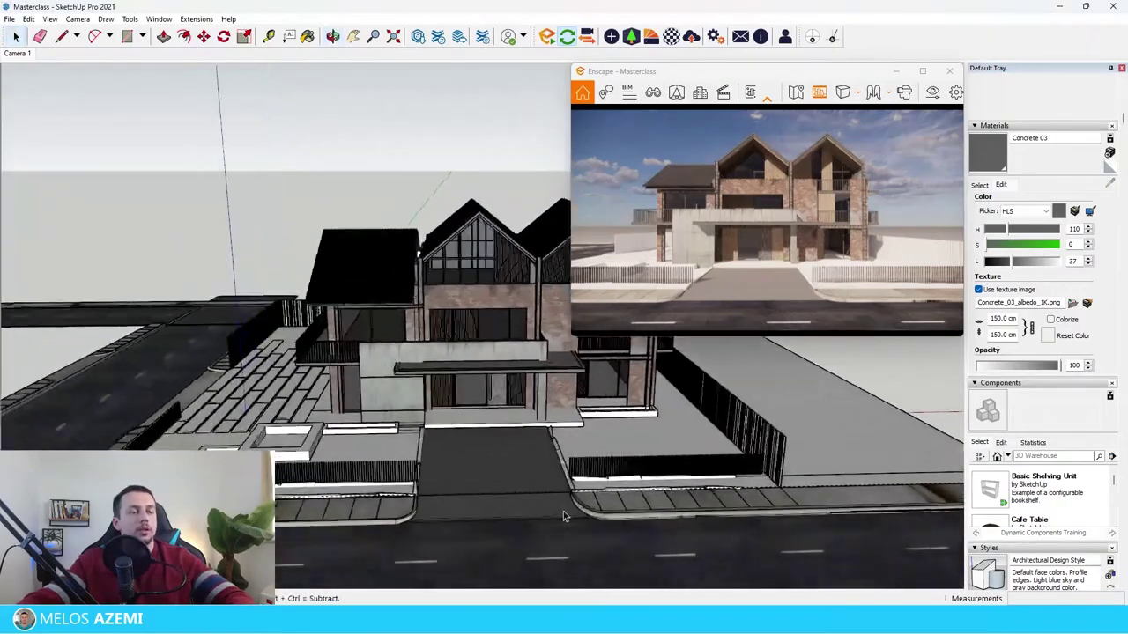
{"action": "scroll", "coordinate": [468, 491], "scroll_direction": "down", "scroll_amount": 2}
{"action": "scroll", "coordinate": [464, 440], "scroll_direction": "up", "scroll_amount": 3}
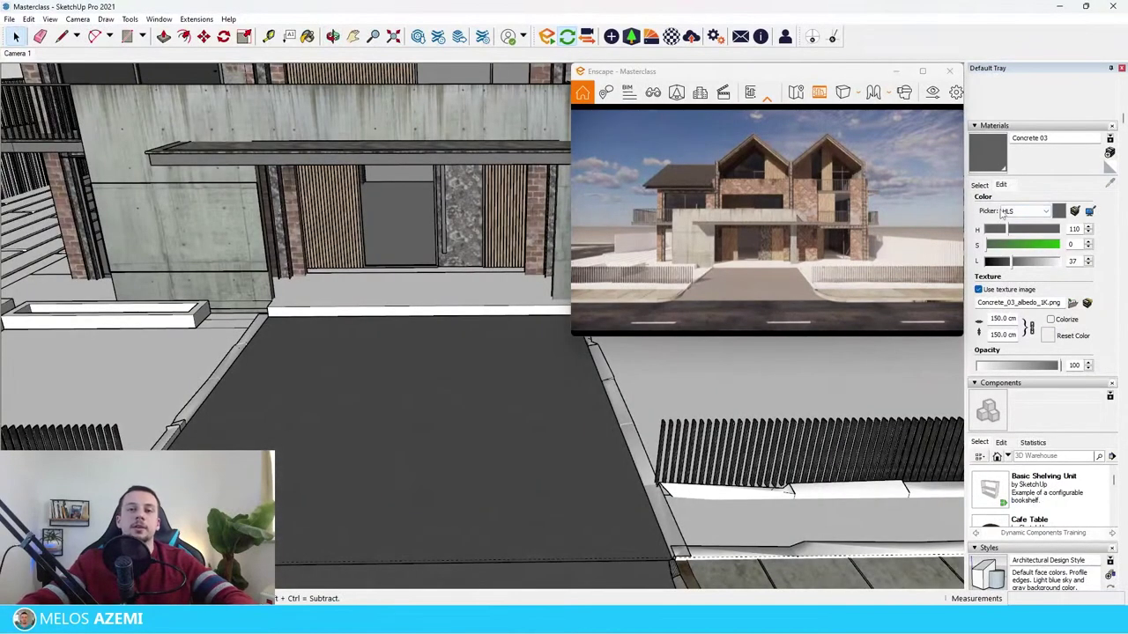
{"action": "left_click", "coordinate": [680, 38]}
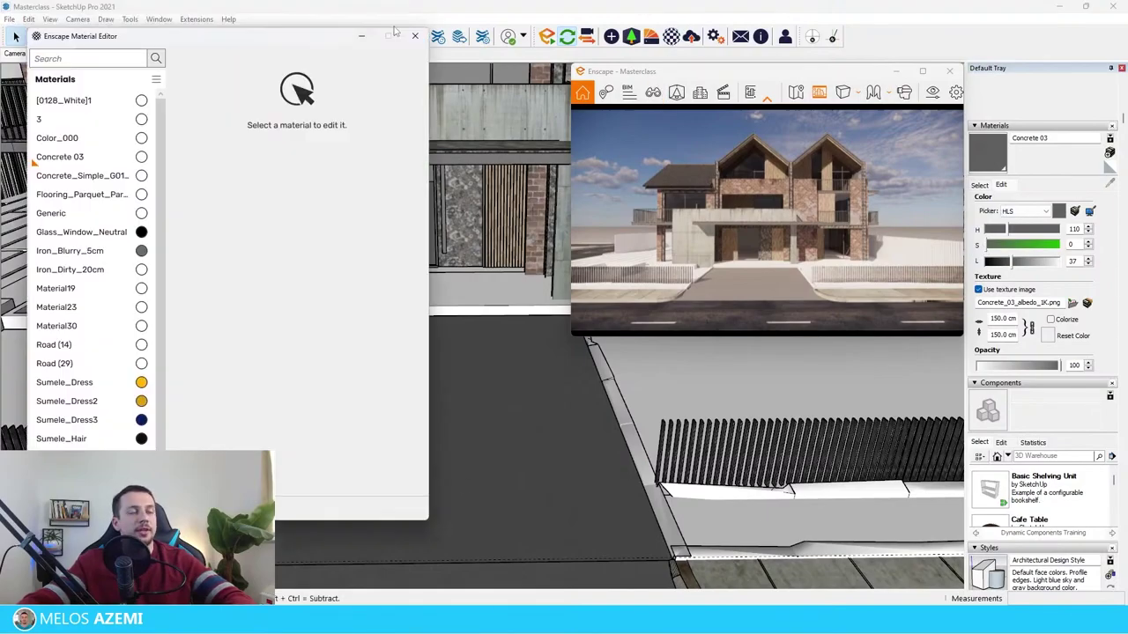
{"action": "left_click", "coordinate": [420, 36]}
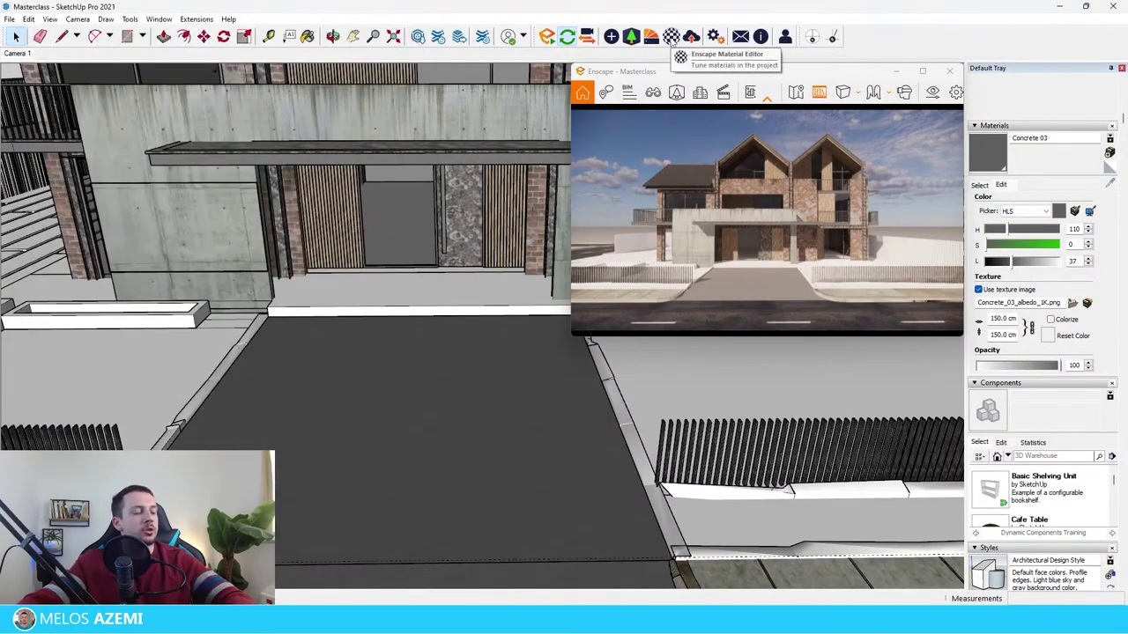
{"action": "scroll", "coordinate": [680, 437], "scroll_direction": "down", "scroll_amount": 3}
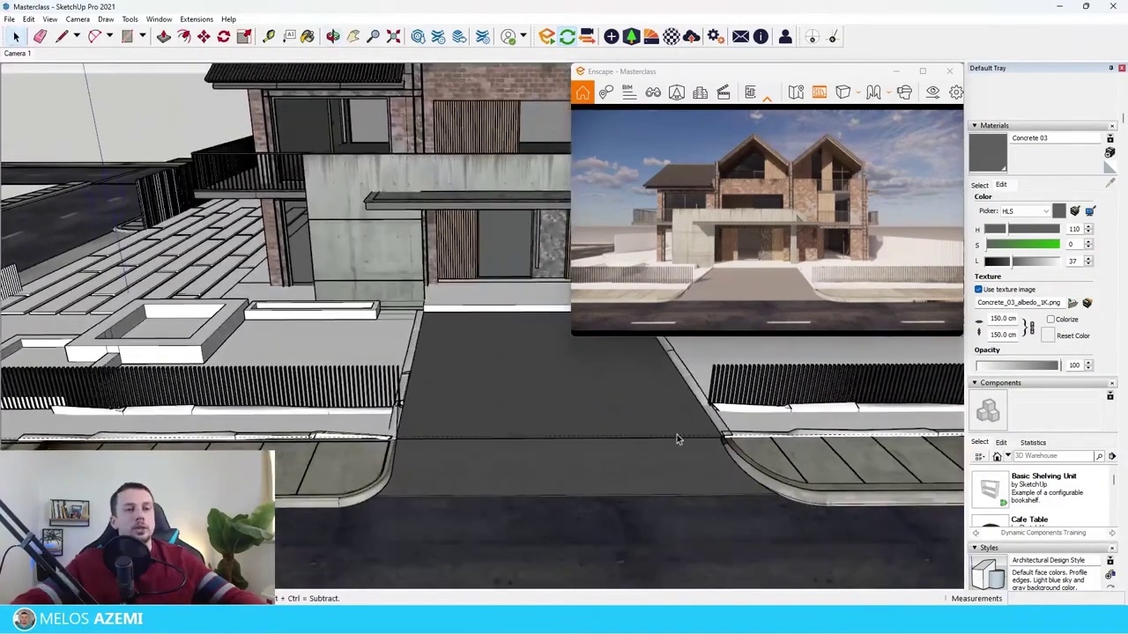
{"action": "scroll", "coordinate": [732, 476], "scroll_direction": "up", "scroll_amount": 3}
{"action": "scroll", "coordinate": [725, 473], "scroll_direction": "down", "scroll_amount": 3}
{"action": "middle_click_drag", "start_coordinate": [724, 474], "coordinate": [718, 464]}
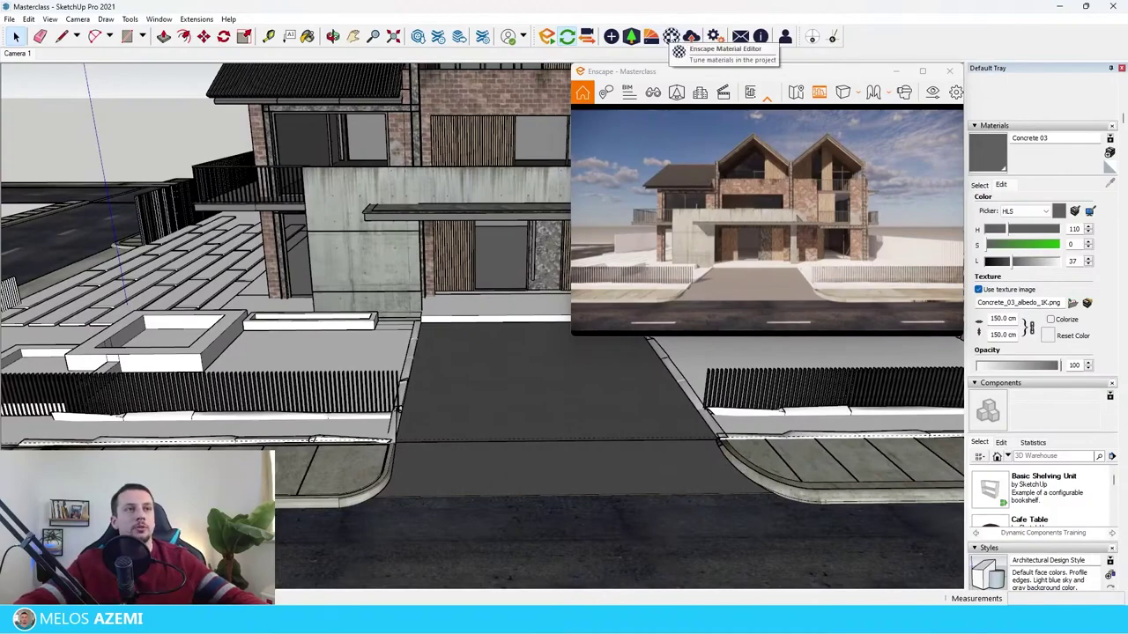
Open the Concrete 03 material in the Enscape Material Editor and set its albedo image fade to 100%
{"action": "left_click", "coordinate": [672, 36]}
{"action": "left_click_drag", "start_coordinate": [250, 44], "coordinate": [246, 44]}
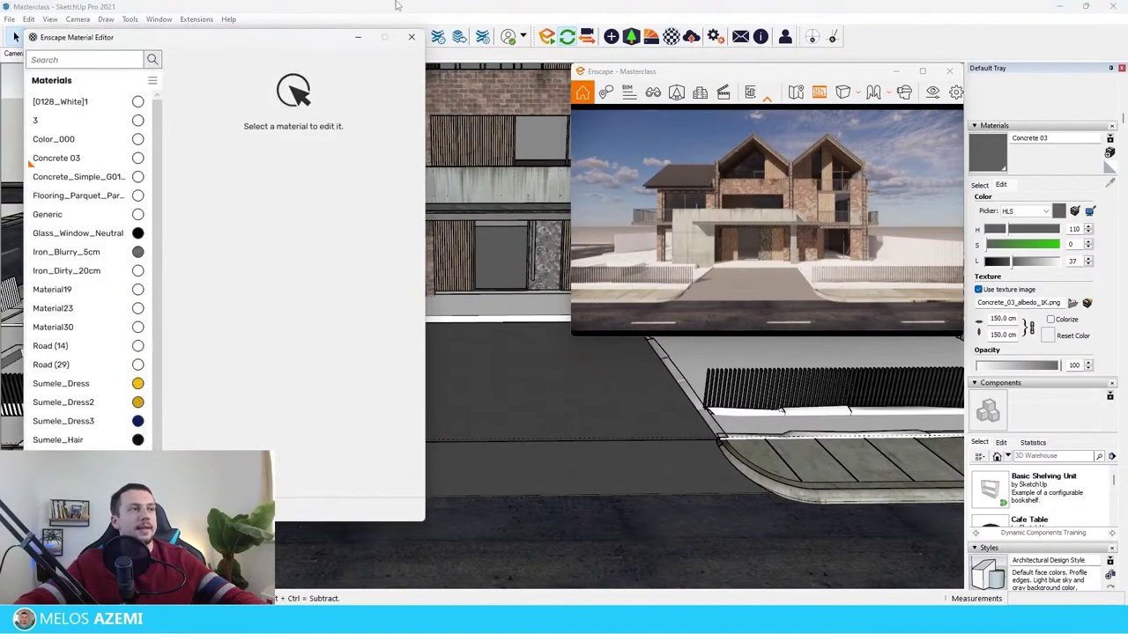
{"action": "key", "text": "b"}
{"action": "left_click", "coordinate": [56, 158]}
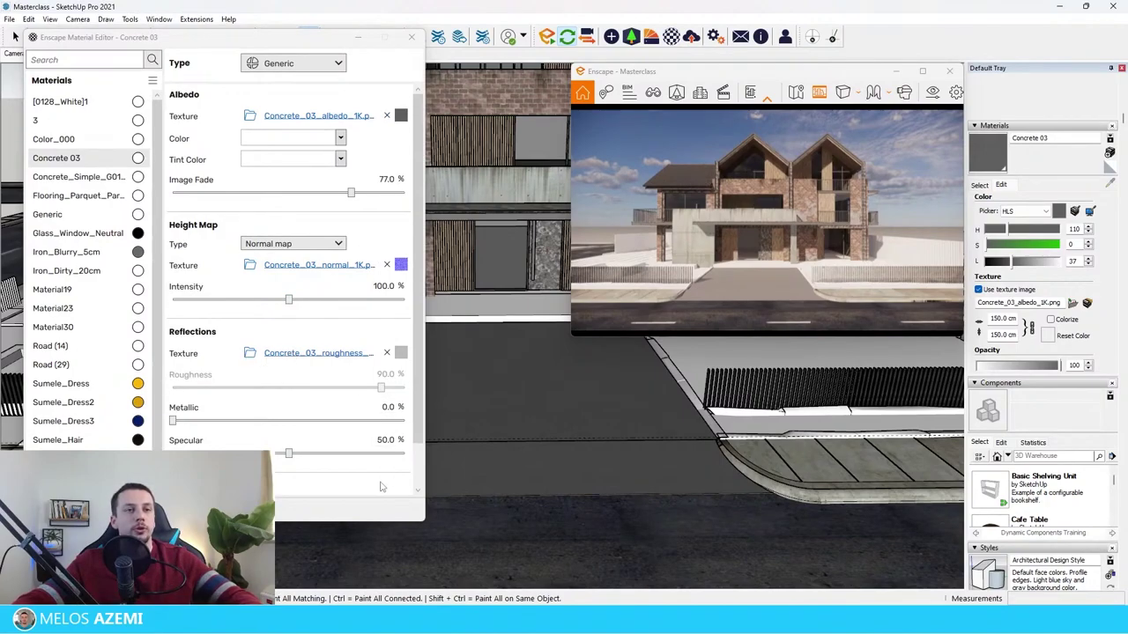
{"action": "left_click_drag", "start_coordinate": [351, 193], "coordinate": [402, 193]}
{"action": "left_click_drag", "start_coordinate": [469, 201], "coordinate": [470, 202]}
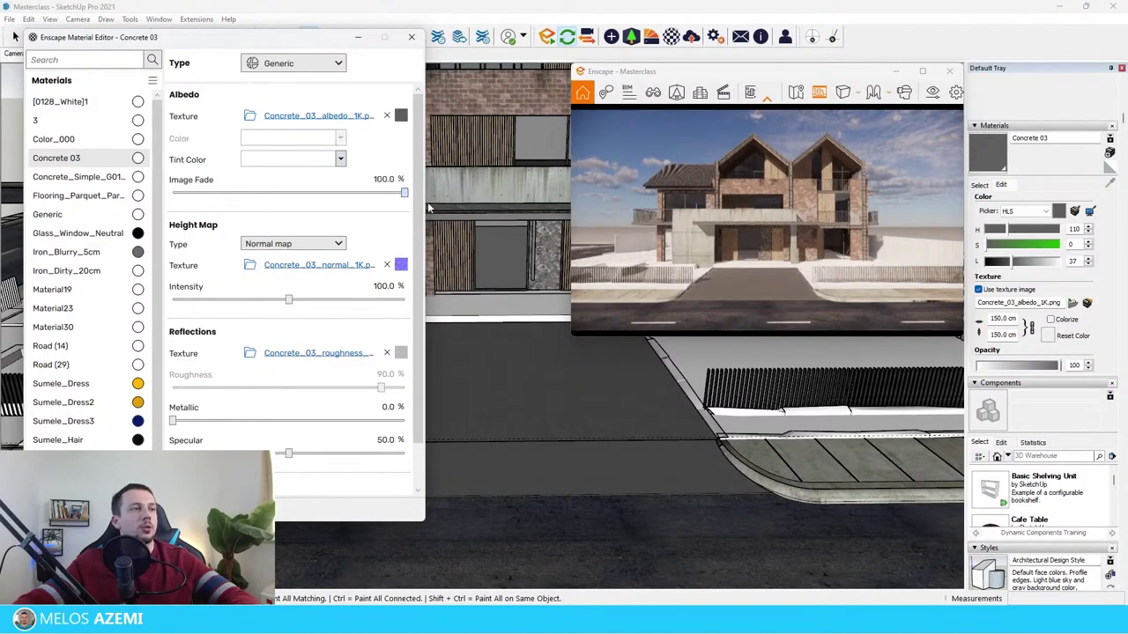
Set the tint color of Concrete 03 to black
{"action": "left_click", "coordinate": [340, 158]}
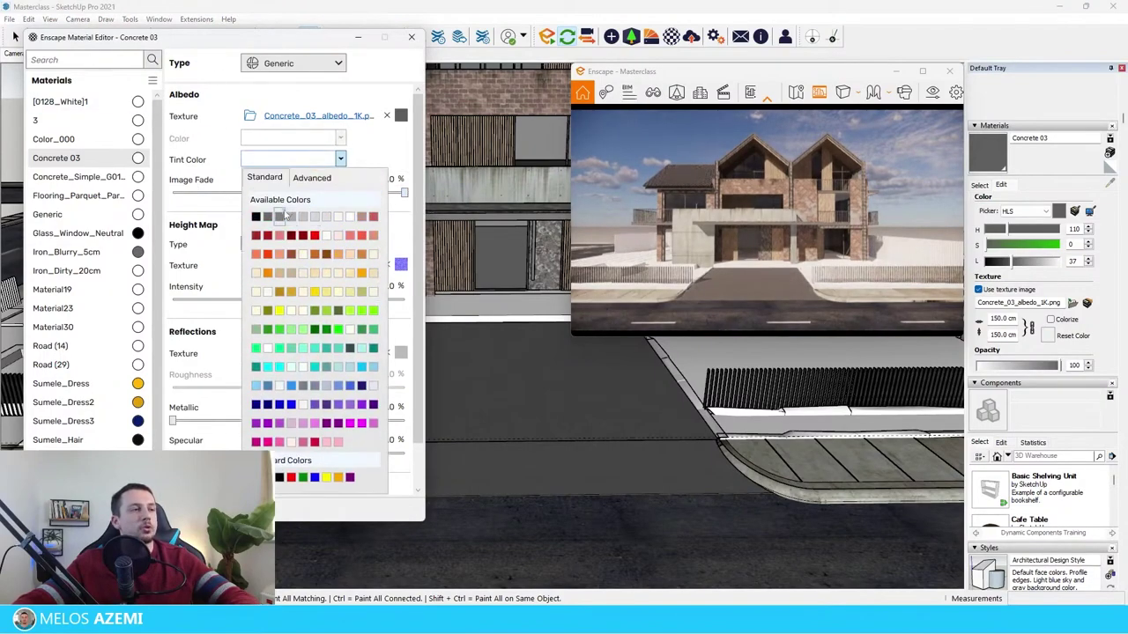
{"action": "left_click", "coordinate": [256, 216]}
{"action": "left_click", "coordinate": [340, 159]}
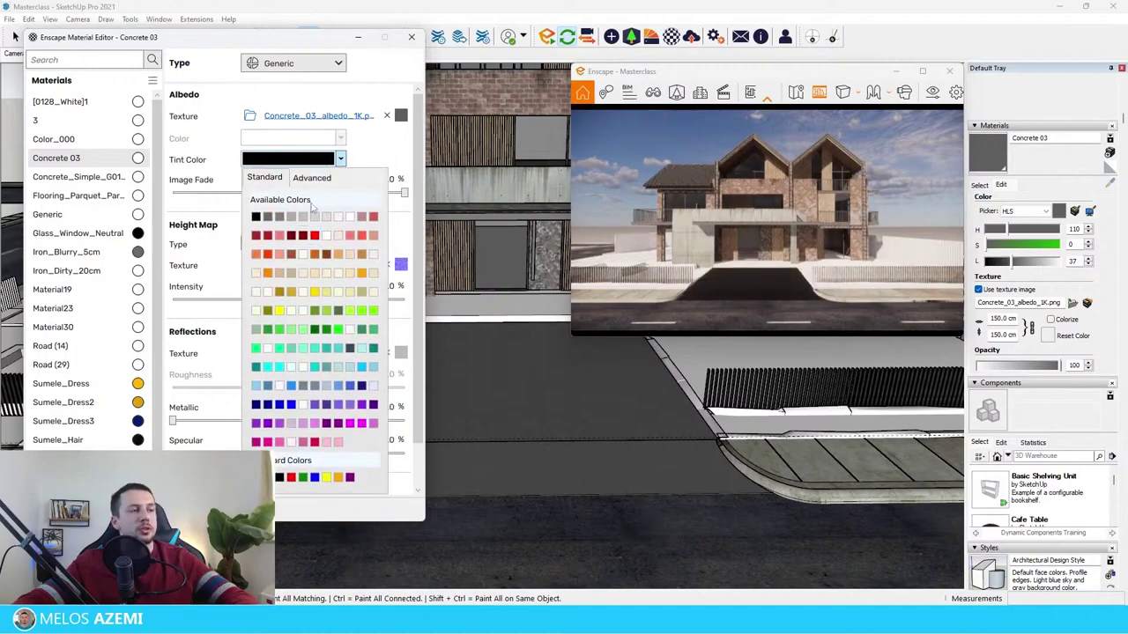
{"action": "left_click", "coordinate": [377, 155]}
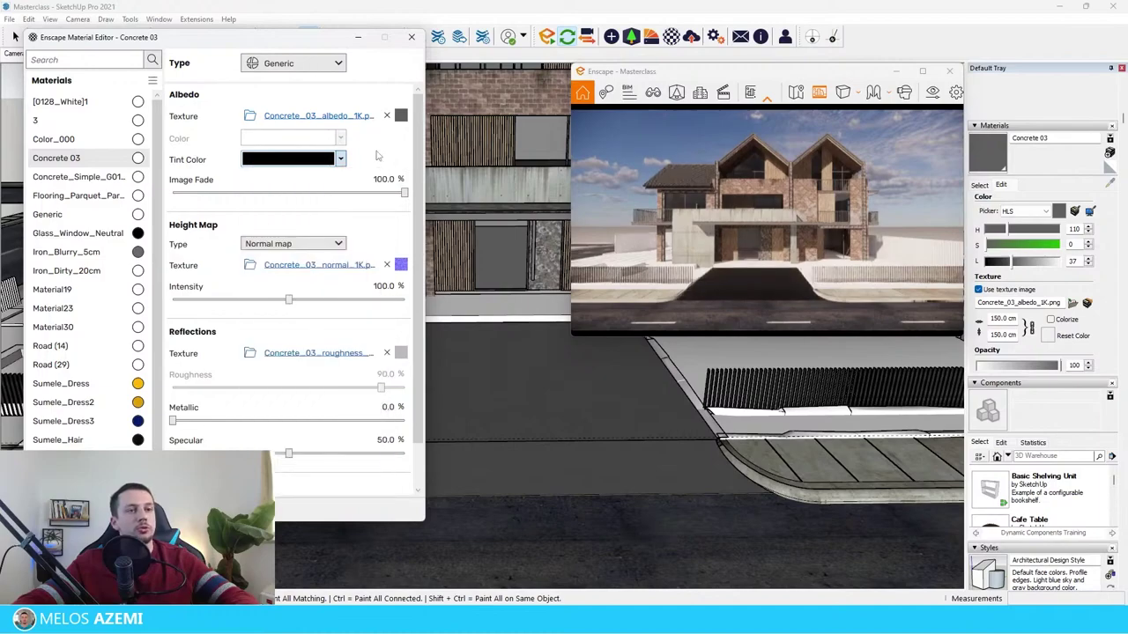
Set the tint color of Concrete 03 to white, #FFFFFF, and close the material editor
{"action": "left_click", "coordinate": [308, 159]}
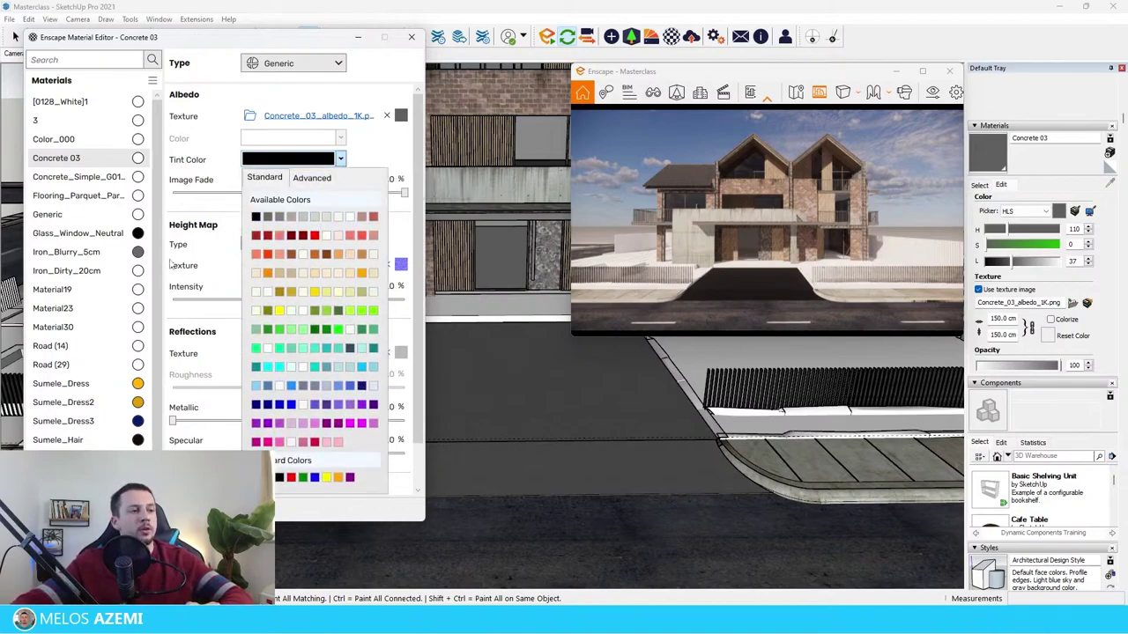
{"action": "left_click", "coordinate": [313, 178]}
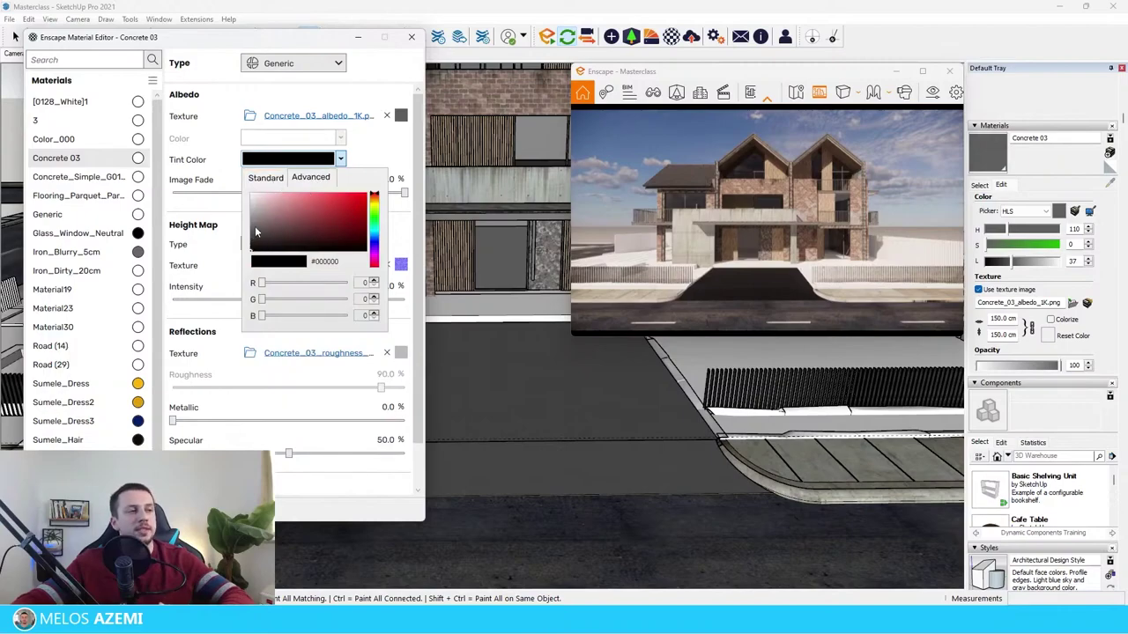
{"action": "left_click_drag", "start_coordinate": [256, 231], "coordinate": [246, 196]}
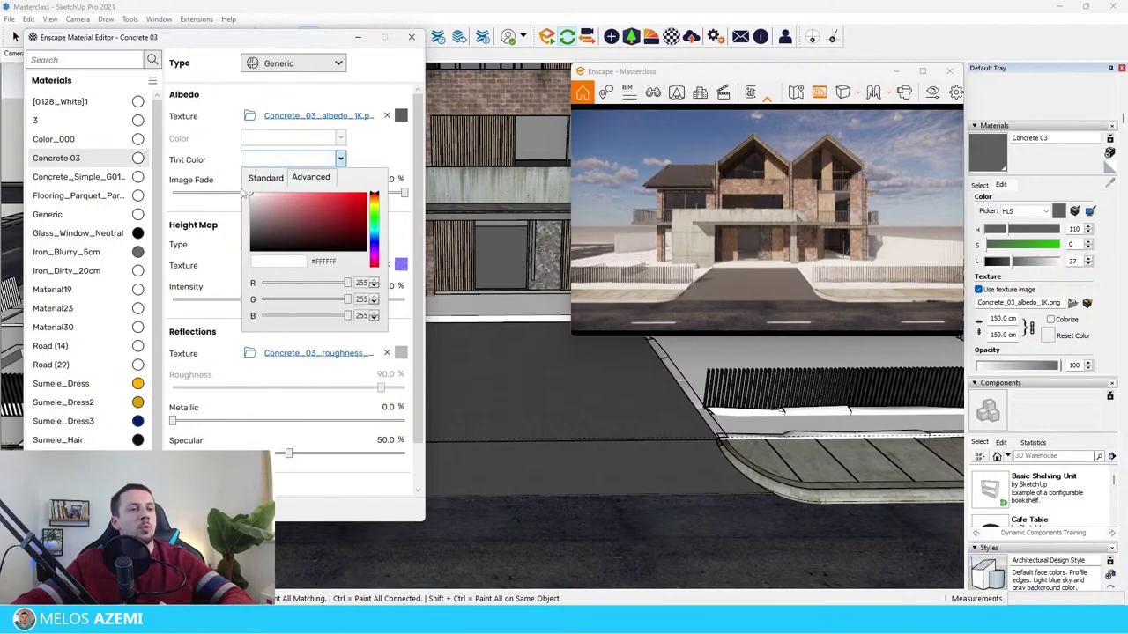
{"action": "left_click_drag", "start_coordinate": [236, 199], "coordinate": [239, 200]}
{"action": "left_click", "coordinate": [393, 146]}
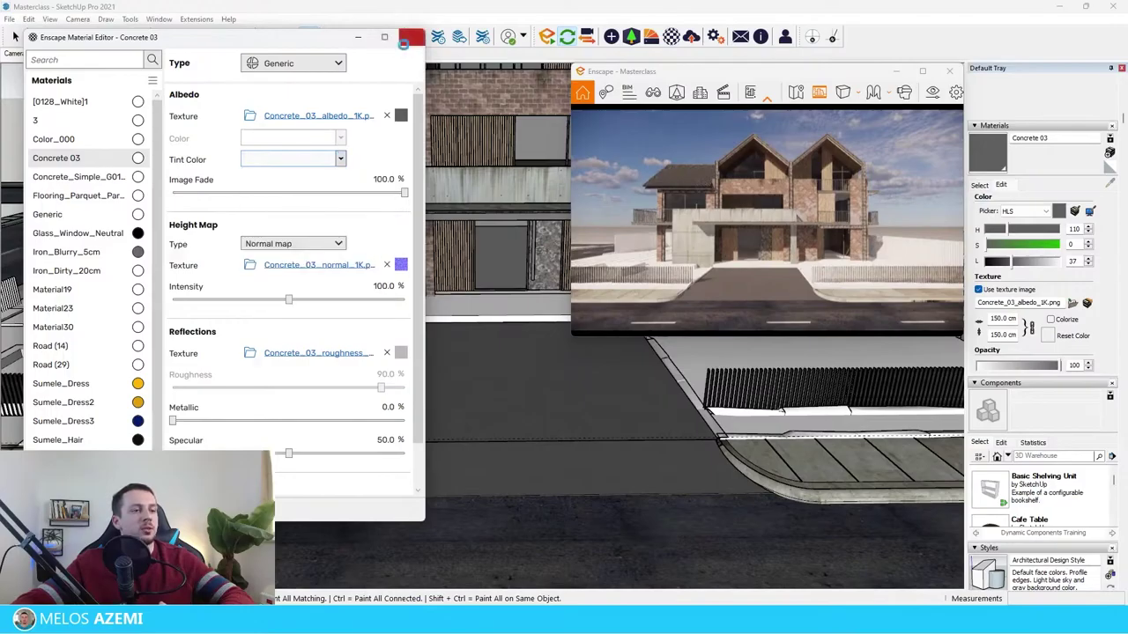
{"action": "left_click", "coordinate": [404, 44]}
Sample the Road (14) material from the street and paint it onto the driveway apron between the two sidewalks
{"action": "middle_click_drag", "start_coordinate": [458, 388], "coordinate": [470, 448]}
{"action": "scroll", "coordinate": [533, 456], "scroll_direction": "up", "scroll_amount": 5}
{"action": "left_click", "coordinate": [533, 457], "text": "alt"}
{"action": "scroll", "coordinate": [533, 456], "scroll_direction": "down", "scroll_amount": 1}
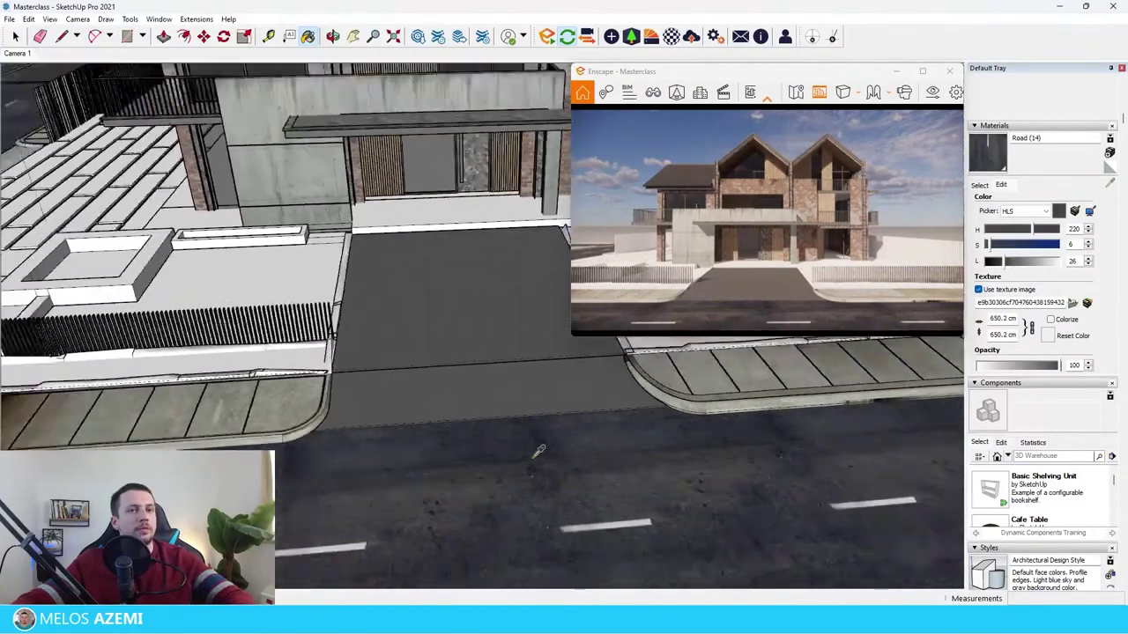
{"action": "scroll", "coordinate": [537, 452], "scroll_direction": "down", "scroll_amount": 5}
{"action": "scroll", "coordinate": [575, 516], "scroll_direction": "up", "scroll_amount": 5}
{"action": "key", "text": "space"}
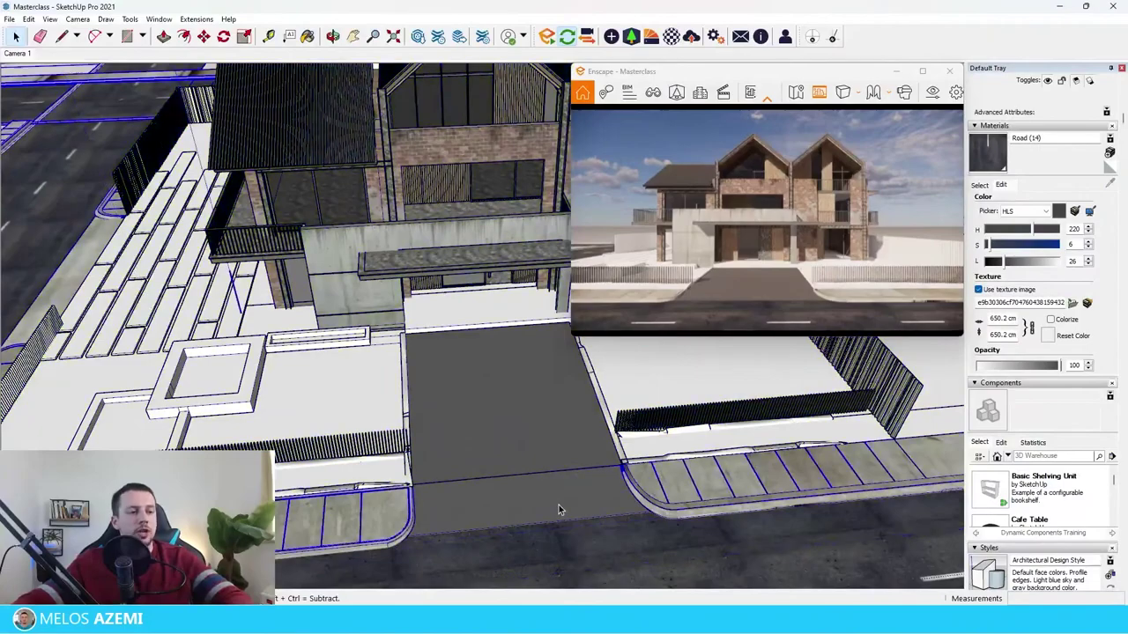
{"action": "double_click", "coordinate": [559, 510]}
{"action": "key", "text": "b"}
{"action": "left_click", "coordinate": [581, 489]}
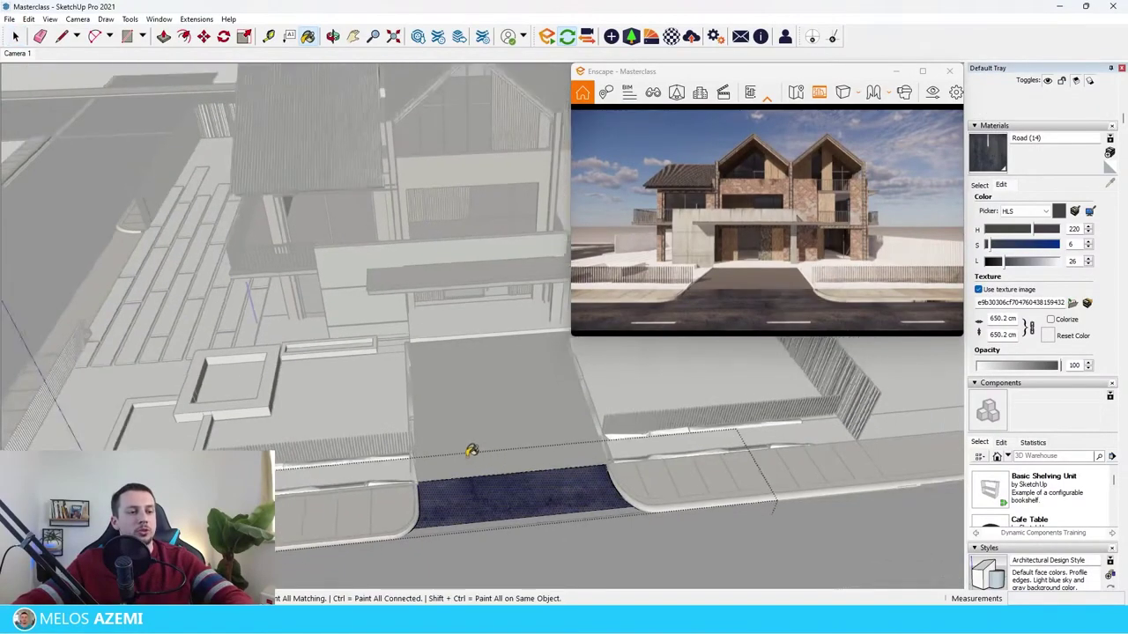
Paint the main driveway surface in front of the house with the Road (14) material
{"action": "key", "text": "space"}
{"action": "left_click", "coordinate": [471, 448]}
{"action": "scroll", "coordinate": [463, 451], "scroll_direction": "down", "scroll_amount": 1}
{"action": "scroll", "coordinate": [501, 450], "scroll_direction": "up", "scroll_amount": 2}
{"action": "triple_click", "coordinate": [506, 430]}
{"action": "key", "text": "b"}
{"action": "left_click", "coordinate": [521, 460]}
{"action": "key", "text": "space"}
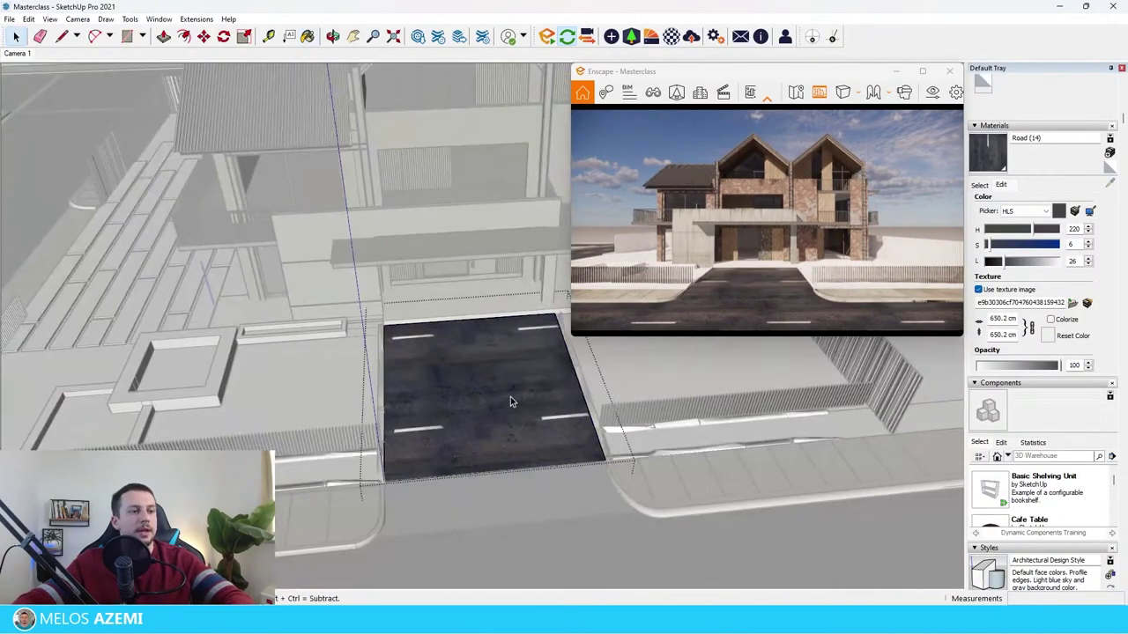
Rotate the road texture on the main driveway by about 90 degrees and shift it so no lane markings fall on the surface
{"action": "right_click", "coordinate": [510, 402]}
{"action": "mouse_move", "coordinate": [564, 567]}
{"action": "left_click", "coordinate": [664, 568]}
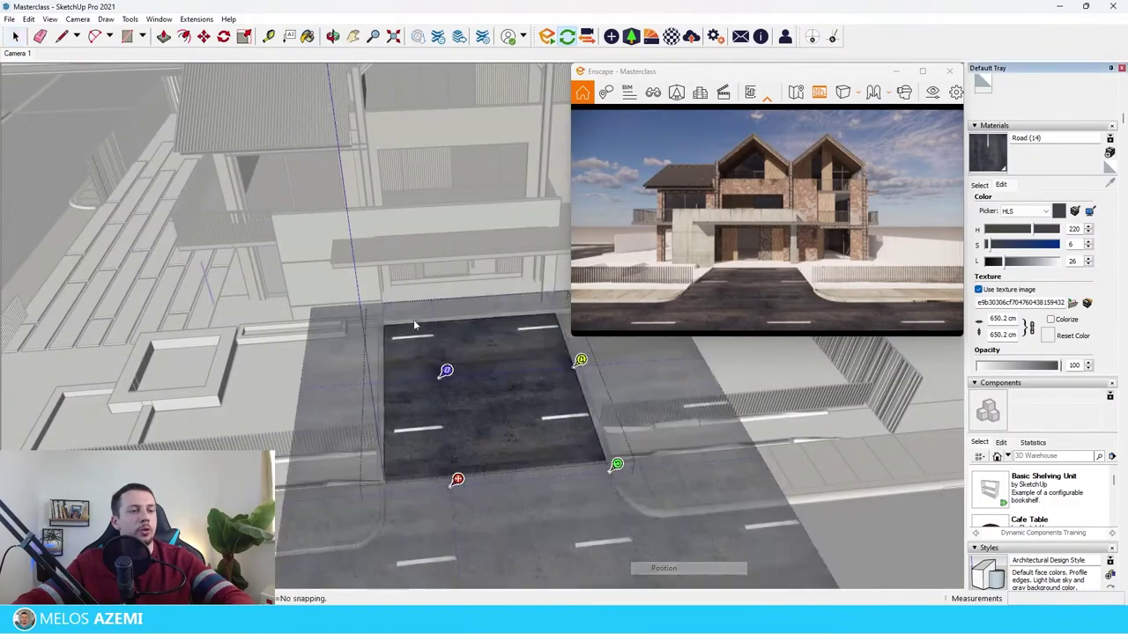
{"action": "scroll", "coordinate": [241, 191], "scroll_direction": "down", "scroll_amount": 1}
{"action": "left_click_drag", "start_coordinate": [568, 432], "coordinate": [418, 304]}
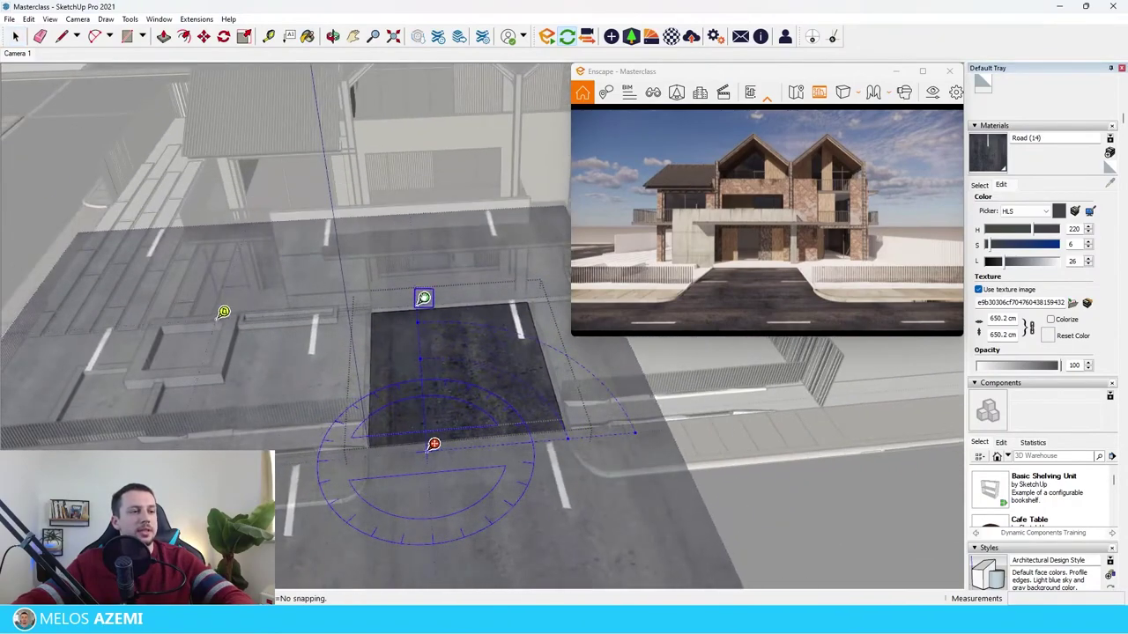
{"action": "left_click_drag", "start_coordinate": [428, 358], "coordinate": [459, 385]}
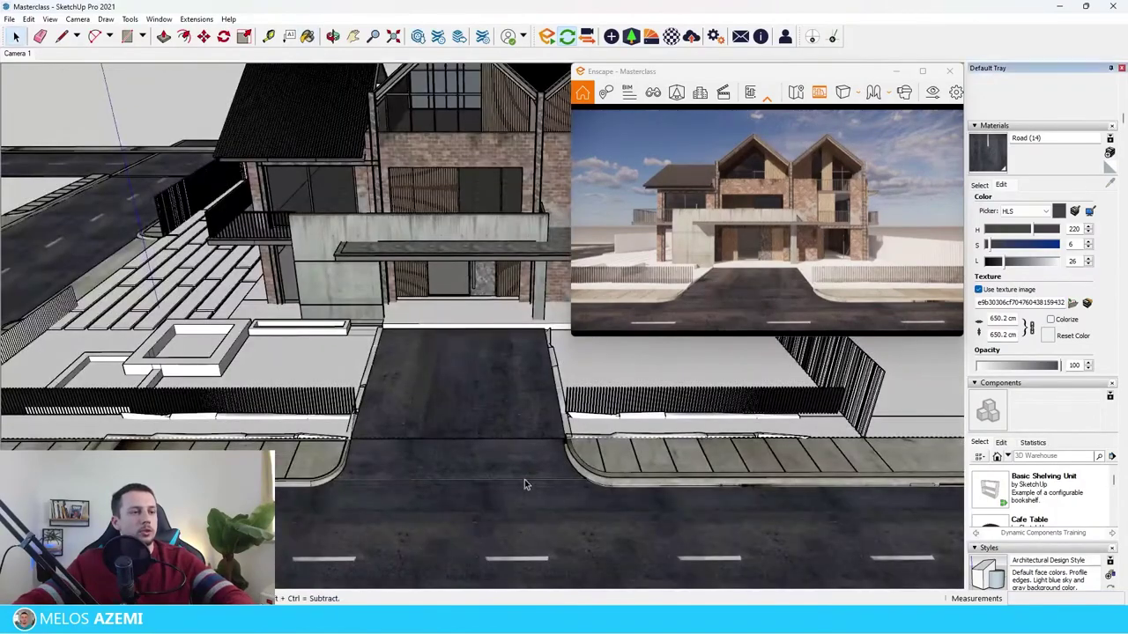
Examine the road texture on the driveway apron and main driveway faces, checking how the two surfaces meet
{"action": "left_click", "coordinate": [524, 480]}
{"action": "double_click", "coordinate": [525, 456]}
{"action": "double_click", "coordinate": [531, 458]}
{"action": "double_click", "coordinate": [526, 460]}
{"action": "left_click", "coordinate": [535, 458]}
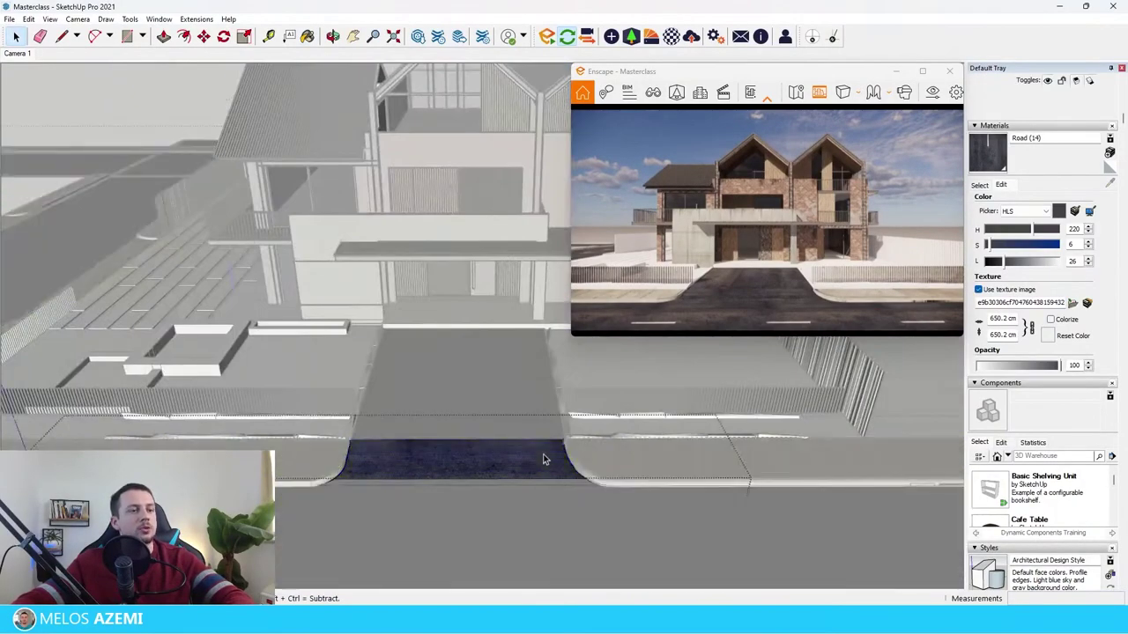
{"action": "key", "text": "b"}
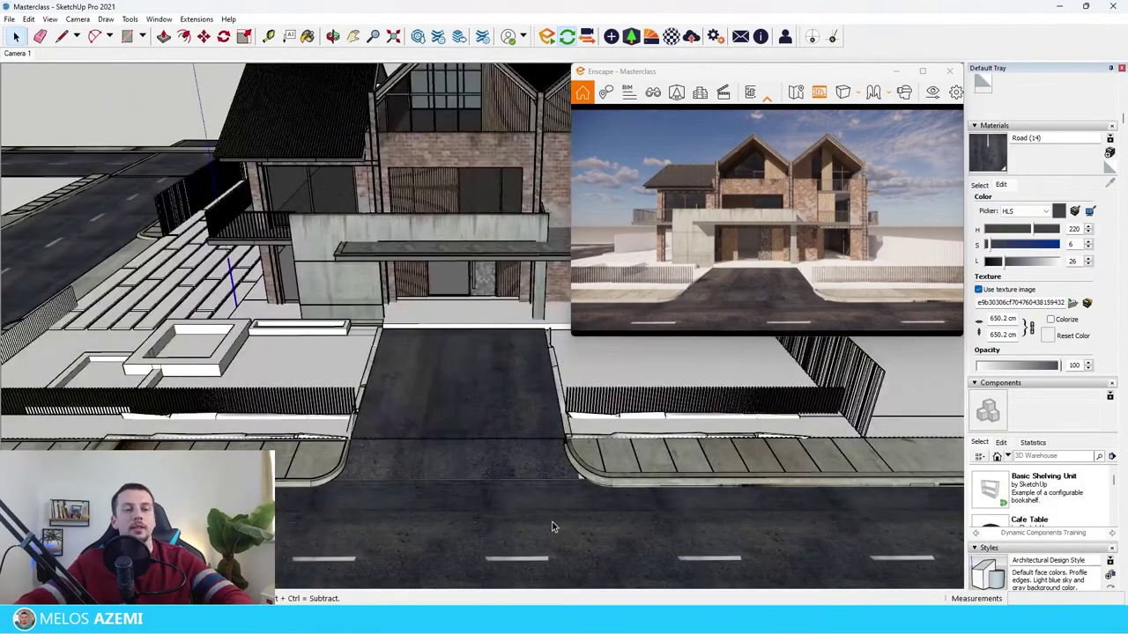
{"action": "scroll", "coordinate": [534, 513], "scroll_direction": "up", "scroll_amount": 4}
{"action": "mouse_move", "coordinate": [517, 557]}
{"action": "middle_mouse_down"}
{"action": "mouse_move", "coordinate": [522, 426]}
{"action": "mouse_move", "coordinate": [520, 476]}
{"action": "middle_mouse_up"}
{"action": "scroll", "coordinate": [520, 406], "scroll_direction": "down", "scroll_amount": 3}
{"action": "scroll", "coordinate": [516, 423], "scroll_direction": "up", "scroll_amount": 2}
{"action": "scroll", "coordinate": [516, 385], "scroll_direction": "down", "scroll_amount": 1}
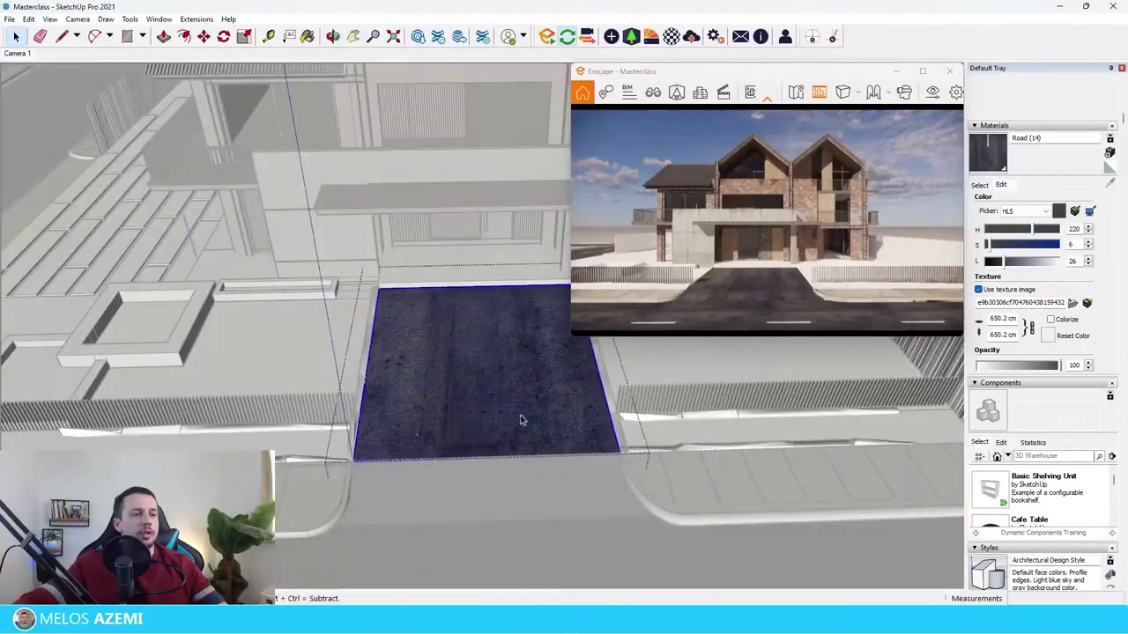
{"action": "scroll", "coordinate": [680, 516], "scroll_direction": "down", "scroll_amount": 4}
{"action": "left_click", "coordinate": [673, 461]}
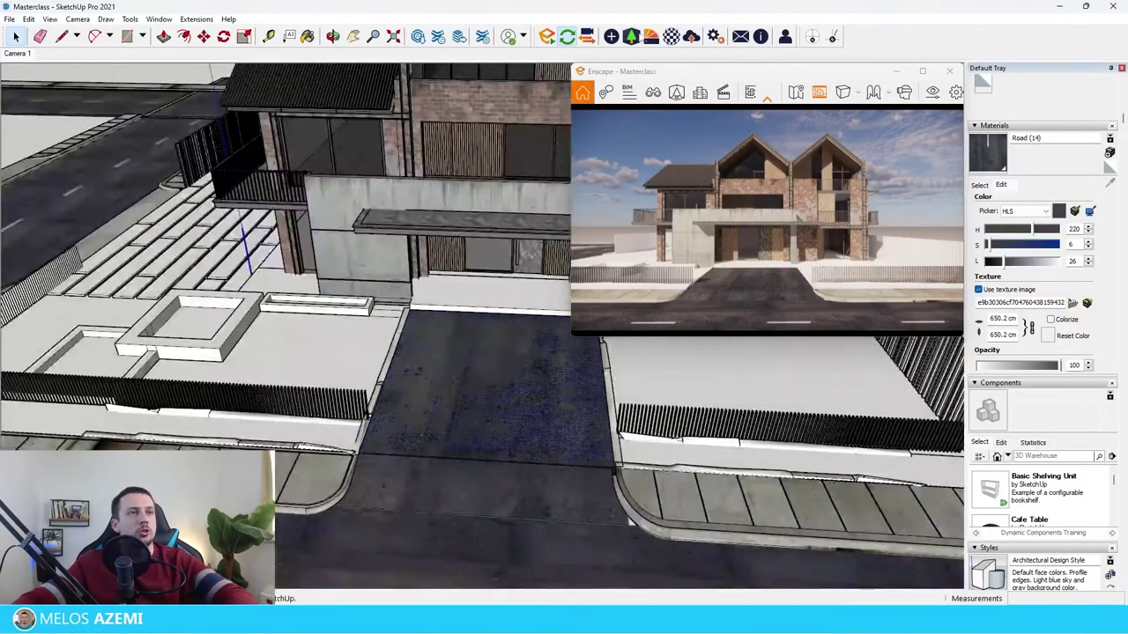
Import the Grass 04 material from the Grounds category of the Enscape Material Library and close the library
{"action": "scroll", "coordinate": [385, 544], "scroll_direction": "down", "scroll_amount": 2}
{"action": "middle_click_drag", "start_coordinate": [385, 544], "coordinate": [564, 445]}
{"action": "left_click", "coordinate": [651, 36]}
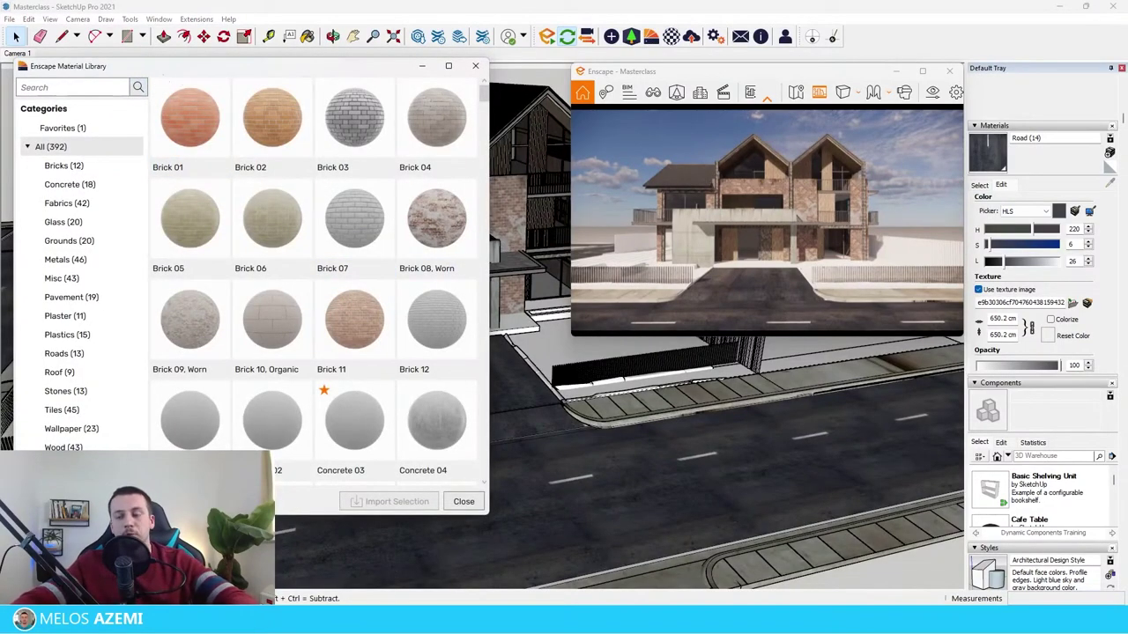
{"action": "left_click", "coordinate": [78, 250]}
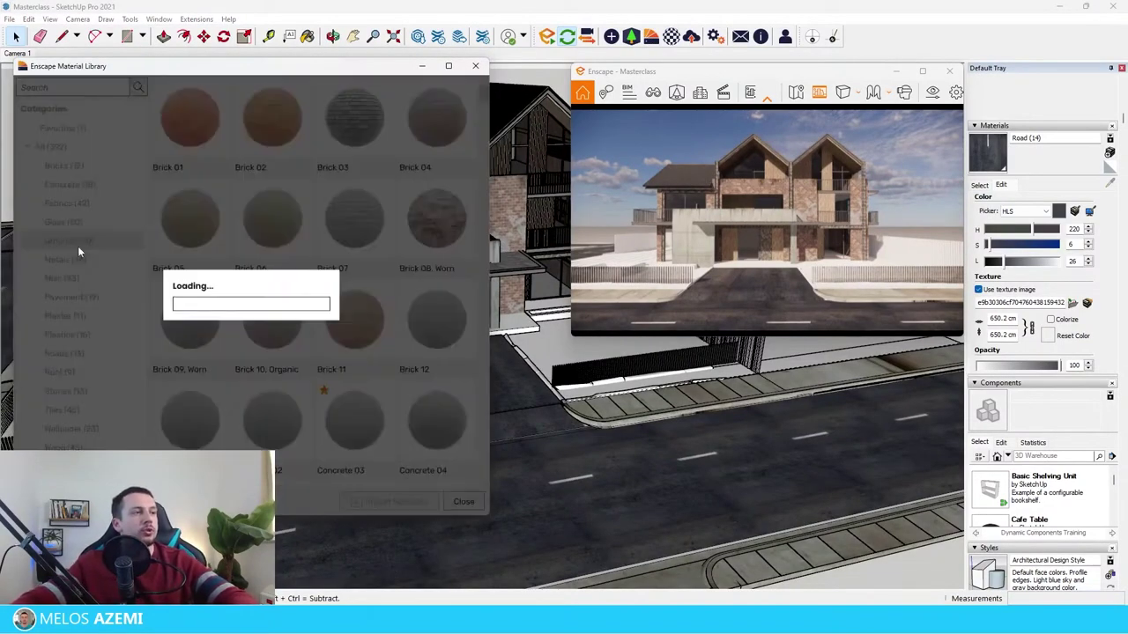
{"action": "left_click", "coordinate": [208, 246]}
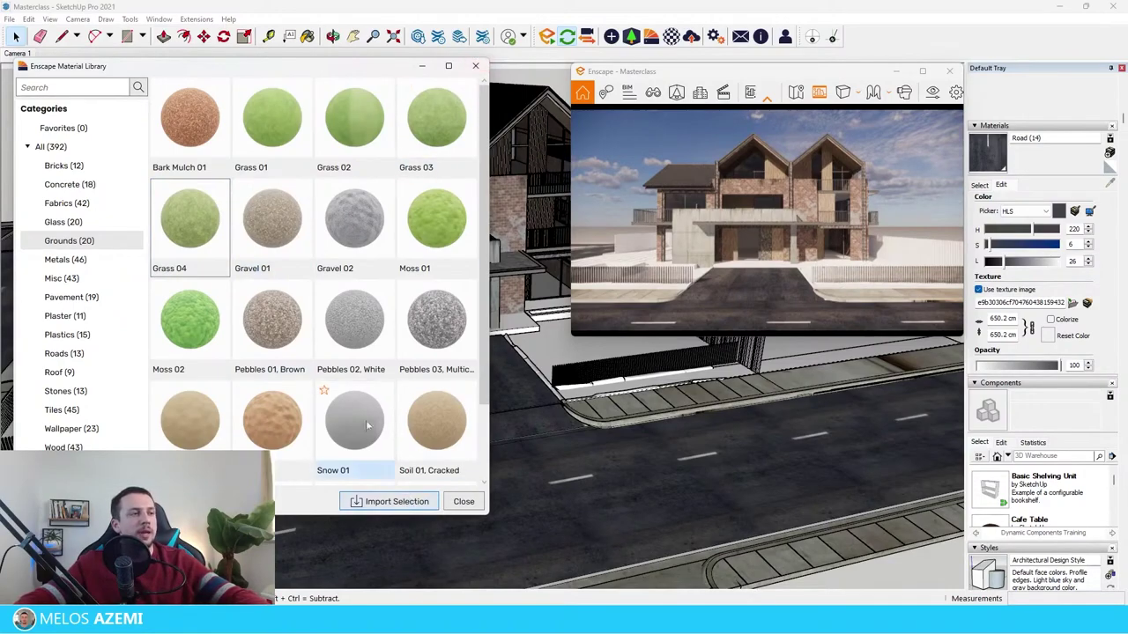
{"action": "left_click", "coordinate": [424, 501]}
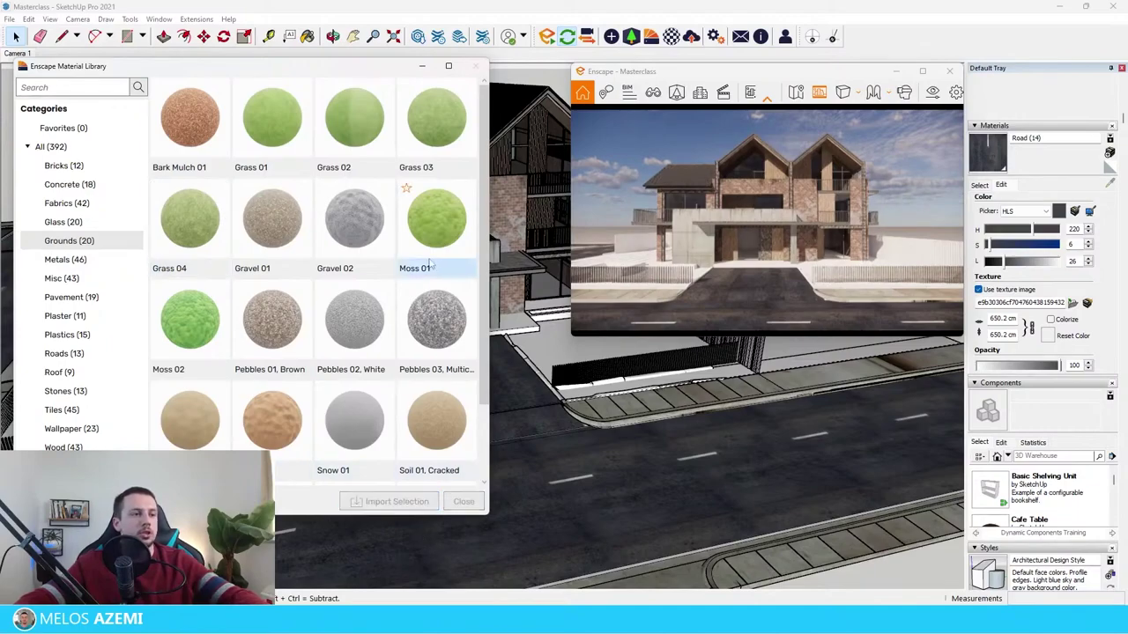
{"action": "left_click", "coordinate": [477, 65]}
Paint the bare ground beside the driveway, including the area beyond the side fence, with the Grass 04 material
{"action": "scroll", "coordinate": [454, 438], "scroll_direction": "up", "scroll_amount": 8}
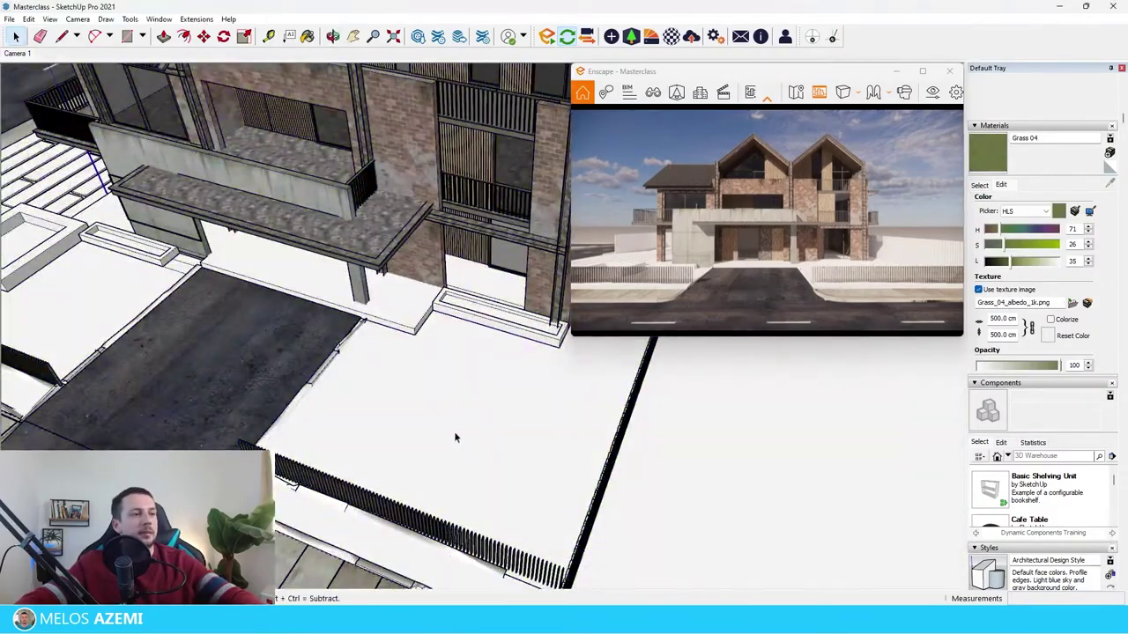
{"action": "double_click", "coordinate": [454, 432]}
{"action": "left_click", "coordinate": [451, 438]}
{"action": "middle_click_drag", "start_coordinate": [450, 438], "coordinate": [531, 445]}
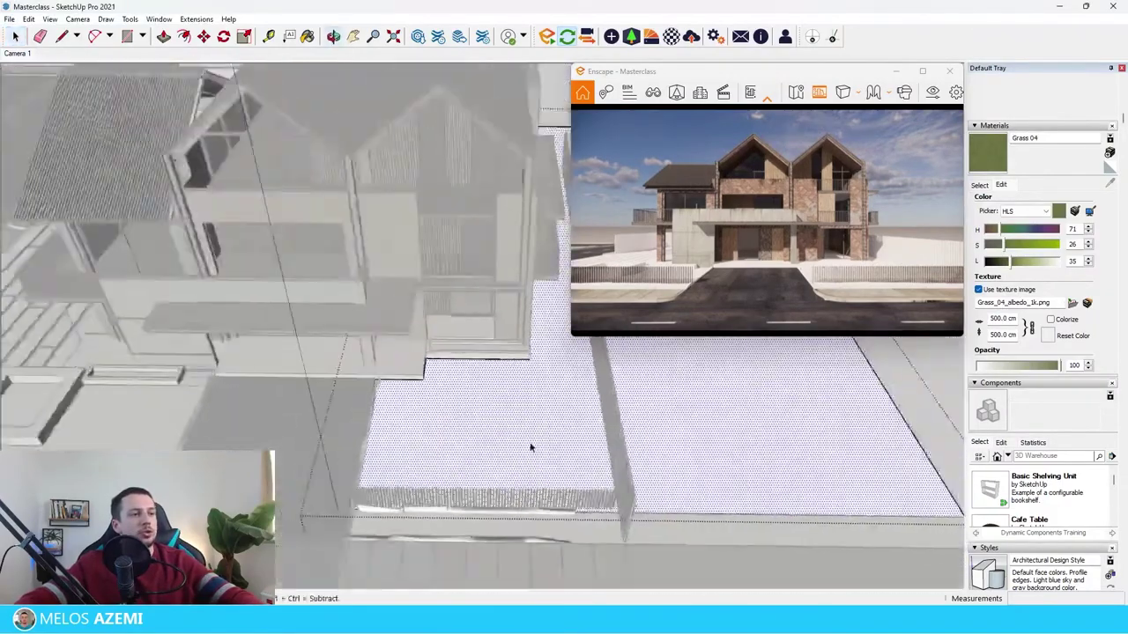
{"action": "scroll", "coordinate": [539, 431], "scroll_direction": "down", "scroll_amount": 4}
{"action": "key", "text": "b"}
{"action": "left_click", "coordinate": [534, 413]}
{"action": "key", "text": "space"}
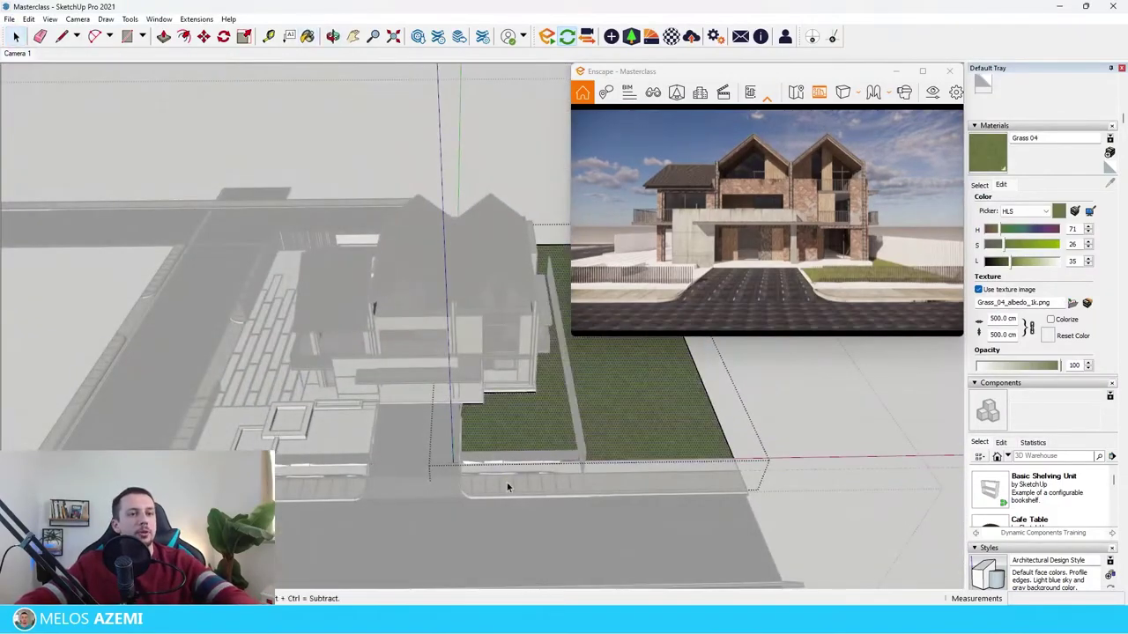
{"action": "left_click", "coordinate": [516, 484]}
Walk forward in the Enscape render to inspect the grass in front of the house up close
{"action": "key", "text": "w"}
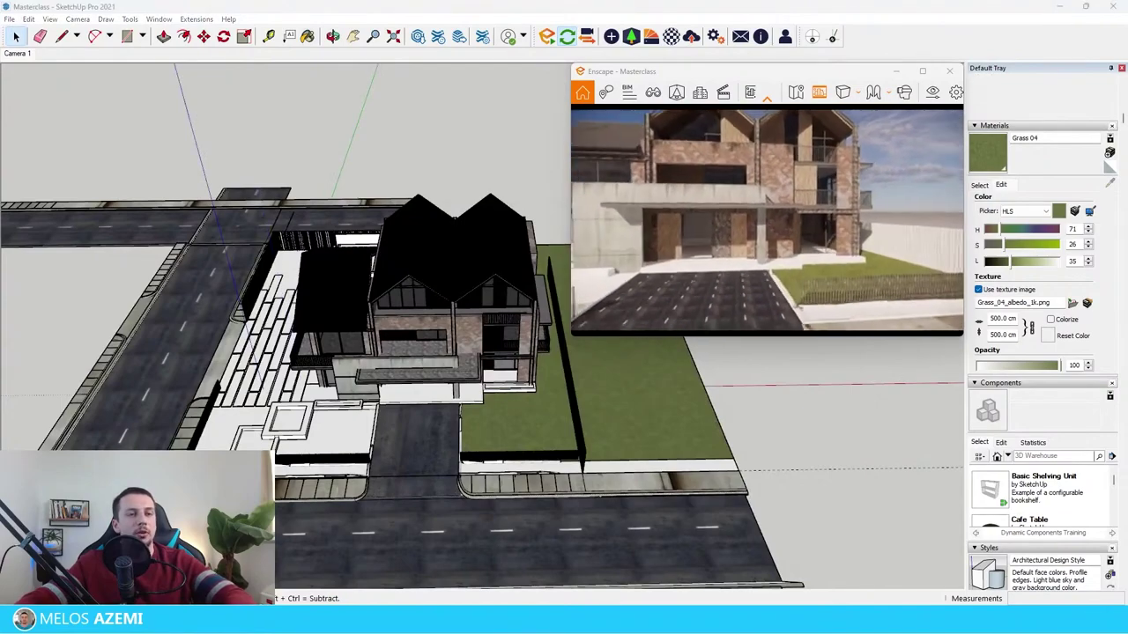
{"action": "key", "text": "w"}
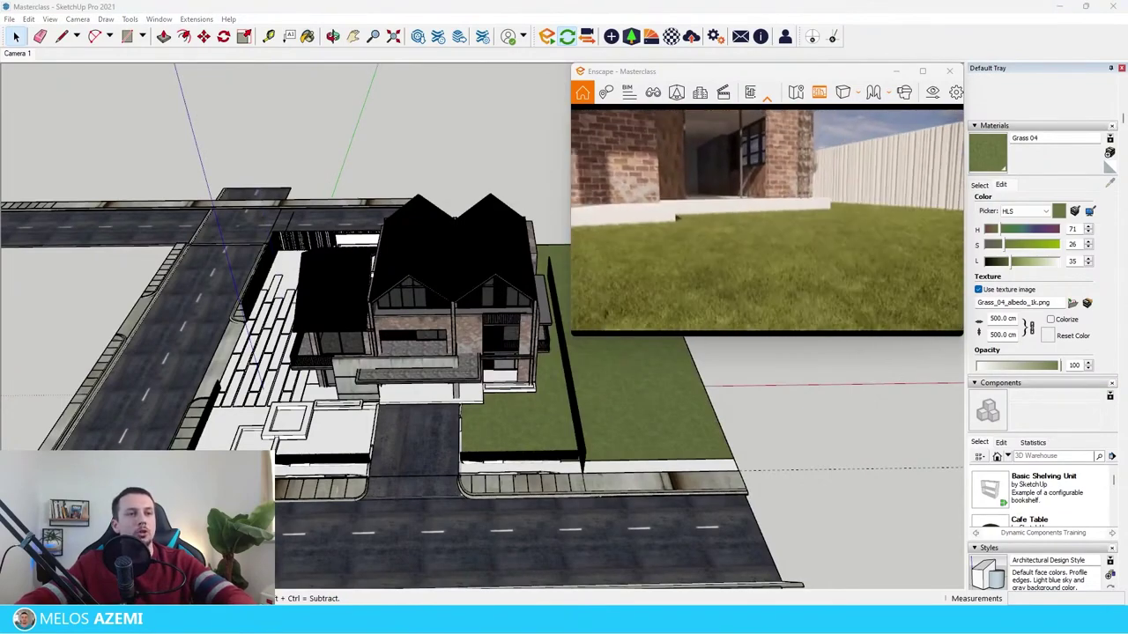
Paint the front yard ground between the driveway and the square planter with the Grass 04 material
{"action": "key", "text": "s"}
{"action": "left_click_drag", "start_coordinate": [612, 246], "coordinate": [831, 266]}
{"action": "key", "text": "w"}
{"action": "scroll", "coordinate": [340, 446], "scroll_direction": "up", "scroll_amount": 3}
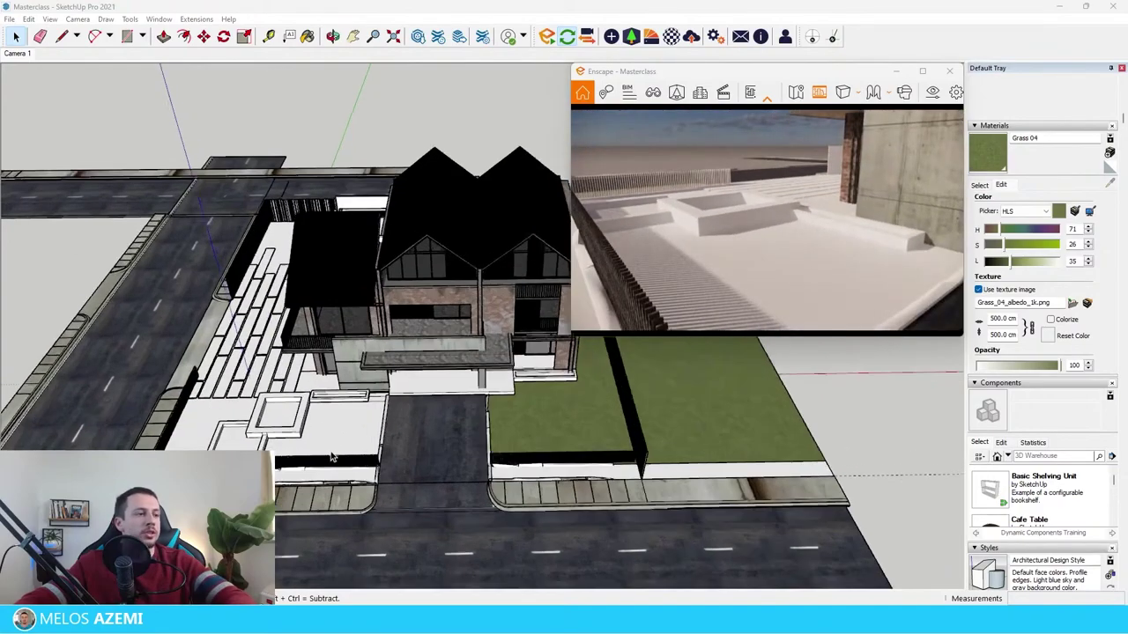
{"action": "double_click", "coordinate": [346, 415]}
{"action": "double_click", "coordinate": [347, 420]}
{"action": "left_click", "coordinate": [356, 417]}
{"action": "key", "text": "b"}
{"action": "left_click", "coordinate": [356, 418]}
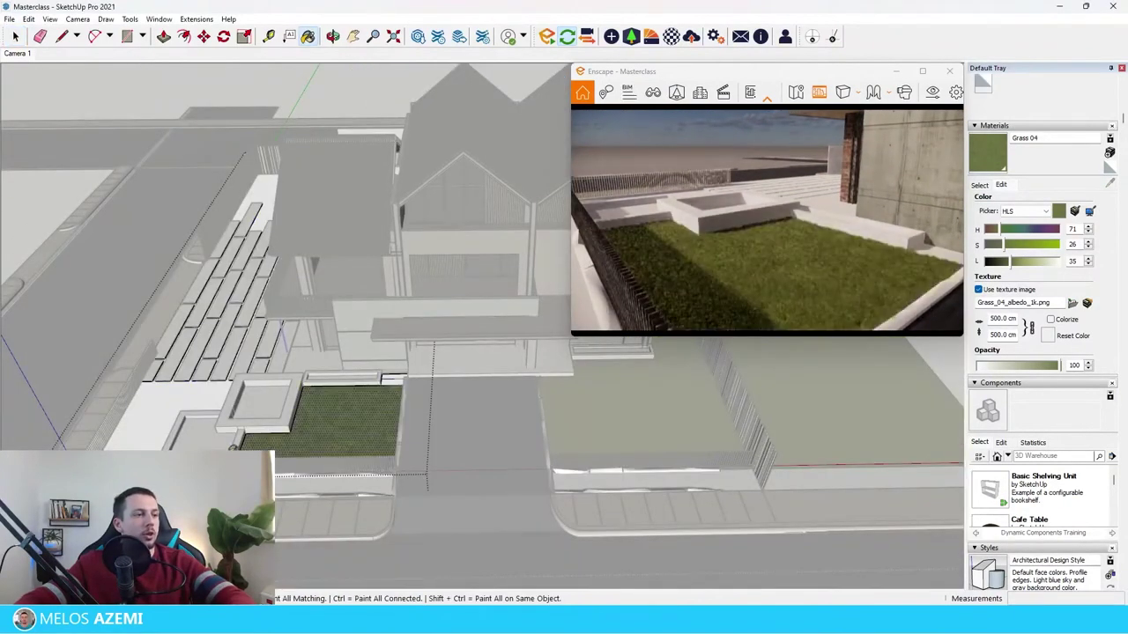
Paint the ground around the outer planter and paving slabs with Grass 04, and check the grass up close in the Enscape render
{"action": "key", "text": "space"}
{"action": "key", "text": "Escape"}
{"action": "double_click", "coordinate": [152, 431]}
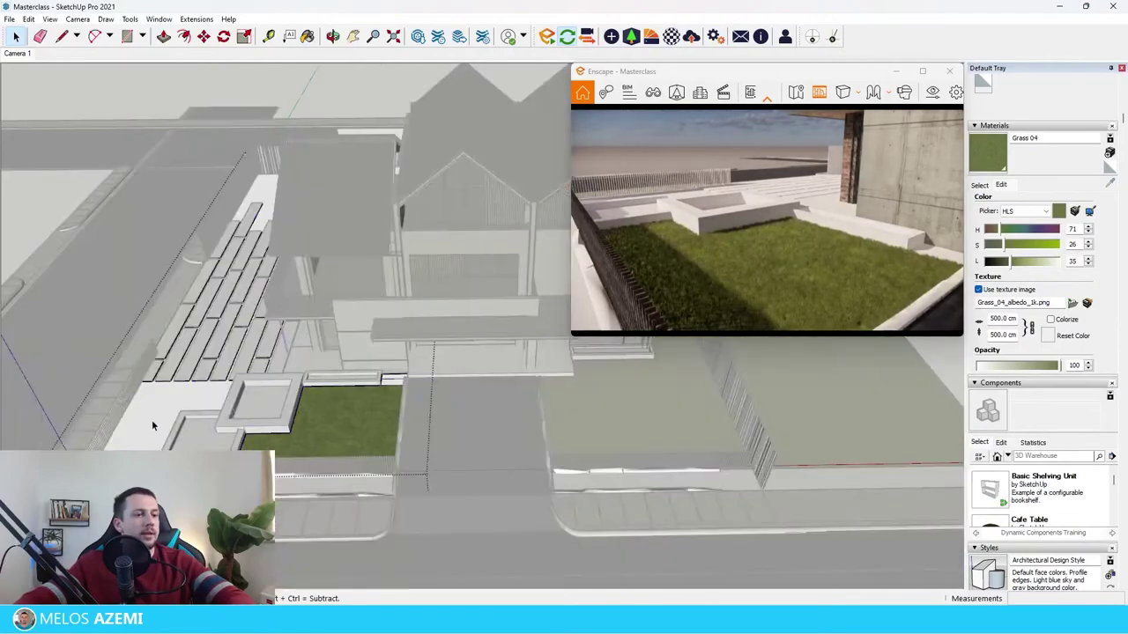
{"action": "left_click", "coordinate": [163, 416]}
{"action": "key", "text": "b"}
{"action": "left_click", "coordinate": [169, 411]}
{"action": "key", "text": "space"}
{"action": "key", "text": "Escape"}
{"action": "scroll", "coordinate": [766, 221], "scroll_direction": "up", "scroll_amount": 5}
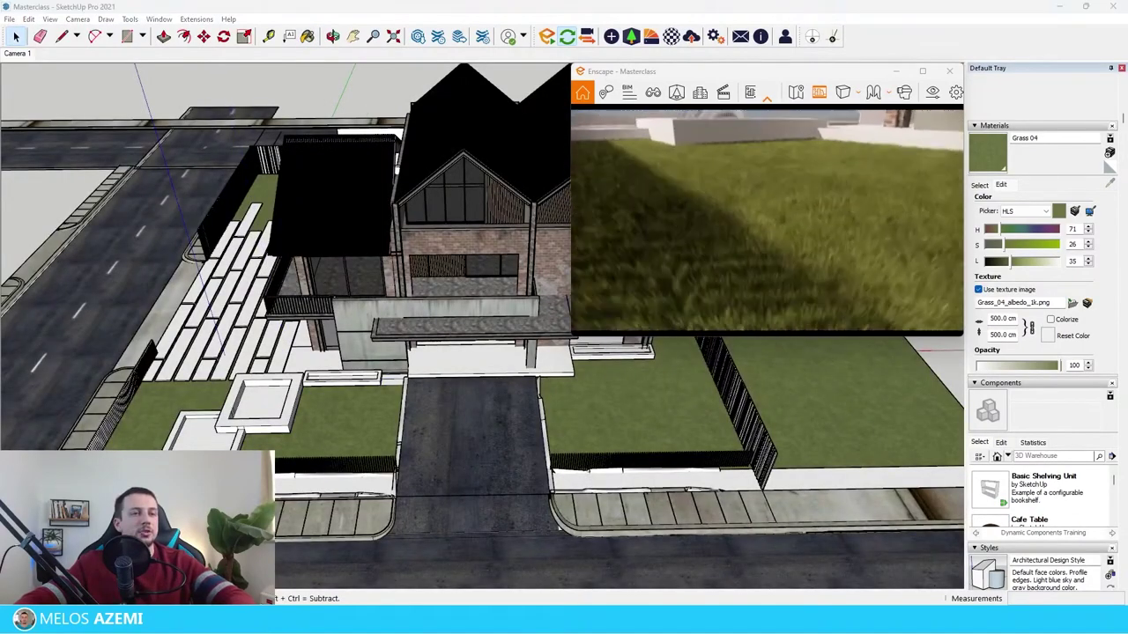
{"action": "scroll", "coordinate": [767, 220], "scroll_direction": "down", "scroll_amount": 5}
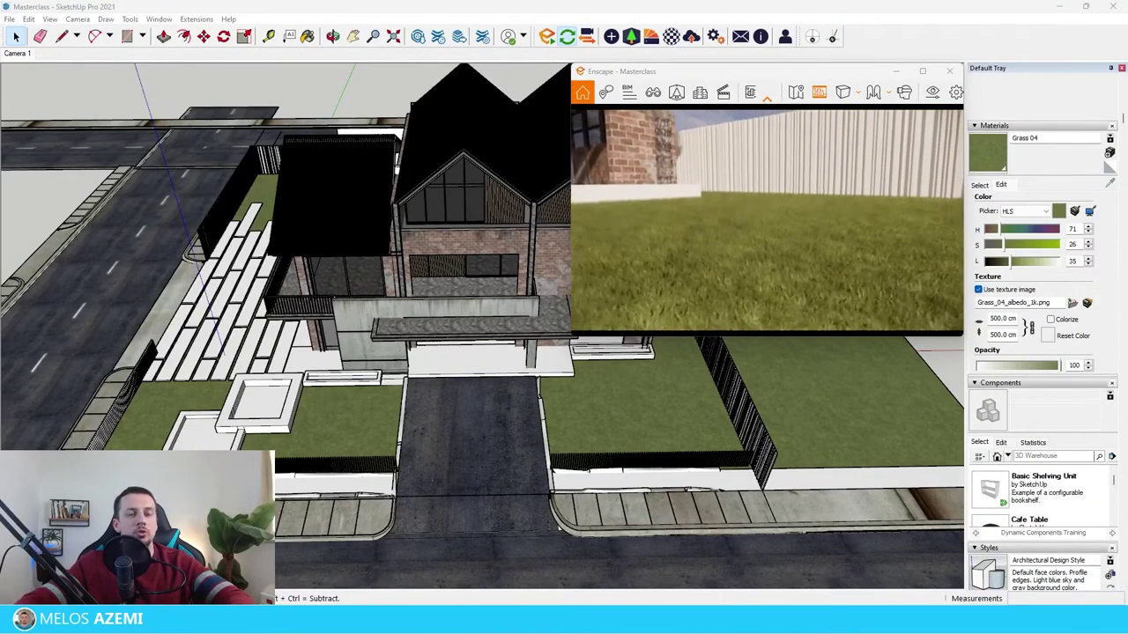
Open the Enscape Material Editor and load the Grass 04 material by sampling the lawn behind the front fence
{"action": "left_click", "coordinate": [651, 36]}
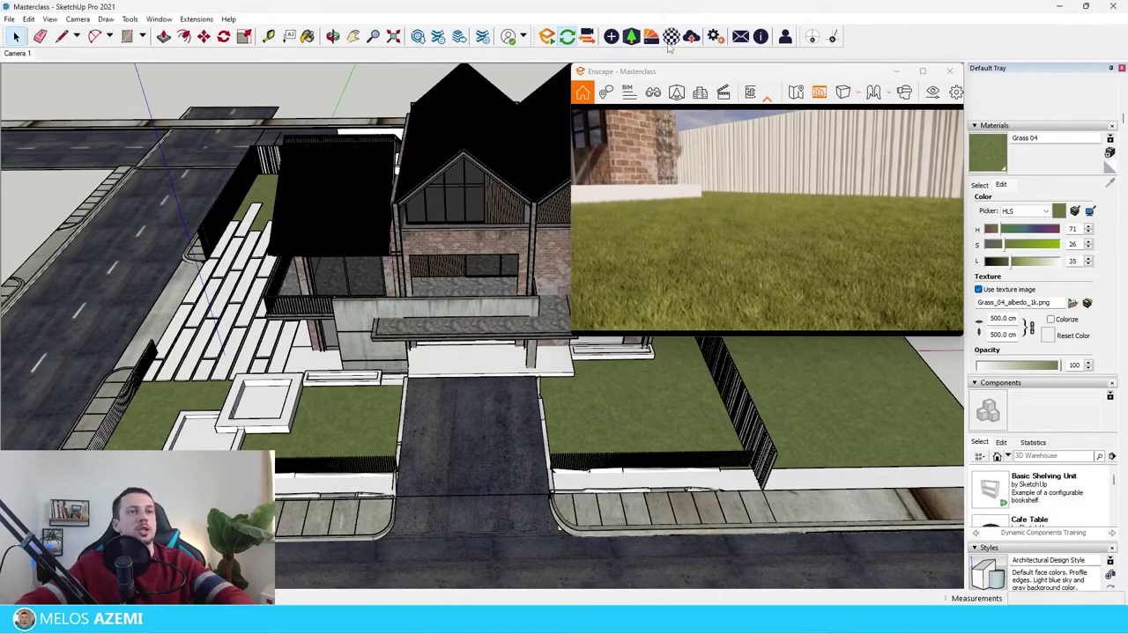
{"action": "scroll", "coordinate": [711, 471], "scroll_direction": "up", "scroll_amount": 5}
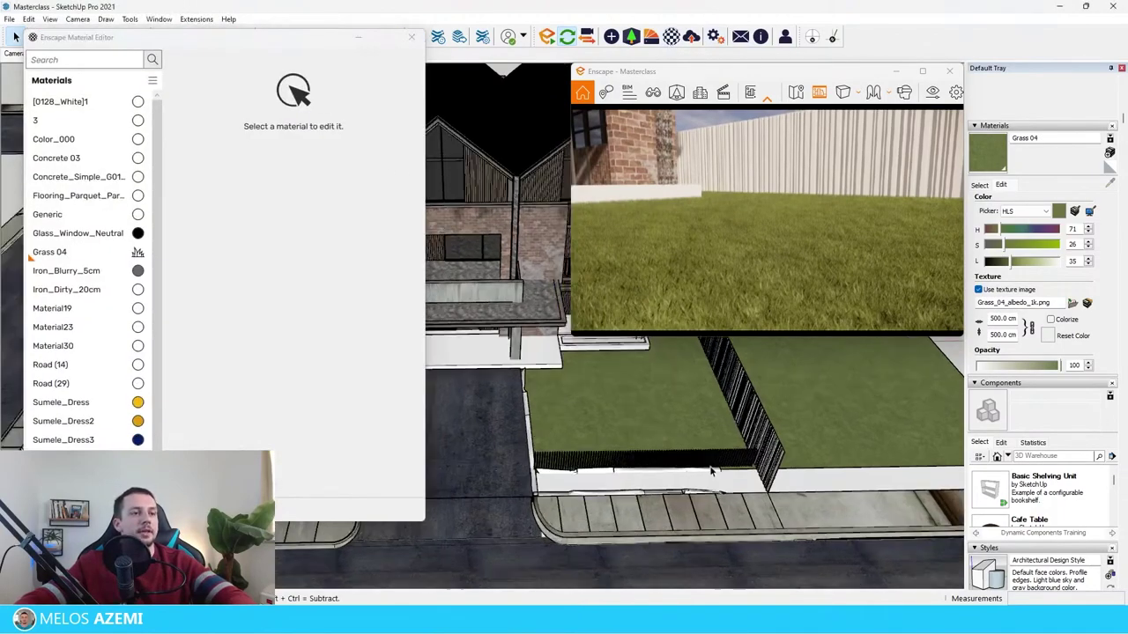
{"action": "mouse_move", "coordinate": [712, 471]}
{"action": "middle_mouse_down"}
{"action": "mouse_move", "coordinate": [755, 450]}
{"action": "mouse_move", "coordinate": [573, 445]}
{"action": "mouse_move", "coordinate": [596, 419]}
{"action": "middle_mouse_up"}
{"action": "key", "text": "b"}
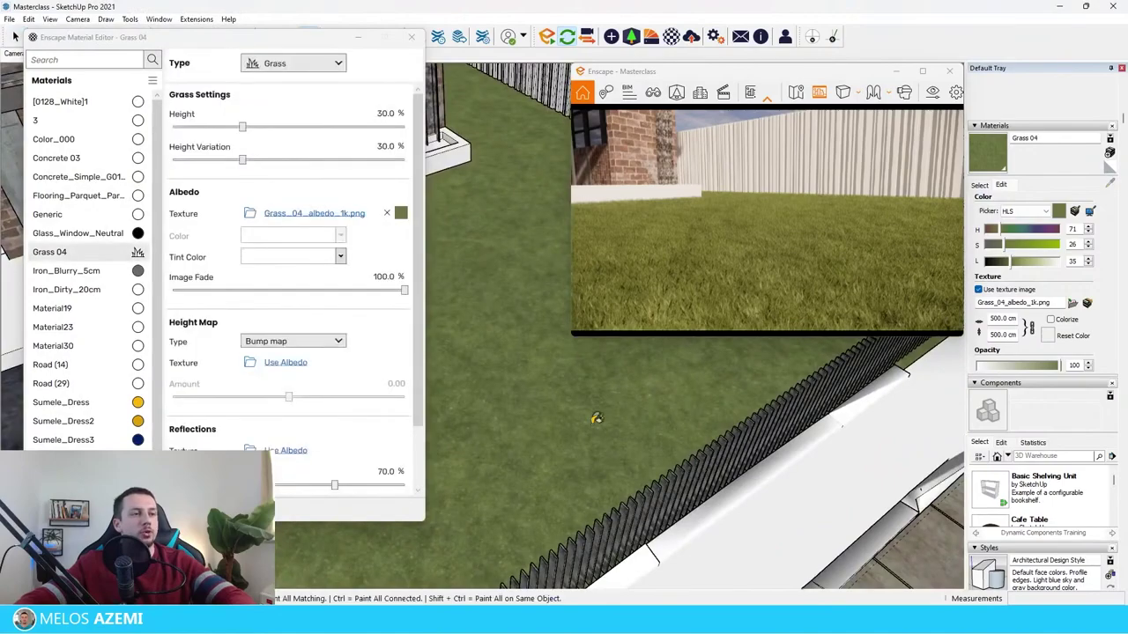
{"action": "key", "text": "space"}
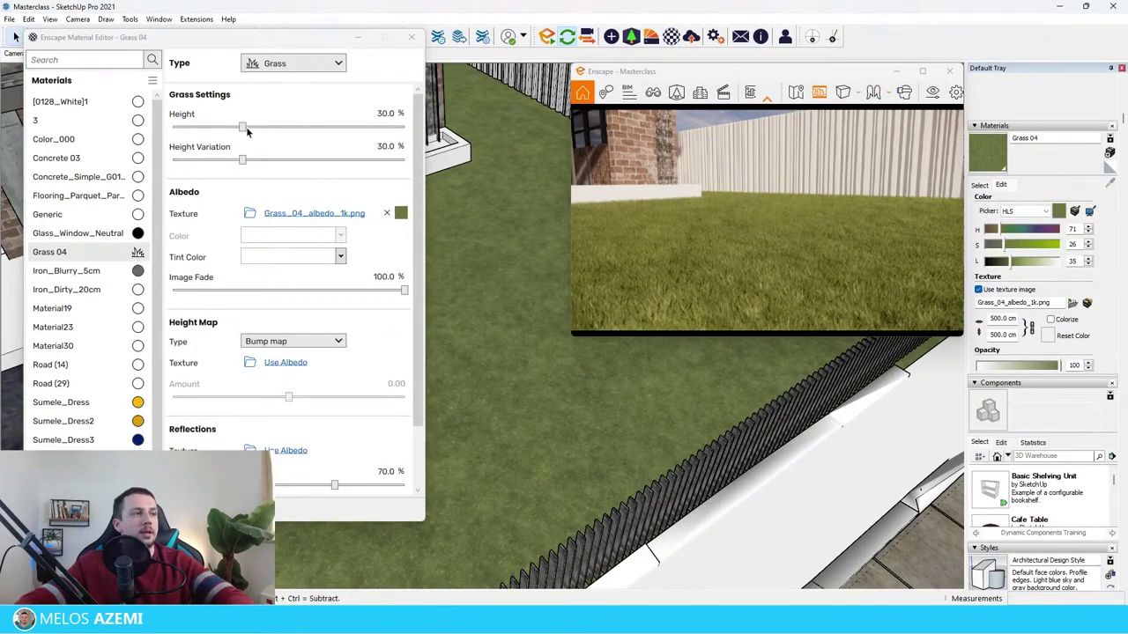
Try a Height of 98.2% and a Height Variation of 100% on Grass 04, viewing the lawn from farther back
{"action": "left_click_drag", "start_coordinate": [245, 128], "coordinate": [403, 128]}
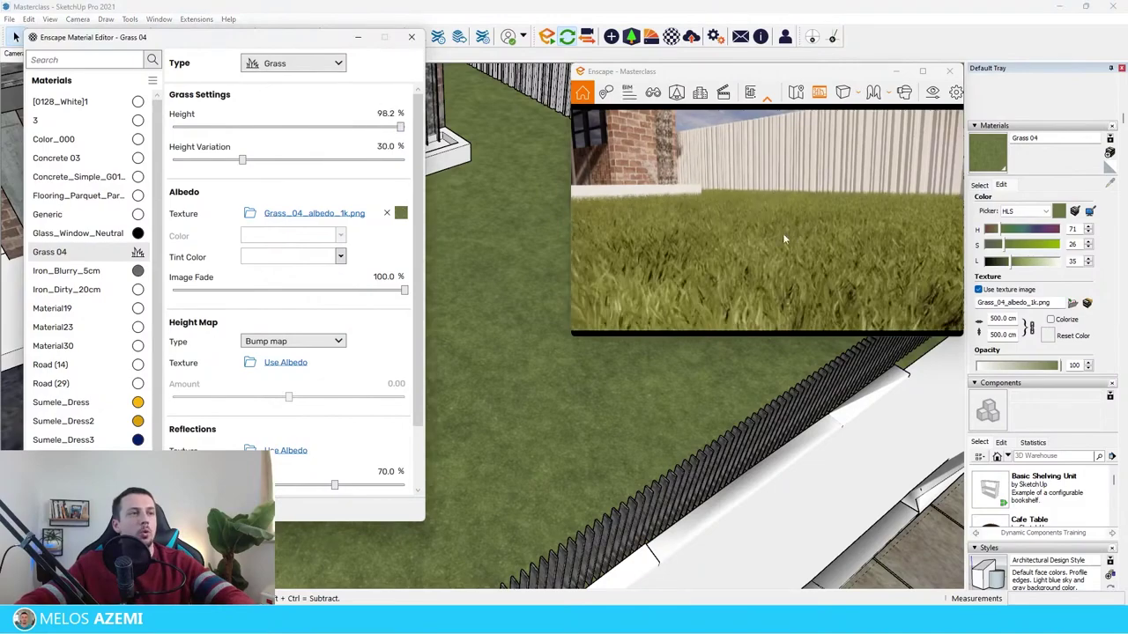
{"action": "left_click", "coordinate": [782, 233]}
{"action": "key", "text": "s"}
{"action": "key", "text": "w"}
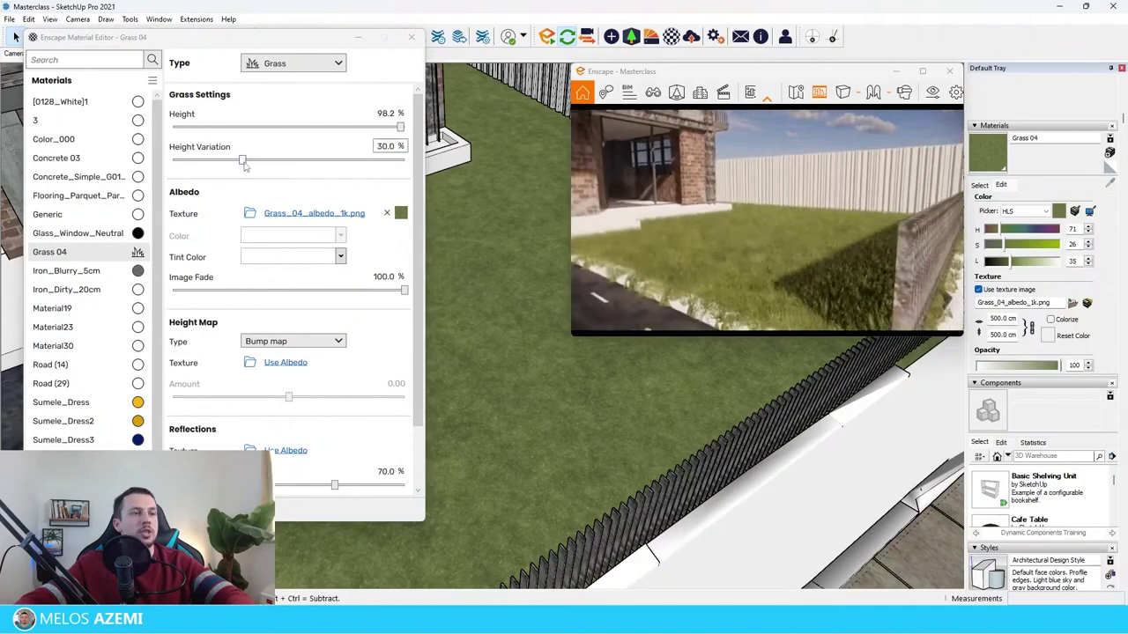
{"action": "left_click_drag", "start_coordinate": [251, 166], "coordinate": [254, 165]}
{"action": "left_click_drag", "start_coordinate": [364, 172], "coordinate": [382, 167]}
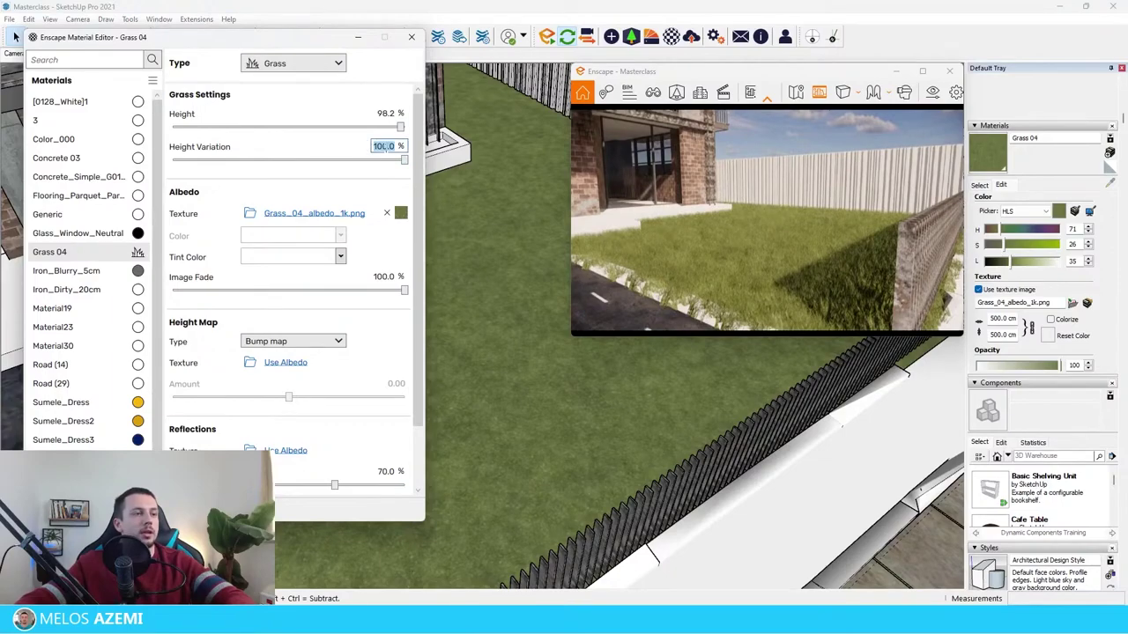
Set both the Height Variation and the Height of Grass 04 back to 30%
{"action": "type", "text": "30"}
{"action": "key", "text": "Return"}
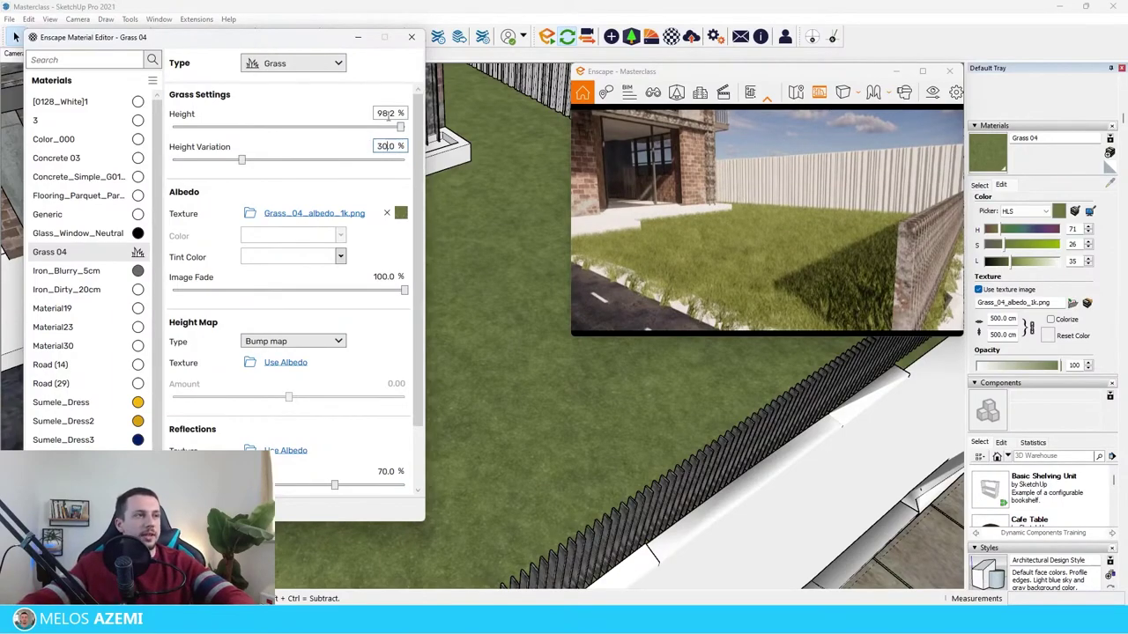
{"action": "type", "text": "30"}
{"action": "key", "text": "Return"}
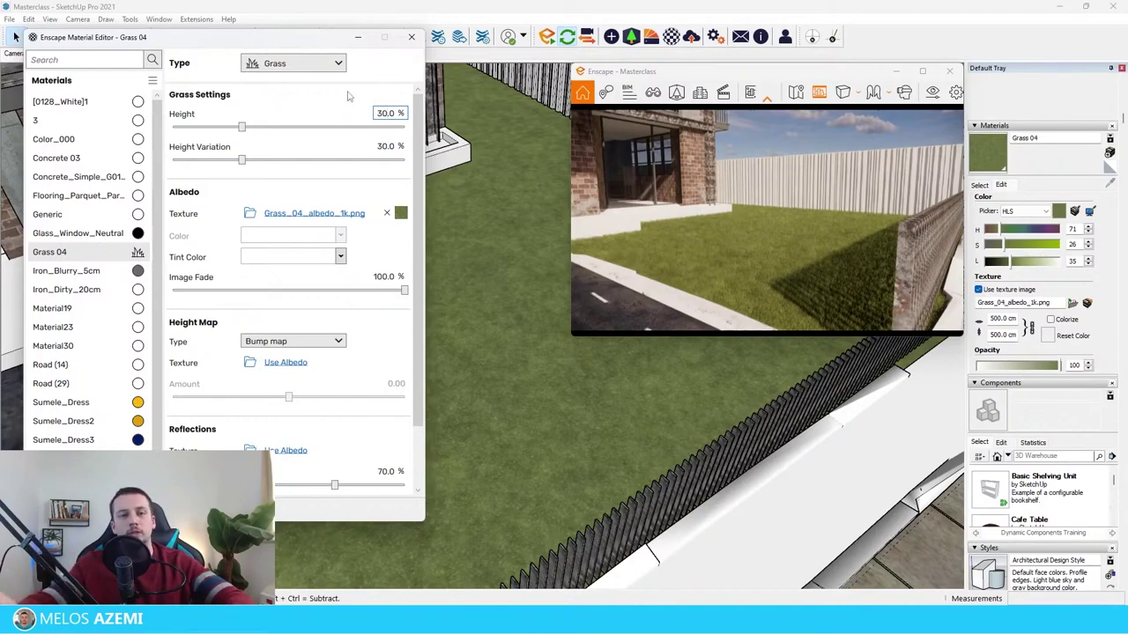
Examine the material types available for Grass 04 and its material name, and close the Enscape Material Editor
{"action": "left_click_drag", "start_coordinate": [167, 42], "coordinate": [172, 49]}
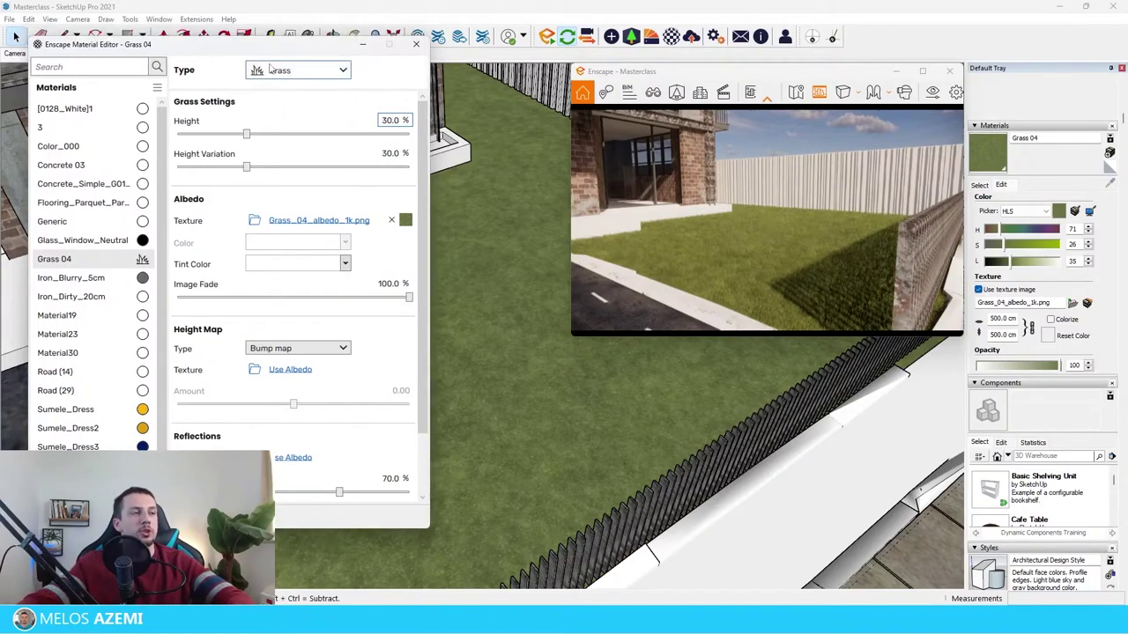
{"action": "left_click", "coordinate": [272, 70]}
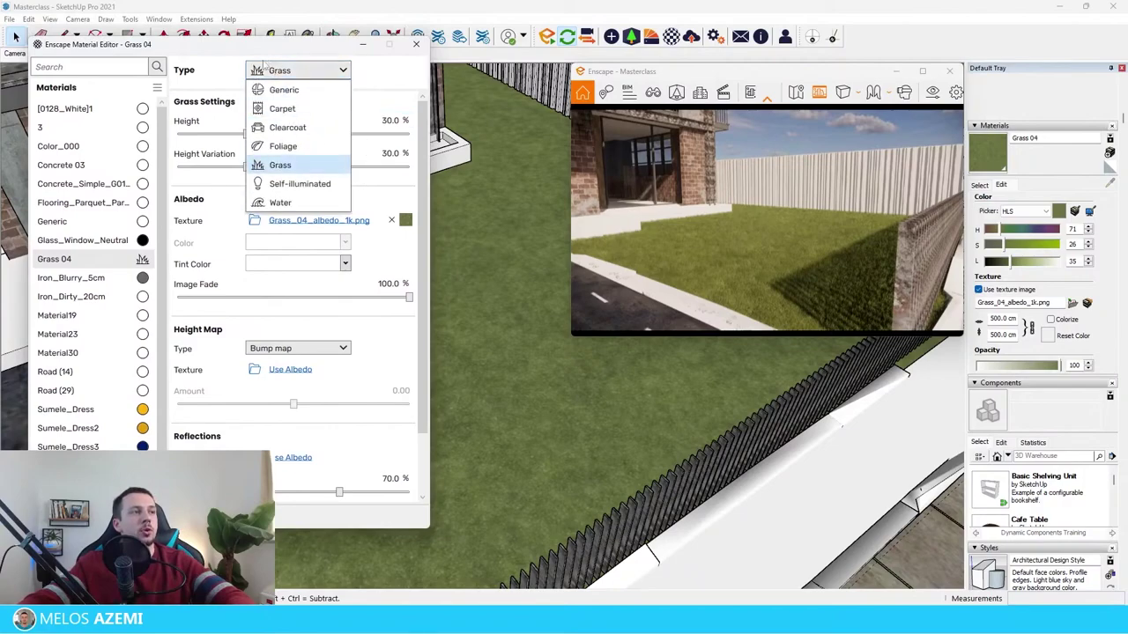
{"action": "left_click", "coordinate": [389, 78]}
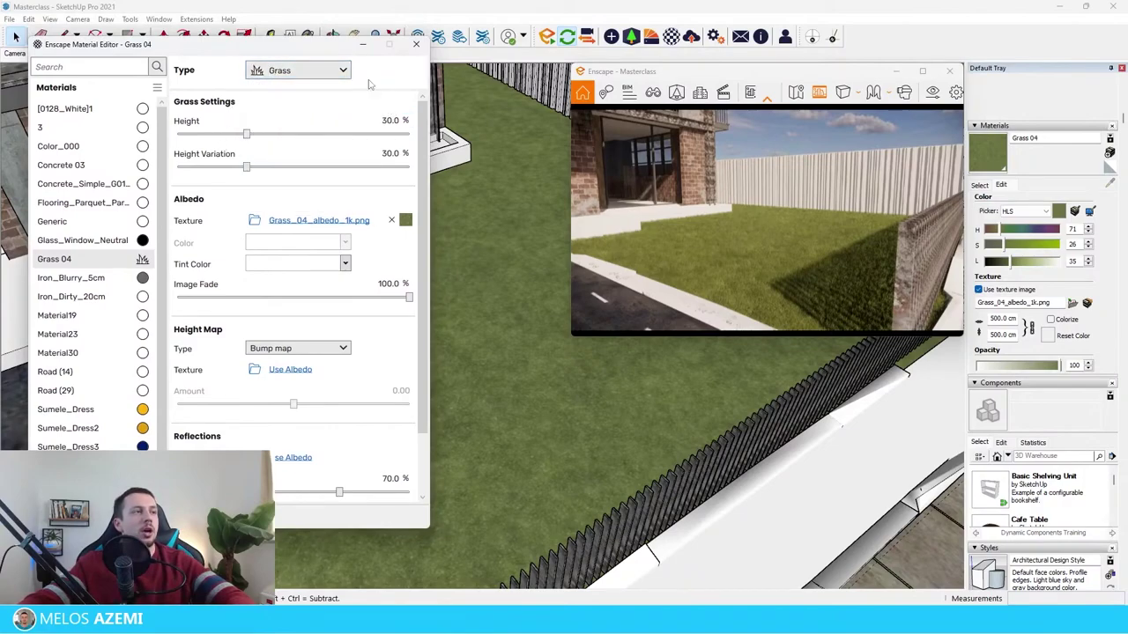
{"action": "left_click", "coordinate": [339, 71]}
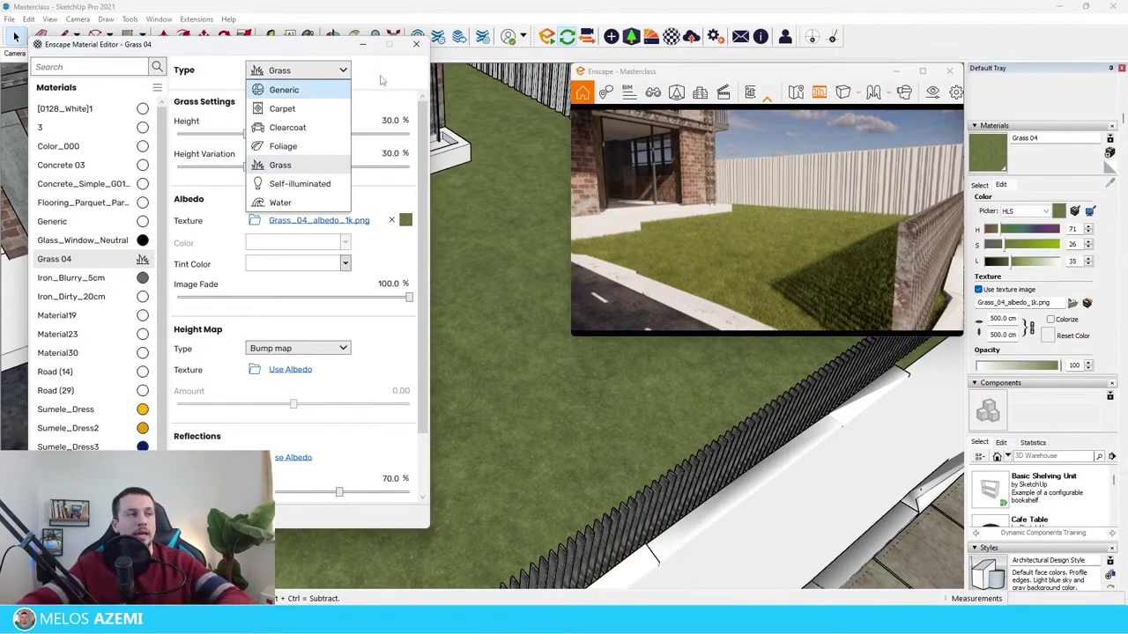
{"action": "left_click", "coordinate": [381, 80]}
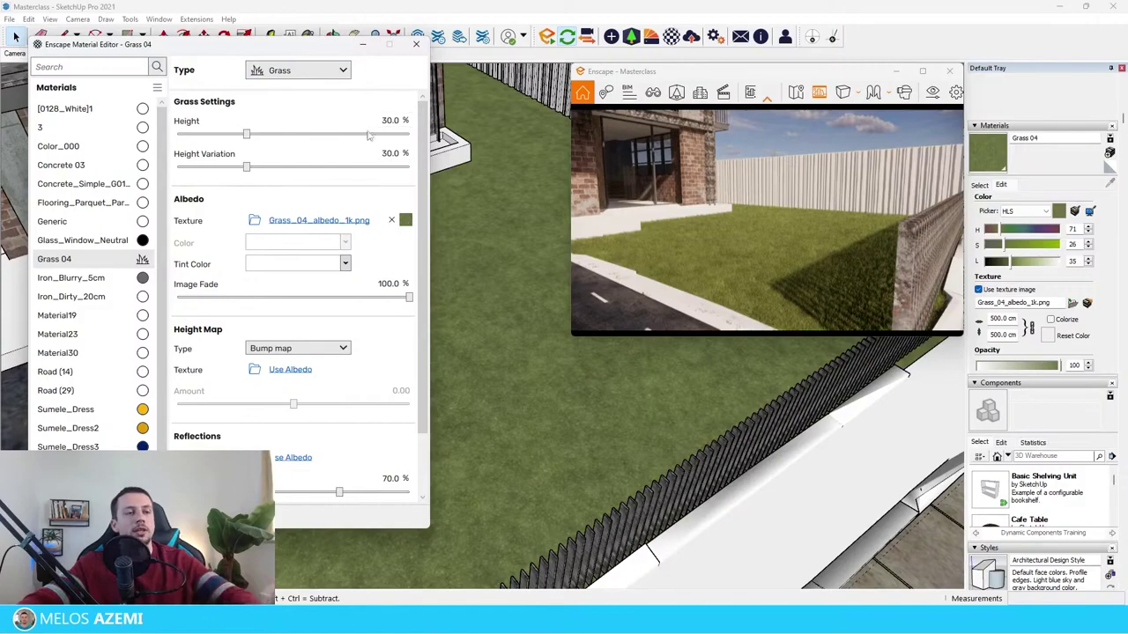
{"action": "scroll", "coordinate": [517, 436], "scroll_direction": "down", "scroll_amount": 5}
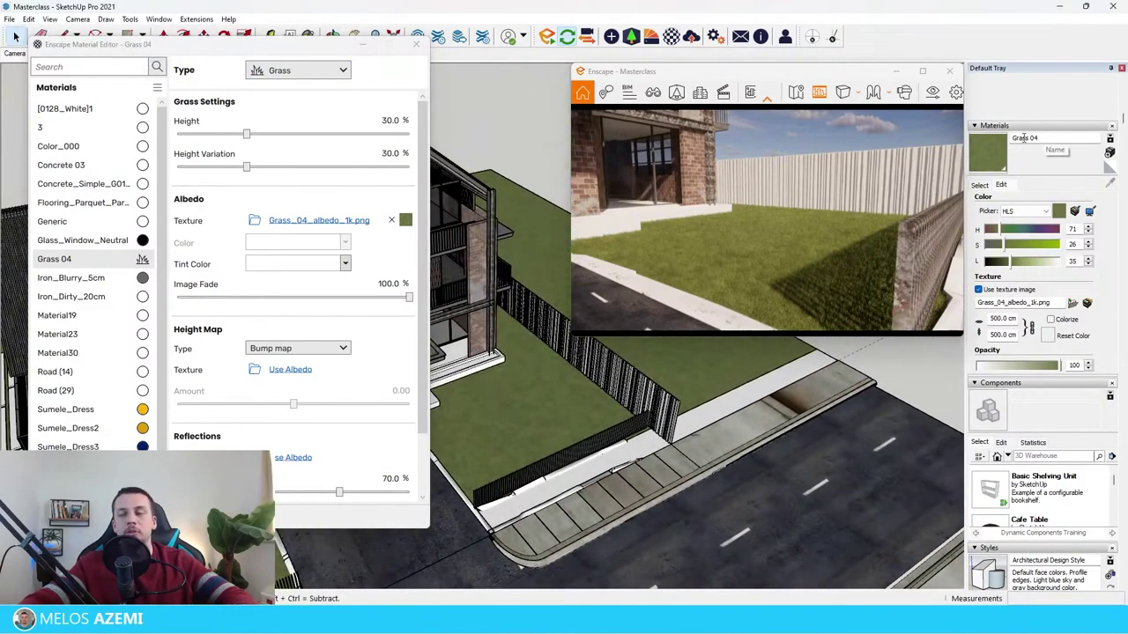
{"action": "scroll", "coordinate": [649, 509], "scroll_direction": "up", "scroll_amount": 5}
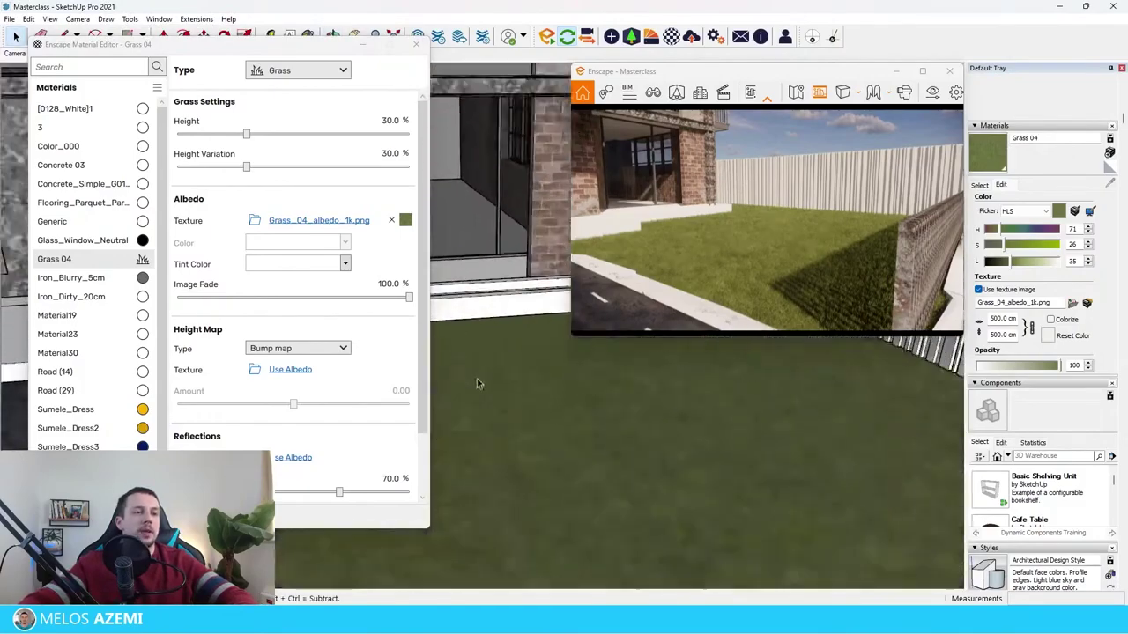
{"action": "scroll", "coordinate": [512, 421], "scroll_direction": "down", "scroll_amount": 6}
{"action": "left_click", "coordinate": [416, 44]}
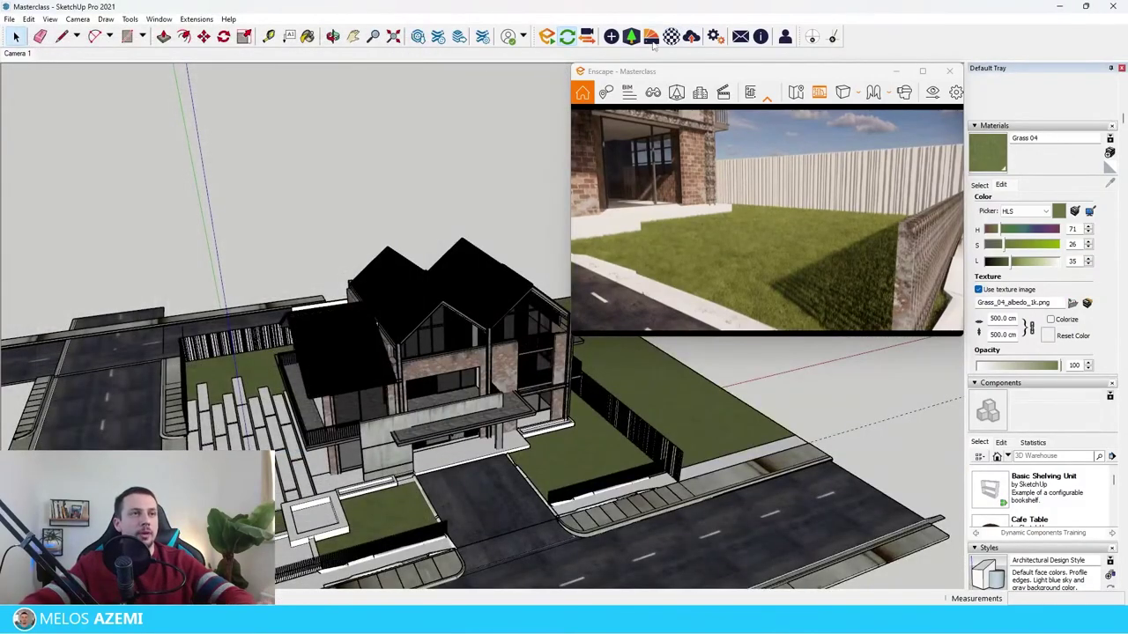
Import the Grass 01 material from the Grounds category of the Enscape Material Library and close the library
{"action": "left_click", "coordinate": [652, 37]}
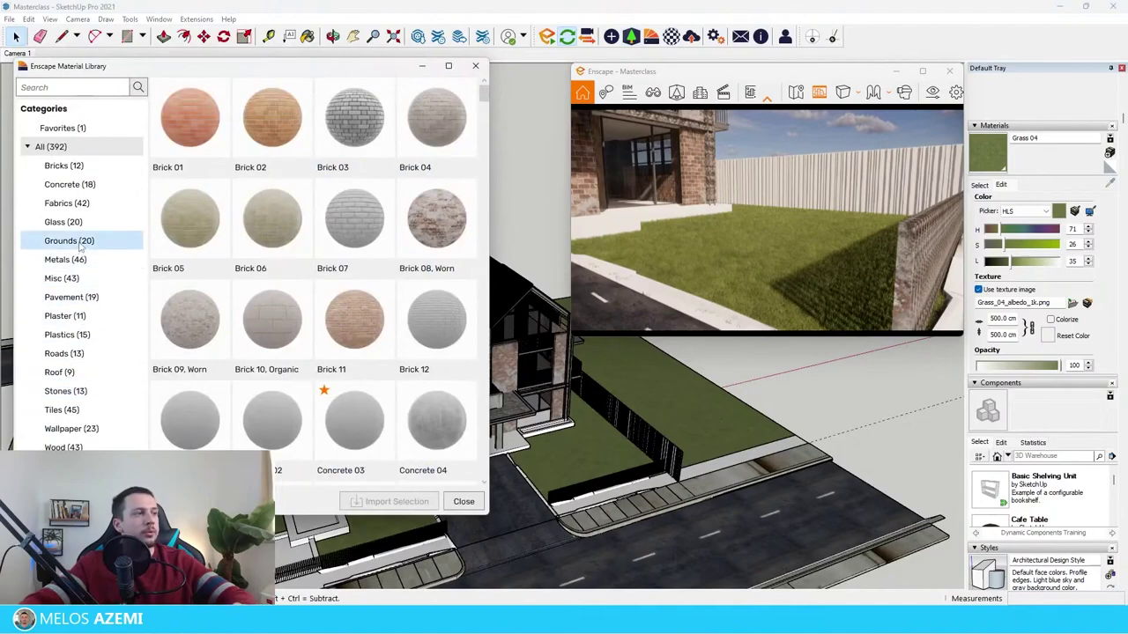
{"action": "left_click", "coordinate": [80, 243]}
{"action": "left_click", "coordinate": [272, 119]}
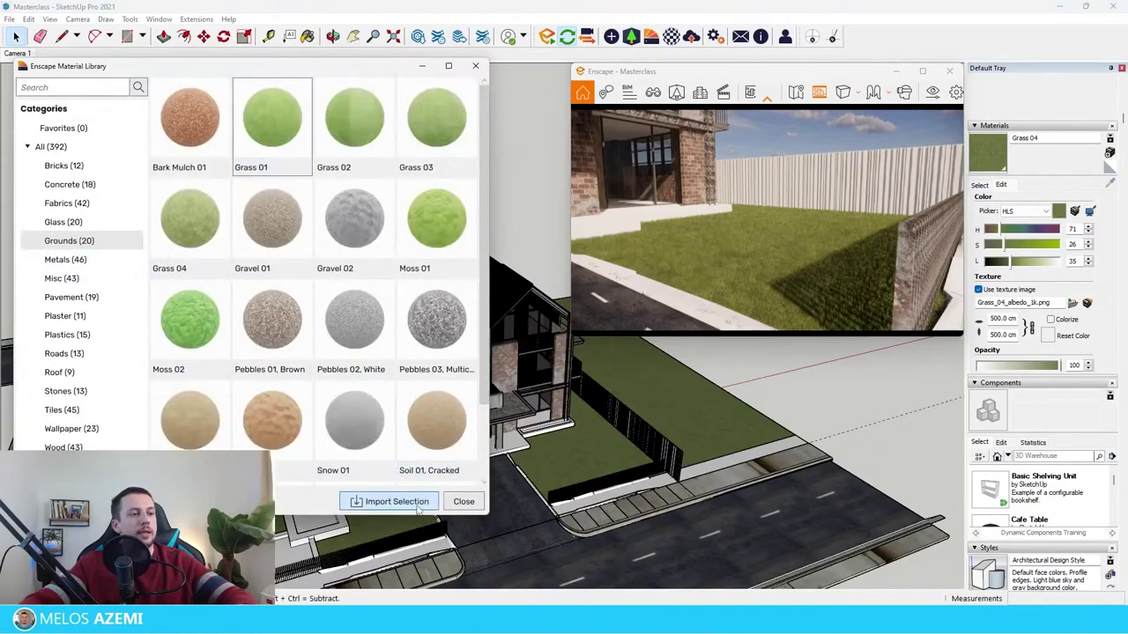
{"action": "left_click", "coordinate": [418, 505]}
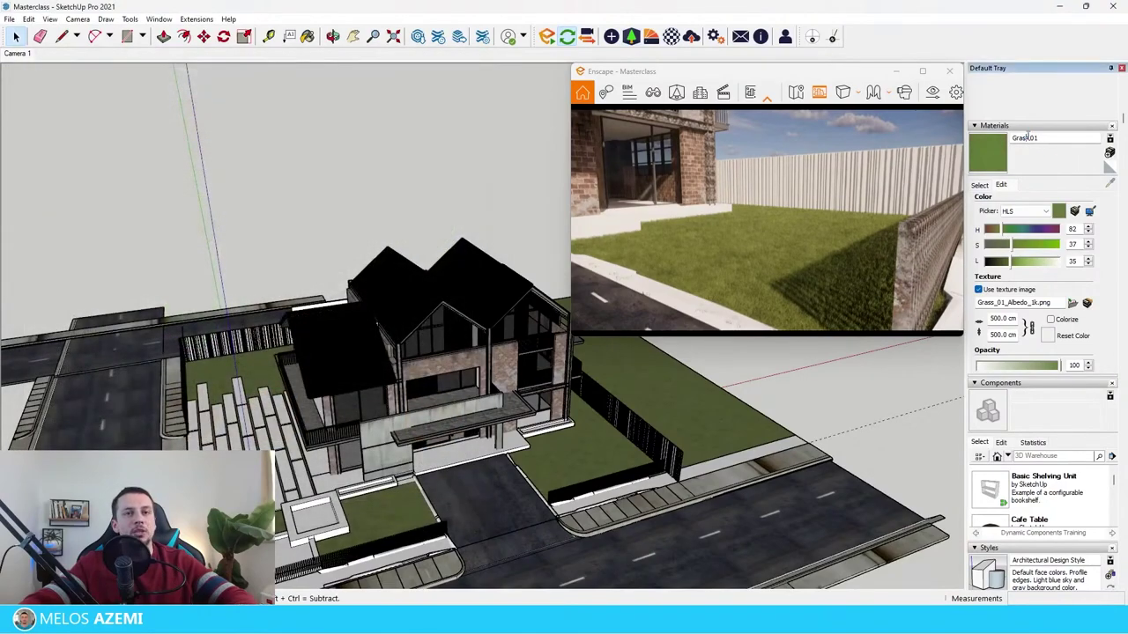
Rename the Grass 01 material as "mirror 01"
{"action": "key", "text": "BackSpace"}
{"action": "type", "text": "m"}
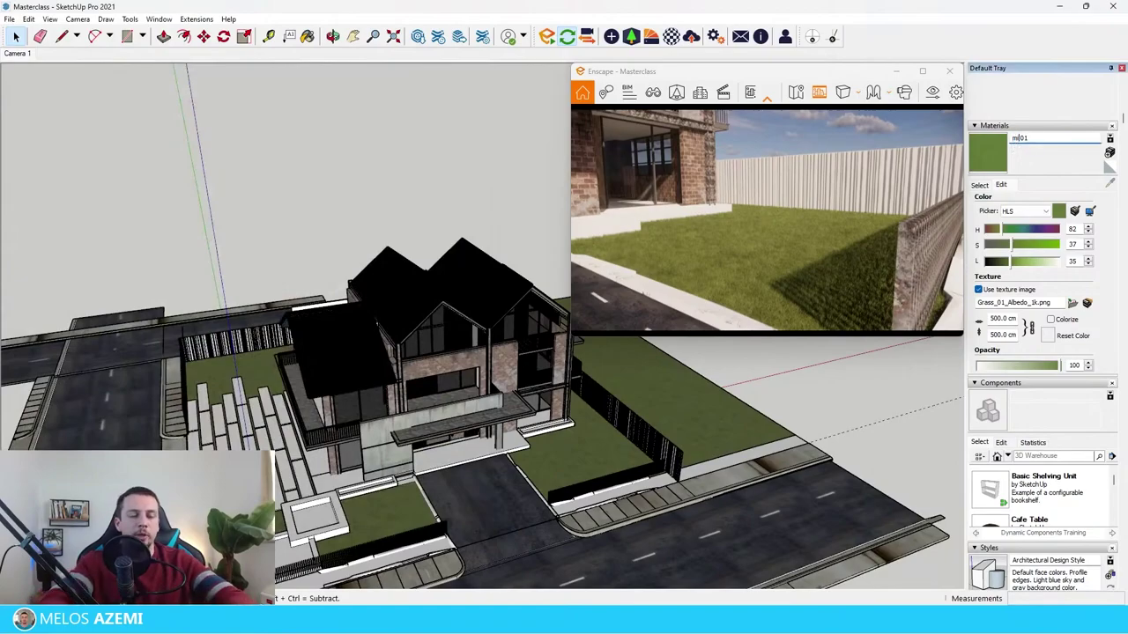
{"action": "type", "text": "irror"}
Paint the ground strip between the front fence and the sidewalk with the mirror 01 material
{"action": "scroll", "coordinate": [799, 468], "scroll_direction": "up", "scroll_amount": 3}
{"action": "left_click_drag", "start_coordinate": [767, 220], "coordinate": [882, 251]}
{"action": "scroll", "coordinate": [639, 464], "scroll_direction": "up", "scroll_amount": 4}
{"action": "middle_click_drag", "start_coordinate": [640, 463], "coordinate": [723, 480]}
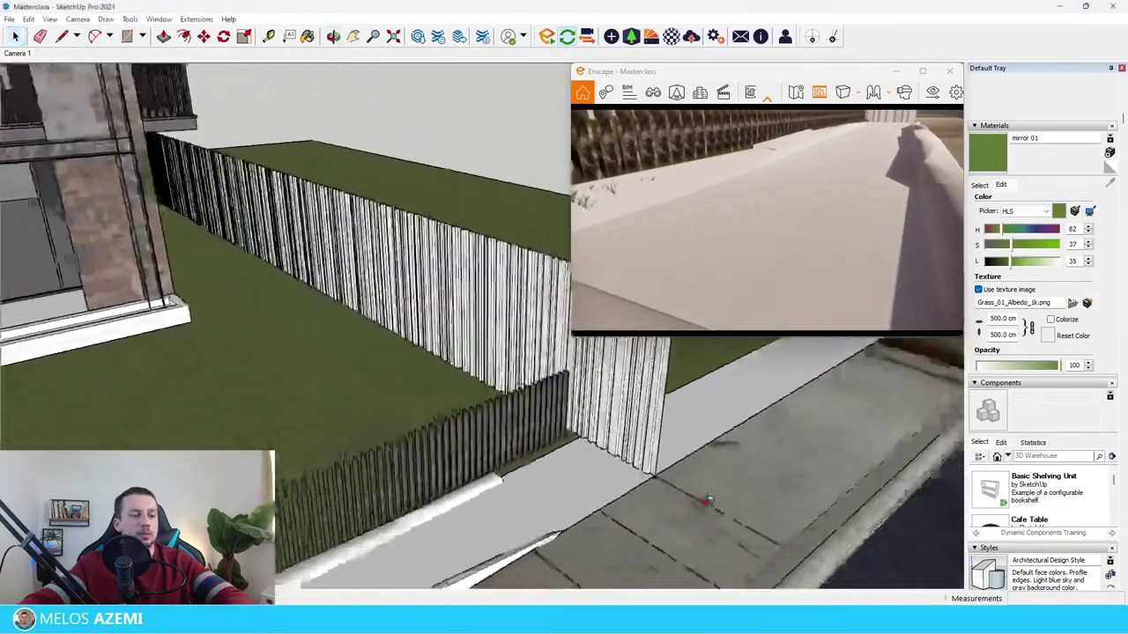
{"action": "scroll", "coordinate": [722, 480], "scroll_direction": "down", "scroll_amount": 3}
{"action": "scroll", "coordinate": [494, 467], "scroll_direction": "up", "scroll_amount": 4}
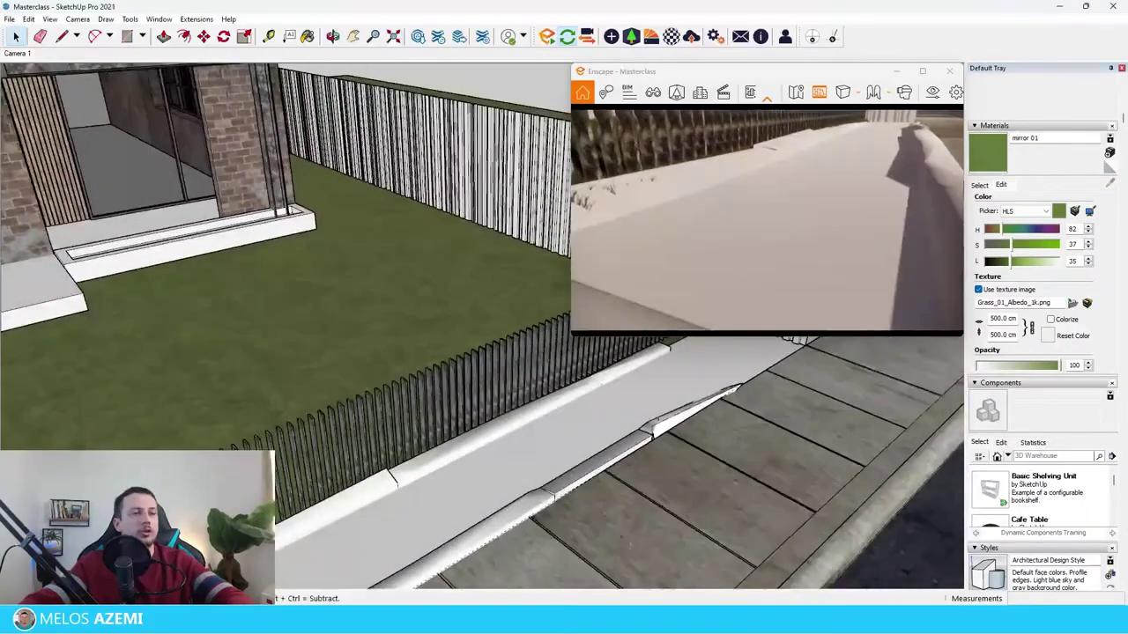
{"action": "double_click", "coordinate": [568, 441]}
{"action": "left_click", "coordinate": [590, 424]}
{"action": "key", "text": "b"}
{"action": "left_click", "coordinate": [592, 424]}
Undo the mirror 01 paint on the strip in front of the fence and leave the group
{"action": "scroll", "coordinate": [720, 479], "scroll_direction": "down", "scroll_amount": 3}
{"action": "middle_click_drag", "start_coordinate": [720, 479], "coordinate": [602, 471]}
{"action": "key", "text": "space"}
{"action": "left_click", "coordinate": [757, 466]}
{"action": "scroll", "coordinate": [602, 470], "scroll_direction": "down", "scroll_amount": 5}
{"action": "key", "text": "ctrl+z"}
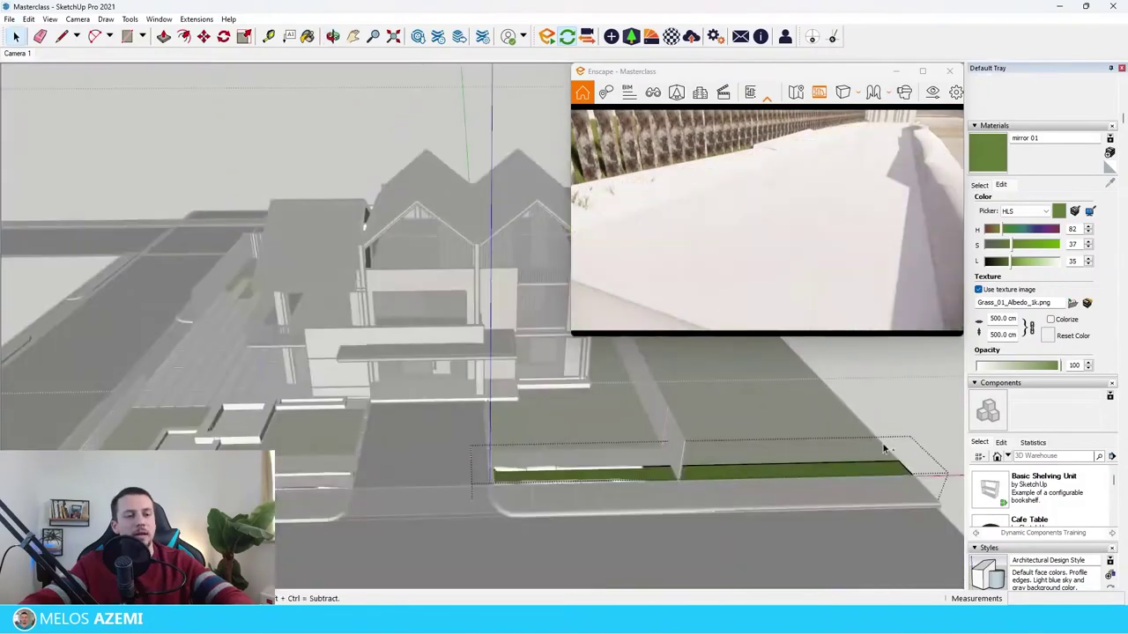
{"action": "left_click", "coordinate": [903, 424]}
{"action": "scroll", "coordinate": [731, 476], "scroll_direction": "up", "scroll_amount": 3}
{"action": "scroll", "coordinate": [577, 477], "scroll_direction": "up", "scroll_amount": 3}
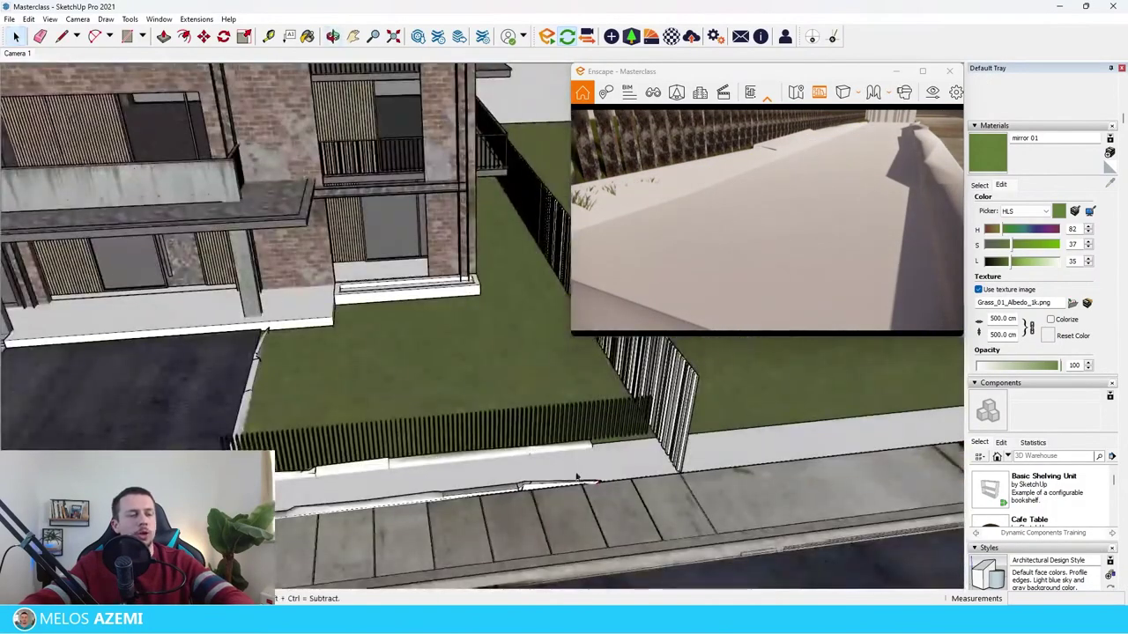
Import Aluminum 01, Stainless and Iron 03, Worn from the Metals category of the Enscape Material Library, then close it
{"action": "scroll", "coordinate": [640, 451], "scroll_direction": "down", "scroll_amount": 8}
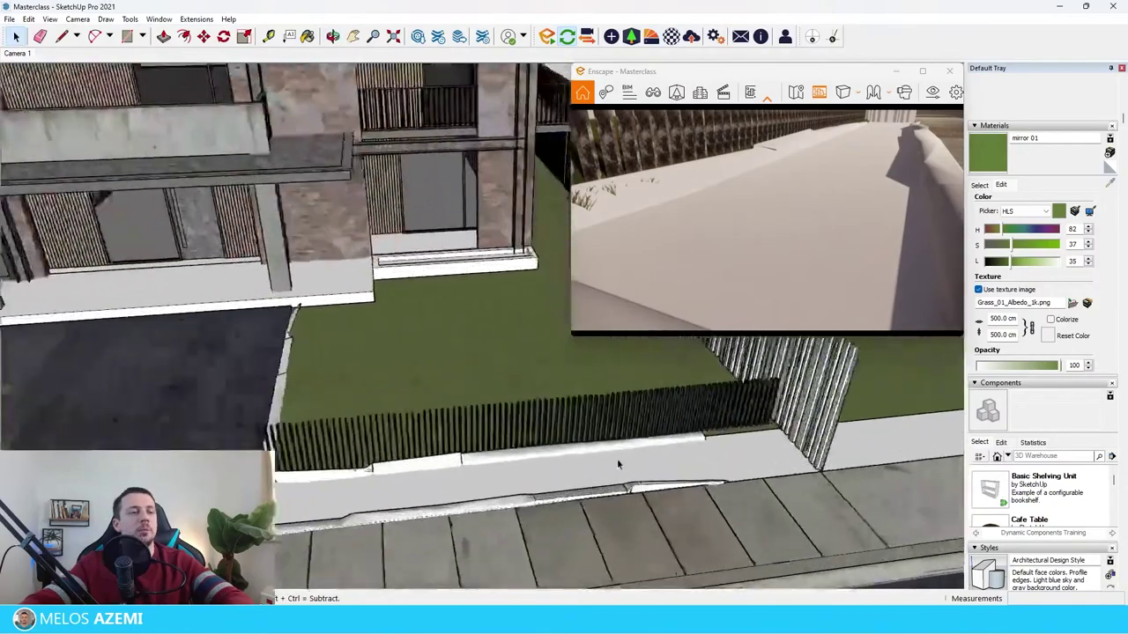
{"action": "scroll", "coordinate": [652, 428], "scroll_direction": "up", "scroll_amount": 8}
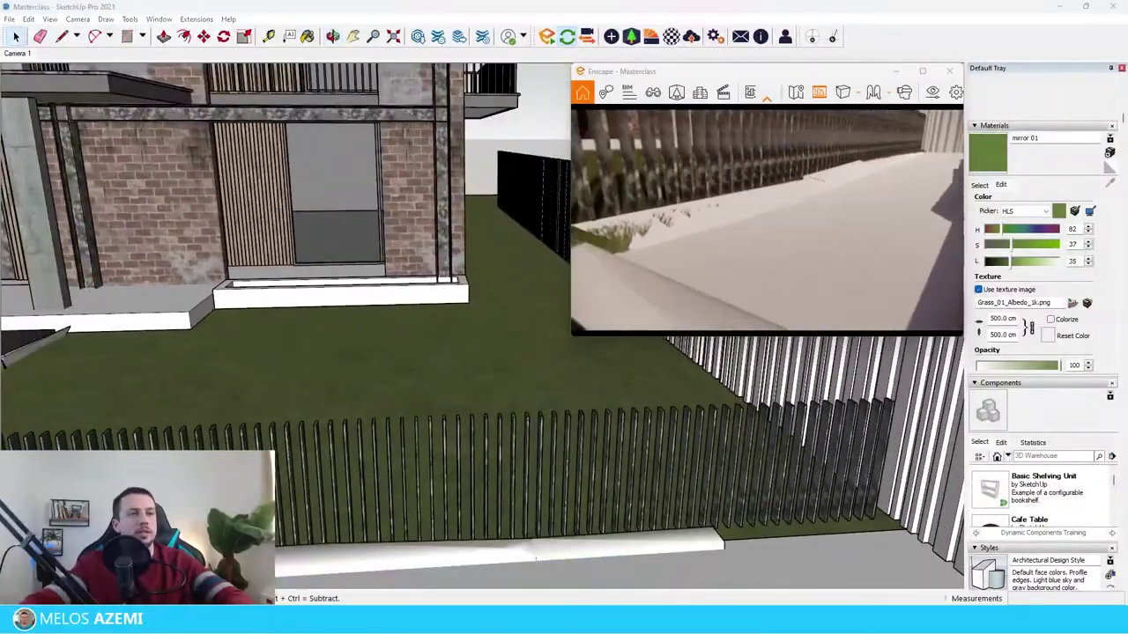
{"action": "left_click", "coordinate": [649, 38]}
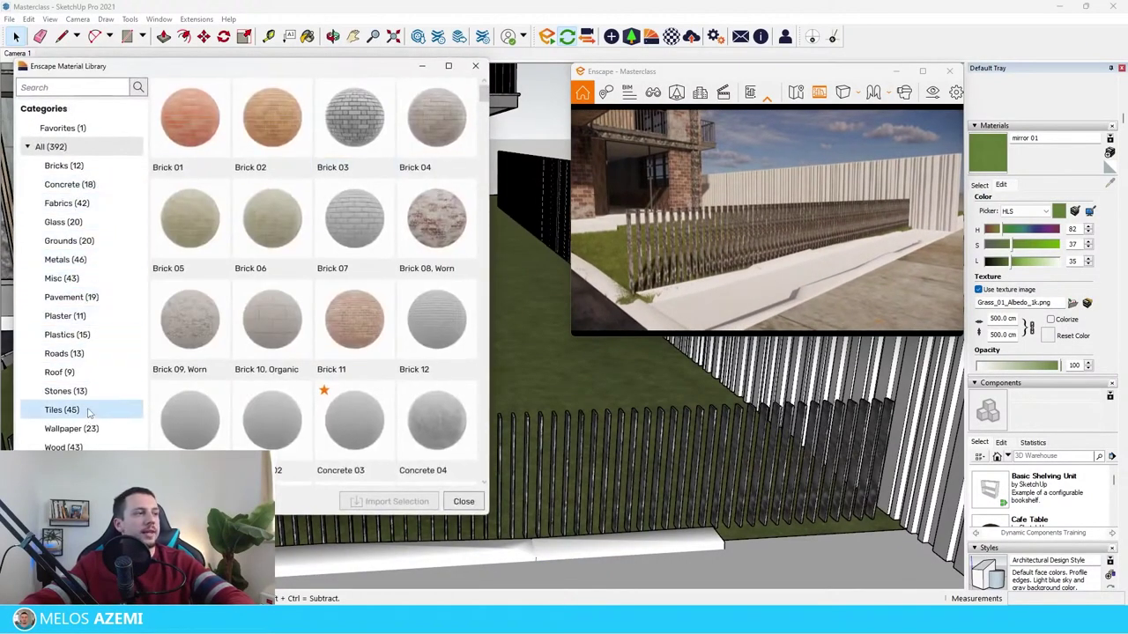
{"action": "left_click", "coordinate": [65, 259]}
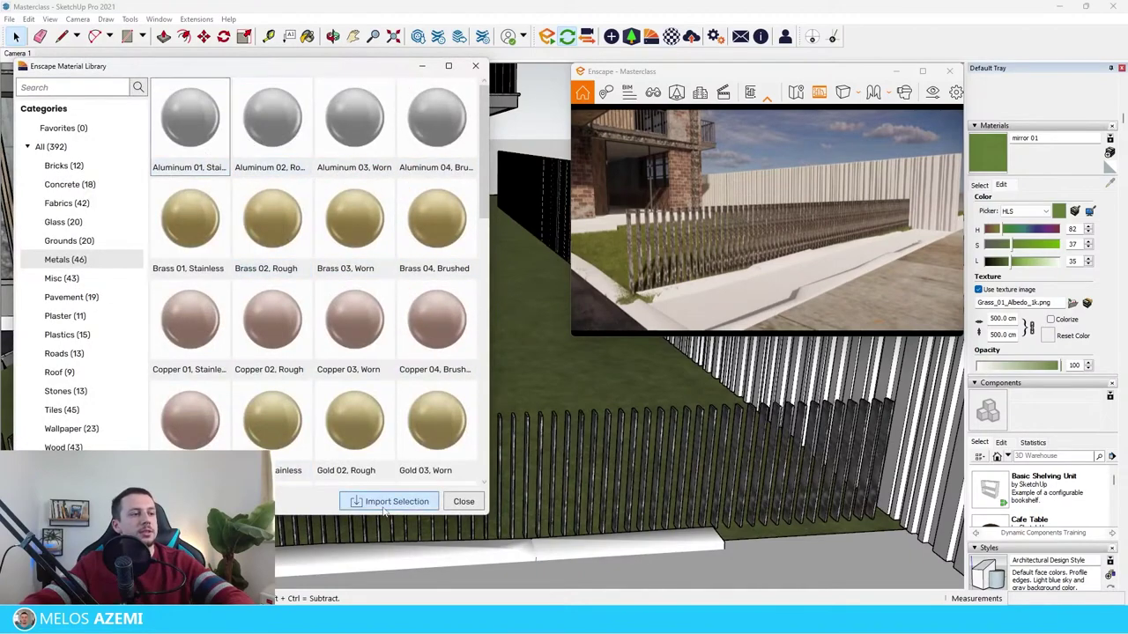
{"action": "scroll", "coordinate": [388, 132], "scroll_direction": "down", "scroll_amount": 8}
{"action": "scroll", "coordinate": [379, 137], "scroll_direction": "up", "scroll_amount": 4}
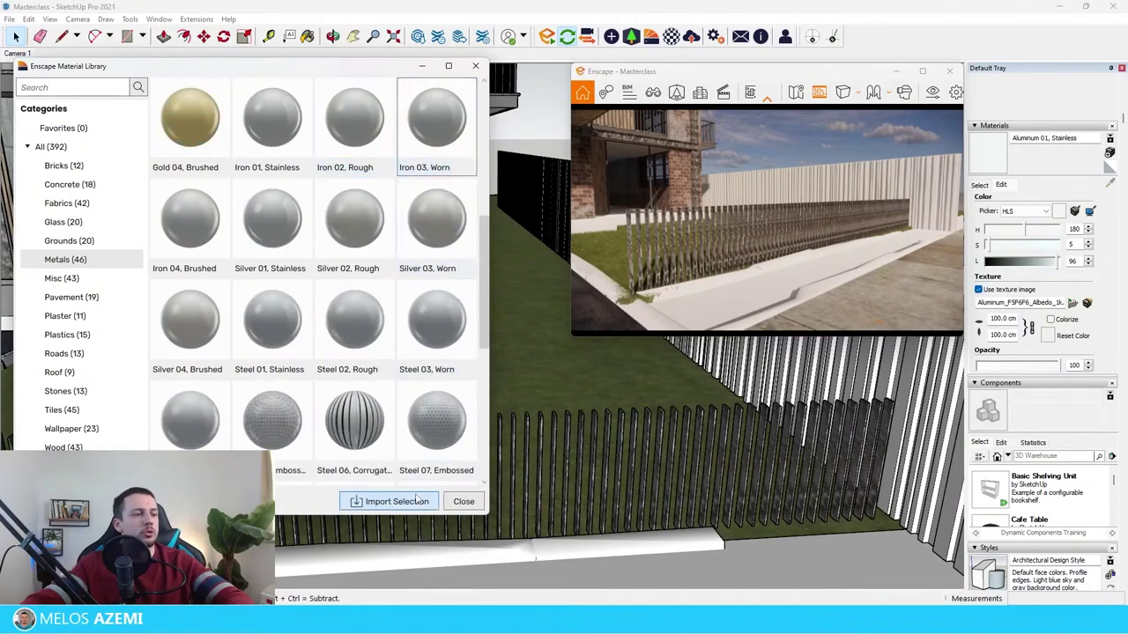
{"action": "left_click", "coordinate": [463, 501]}
Paint all slats of the front fence with the Iron 03, Worn material and leave the fence group
{"action": "triple_click", "coordinate": [660, 490]}
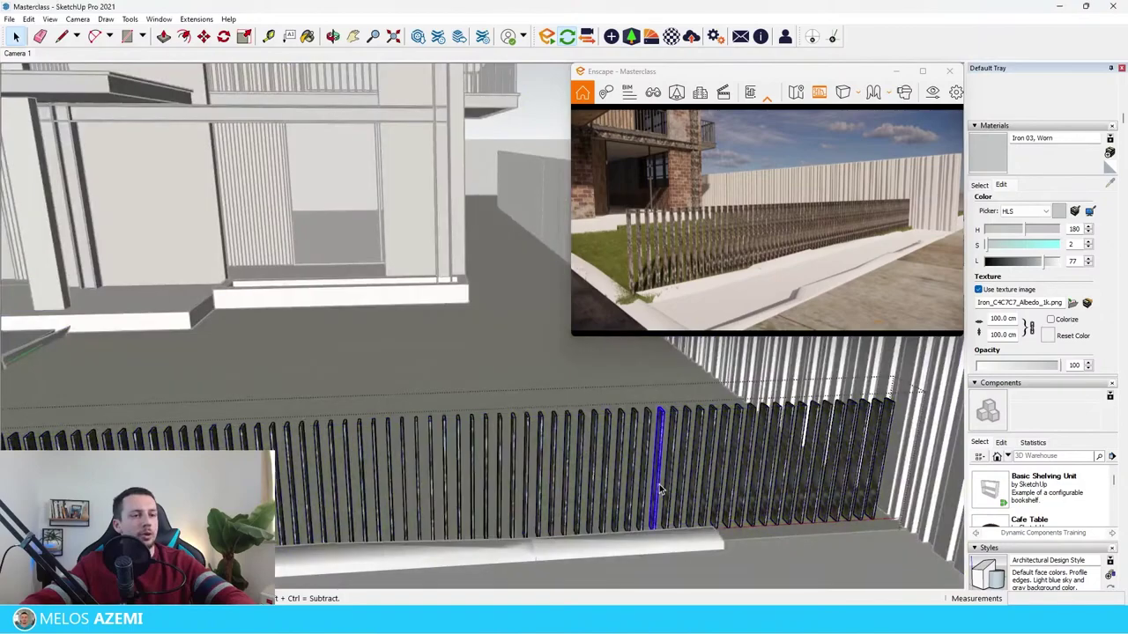
{"action": "key", "text": "ctrl+a"}
{"action": "left_click", "coordinate": [659, 464]}
{"action": "key", "text": "space"}
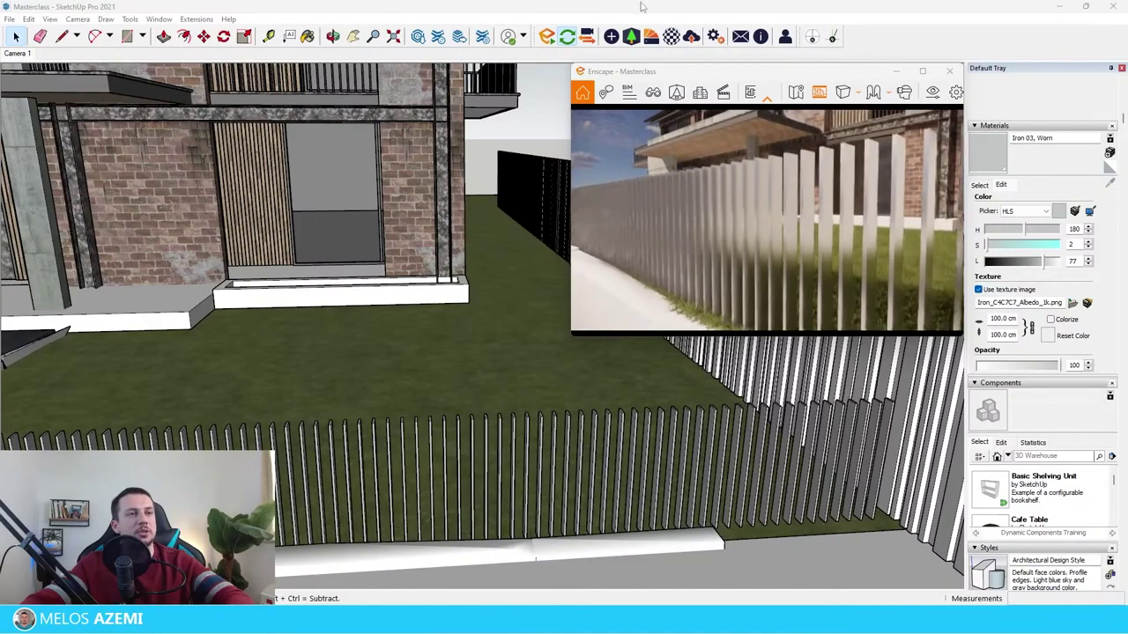
Open the Enscape Material Editor, sample Iron 03, Worn from a fence slat, and review its height map and reflection settings
{"action": "left_click", "coordinate": [671, 38]}
{"action": "scroll", "coordinate": [622, 496], "scroll_direction": "up", "scroll_amount": 5}
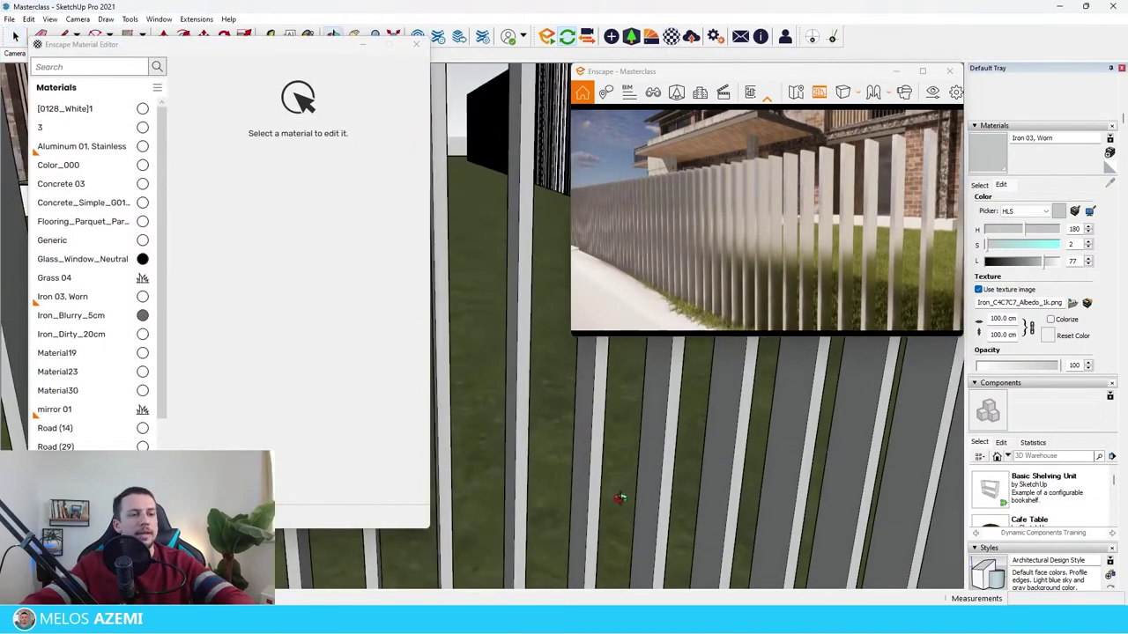
{"action": "key", "text": "b"}
{"action": "left_click", "coordinate": [685, 494], "text": "alt"}
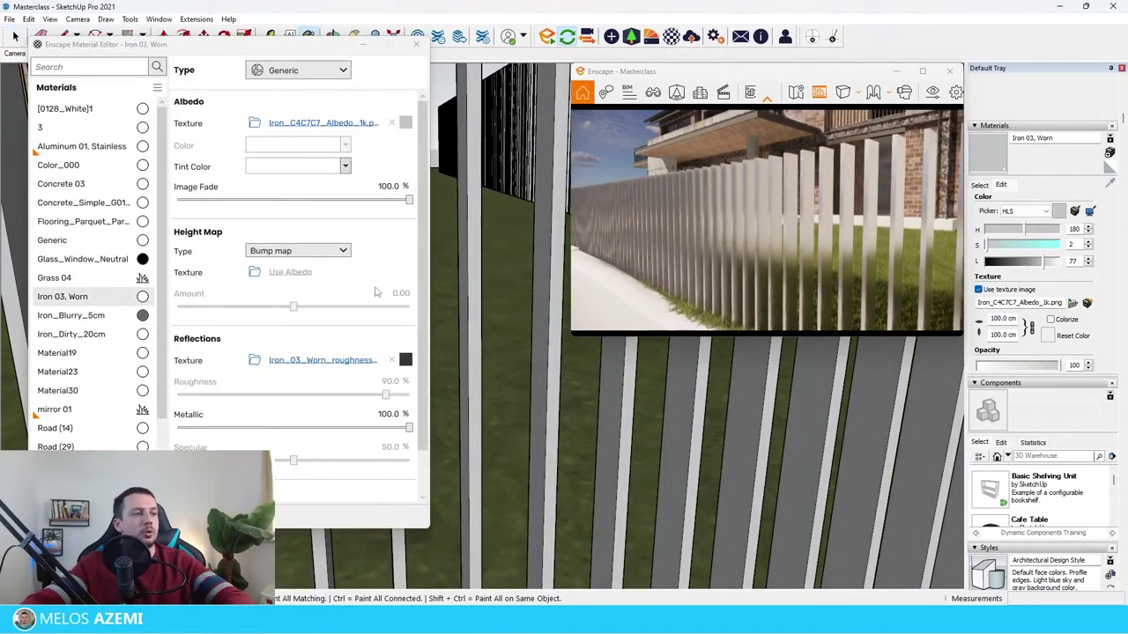
{"action": "scroll", "coordinate": [376, 292], "scroll_direction": "down", "scroll_amount": 1}
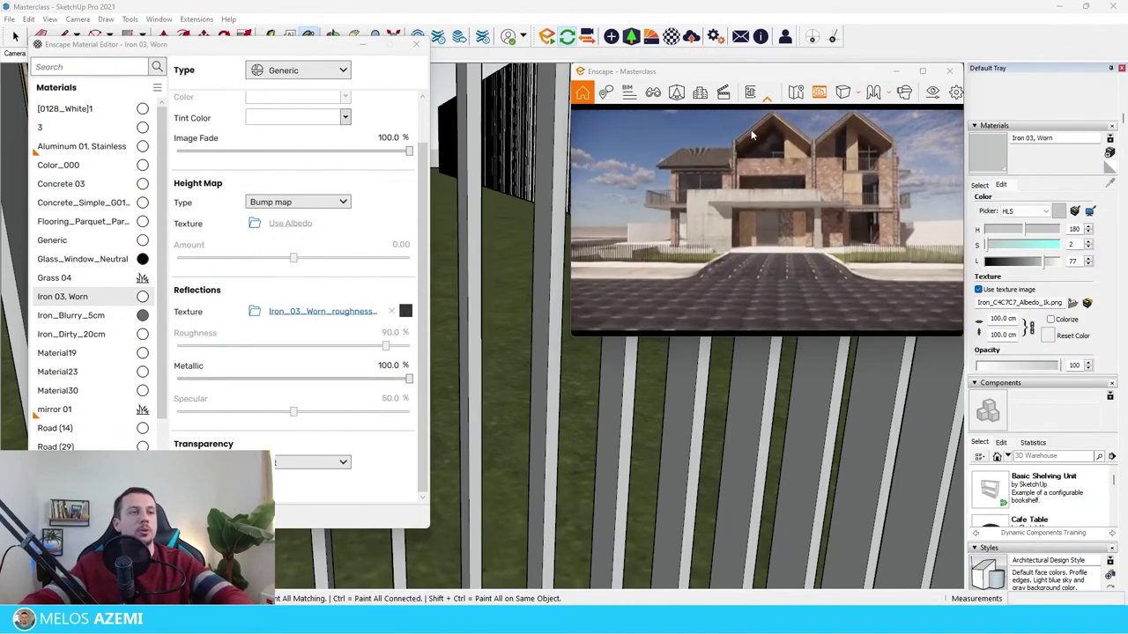
Restore the Camera 1 view from Enscape's View Management and close the Material Editor
{"action": "left_click", "coordinate": [653, 92]}
{"action": "left_click", "coordinate": [682, 244]}
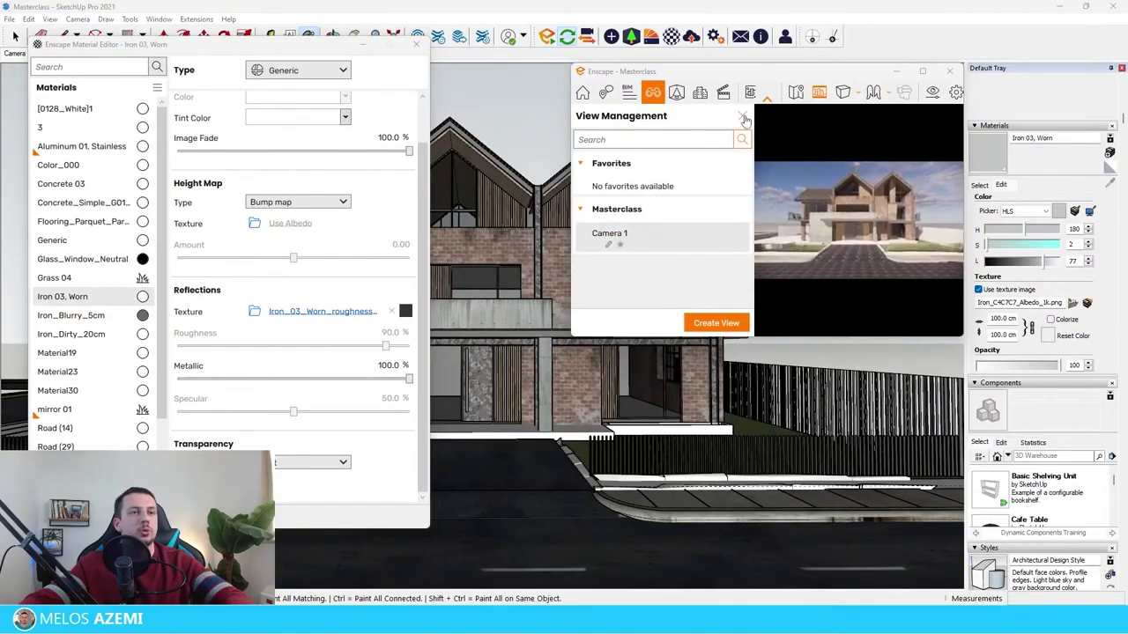
{"action": "left_click", "coordinate": [416, 44]}
Import Road 04 from the Roads category of the Enscape Material Library and apply it to the roads around the house
{"action": "scroll", "coordinate": [438, 226], "scroll_direction": "down", "scroll_amount": 5}
{"action": "middle_click_drag", "start_coordinate": [448, 218], "coordinate": [423, 282]}
{"action": "scroll", "coordinate": [414, 291], "scroll_direction": "up", "scroll_amount": 5}
{"action": "key", "text": "space"}
{"action": "scroll", "coordinate": [414, 352], "scroll_direction": "down", "scroll_amount": 4}
{"action": "middle_click_drag", "start_coordinate": [414, 370], "coordinate": [441, 428]}
{"action": "scroll", "coordinate": [448, 401], "scroll_direction": "up", "scroll_amount": 4}
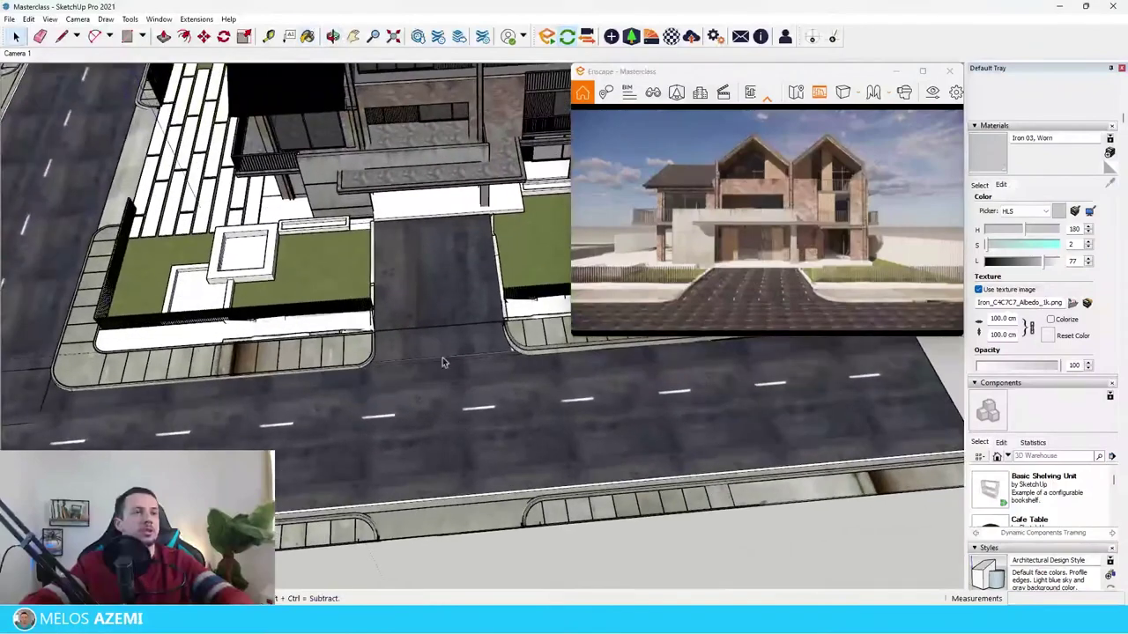
{"action": "left_click", "coordinate": [649, 38]}
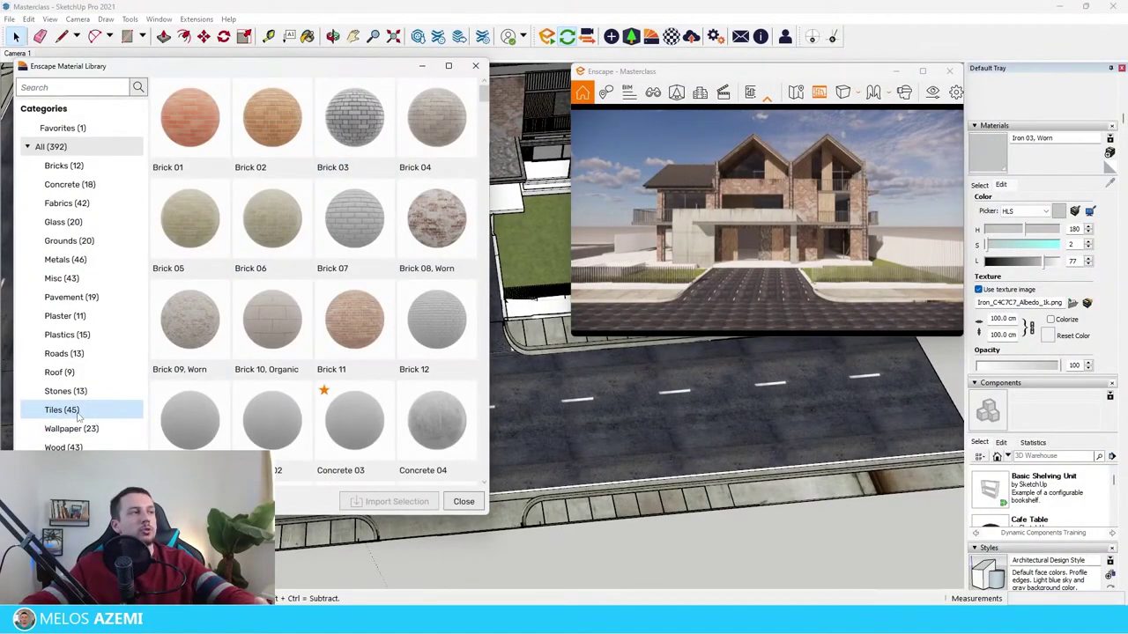
{"action": "left_click_drag", "start_coordinate": [139, 74], "coordinate": [108, 55]}
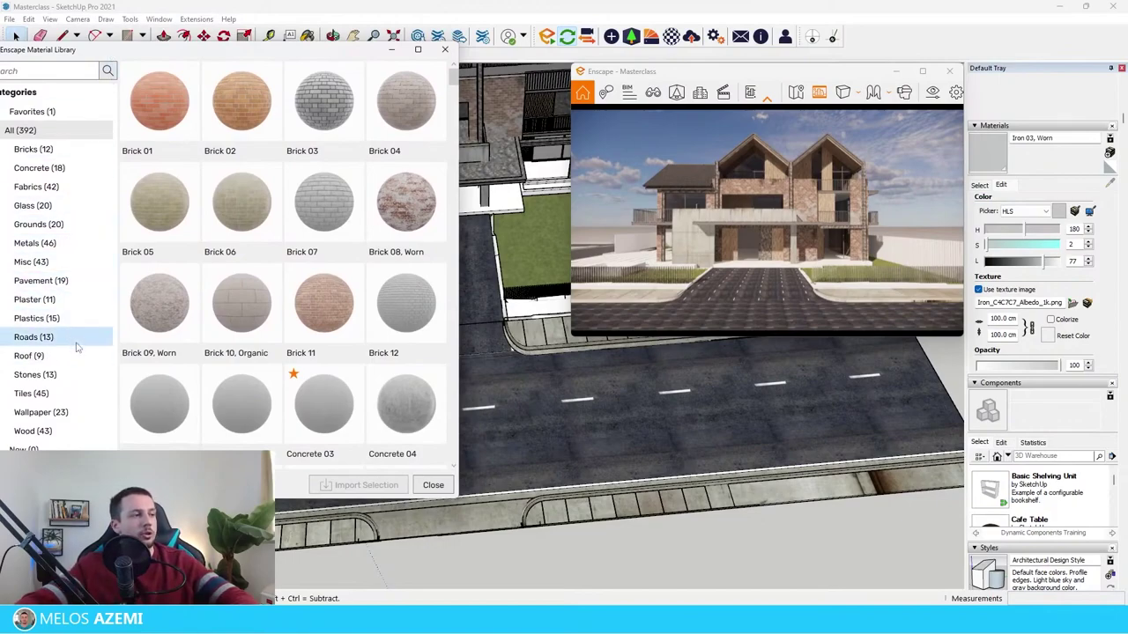
{"action": "left_click", "coordinate": [52, 224]}
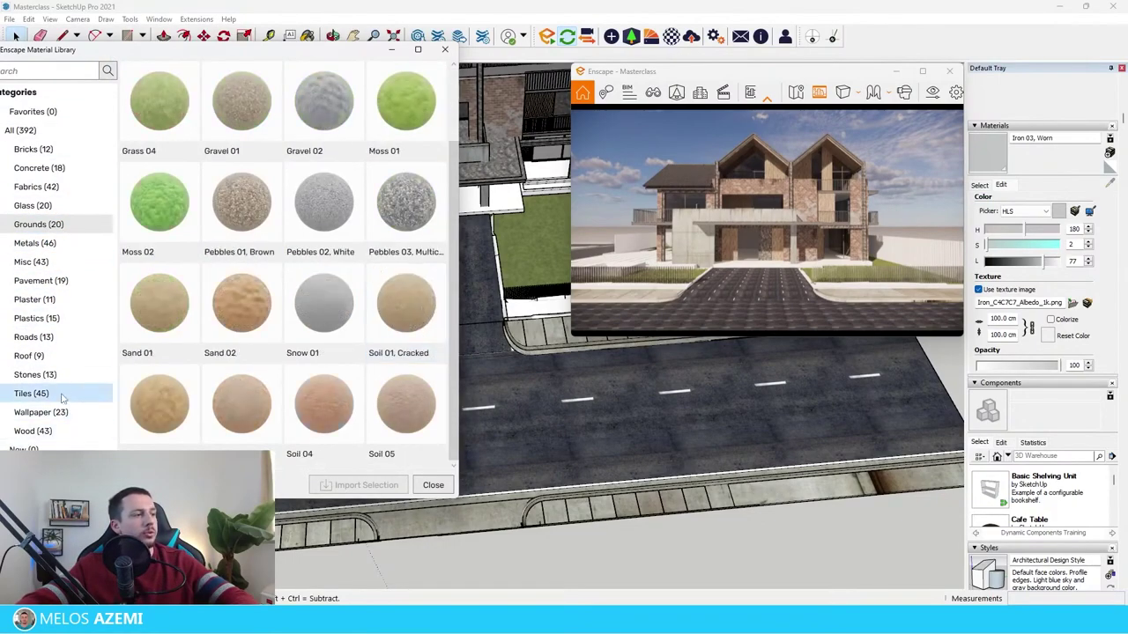
{"action": "left_click", "coordinate": [66, 340]}
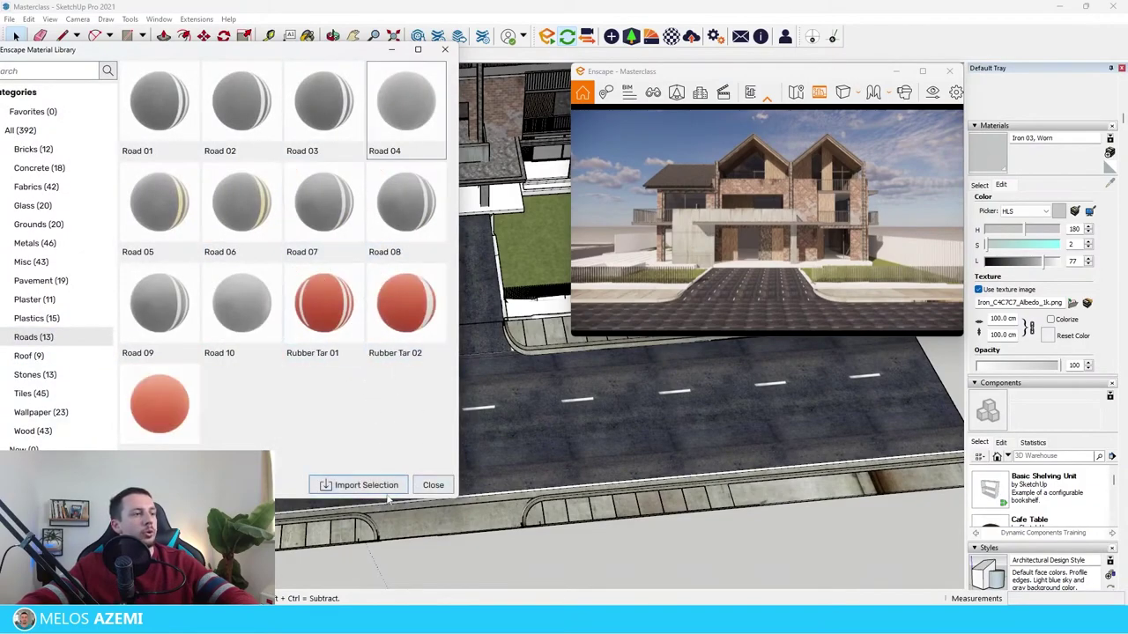
{"action": "left_click", "coordinate": [368, 485]}
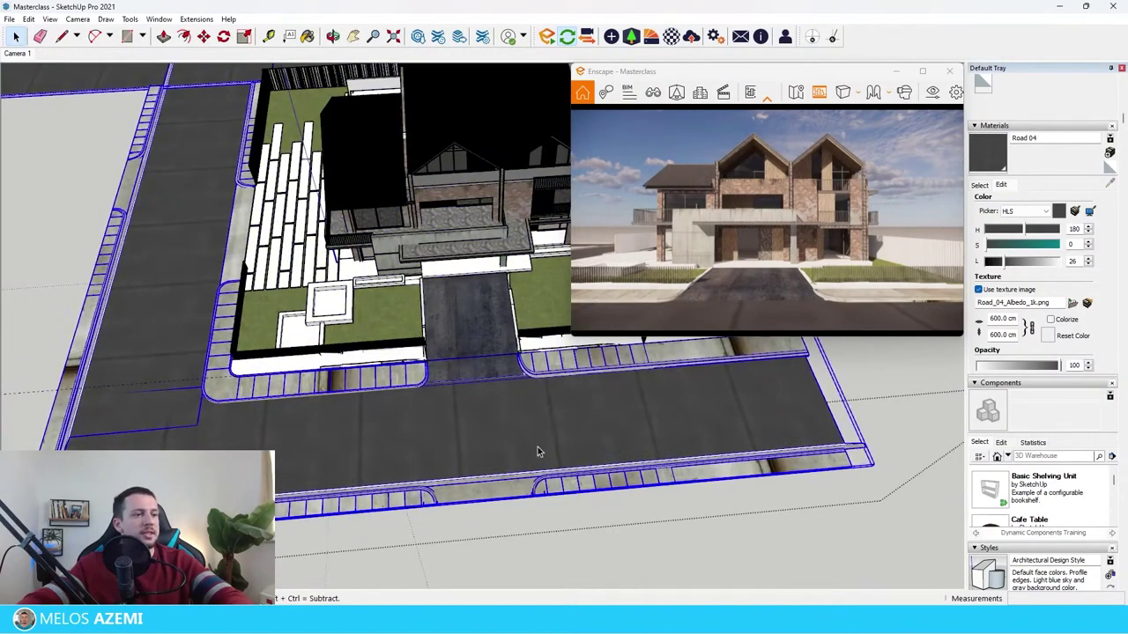
Open the nested group of the road in front of the house and rotate its Road 04 texture with the positioning pins
{"action": "double_click", "coordinate": [534, 447]}
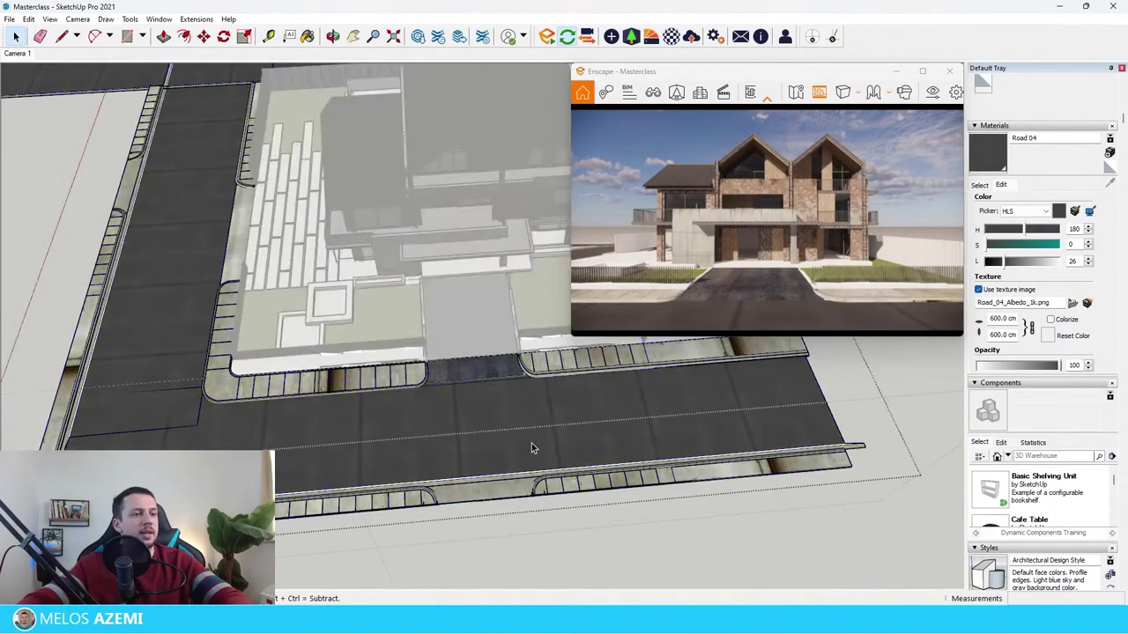
{"action": "right_click", "coordinate": [523, 449]}
{"action": "left_click", "coordinate": [473, 445]}
{"action": "double_click", "coordinate": [474, 445]}
{"action": "right_click", "coordinate": [492, 439]}
{"action": "double_click", "coordinate": [467, 444]}
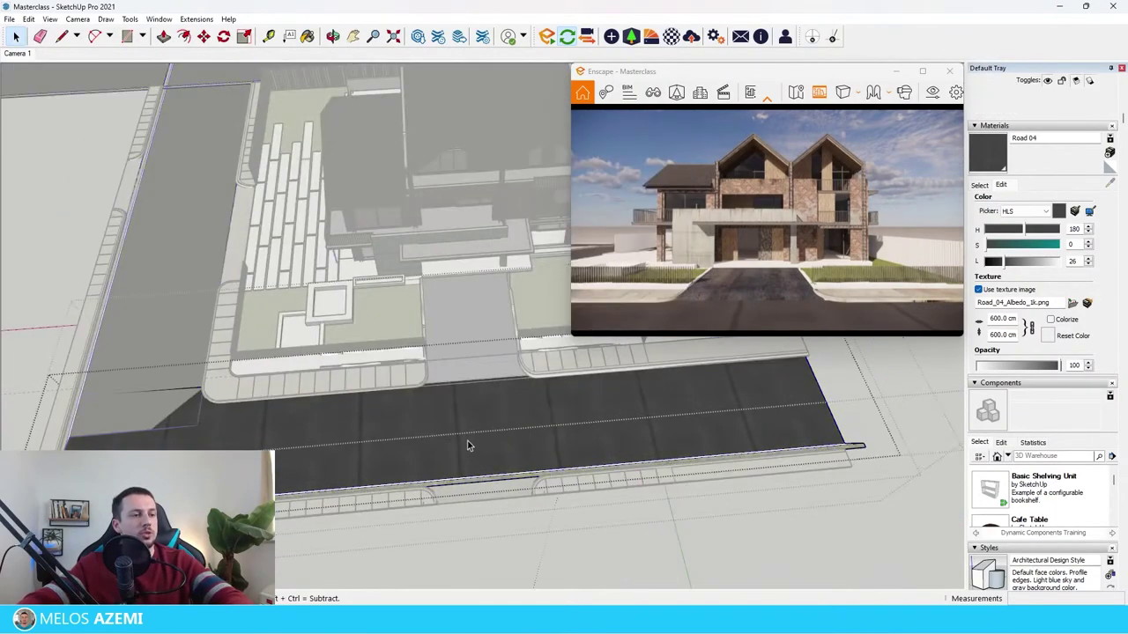
{"action": "right_click", "coordinate": [474, 443]}
{"action": "left_click", "coordinate": [629, 422]}
{"action": "middle_click_drag", "start_coordinate": [394, 436], "coordinate": [497, 499]}
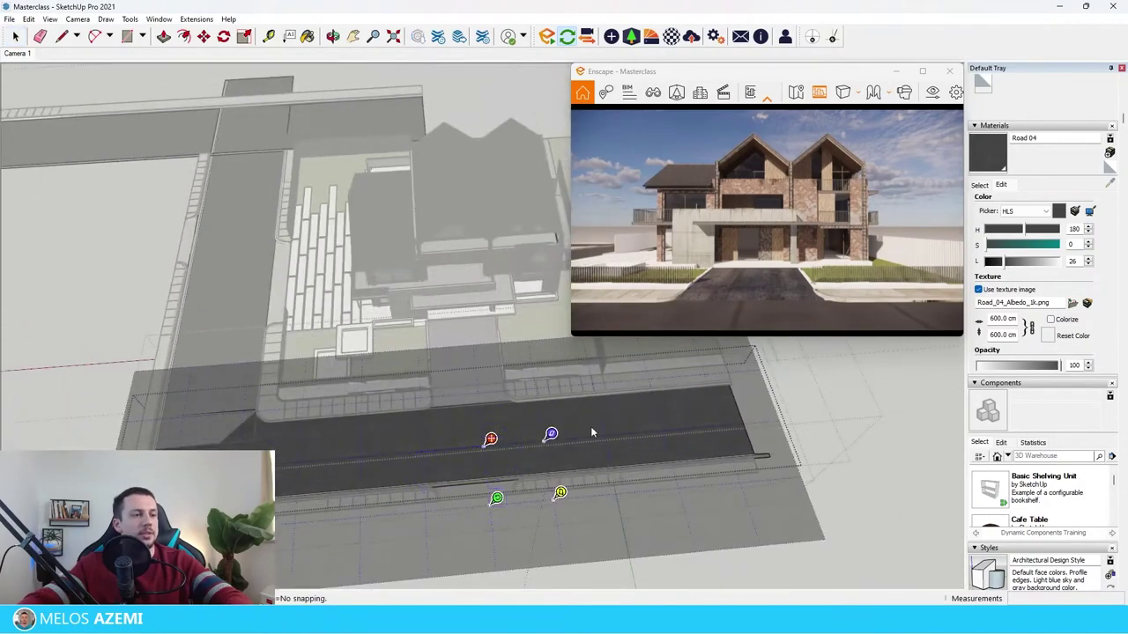
{"action": "left_click_drag", "start_coordinate": [490, 439], "coordinate": [494, 511]}
{"action": "left_click_drag", "start_coordinate": [504, 584], "coordinate": [476, 398]}
{"action": "scroll", "coordinate": [476, 397], "scroll_direction": "down", "scroll_amount": 1}
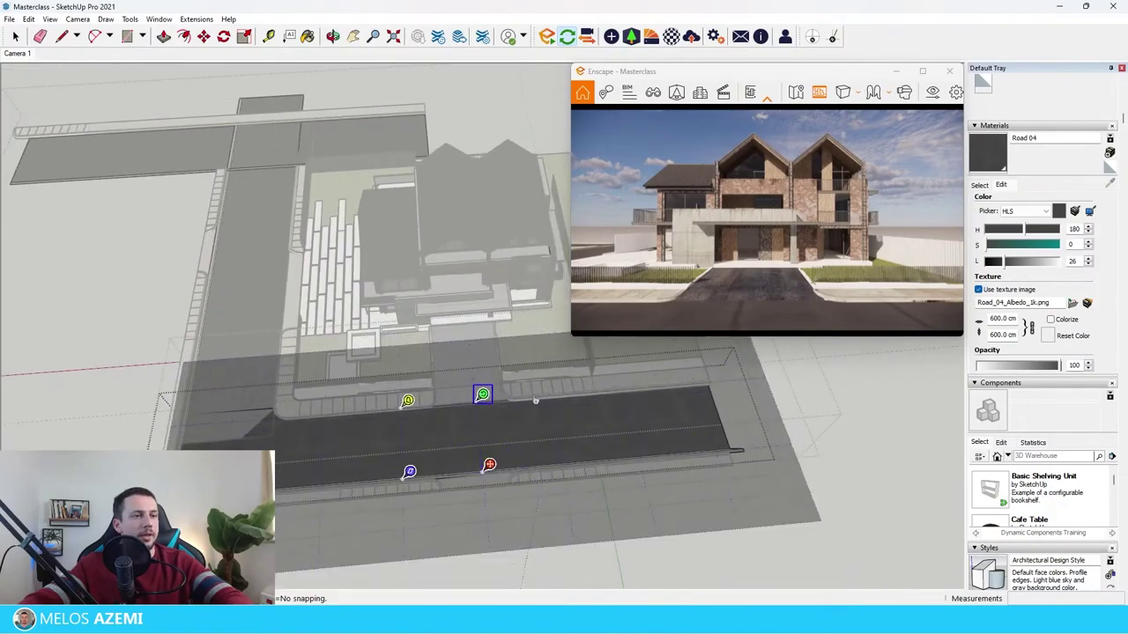
{"action": "left_click", "coordinate": [833, 419]}
Leave the road groups and paint the driveway and its apron with the Road 04 material
{"action": "scroll", "coordinate": [391, 514], "scroll_direction": "up", "scroll_amount": 3}
{"action": "key", "text": "b"}
{"action": "scroll", "coordinate": [513, 523], "scroll_direction": "down", "scroll_amount": 2}
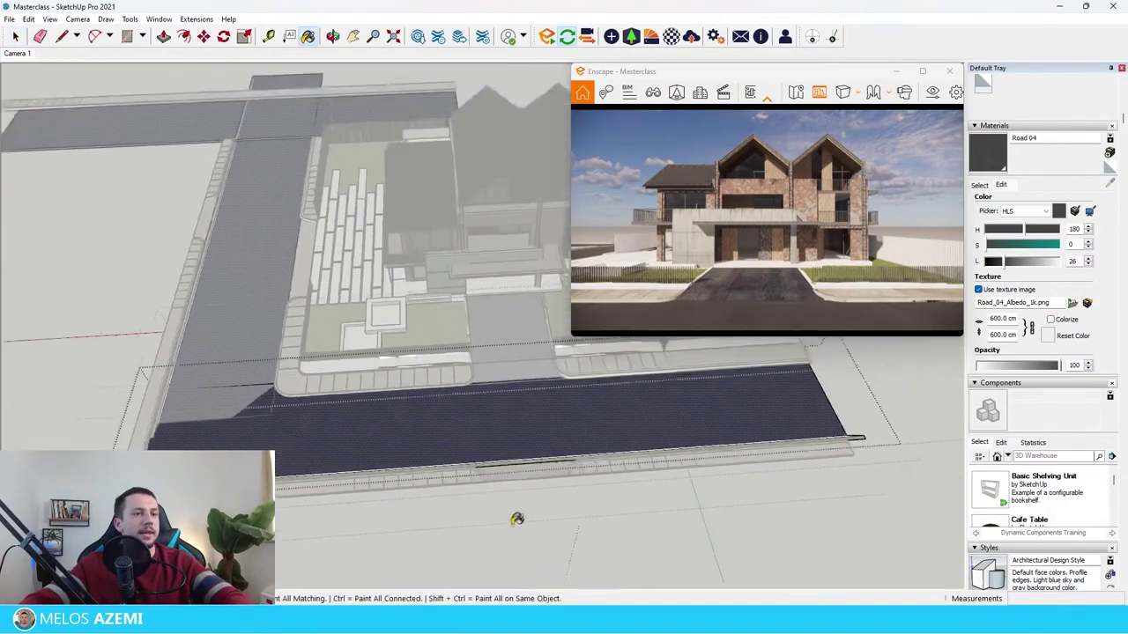
{"action": "key", "text": "space"}
{"action": "middle_click_drag", "start_coordinate": [233, 297], "coordinate": [352, 380], "text": "shift"}
{"action": "left_click", "coordinate": [351, 381]}
{"action": "key", "text": "Escape"}
{"action": "scroll", "coordinate": [683, 421], "scroll_direction": "up", "scroll_amount": 4}
{"action": "left_click", "coordinate": [585, 433]}
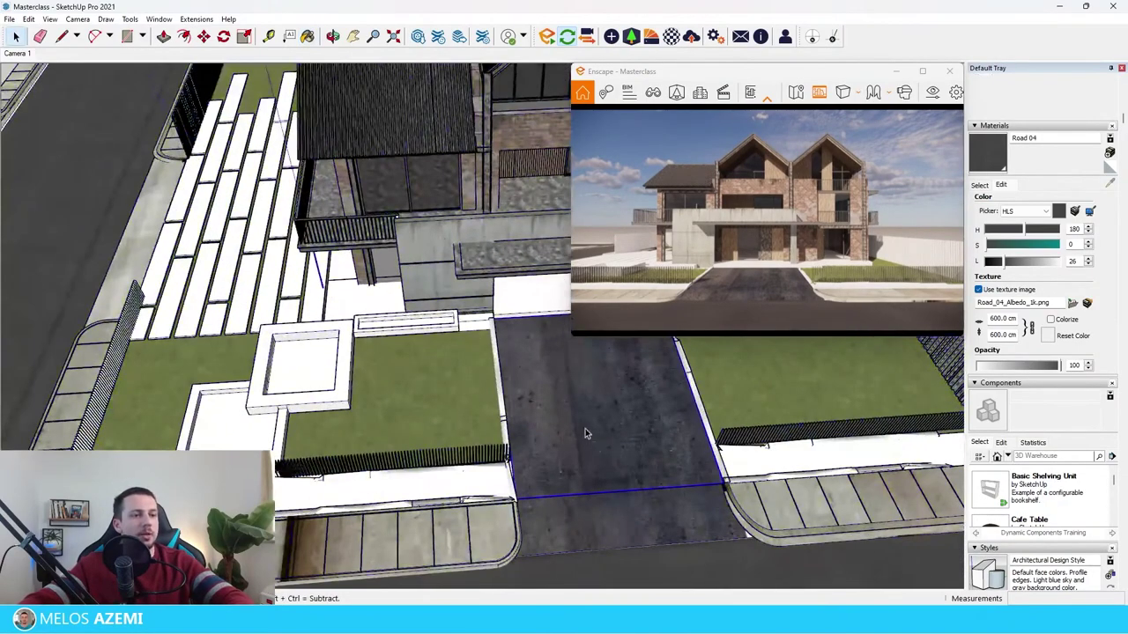
{"action": "double_click", "coordinate": [587, 437]}
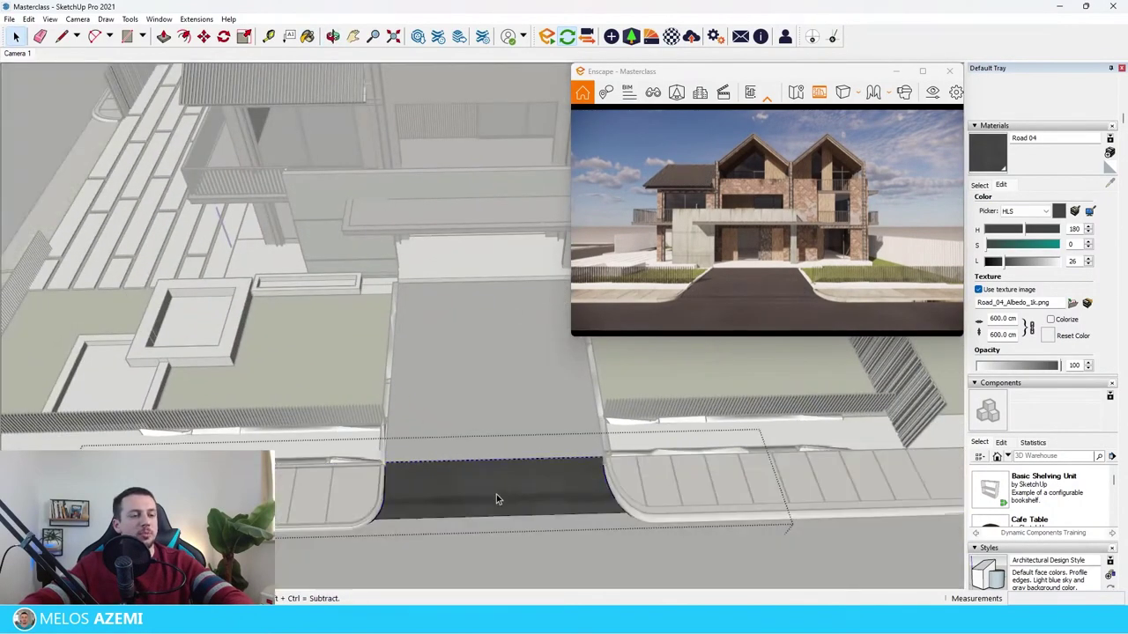
Adjust the Road 04 texture position on the driveway apron and rescale the texture on the driveway face
{"action": "right_click", "coordinate": [514, 500]}
{"action": "left_click", "coordinate": [657, 459]}
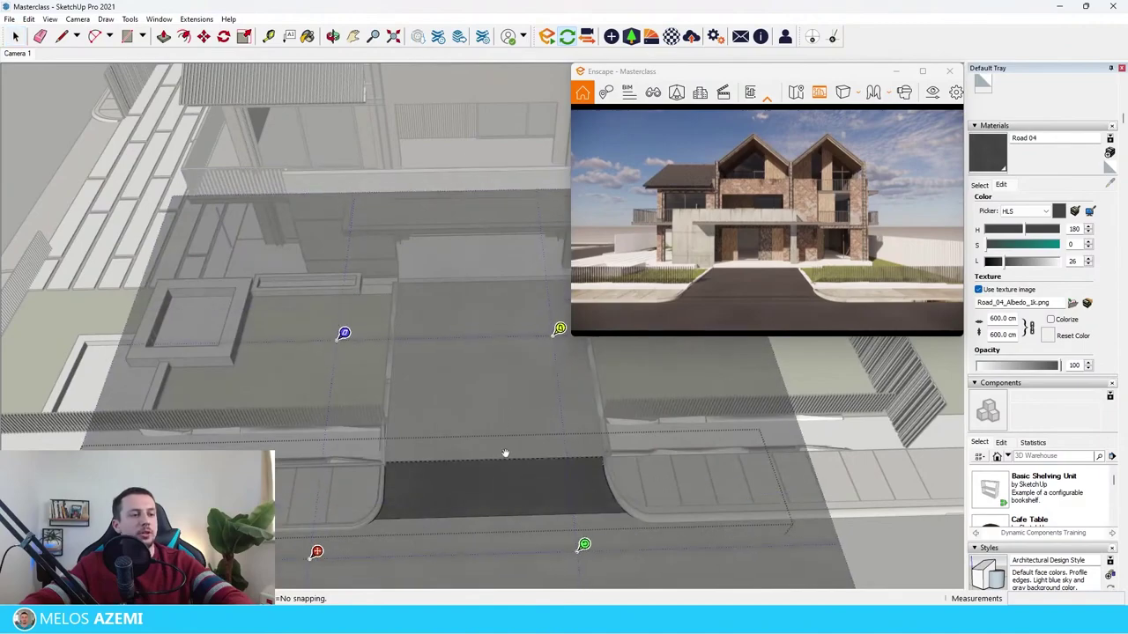
{"action": "left_click", "coordinate": [861, 467]}
{"action": "right_click", "coordinate": [494, 391]}
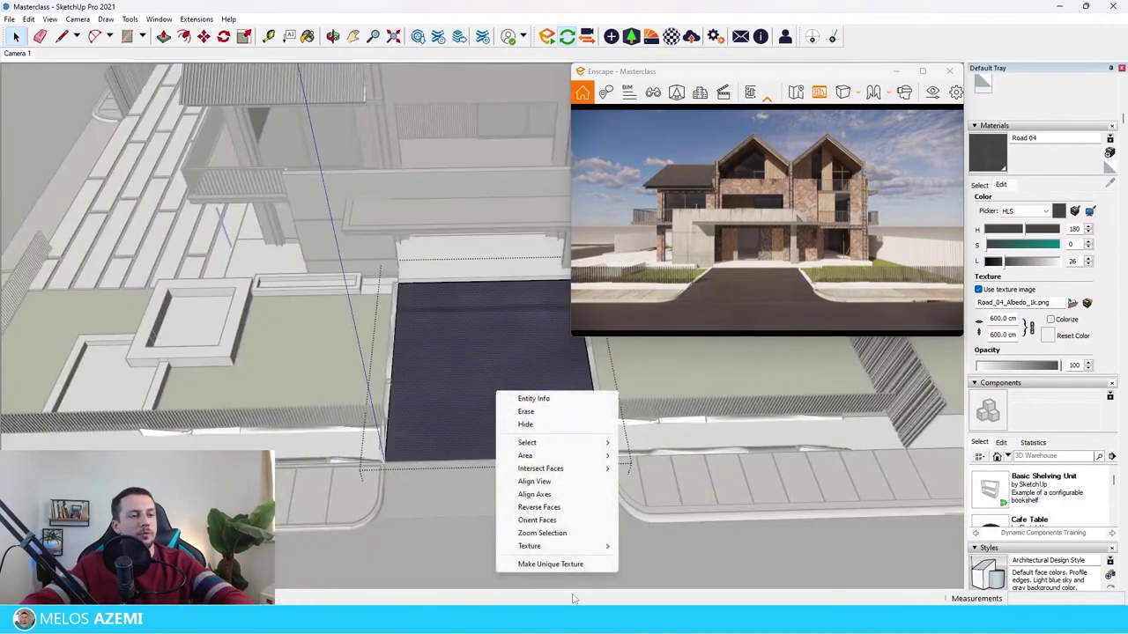
{"action": "left_click", "coordinate": [649, 546]}
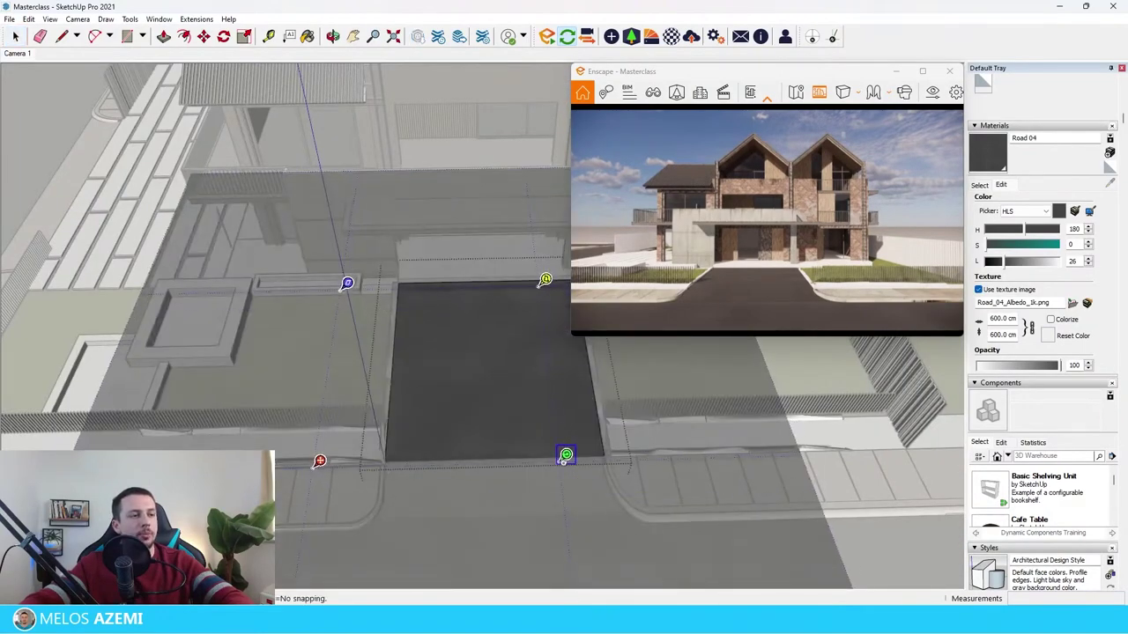
{"action": "left_click_drag", "start_coordinate": [566, 457], "coordinate": [614, 463]}
{"action": "left_click", "coordinate": [737, 473]}
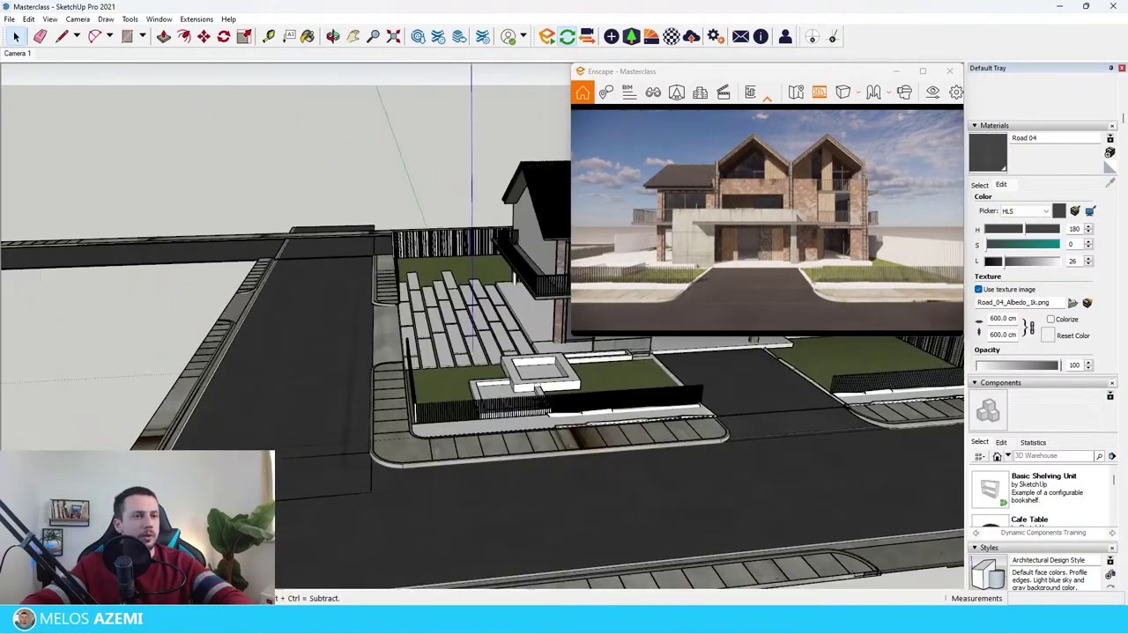
Open the nested sidewalk group in front of the fence beside the driveway and select the narrow border face along its curb
{"action": "scroll", "coordinate": [167, 409], "scroll_direction": "down", "scroll_amount": 2}
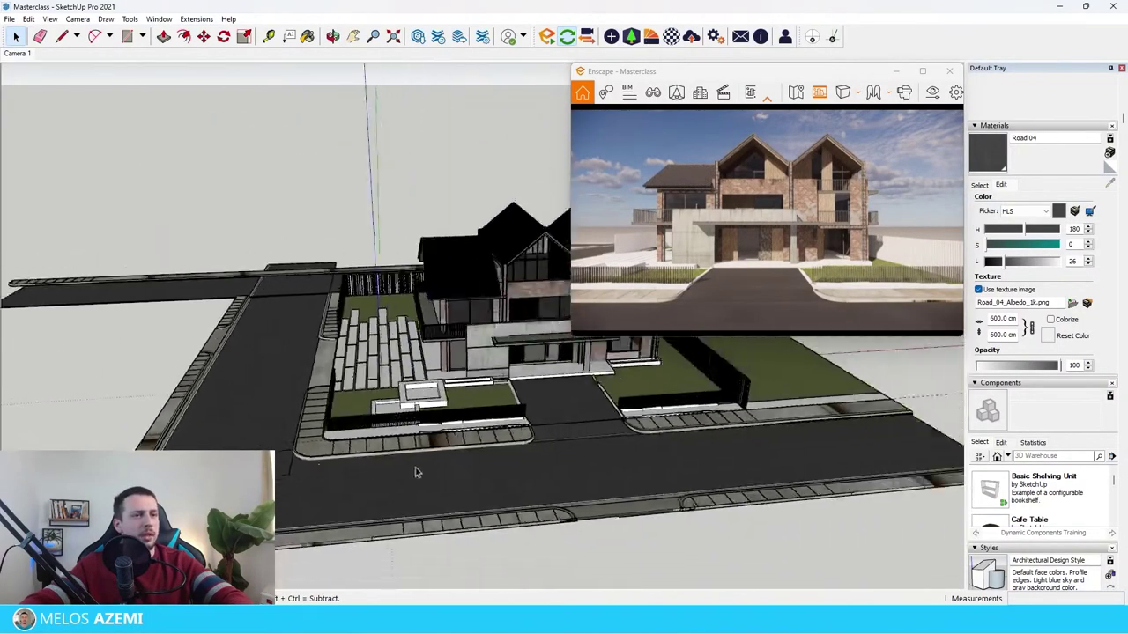
{"action": "scroll", "coordinate": [680, 419], "scroll_direction": "up", "scroll_amount": 4}
{"action": "scroll", "coordinate": [680, 420], "scroll_direction": "down", "scroll_amount": 2}
{"action": "middle_click_drag", "start_coordinate": [705, 415], "coordinate": [757, 445]}
{"action": "scroll", "coordinate": [757, 446], "scroll_direction": "up", "scroll_amount": 4}
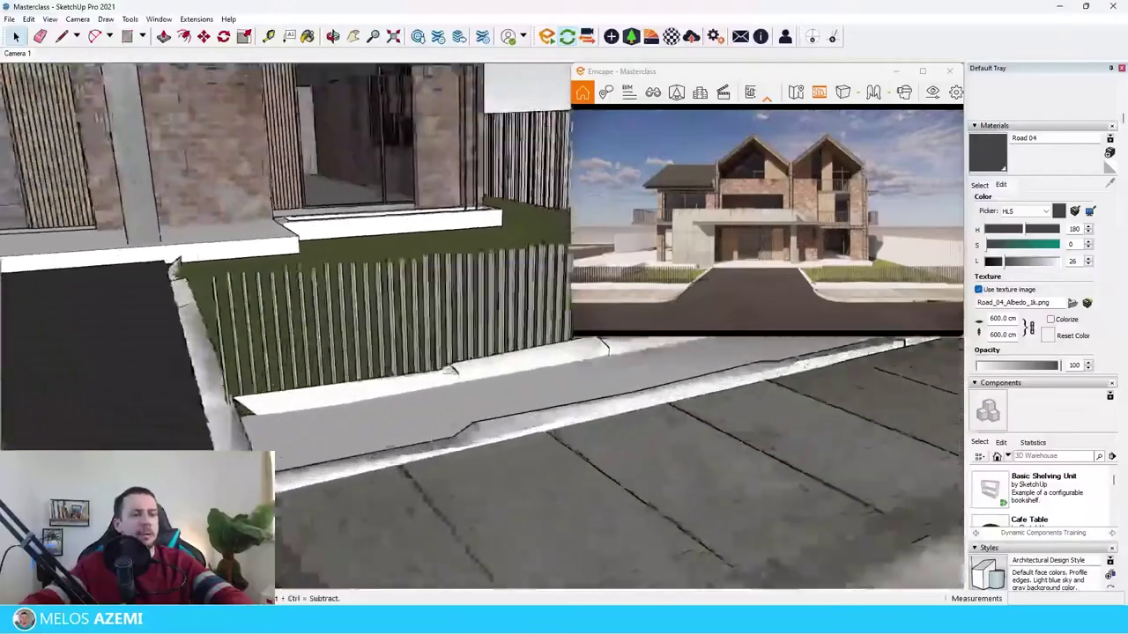
{"action": "middle_click_drag", "start_coordinate": [453, 370], "coordinate": [725, 529]}
{"action": "scroll", "coordinate": [725, 528], "scroll_direction": "up", "scroll_amount": 3}
{"action": "left_click", "coordinate": [691, 523]}
{"action": "double_click", "coordinate": [691, 522]}
{"action": "scroll", "coordinate": [692, 521], "scroll_direction": "down", "scroll_amount": 3}
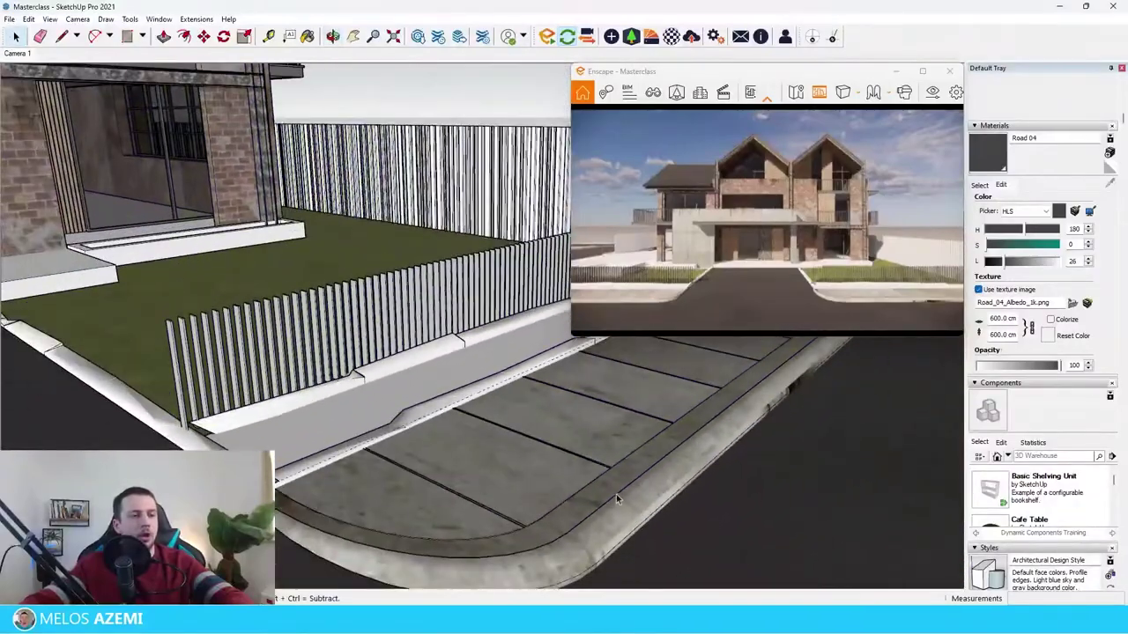
{"action": "double_click", "coordinate": [617, 495]}
{"action": "scroll", "coordinate": [619, 494], "scroll_direction": "down", "scroll_amount": 1}
{"action": "double_click", "coordinate": [619, 477]}
{"action": "triple_click", "coordinate": [618, 479]}
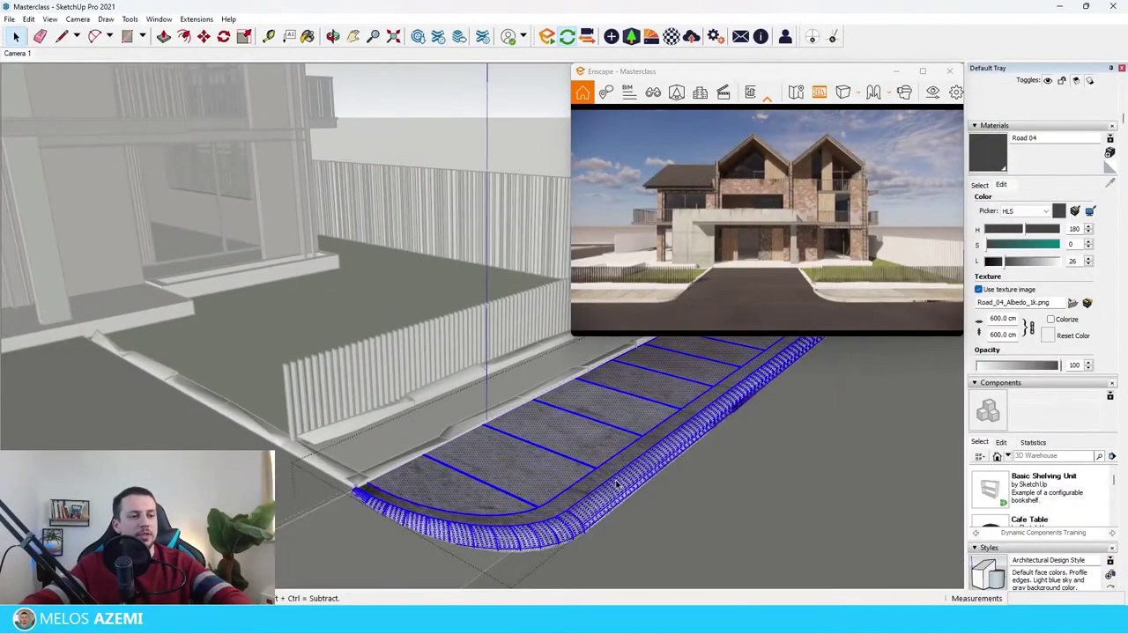
{"action": "left_click", "coordinate": [608, 475]}
Import the Concrete 04 material from the Concrete category of the Enscape Material Library
{"action": "scroll", "coordinate": [606, 492], "scroll_direction": "up", "scroll_amount": 3}
{"action": "left_click", "coordinate": [631, 36]}
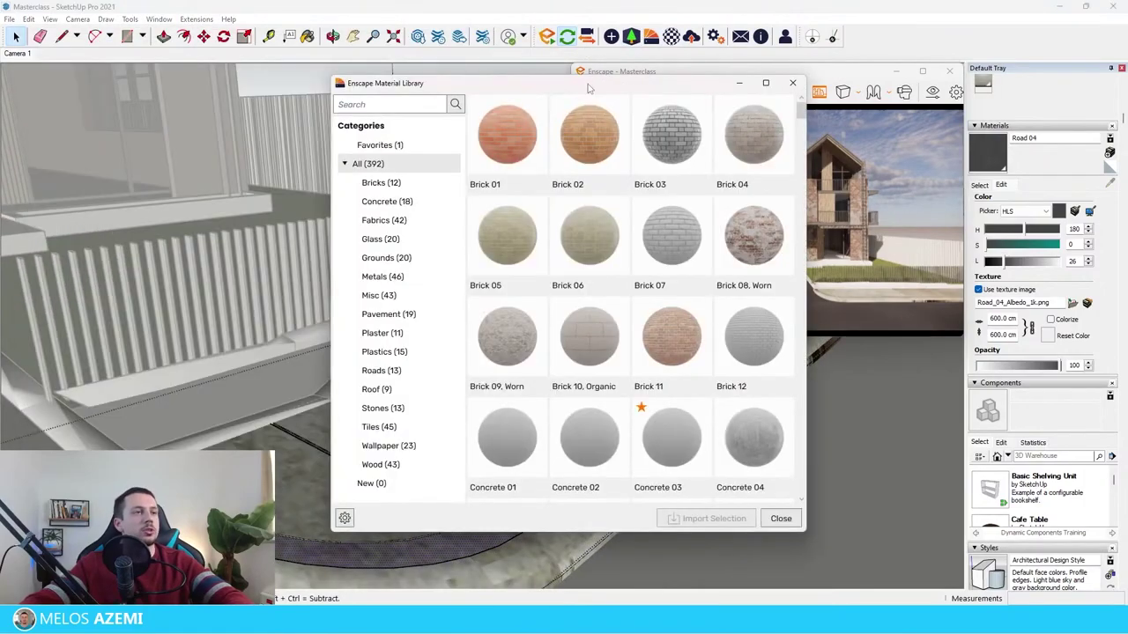
{"action": "left_click_drag", "start_coordinate": [423, 82], "coordinate": [140, 60]}
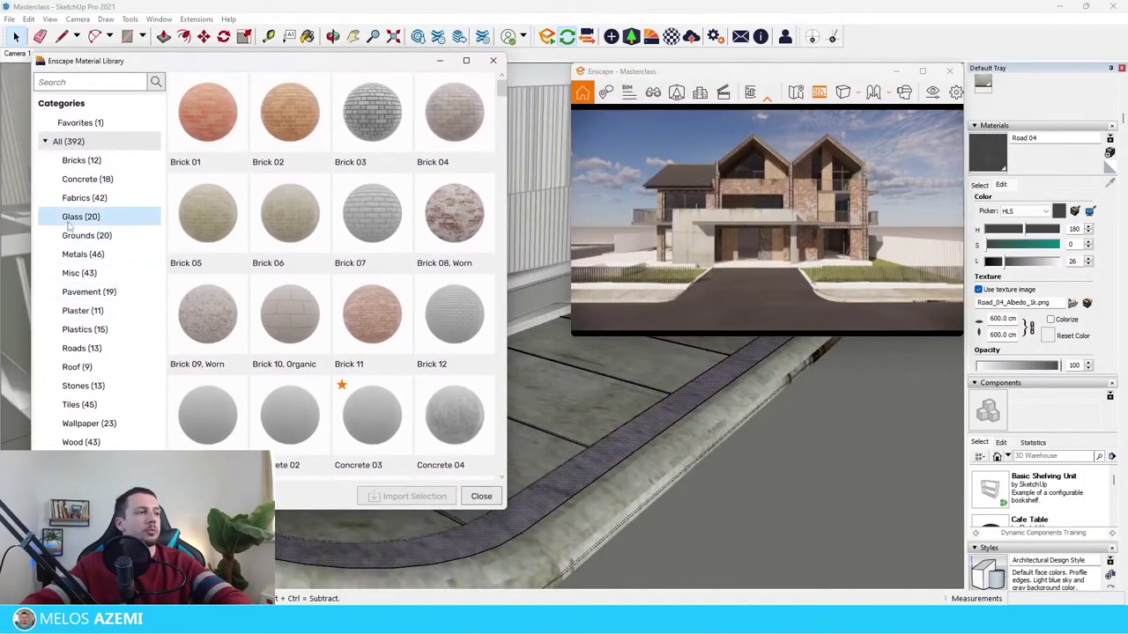
{"action": "left_click", "coordinate": [87, 182]}
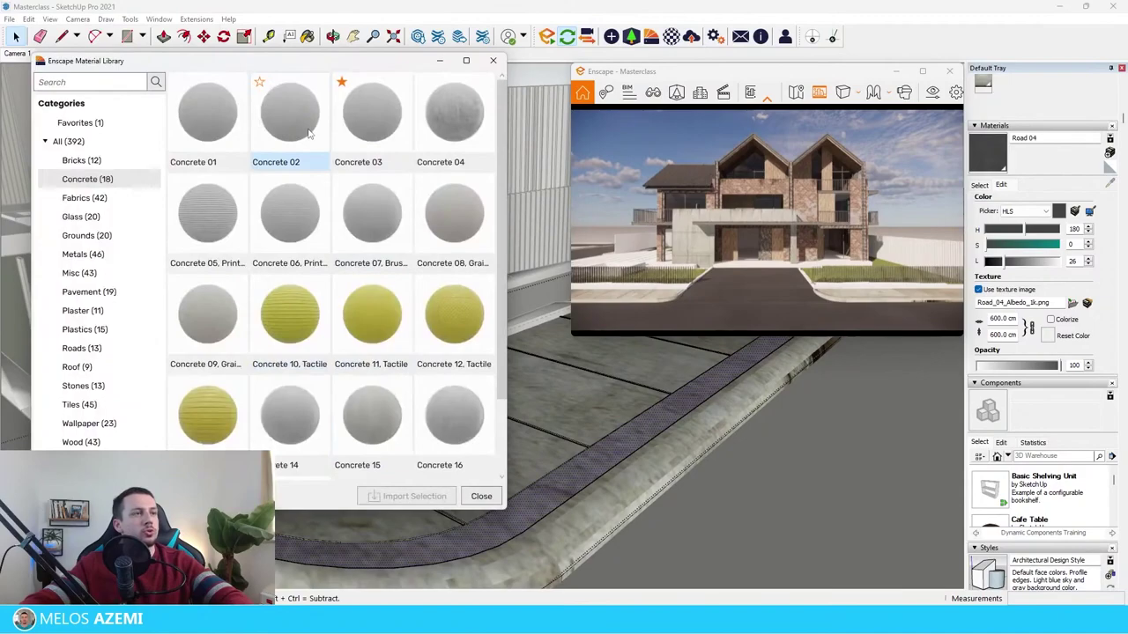
{"action": "left_click", "coordinate": [493, 60]}
Paint the rounded curb face of the sidewalk beside the driveway with Concrete 04 and leave the nested groups
{"action": "scroll", "coordinate": [526, 509], "scroll_direction": "down", "scroll_amount": 5}
{"action": "scroll", "coordinate": [491, 428], "scroll_direction": "up", "scroll_amount": 3}
{"action": "left_click", "coordinate": [467, 409]}
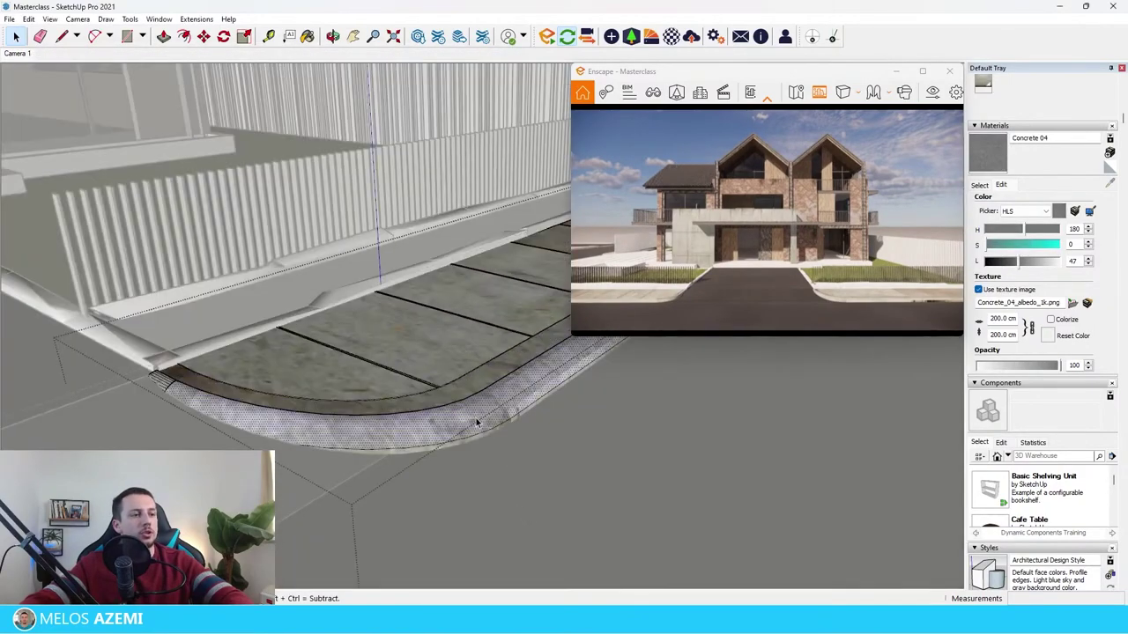
{"action": "key", "text": "b"}
{"action": "left_click", "coordinate": [491, 428]}
{"action": "mouse_move", "coordinate": [262, 399]}
{"action": "middle_mouse_down"}
{"action": "mouse_move", "coordinate": [448, 347]}
{"action": "mouse_move", "coordinate": [408, 367]}
{"action": "mouse_move", "coordinate": [335, 355]}
{"action": "mouse_move", "coordinate": [381, 336]}
{"action": "middle_mouse_up"}
{"action": "key", "text": "space"}
{"action": "key", "text": "Escape"}
{"action": "key", "text": "Escape"}
Examine the sidewalks, curbs and front garden around the house for surfaces still without a material
{"action": "scroll", "coordinate": [444, 302], "scroll_direction": "down", "scroll_amount": 5}
{"action": "middle_click_drag", "start_coordinate": [443, 302], "coordinate": [265, 321]}
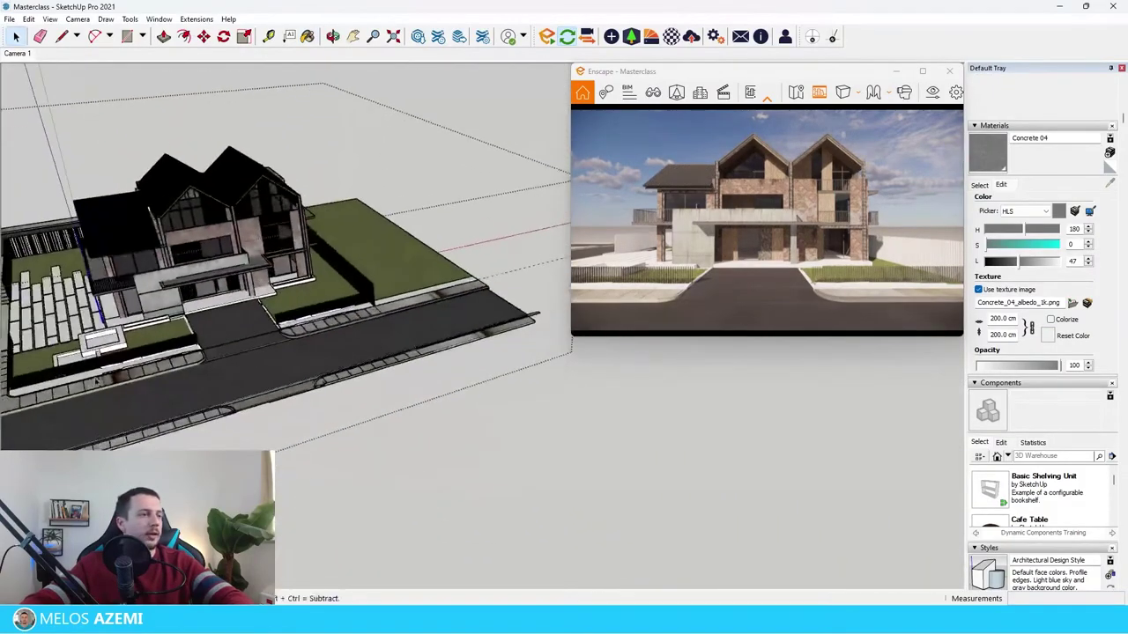
{"action": "scroll", "coordinate": [158, 317], "scroll_direction": "up", "scroll_amount": 4}
{"action": "middle_click_drag", "start_coordinate": [494, 388], "coordinate": [389, 414]}
{"action": "scroll", "coordinate": [389, 414], "scroll_direction": "up", "scroll_amount": 4}
{"action": "scroll", "coordinate": [649, 453], "scroll_direction": "down", "scroll_amount": 3}
{"action": "middle_click_drag", "start_coordinate": [649, 453], "coordinate": [506, 407]}
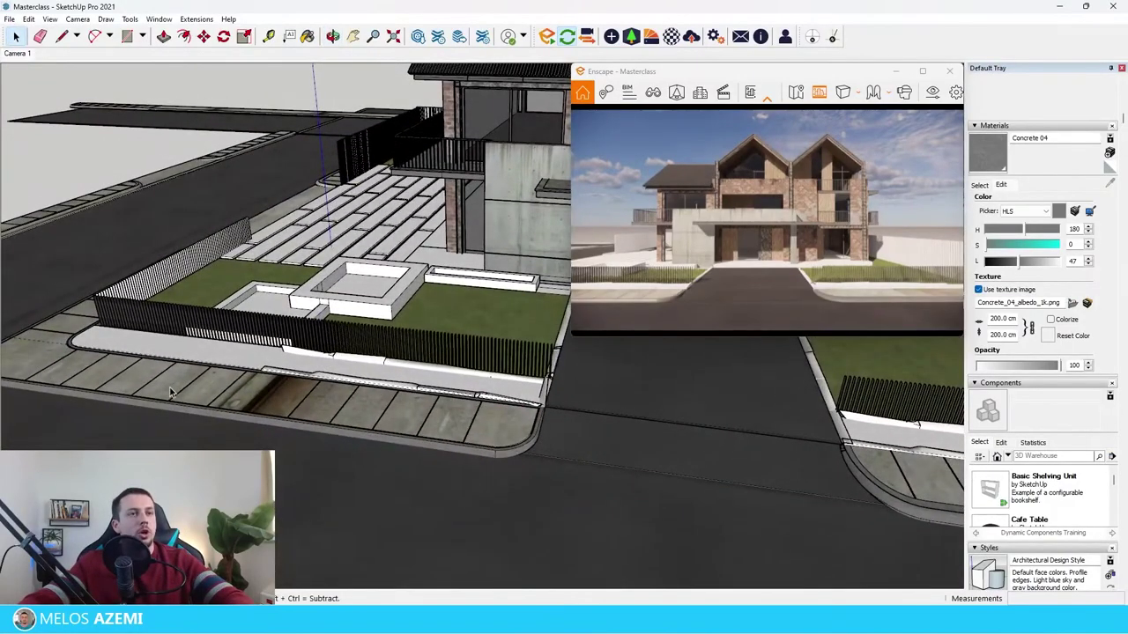
{"action": "scroll", "coordinate": [242, 383], "scroll_direction": "down", "scroll_amount": 5}
{"action": "mouse_move", "coordinate": [242, 383]}
{"action": "middle_mouse_down"}
{"action": "mouse_move", "coordinate": [150, 273]}
{"action": "mouse_move", "coordinate": [255, 401]}
{"action": "middle_mouse_up"}
Paint all the long paving slabs in the side garden with Concrete 04 and leave their group
{"action": "scroll", "coordinate": [229, 410], "scroll_direction": "up", "scroll_amount": 3}
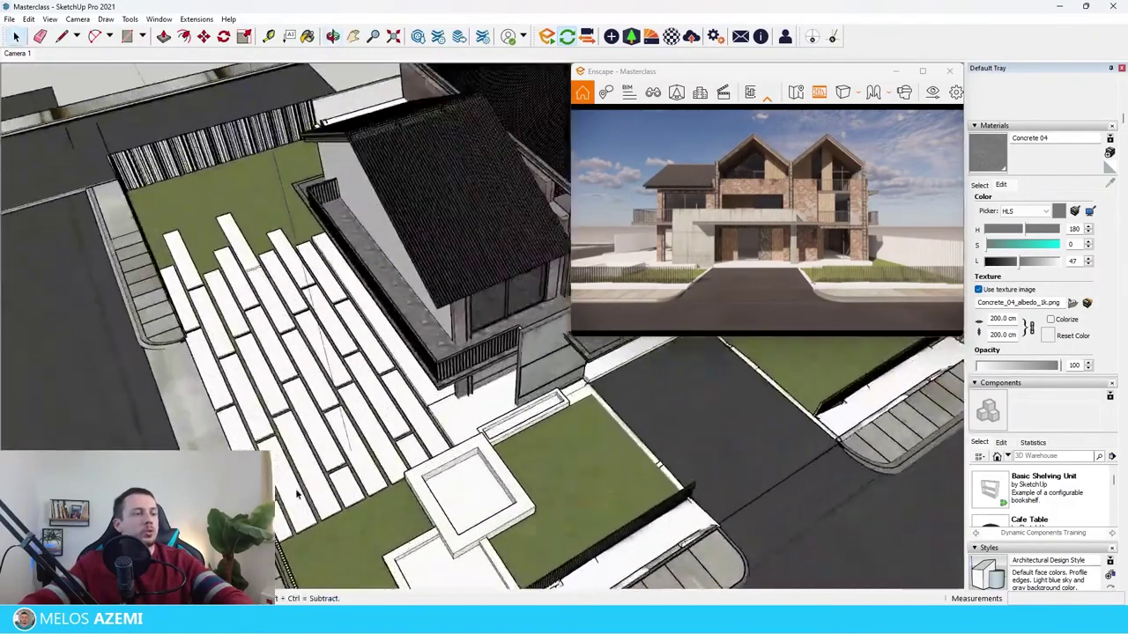
{"action": "scroll", "coordinate": [340, 458], "scroll_direction": "up", "scroll_amount": 3}
{"action": "scroll", "coordinate": [340, 459], "scroll_direction": "down", "scroll_amount": 3}
{"action": "mouse_move", "coordinate": [340, 458]}
{"action": "middle_mouse_down"}
{"action": "mouse_move", "coordinate": [428, 484]}
{"action": "mouse_move", "coordinate": [438, 501]}
{"action": "middle_mouse_up"}
{"action": "scroll", "coordinate": [438, 501], "scroll_direction": "up", "scroll_amount": 1}
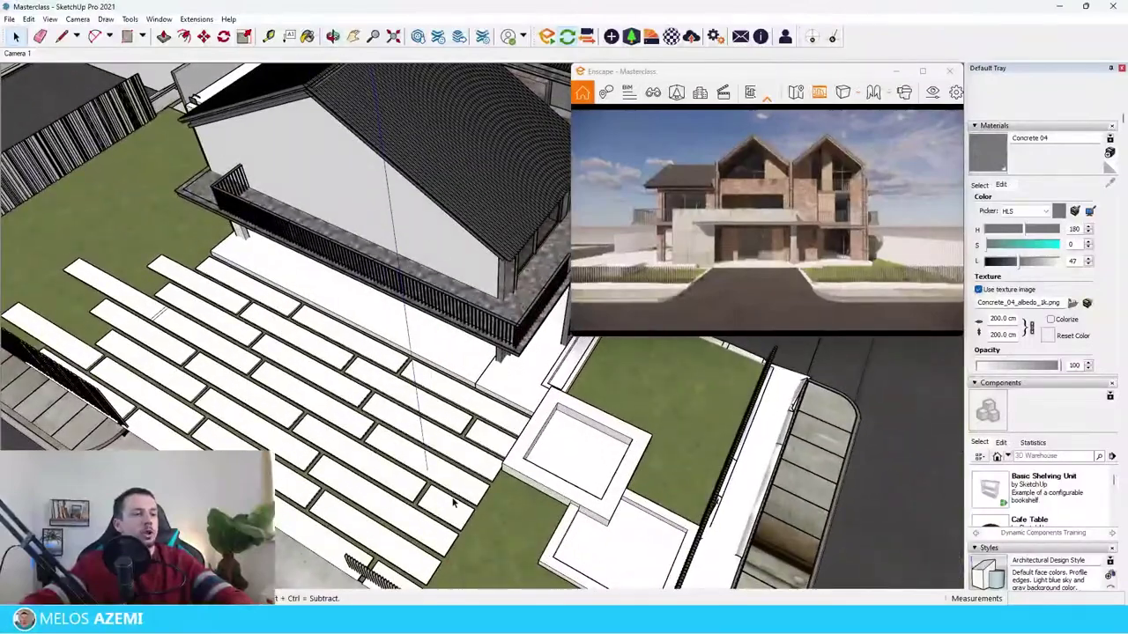
{"action": "double_click", "coordinate": [452, 500]}
{"action": "key", "text": "ctrl+a"}
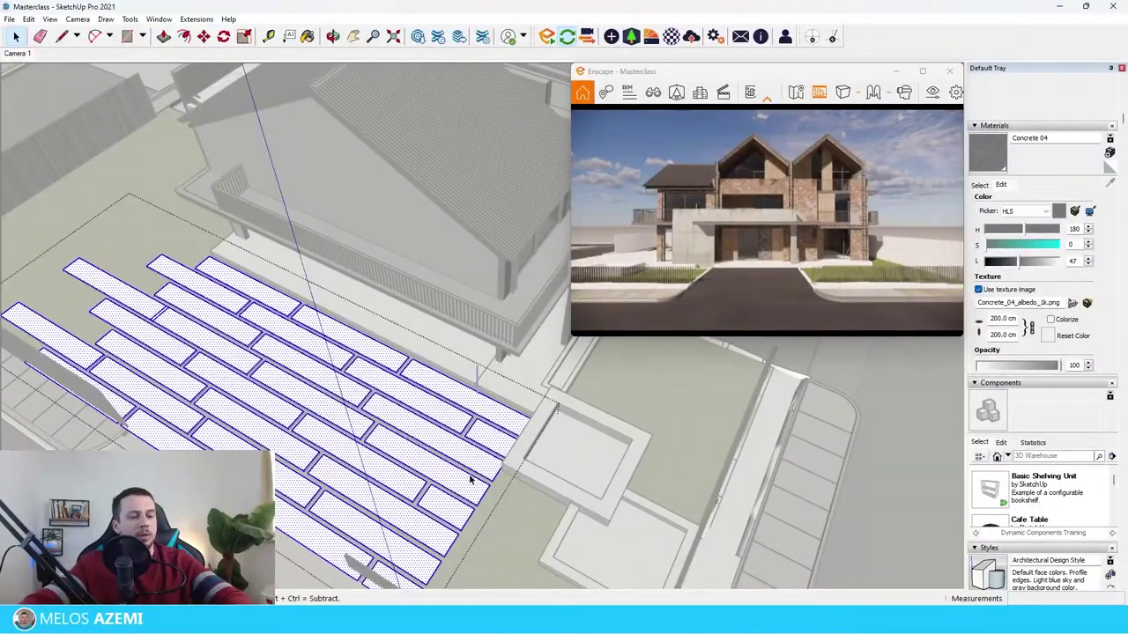
{"action": "left_click", "coordinate": [475, 466]}
{"action": "key", "text": "space"}
{"action": "key", "text": "Escape"}
Try to sample the fence material from a slat of the boundary fence beside the lawn
{"action": "scroll", "coordinate": [479, 480], "scroll_direction": "down", "scroll_amount": 3}
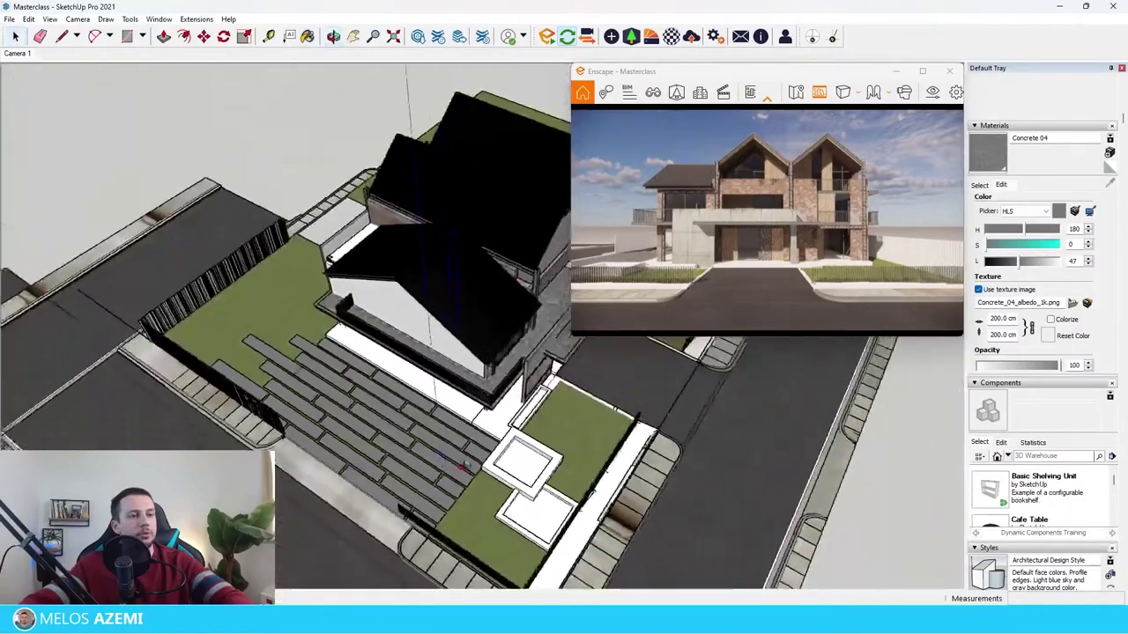
{"action": "mouse_move", "coordinate": [478, 480]}
{"action": "middle_mouse_down"}
{"action": "mouse_move", "coordinate": [216, 324]}
{"action": "mouse_move", "coordinate": [158, 207]}
{"action": "middle_mouse_up"}
{"action": "scroll", "coordinate": [159, 204], "scroll_direction": "up", "scroll_amount": 6}
{"action": "scroll", "coordinate": [308, 372], "scroll_direction": "down", "scroll_amount": 7}
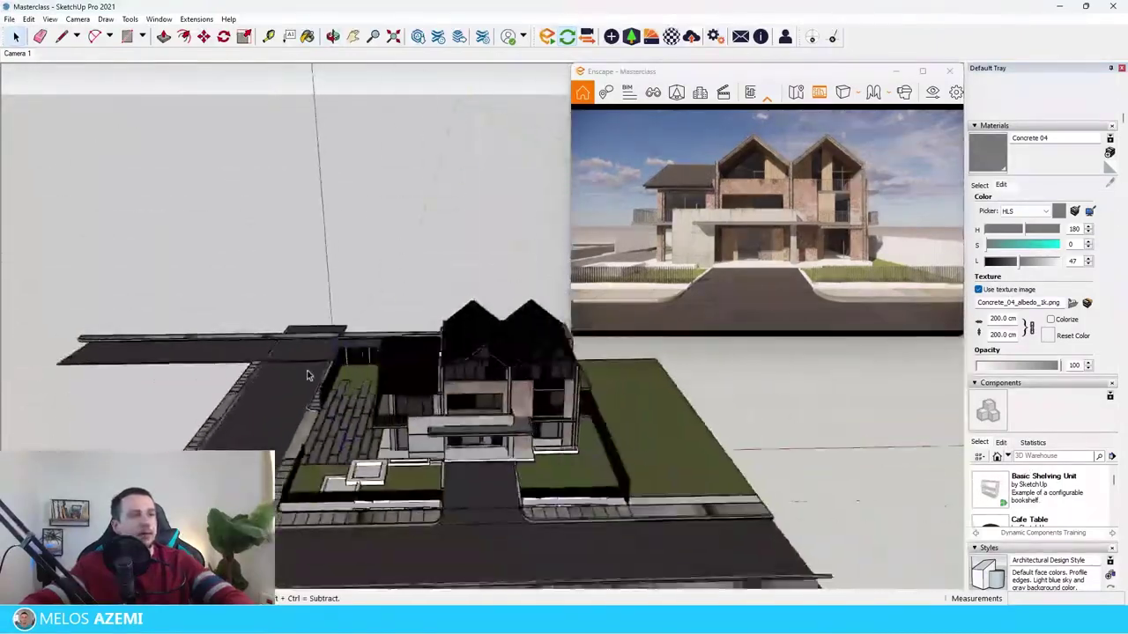
{"action": "scroll", "coordinate": [591, 494], "scroll_direction": "up", "scroll_amount": 2}
{"action": "scroll", "coordinate": [592, 495], "scroll_direction": "up", "scroll_amount": 10}
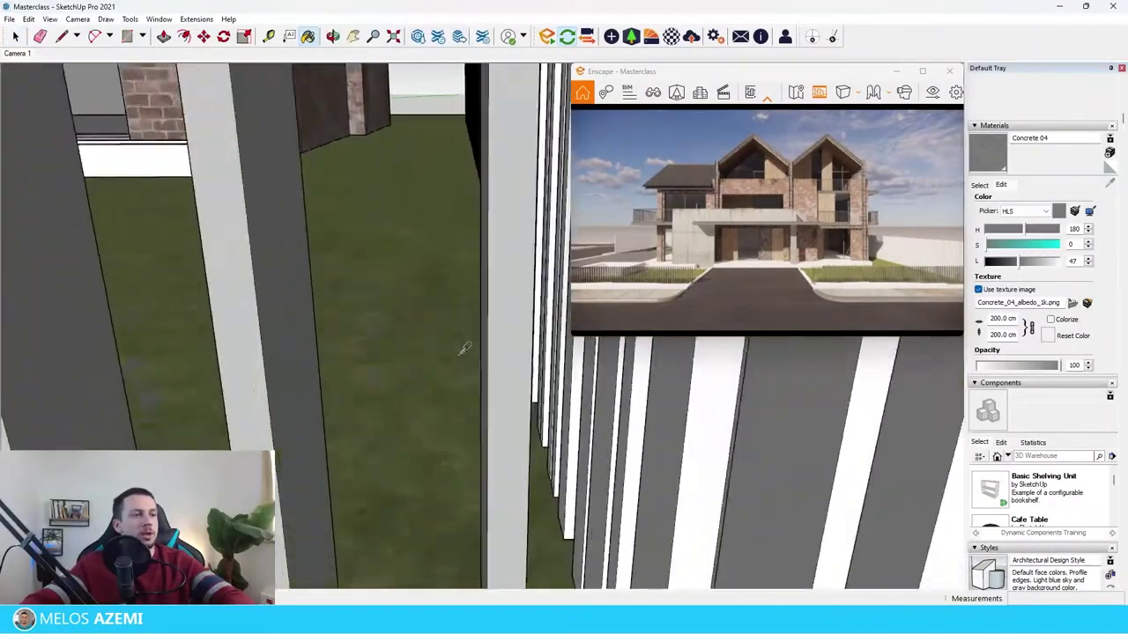
{"action": "left_click", "coordinate": [582, 440], "text": "alt"}
{"action": "key", "text": "space"}
{"action": "scroll", "coordinate": [511, 445], "scroll_direction": "down", "scroll_amount": 5}
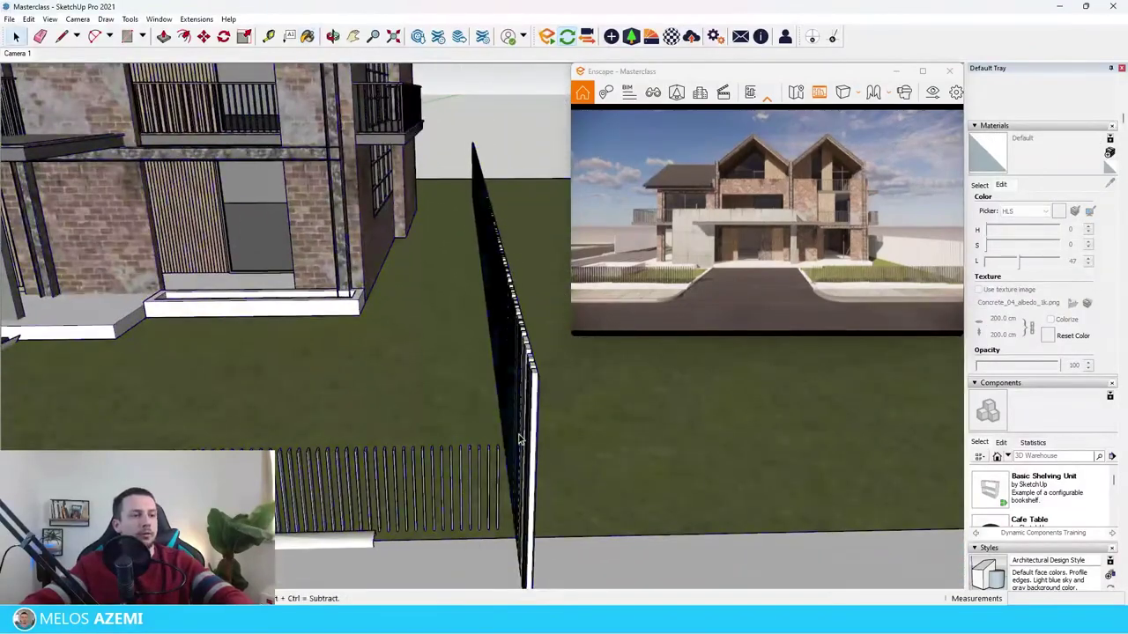
Pick up the Iron 03, Worn material and apply it to the first section of the boundary fence beside the lawn
{"action": "double_click", "coordinate": [520, 438]}
{"action": "middle_click_drag", "start_coordinate": [521, 440], "coordinate": [291, 432]}
{"action": "key", "text": "b"}
{"action": "scroll", "coordinate": [591, 418], "scroll_direction": "up", "scroll_amount": 6}
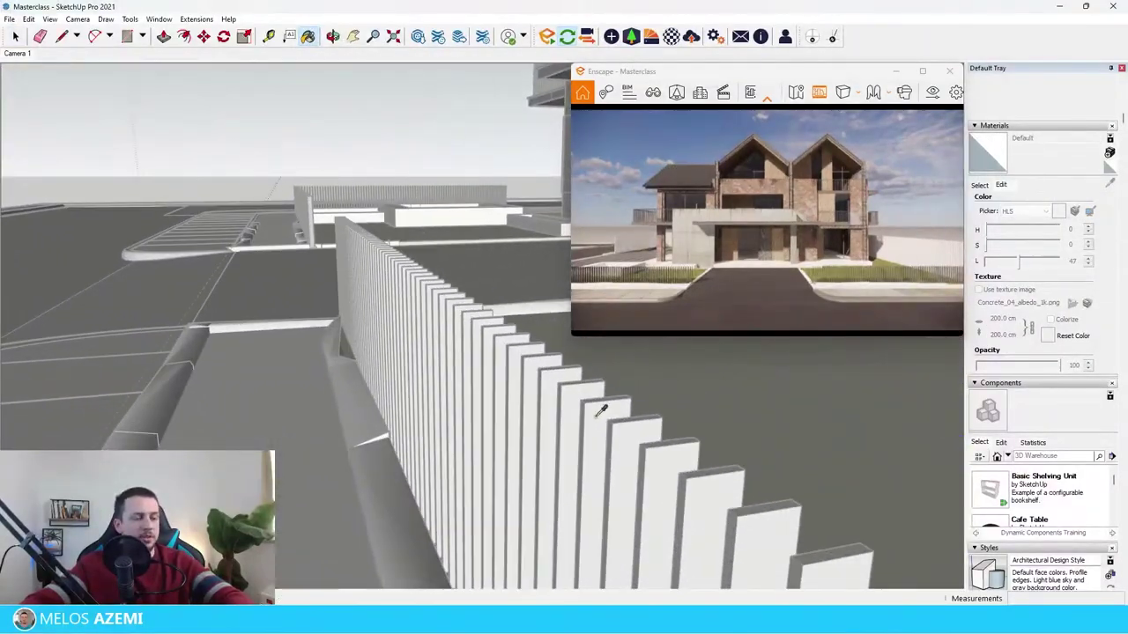
{"action": "scroll", "coordinate": [488, 405], "scroll_direction": "down", "scroll_amount": 5}
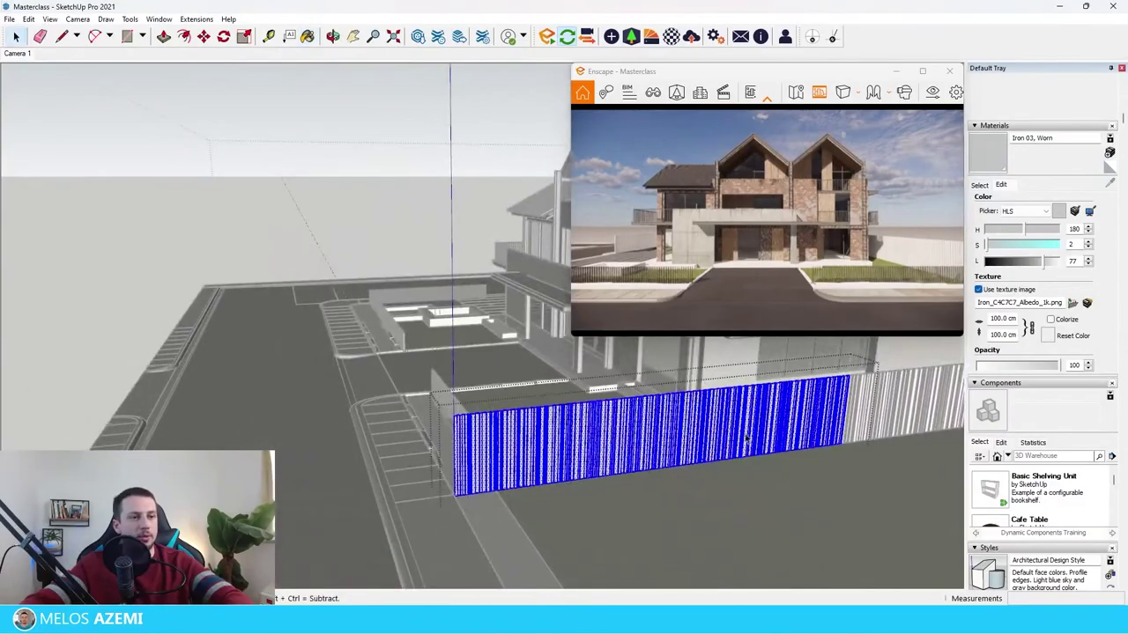
{"action": "left_click", "coordinate": [887, 417]}
Open the adjoining section of the tall boundary fence and paint its slats with Iron 03, Worn
{"action": "scroll", "coordinate": [886, 418], "scroll_direction": "up", "scroll_amount": 3}
{"action": "scroll", "coordinate": [642, 461], "scroll_direction": "down", "scroll_amount": 2}
{"action": "middle_click_drag", "start_coordinate": [642, 461], "coordinate": [598, 419]}
{"action": "scroll", "coordinate": [96, 302], "scroll_direction": "up", "scroll_amount": 3}
{"action": "double_click", "coordinate": [96, 302]}
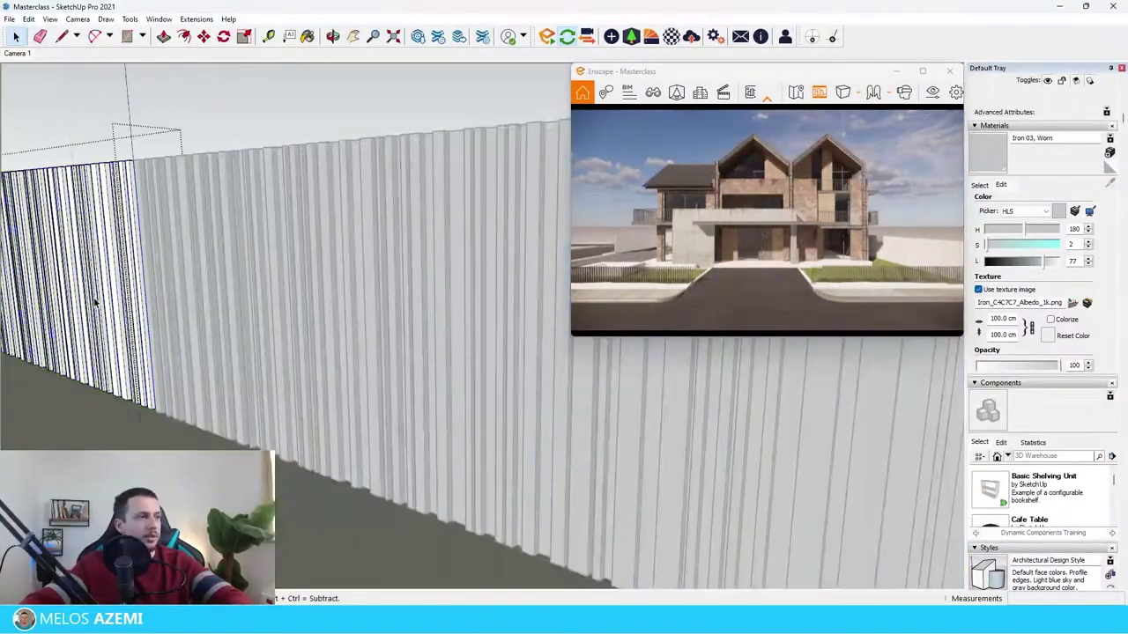
{"action": "left_click", "coordinate": [99, 296]}
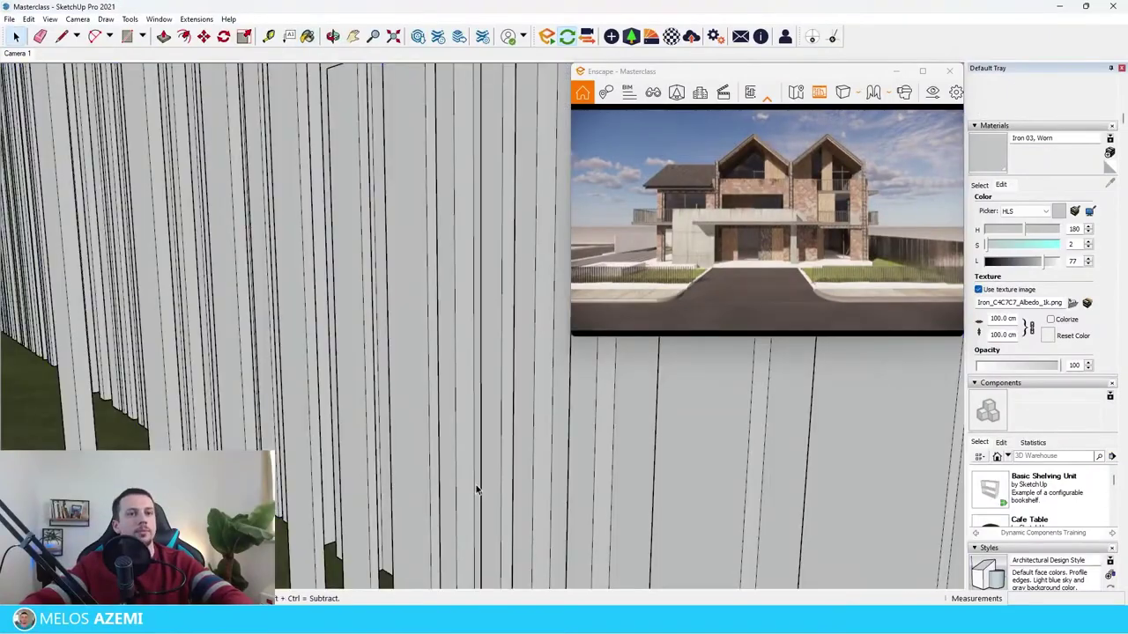
Paint the tall side and rear fences enclosing the paved garden with Iron 03, Worn
{"action": "scroll", "coordinate": [475, 491], "scroll_direction": "down", "scroll_amount": 10}
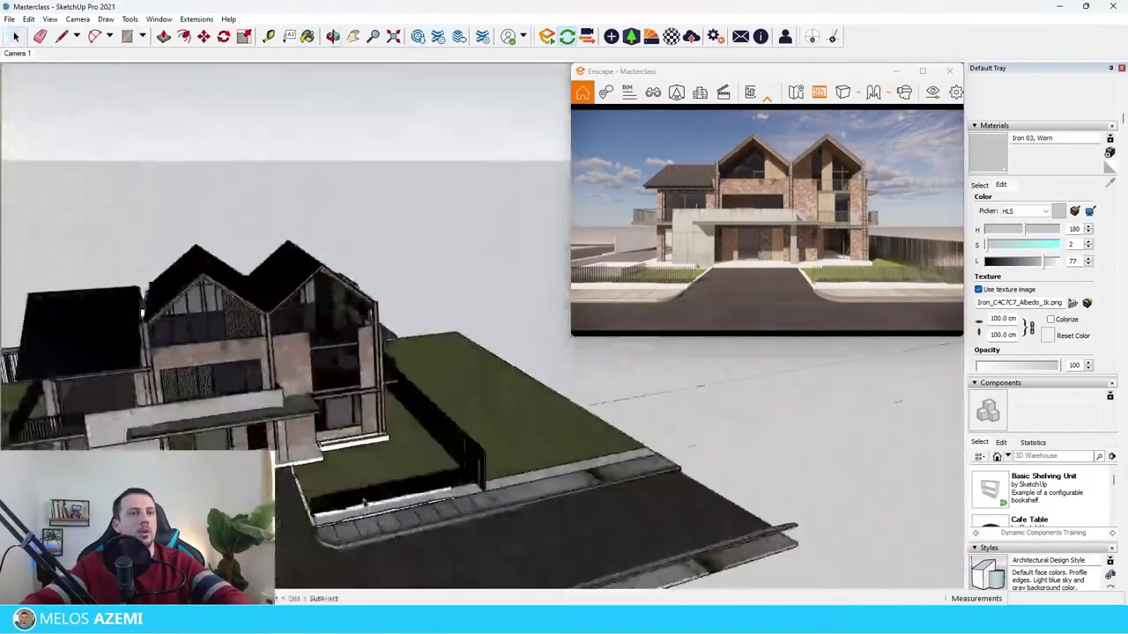
{"action": "scroll", "coordinate": [126, 380], "scroll_direction": "up", "scroll_amount": 8}
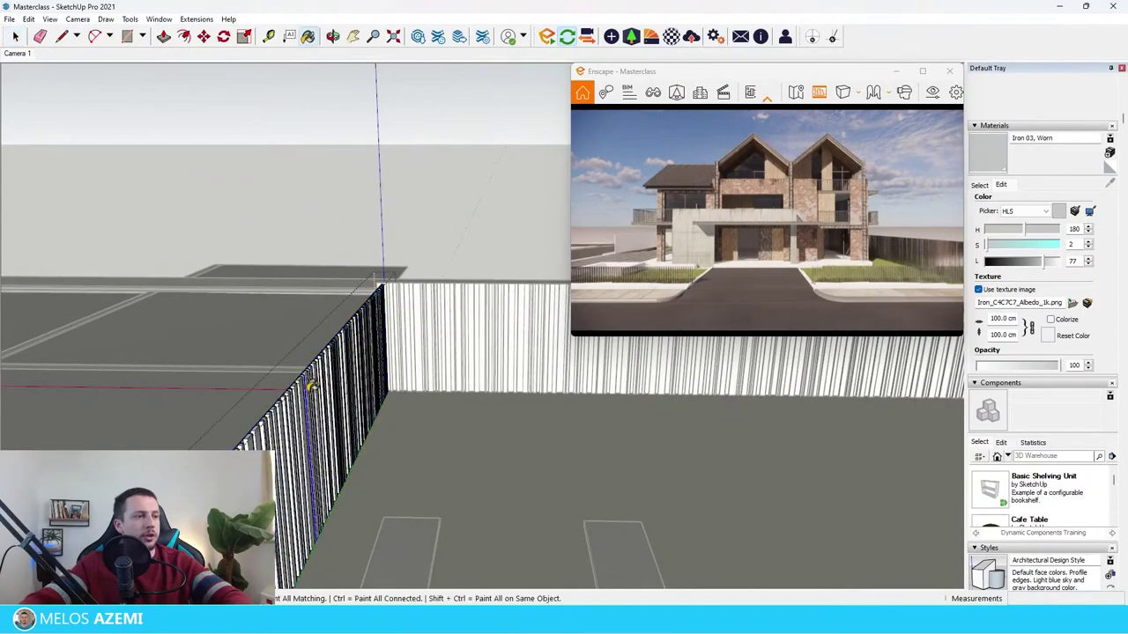
{"action": "key", "text": "space"}
{"action": "scroll", "coordinate": [311, 385], "scroll_direction": "up", "scroll_amount": 3}
{"action": "left_click", "coordinate": [481, 253]}
{"action": "key", "text": "b"}
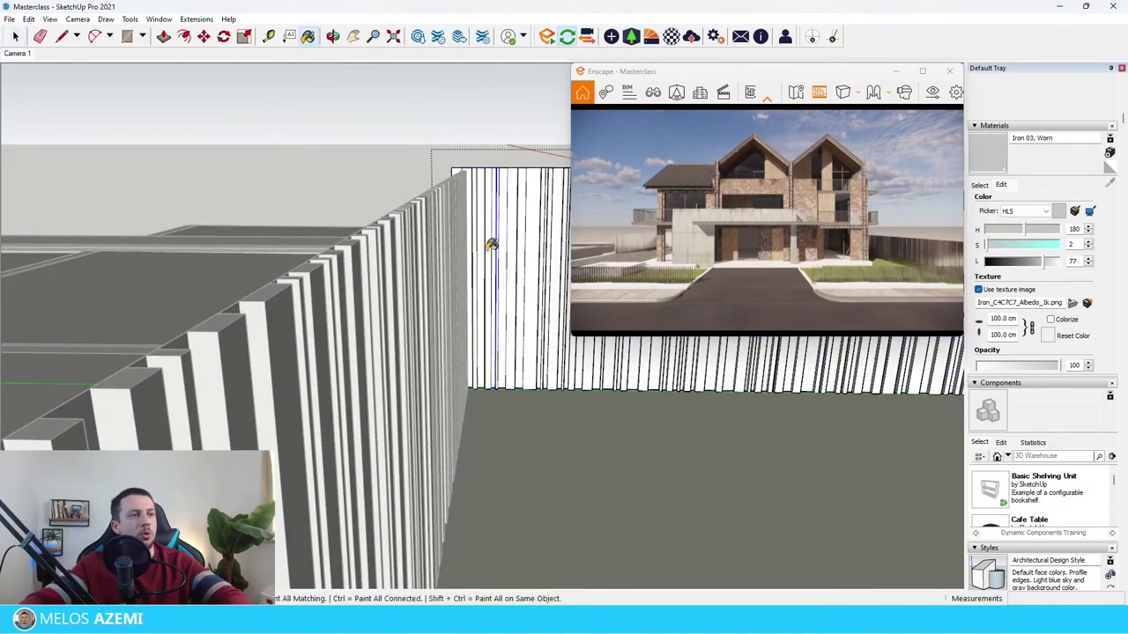
{"action": "left_click", "coordinate": [486, 246]}
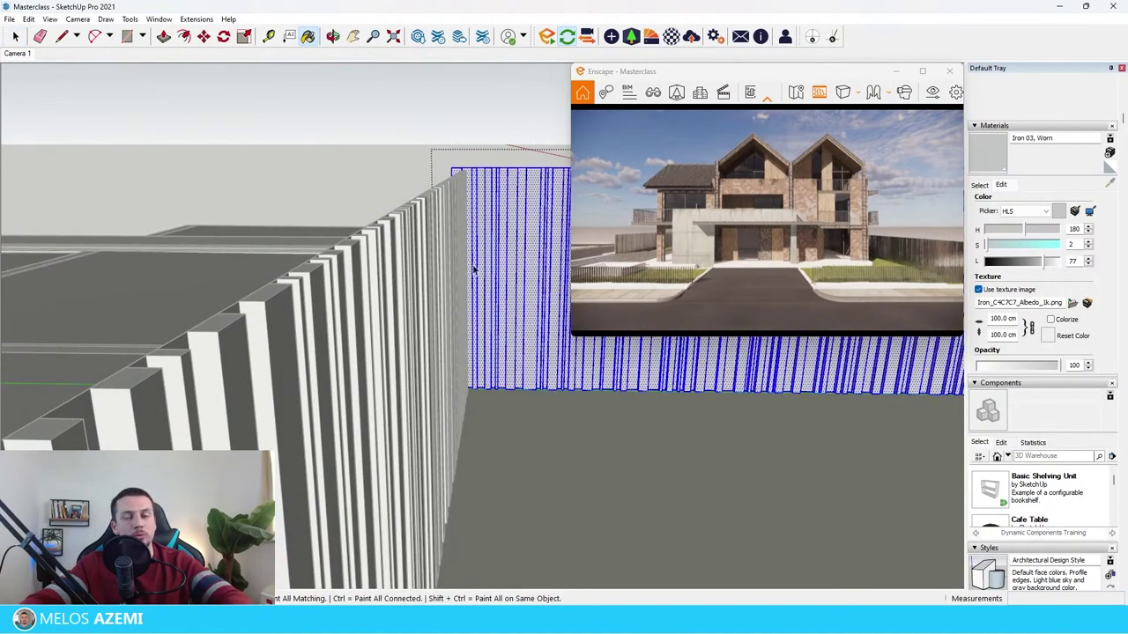
{"action": "key", "text": "space"}
Open the low slatted fence along the side road and paint its slats with Iron 03, Worn
{"action": "scroll", "coordinate": [302, 423], "scroll_direction": "down", "scroll_amount": 4}
{"action": "middle_click_drag", "start_coordinate": [302, 423], "coordinate": [100, 284]}
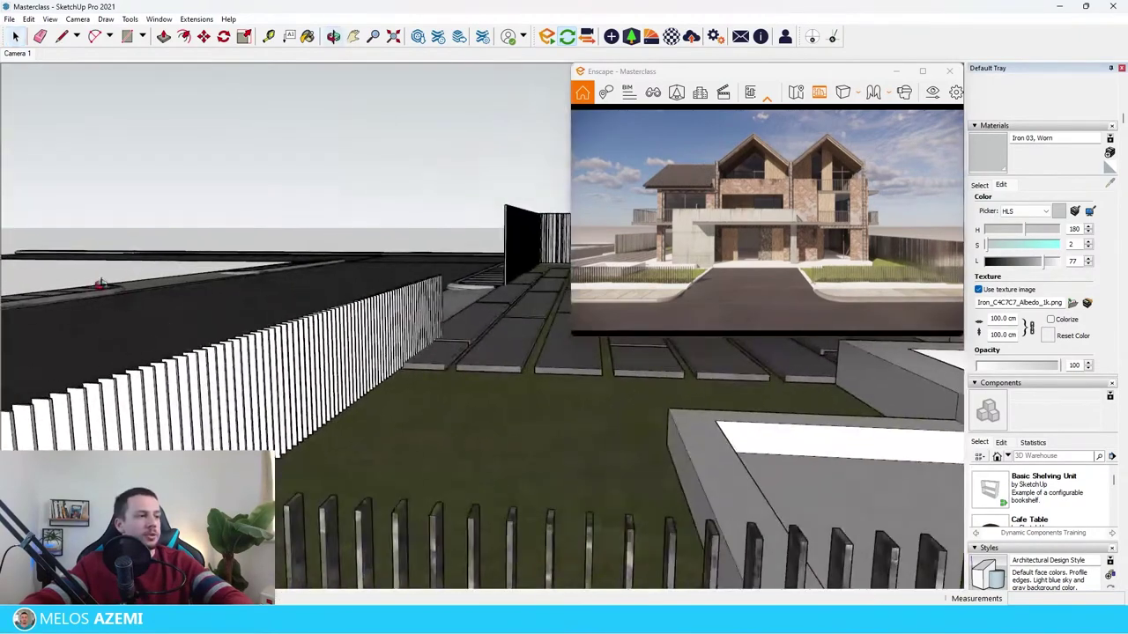
{"action": "scroll", "coordinate": [157, 374], "scroll_direction": "up", "scroll_amount": 3}
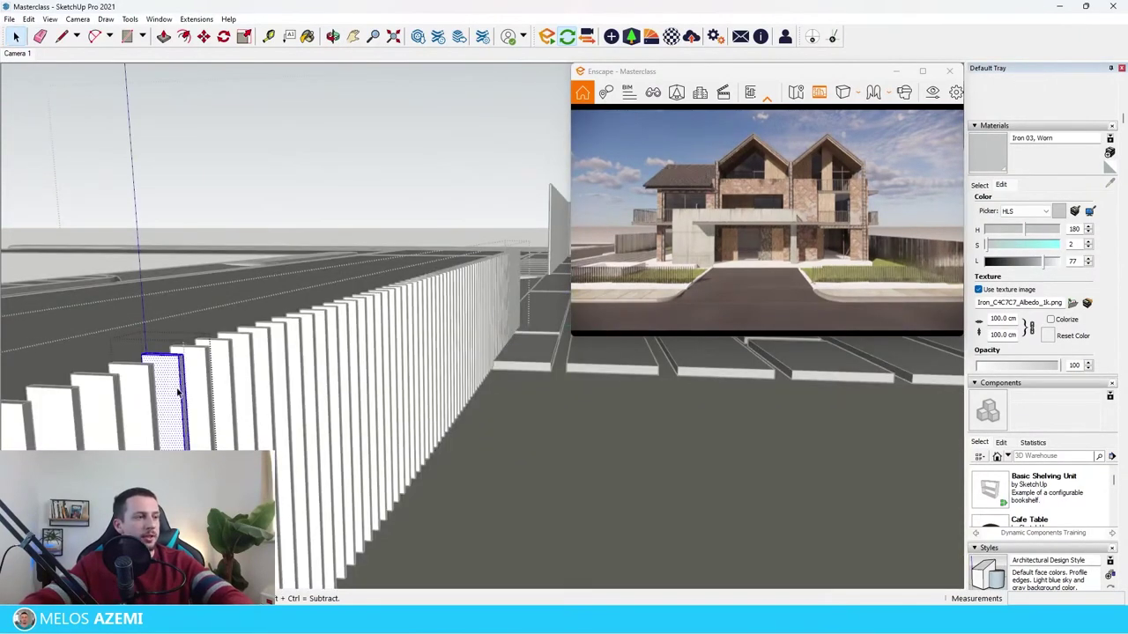
{"action": "left_click", "coordinate": [178, 392]}
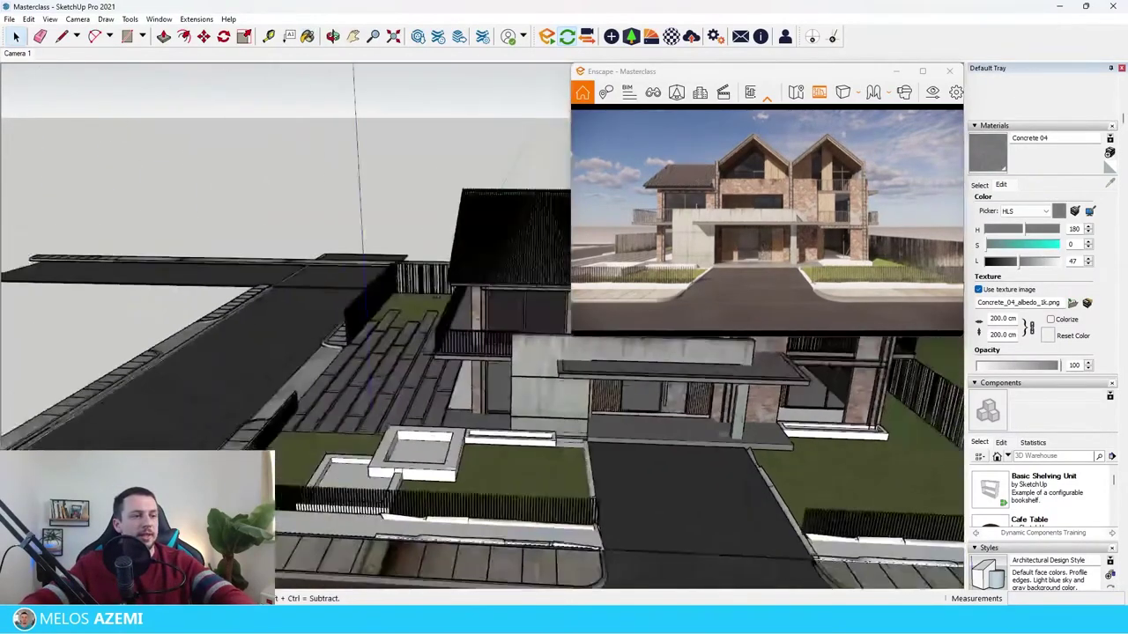
Open the nested group of the square planters in the front garden and paint their walls with Concrete 04
{"action": "scroll", "coordinate": [408, 463], "scroll_direction": "up", "scroll_amount": 3}
{"action": "double_click", "coordinate": [408, 478]}
{"action": "double_click", "coordinate": [447, 480]}
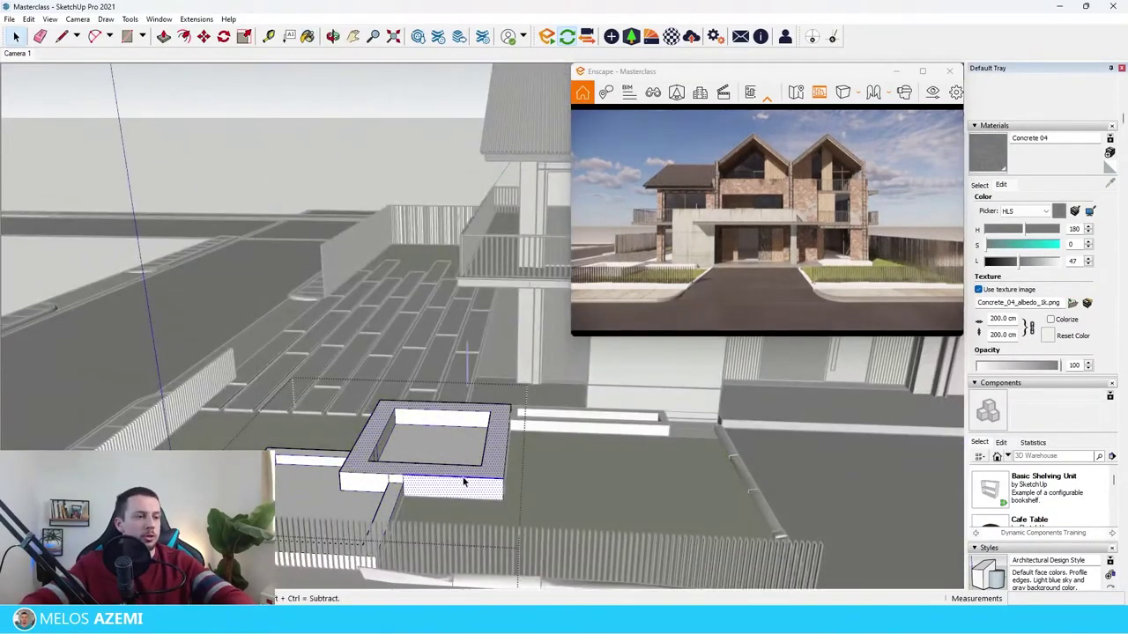
{"action": "triple_click", "coordinate": [464, 481]}
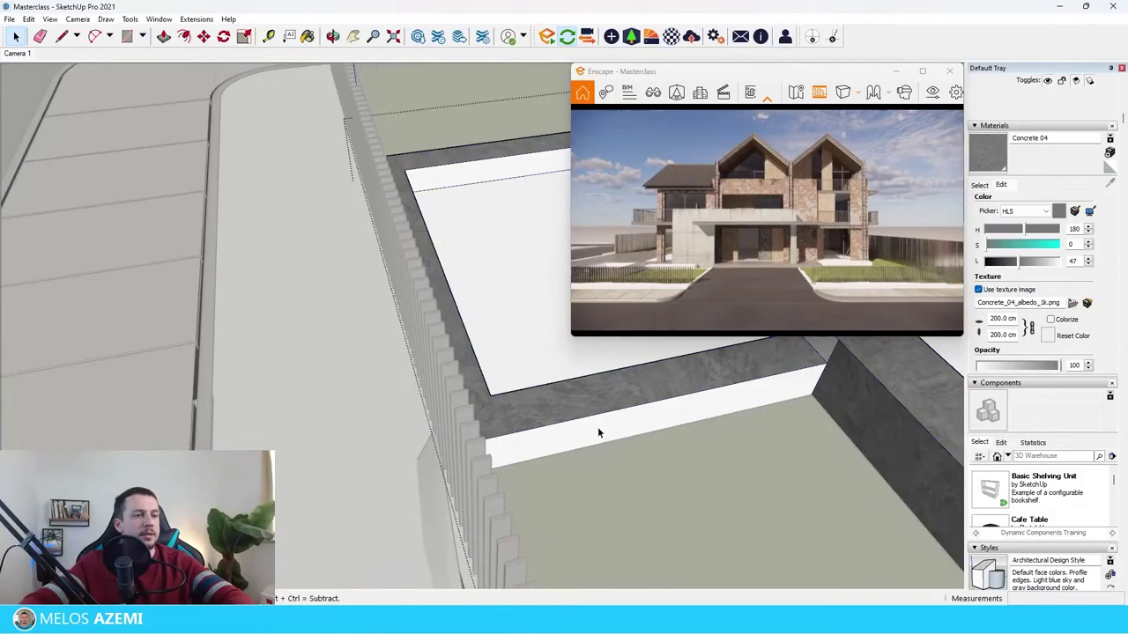
{"action": "middle_click_drag", "start_coordinate": [600, 433], "coordinate": [353, 464]}
Examine the house front, driveway and garden edges from several angles for unpainted surfaces
{"action": "scroll", "coordinate": [471, 423], "scroll_direction": "down", "scroll_amount": 6}
{"action": "scroll", "coordinate": [355, 465], "scroll_direction": "down", "scroll_amount": 2}
{"action": "scroll", "coordinate": [568, 484], "scroll_direction": "up", "scroll_amount": 12}
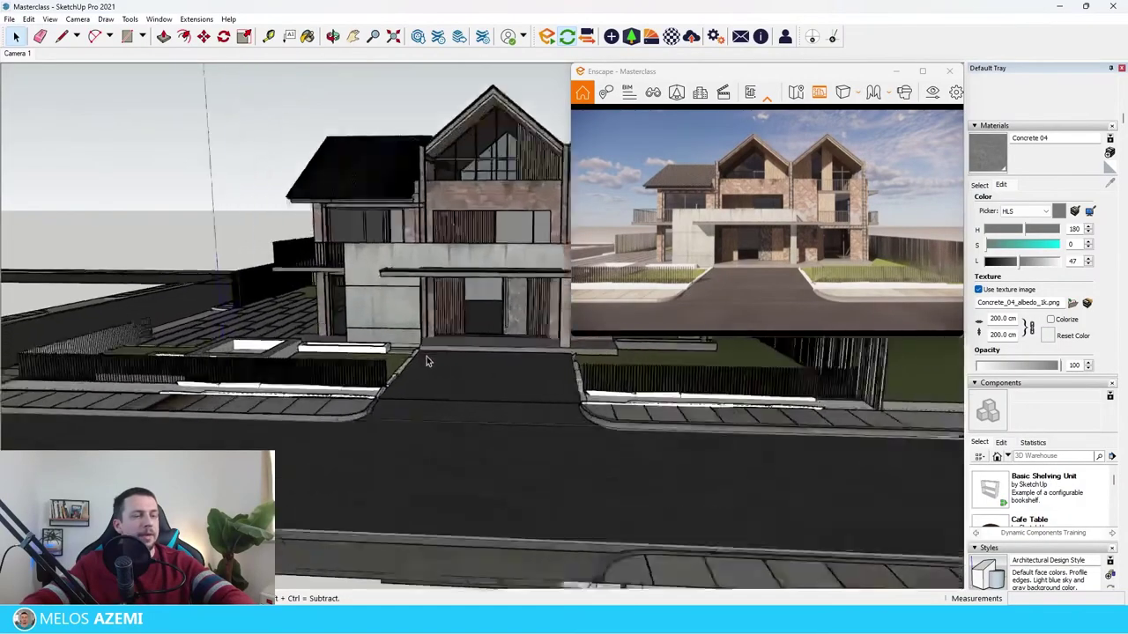
{"action": "middle_click_drag", "start_coordinate": [427, 356], "coordinate": [521, 440]}
{"action": "scroll", "coordinate": [537, 468], "scroll_direction": "down", "scroll_amount": 5}
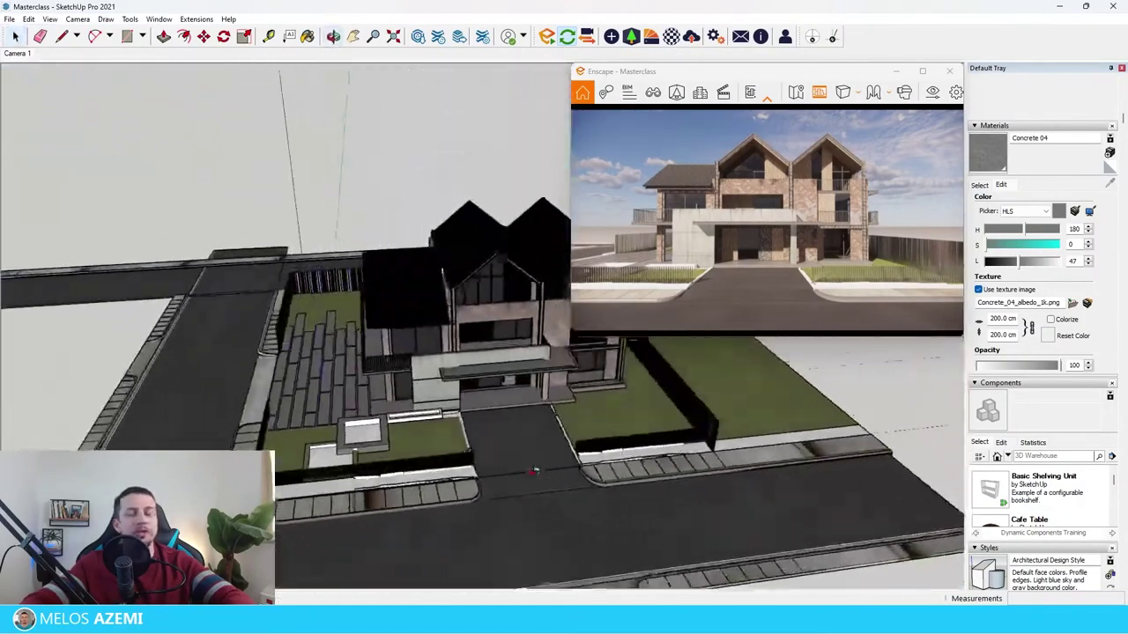
{"action": "scroll", "coordinate": [536, 476], "scroll_direction": "up", "scroll_amount": 5}
{"action": "middle_click_drag", "start_coordinate": [537, 478], "coordinate": [434, 566]}
{"action": "scroll", "coordinate": [434, 566], "scroll_direction": "down", "scroll_amount": 5}
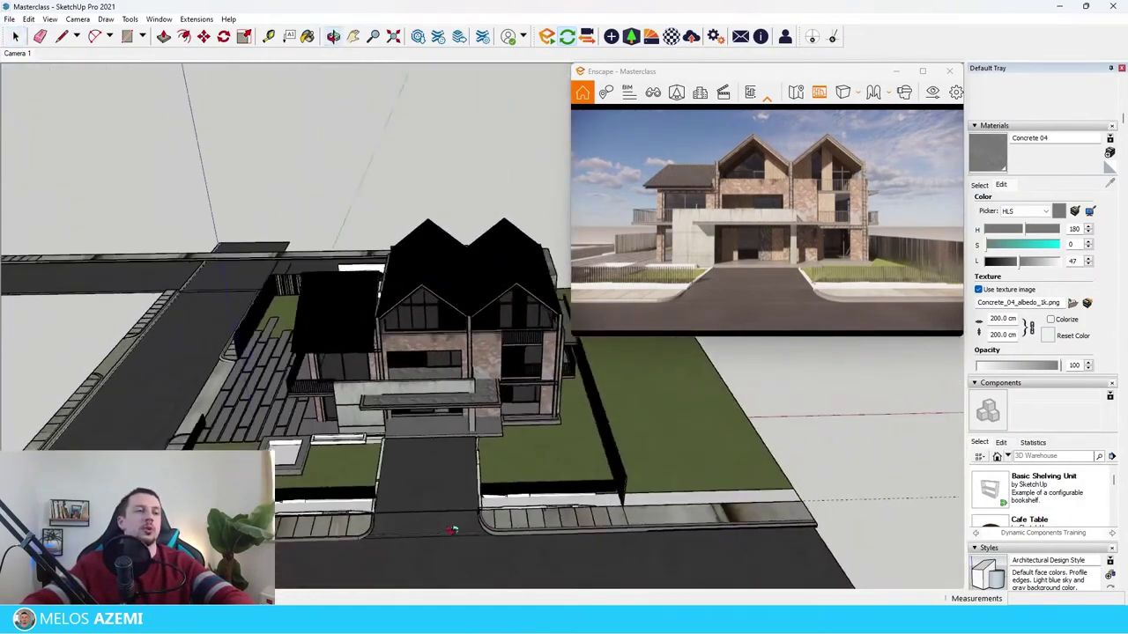
Open the low footing strips beneath the front fences and paint them with Concrete 04
{"action": "scroll", "coordinate": [480, 416], "scroll_direction": "up", "scroll_amount": 8}
{"action": "middle_click_drag", "start_coordinate": [480, 416], "coordinate": [370, 352]}
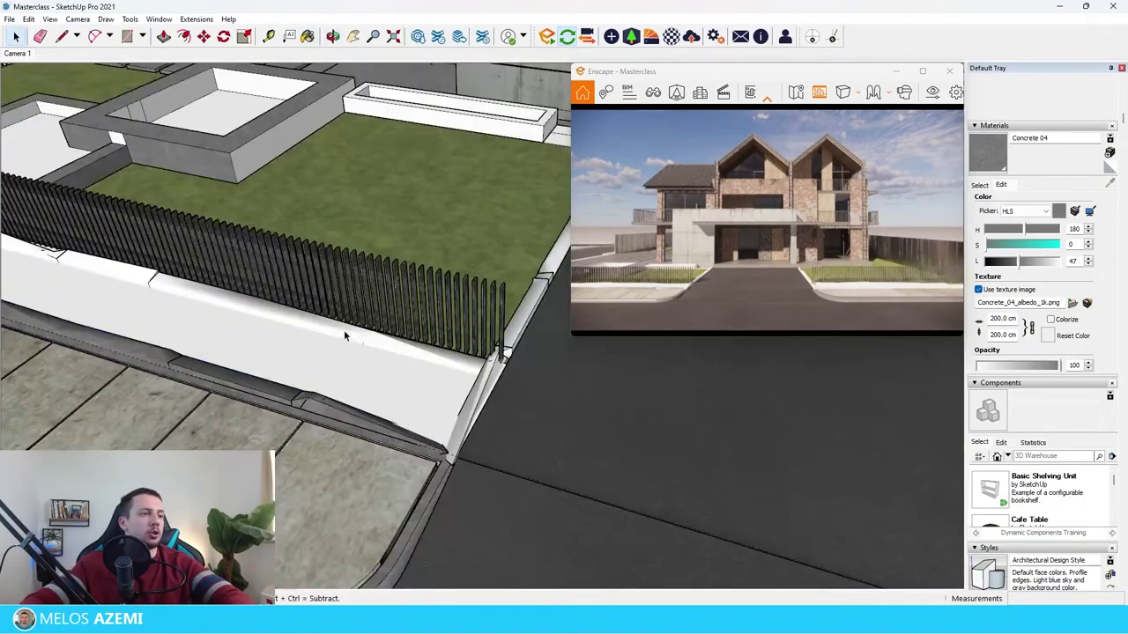
{"action": "double_click", "coordinate": [344, 330]}
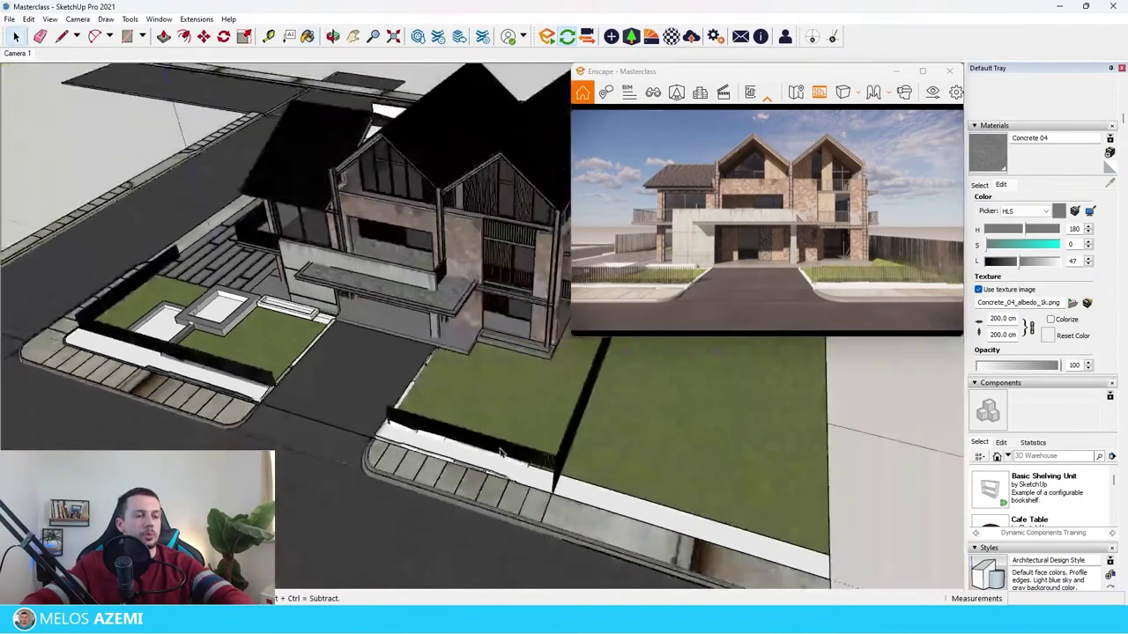
{"action": "key", "text": "space"}
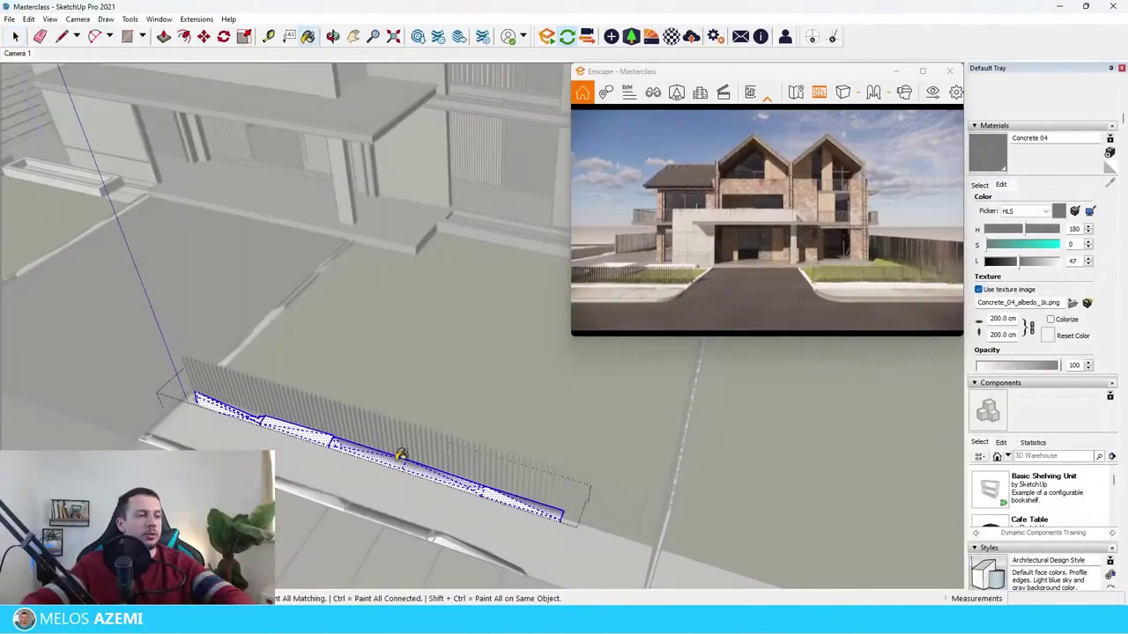
{"action": "left_click", "coordinate": [400, 455]}
{"action": "key", "text": "space"}
{"action": "left_click", "coordinate": [604, 498]}
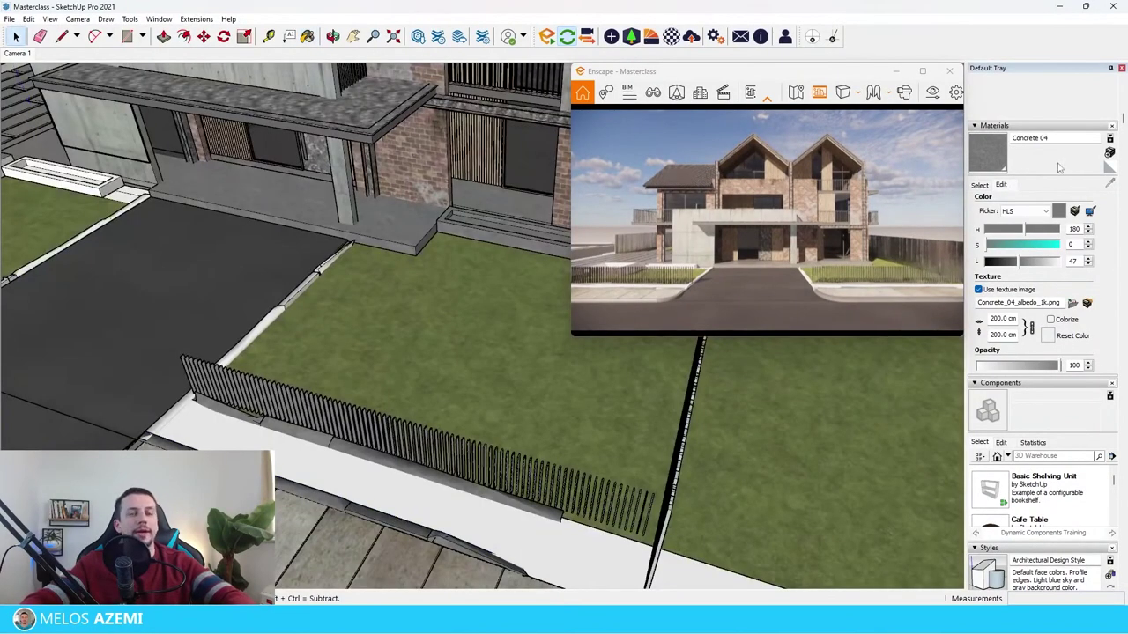
Paint the long strip between the front fence and the sidewalk with Water Pool from the Water materials
{"action": "left_click", "coordinate": [980, 185]}
{"action": "left_click", "coordinate": [1035, 201]}
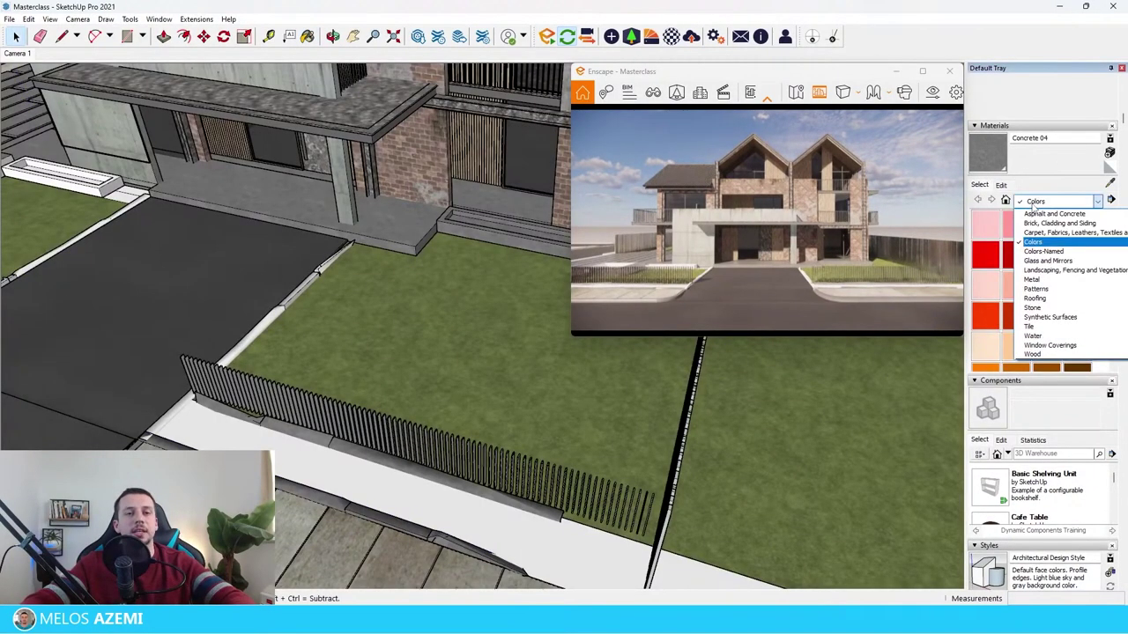
{"action": "left_click", "coordinate": [1034, 338]}
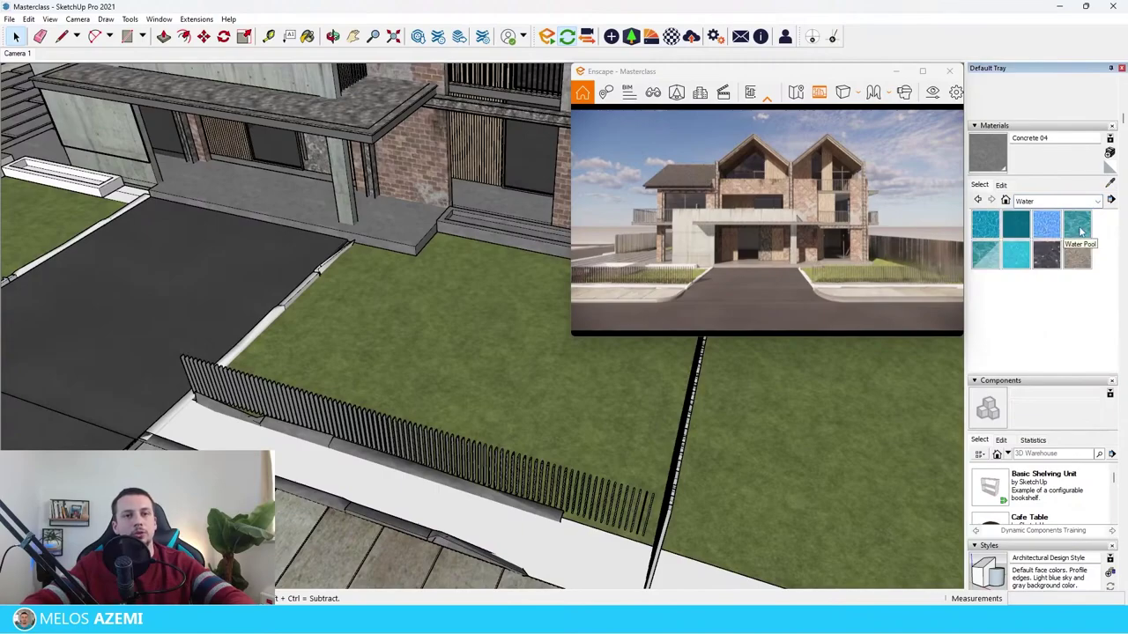
{"action": "left_click", "coordinate": [1077, 226]}
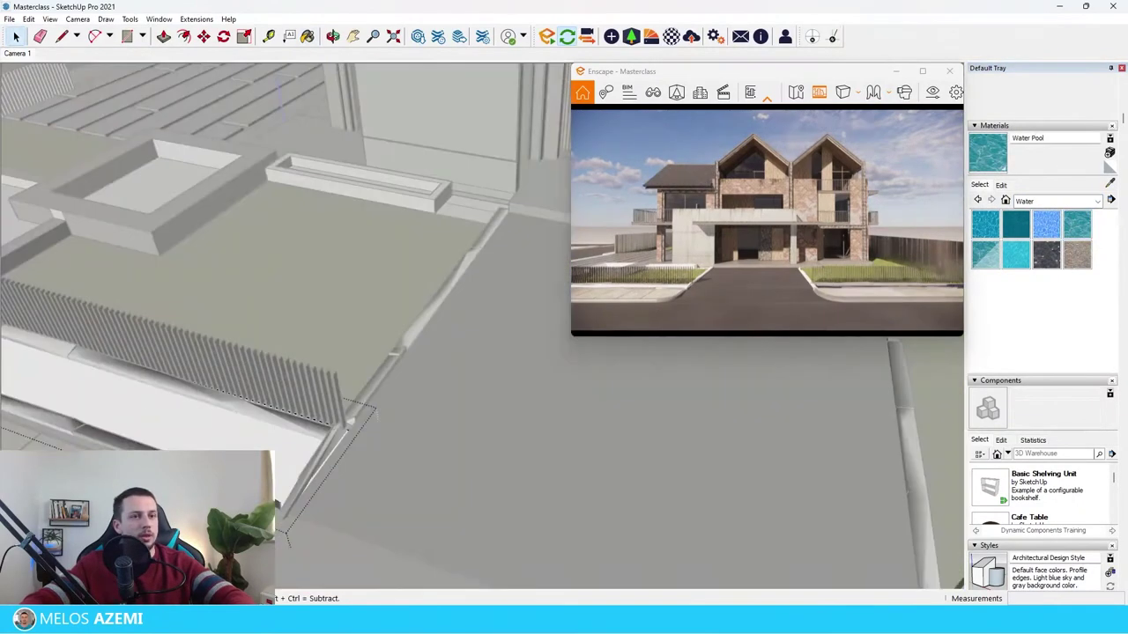
{"action": "left_click", "coordinate": [269, 439]}
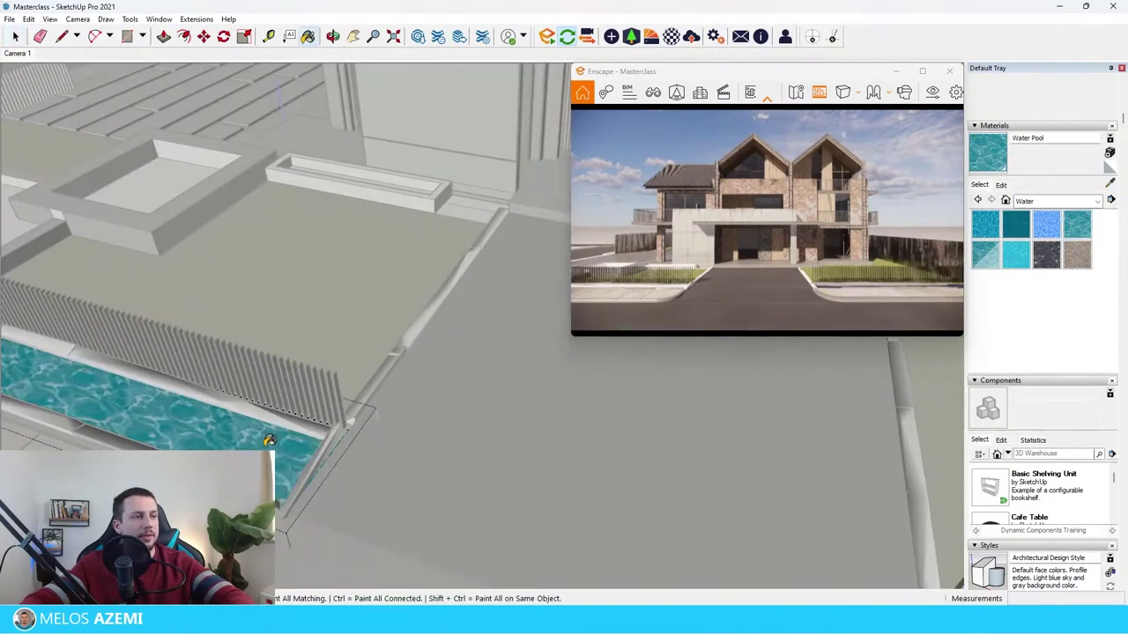
{"action": "key", "text": "space"}
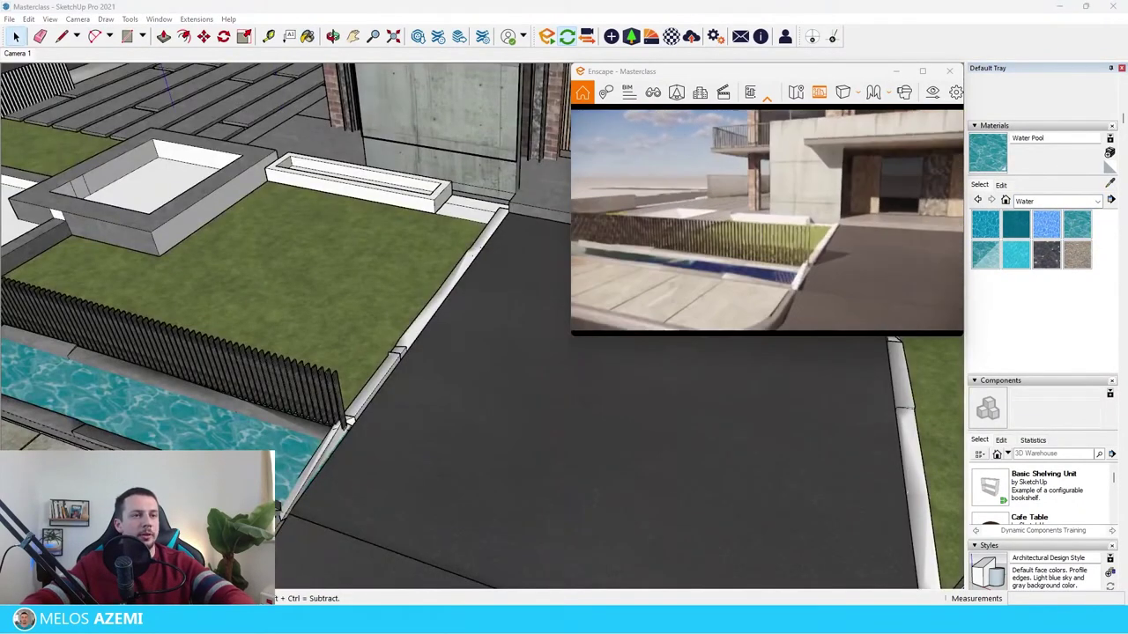
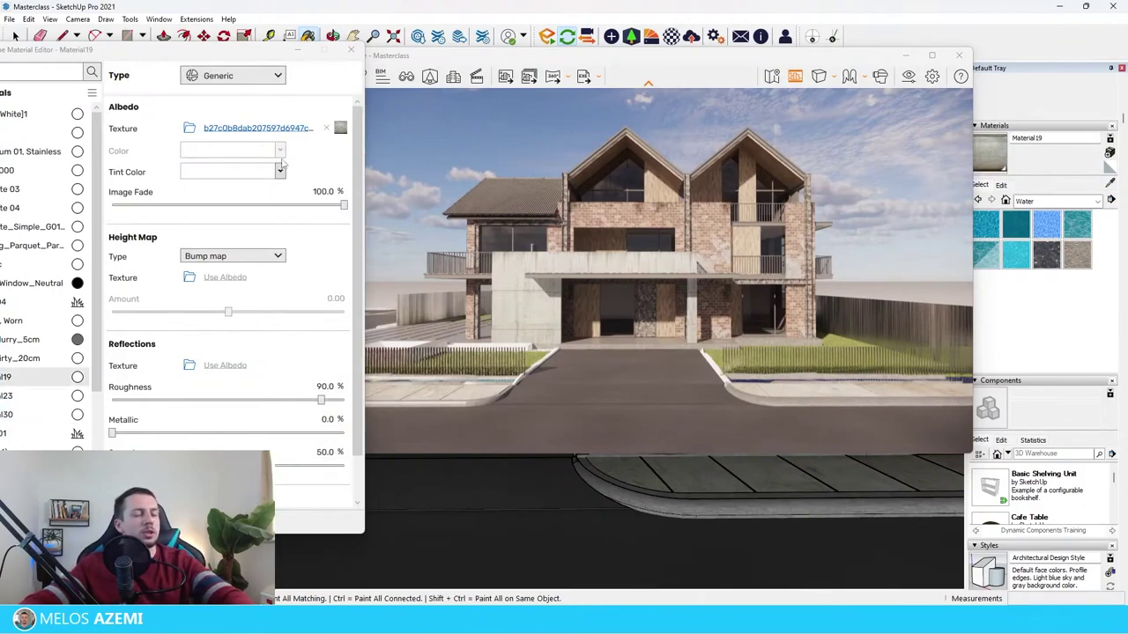
Use the albedo texture as Material19's bump map and set its amount to 2.08, checking the sidewalk slabs in the render
{"action": "left_click", "coordinate": [235, 278]}
{"action": "left_click_drag", "start_coordinate": [229, 312], "coordinate": [313, 314]}
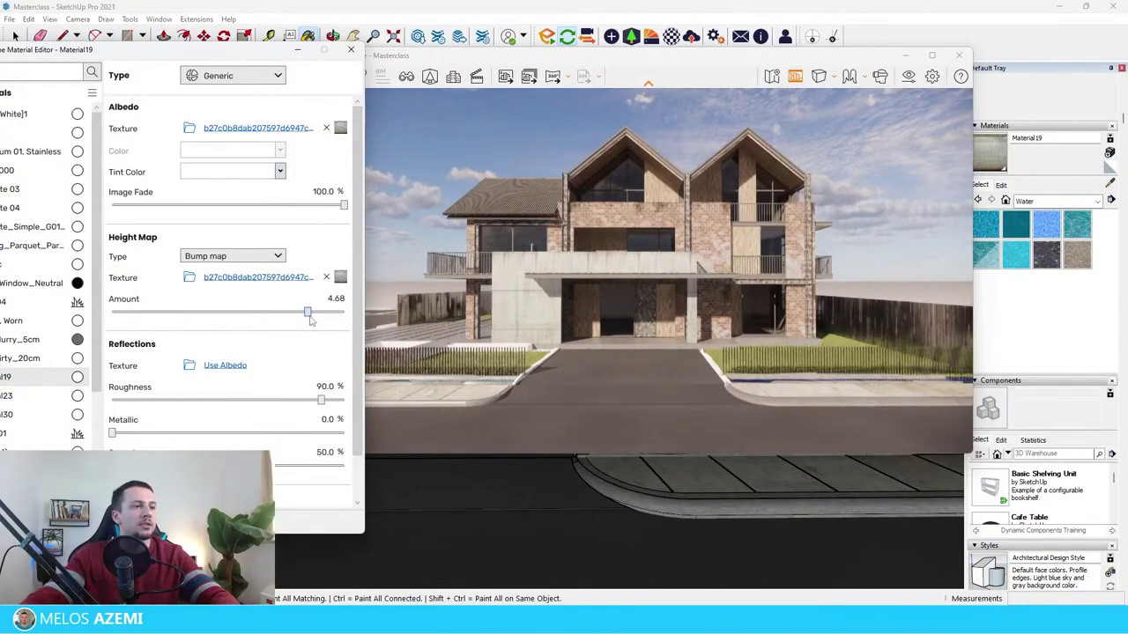
{"action": "key", "text": "w"}
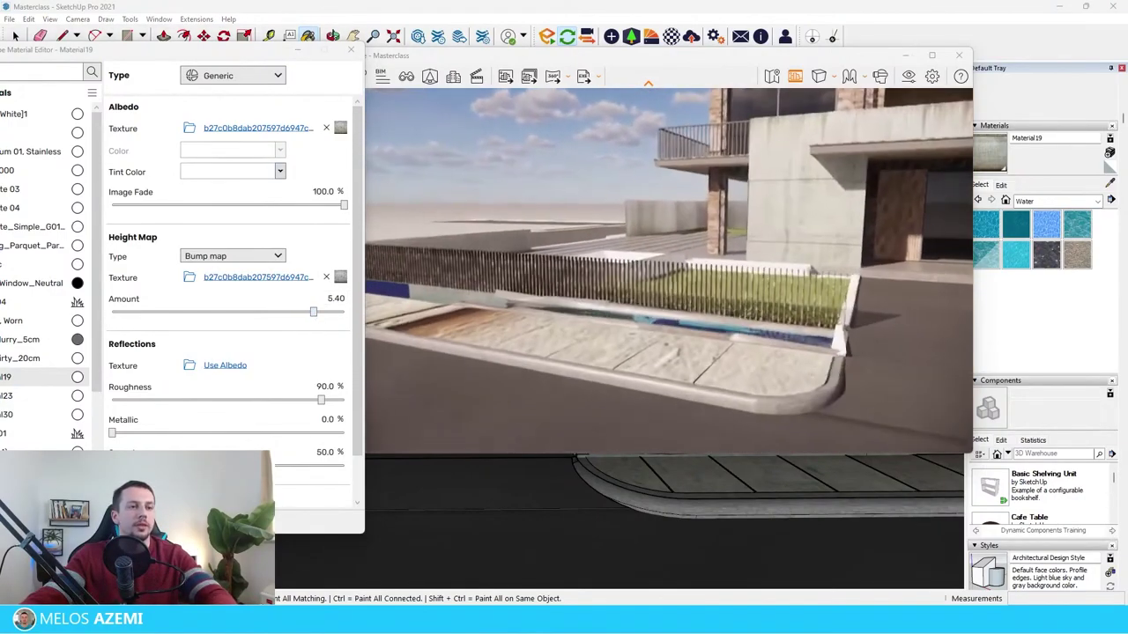
{"action": "key", "text": "s"}
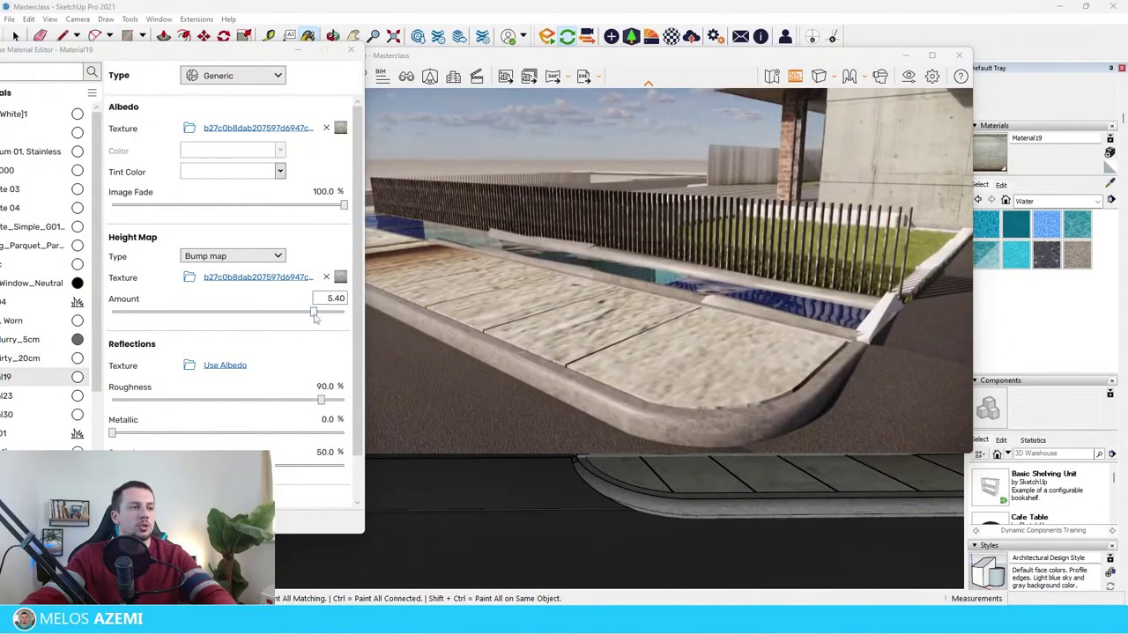
{"action": "left_click_drag", "start_coordinate": [314, 316], "coordinate": [281, 313]}
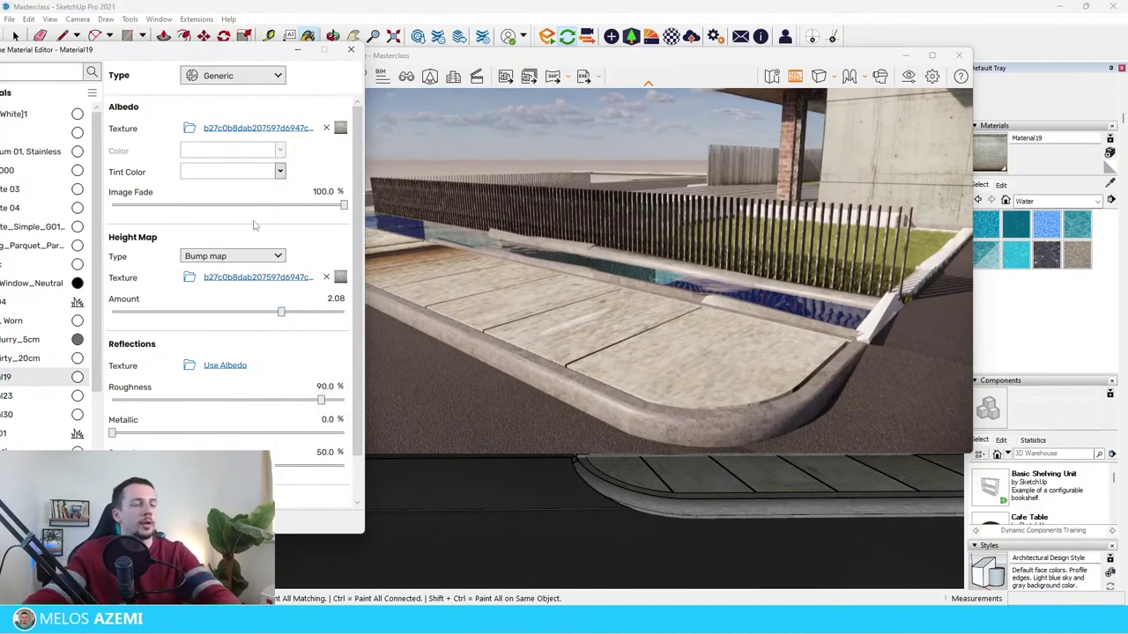
{"action": "mouse_move", "coordinate": [245, 51]}
{"action": "left_mouse_down"}
{"action": "mouse_move", "coordinate": [294, 48]}
{"action": "mouse_move", "coordinate": [249, 54]}
{"action": "left_mouse_up"}
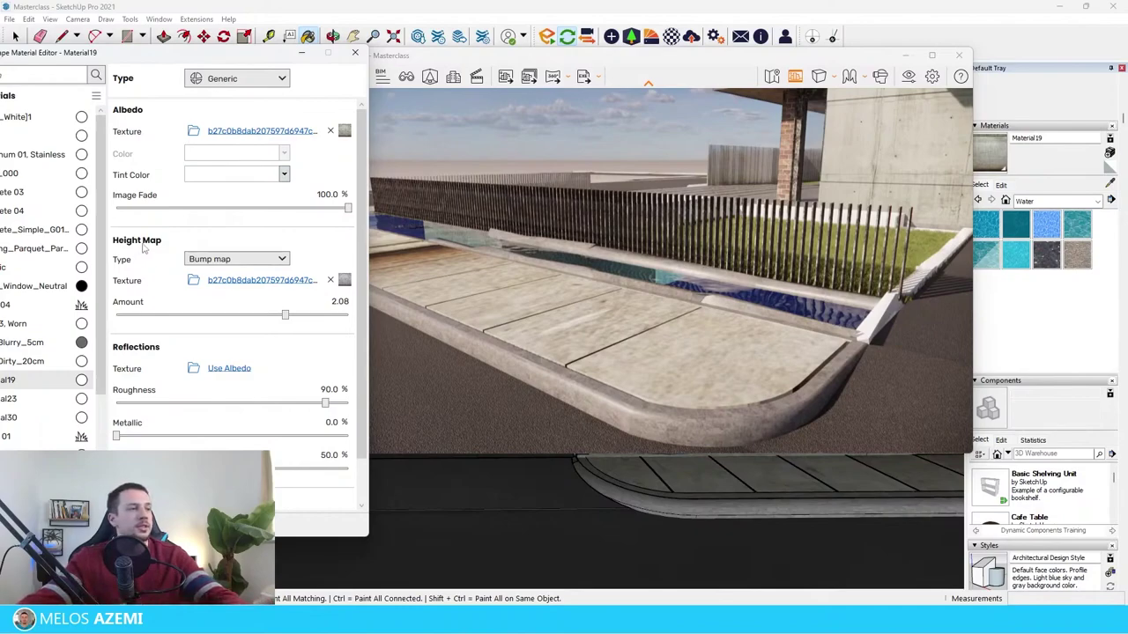
{"action": "left_click_drag", "start_coordinate": [712, 347], "coordinate": [712, 354]}
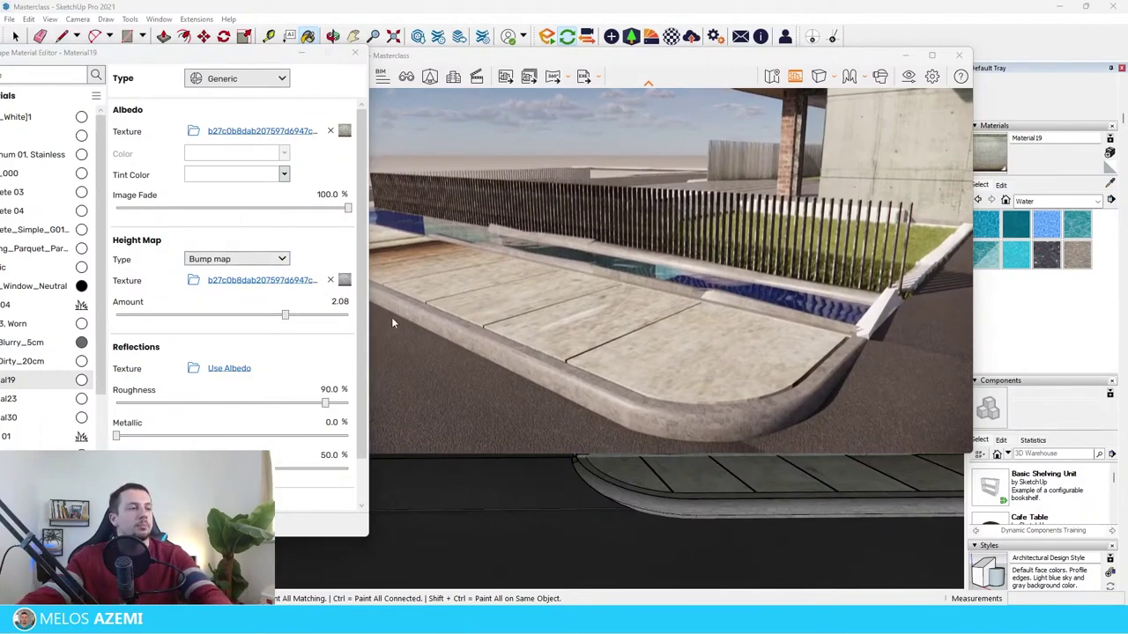
Review the height map types for Material19, keep Bump map and set its amount to 2.15
{"action": "left_click", "coordinate": [275, 260]}
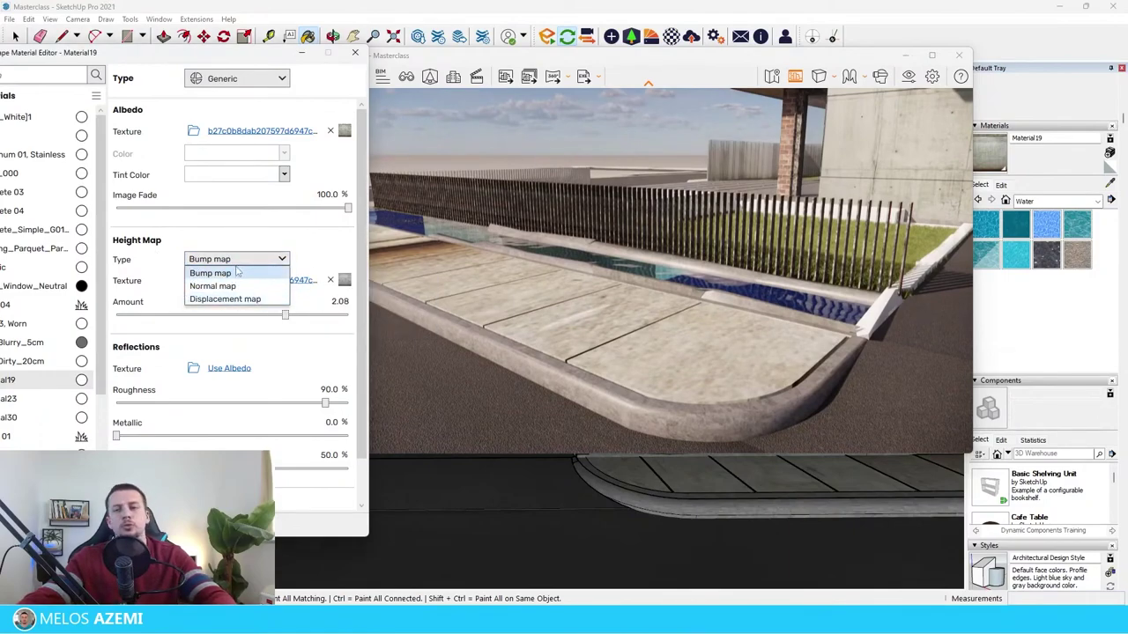
{"action": "mouse_move", "coordinate": [236, 273]}
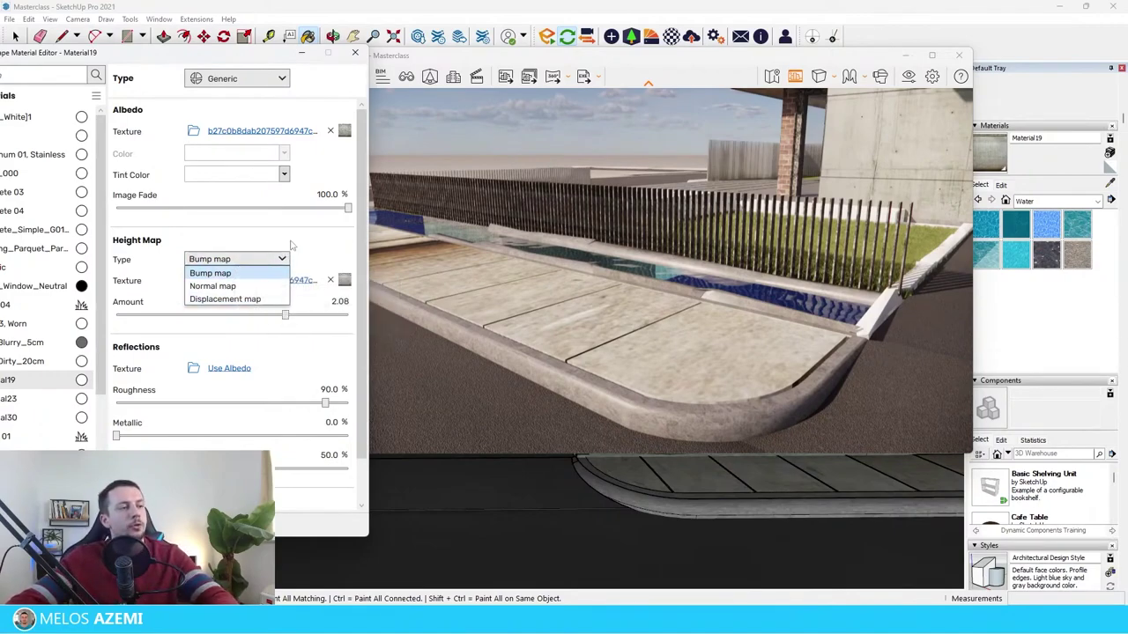
{"action": "left_click", "coordinate": [228, 273]}
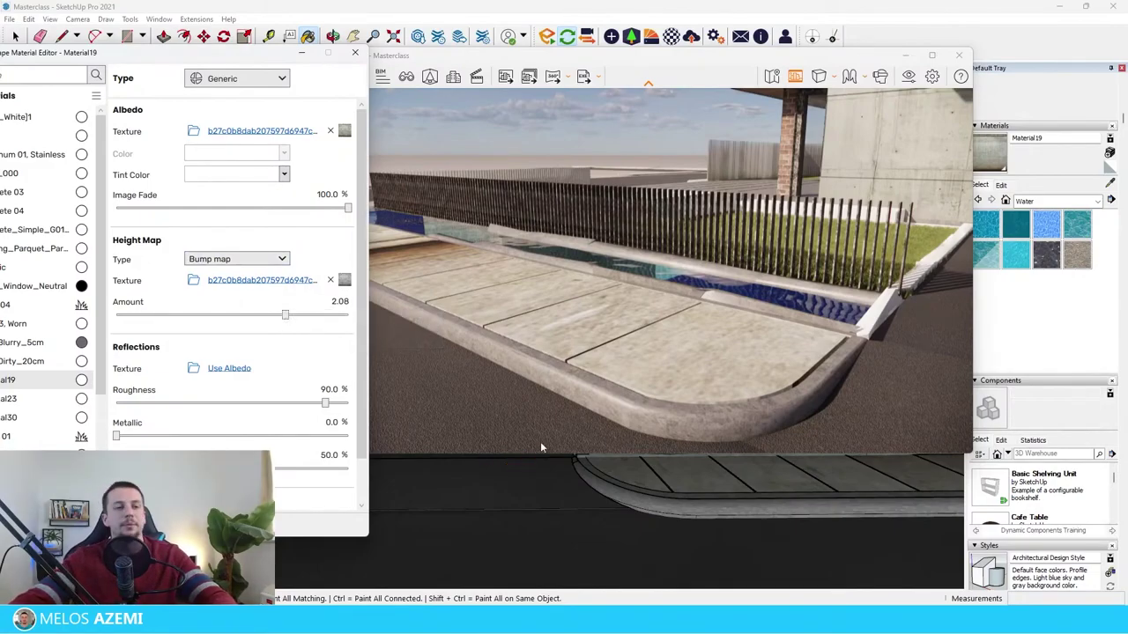
{"action": "scroll", "coordinate": [602, 383], "scroll_direction": "up", "scroll_amount": 3}
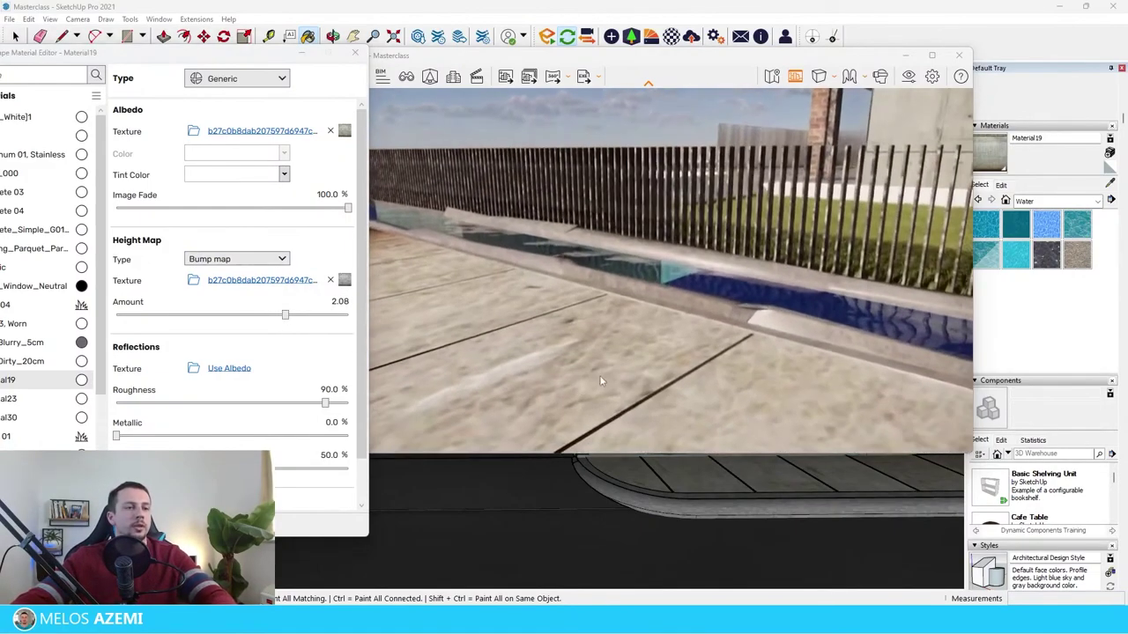
{"action": "mouse_move", "coordinate": [284, 316]}
{"action": "left_mouse_down"}
{"action": "mouse_move", "coordinate": [336, 327]}
{"action": "mouse_move", "coordinate": [217, 326]}
{"action": "mouse_move", "coordinate": [280, 326]}
{"action": "left_mouse_up"}
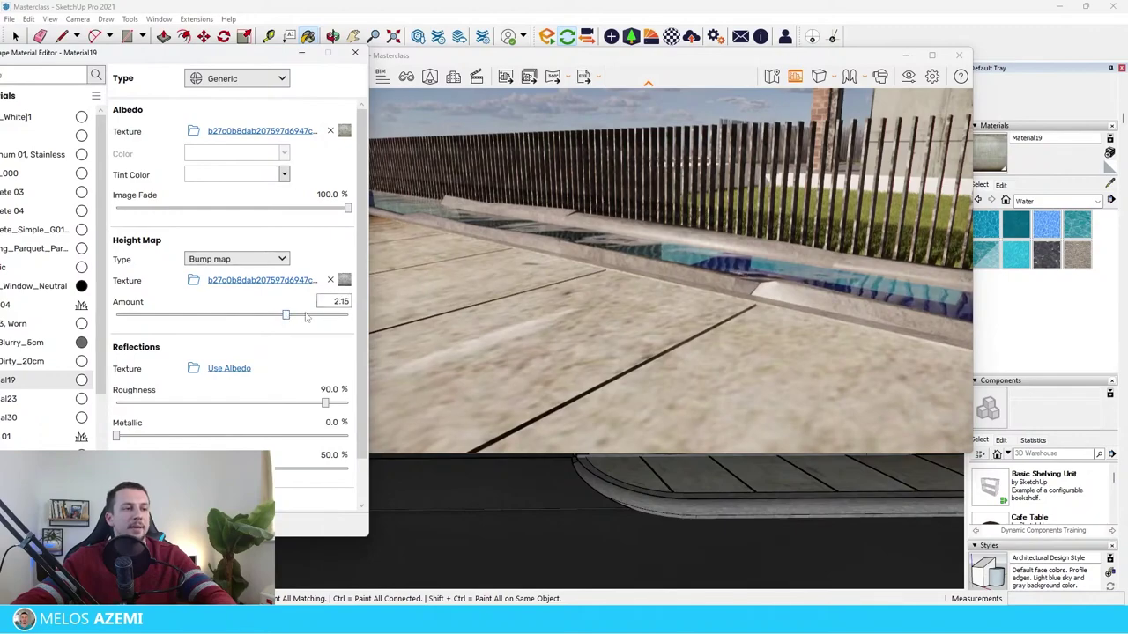
Set Material19's roughness to 40% and inspect the sidewalk slabs up close in the render
{"action": "scroll", "coordinate": [701, 322], "scroll_direction": "down", "scroll_amount": 5}
{"action": "left_click", "coordinate": [335, 390]}
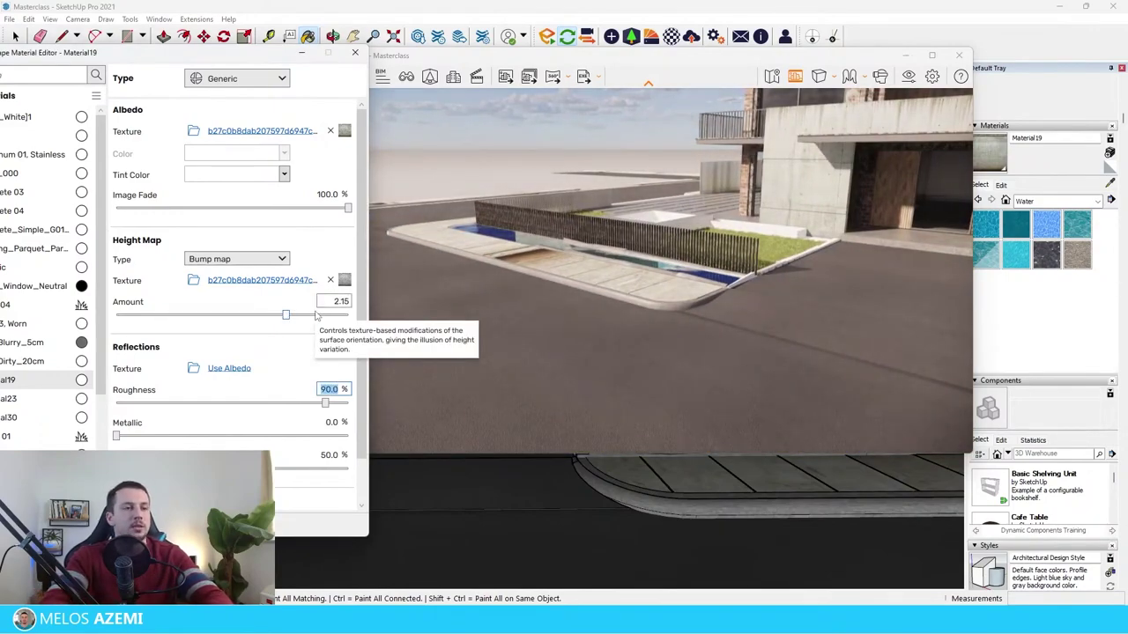
{"action": "type", "text": "40"}
{"action": "key", "text": "Return"}
{"action": "scroll", "coordinate": [617, 256], "scroll_direction": "up", "scroll_amount": 5}
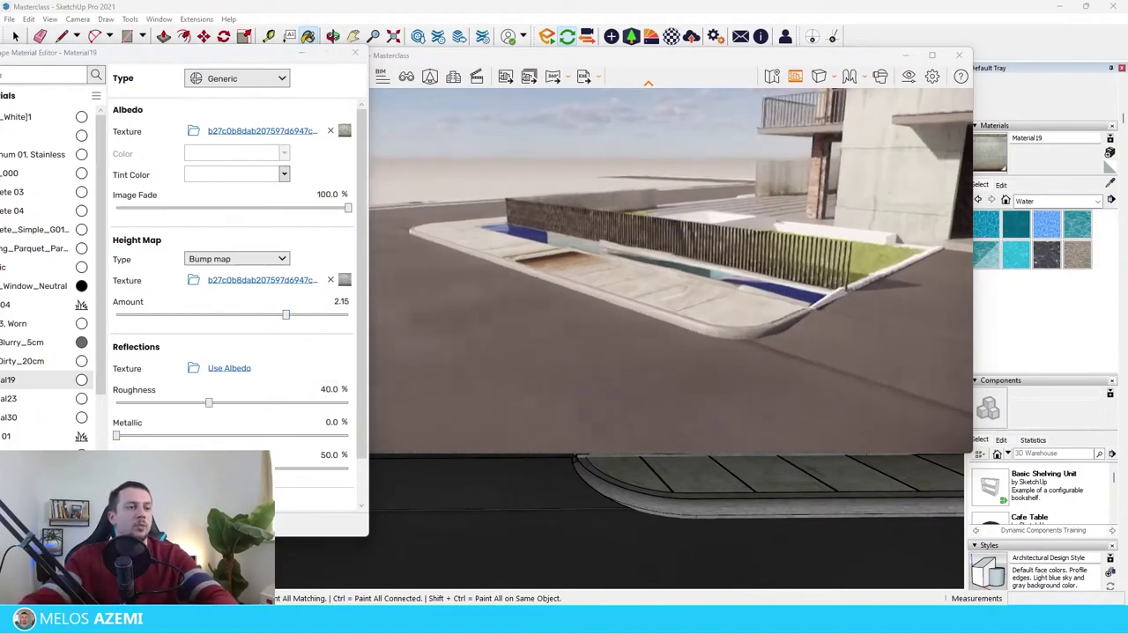
{"action": "scroll", "coordinate": [450, 420], "scroll_direction": "down", "scroll_amount": 2}
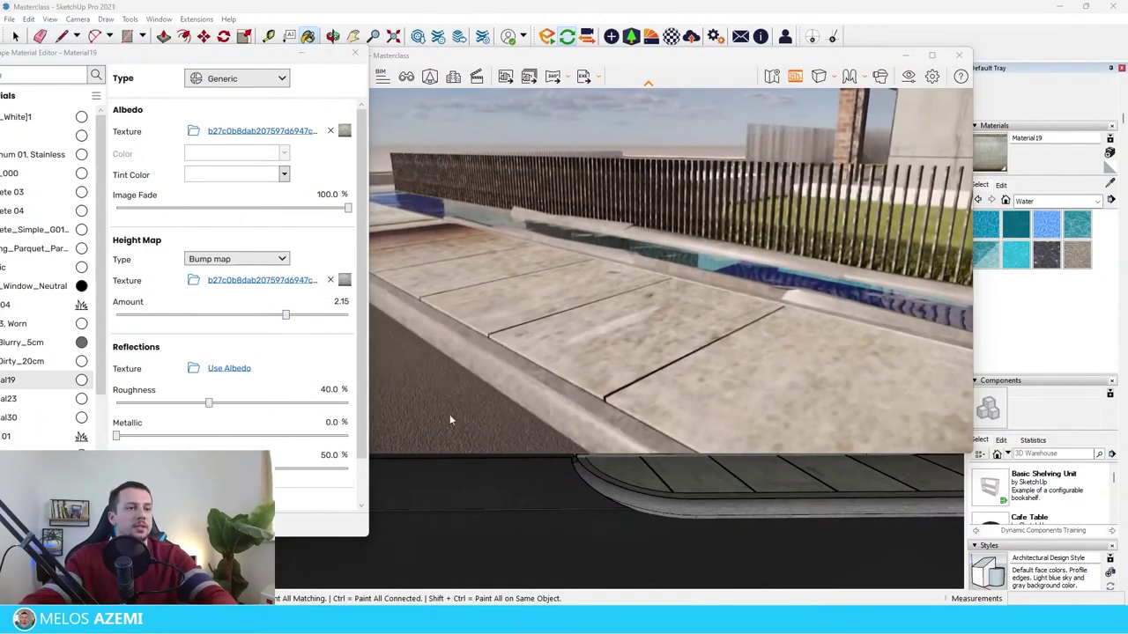
Compare the sidewalk slabs' reflections with Material19's roughness at 0.3% and at 100%
{"action": "left_click_drag", "start_coordinate": [209, 406], "coordinate": [117, 408]}
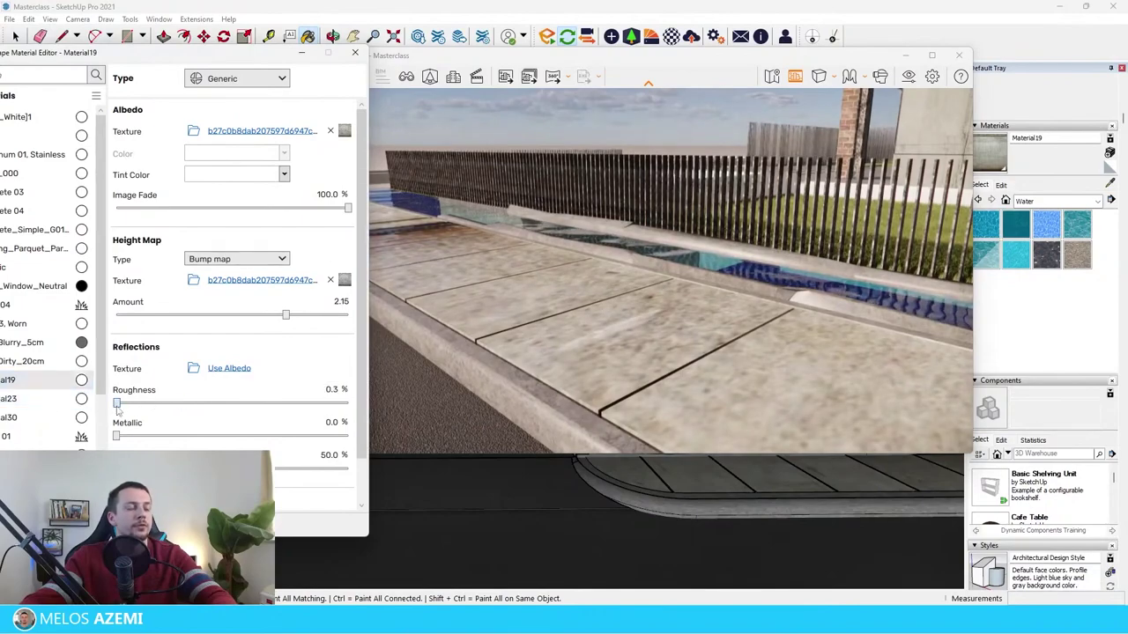
{"action": "left_click_drag", "start_coordinate": [766, 318], "coordinate": [705, 322]}
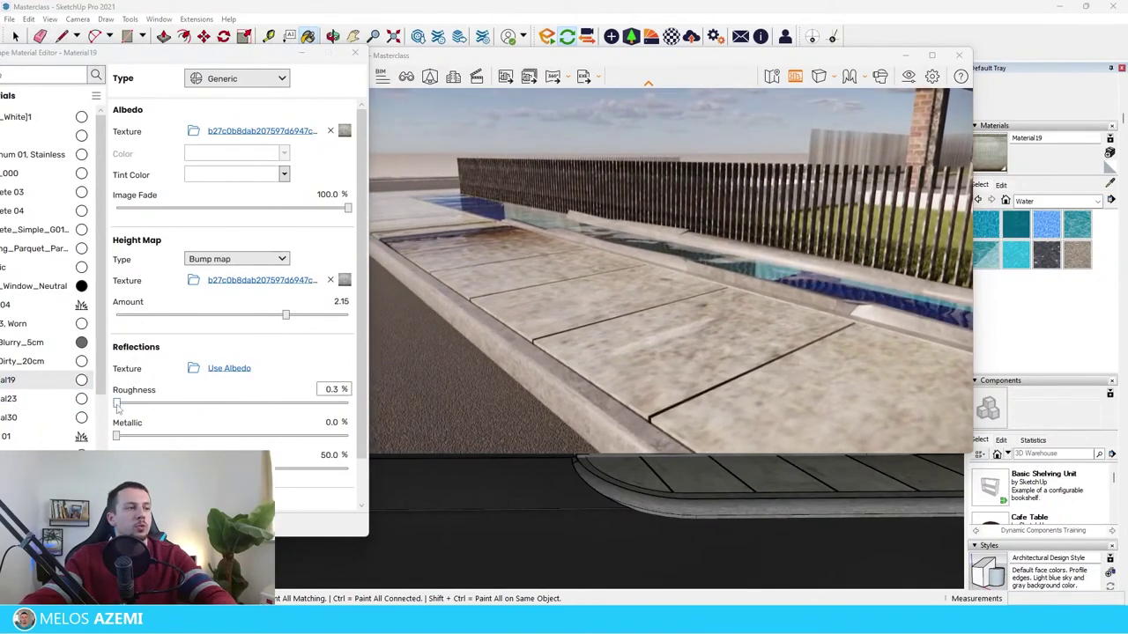
{"action": "left_click_drag", "start_coordinate": [117, 407], "coordinate": [483, 410]}
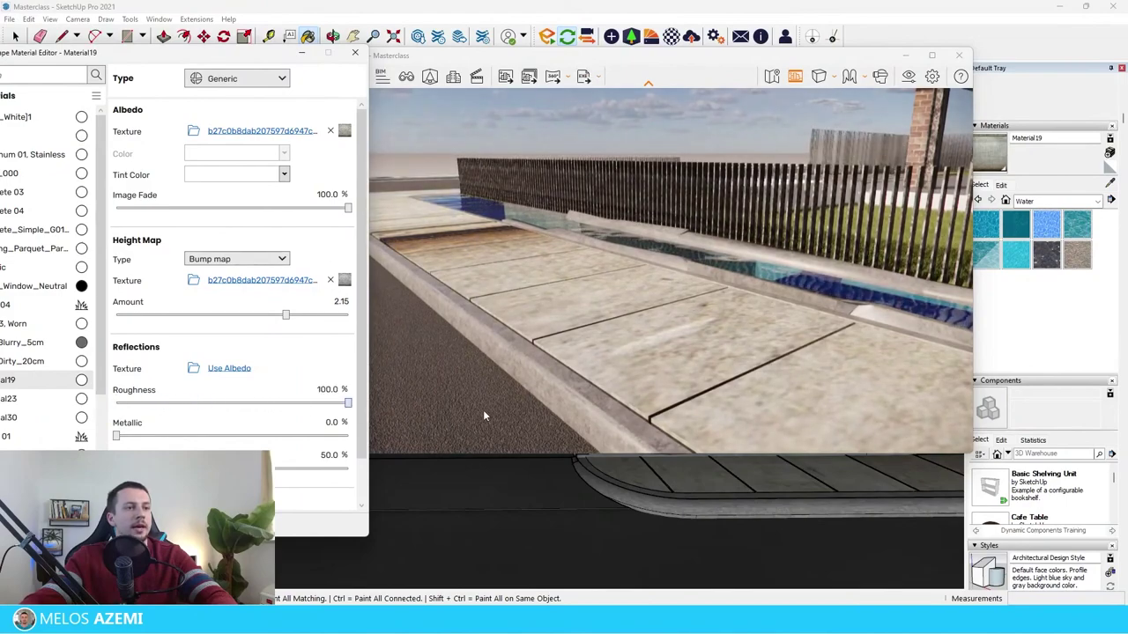
Set Material19's roughness to 60% and check the sidewalk in the render
{"action": "double_click", "coordinate": [341, 390]}
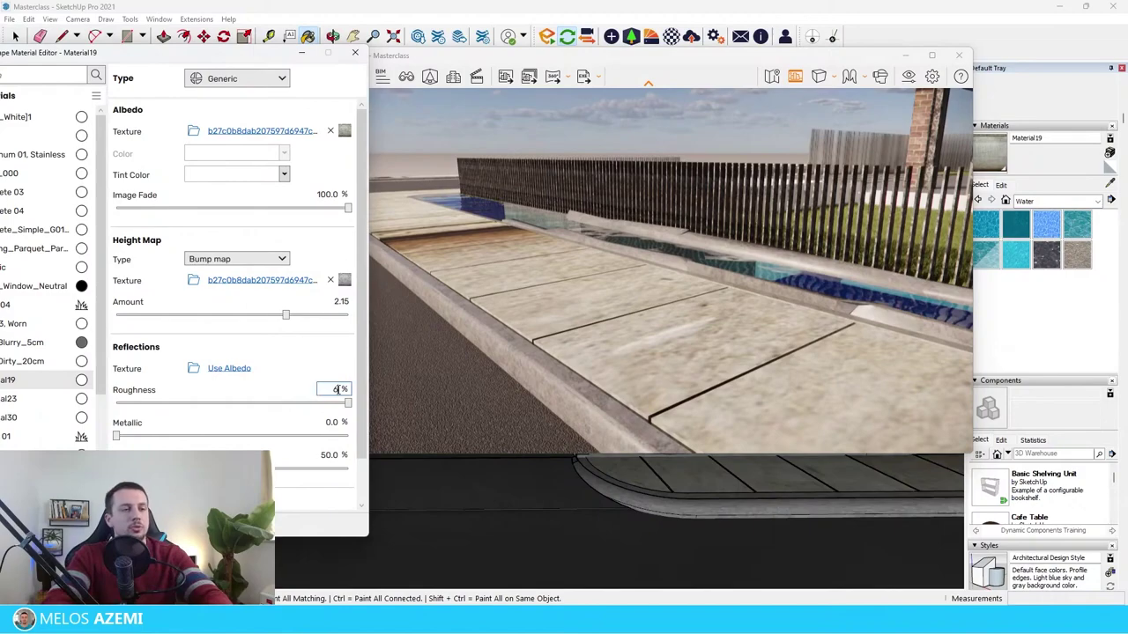
{"action": "key", "text": "Return"}
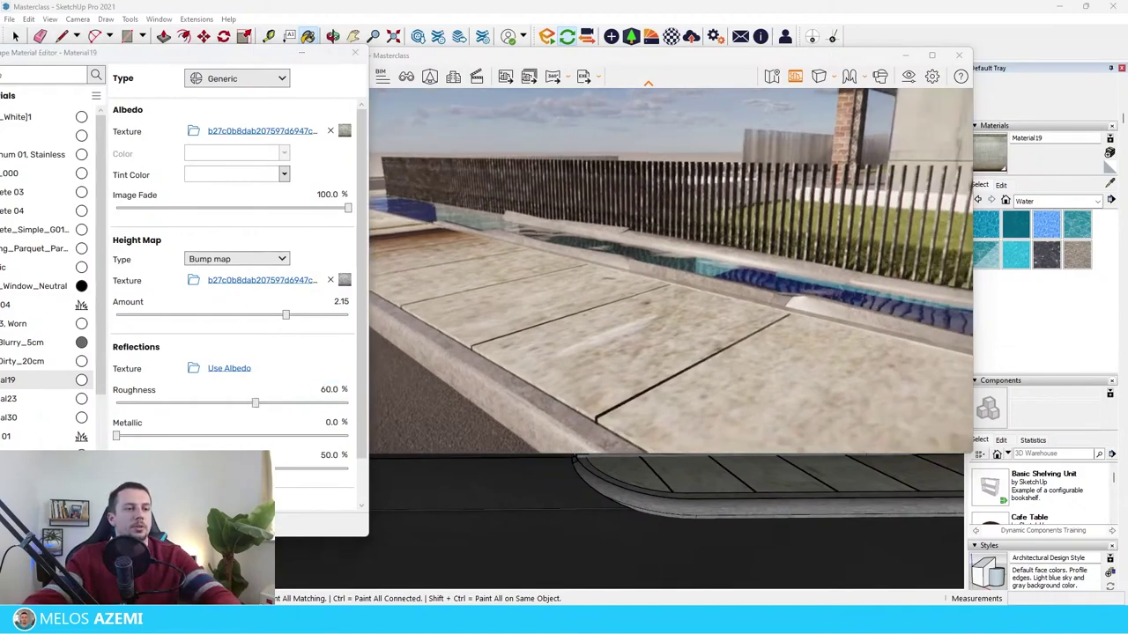
{"action": "key", "text": "s"}
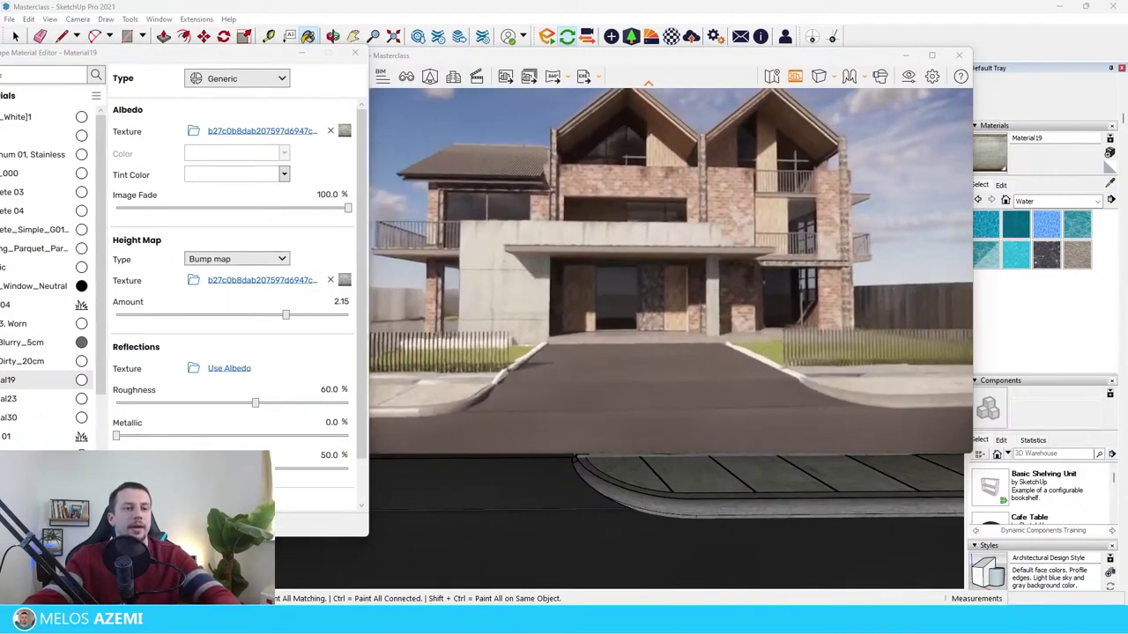
Return the render to the saved Camera 1 view and put away the view list and the material editor
{"action": "left_click", "coordinate": [407, 76]}
{"action": "left_click", "coordinate": [466, 225]}
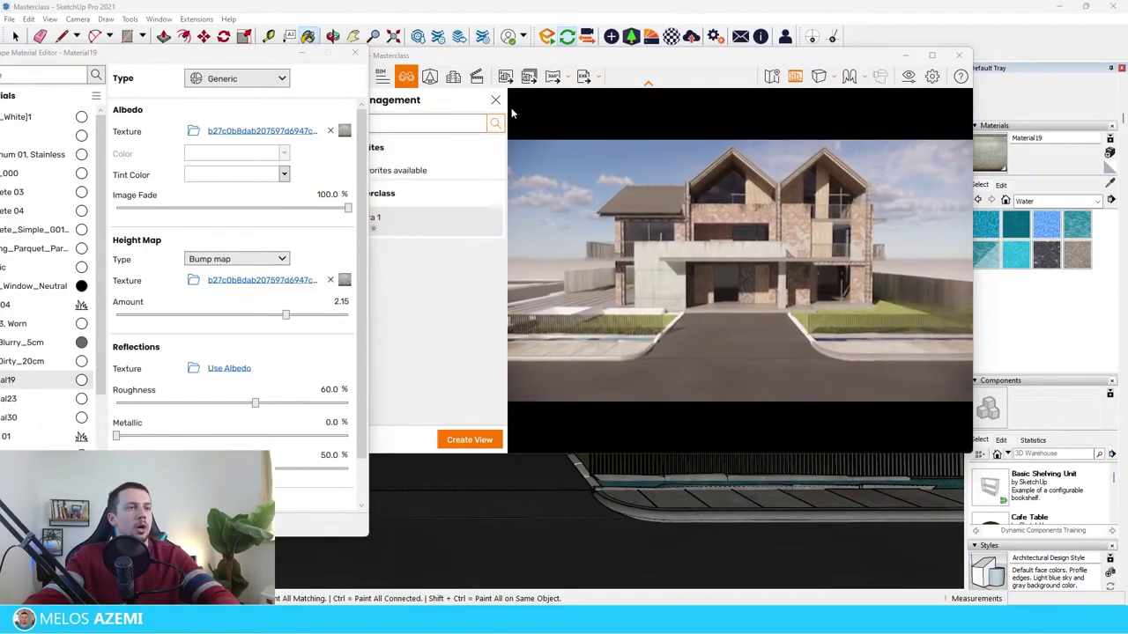
{"action": "left_click", "coordinate": [497, 101]}
{"action": "left_click", "coordinate": [302, 53]}
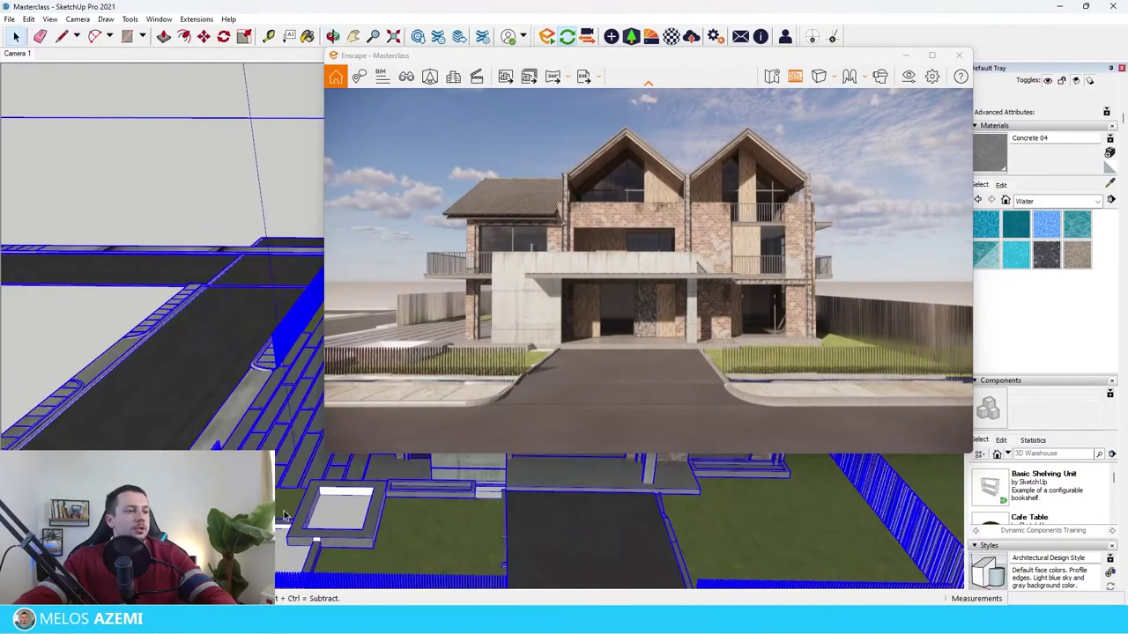
Open the square planter in the front garden and paint its unpainted inner walls with Concrete 04
{"action": "scroll", "coordinate": [340, 500], "scroll_direction": "up", "scroll_amount": 2}
{"action": "left_click", "coordinate": [343, 485]}
{"action": "scroll", "coordinate": [338, 493], "scroll_direction": "up", "scroll_amount": 4}
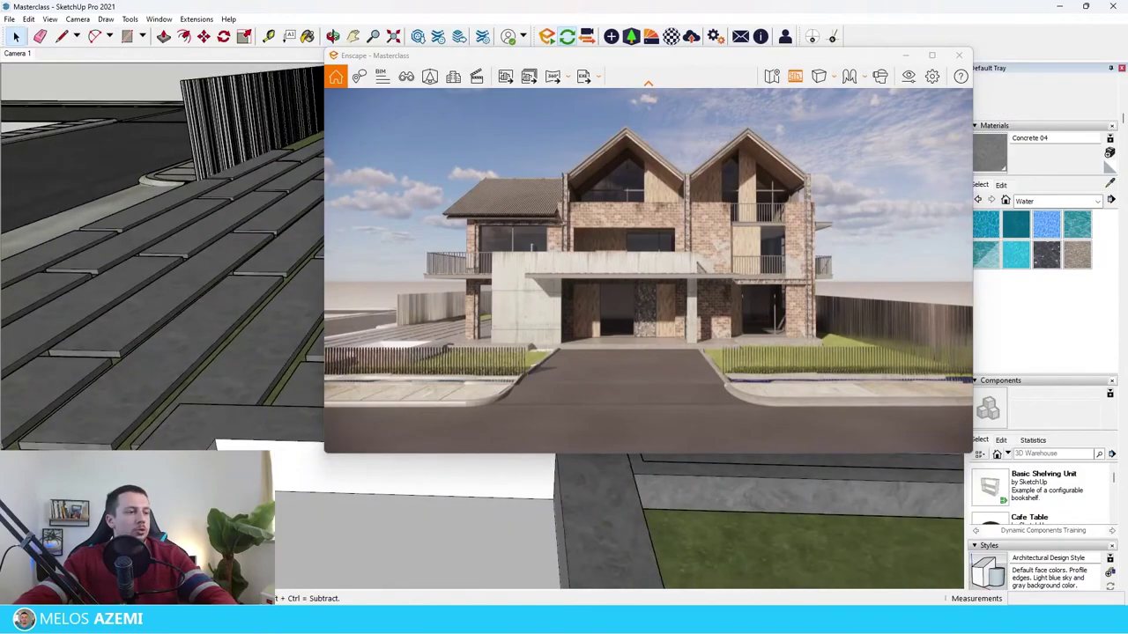
{"action": "double_click", "coordinate": [343, 487]}
{"action": "left_click", "coordinate": [342, 487]}
{"action": "key", "text": "b"}
{"action": "left_click", "coordinate": [342, 488]}
{"action": "middle_click_drag", "start_coordinate": [343, 487], "coordinate": [538, 485]}
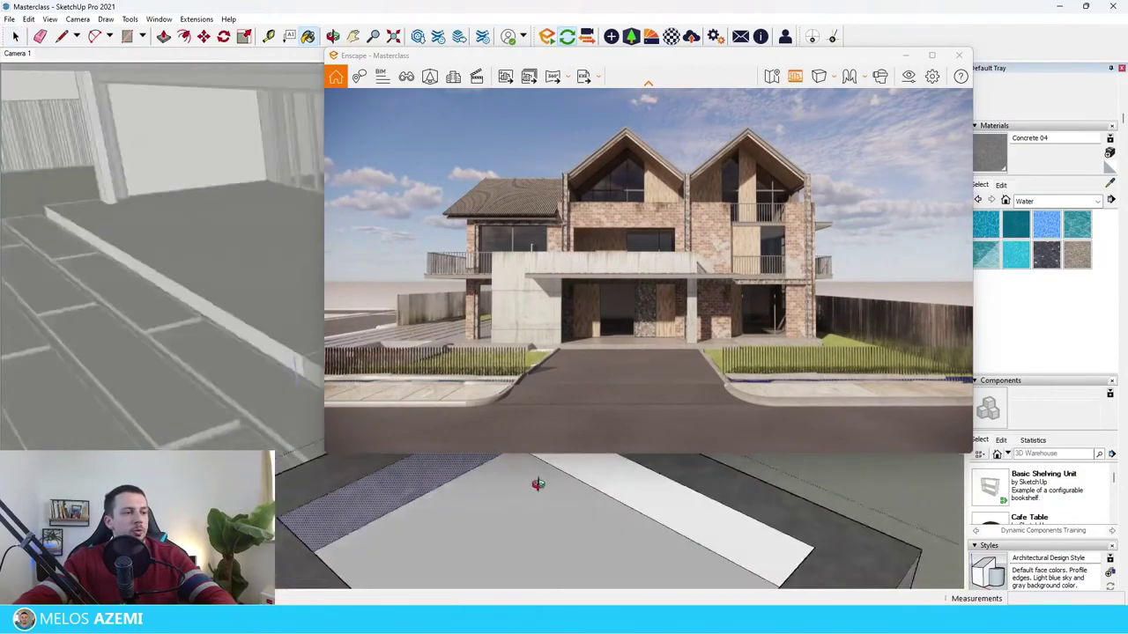
{"action": "left_click", "coordinate": [694, 501]}
{"action": "middle_click_drag", "start_coordinate": [694, 501], "coordinate": [861, 500]}
Open the group beside the square planter and paint its remaining white strip with Concrete 04
{"action": "key", "text": "space"}
{"action": "scroll", "coordinate": [320, 553], "scroll_direction": "down", "scroll_amount": 6}
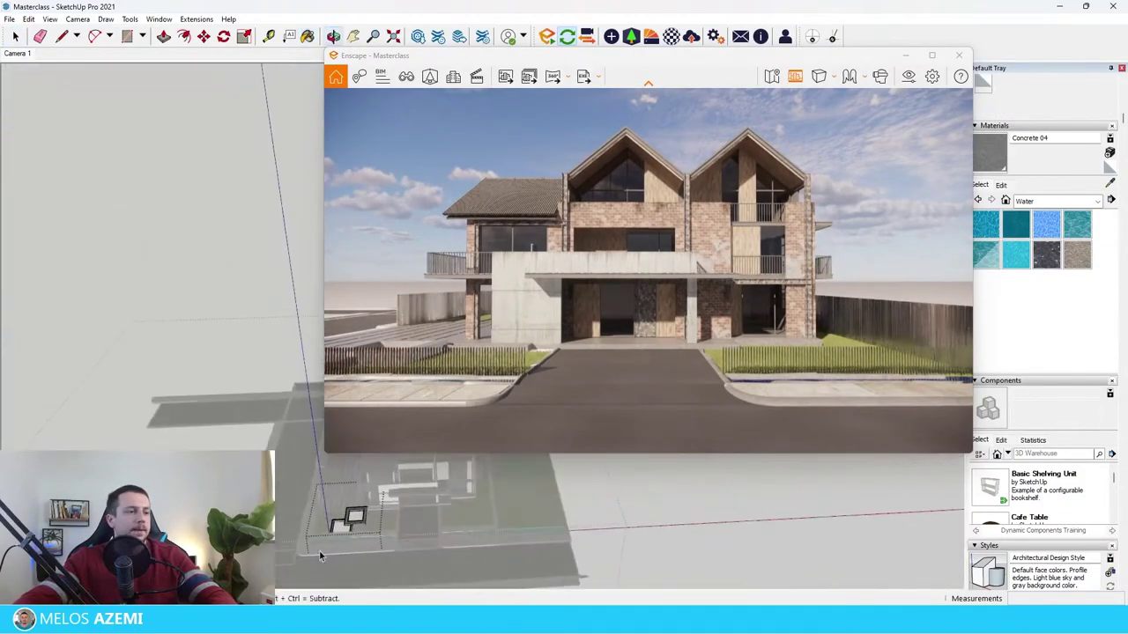
{"action": "scroll", "coordinate": [319, 550], "scroll_direction": "up", "scroll_amount": 8}
{"action": "double_click", "coordinate": [331, 568]}
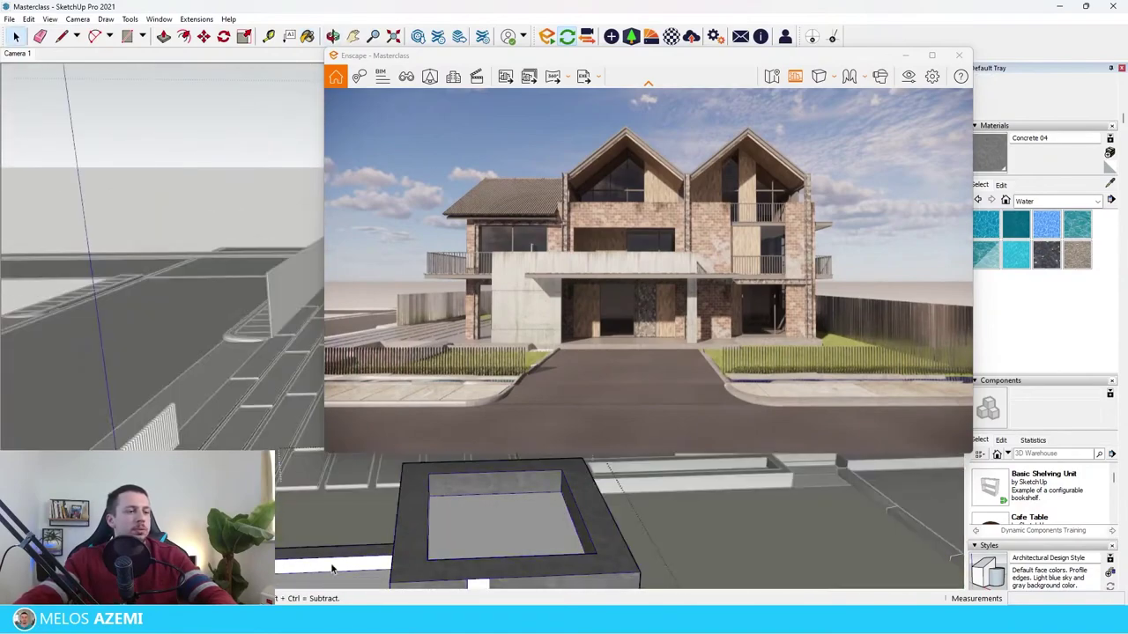
{"action": "triple_click", "coordinate": [337, 569]}
{"action": "left_click", "coordinate": [343, 569]}
{"action": "key", "text": "b"}
{"action": "left_click", "coordinate": [290, 572]}
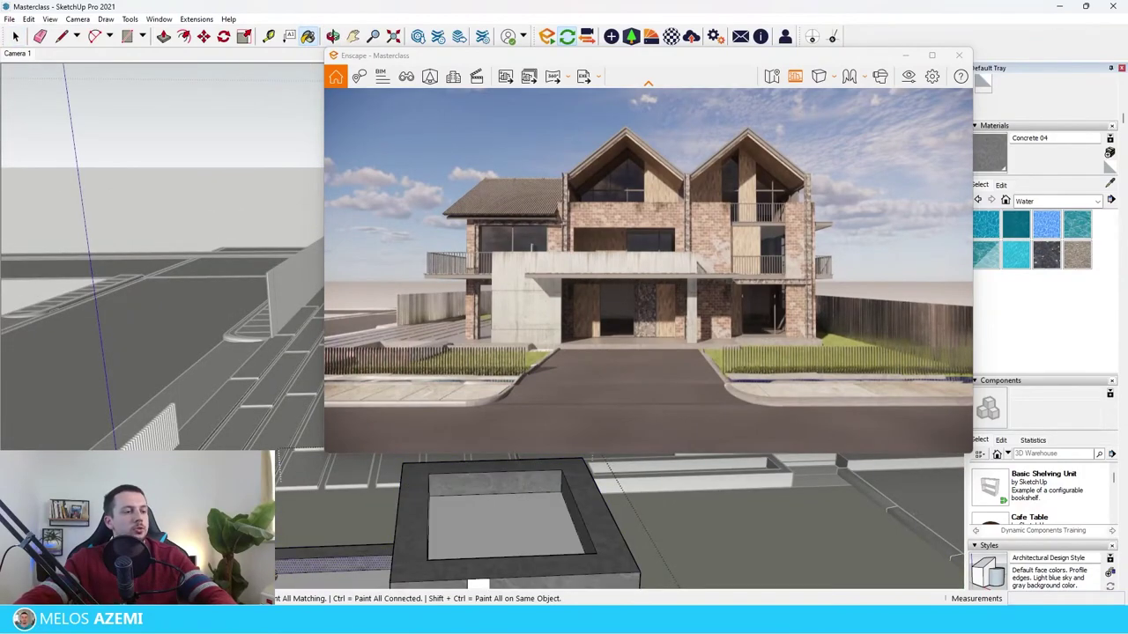
{"action": "key", "text": "space"}
{"action": "key", "text": "Escape"}
Sample the Concrete_Simple_G01_4m material from the entrance wall and open it in the Enscape Material Editor
{"action": "scroll", "coordinate": [295, 569], "scroll_direction": "down", "scroll_amount": 6}
{"action": "mouse_move", "coordinate": [145, 411]}
{"action": "middle_mouse_down"}
{"action": "mouse_move", "coordinate": [116, 388]}
{"action": "mouse_move", "coordinate": [166, 364]}
{"action": "middle_mouse_up"}
{"action": "scroll", "coordinate": [167, 363], "scroll_direction": "up", "scroll_amount": 8}
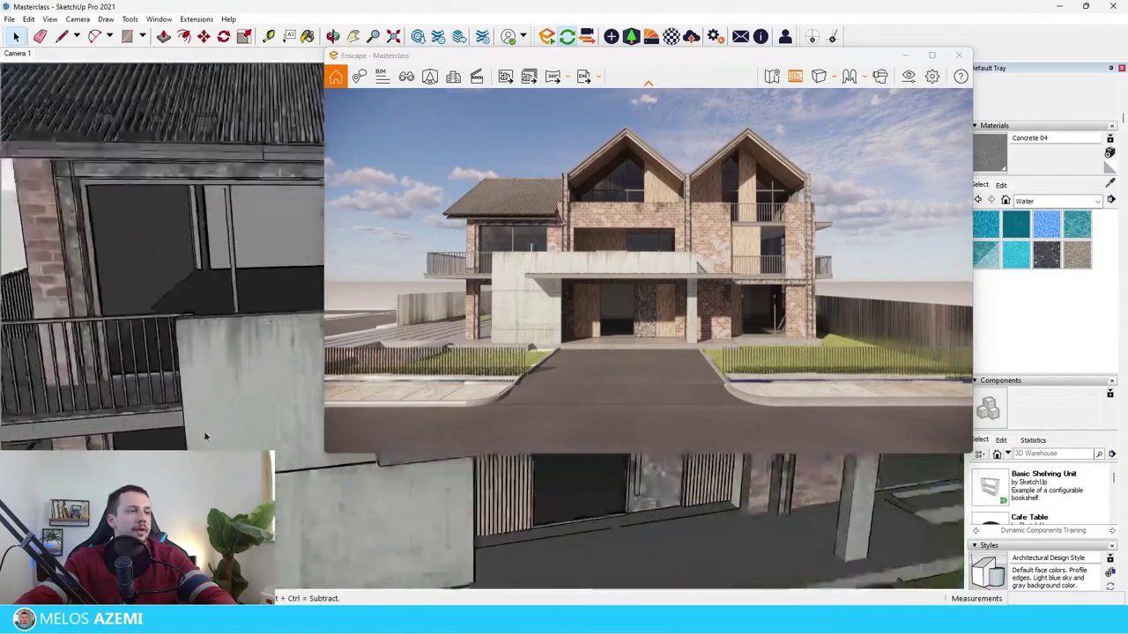
{"action": "key", "text": "b"}
{"action": "left_click", "coordinate": [207, 361], "text": "alt"}
{"action": "left_click", "coordinate": [671, 36]}
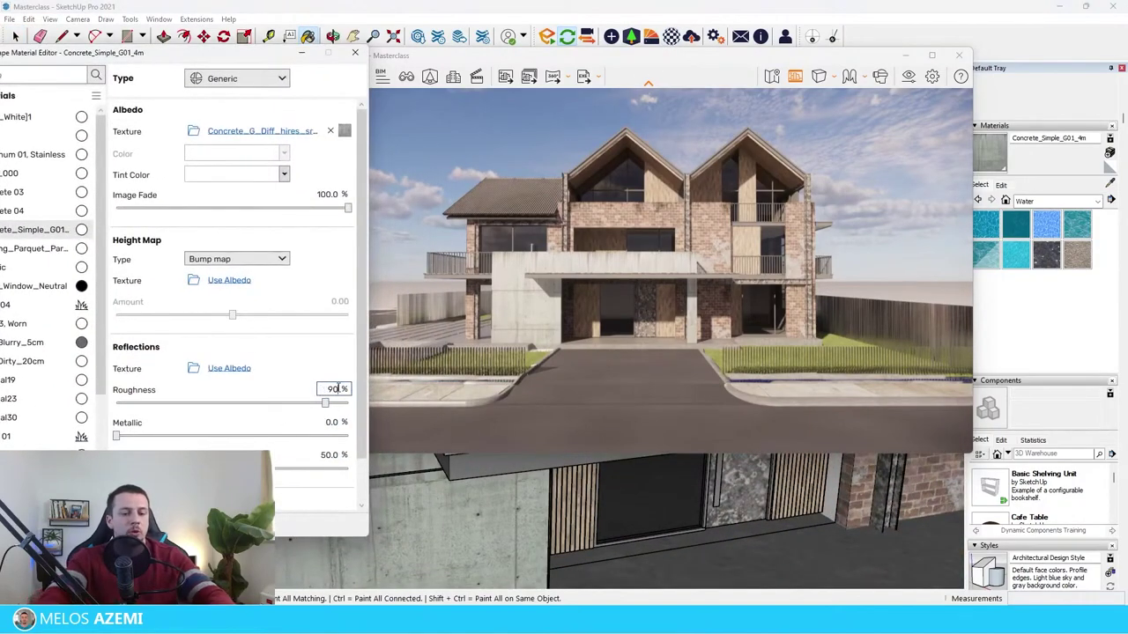
Set the entrance wall concrete's roughness to 40% and use its albedo as a bump map with an amount of 1.57
{"action": "key", "text": "Return"}
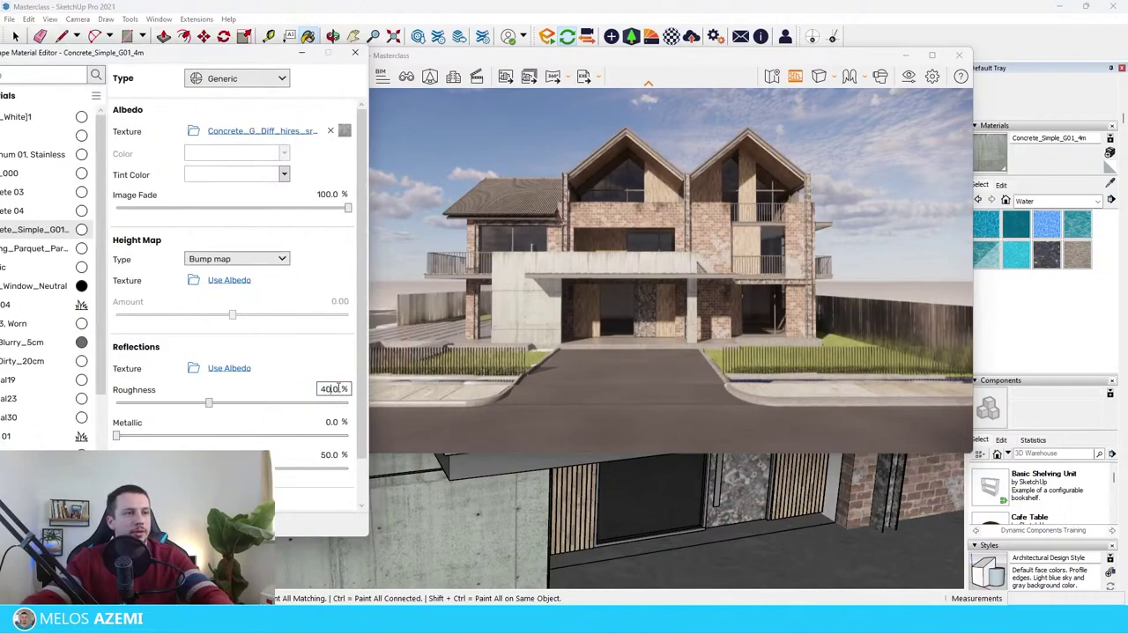
{"action": "left_click", "coordinate": [230, 282]}
{"action": "left_click_drag", "start_coordinate": [297, 319], "coordinate": [278, 315]}
Sample the brick wall's Generic material and bring the render up close to the brick beside the entrance
{"action": "scroll", "coordinate": [763, 520], "scroll_direction": "up", "scroll_amount": 5}
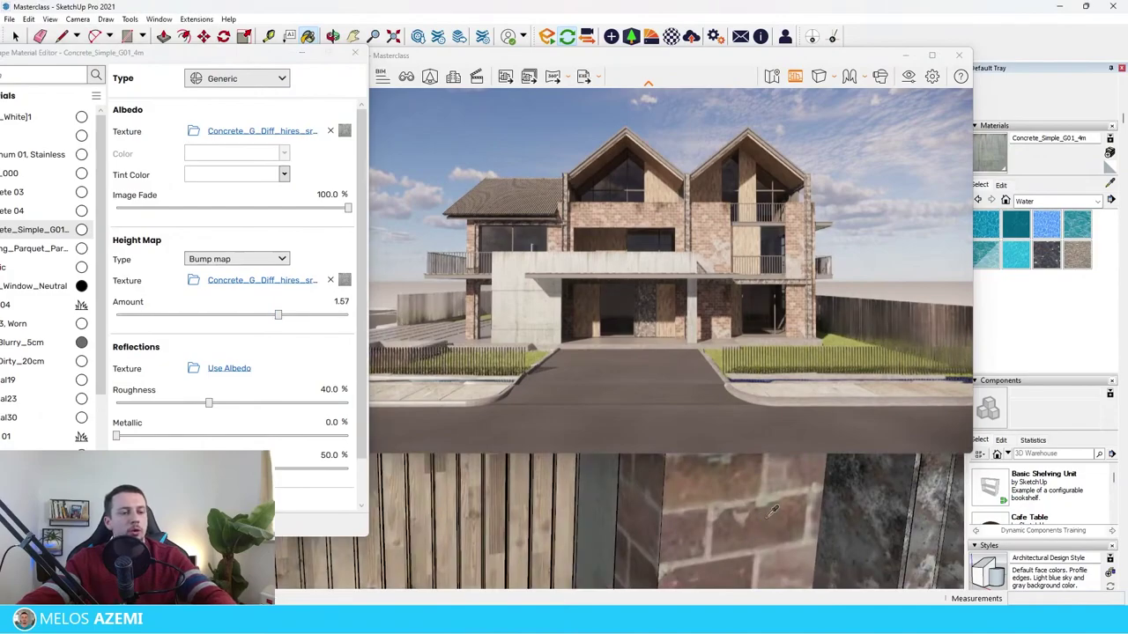
{"action": "left_click", "coordinate": [766, 527], "text": "alt"}
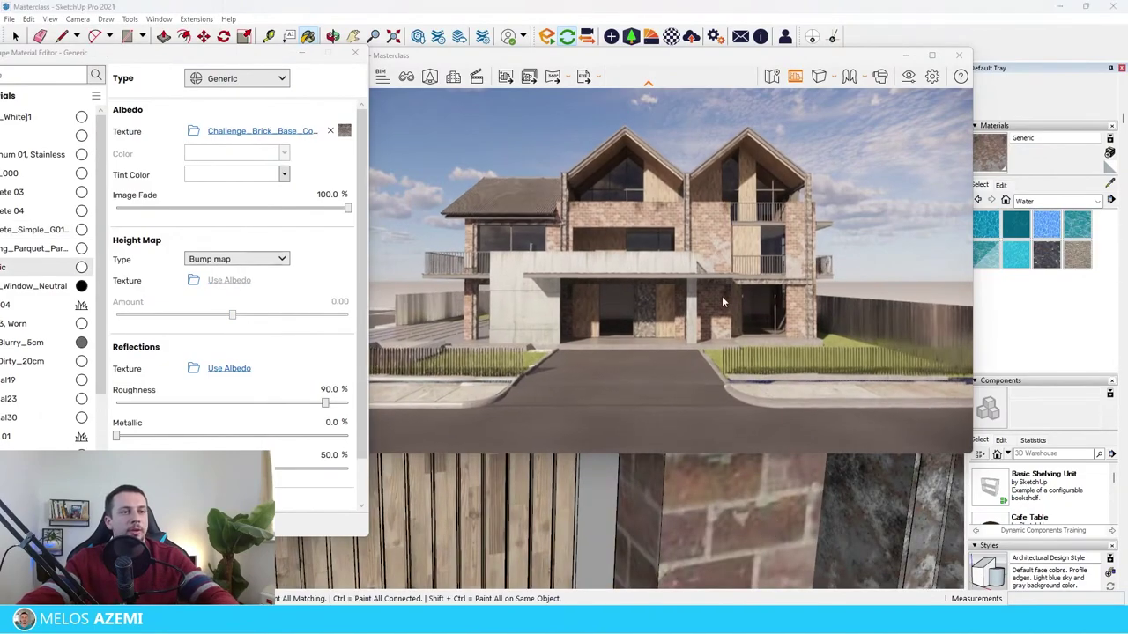
{"action": "scroll", "coordinate": [721, 296], "scroll_direction": "up", "scroll_amount": 5}
{"action": "right_click_drag", "start_coordinate": [722, 296], "coordinate": [723, 330]}
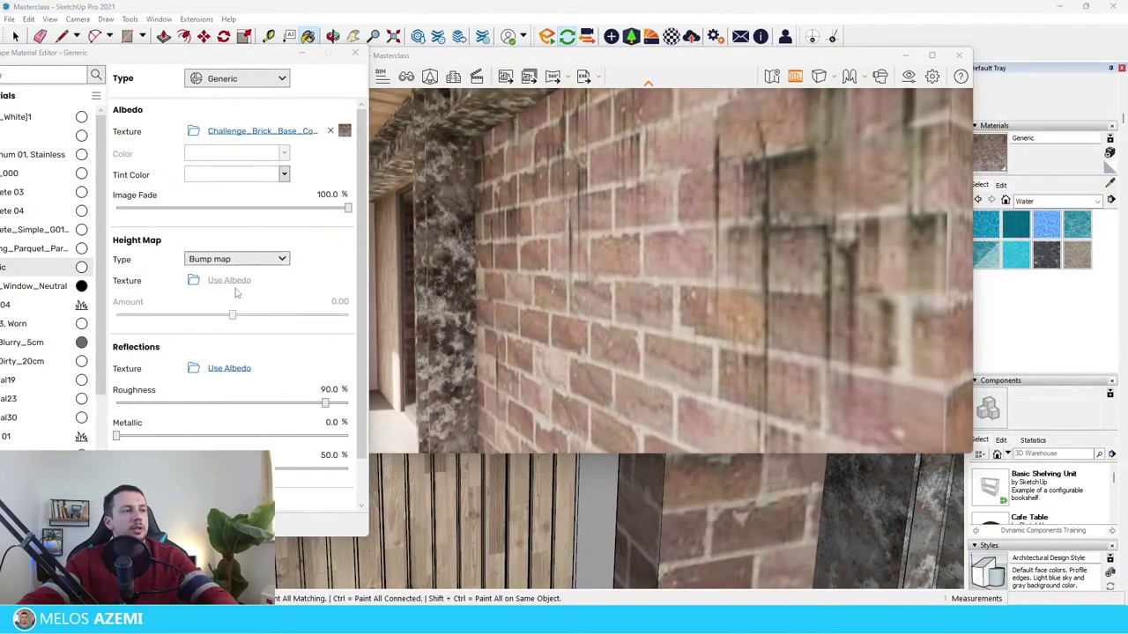
Try the displacement map height type on the brick material and look at its albedo texture
{"action": "left_click", "coordinate": [236, 259]}
{"action": "left_click", "coordinate": [255, 296]}
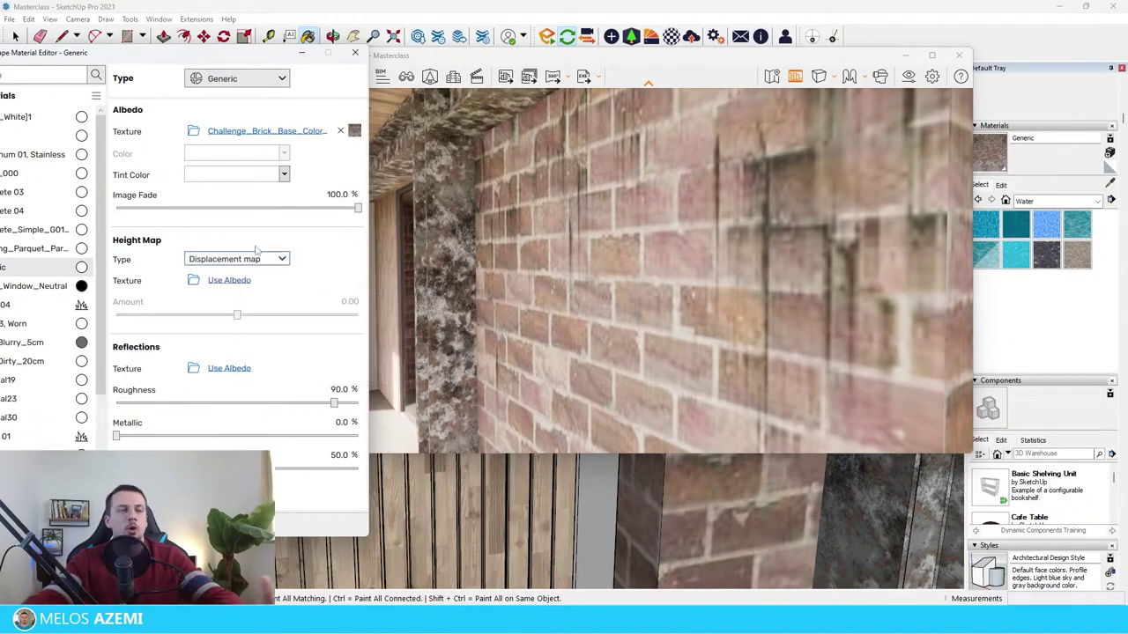
{"action": "left_click", "coordinate": [354, 130]}
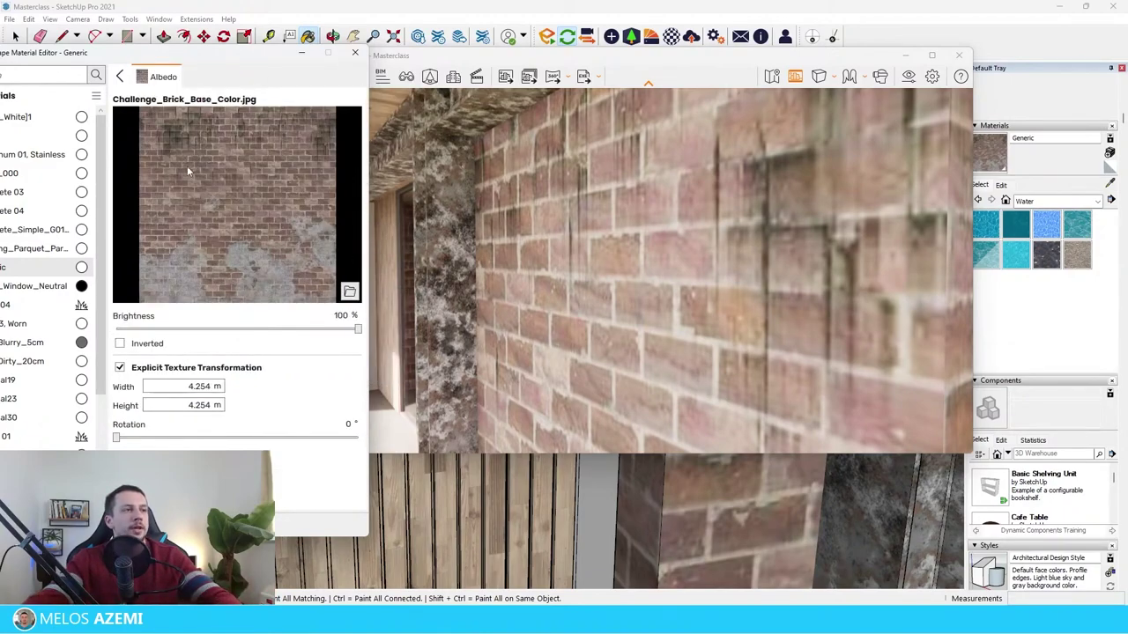
{"action": "left_click", "coordinate": [120, 77]}
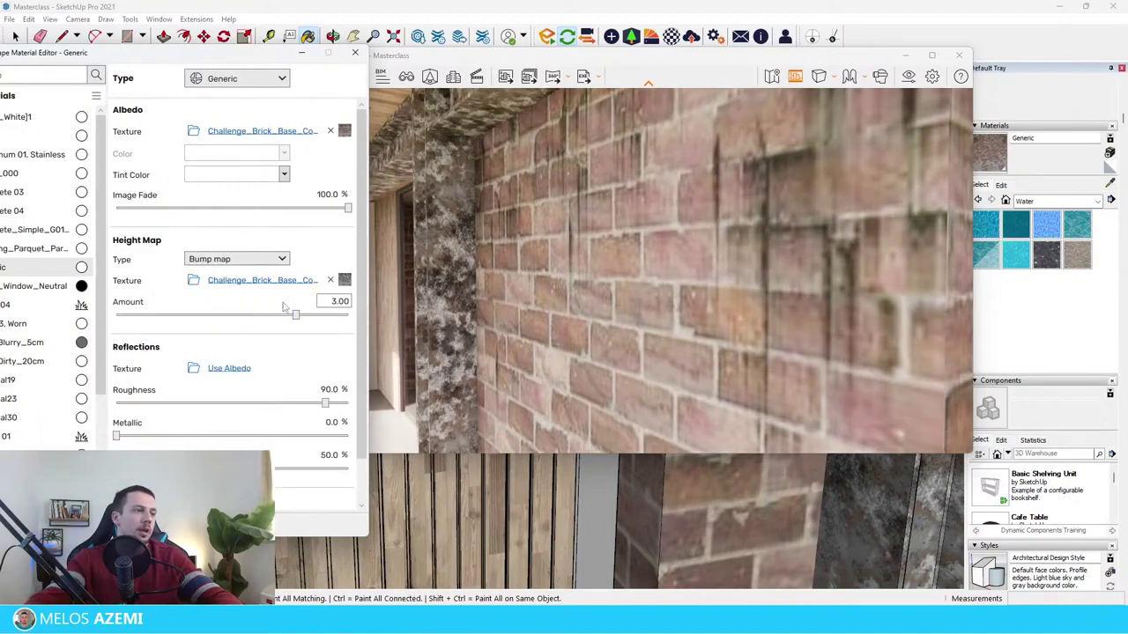
Use the brick's albedo as a bump map with an amount of 10, check the facade, and restore the front render view
{"action": "left_click_drag", "start_coordinate": [300, 323], "coordinate": [350, 324]}
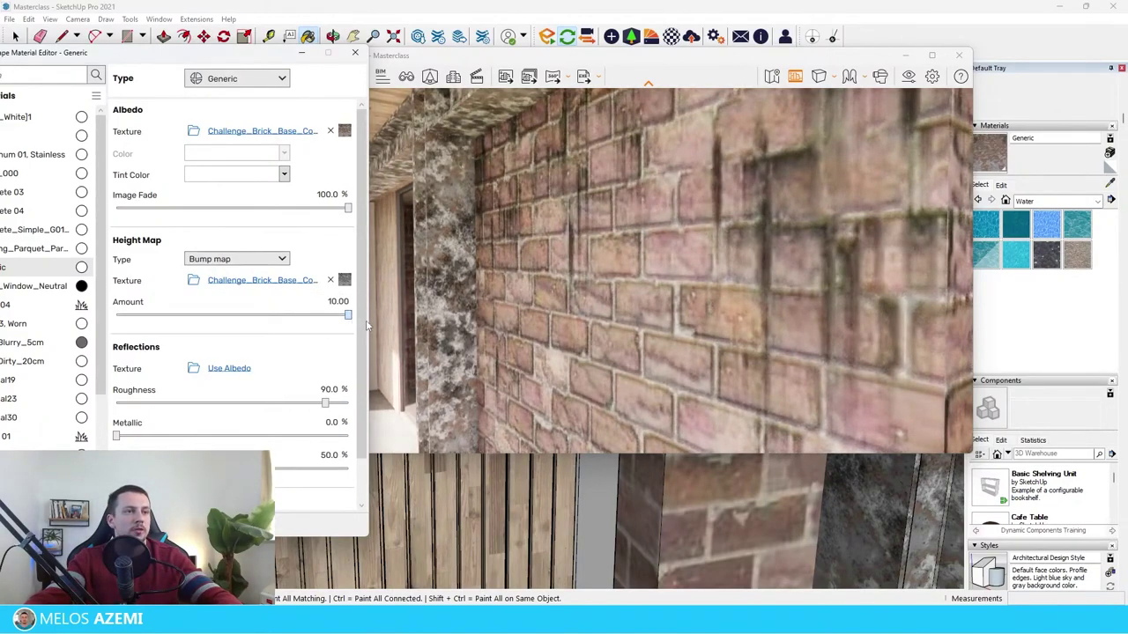
{"action": "scroll", "coordinate": [789, 334], "scroll_direction": "down", "scroll_amount": 10}
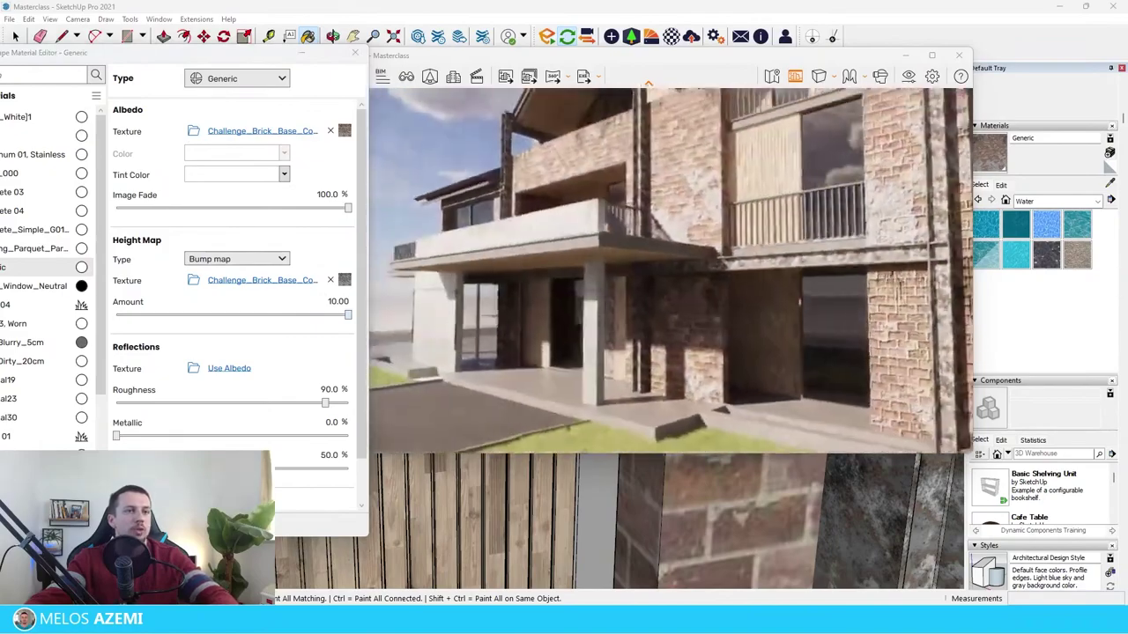
{"action": "scroll", "coordinate": [672, 271], "scroll_direction": "down", "scroll_amount": 4}
{"action": "scroll", "coordinate": [671, 270], "scroll_direction": "up", "scroll_amount": 2}
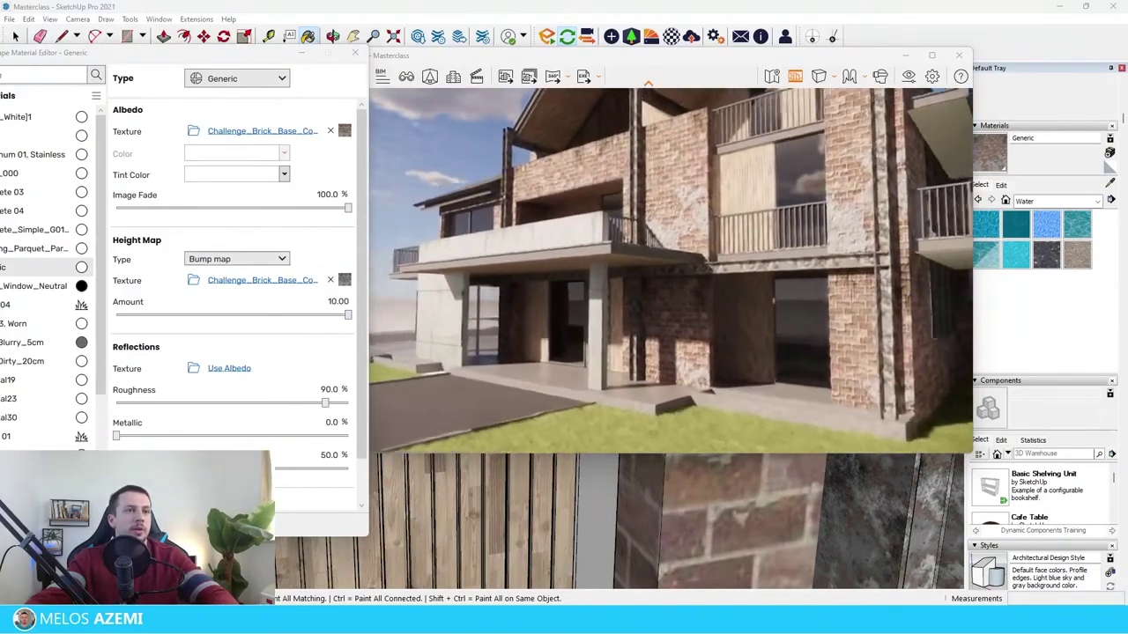
{"action": "right_click_drag", "start_coordinate": [672, 271], "coordinate": [585, 183]}
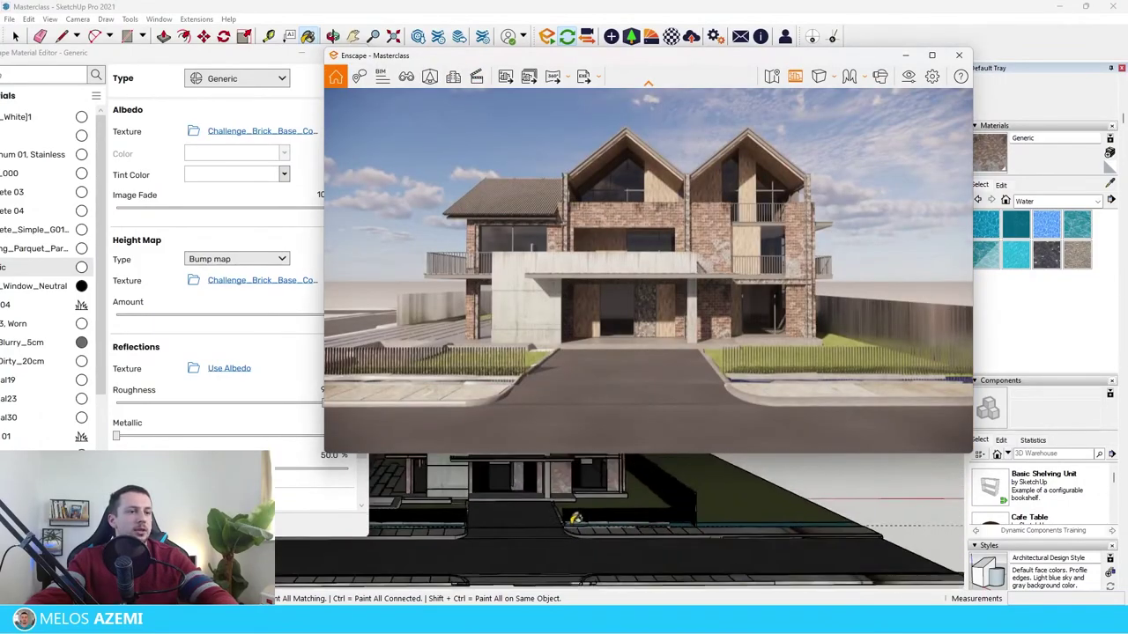
Sample the Glass_Window_Neutral material from the ground-floor glazing and bring up its settings in the material editor
{"action": "scroll", "coordinate": [523, 488], "scroll_direction": "up", "scroll_amount": 6}
{"action": "left_click", "coordinate": [506, 511], "text": "alt"}
{"action": "scroll", "coordinate": [480, 535], "scroll_direction": "down", "scroll_amount": 3}
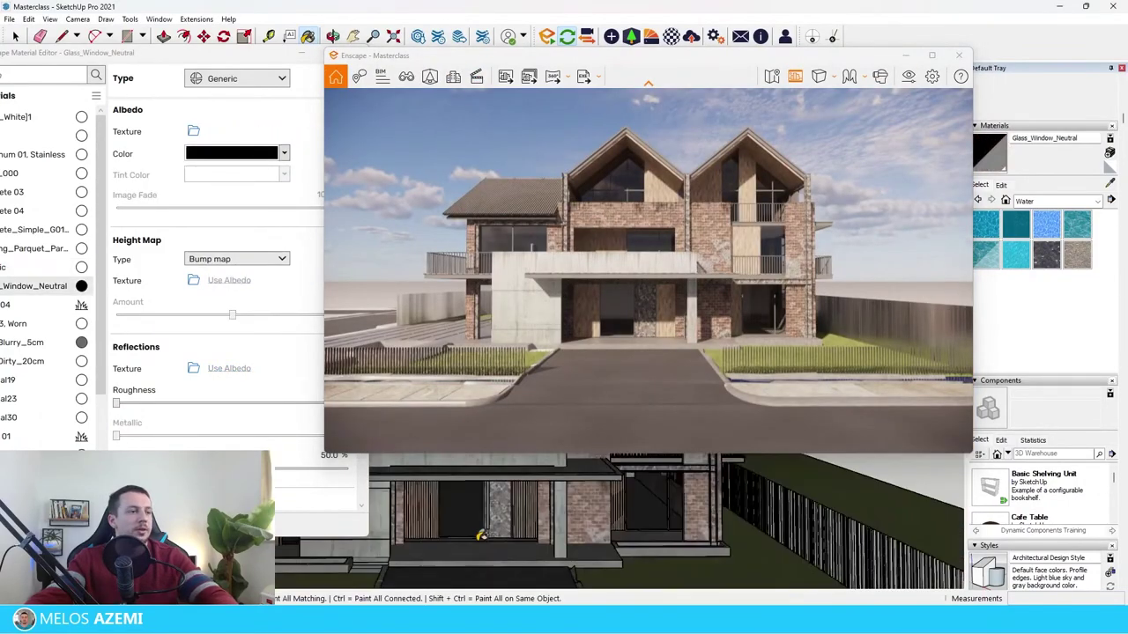
{"action": "left_click", "coordinate": [286, 498]}
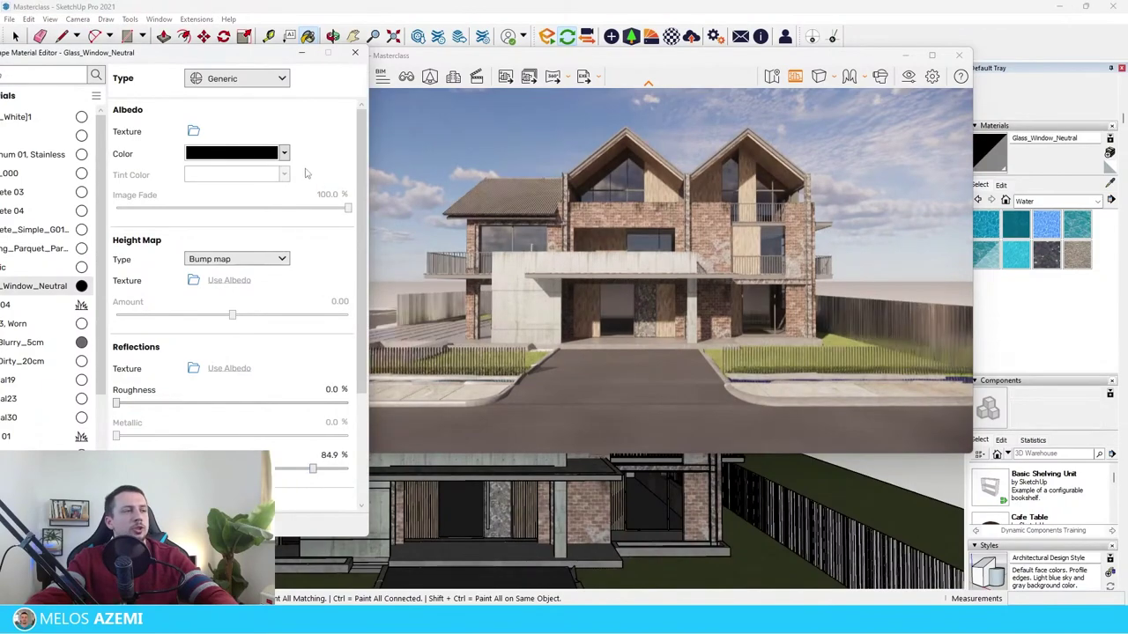
Change the window glass color to grey and set its specular value to about 87.3%
{"action": "left_click", "coordinate": [269, 156]}
{"action": "left_click", "coordinate": [234, 210]}
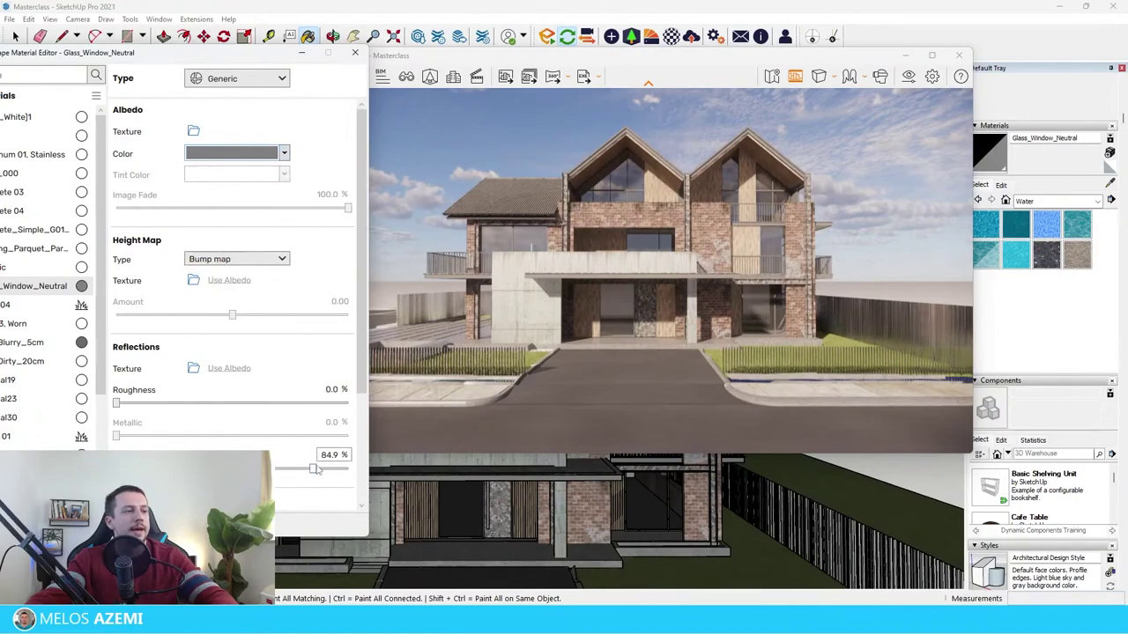
{"action": "left_click_drag", "start_coordinate": [315, 470], "coordinate": [412, 504]}
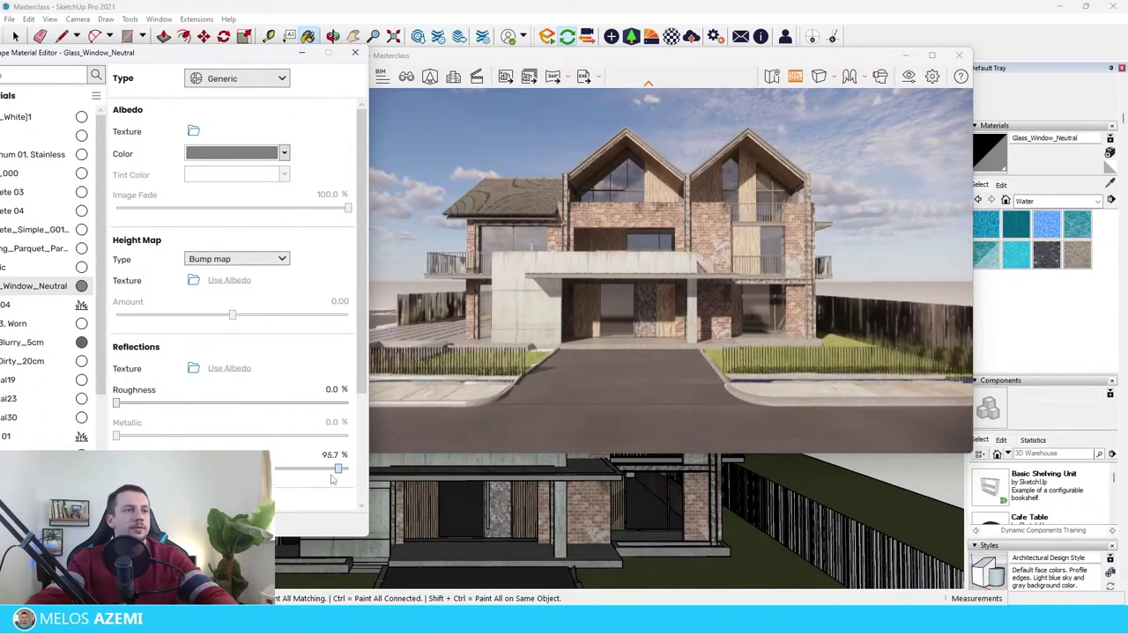
{"action": "left_click_drag", "start_coordinate": [348, 467], "coordinate": [320, 480]}
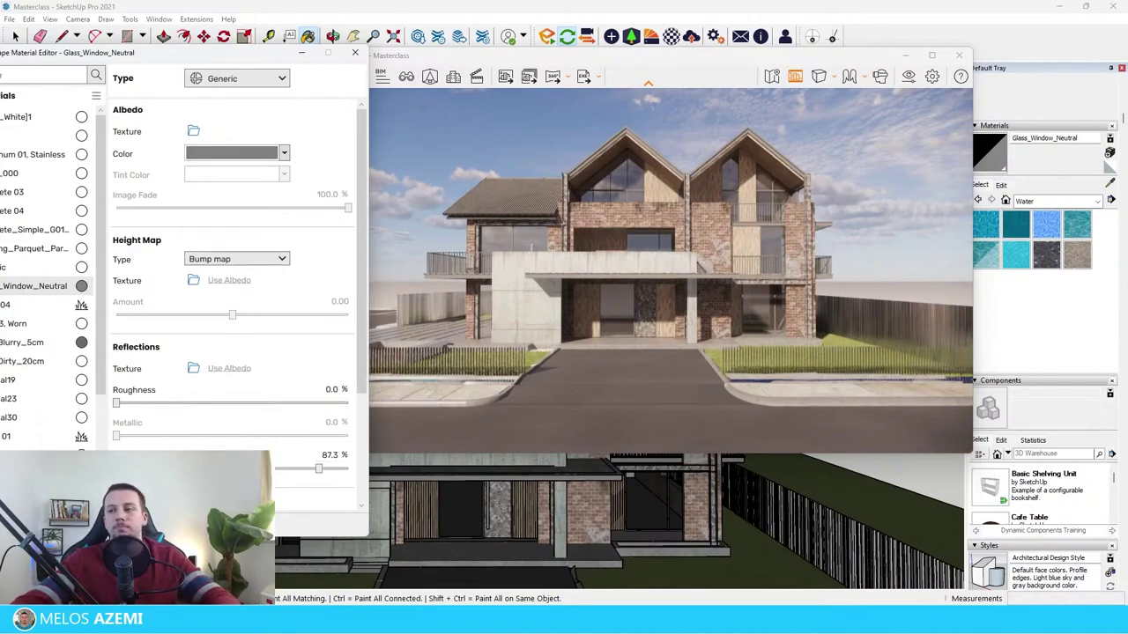
Sample the timber cladding's Flooring_Parquet_Parallel_G01_120cm material and set its roughness to 40%
{"action": "scroll", "coordinate": [624, 559], "scroll_direction": "down", "scroll_amount": 10}
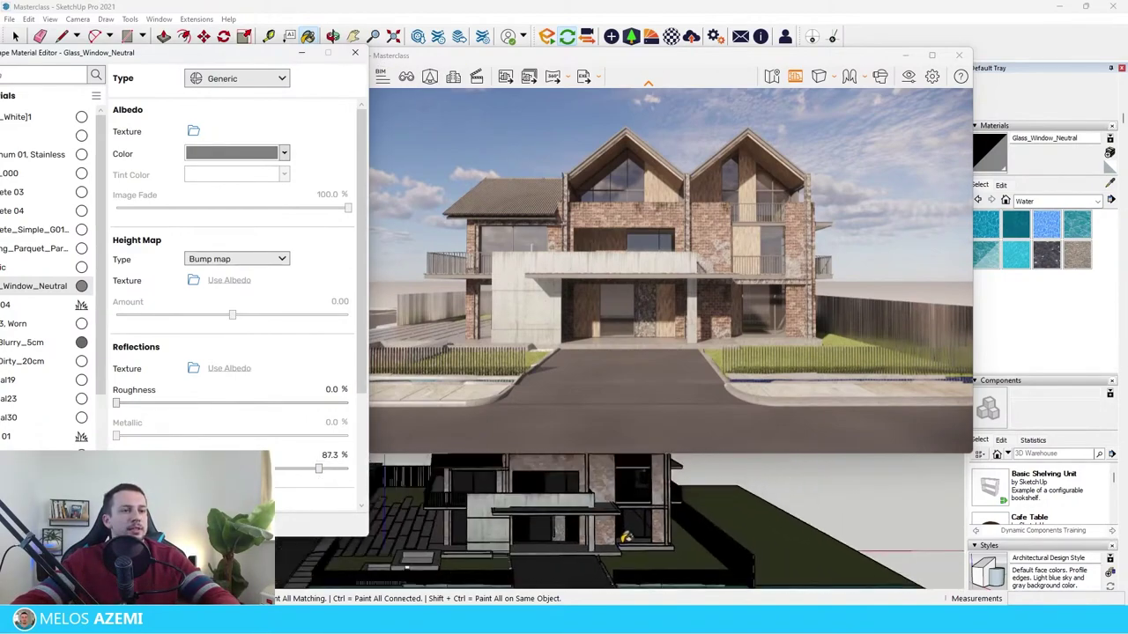
{"action": "middle_click_drag", "start_coordinate": [625, 538], "coordinate": [642, 518]}
{"action": "scroll", "coordinate": [643, 518], "scroll_direction": "up", "scroll_amount": 10}
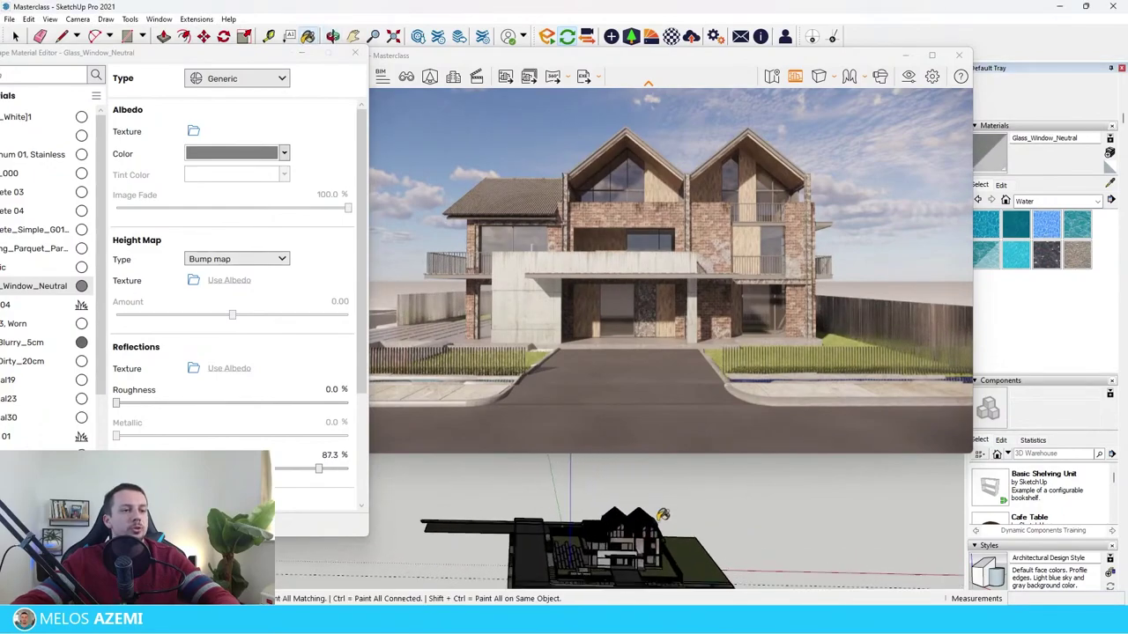
{"action": "scroll", "coordinate": [622, 459], "scroll_direction": "up", "scroll_amount": 5}
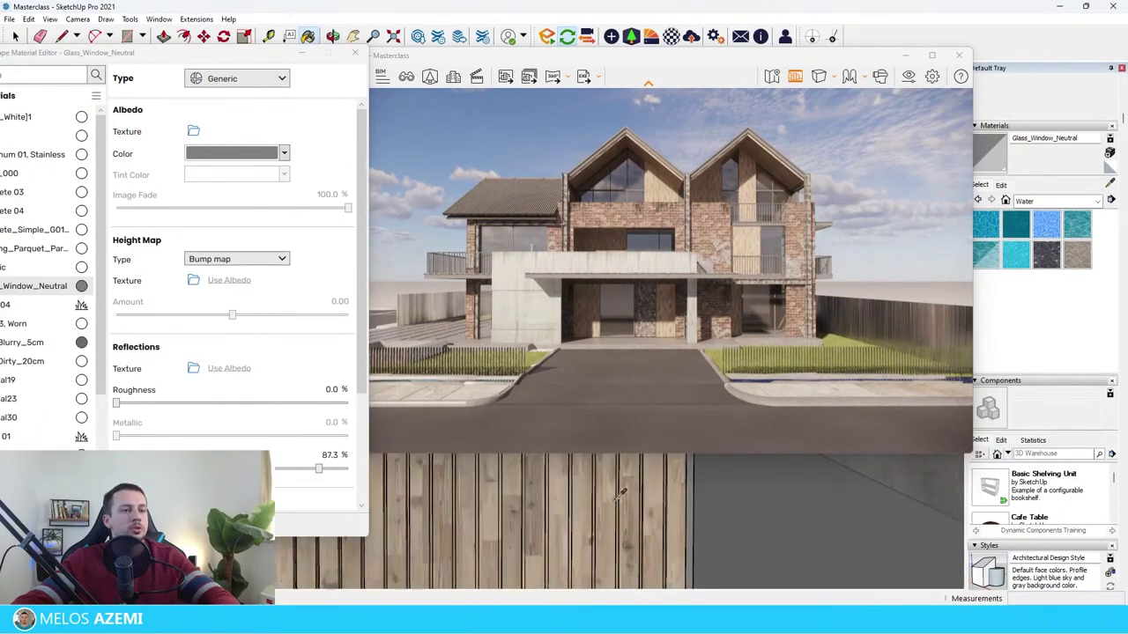
{"action": "left_click", "coordinate": [581, 494], "text": "alt"}
{"action": "left_click", "coordinate": [331, 389]}
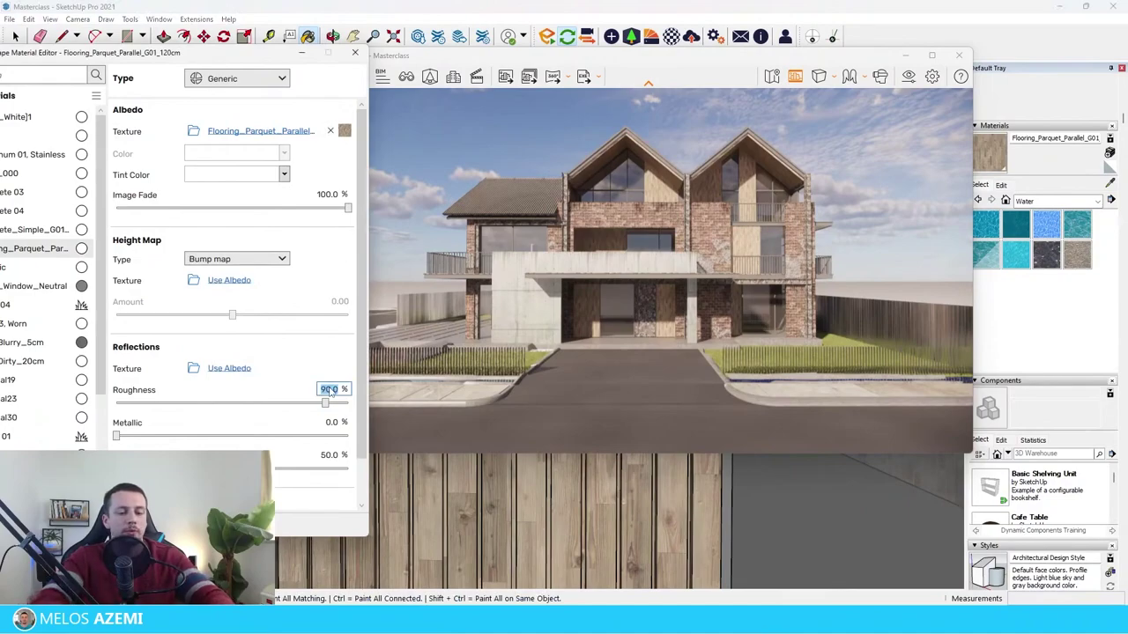
{"action": "type", "text": "40"}
{"action": "key", "text": "Return"}
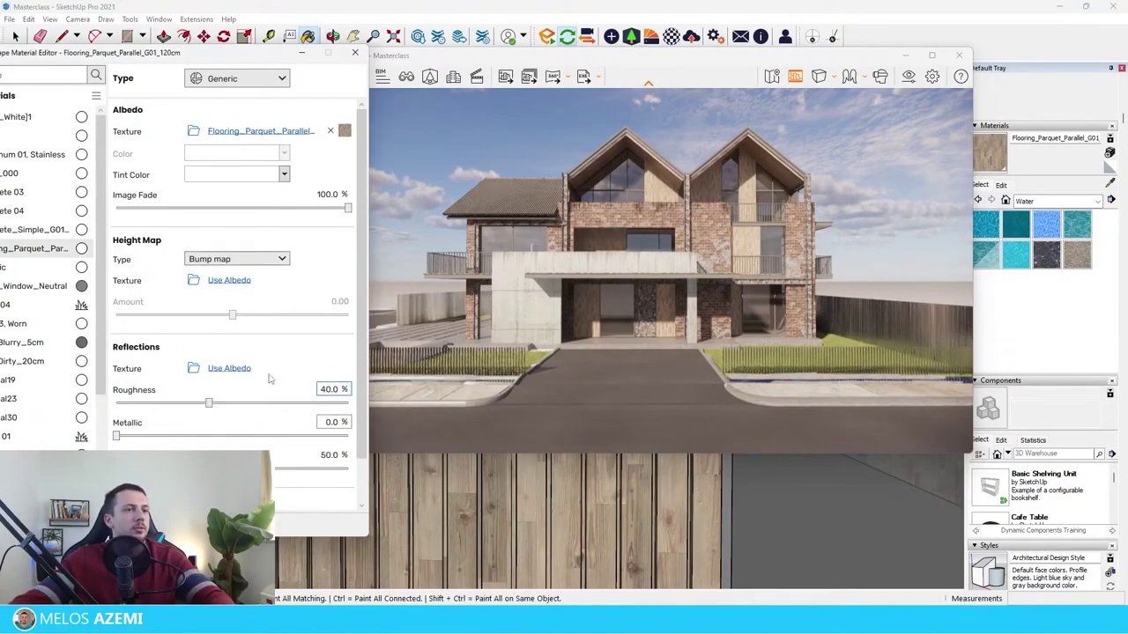
Use the timber cladding's albedo as a bump map with an amount of 1.50
{"action": "left_click", "coordinate": [229, 280]}
{"action": "left_click_drag", "start_coordinate": [232, 315], "coordinate": [296, 317]}
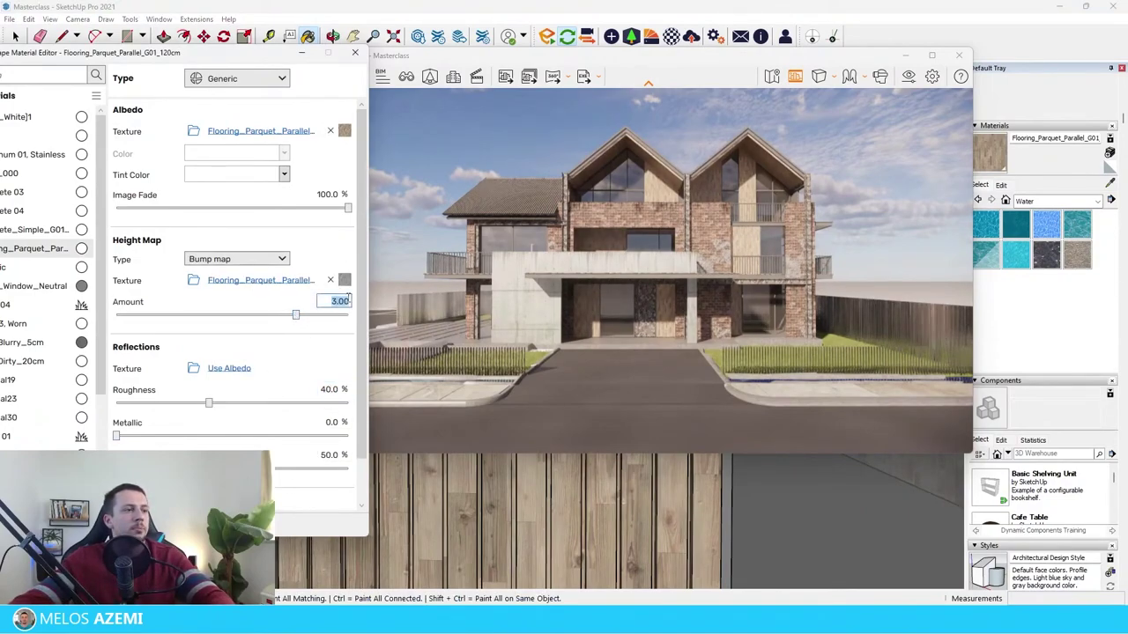
{"action": "key", "text": "Return"}
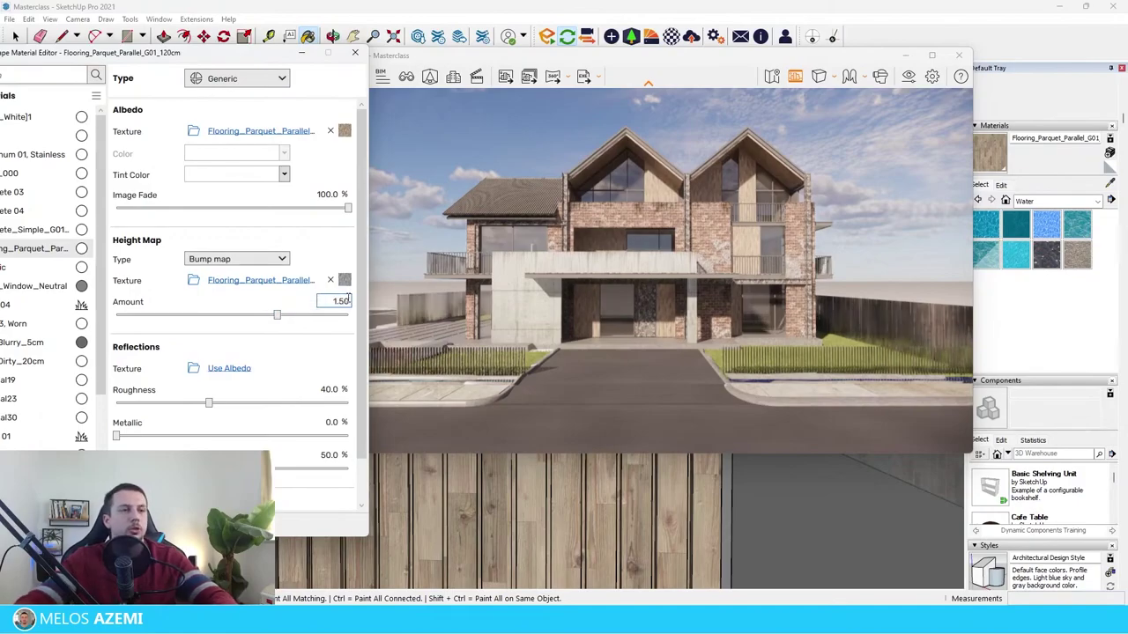
Examine the timber cladding's surface up close in the render, followed by the brick and timber facade around the balconies
{"action": "scroll", "coordinate": [665, 193], "scroll_direction": "up", "scroll_amount": 3}
{"action": "scroll", "coordinate": [664, 194], "scroll_direction": "up", "scroll_amount": 5}
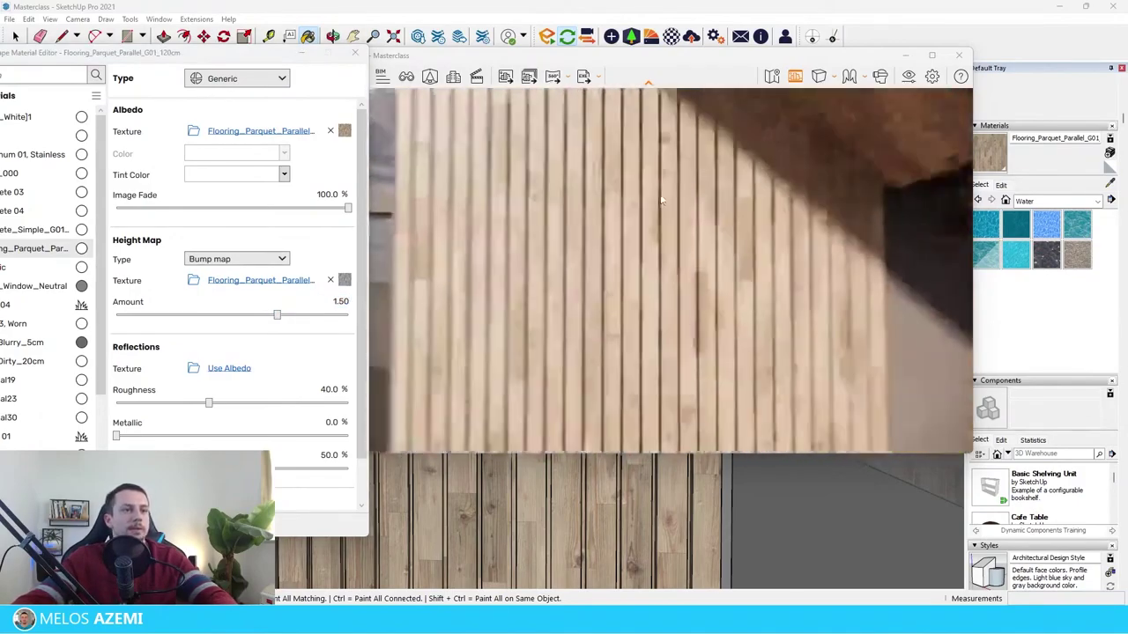
{"action": "right_click_drag", "start_coordinate": [664, 193], "coordinate": [546, 203]}
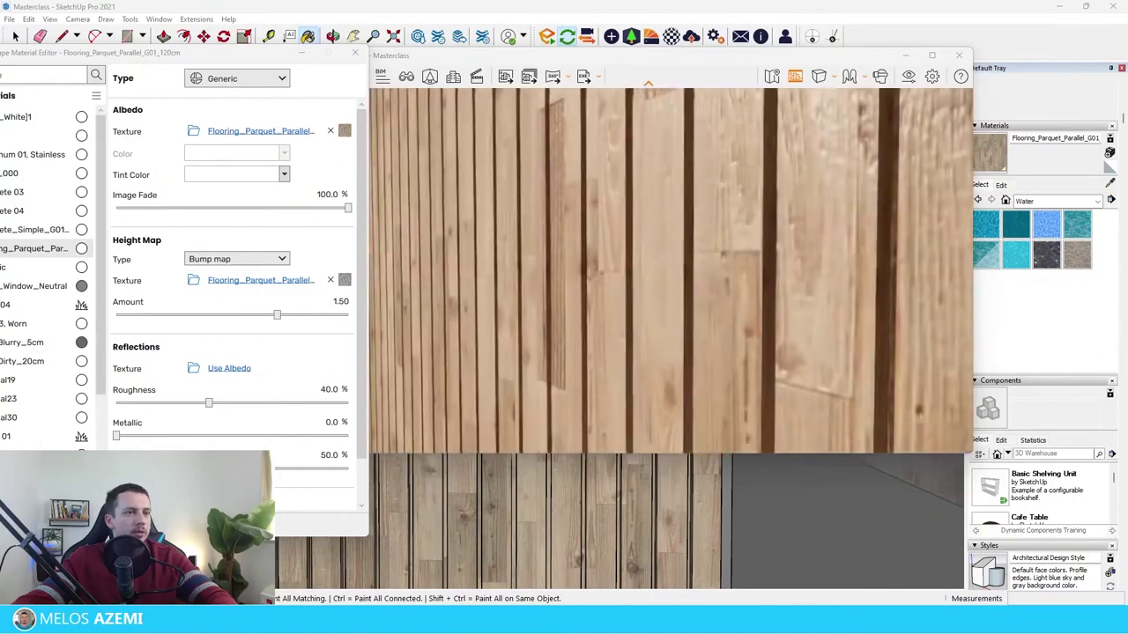
{"action": "scroll", "coordinate": [670, 270], "scroll_direction": "down", "scroll_amount": 5}
{"action": "scroll", "coordinate": [669, 270], "scroll_direction": "down", "scroll_amount": 5}
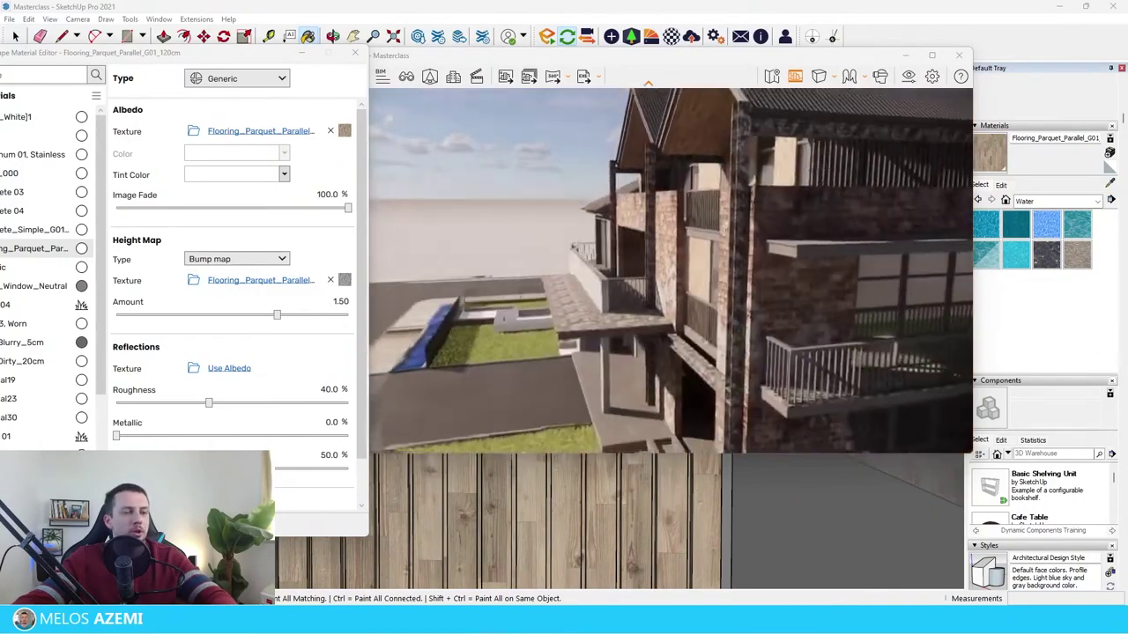
{"action": "right_click_drag", "start_coordinate": [670, 271], "coordinate": [793, 270]}
{"action": "scroll", "coordinate": [641, 238], "scroll_direction": "up", "scroll_amount": 5}
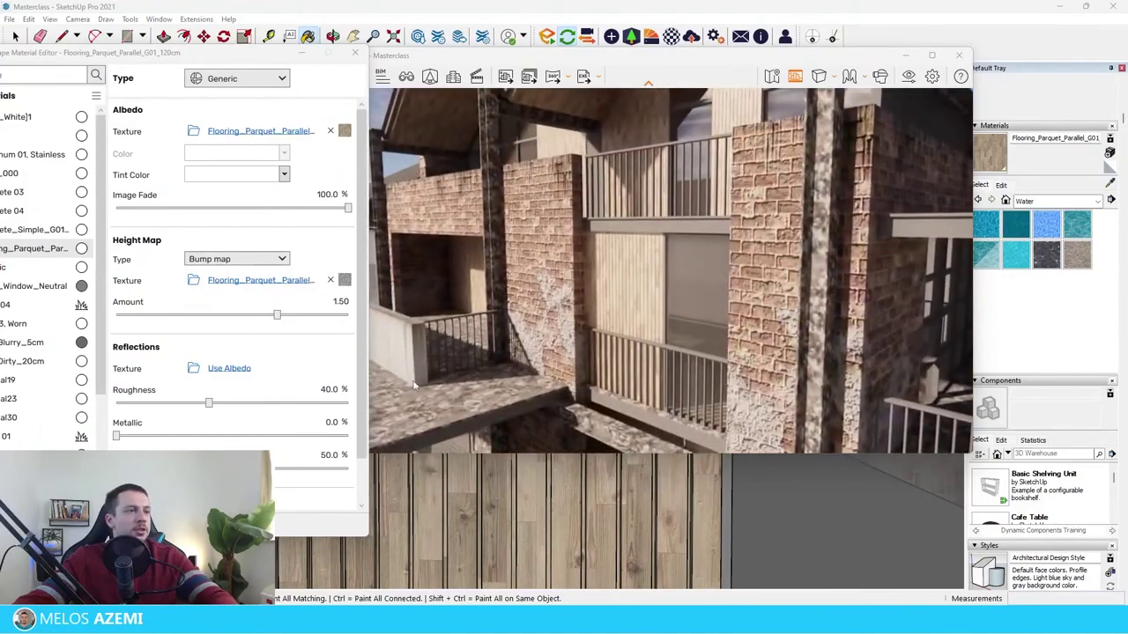
Sample the Iron_Dirty_20cm material from the column on the brick wall and set its metallic value to 100%
{"action": "scroll", "coordinate": [701, 575], "scroll_direction": "down", "scroll_amount": 10}
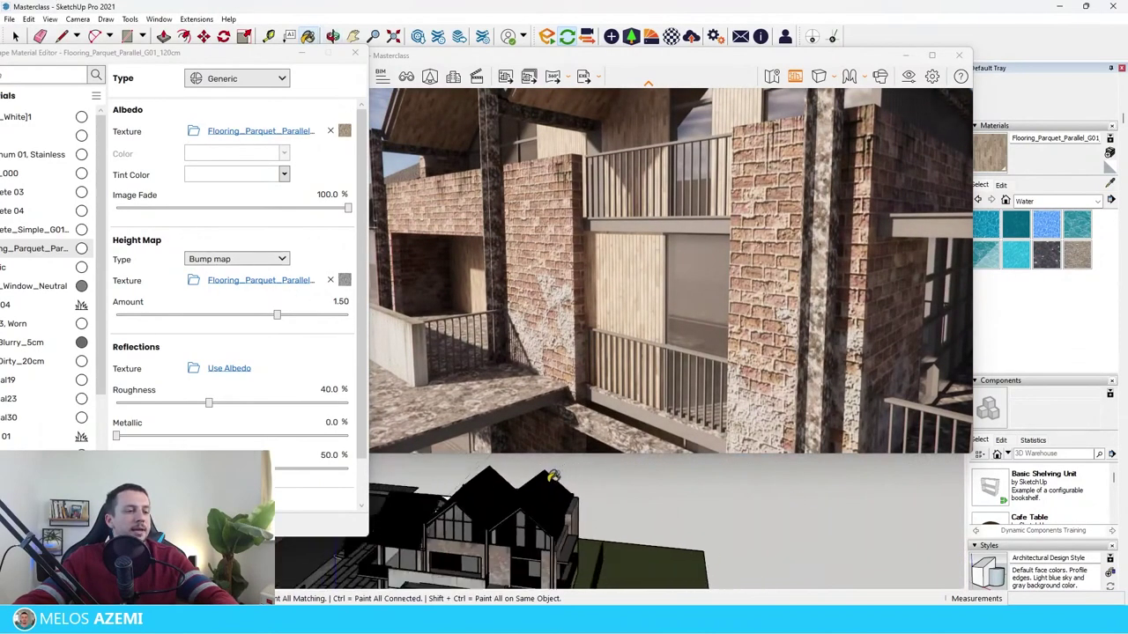
{"action": "scroll", "coordinate": [493, 544], "scroll_direction": "up", "scroll_amount": 10}
{"action": "left_click", "coordinate": [592, 520], "text": "alt"}
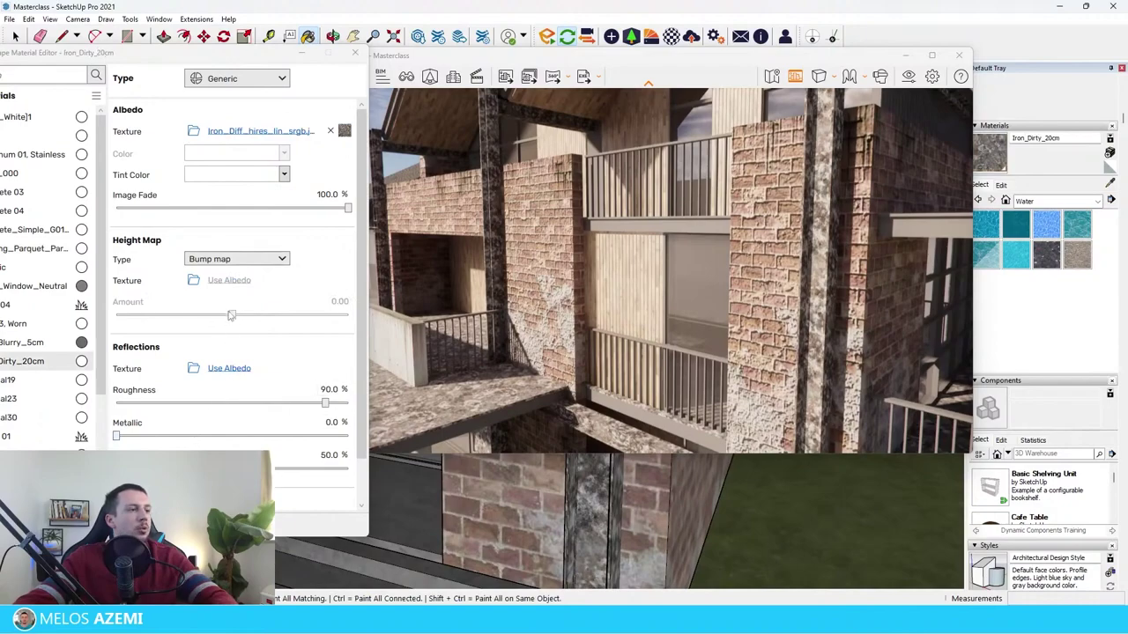
{"action": "double_click", "coordinate": [331, 422]}
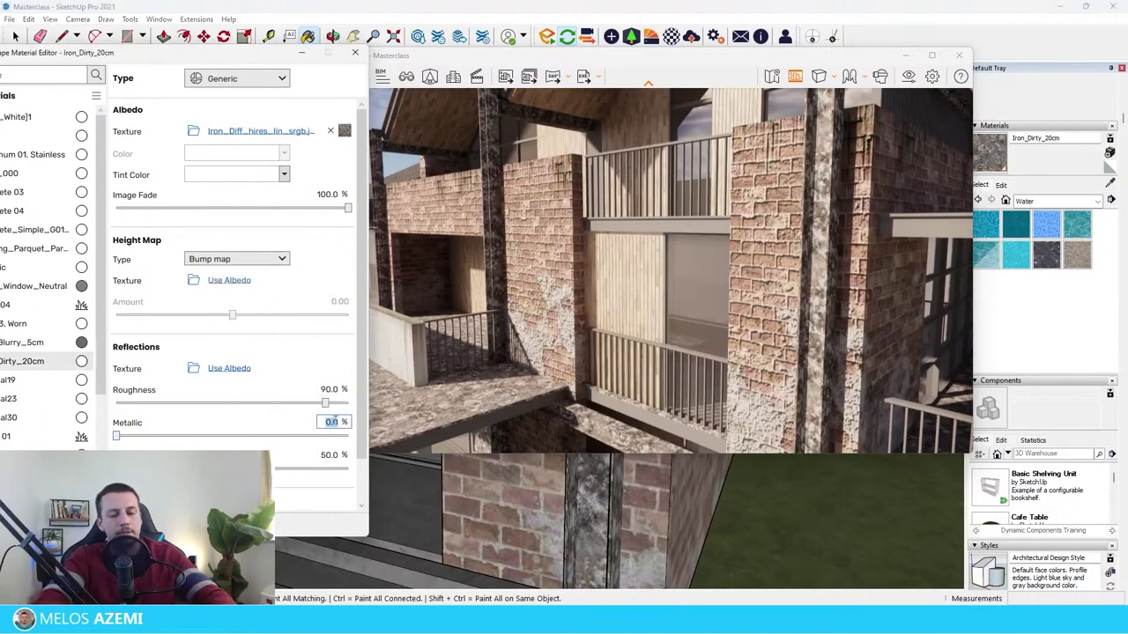
{"action": "key", "text": "Return"}
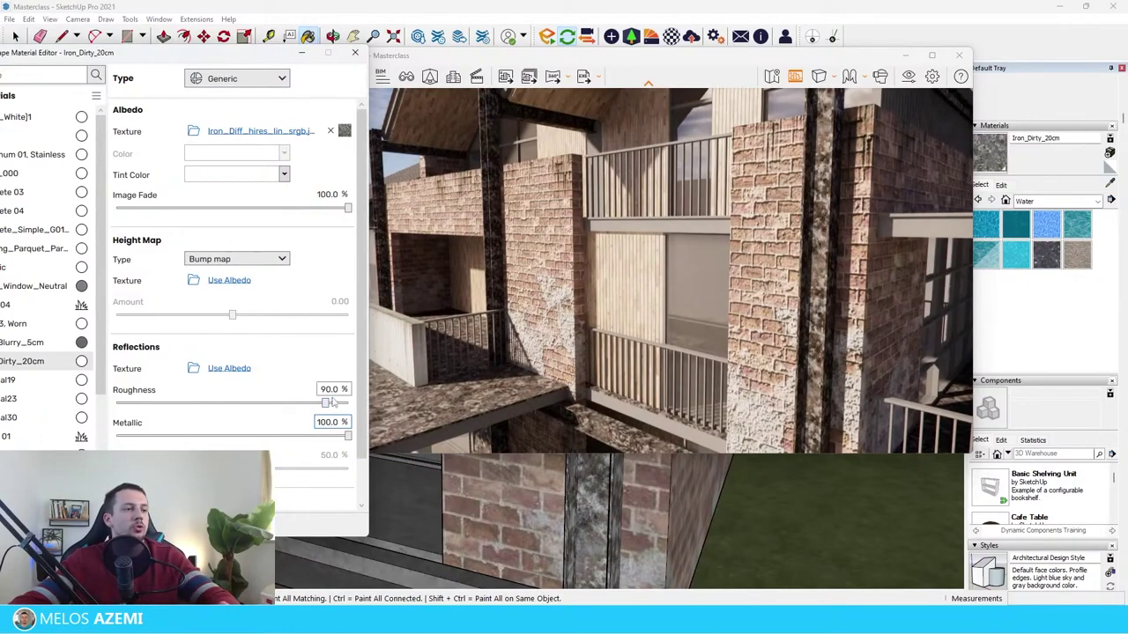
Set Iron_Dirty_20cm's roughness to 30% and check the iron columns and canopy in the render
{"action": "double_click", "coordinate": [330, 389]}
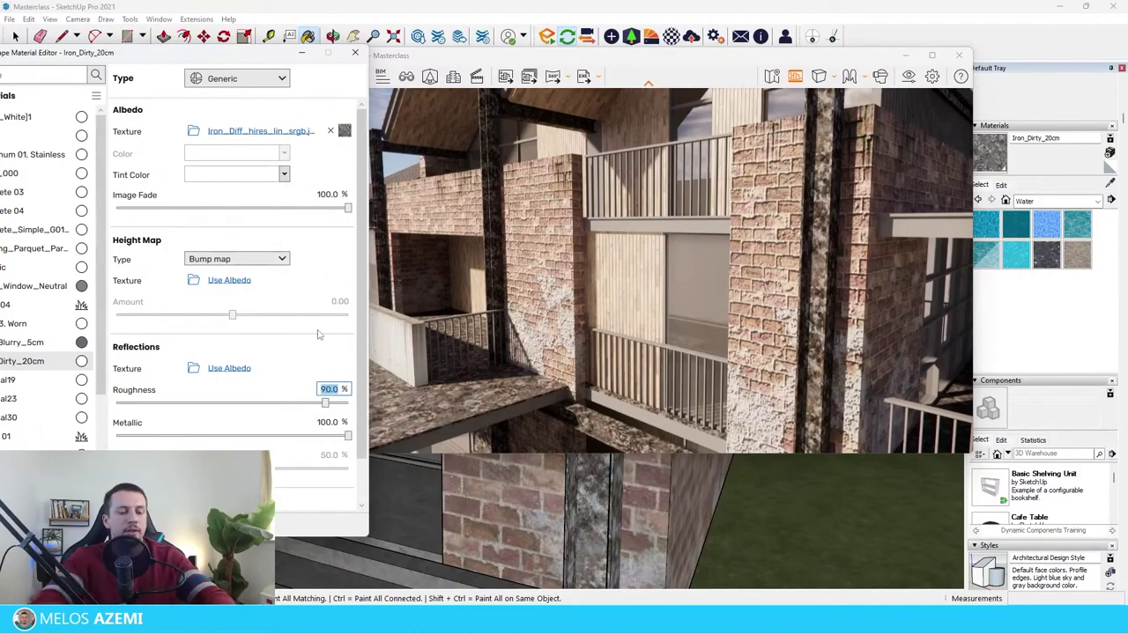
{"action": "type", "text": "30"}
{"action": "key", "text": "Return"}
{"action": "scroll", "coordinate": [670, 270], "scroll_direction": "down", "scroll_amount": 5}
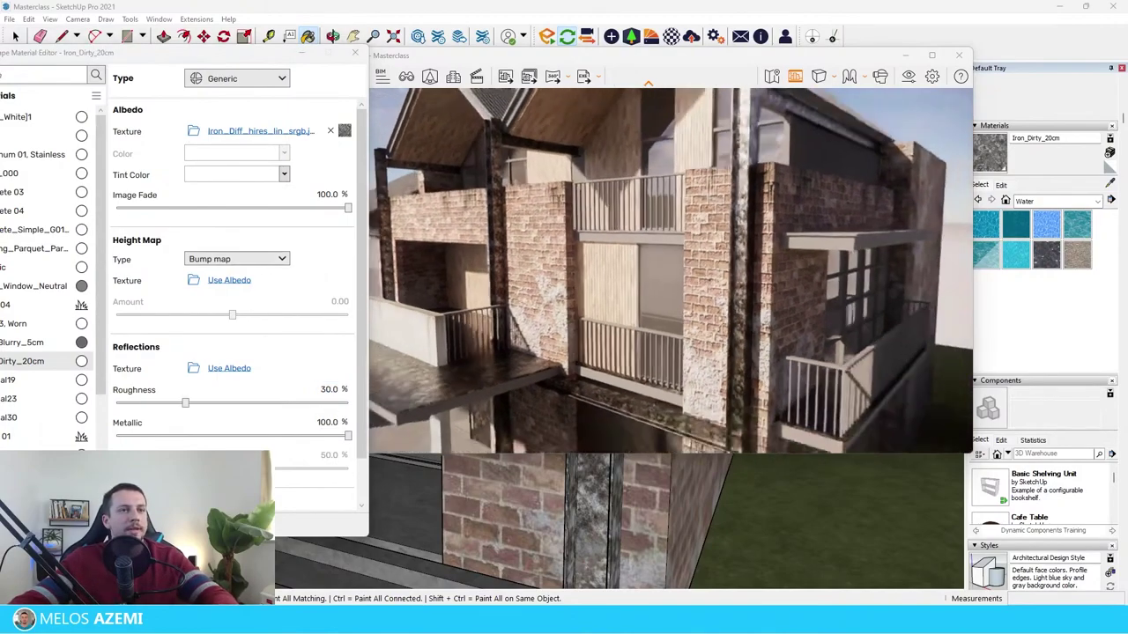
Lower Iron_Dirty_20cm's image fade to 58.7% and give it a grey tint color
{"action": "scroll", "coordinate": [671, 270], "scroll_direction": "up", "scroll_amount": 3}
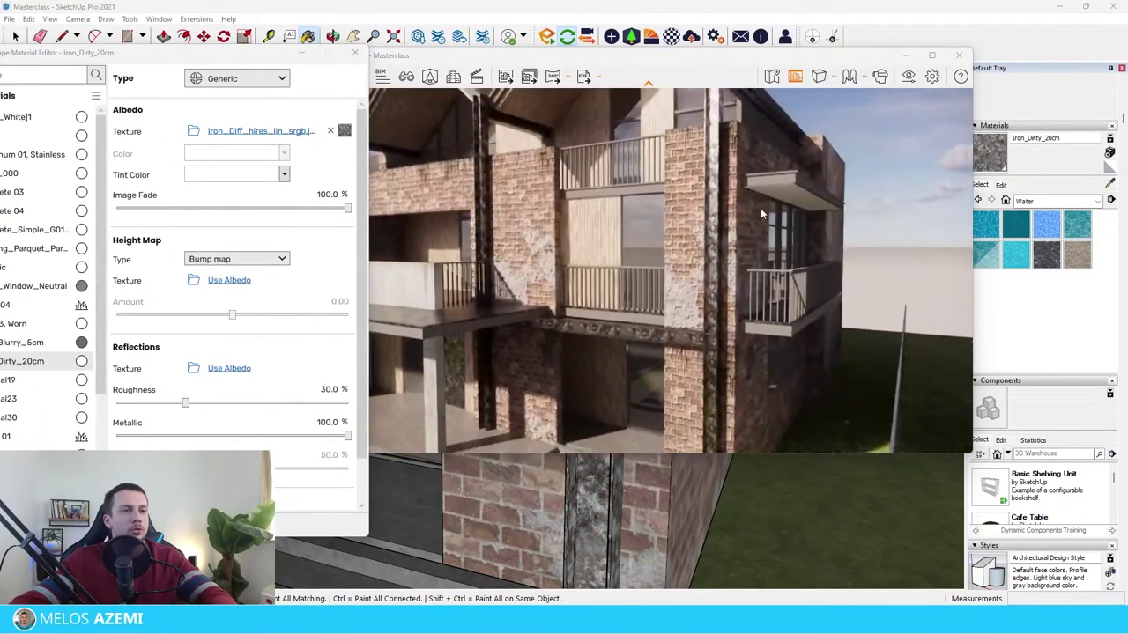
{"action": "left_click_drag", "start_coordinate": [347, 208], "coordinate": [127, 208]}
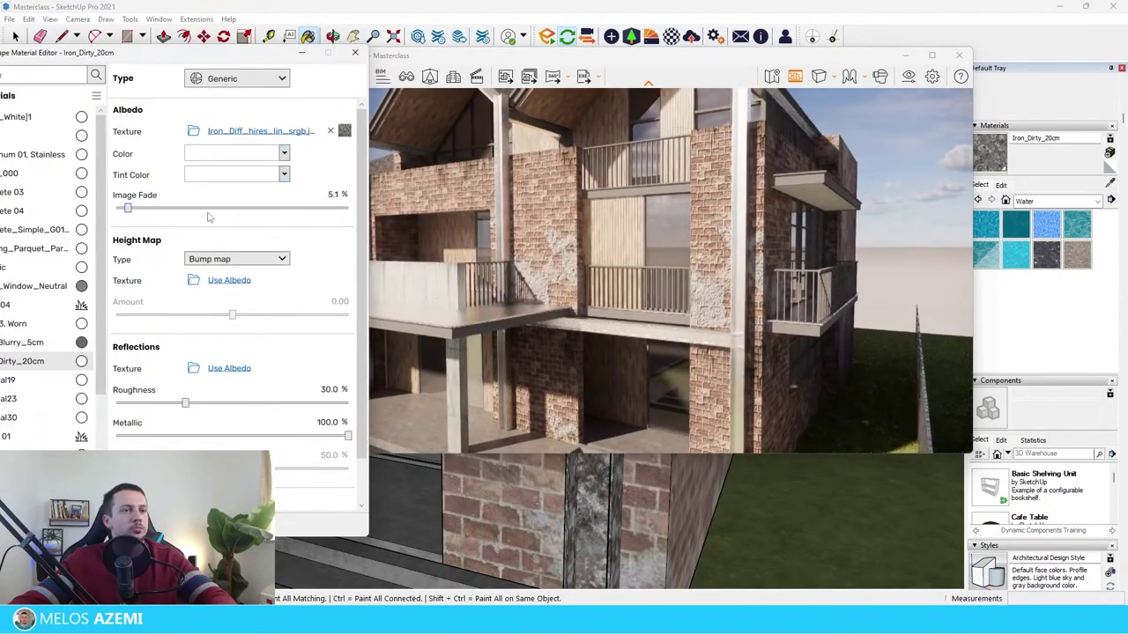
{"action": "left_click_drag", "start_coordinate": [208, 217], "coordinate": [251, 211]}
{"action": "left_click", "coordinate": [255, 174]}
{"action": "left_click", "coordinate": [211, 232]}
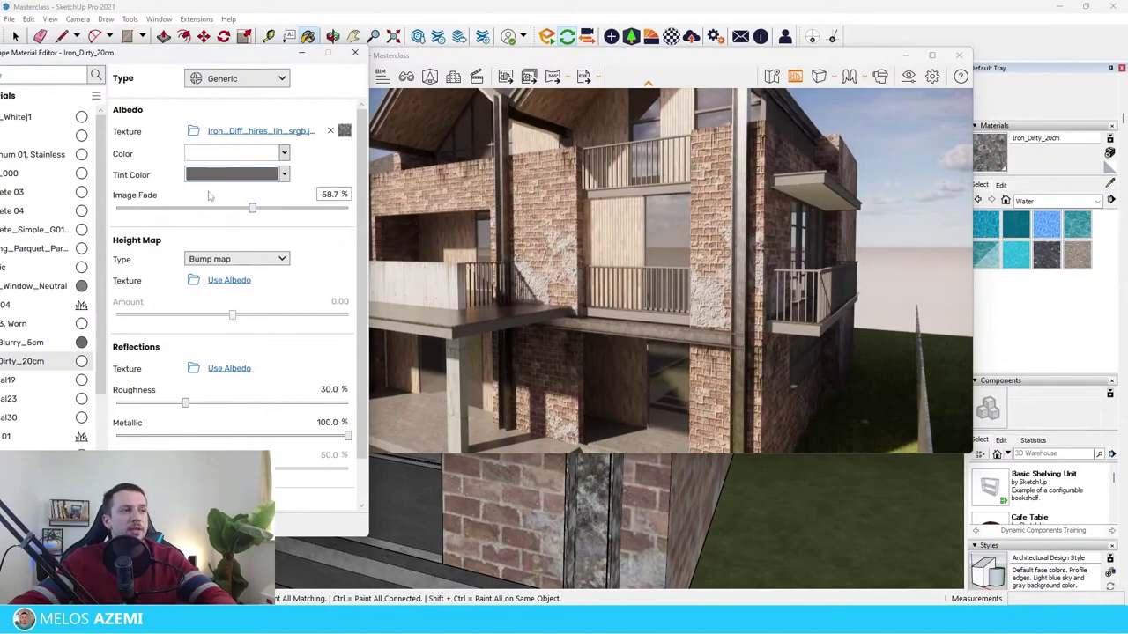
{"action": "left_click", "coordinate": [234, 177]}
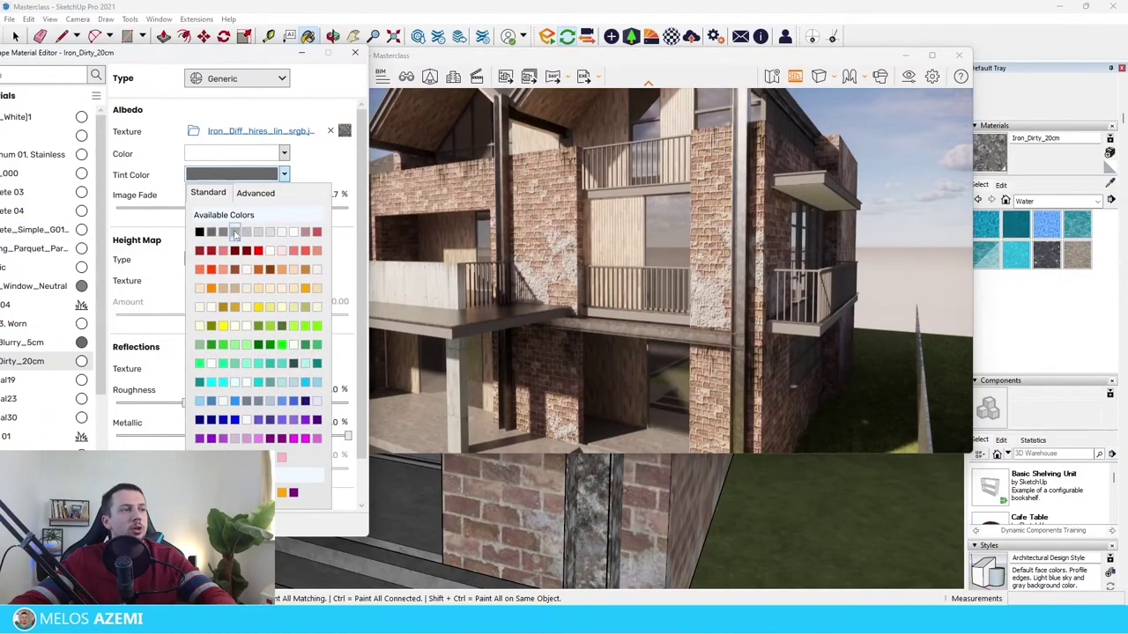
{"action": "left_click", "coordinate": [235, 232]}
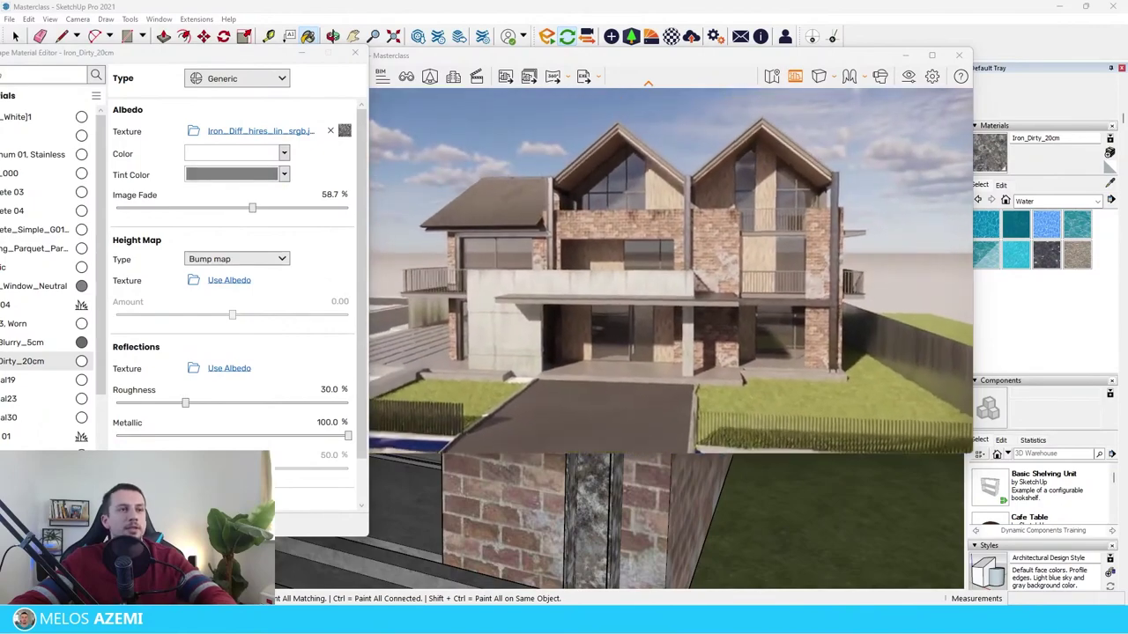
Sample the Iron_Blurry_5cm material from the house roof and set its metallic value to 100%
{"action": "scroll", "coordinate": [641, 495], "scroll_direction": "down", "scroll_amount": 10}
{"action": "scroll", "coordinate": [653, 517], "scroll_direction": "up", "scroll_amount": 7}
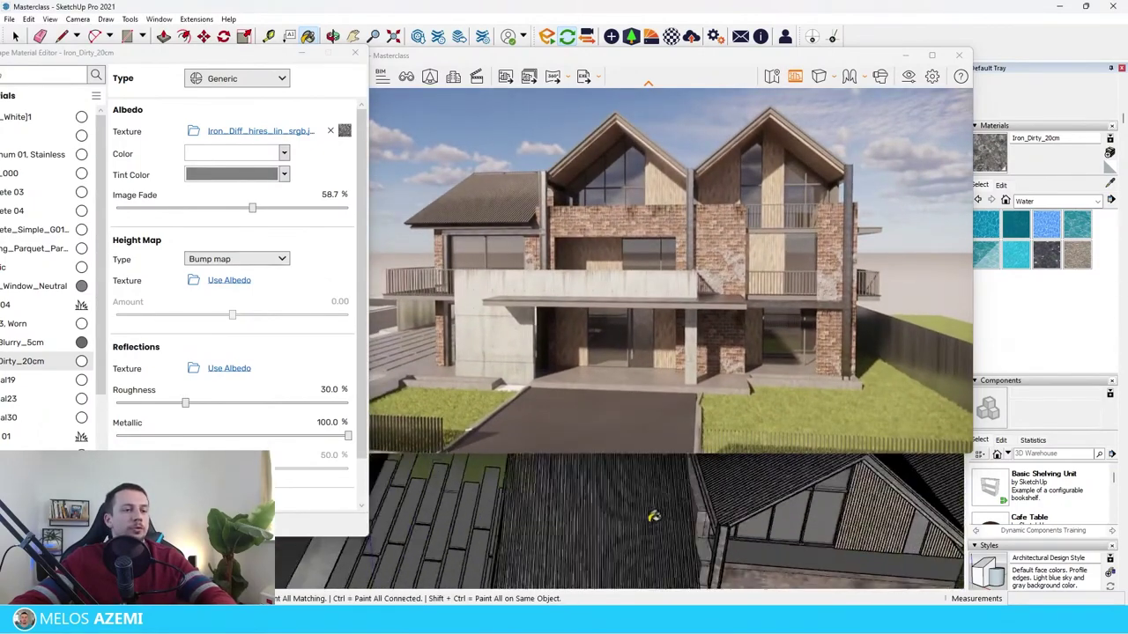
{"action": "left_click", "coordinate": [653, 517], "text": "alt"}
{"action": "left_click", "coordinate": [327, 422]}
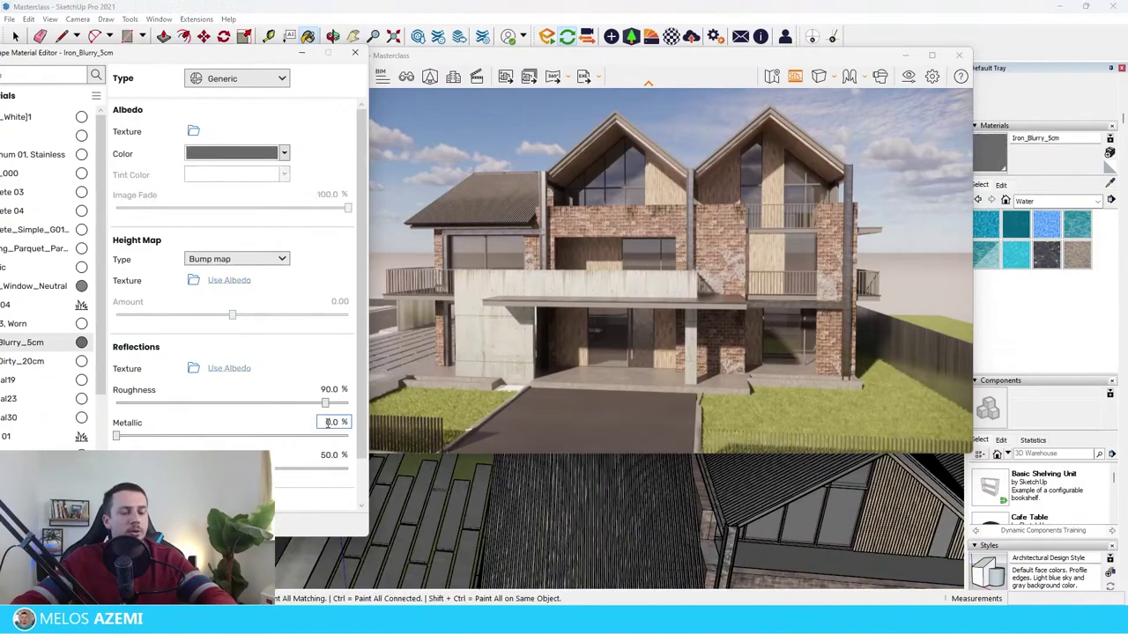
{"action": "type", "text": "100"}
{"action": "key", "text": "Return"}
Try a roughness of 30% on Iron_Blurry_5cm and settle on 50%
{"action": "left_click", "coordinate": [329, 389]}
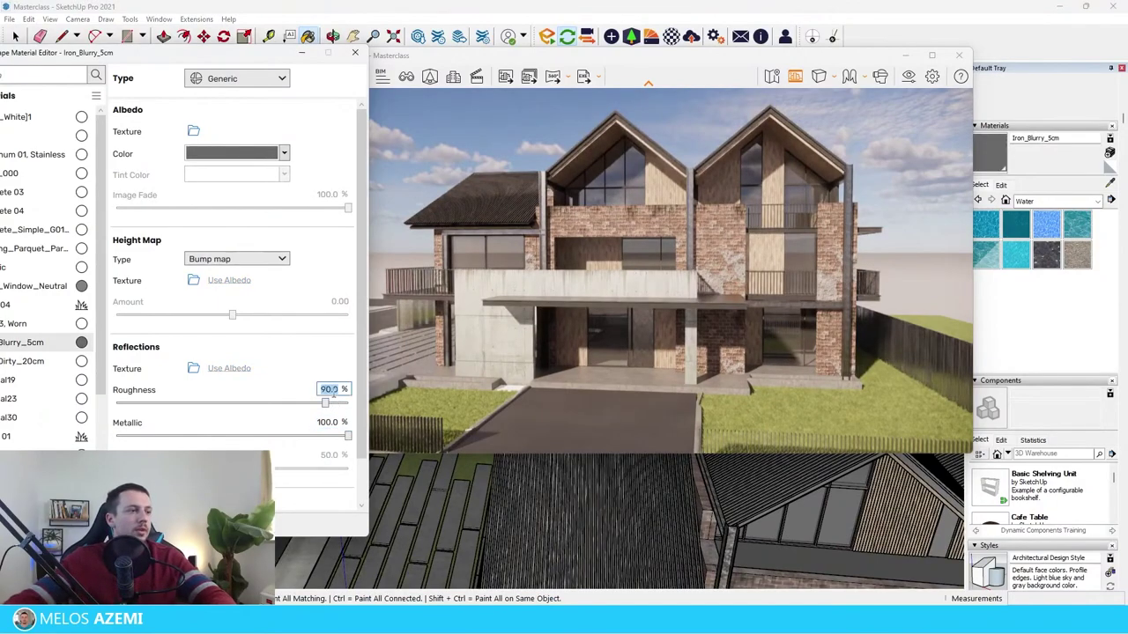
{"action": "type", "text": "30"}
{"action": "key", "text": "Return"}
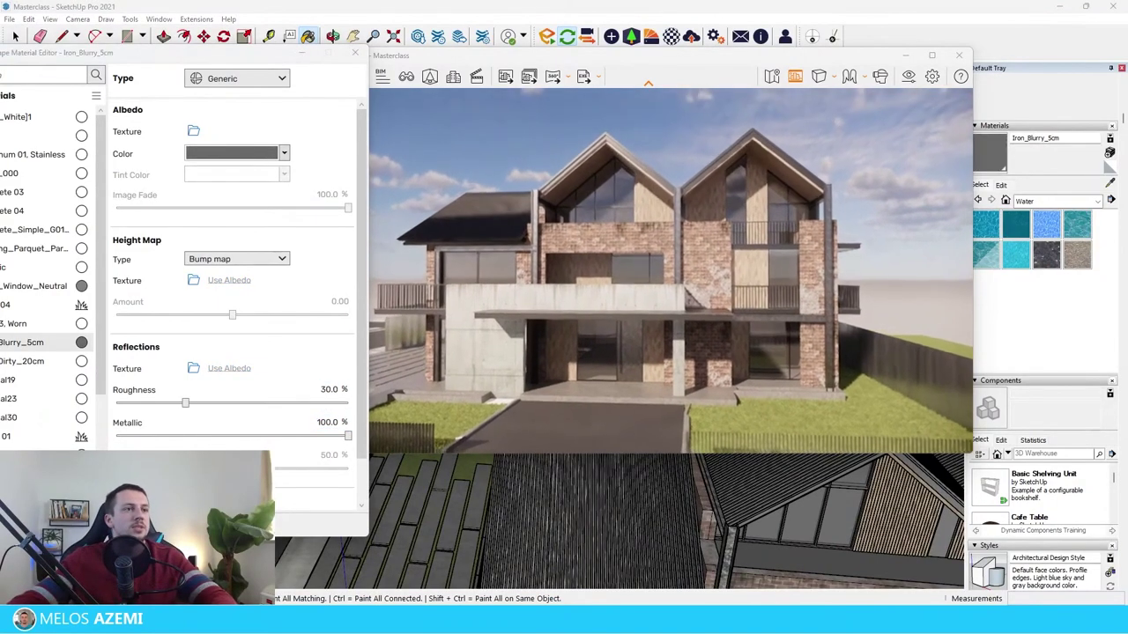
{"action": "left_click", "coordinate": [331, 389]}
{"action": "type", "text": "50"}
{"action": "key", "text": "Return"}
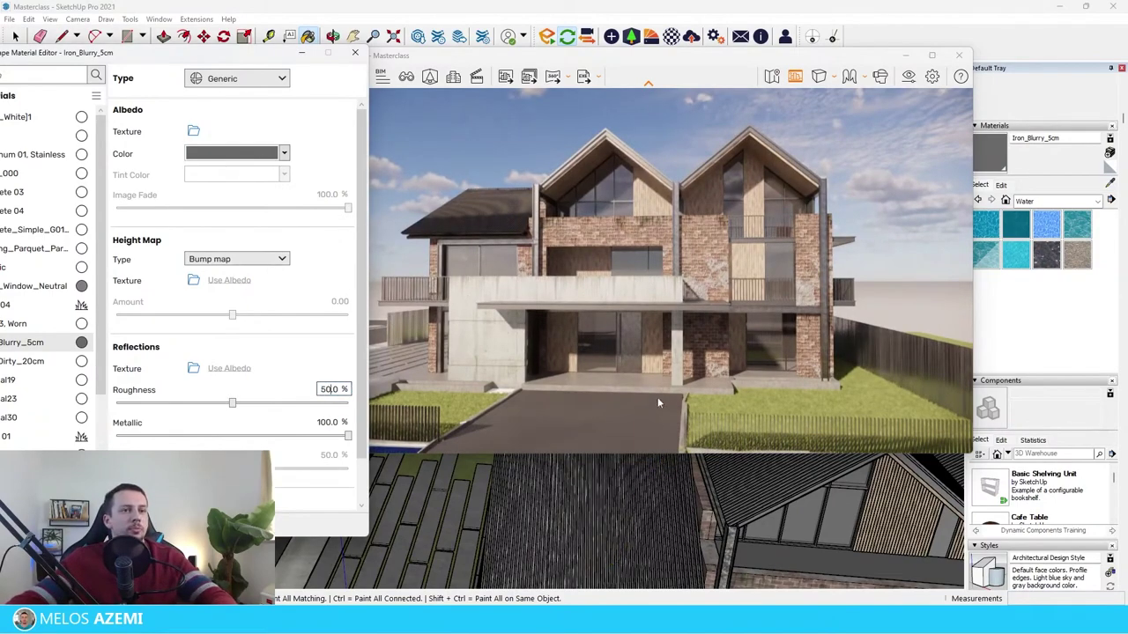
Examine the facade and roof in the render from close by and from the street, and put the material editor away
{"action": "key", "text": "Caps_Lock"}
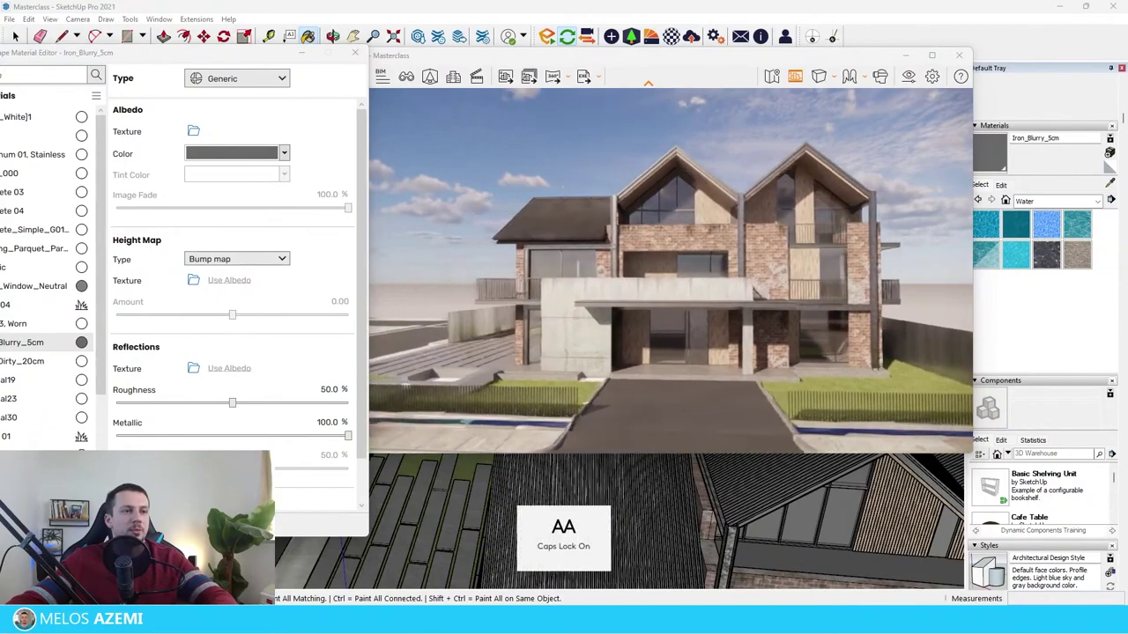
{"action": "key", "text": "Caps_Lock"}
{"action": "key", "text": "w"}
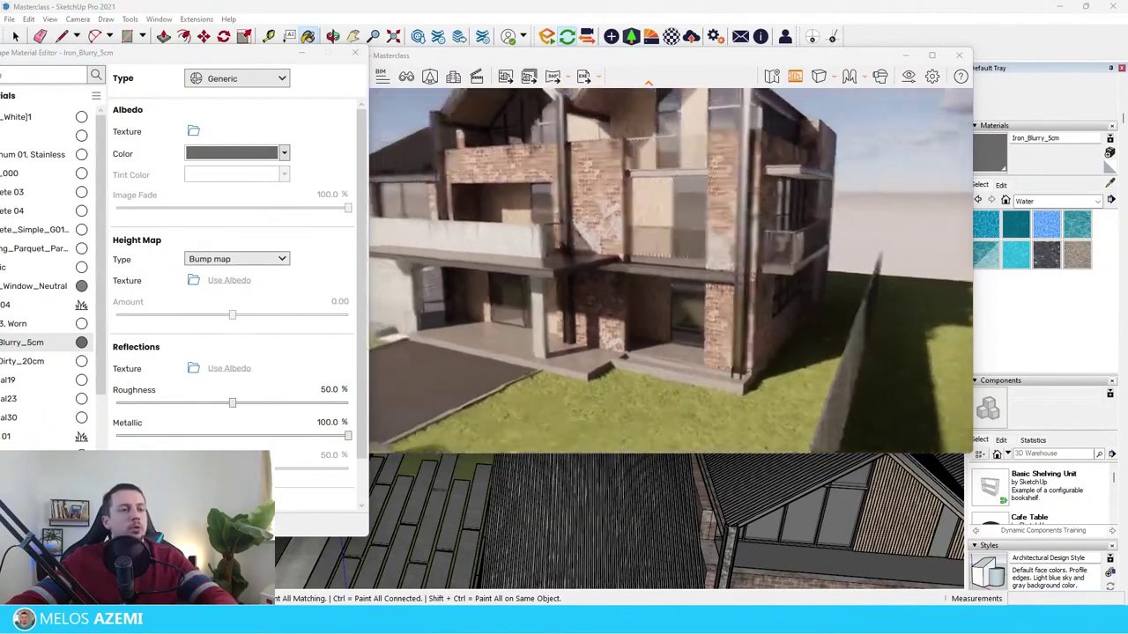
{"action": "key", "text": "a"}
{"action": "key", "text": "s"}
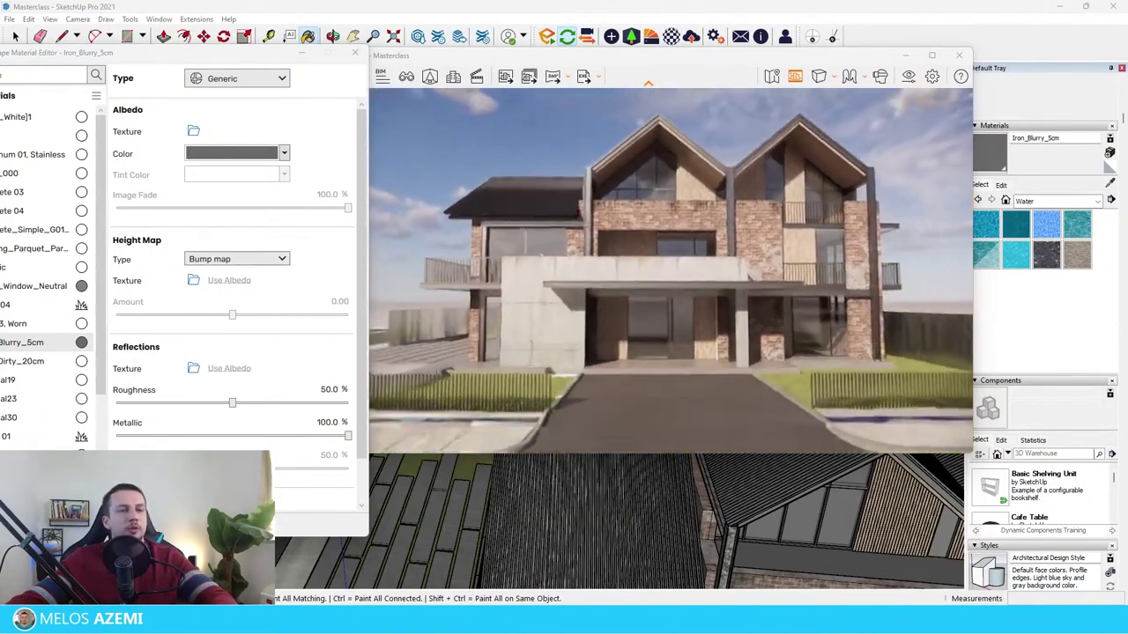
{"action": "key", "text": "s"}
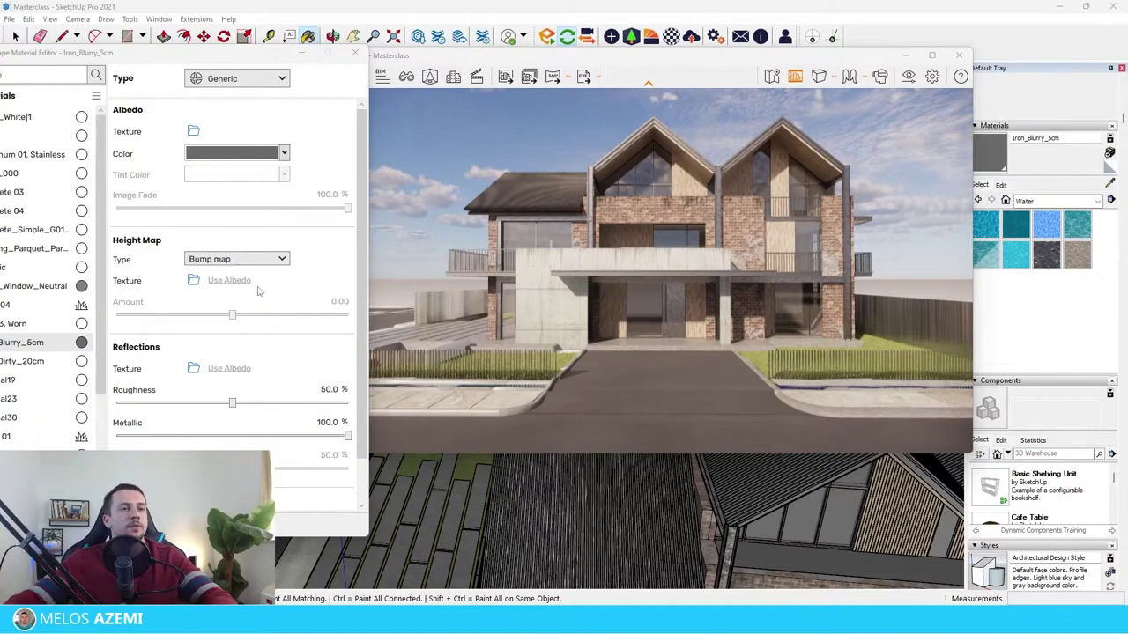
{"action": "left_click", "coordinate": [302, 55]}
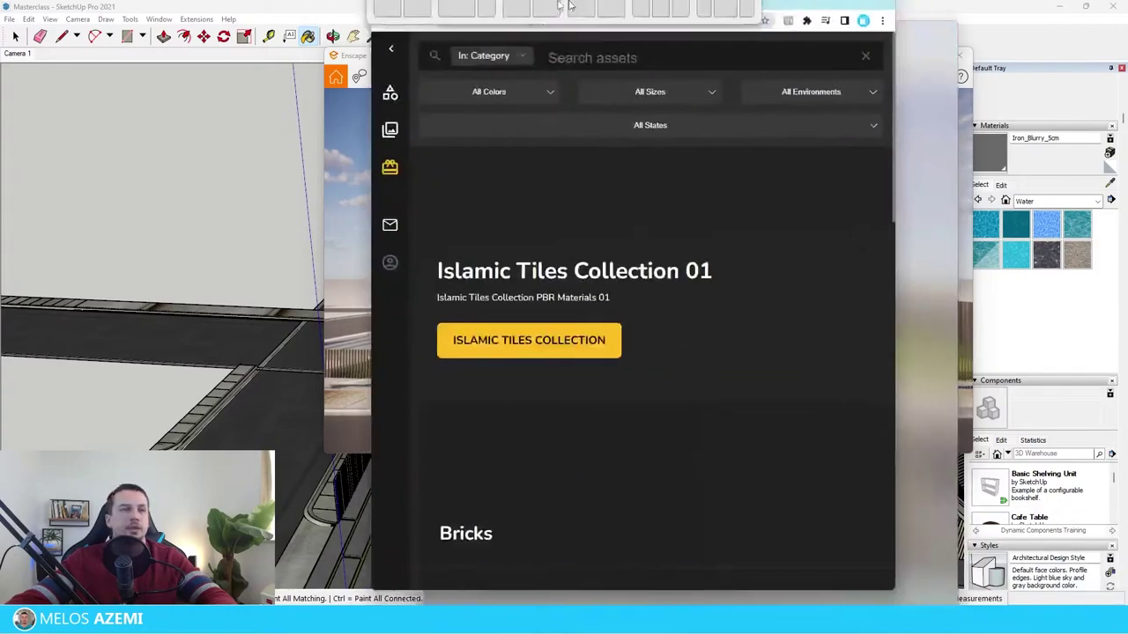
Browse the material categories on the Texturebox website in the browser and look through its Wood materials
{"action": "scroll", "coordinate": [276, 282], "scroll_direction": "down", "scroll_amount": 10}
{"action": "scroll", "coordinate": [858, 396], "scroll_direction": "up", "scroll_amount": 10}
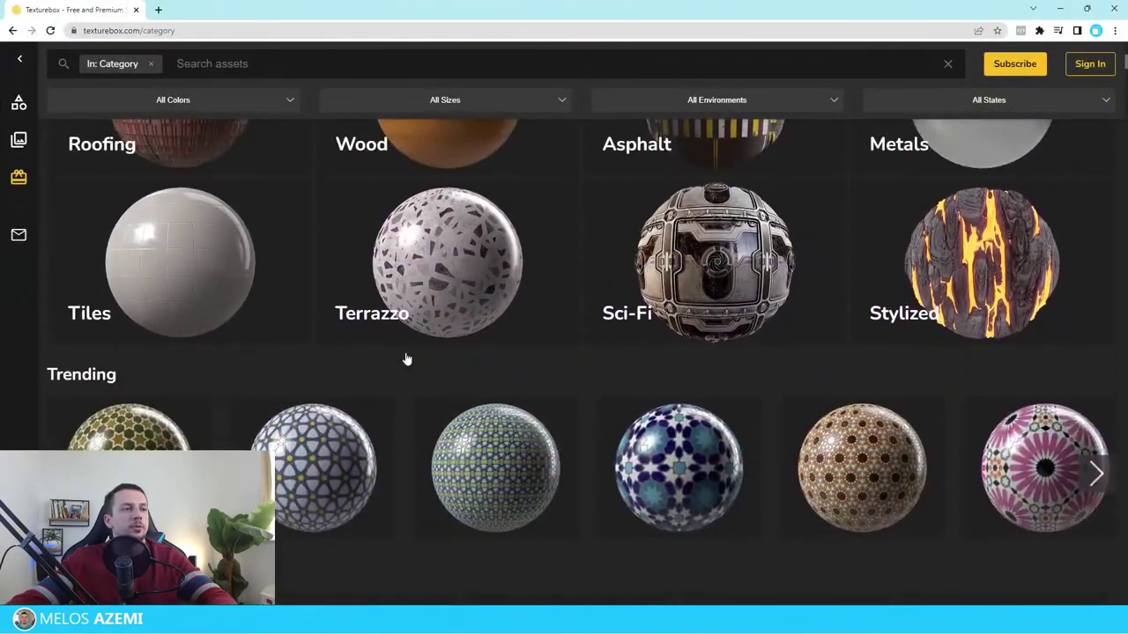
{"action": "scroll", "coordinate": [423, 368], "scroll_direction": "down", "scroll_amount": 5}
{"action": "left_click", "coordinate": [470, 335]}
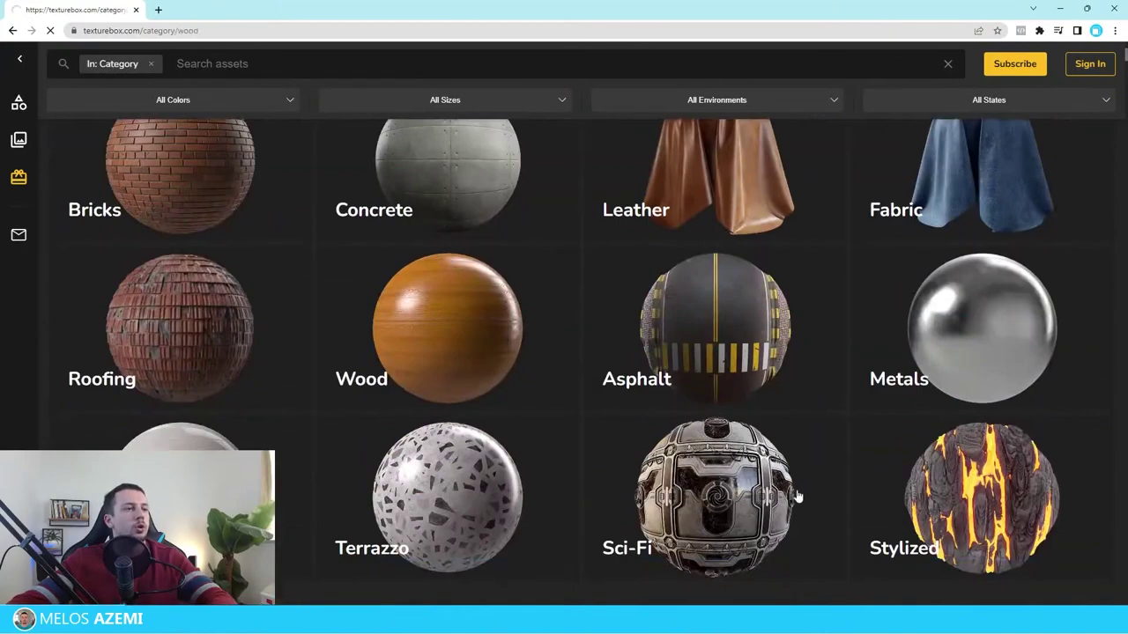
{"action": "scroll", "coordinate": [368, 355], "scroll_direction": "down", "scroll_amount": 4}
{"action": "scroll", "coordinate": [813, 393], "scroll_direction": "down", "scroll_amount": 5}
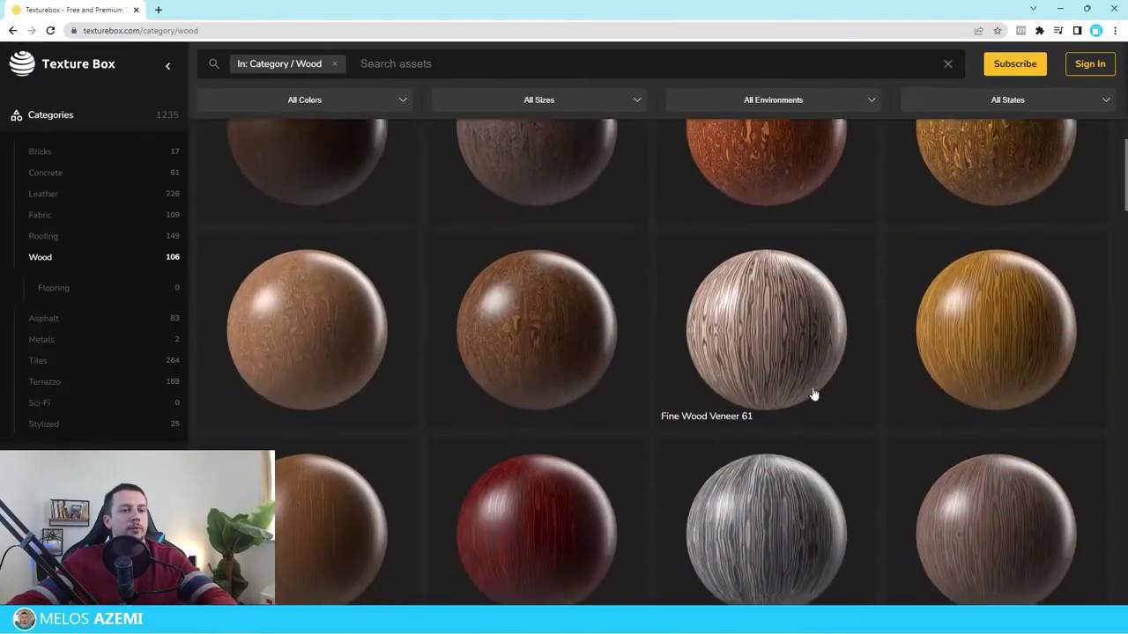
{"action": "left_click", "coordinate": [806, 350]}
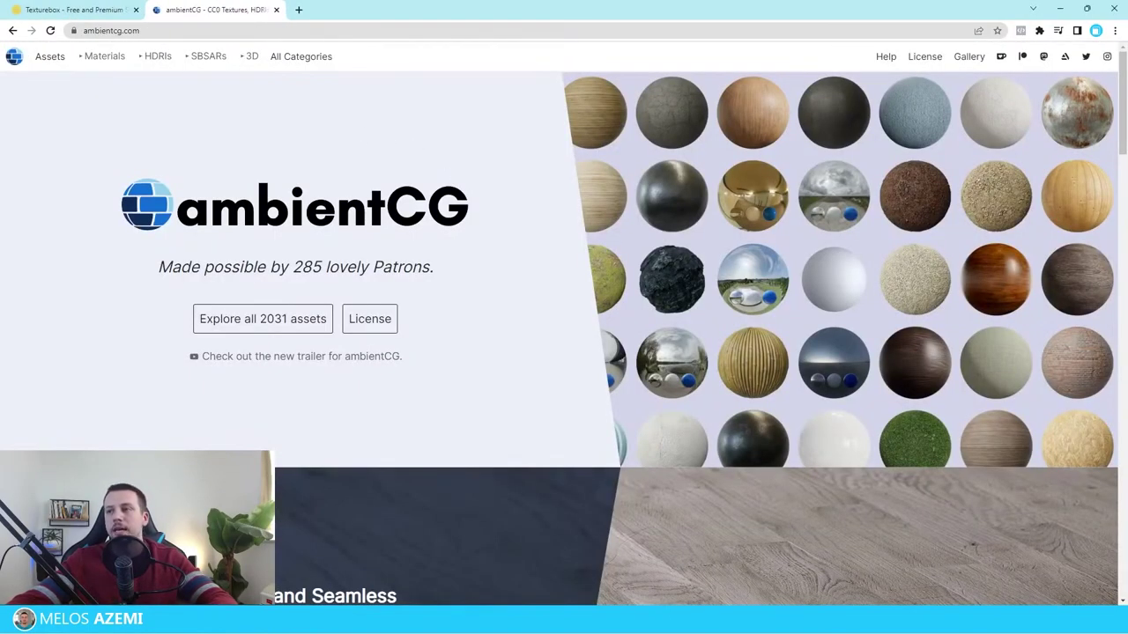
Open the Materials section of the ambientCG website and look through the popular PBR materials
{"action": "left_click", "coordinate": [106, 58]}
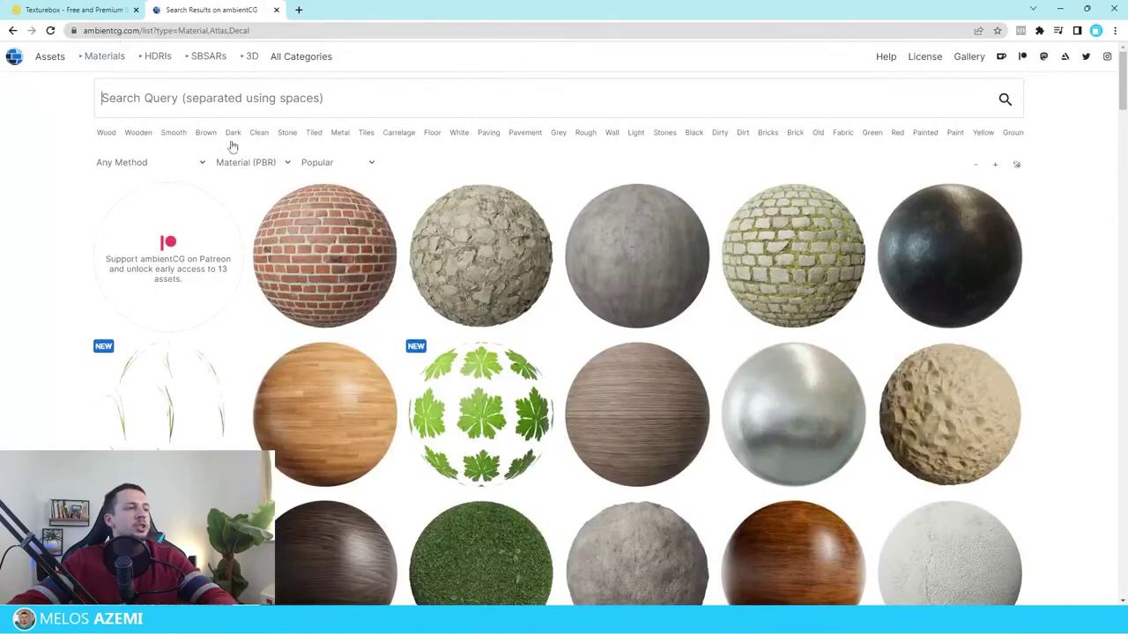
{"action": "scroll", "coordinate": [592, 471], "scroll_direction": "down", "scroll_amount": 11}
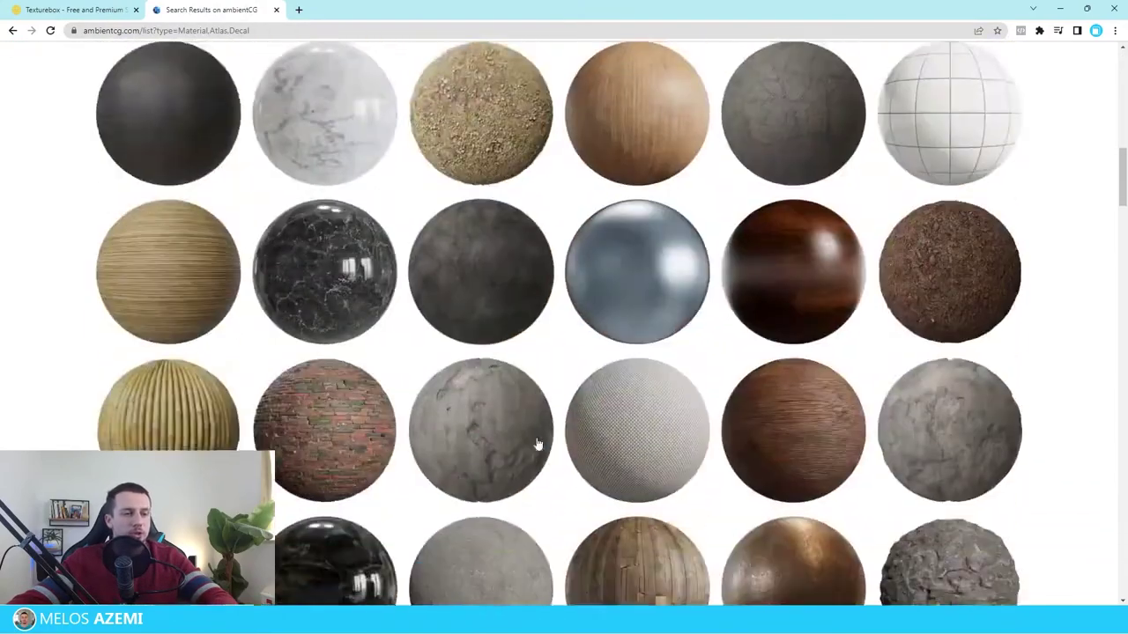
{"action": "scroll", "coordinate": [577, 422], "scroll_direction": "up", "scroll_amount": 6}
{"action": "scroll", "coordinate": [873, 484], "scroll_direction": "down", "scroll_amount": 3}
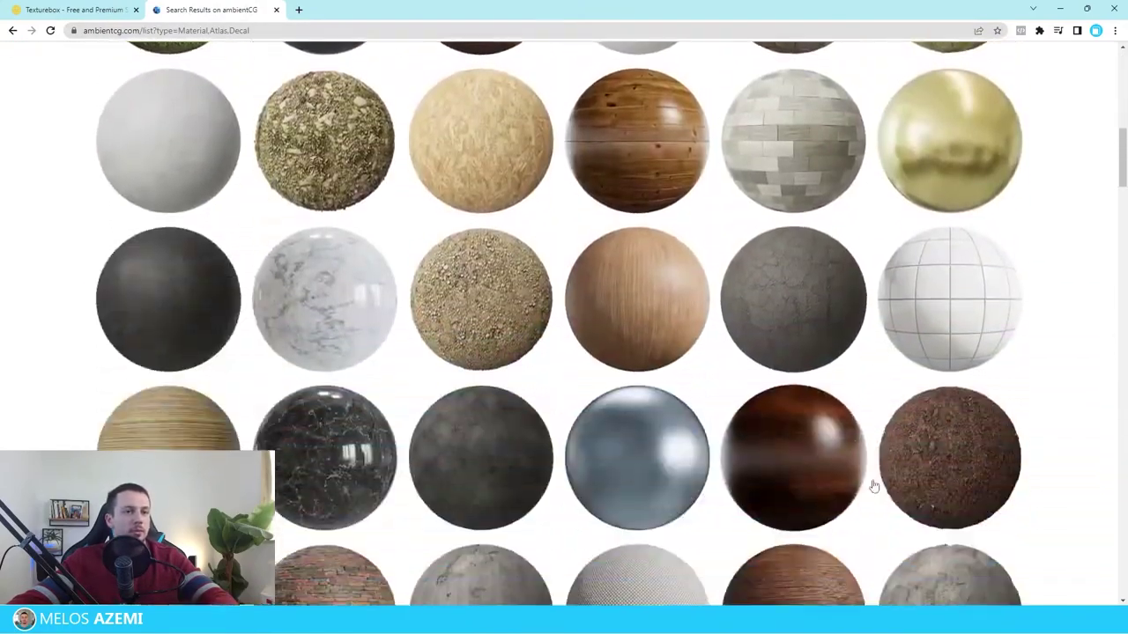
{"action": "scroll", "coordinate": [788, 516], "scroll_direction": "down", "scroll_amount": 18}
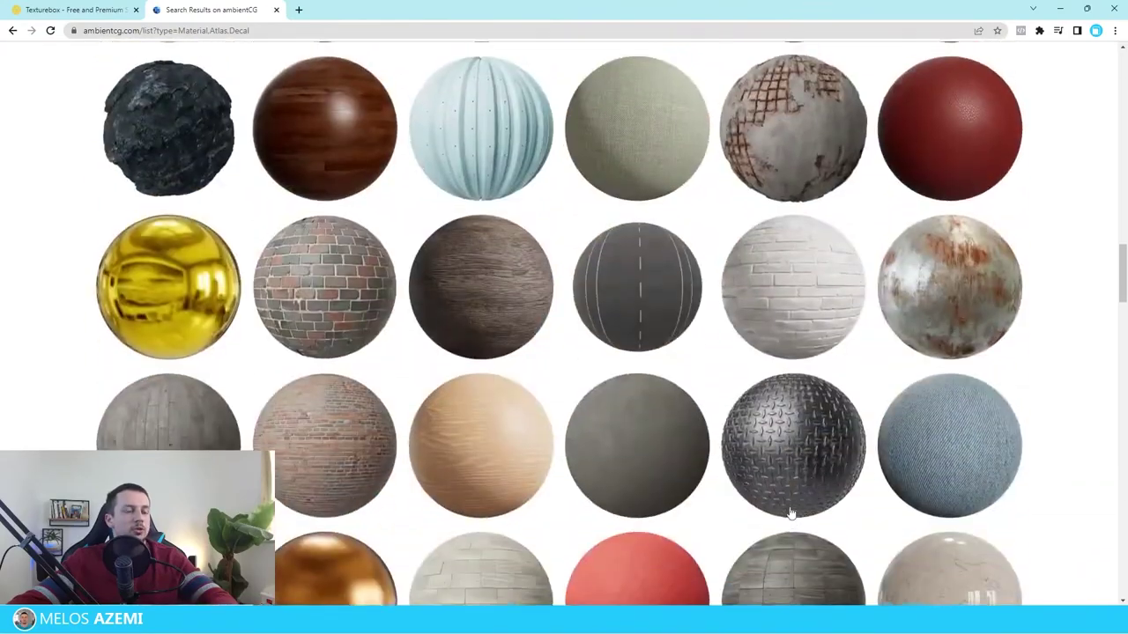
{"action": "scroll", "coordinate": [791, 512], "scroll_direction": "up", "scroll_amount": 20}
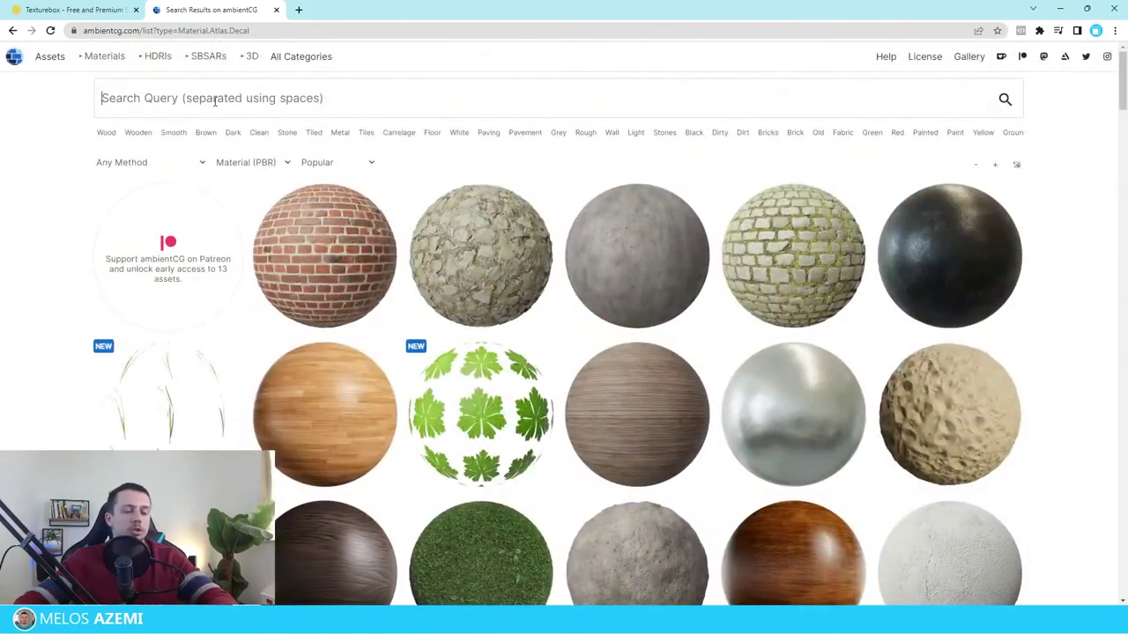
Search ambientCG for concrete and look through the matching materials
{"action": "type", "text": "concrete"}
{"action": "key", "text": "Return"}
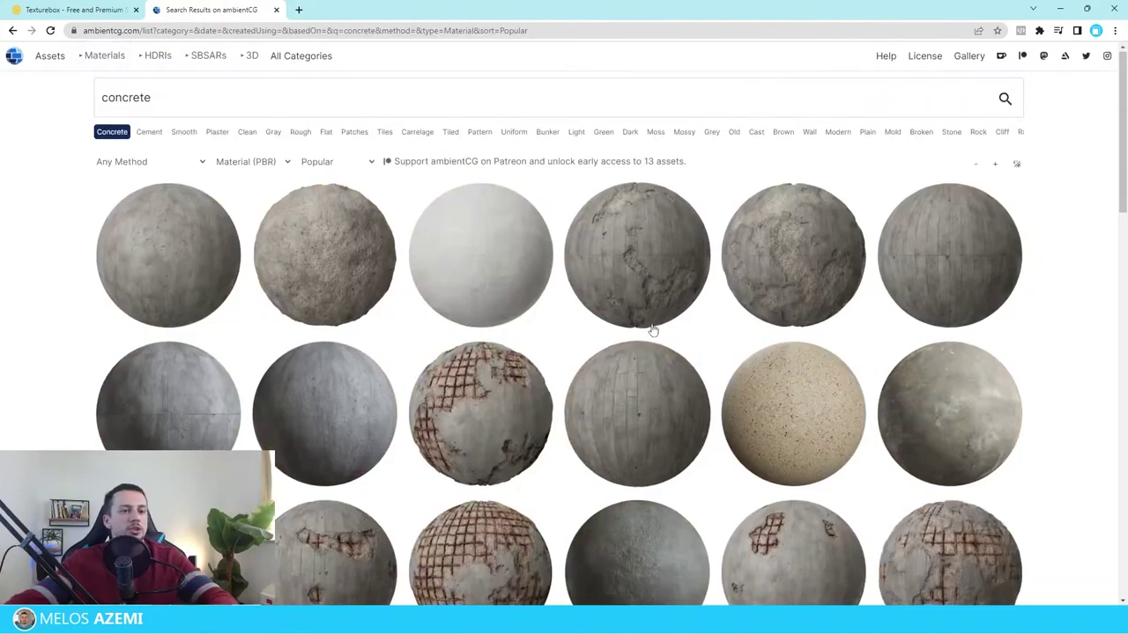
{"action": "scroll", "coordinate": [649, 327], "scroll_direction": "down", "scroll_amount": 4}
{"action": "scroll", "coordinate": [474, 333], "scroll_direction": "down", "scroll_amount": 15}
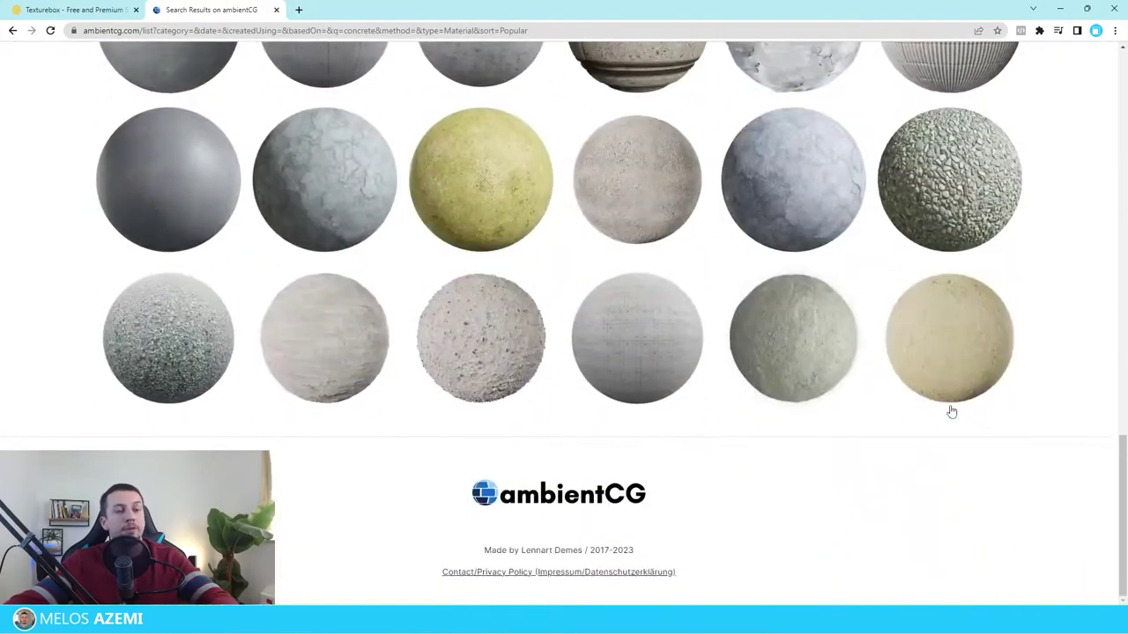
{"action": "scroll", "coordinate": [746, 418], "scroll_direction": "up", "scroll_amount": 3}
{"action": "scroll", "coordinate": [441, 436], "scroll_direction": "up", "scroll_amount": 15}
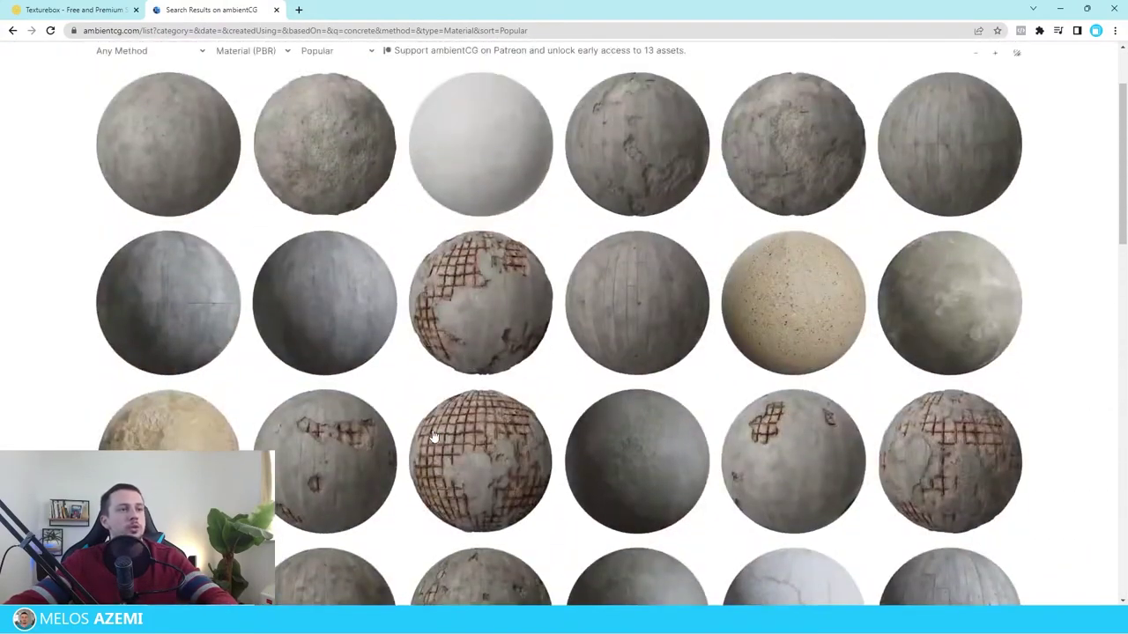
Open the Concrete 030 material page and review its download resolutions
{"action": "right_click", "coordinate": [345, 320]}
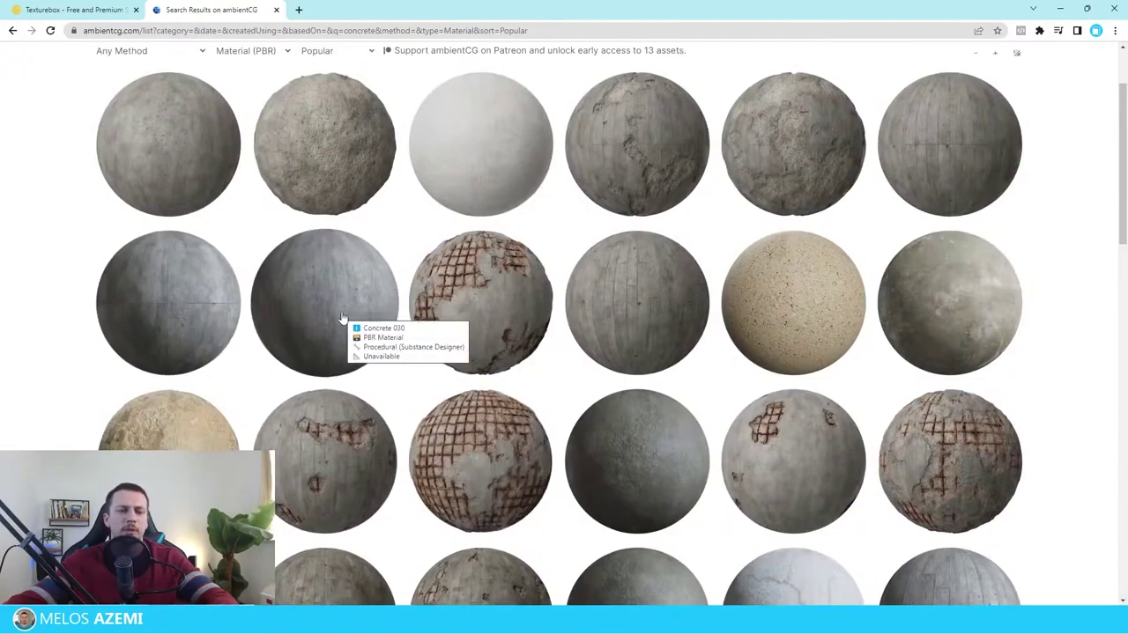
{"action": "left_click", "coordinate": [375, 204]}
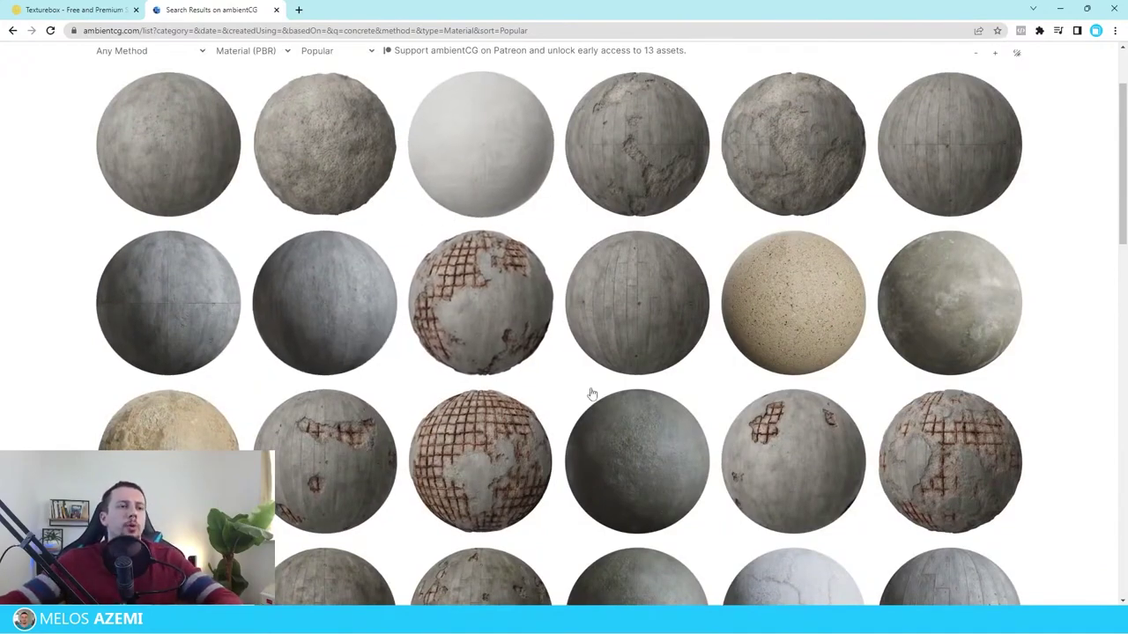
{"action": "left_click", "coordinate": [329, 340]}
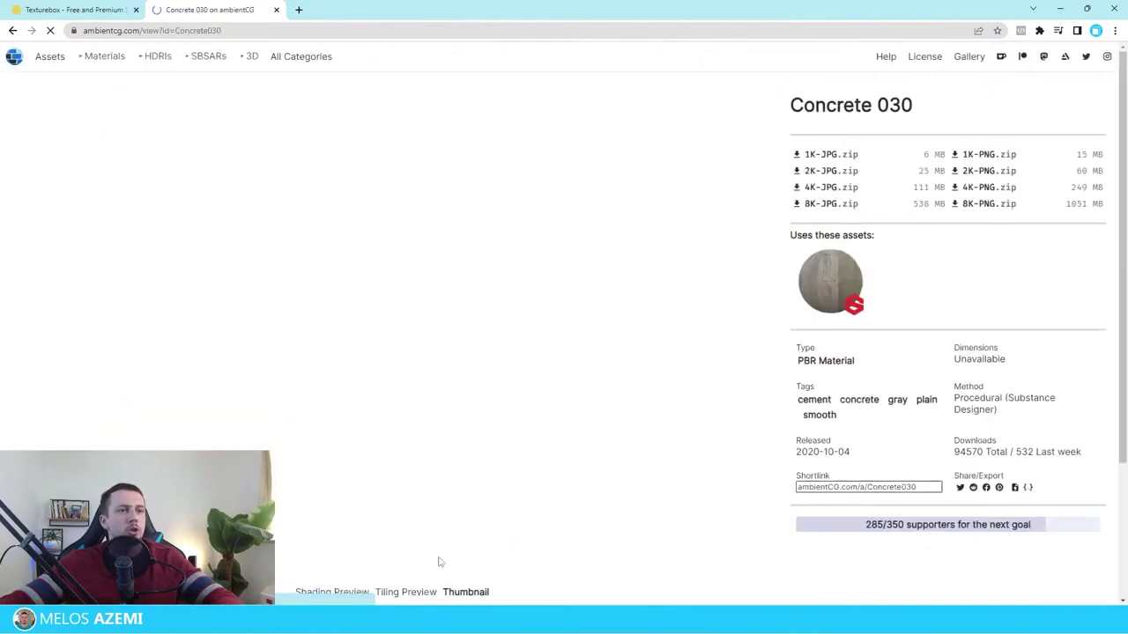
{"action": "mouse_move", "coordinate": [846, 196]}
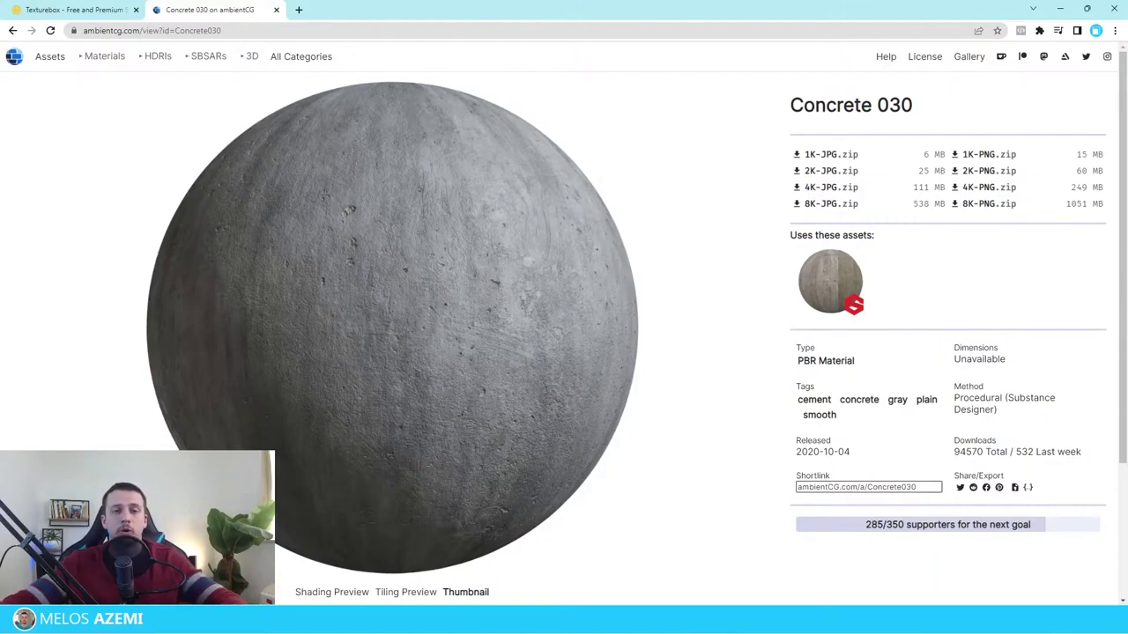
Switch back to Enscape, maximize the render window and restore the front view of the house through view management
{"action": "left_click", "coordinate": [1060, 9]}
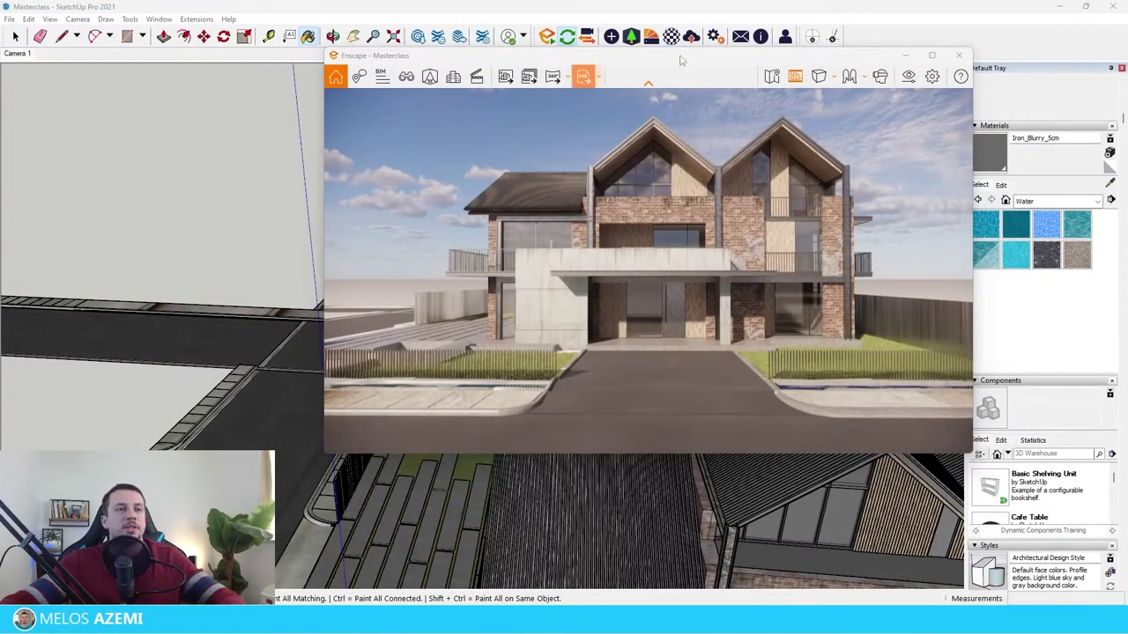
{"action": "left_click", "coordinate": [931, 55]}
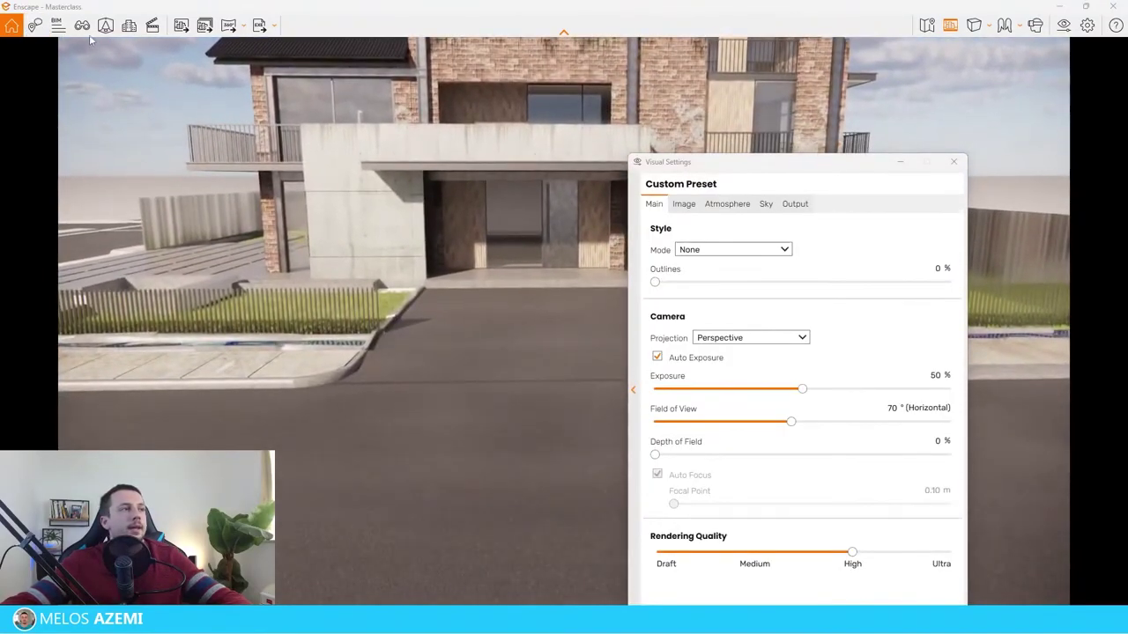
{"action": "left_click", "coordinate": [82, 25]}
{"action": "left_click", "coordinate": [97, 175]}
{"action": "left_click", "coordinate": [171, 48]}
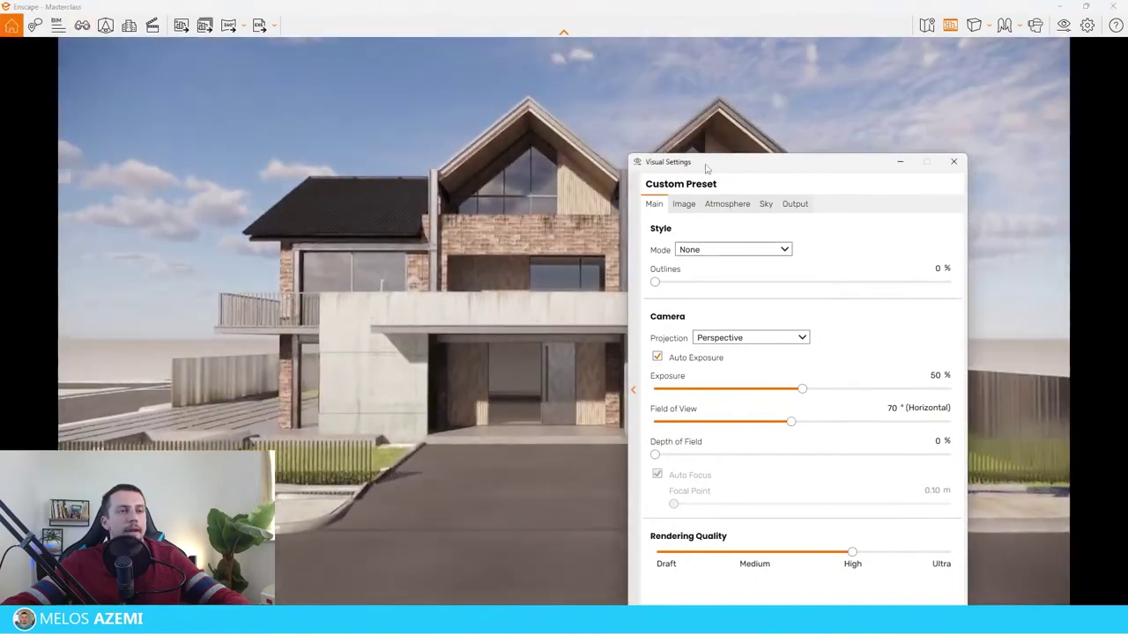
Lower the Sun Brightness to 10 % in the atmosphere settings
{"action": "left_click_drag", "start_coordinate": [708, 166], "coordinate": [803, 63]}
{"action": "left_click", "coordinate": [773, 151]}
{"action": "left_click", "coordinate": [1003, 251]}
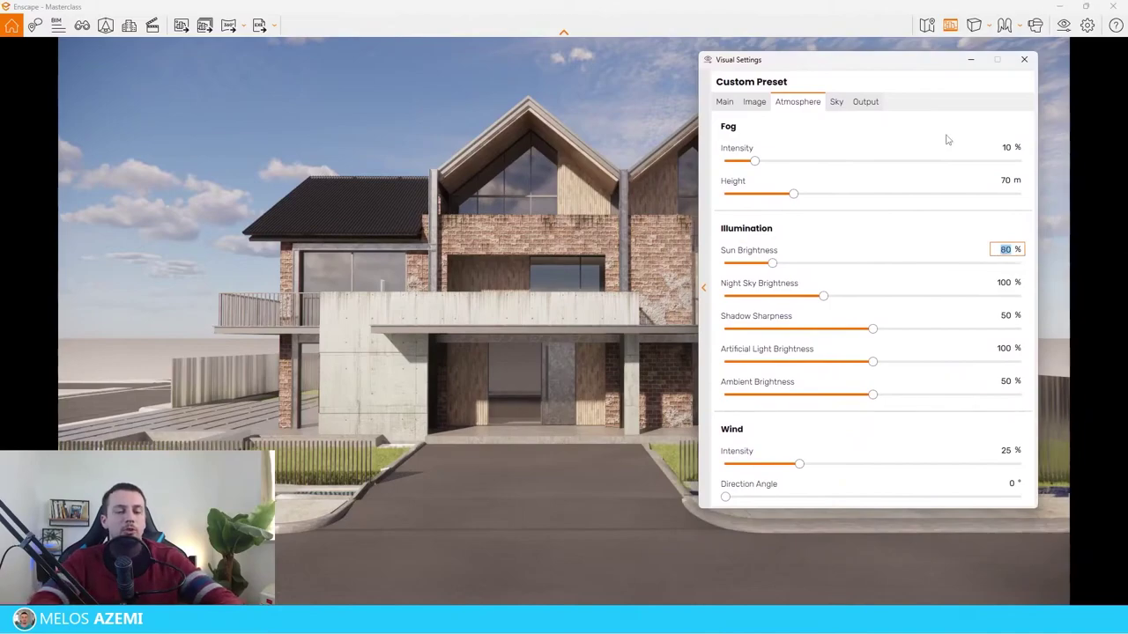
{"action": "type", "text": "10"}
{"action": "left_click_drag", "start_coordinate": [905, 59], "coordinate": [868, 160]}
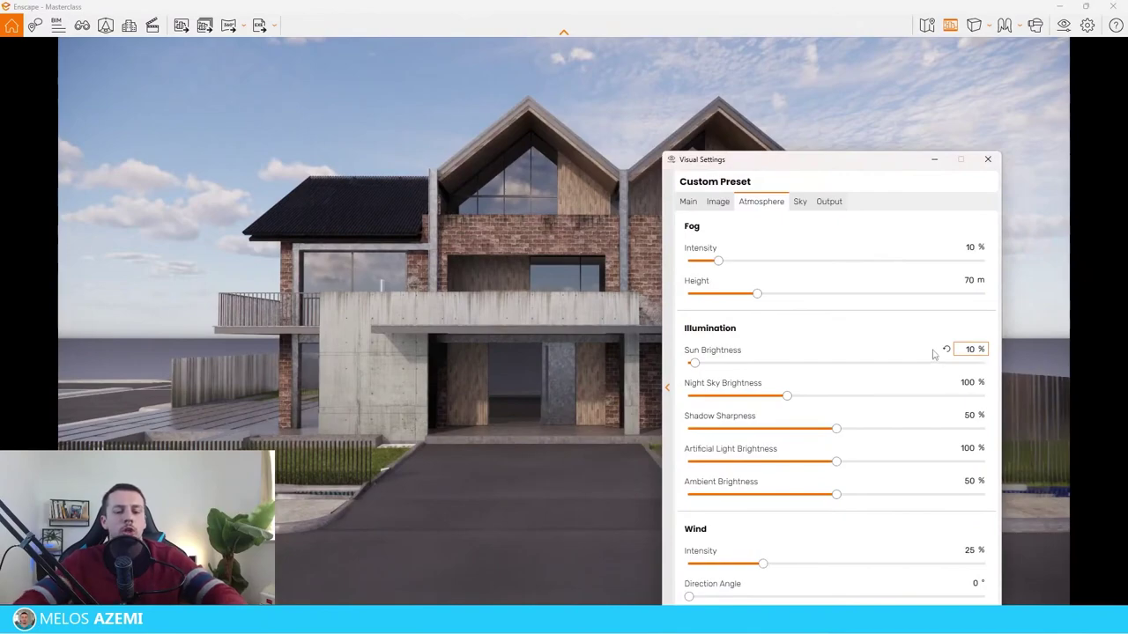
Try a Sun Brightness of 20 %, settle on 30 %, and minimize the visual settings to see the whole facade
{"action": "key", "text": "BackSpace"}
{"action": "key", "text": "BackSpace"}
{"action": "type", "text": "20"}
{"action": "key", "text": "BackSpace"}
{"action": "key", "text": "BackSpace"}
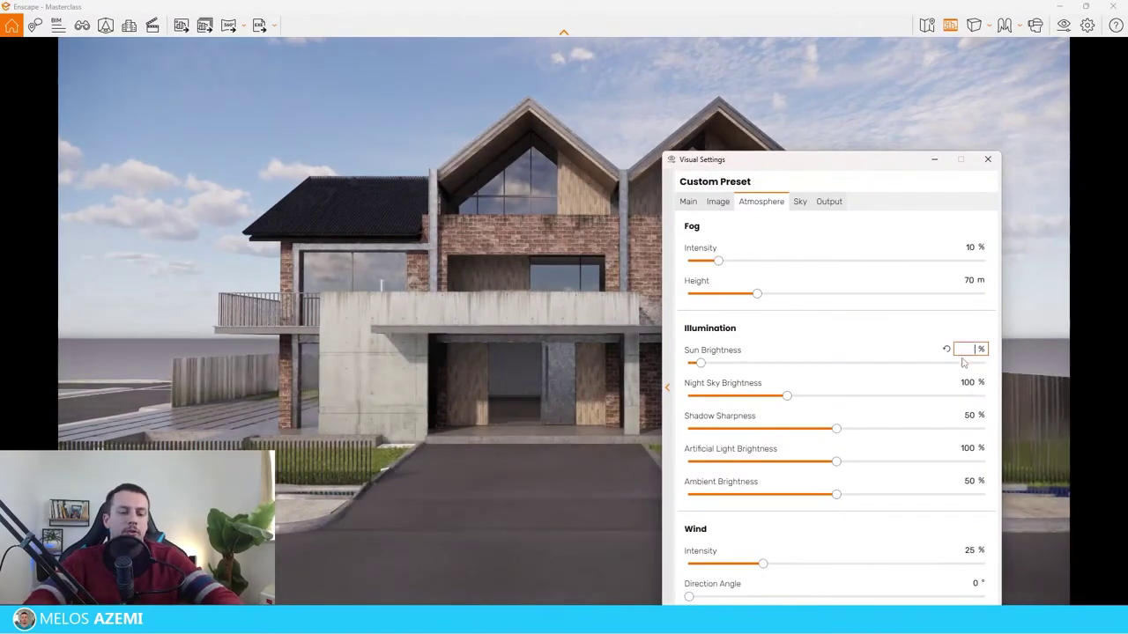
{"action": "type", "text": "30"}
{"action": "left_click_drag", "start_coordinate": [862, 162], "coordinate": [803, 218]}
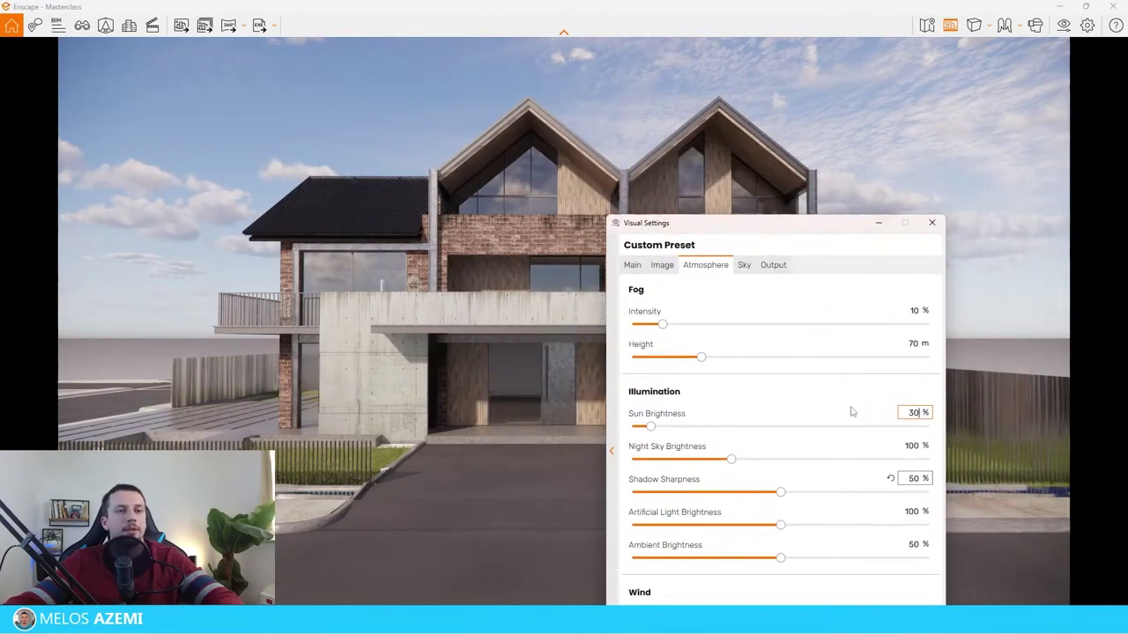
{"action": "left_click", "coordinate": [878, 224]}
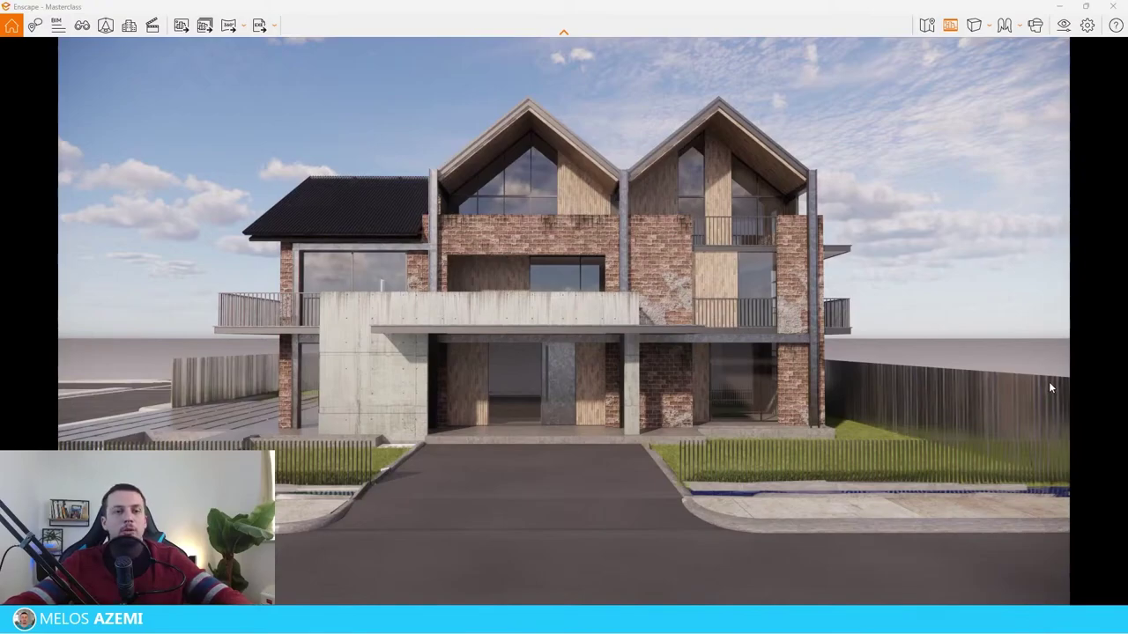
Shift the time of day through night, sunrise and midday, and return to a morning sun lighting the house front
{"action": "right_click_drag", "start_coordinate": [1049, 388], "coordinate": [916, 387], "text": "shift"}
{"action": "key", "text": "shift+u"}
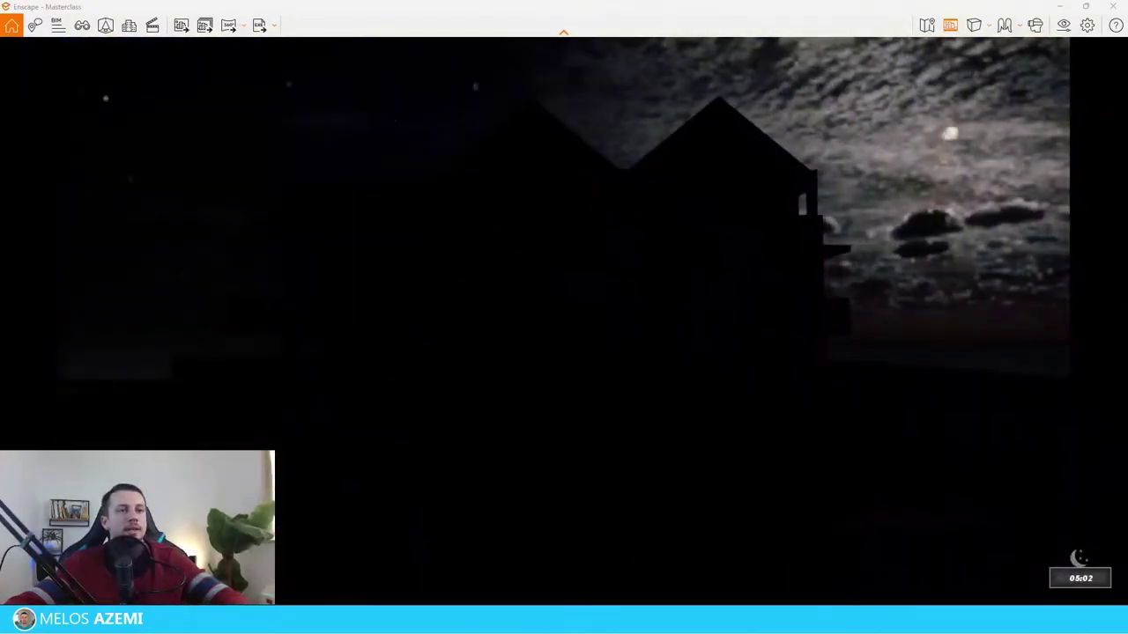
{"action": "key", "text": "shift+i"}
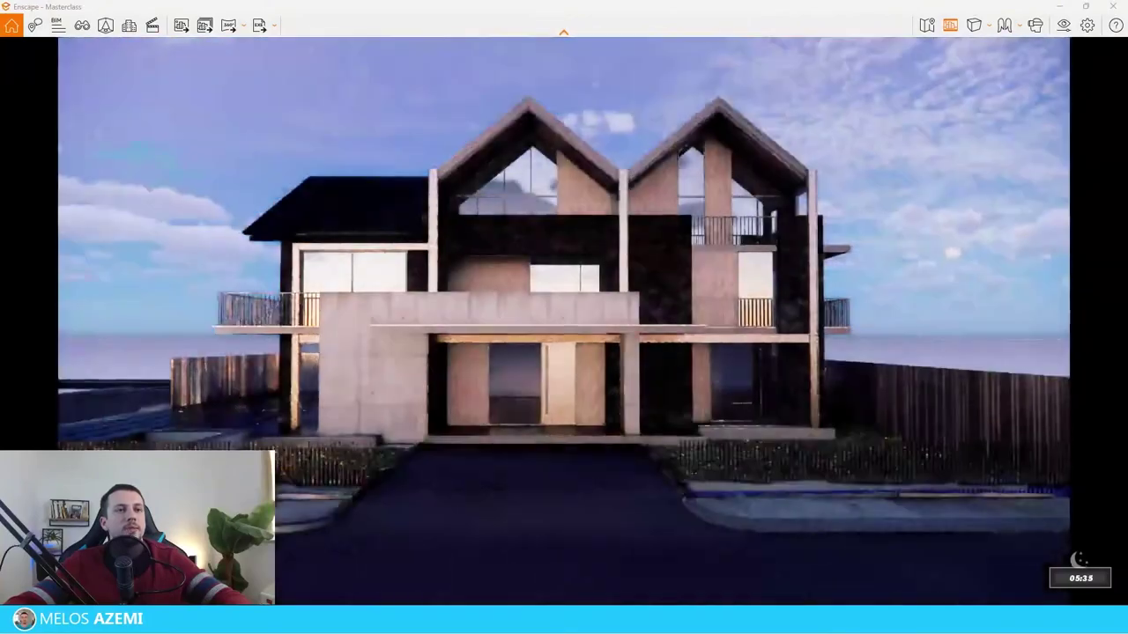
{"action": "key", "text": "shift+i"}
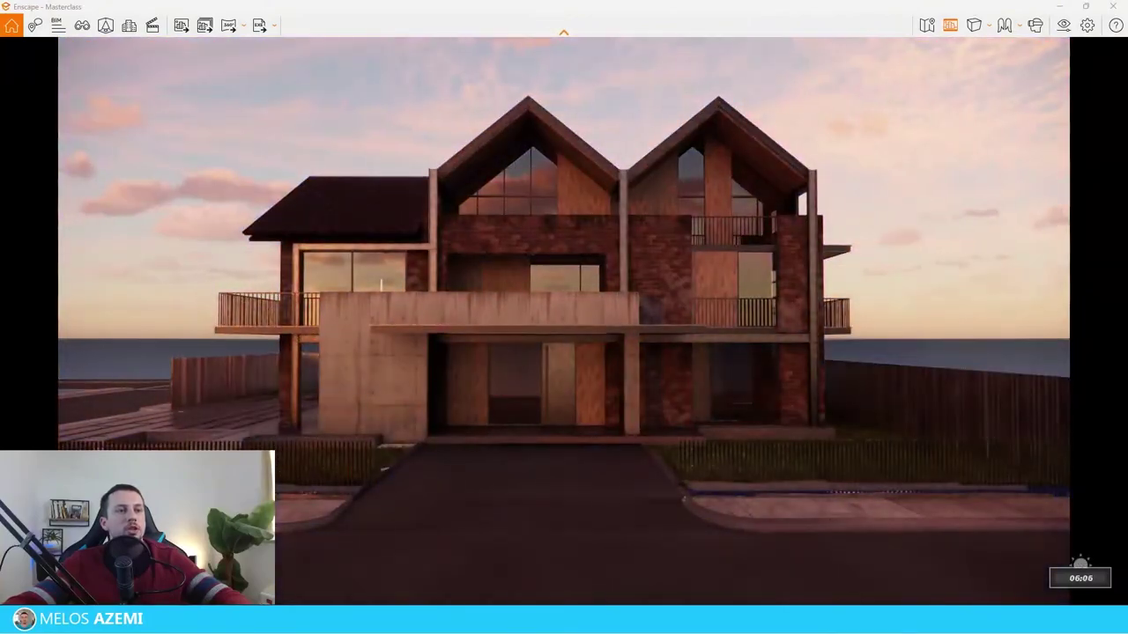
{"action": "key", "text": "shift+i"}
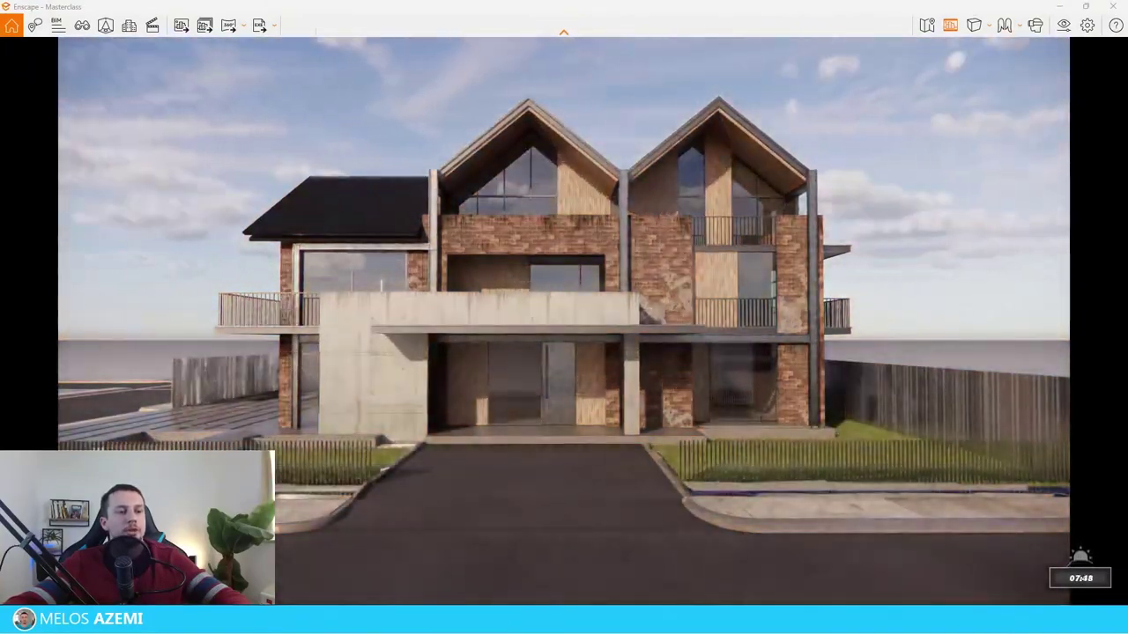
{"action": "key", "text": "shift+i"}
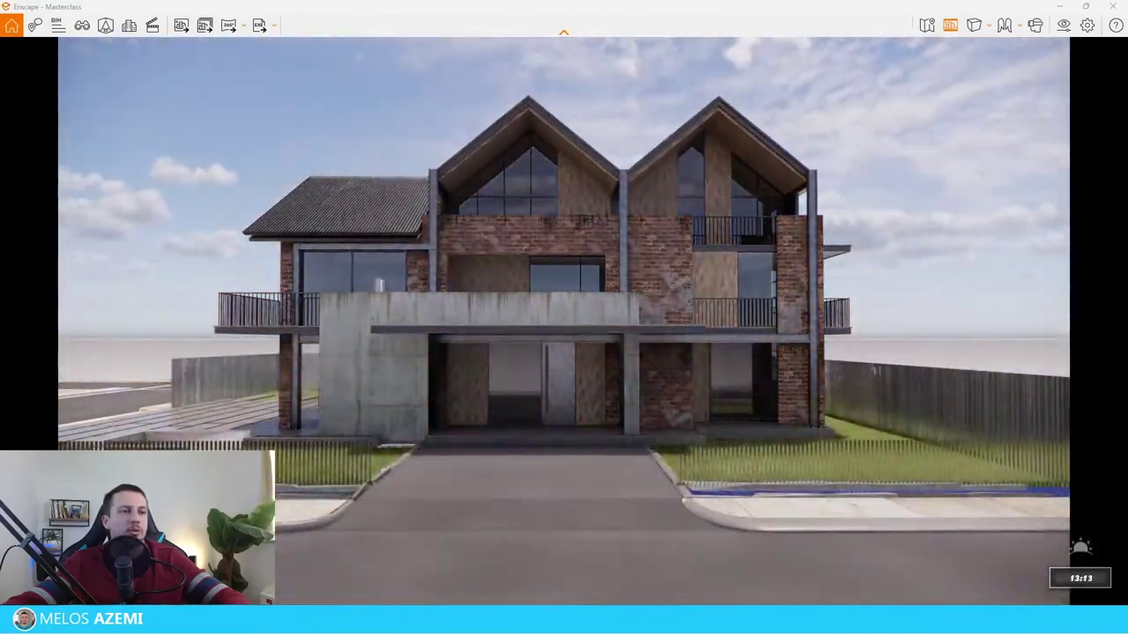
{"action": "key", "text": "shift+i"}
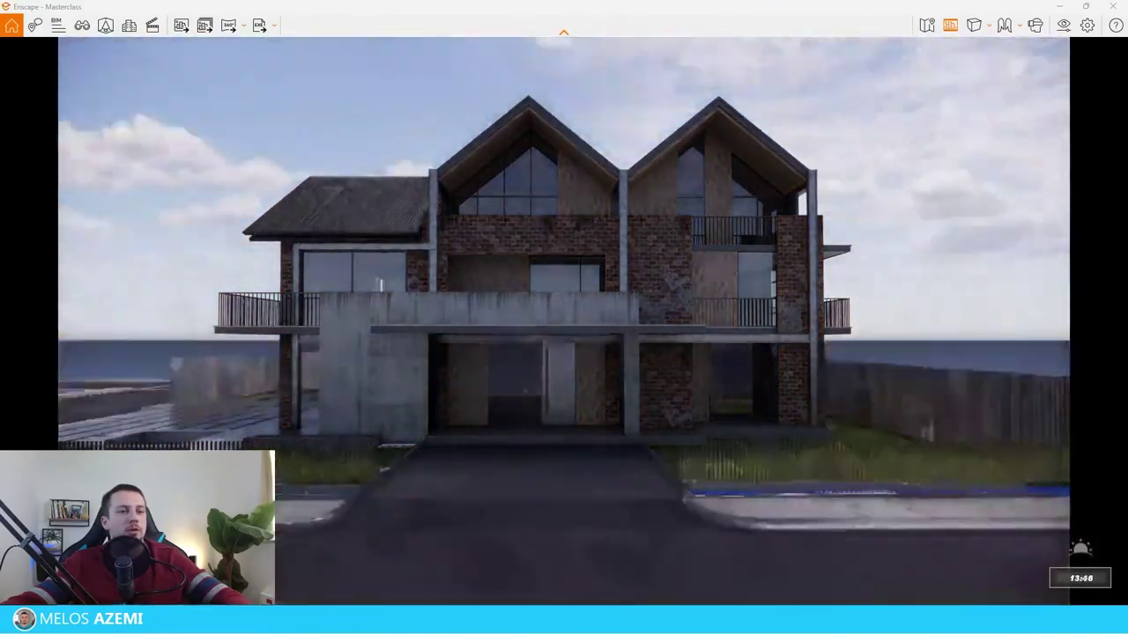
{"action": "key", "text": "shift+i"}
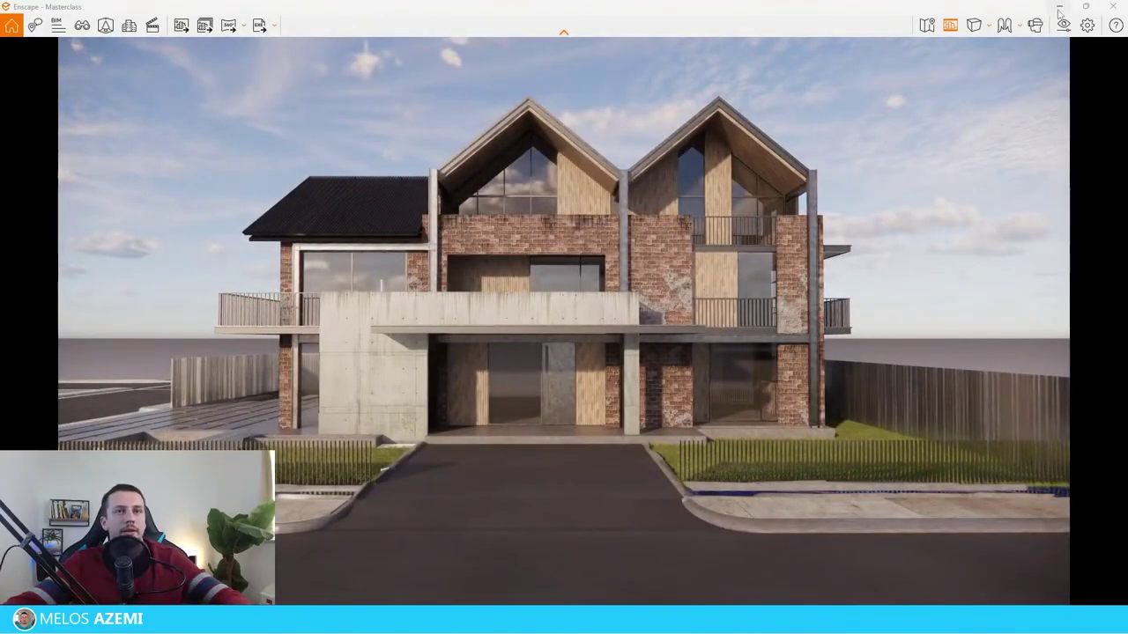
Reopen the visual settings beside the house and bring up the sky options
{"action": "left_click", "coordinate": [1060, 23]}
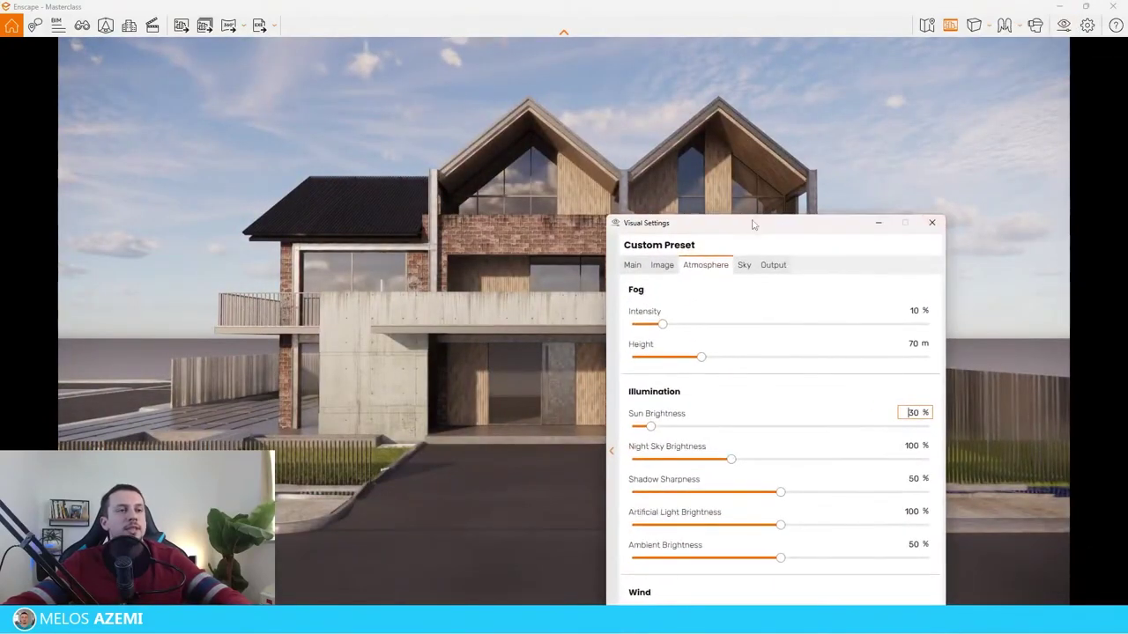
{"action": "left_click_drag", "start_coordinate": [754, 221], "coordinate": [836, 105]}
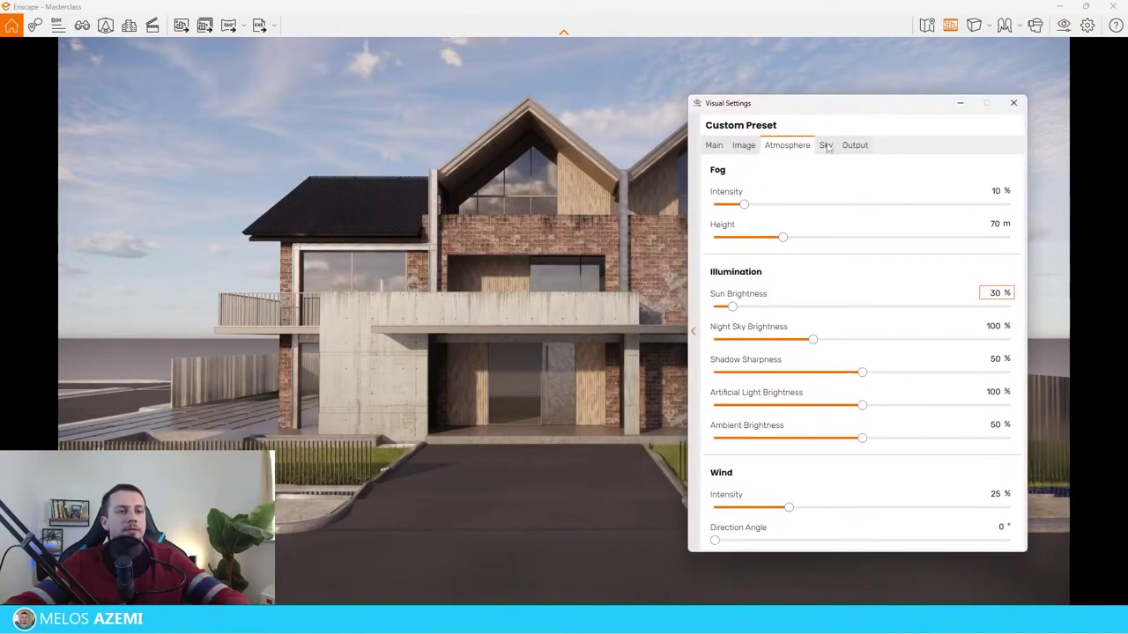
{"action": "left_click", "coordinate": [826, 146]}
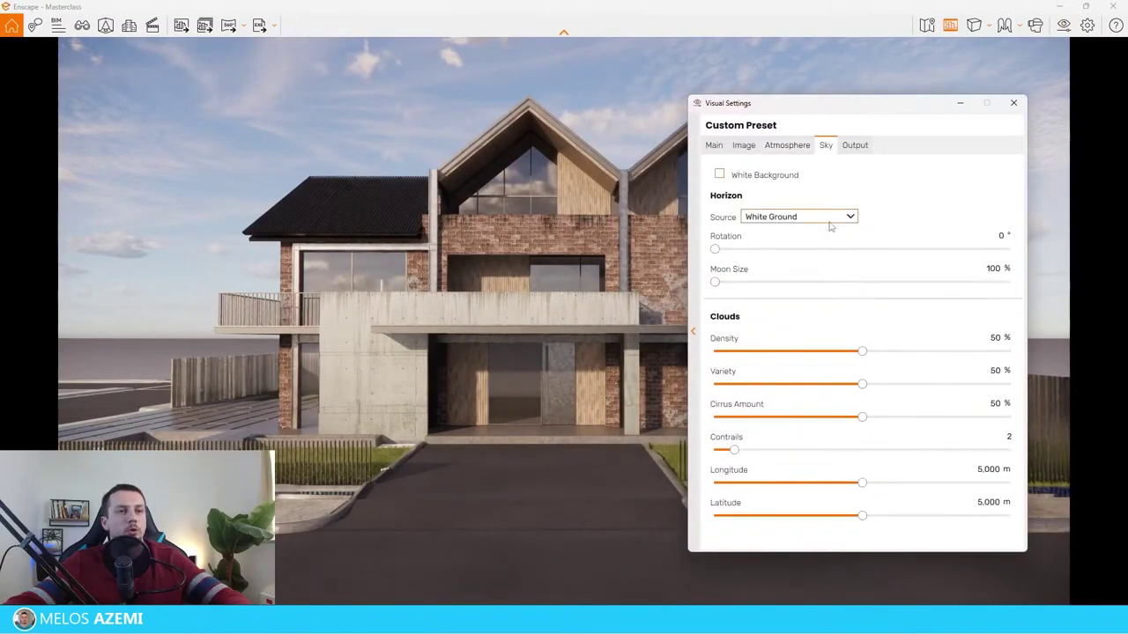
Try a cloud density of 98 % and reset it to the default
{"action": "left_click_drag", "start_coordinate": [863, 352], "coordinate": [989, 352]}
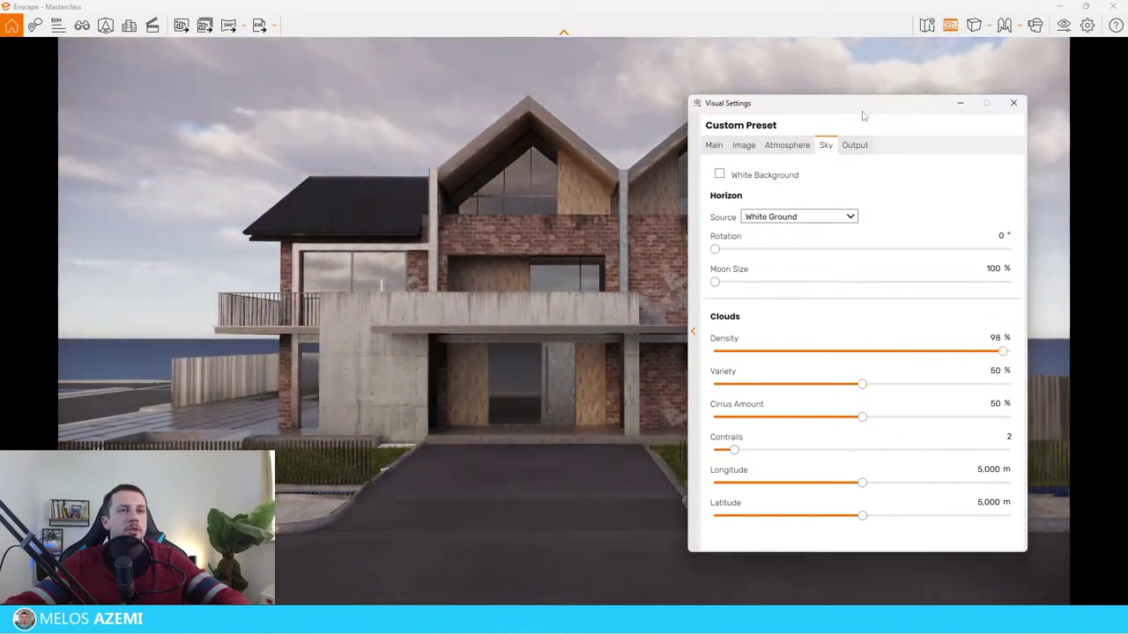
{"action": "left_click_drag", "start_coordinate": [863, 111], "coordinate": [1038, 414]}
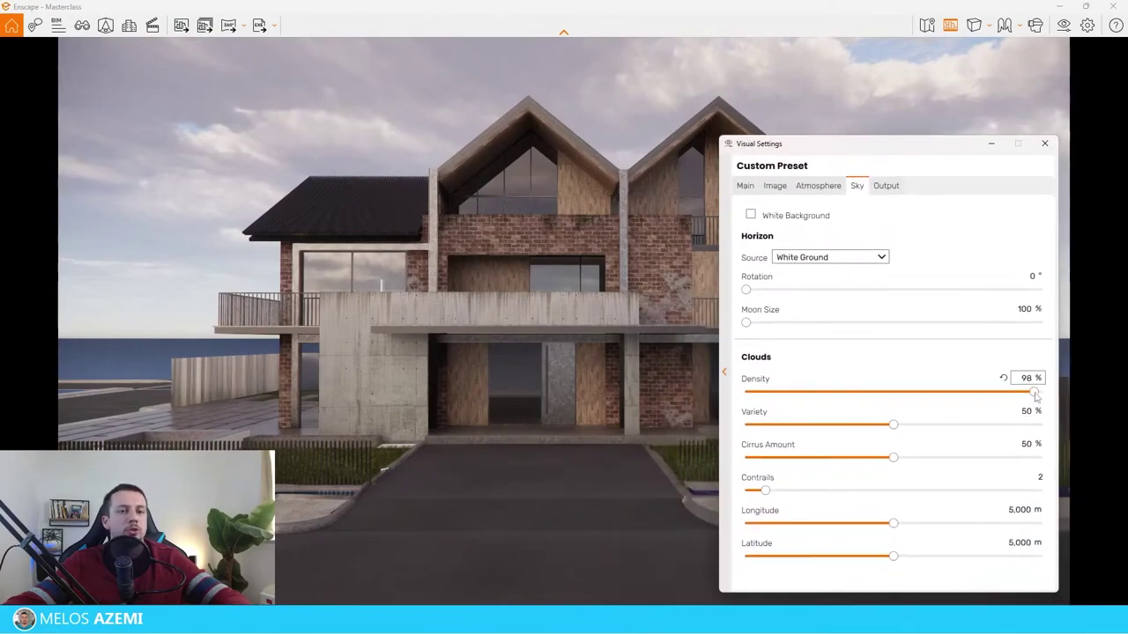
{"action": "left_click", "coordinate": [1002, 377]}
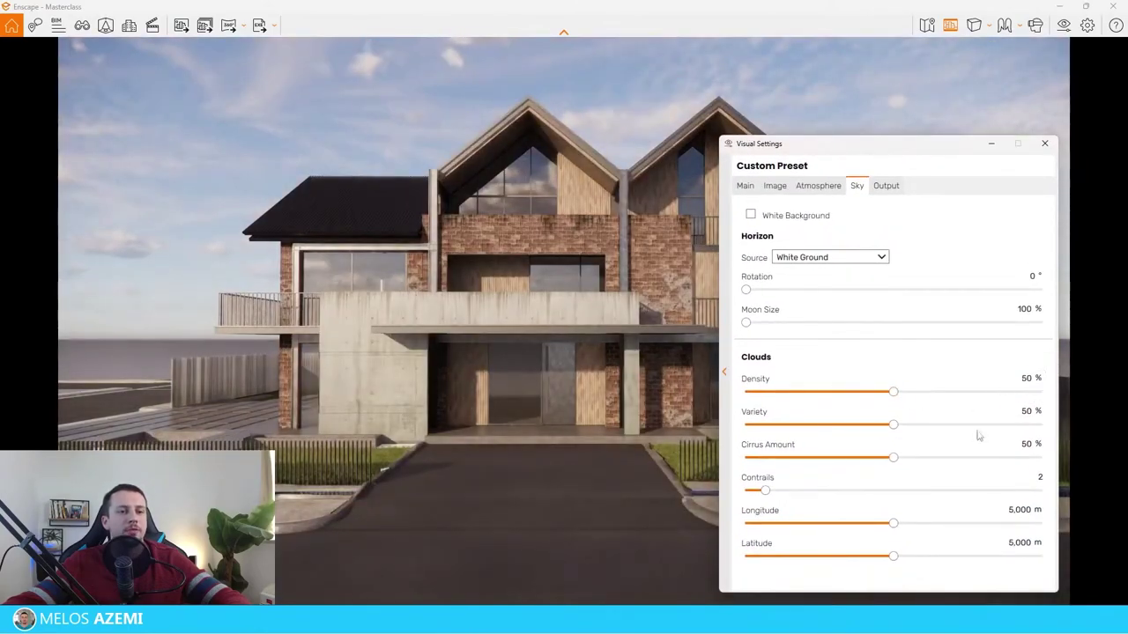
Set the cloud density to 57 %, and try a cirrus amount of 68 % before resetting it to 50 %
{"action": "left_click_drag", "start_coordinate": [892, 392], "coordinate": [958, 454]}
{"action": "left_click", "coordinate": [1005, 416]}
{"action": "type", "text": "50"}
{"action": "key", "text": "Return"}
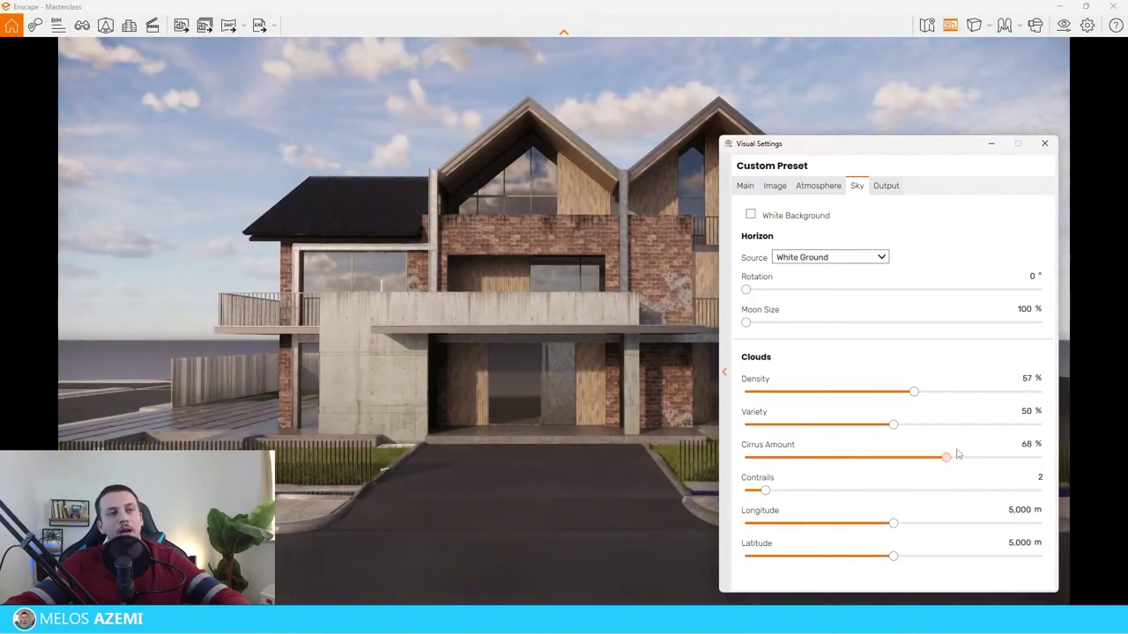
{"action": "left_click", "coordinate": [1002, 445]}
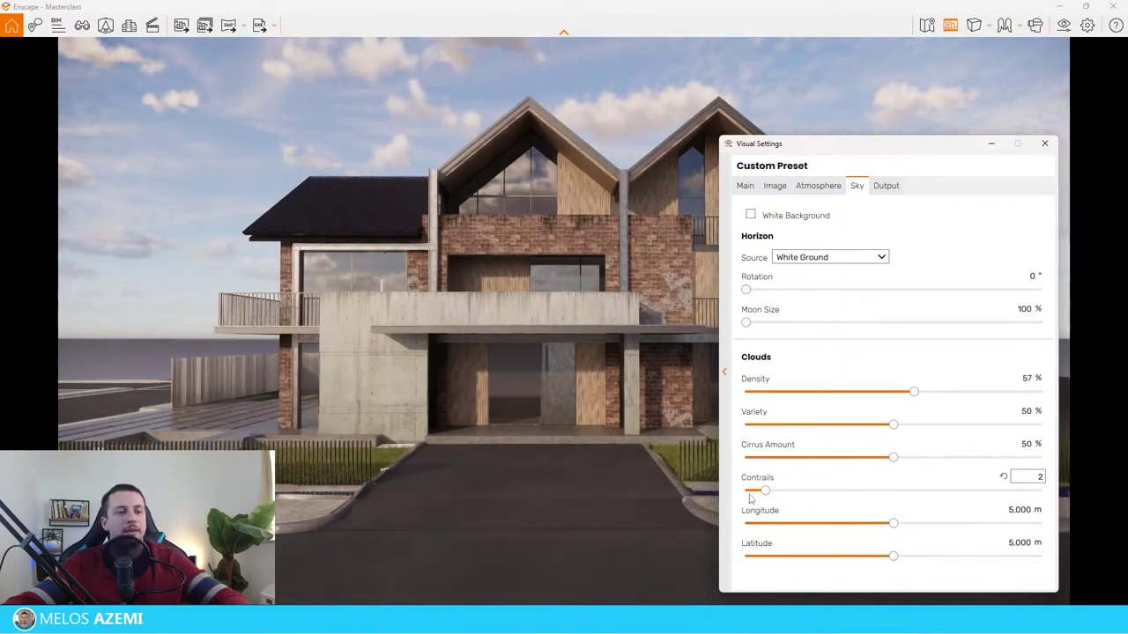
Set the contrails to 4 and the cloud offset to 5,279 m longitude and 7,331 m latitude, and slightly shift the time of day
{"action": "left_click_drag", "start_coordinate": [767, 492], "coordinate": [785, 504]}
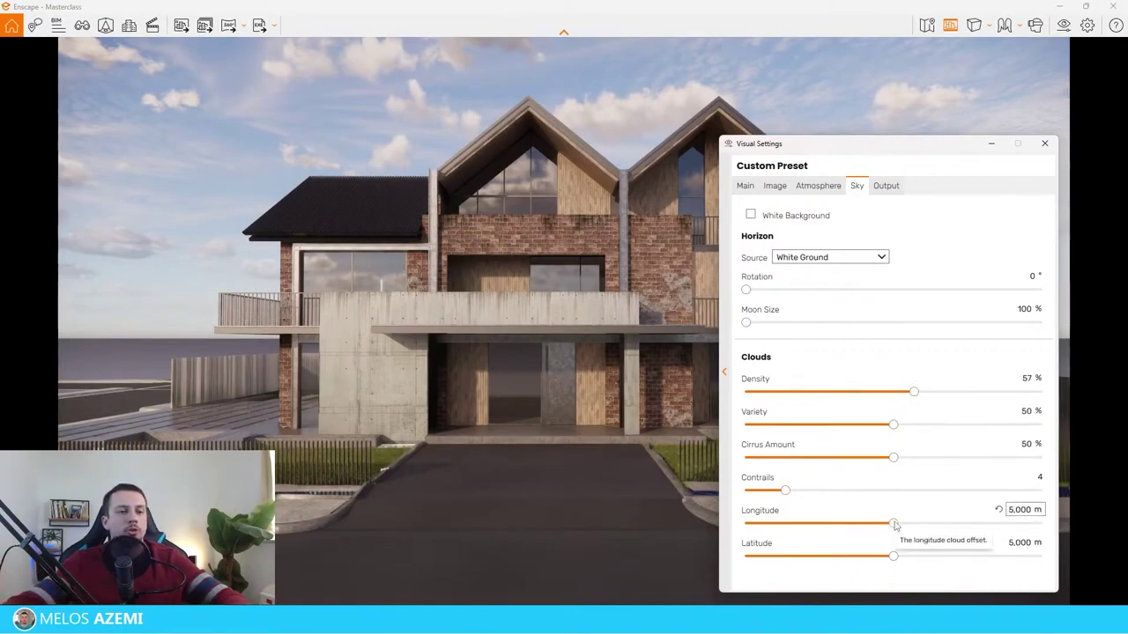
{"action": "left_click_drag", "start_coordinate": [894, 524], "coordinate": [964, 560]}
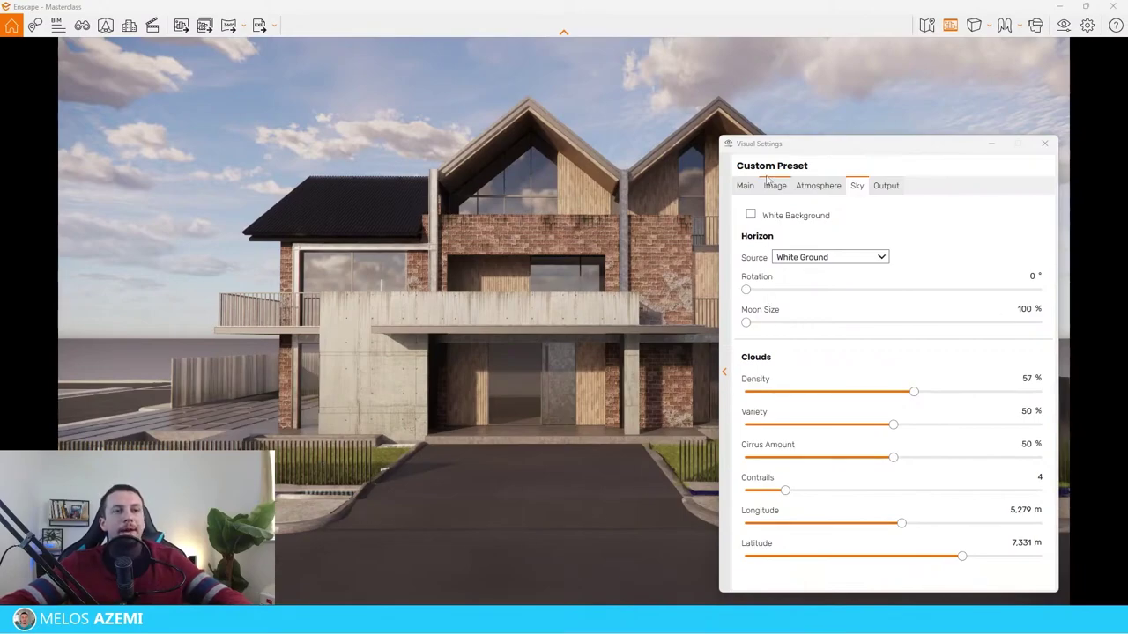
{"action": "left_click_drag", "start_coordinate": [766, 150], "coordinate": [623, 200]}
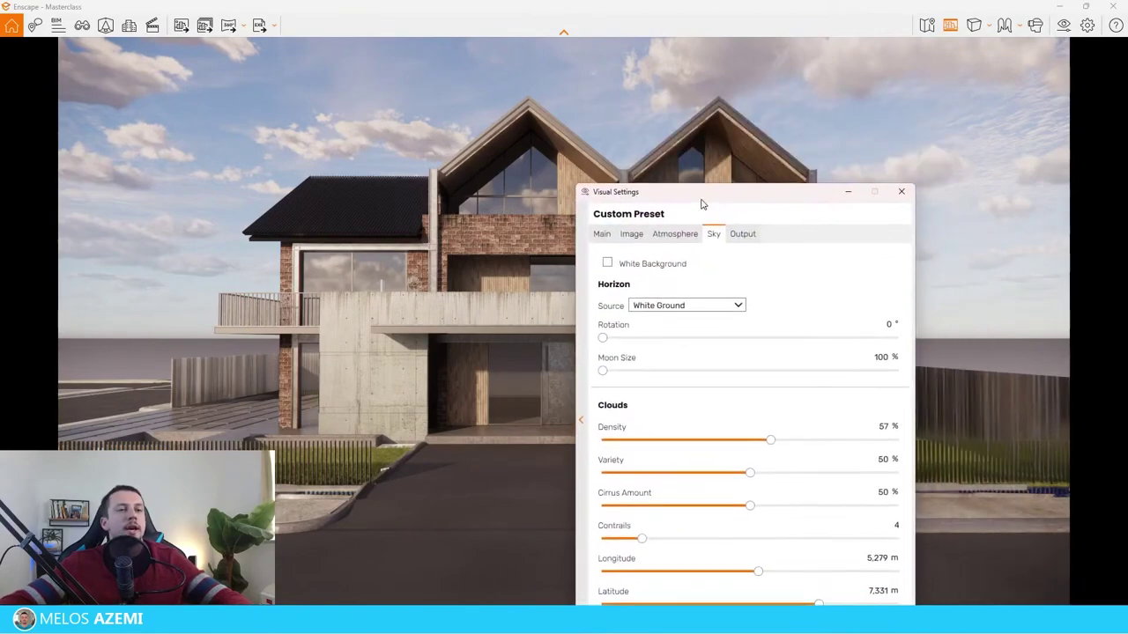
{"action": "left_click", "coordinate": [849, 193]}
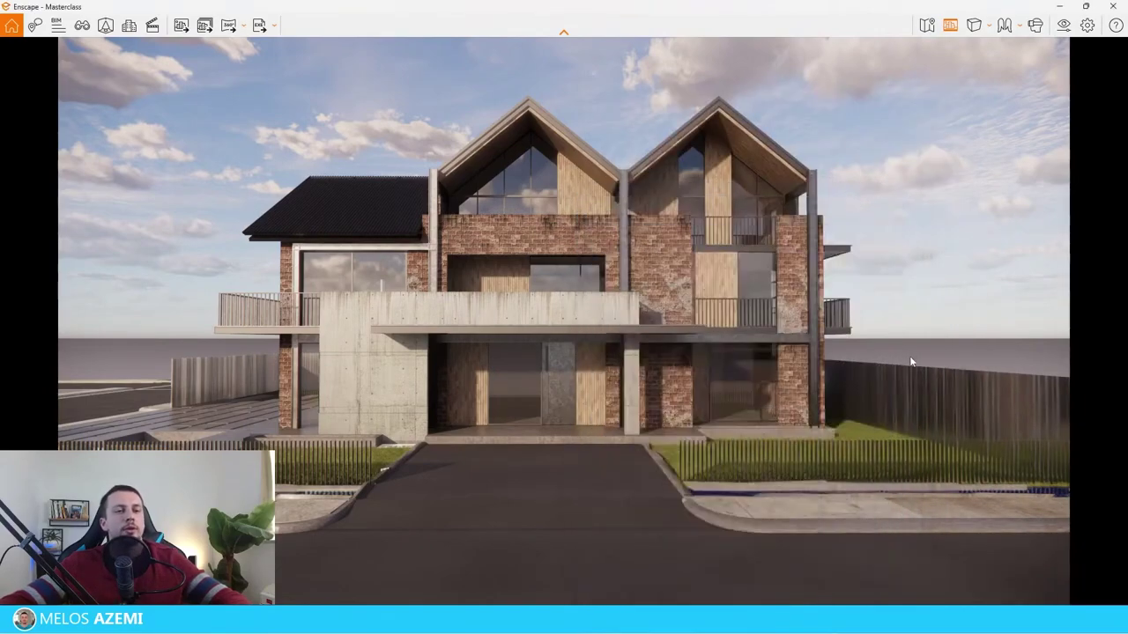
{"action": "mouse_move", "coordinate": [910, 361]}
{"action": "right_mouse_down", "text": "shift"}
{"action": "mouse_move", "coordinate": [731, 361]}
{"action": "mouse_move", "coordinate": [899, 361]}
{"action": "right_mouse_up", "text": "shift"}
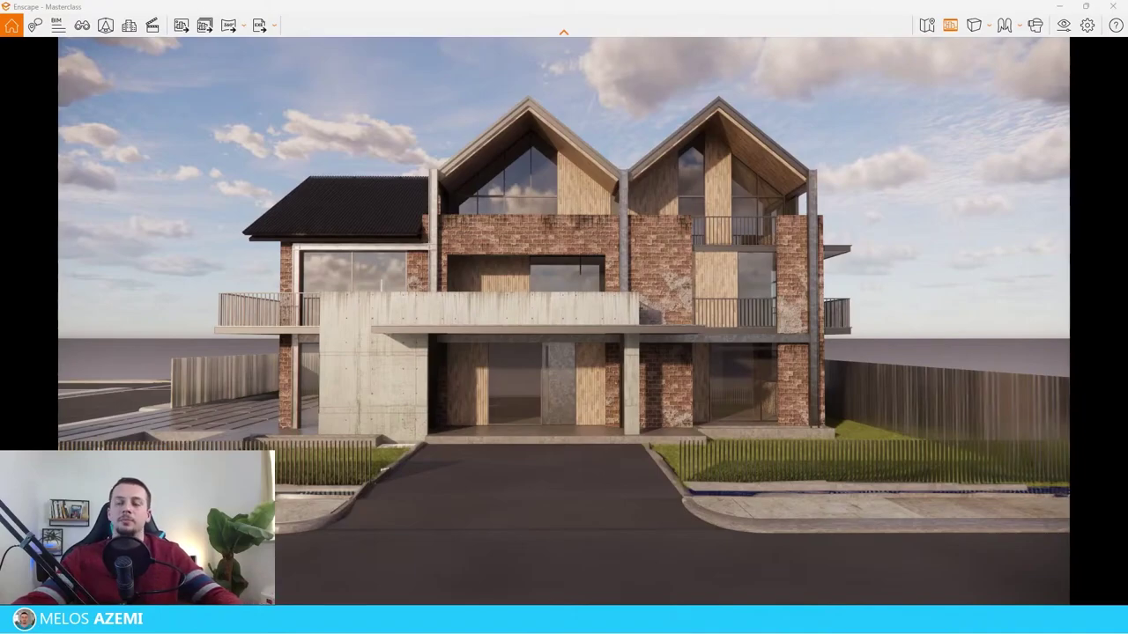
Switch to the browser and look through all assets on the Poly Haven website
{"action": "left_click_drag", "start_coordinate": [813, 187], "coordinate": [735, 146]}
{"action": "left_click_drag", "start_coordinate": [941, 144], "coordinate": [916, 2]}
{"action": "left_click", "coordinate": [775, 58]}
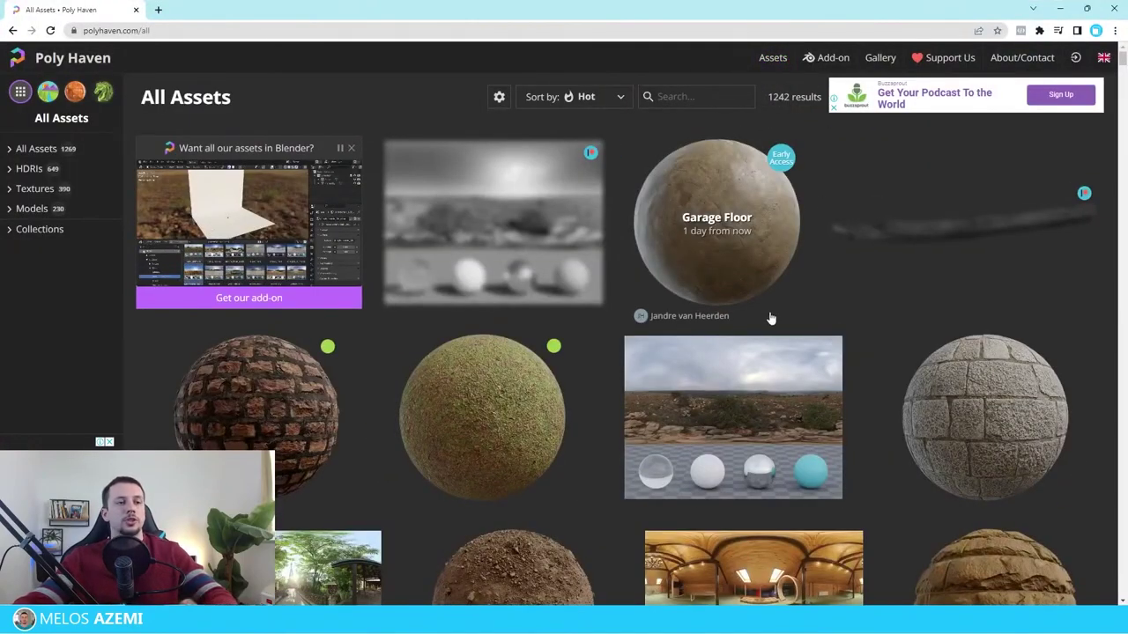
{"action": "scroll", "coordinate": [873, 476], "scroll_direction": "down", "scroll_amount": 8}
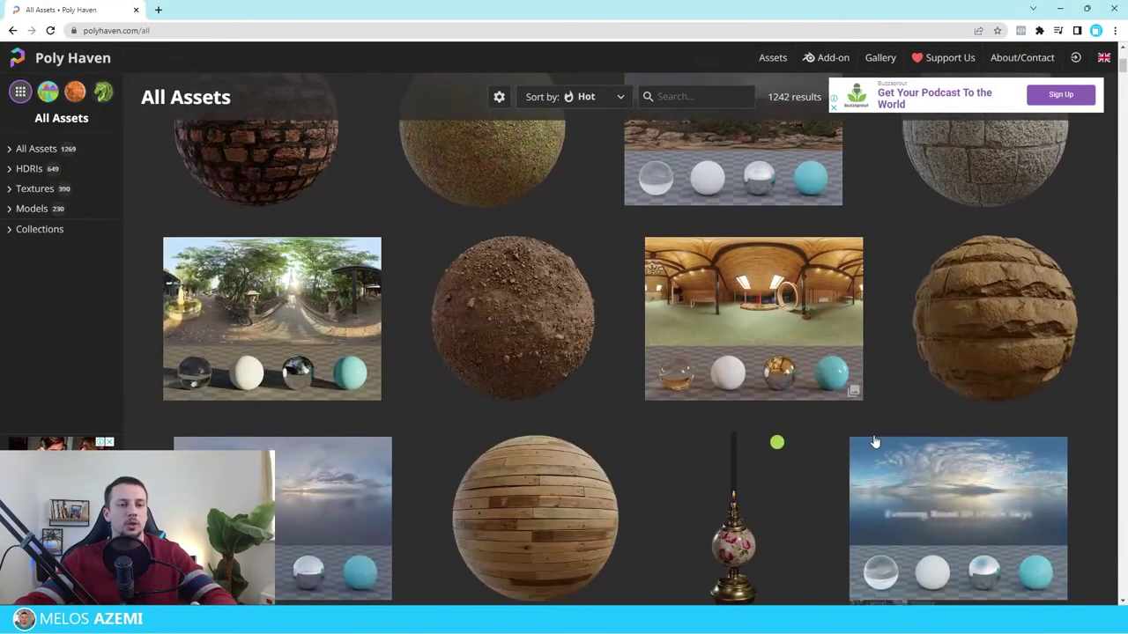
Open Poly Haven's HDRIs category and look through the available environment and sky images
{"action": "left_click", "coordinate": [26, 169]}
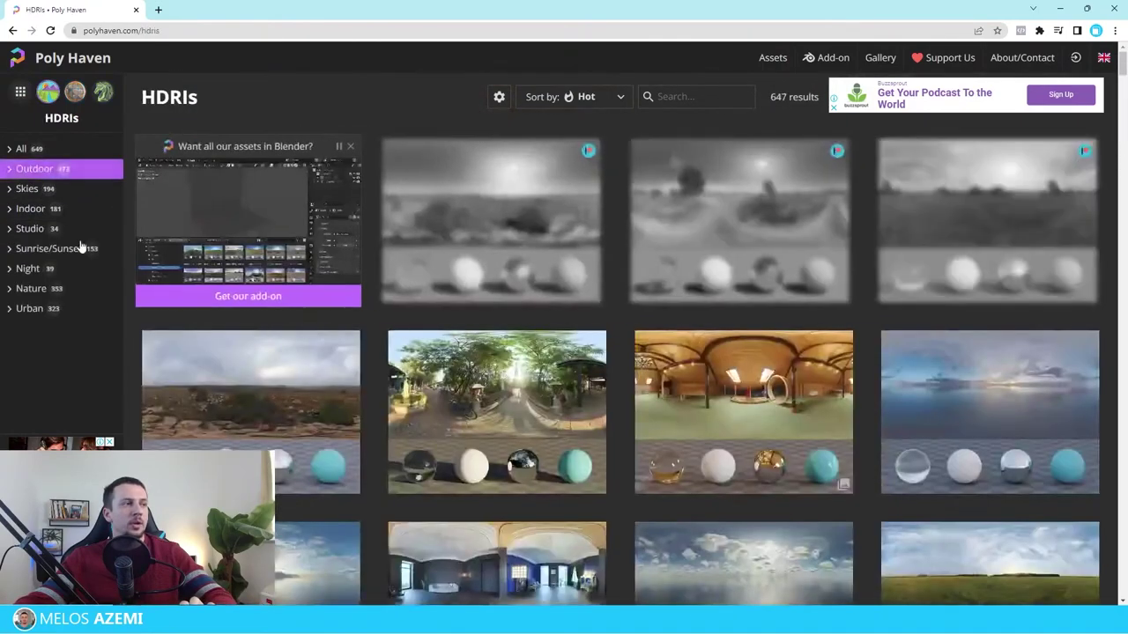
{"action": "scroll", "coordinate": [868, 395], "scroll_direction": "down", "scroll_amount": 2}
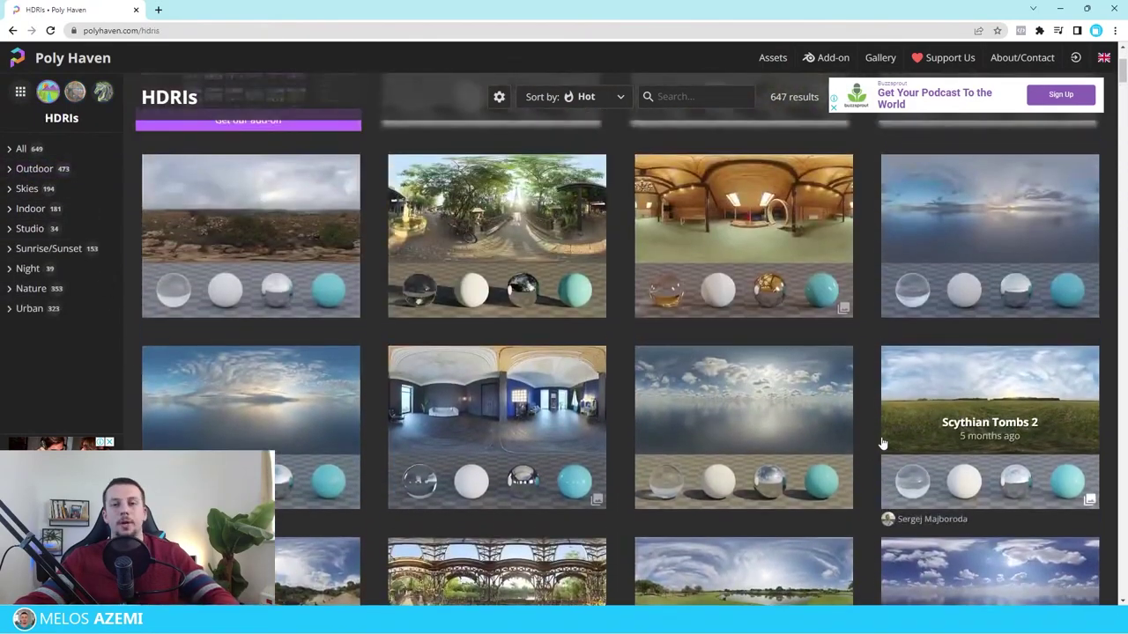
{"action": "scroll", "coordinate": [869, 383], "scroll_direction": "down", "scroll_amount": 2}
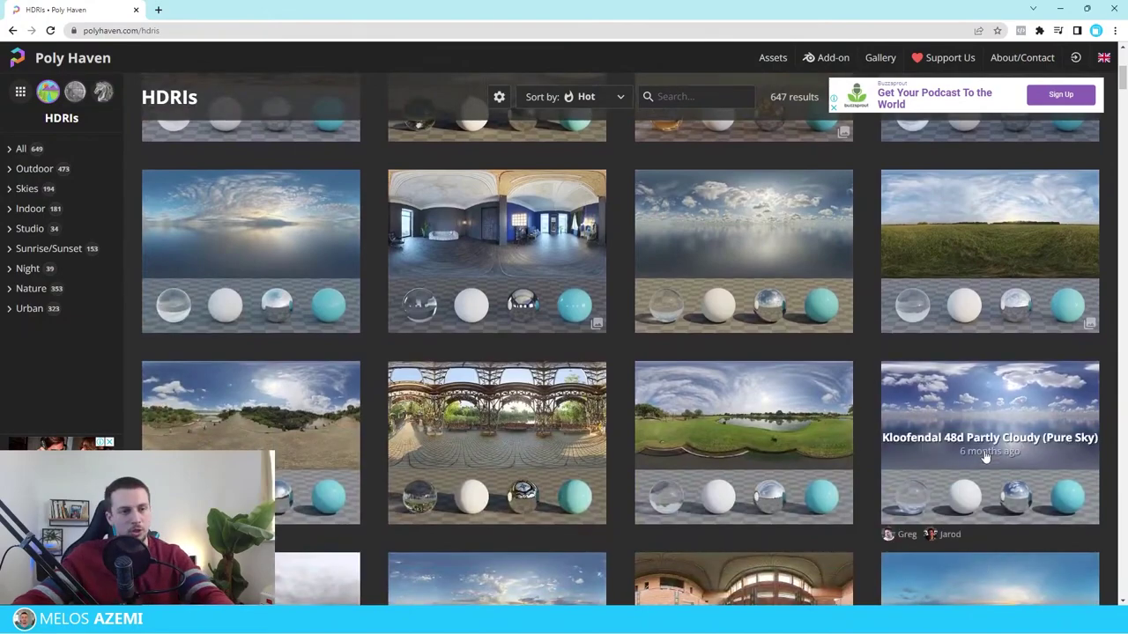
{"action": "scroll", "coordinate": [804, 401], "scroll_direction": "up", "scroll_amount": 4}
{"action": "scroll", "coordinate": [856, 423], "scroll_direction": "down", "scroll_amount": 5}
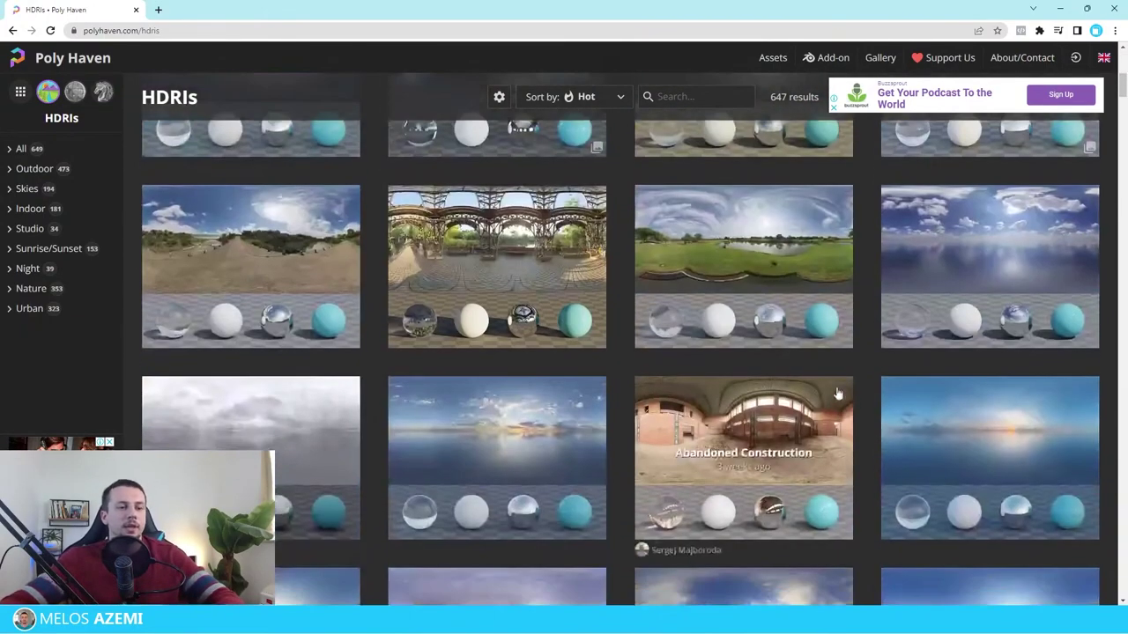
{"action": "mouse_move", "coordinate": [712, 7]}
{"action": "left_mouse_down"}
{"action": "mouse_move", "coordinate": [731, 461]}
{"action": "mouse_move", "coordinate": [718, 1]}
{"action": "left_mouse_up"}
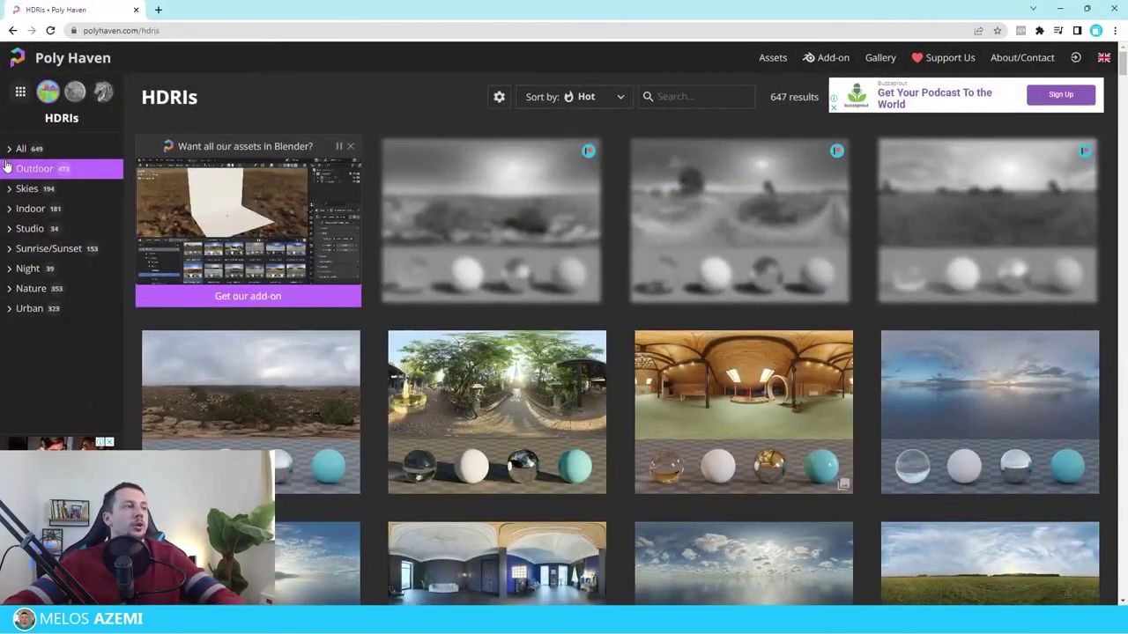
Narrow the HDRIs to the Outdoor category and look through the outdoor skies
{"action": "left_click", "coordinate": [8, 169]}
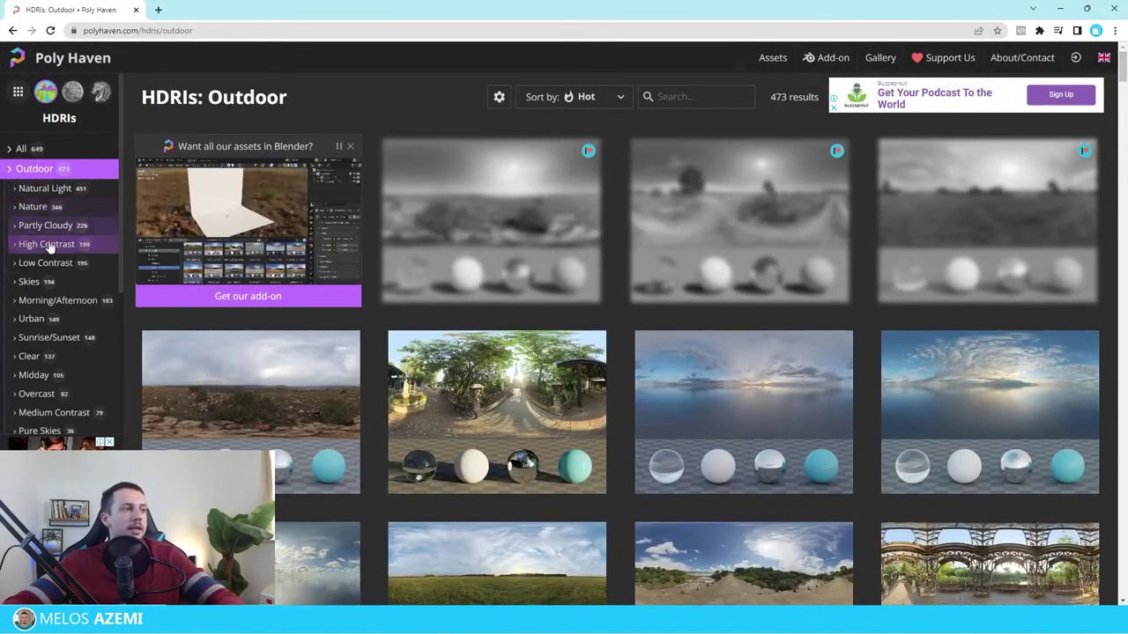
{"action": "scroll", "coordinate": [649, 428], "scroll_direction": "down", "scroll_amount": 5}
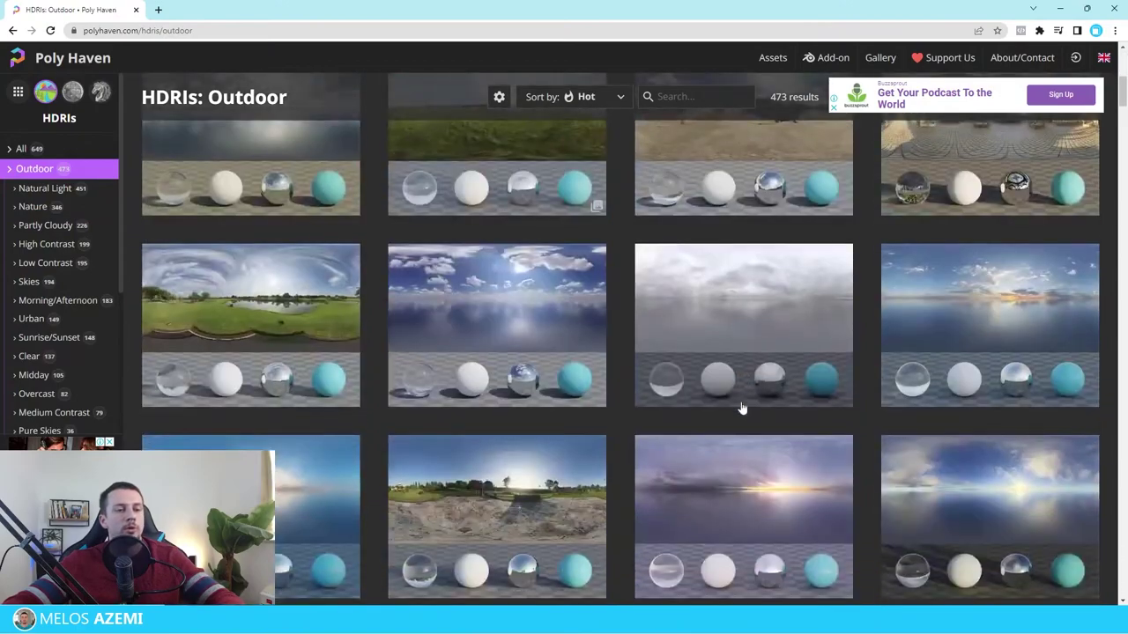
{"action": "scroll", "coordinate": [860, 432], "scroll_direction": "down", "scroll_amount": 5}
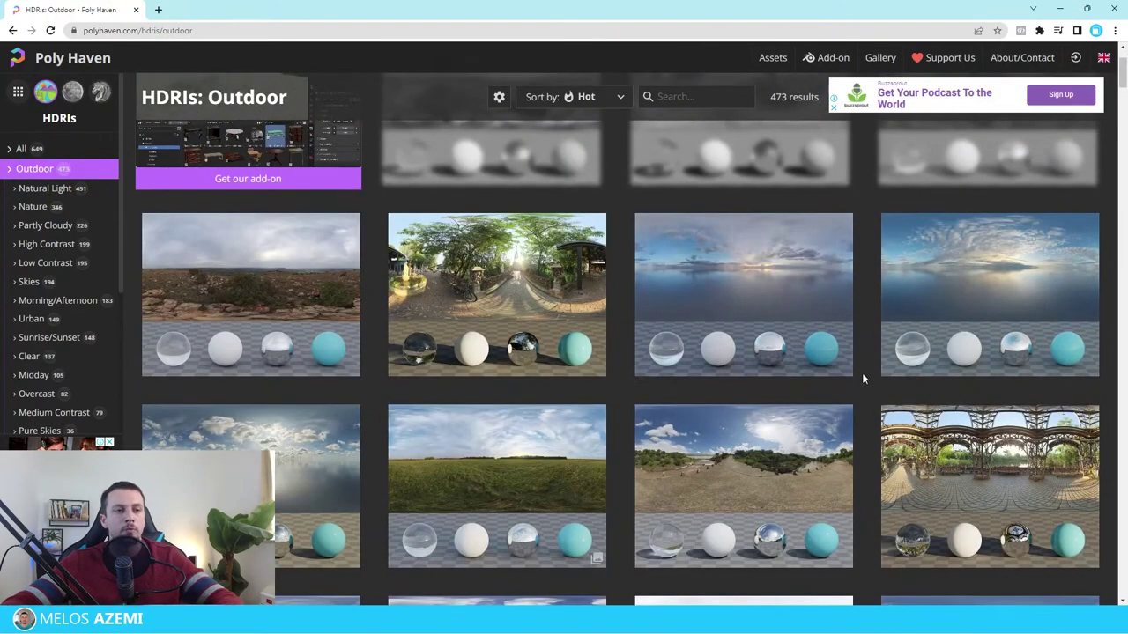
Look further through the outdoor HDRIs on Poly Haven for a suitable sky
{"action": "scroll", "coordinate": [861, 373], "scroll_direction": "down", "scroll_amount": 3}
{"action": "scroll", "coordinate": [862, 372], "scroll_direction": "down", "scroll_amount": 3}
{"action": "scroll", "coordinate": [864, 477], "scroll_direction": "down", "scroll_amount": 3}
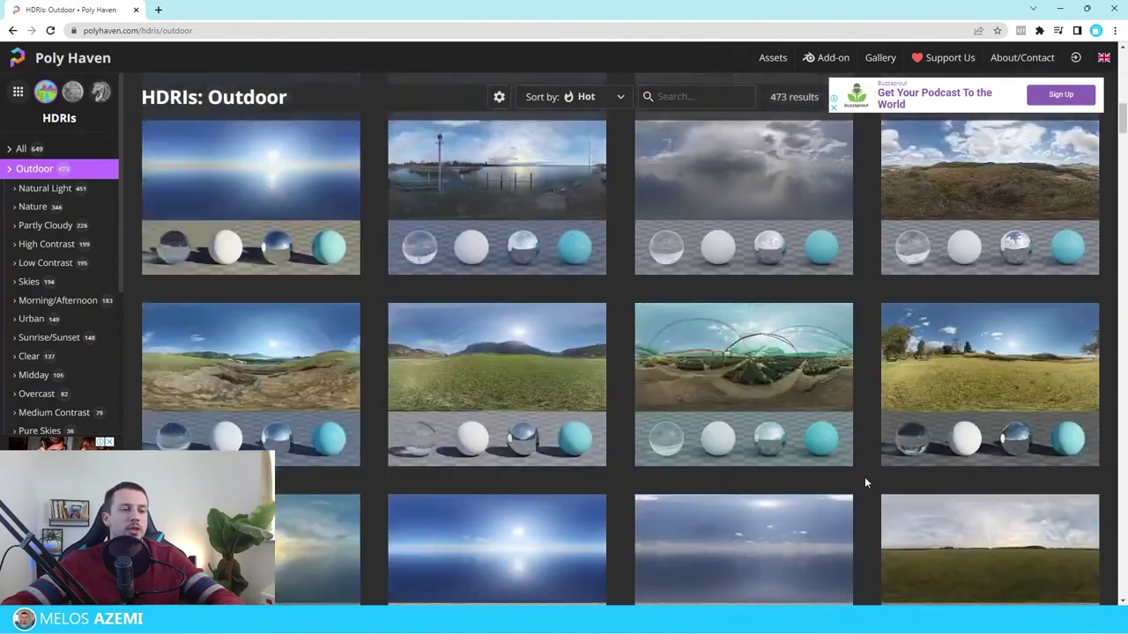
{"action": "scroll", "coordinate": [864, 483], "scroll_direction": "down", "scroll_amount": 4}
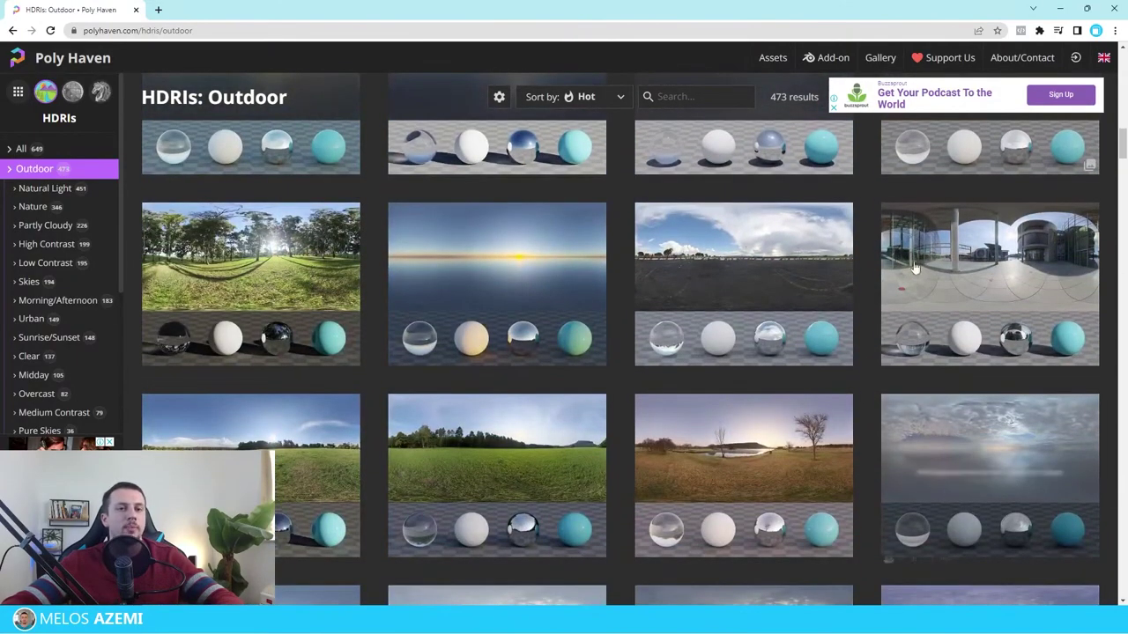
Switch to Enscape and try Desert, Forest and Mountains as the horizon source in the sky settings
{"action": "left_click", "coordinate": [1060, 9]}
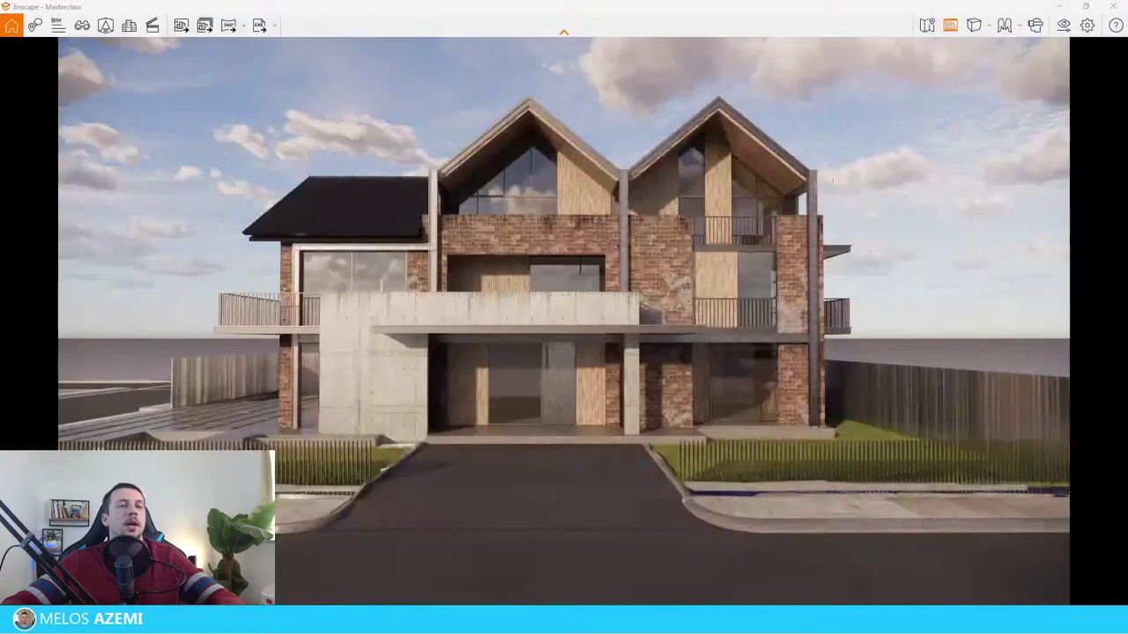
{"action": "left_click", "coordinate": [1063, 25]}
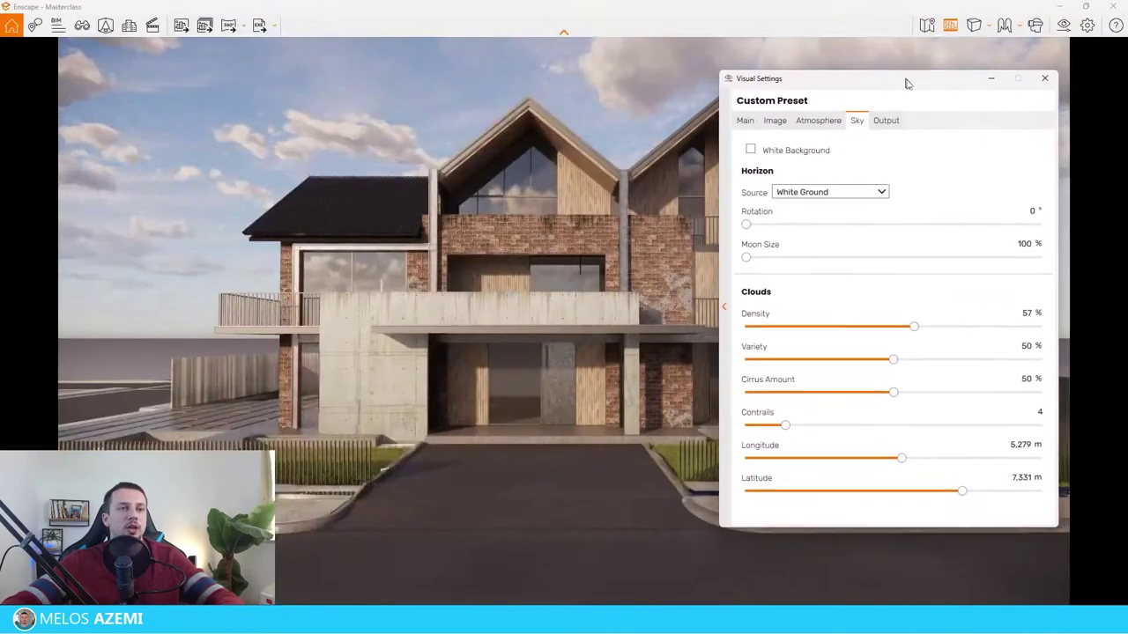
{"action": "left_click", "coordinate": [907, 203]}
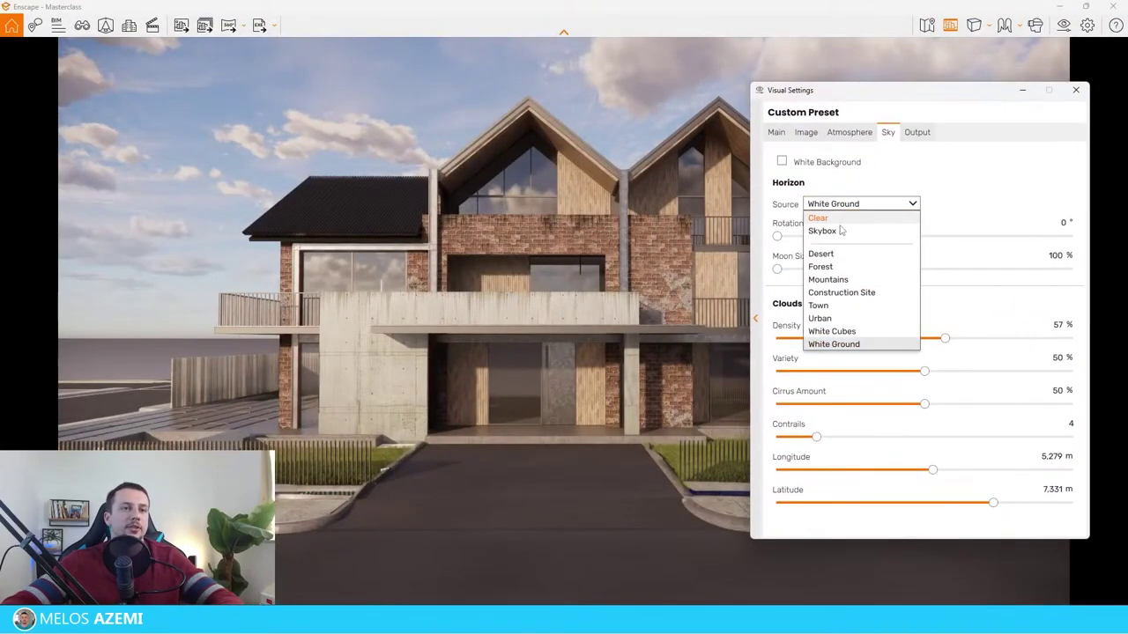
{"action": "left_click", "coordinate": [850, 254]}
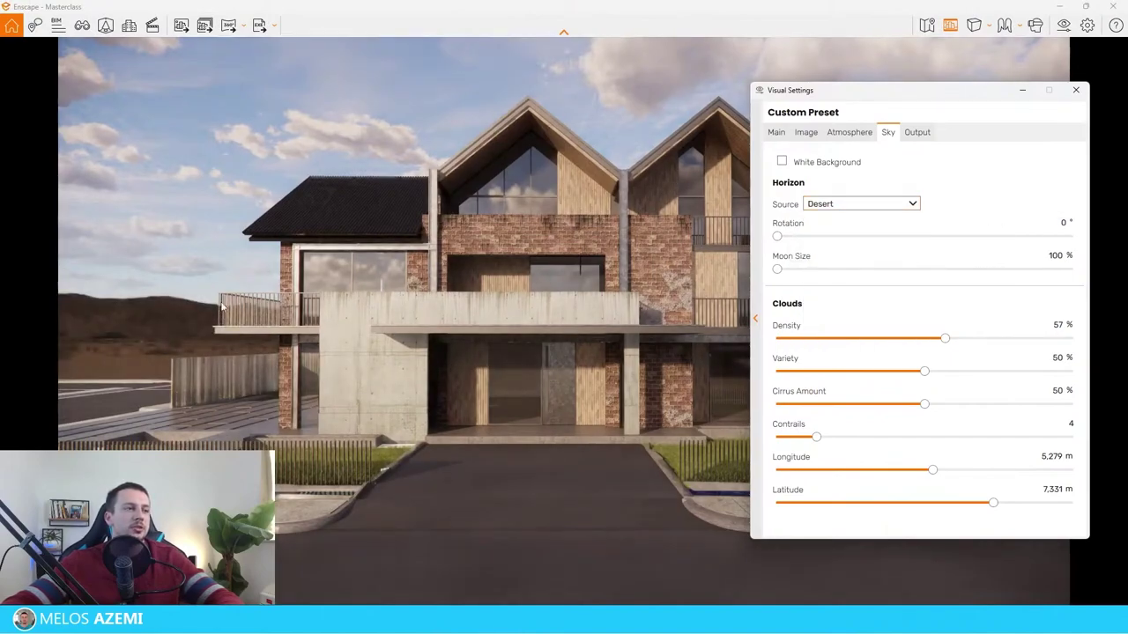
{"action": "left_click", "coordinate": [884, 208]}
{"action": "left_click", "coordinate": [865, 273]}
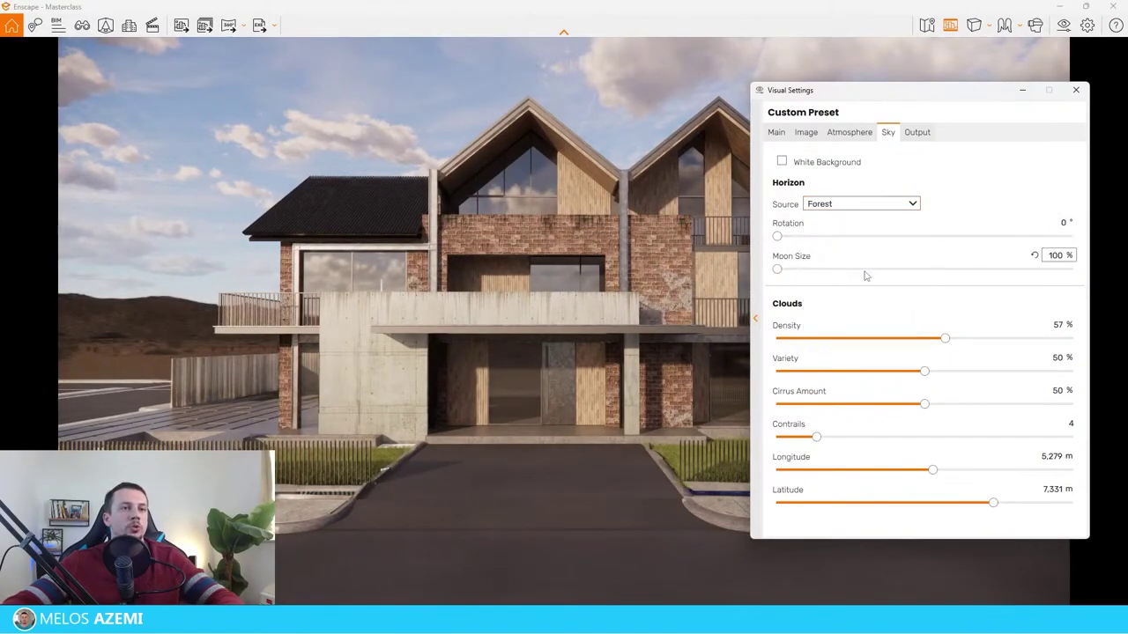
{"action": "left_click", "coordinate": [836, 208]}
{"action": "left_click", "coordinate": [833, 280]}
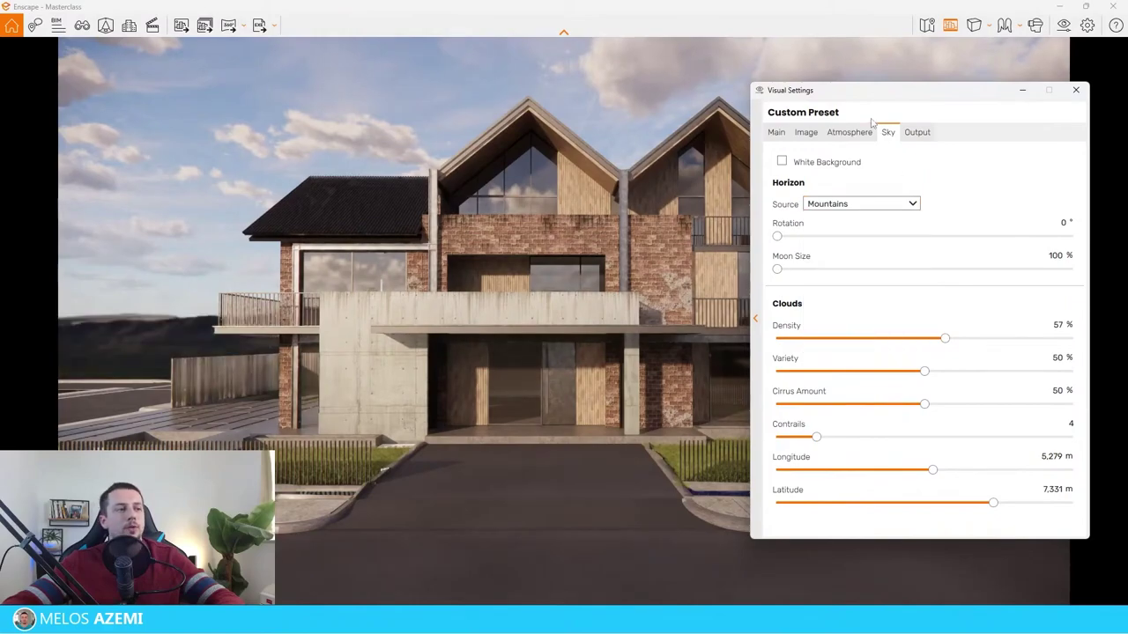
Set the sky's horizon source to Skybox and put the visual settings window away
{"action": "left_click", "coordinate": [839, 208]}
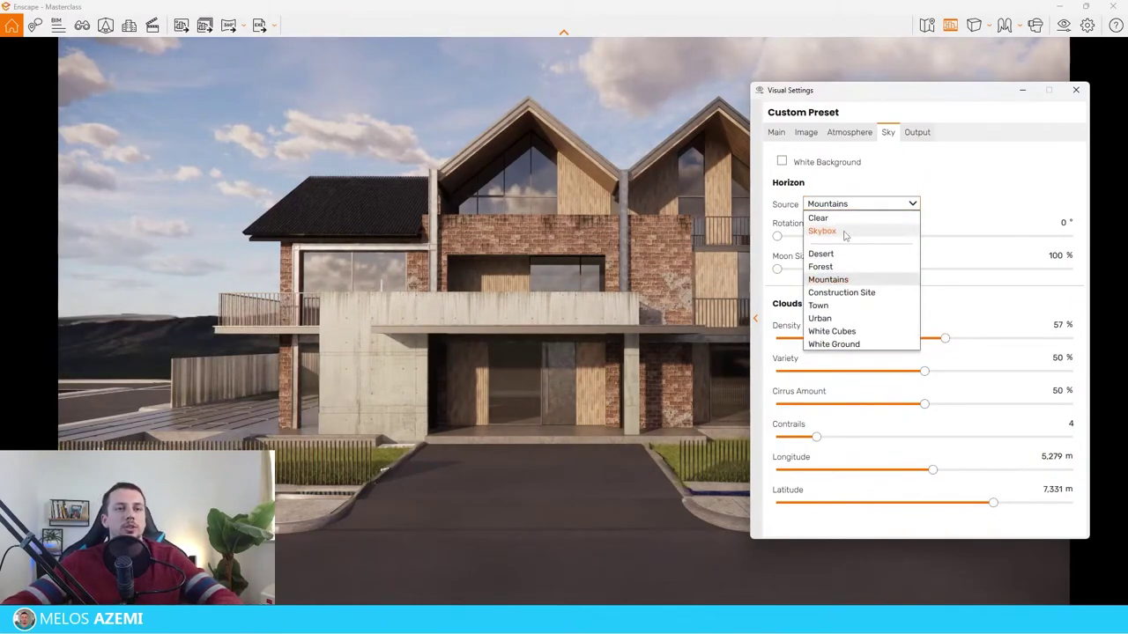
{"action": "left_click", "coordinate": [824, 229]}
{"action": "left_click", "coordinate": [1023, 92]}
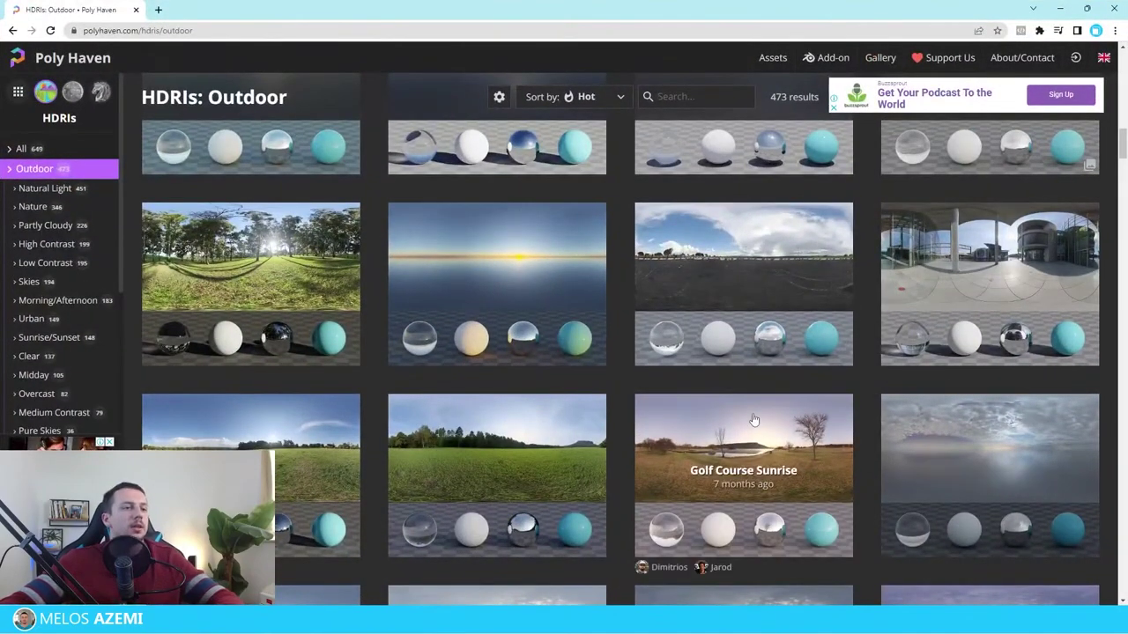
Switch to the browser, find the Drackenstein Quarry HDRI among the outdoor skies and download it as a 4K HDR file
{"action": "scroll", "coordinate": [962, 405], "scroll_direction": "down", "scroll_amount": 3}
{"action": "scroll", "coordinate": [962, 405], "scroll_direction": "up", "scroll_amount": 4}
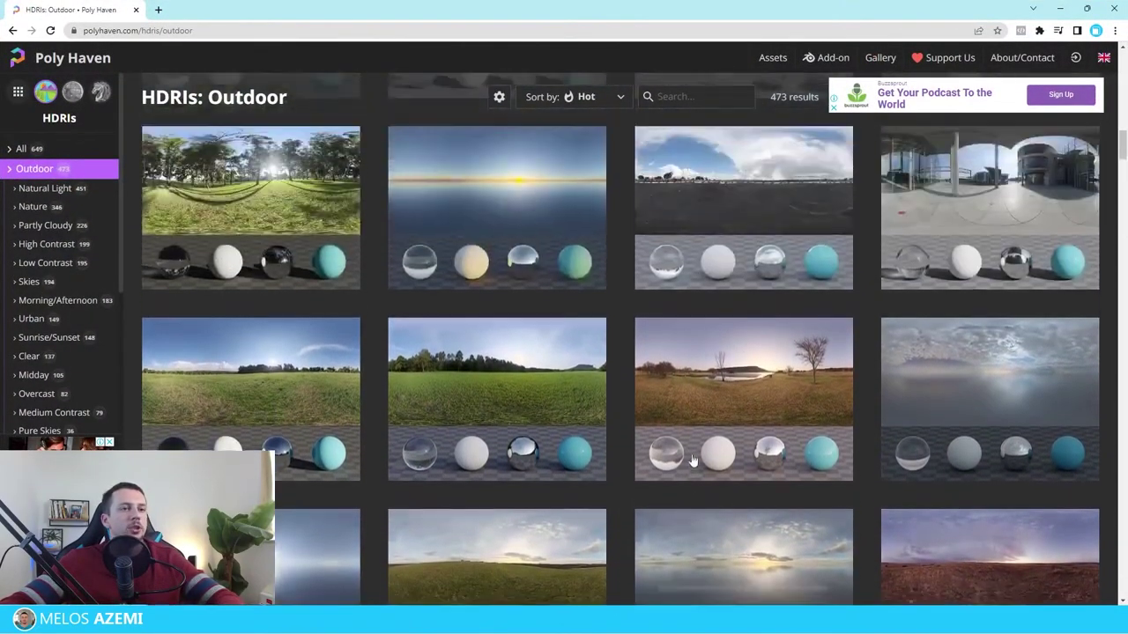
{"action": "scroll", "coordinate": [616, 454], "scroll_direction": "down", "scroll_amount": 4}
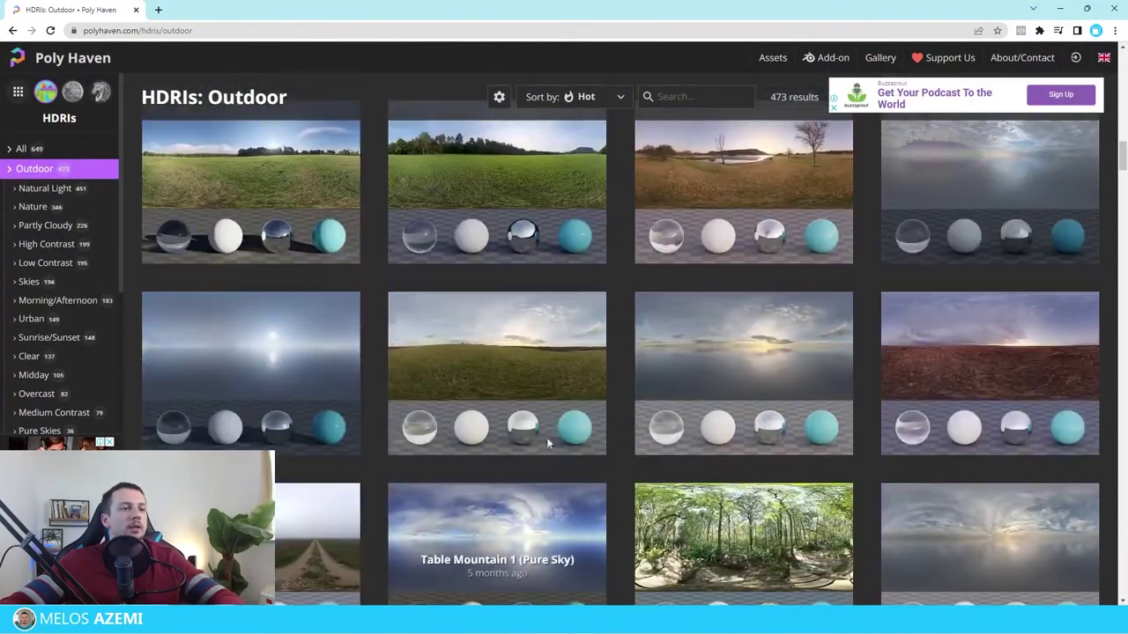
{"action": "left_click", "coordinate": [524, 394]}
{"action": "left_click", "coordinate": [972, 96]}
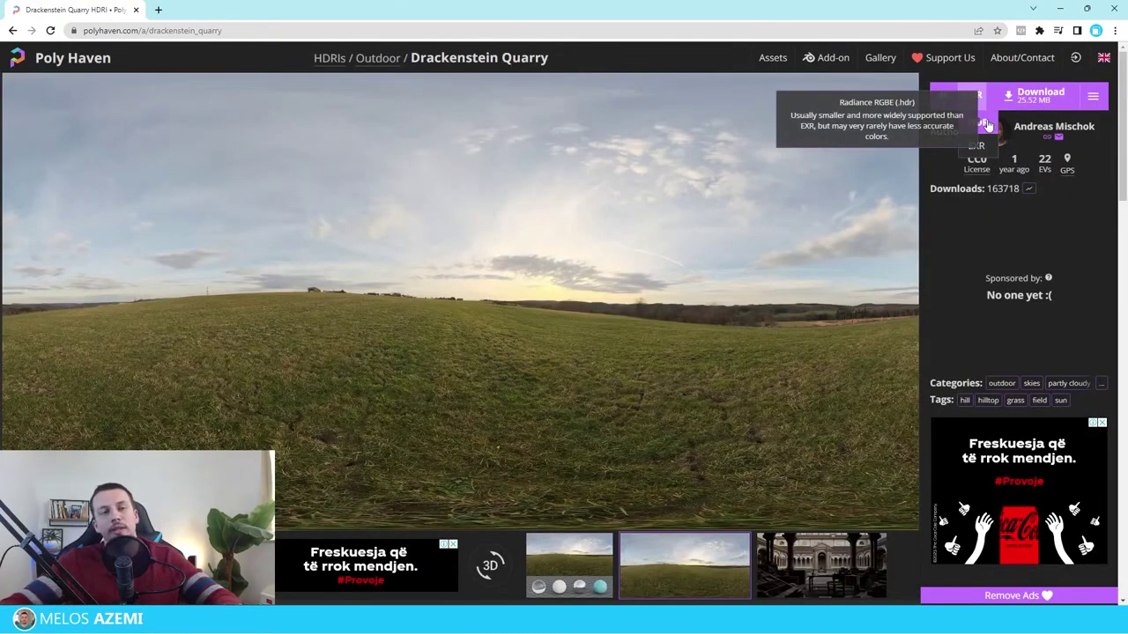
{"action": "left_click", "coordinate": [1038, 94]}
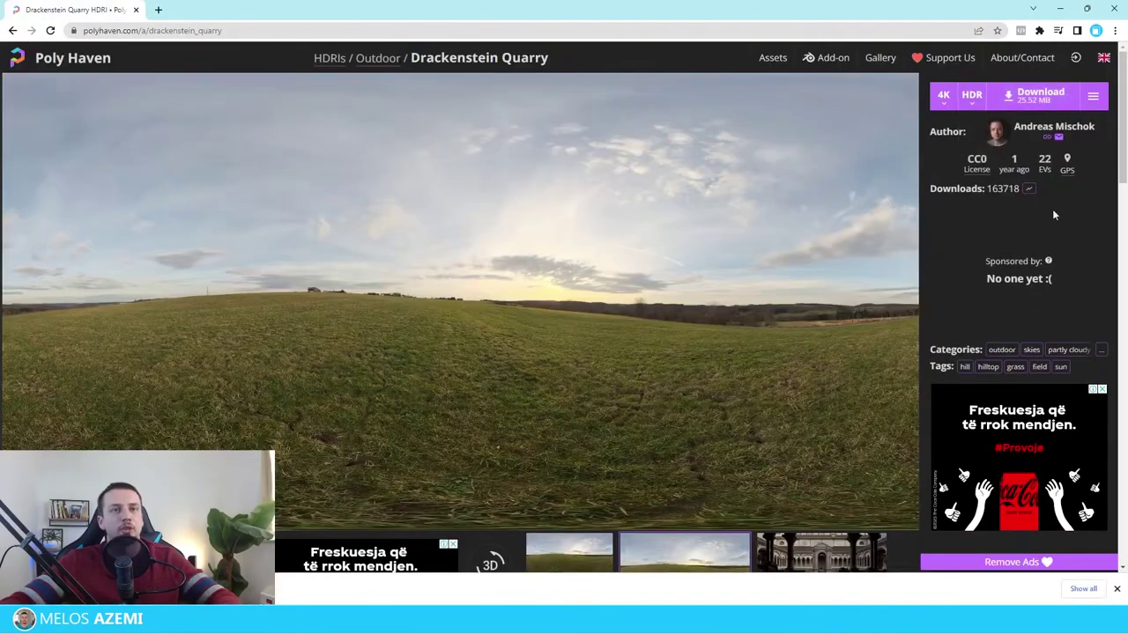
Switch to Enscape and load drackenstein_quarry_4k.hdr as the skybox in the sky settings
{"action": "left_click", "coordinate": [1059, 8]}
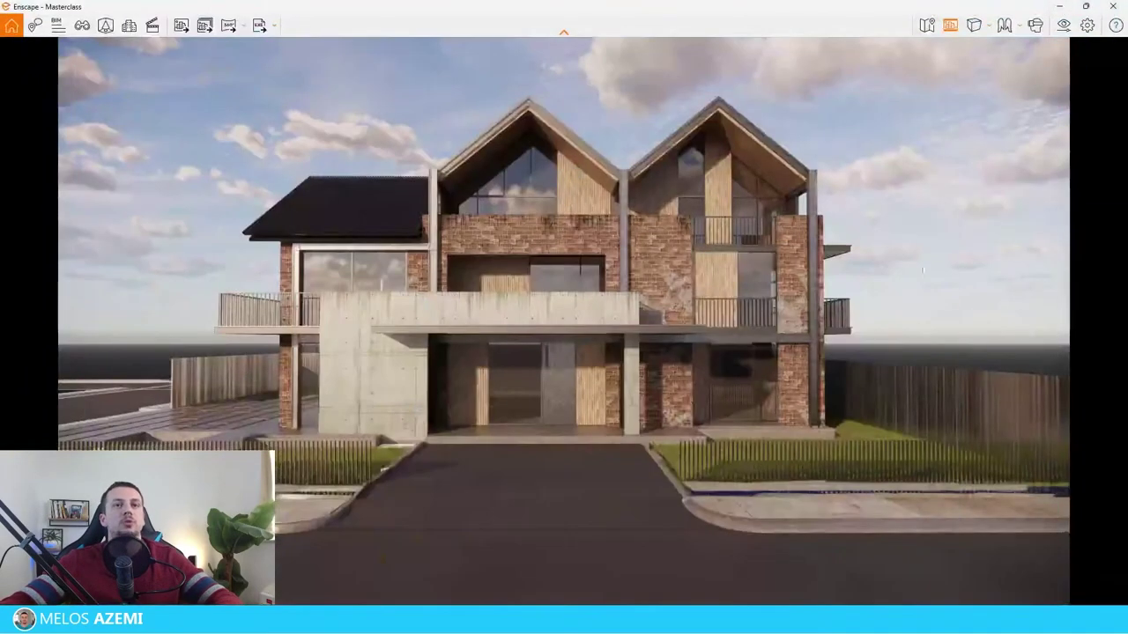
{"action": "left_click", "coordinate": [1063, 25]}
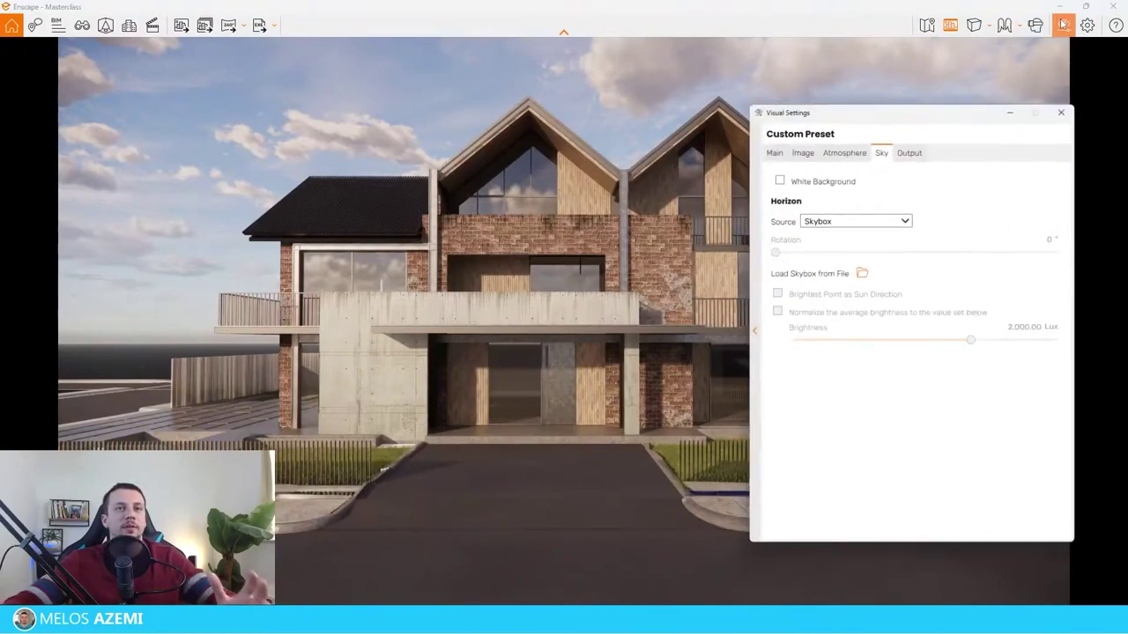
{"action": "left_click", "coordinate": [892, 206]}
{"action": "left_click", "coordinate": [870, 232]}
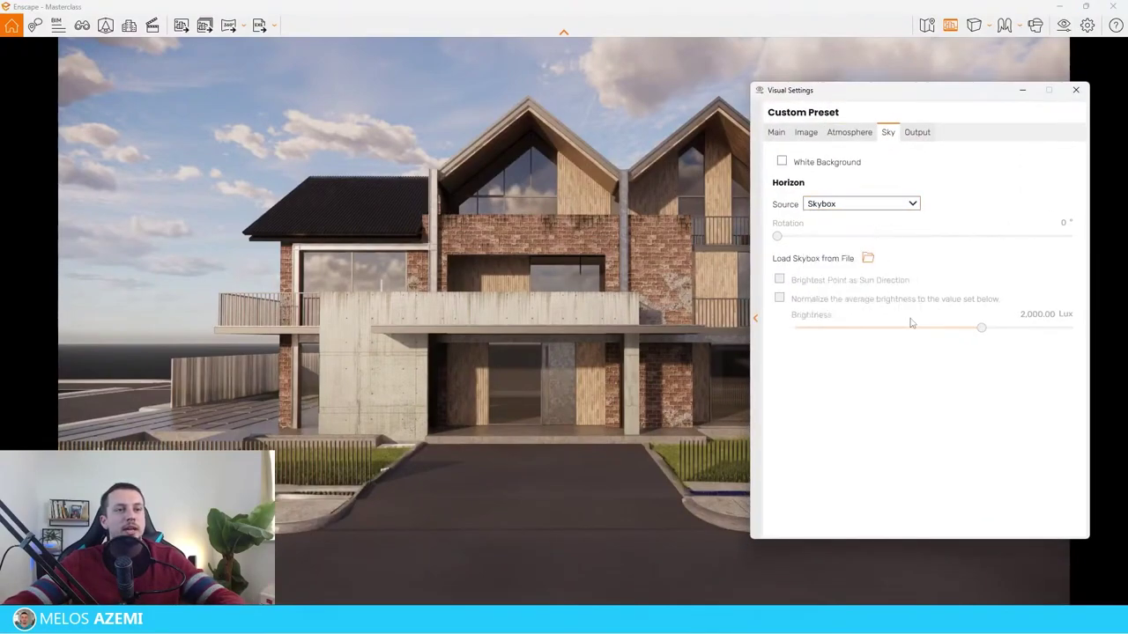
{"action": "left_click", "coordinate": [878, 260]}
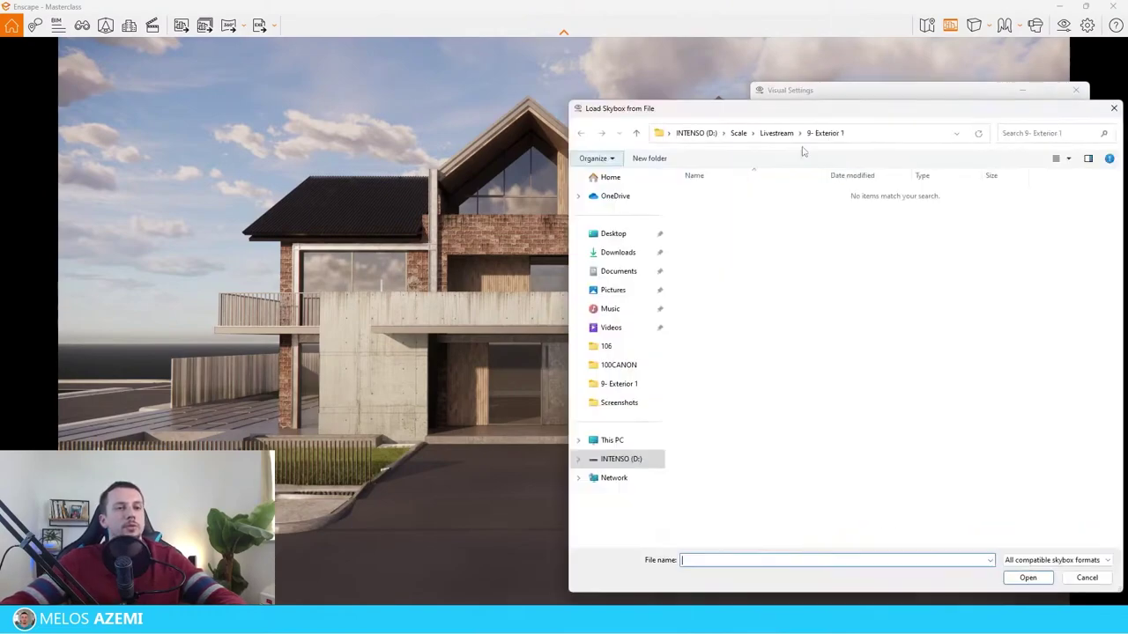
{"action": "left_click_drag", "start_coordinate": [876, 115], "coordinate": [1127, 141]}
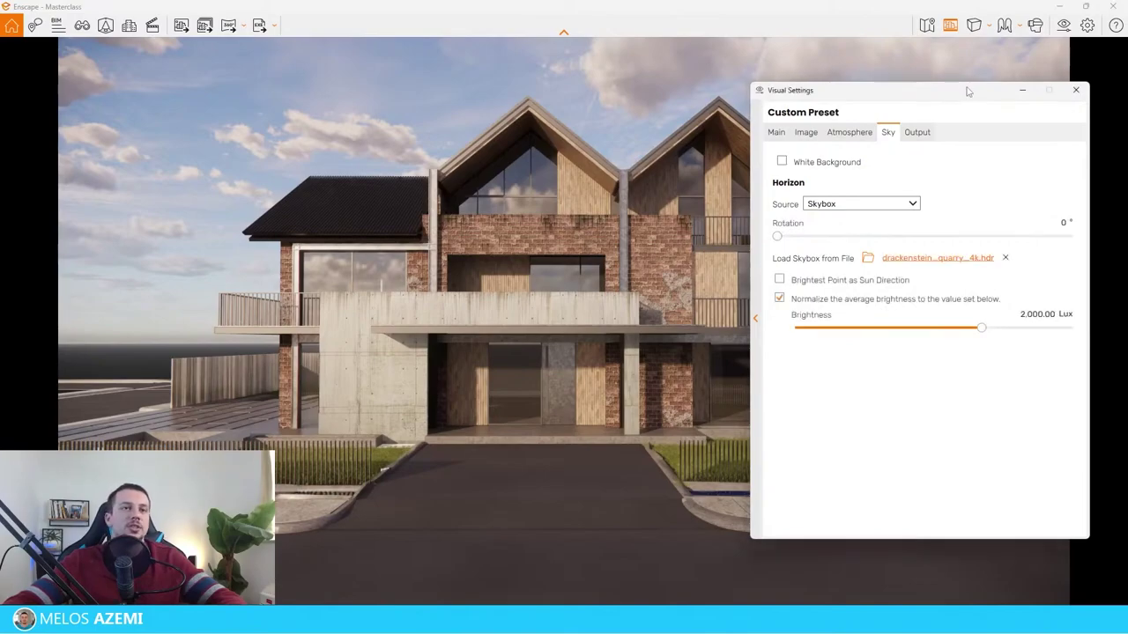
Examine the loaded skybox around the house, including where its sun sits relative to the front facade
{"action": "left_click_drag", "start_coordinate": [967, 91], "coordinate": [873, 154]}
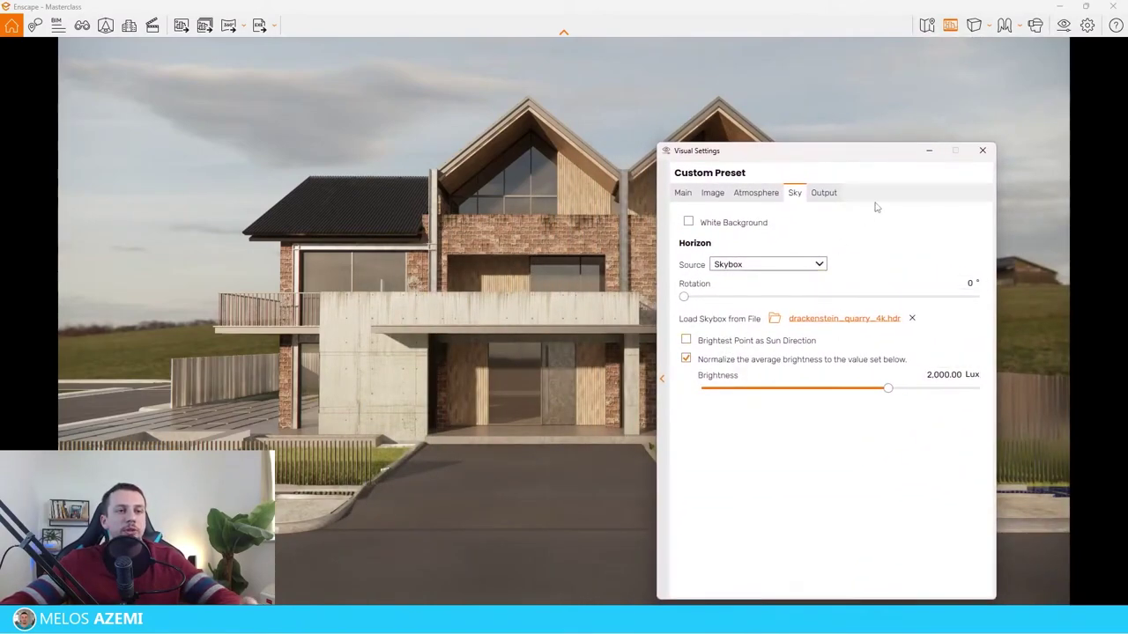
{"action": "left_click_drag", "start_coordinate": [900, 151], "coordinate": [967, 124]}
{"action": "left_click_drag", "start_coordinate": [582, 337], "coordinate": [500, 377]}
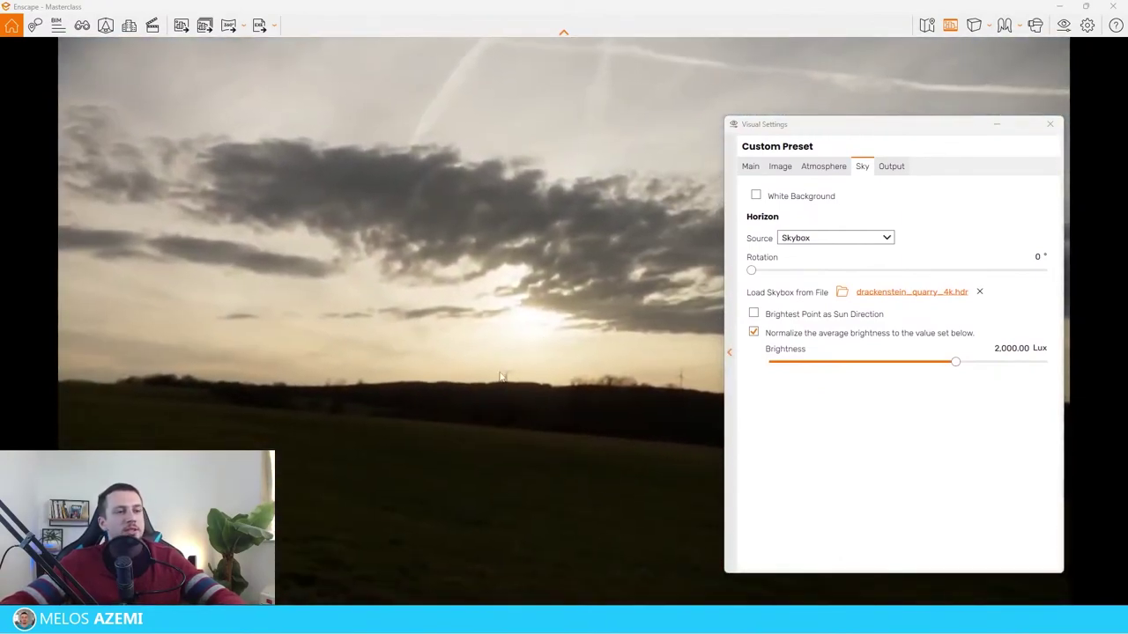
{"action": "left_click_drag", "start_coordinate": [606, 275], "coordinate": [1013, 304]}
{"action": "left_click_drag", "start_coordinate": [563, 317], "coordinate": [564, 314]}
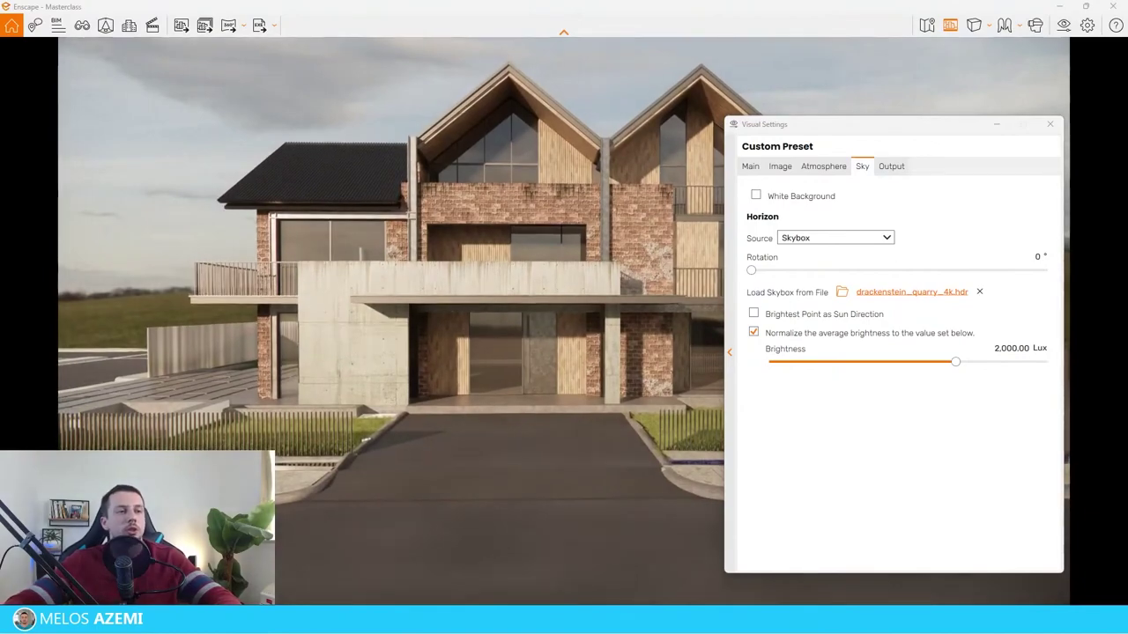
Use the skybox's brightest point as the sun direction and keep the facade visible beside the settings
{"action": "left_click", "coordinate": [801, 316]}
{"action": "left_click_drag", "start_coordinate": [814, 125], "coordinate": [601, 227]}
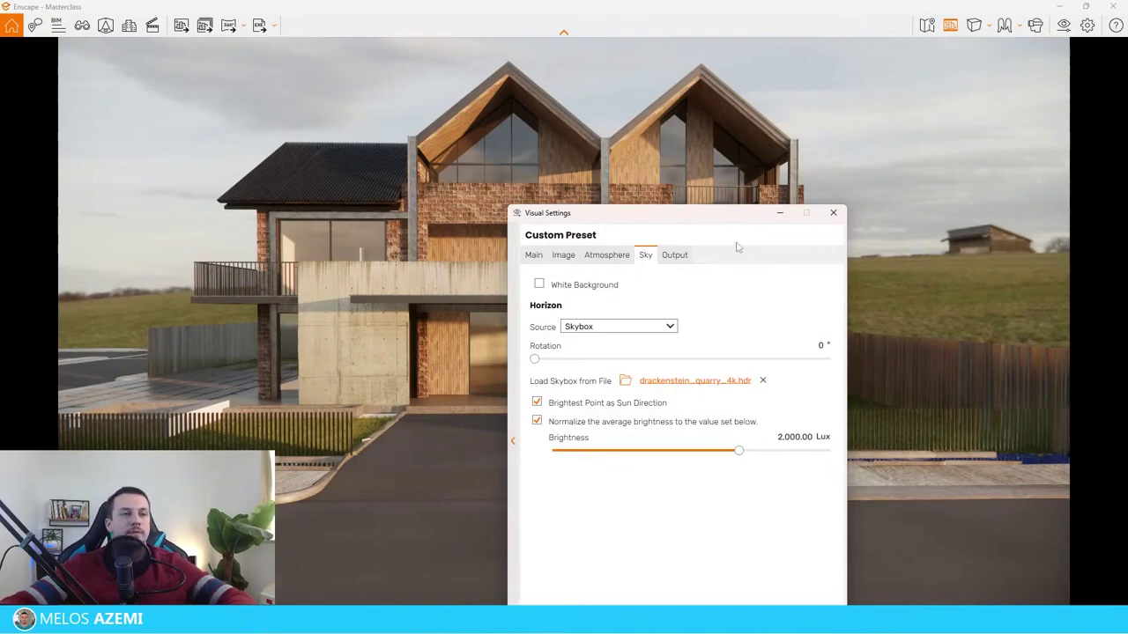
{"action": "left_click_drag", "start_coordinate": [716, 222], "coordinate": [822, 210]}
Rotate the skybox to slightly less than 112° and restore the saved front view of the house
{"action": "left_click_drag", "start_coordinate": [641, 349], "coordinate": [731, 350]}
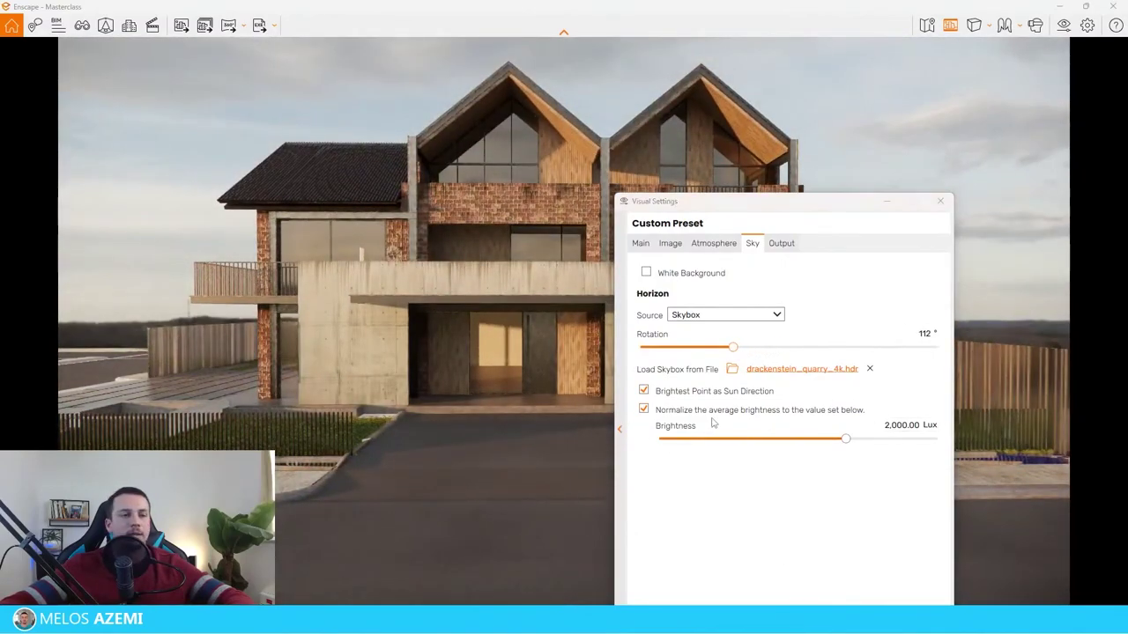
{"action": "left_click_drag", "start_coordinate": [733, 347], "coordinate": [723, 350]}
{"action": "left_click", "coordinate": [888, 202]}
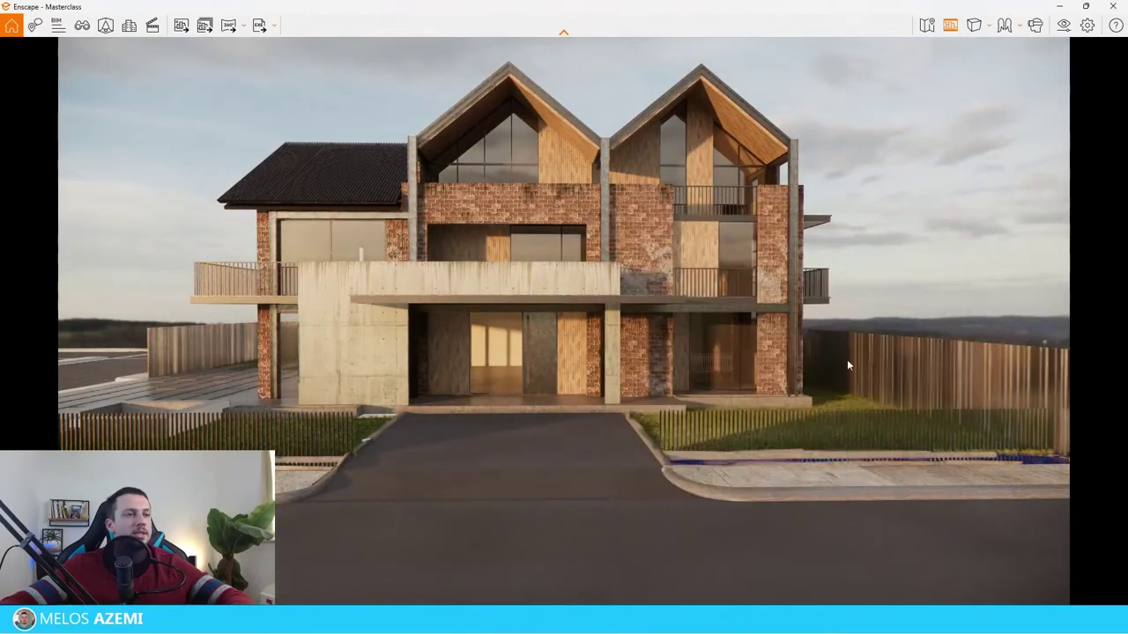
{"action": "left_click_drag", "start_coordinate": [774, 399], "coordinate": [751, 385]}
{"action": "left_click", "coordinate": [105, 24]}
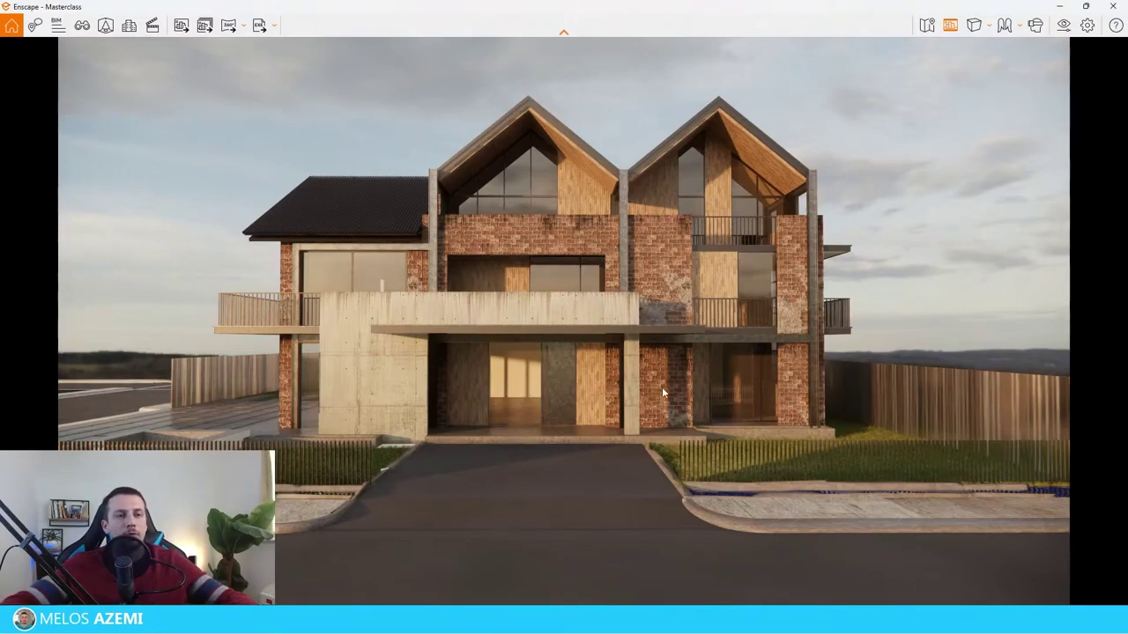
With the wooden gable in close view, compare shadow sharpness at 100% and 22%, and set it to 5% in the atmosphere settings
{"action": "left_click_drag", "start_coordinate": [936, 126], "coordinate": [917, 287]}
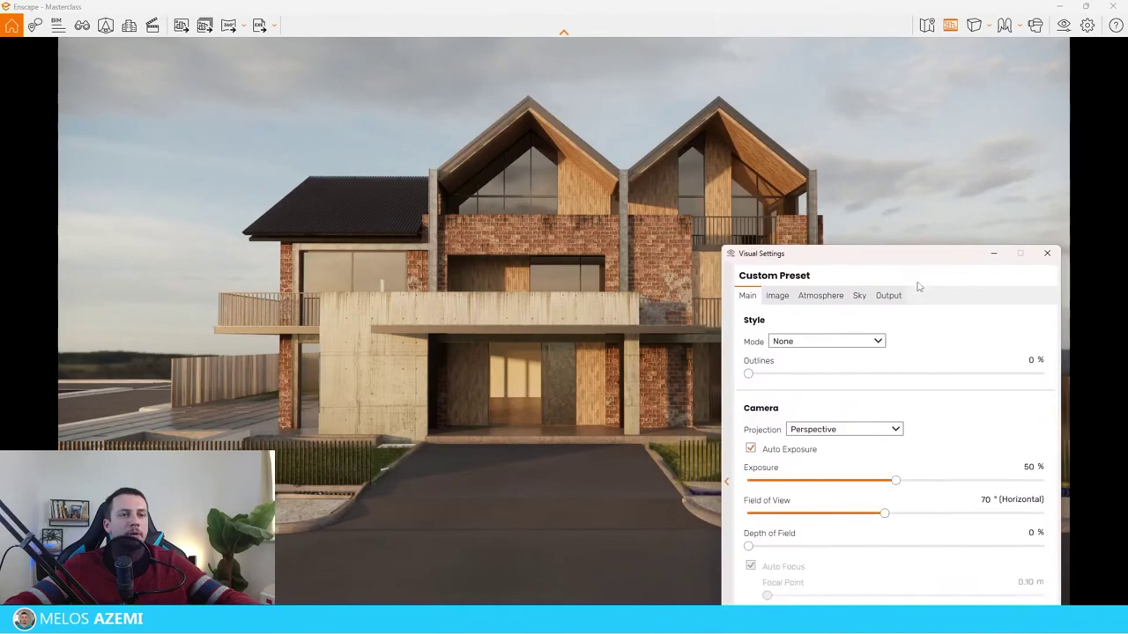
{"action": "left_click", "coordinate": [783, 298]}
{"action": "left_click_drag", "start_coordinate": [860, 258], "coordinate": [880, 163]}
{"action": "left_click", "coordinate": [844, 215]}
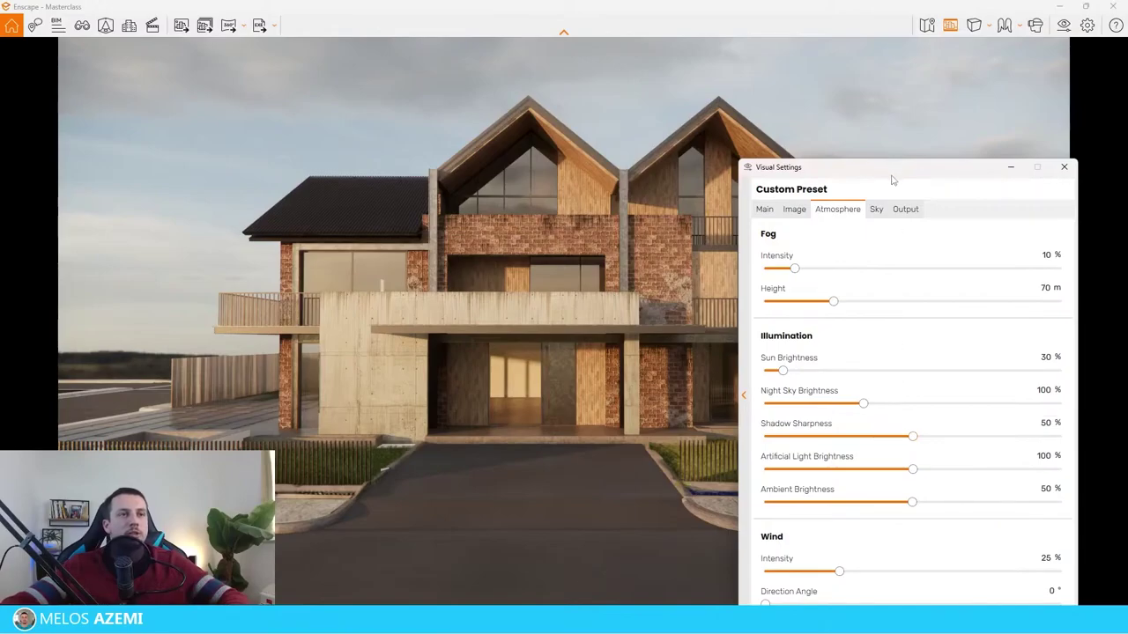
{"action": "left_click_drag", "start_coordinate": [892, 175], "coordinate": [882, 257]}
{"action": "scroll", "coordinate": [755, 58], "scroll_direction": "up", "scroll_amount": 5}
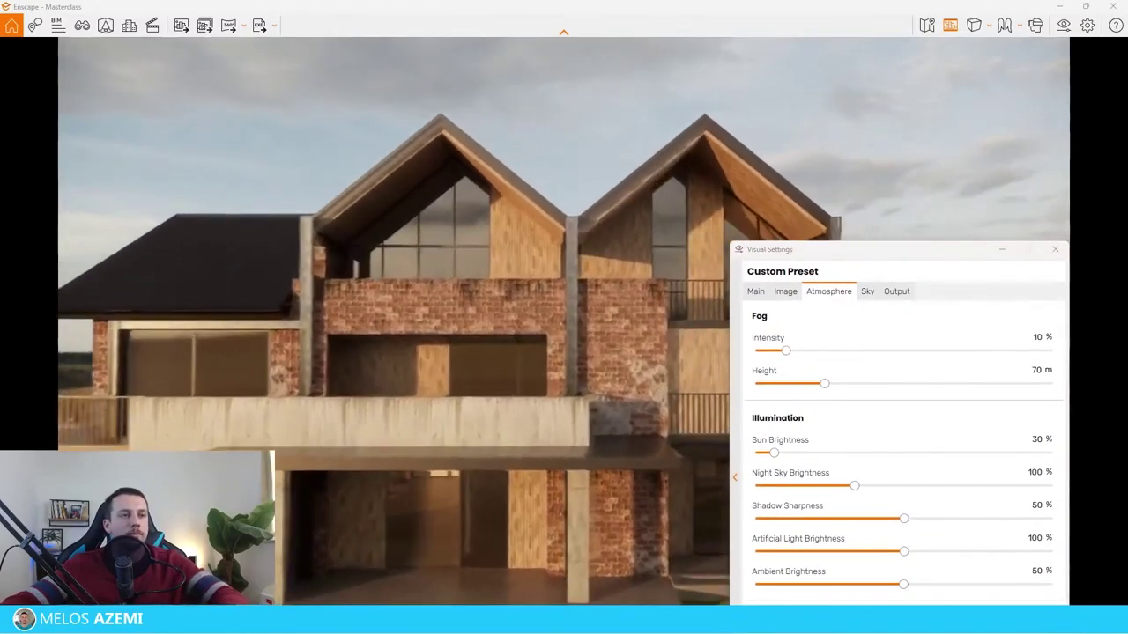
{"action": "key", "text": "w"}
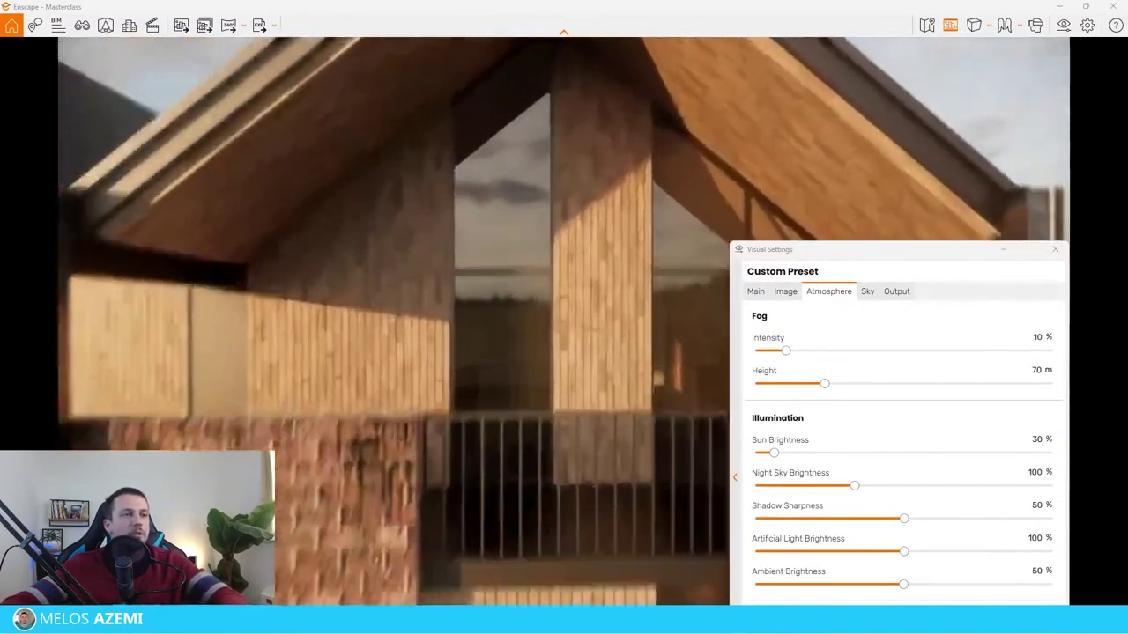
{"action": "left_click_drag", "start_coordinate": [905, 520], "coordinate": [1085, 534]}
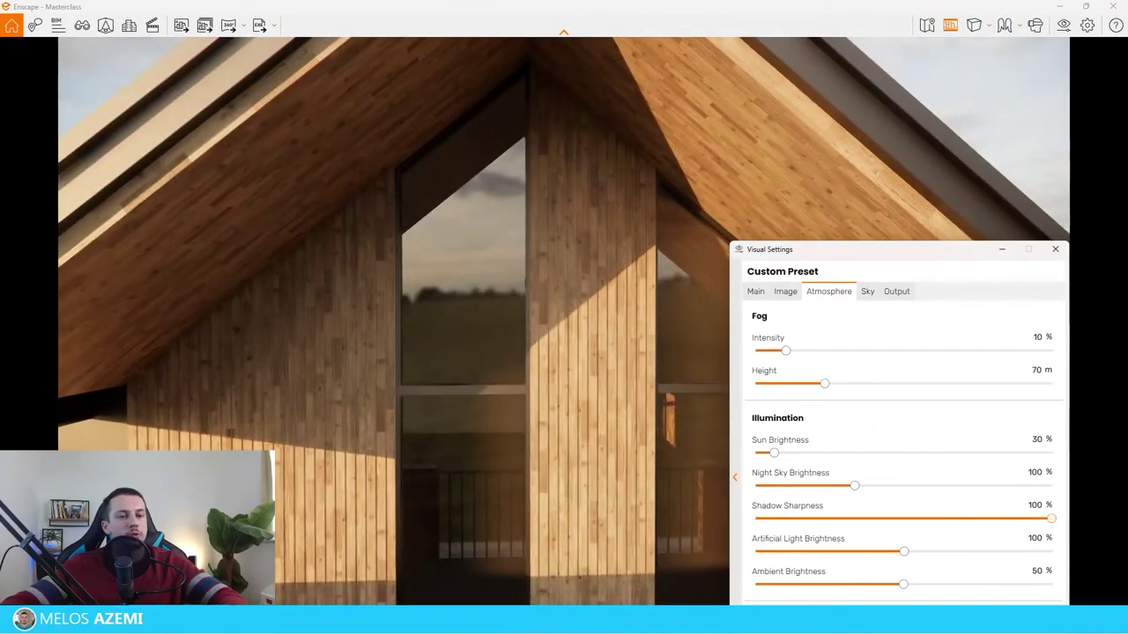
{"action": "left_click_drag", "start_coordinate": [995, 527], "coordinate": [880, 523]}
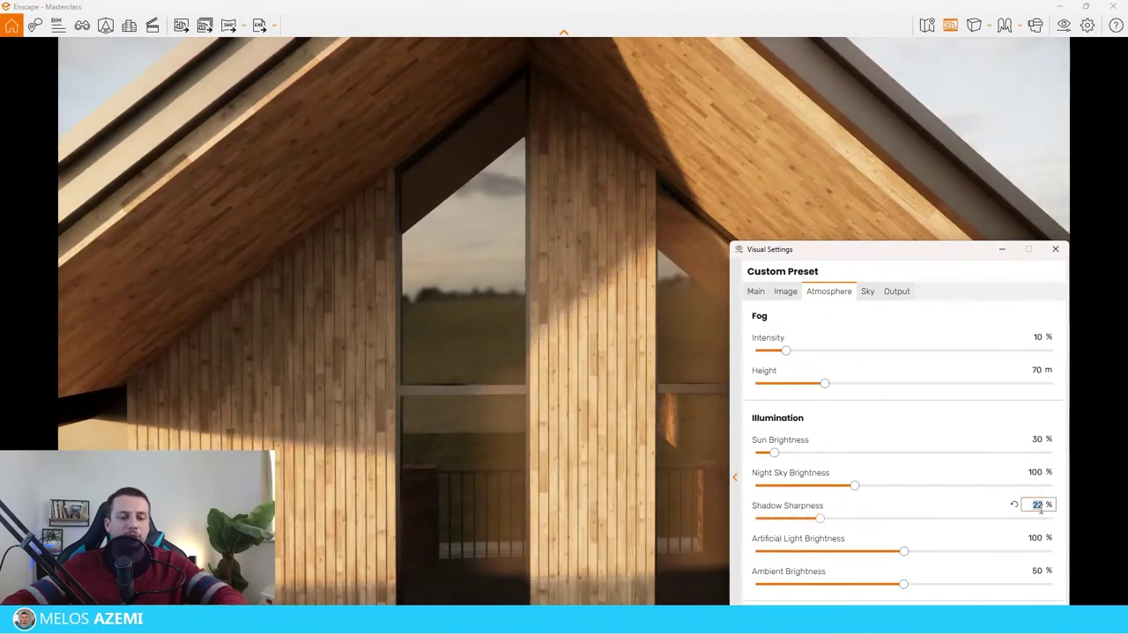
{"action": "type", "text": "5"}
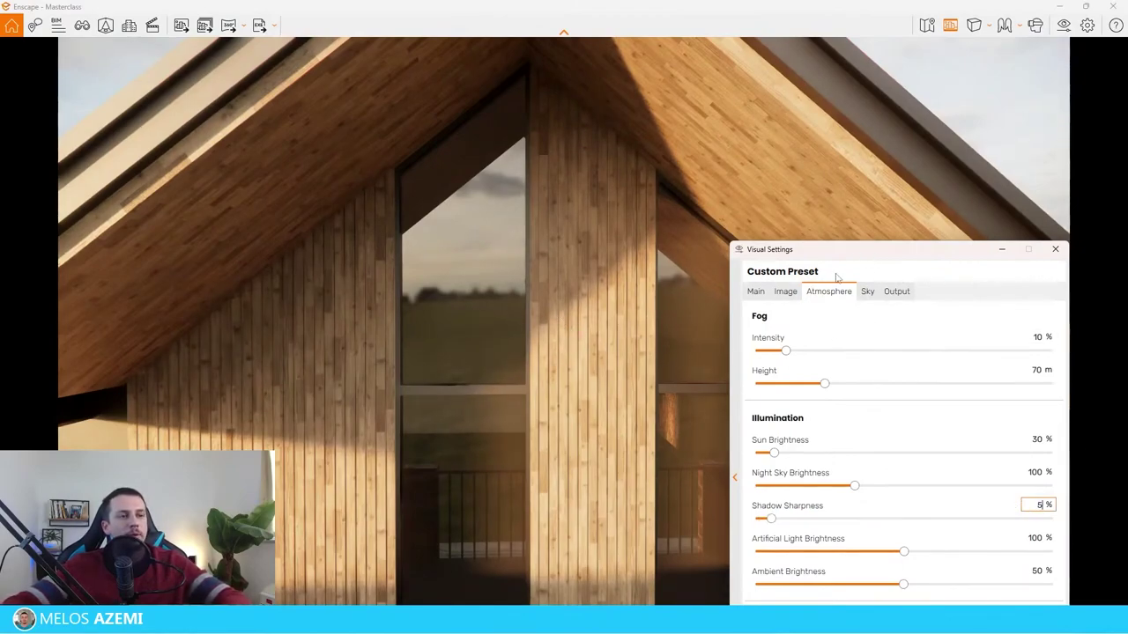
Return to the saved front view and check the shadows across the whole facade
{"action": "type", "text": "sa"}
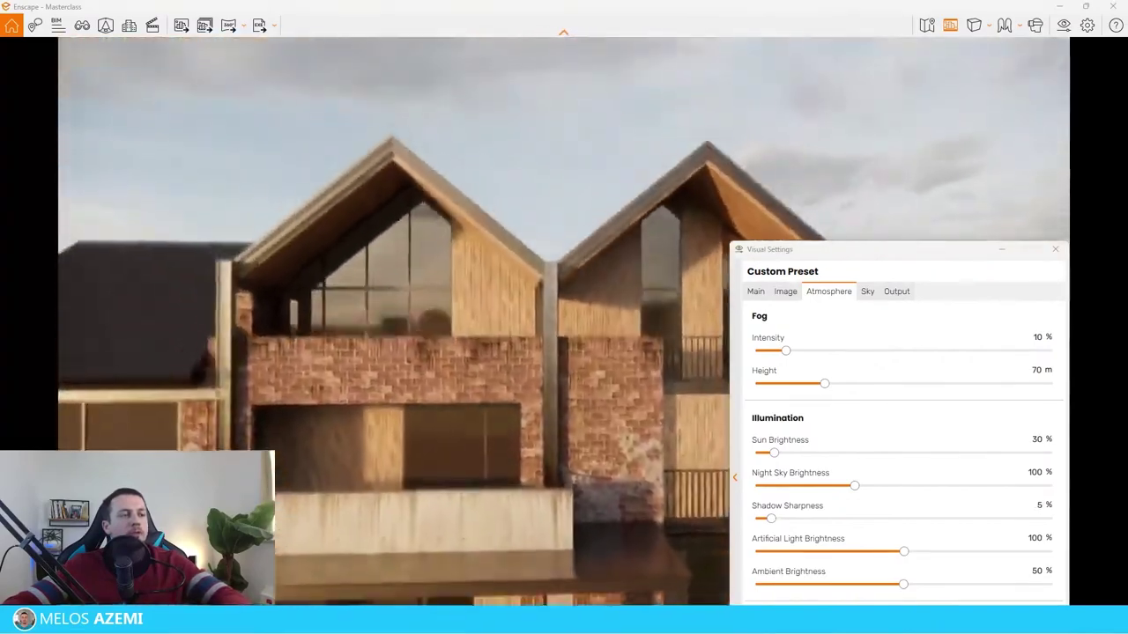
{"action": "left_click", "coordinate": [82, 24]}
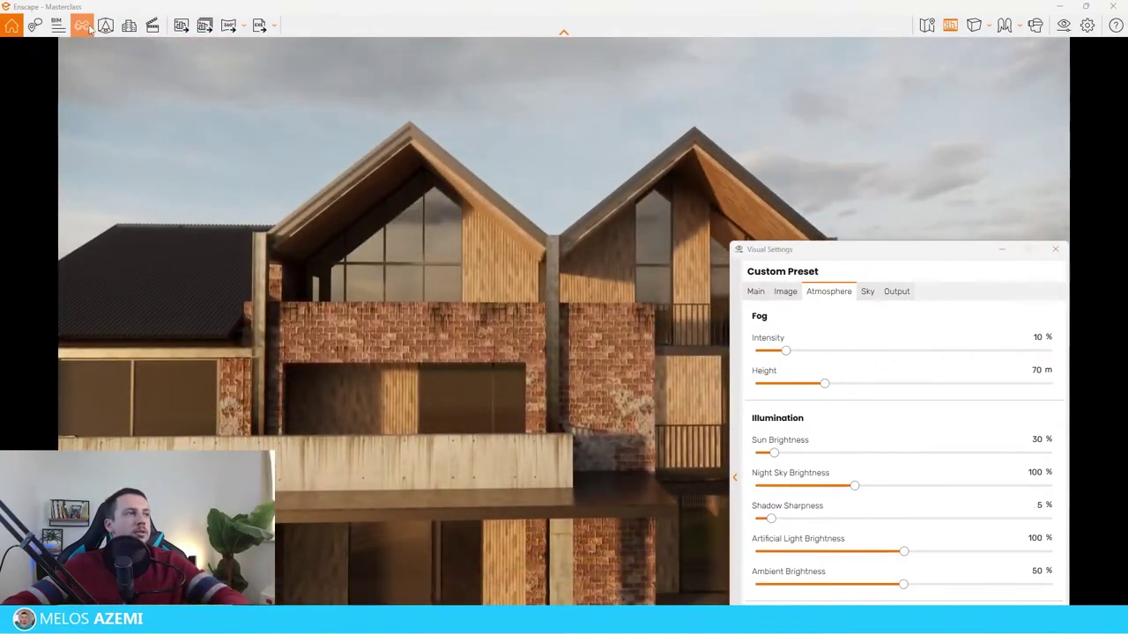
{"action": "left_click", "coordinate": [171, 48]}
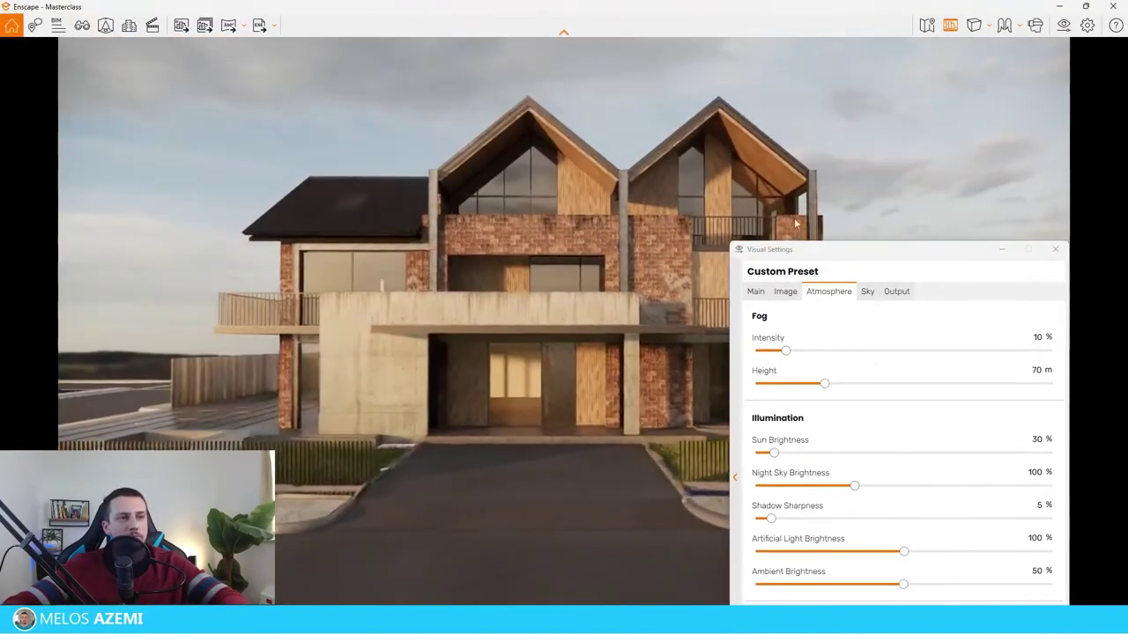
{"action": "left_click_drag", "start_coordinate": [821, 249], "coordinate": [913, 632]}
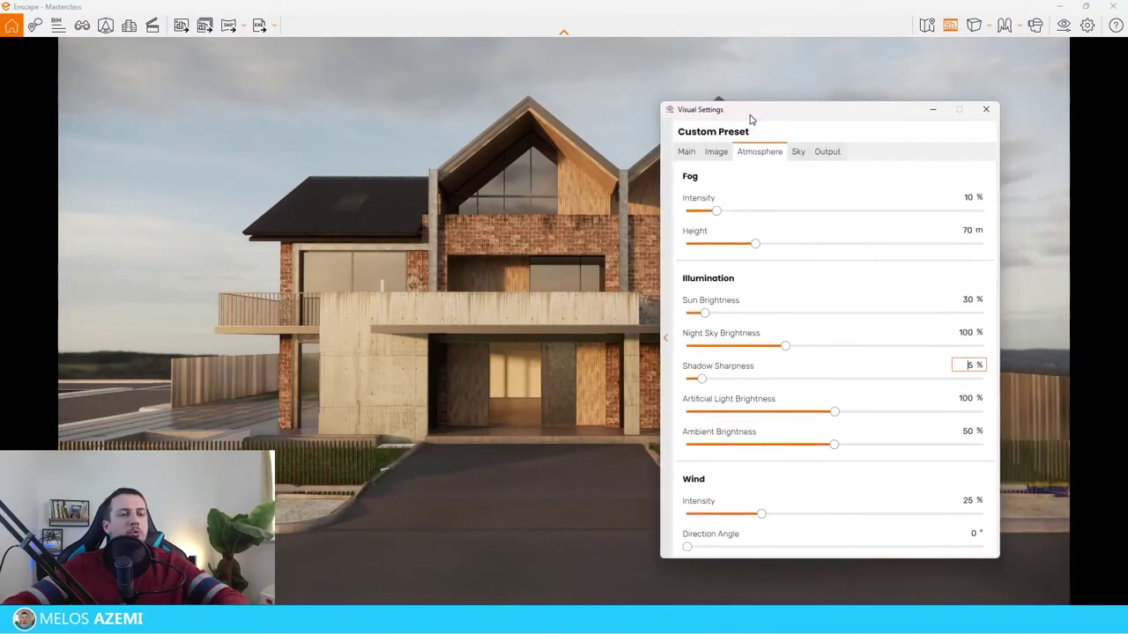
{"action": "left_click_drag", "start_coordinate": [811, 167], "coordinate": [750, 212]}
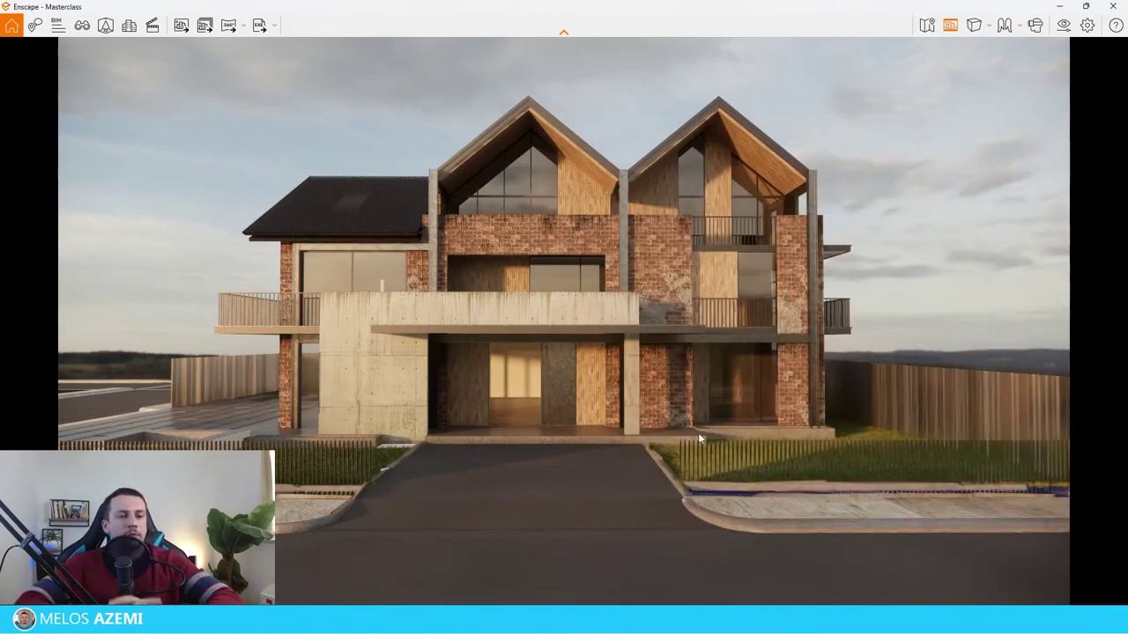
{"action": "scroll", "coordinate": [749, 380], "scroll_direction": "up", "scroll_amount": 1}
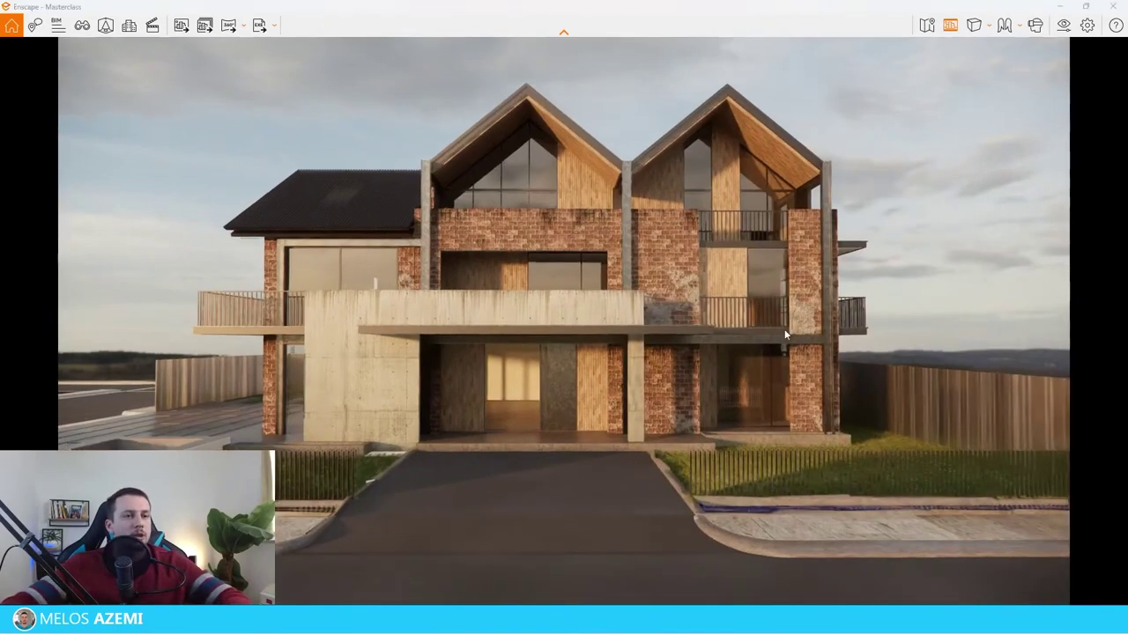
{"action": "key", "text": "d"}
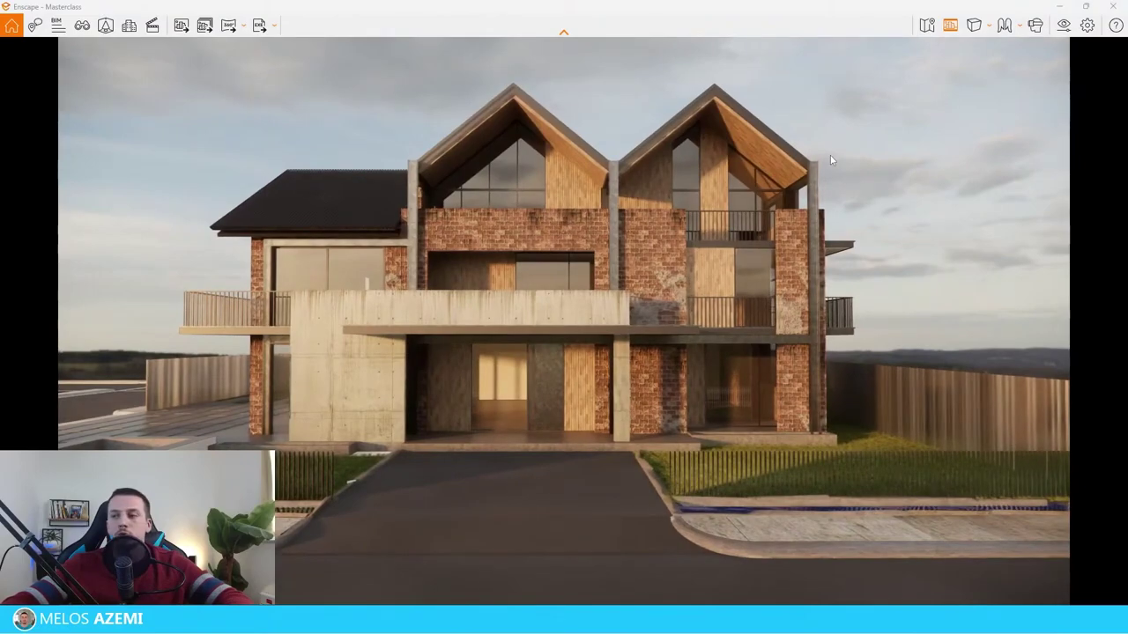
{"action": "right_click_drag", "start_coordinate": [754, 289], "coordinate": [600, 255]}
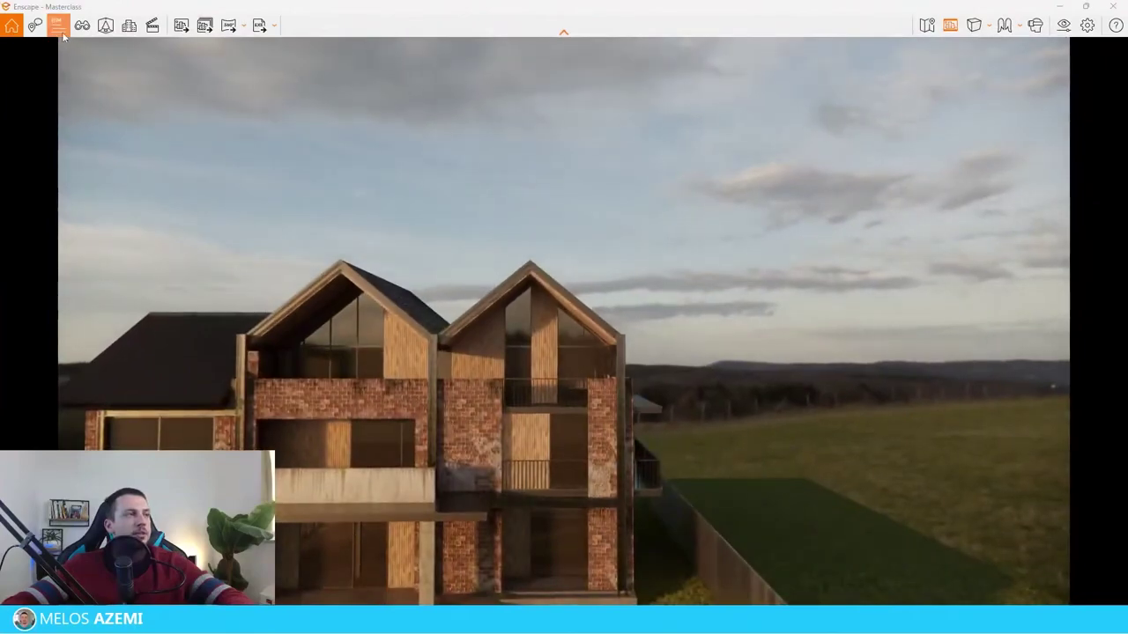
Restore the saved Camera 1 view of the house and close the view management list
{"action": "left_click", "coordinate": [82, 24]}
{"action": "left_click", "coordinate": [118, 182]}
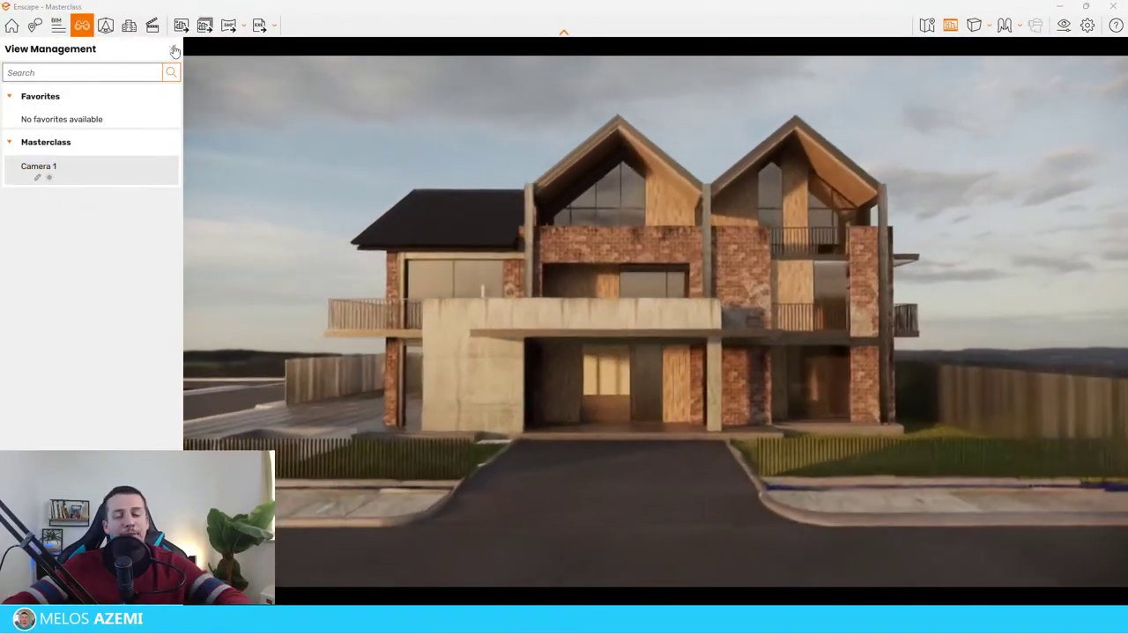
{"action": "left_click", "coordinate": [170, 48]}
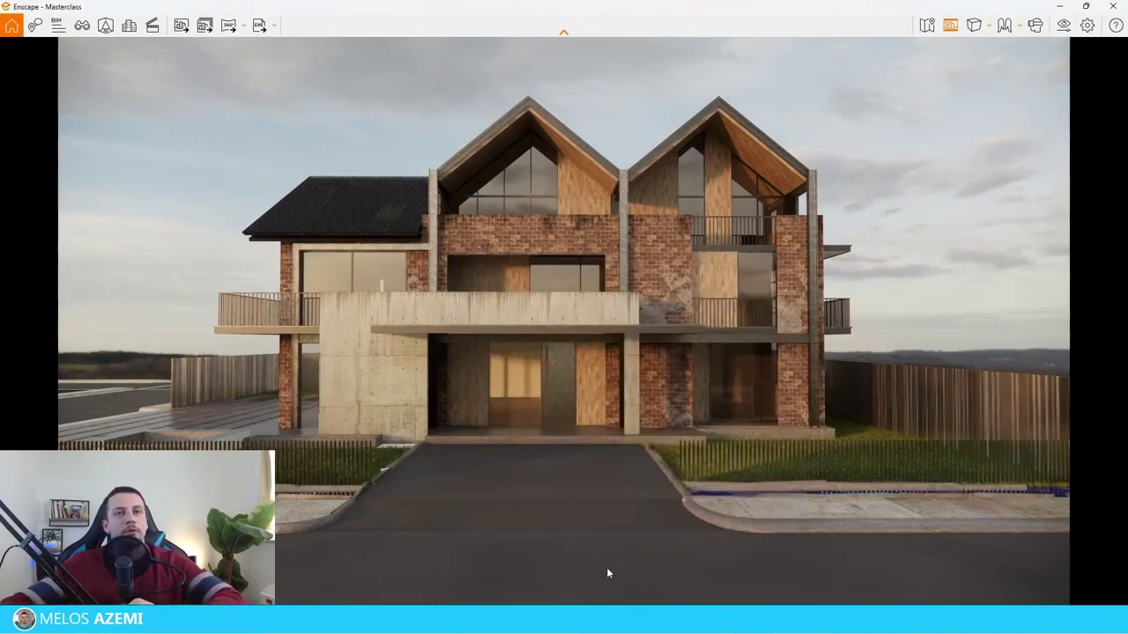
Shrink the Enscape render window and reposition it so that it floats over the SketchUp model
{"action": "left_click", "coordinate": [1086, 6]}
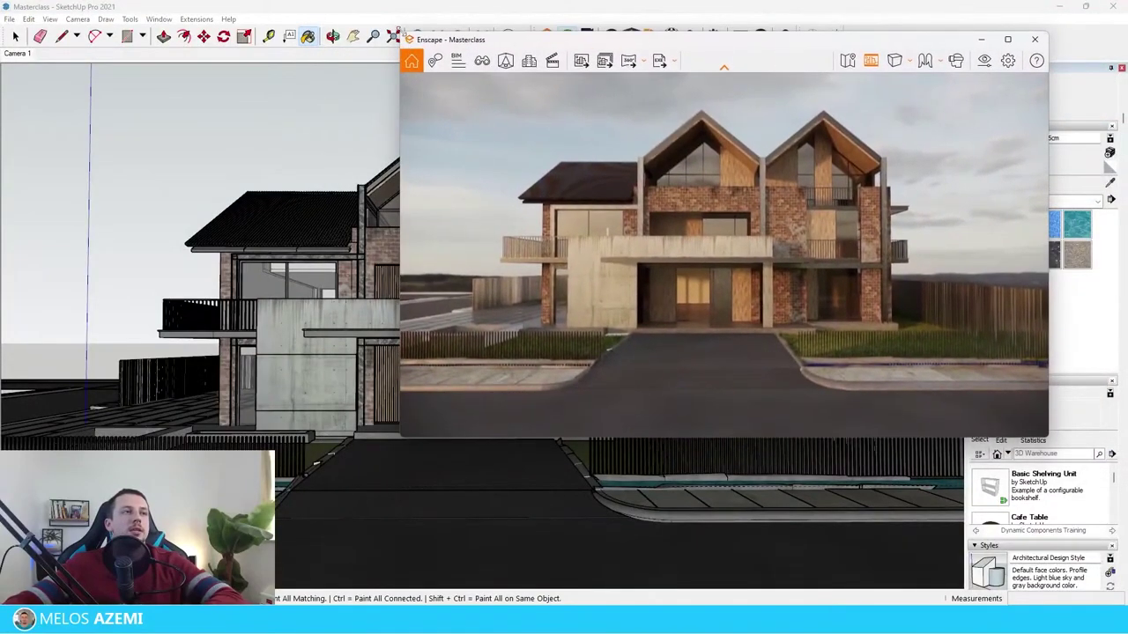
{"action": "mouse_move", "coordinate": [397, 32]}
{"action": "left_mouse_down"}
{"action": "mouse_move", "coordinate": [547, 66]}
{"action": "mouse_move", "coordinate": [498, 109]}
{"action": "mouse_move", "coordinate": [527, 121]}
{"action": "mouse_move", "coordinate": [568, 113]}
{"action": "mouse_move", "coordinate": [571, 129]}
{"action": "left_mouse_up"}
{"action": "mouse_move", "coordinate": [696, 137]}
{"action": "left_mouse_down"}
{"action": "mouse_move", "coordinate": [639, 55]}
{"action": "mouse_move", "coordinate": [668, 61]}
{"action": "left_mouse_up"}
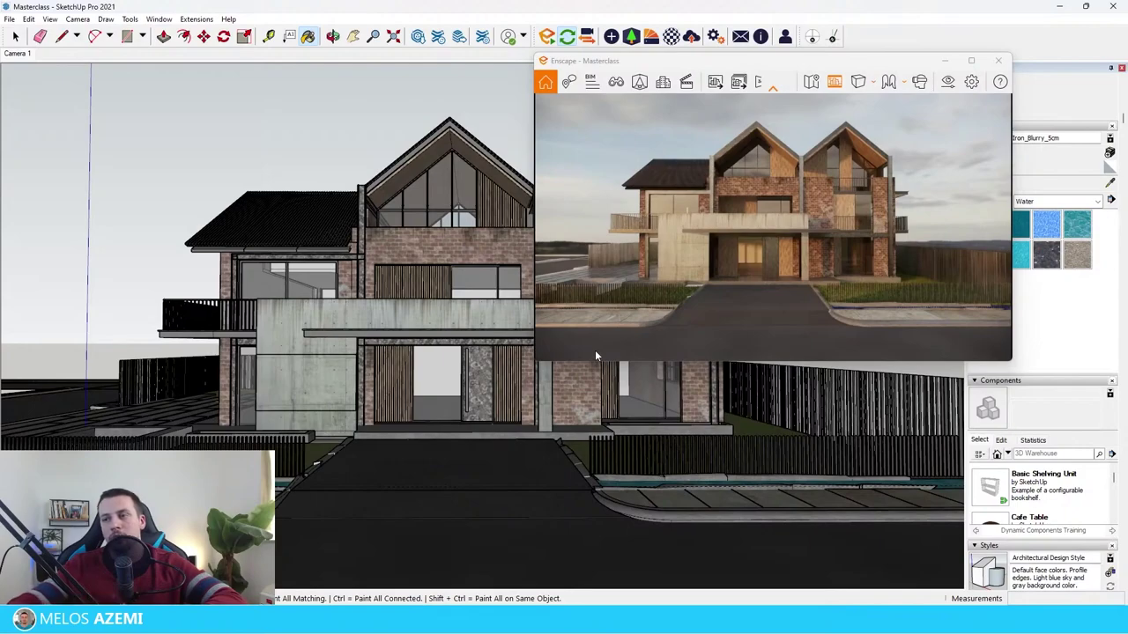
Open the Enscape Asset Library from SketchUp, set its window beside the render and look over the asset categories
{"action": "left_click", "coordinate": [639, 42]}
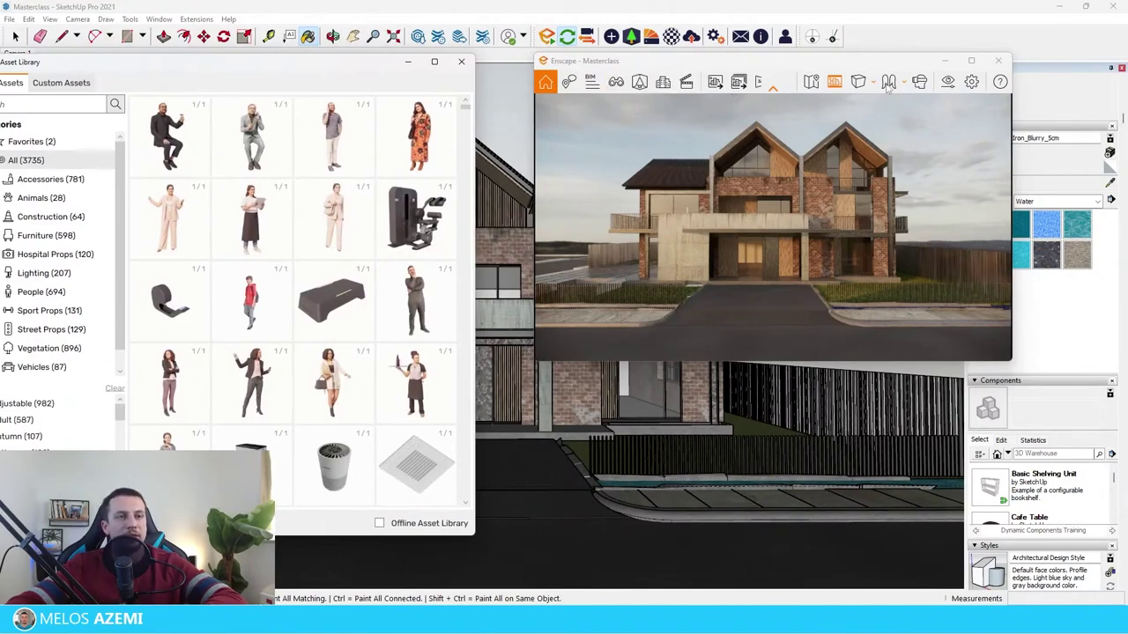
{"action": "left_click_drag", "start_coordinate": [300, 64], "coordinate": [380, 57]}
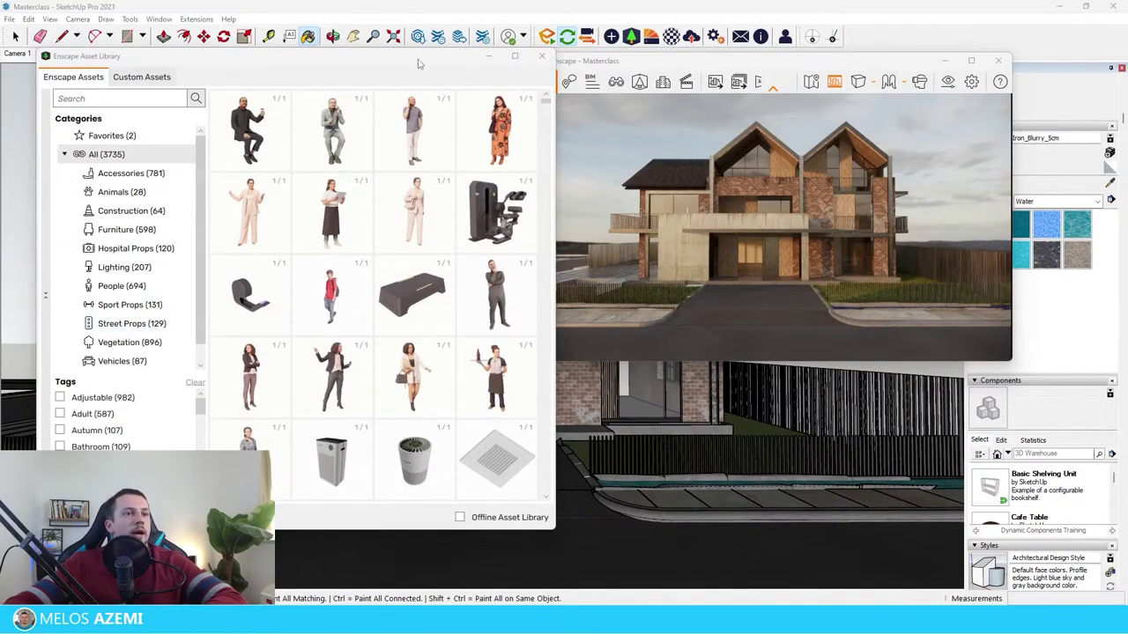
{"action": "left_click_drag", "start_coordinate": [420, 64], "coordinate": [405, 82]}
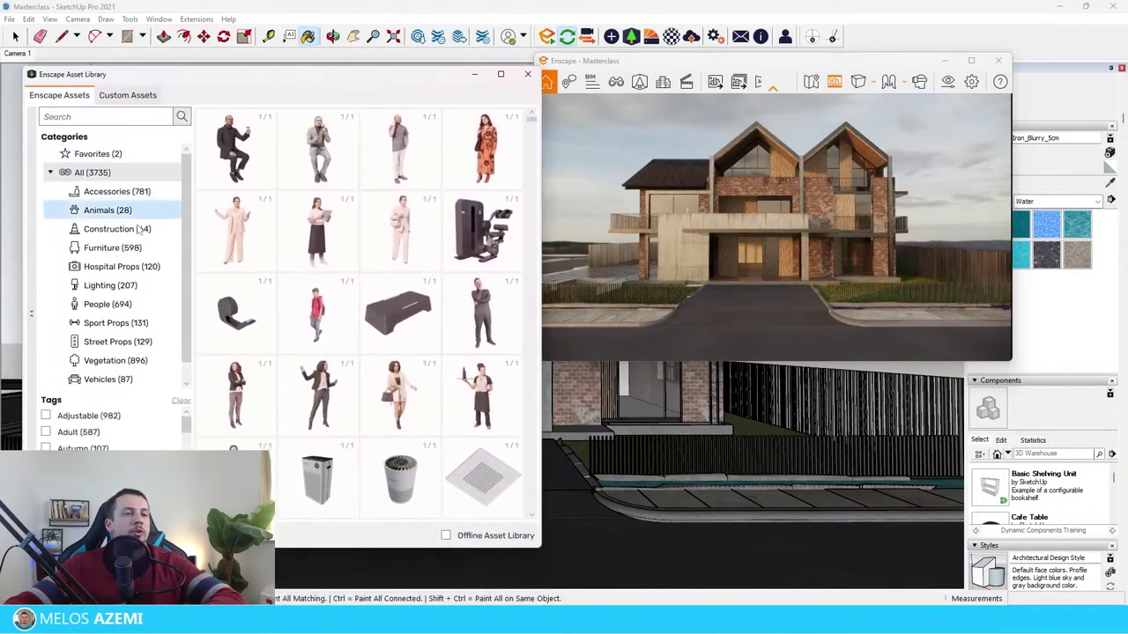
{"action": "scroll", "coordinate": [115, 277], "scroll_direction": "down", "scroll_amount": 1}
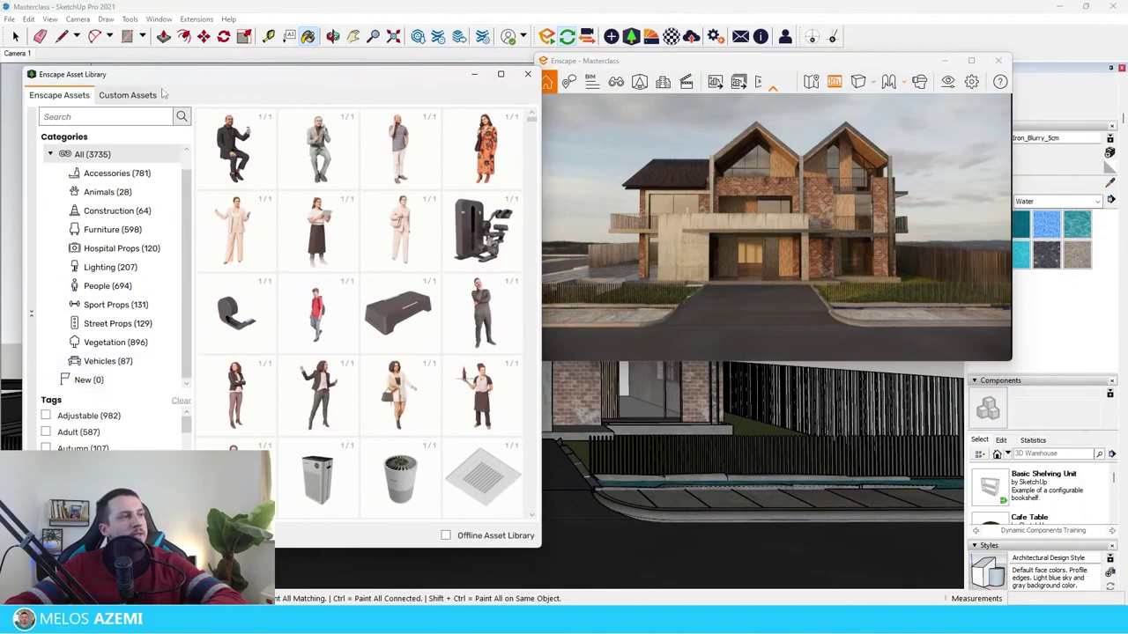
{"action": "mouse_move", "coordinate": [159, 75]}
{"action": "left_mouse_down"}
{"action": "mouse_move", "coordinate": [161, 106]}
{"action": "mouse_move", "coordinate": [169, 78]}
{"action": "left_mouse_up"}
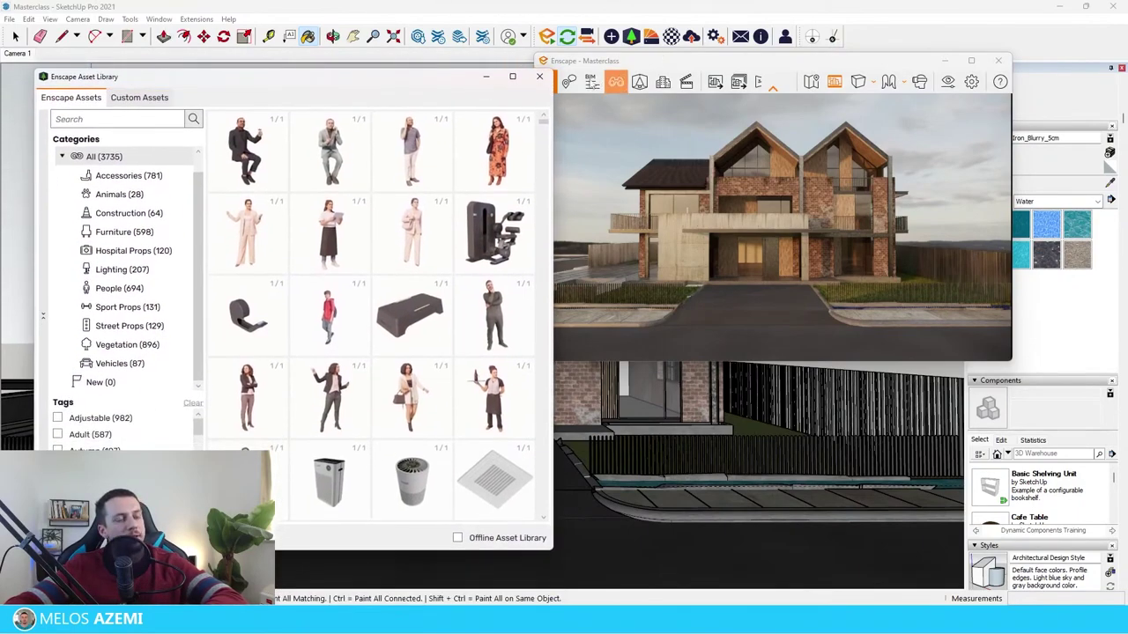
{"action": "left_click_drag", "start_coordinate": [386, 84], "coordinate": [356, 86]}
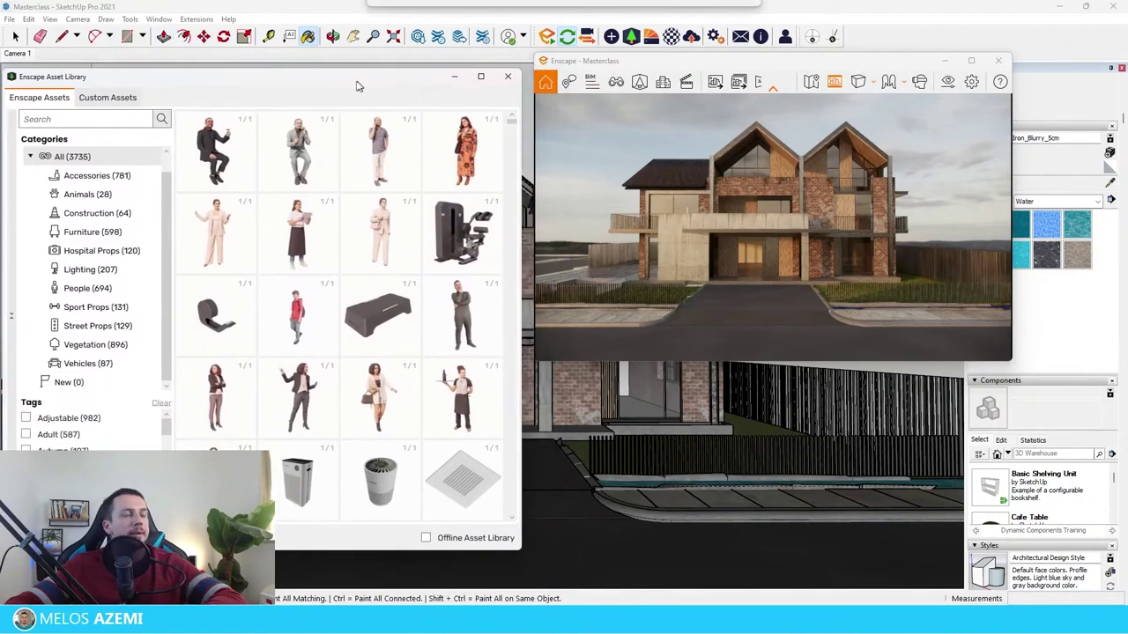
Show the whole site in SketchUp, close the asset library window and maximize the Enscape render window
{"action": "left_click", "coordinate": [746, 62]}
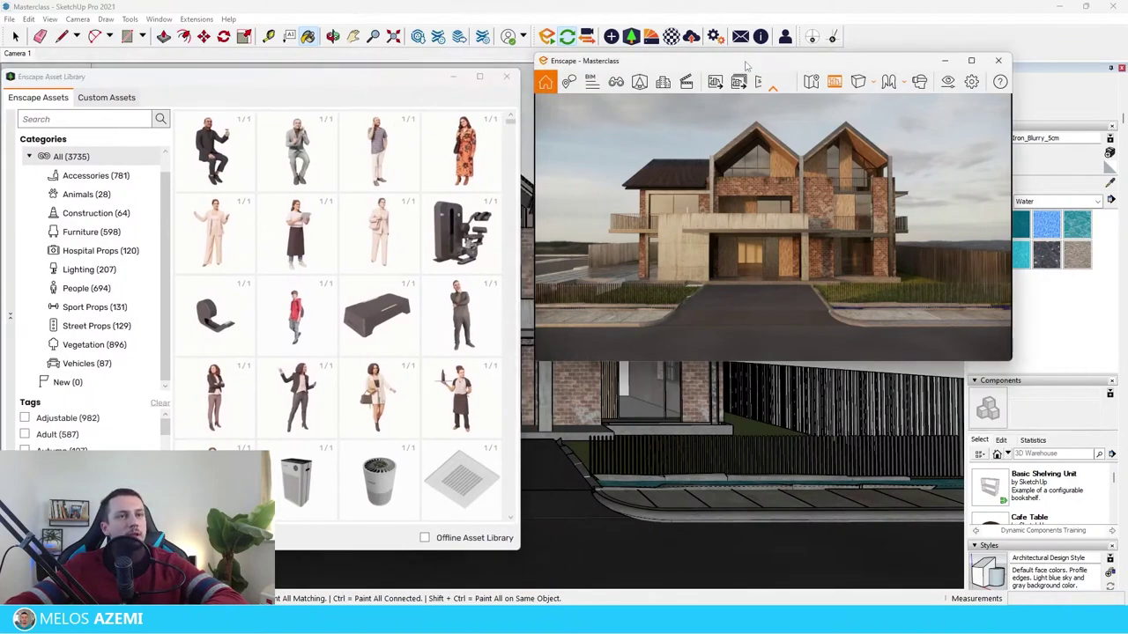
{"action": "scroll", "coordinate": [929, 428], "scroll_direction": "down", "scroll_amount": 1}
{"action": "scroll", "coordinate": [641, 468], "scroll_direction": "down", "scroll_amount": 5}
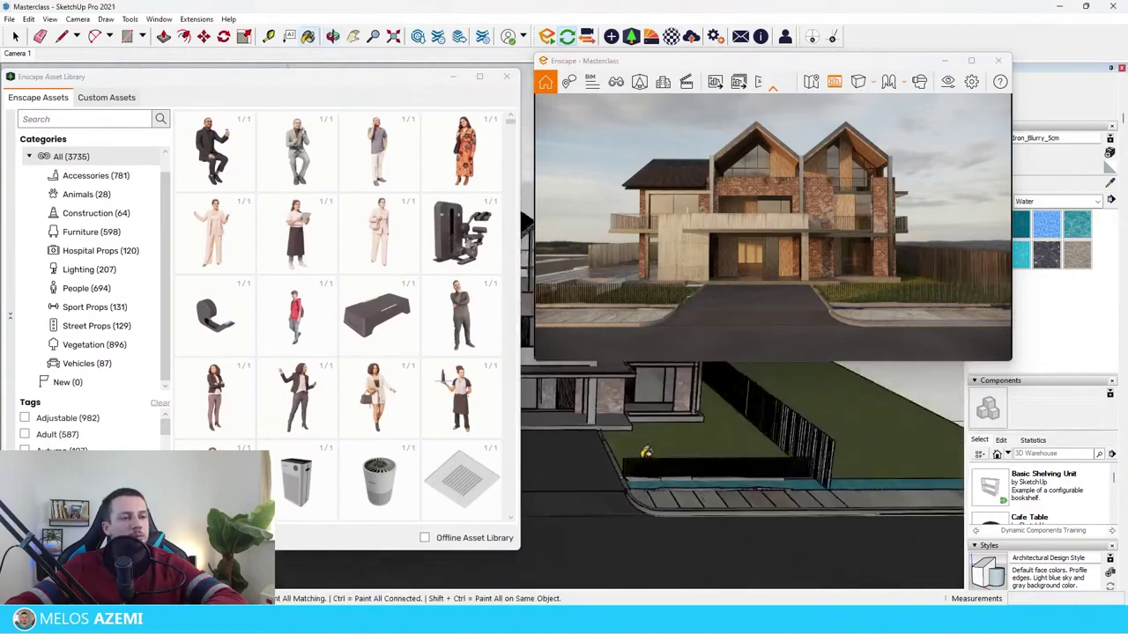
{"action": "mouse_move", "coordinate": [642, 453]}
{"action": "middle_mouse_down"}
{"action": "mouse_move", "coordinate": [717, 523]}
{"action": "mouse_move", "coordinate": [696, 486]}
{"action": "middle_mouse_up"}
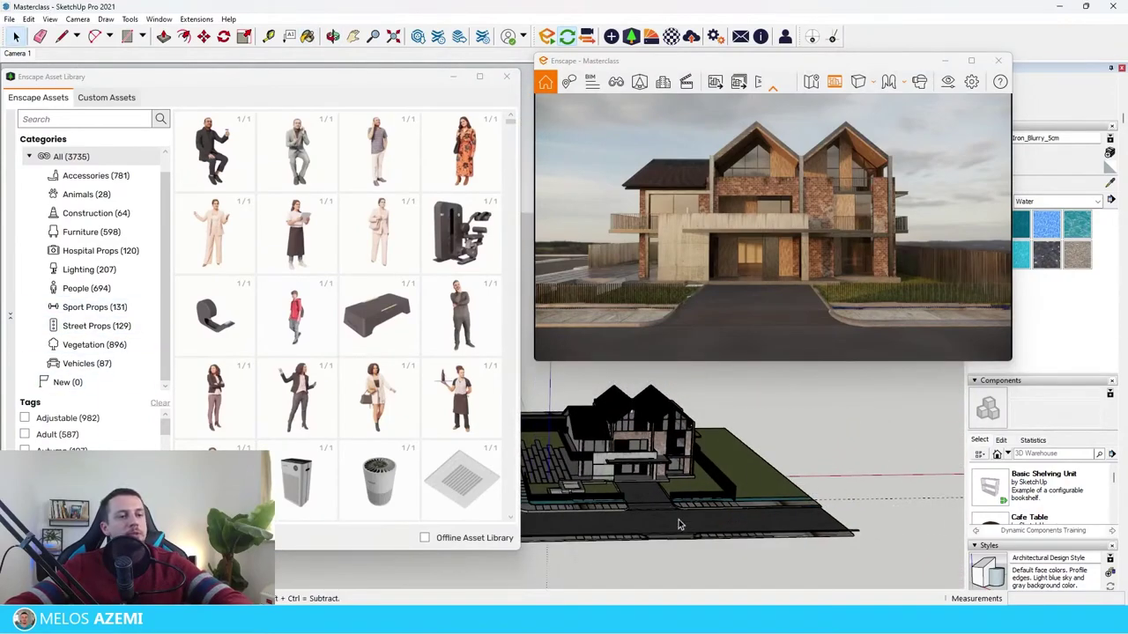
{"action": "left_click", "coordinate": [506, 78]}
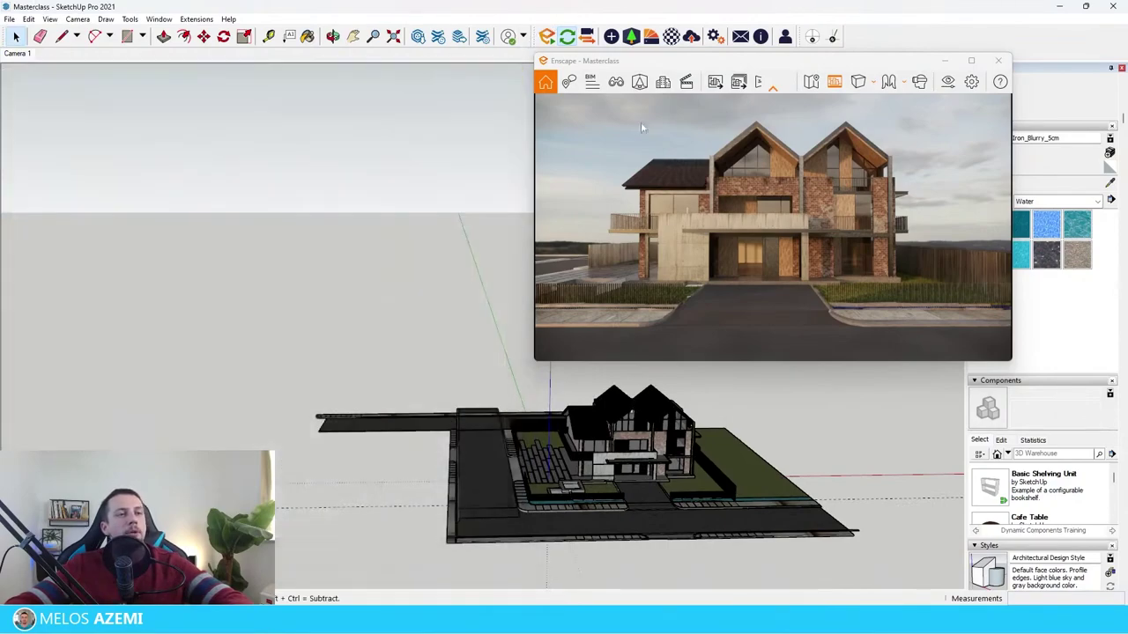
{"action": "left_click", "coordinate": [970, 59]}
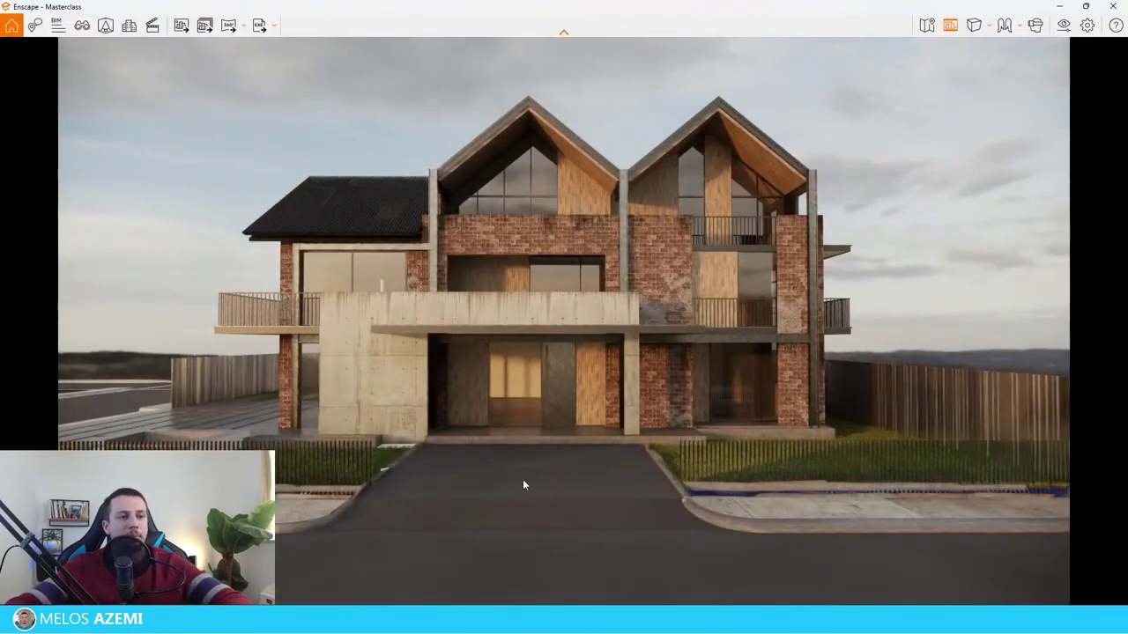
Open the asset library inside the render view and filter the Enscape assets to the Vegetation category
{"action": "left_click", "coordinate": [105, 25]}
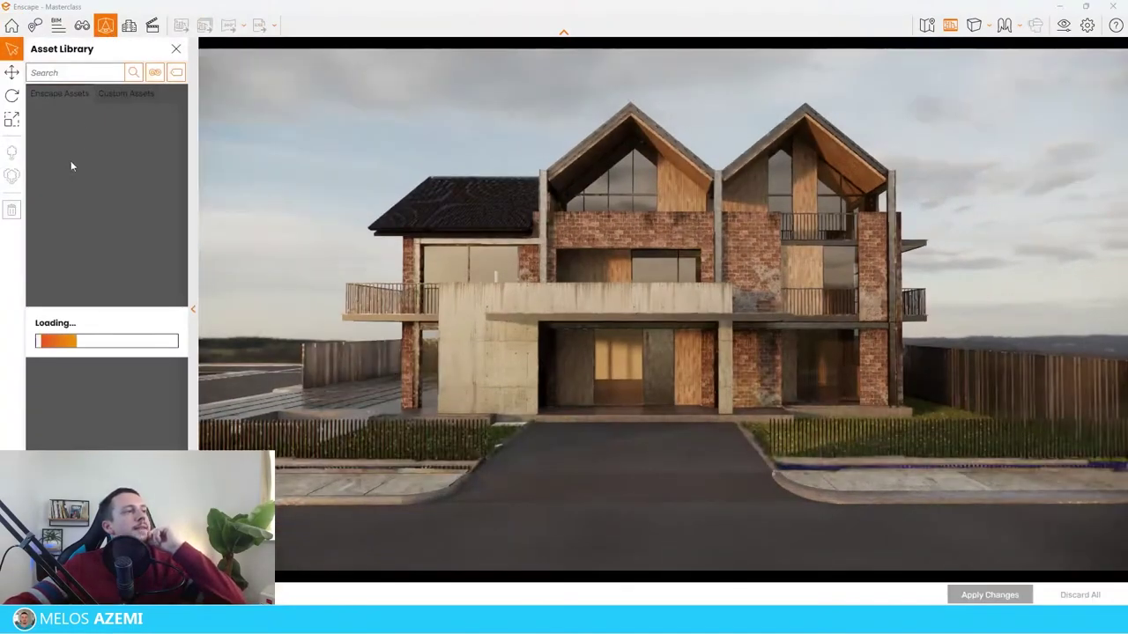
{"action": "left_click", "coordinate": [140, 87]}
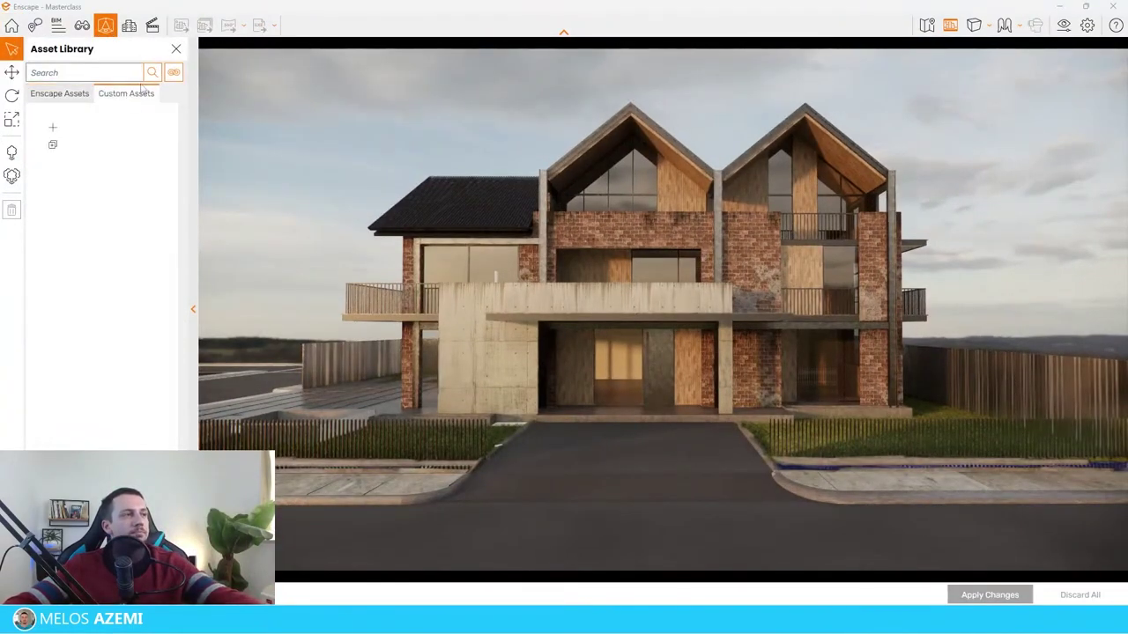
{"action": "left_click", "coordinate": [85, 96]}
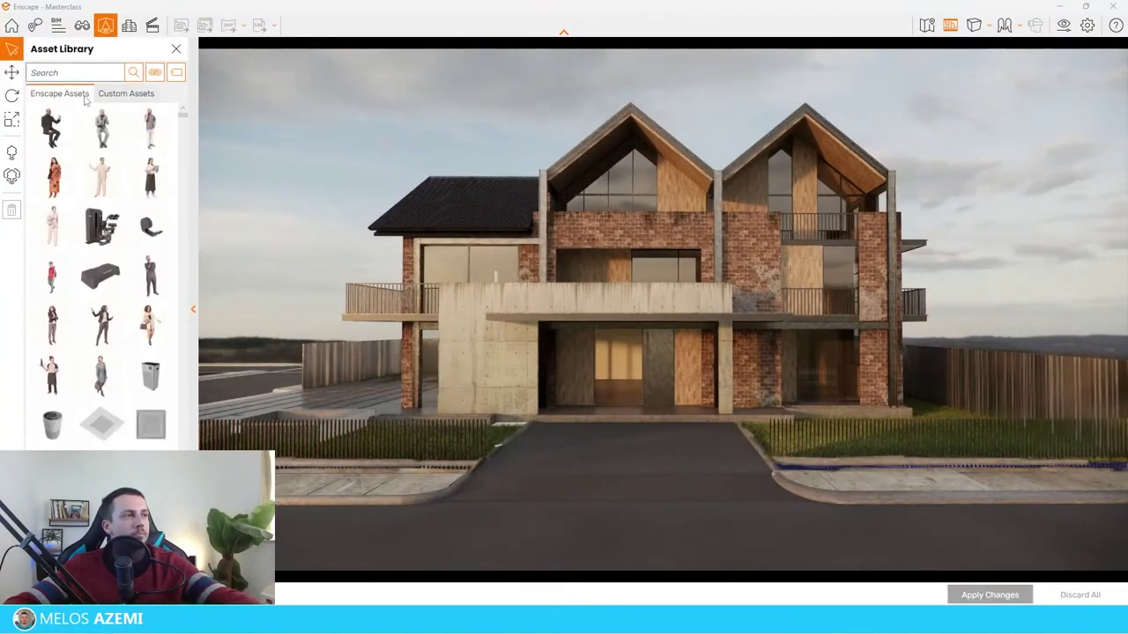
{"action": "left_click", "coordinate": [154, 74]}
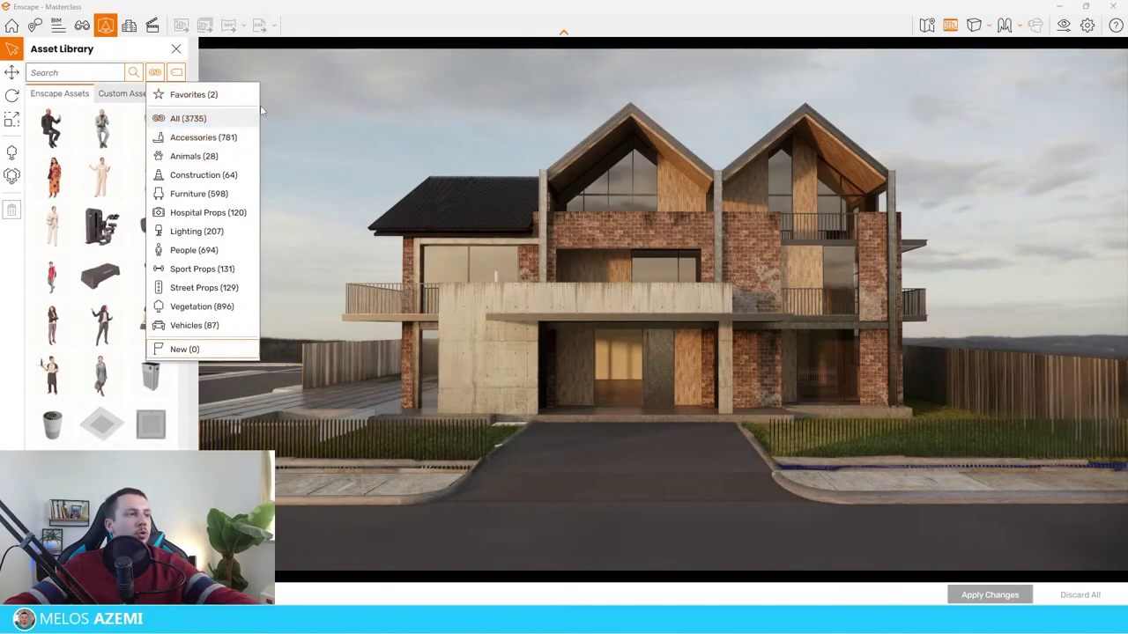
{"action": "left_click", "coordinate": [193, 305]}
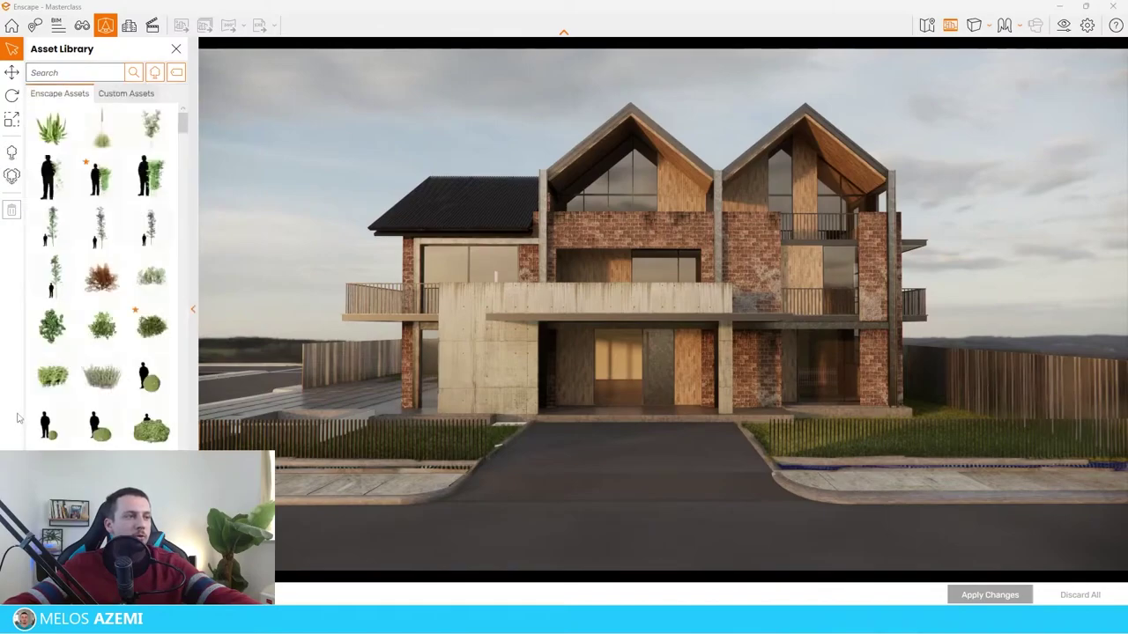
{"action": "scroll", "coordinate": [152, 178], "scroll_direction": "down", "scroll_amount": 6}
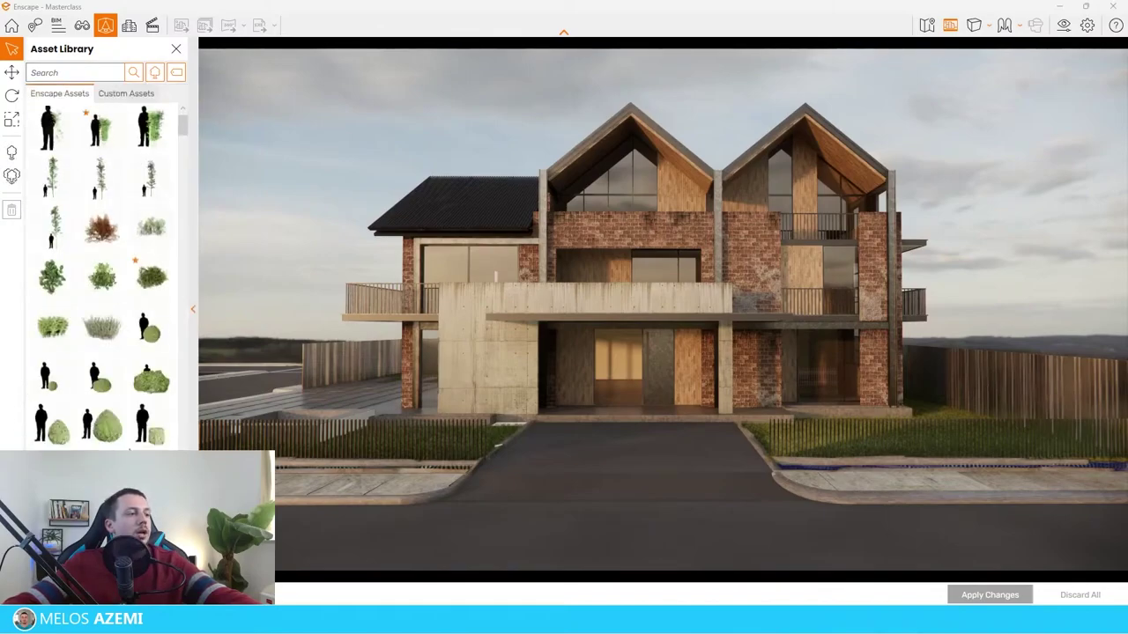
Narrow the vegetation assets to the Tree tag and browse through the trees
{"action": "left_click", "coordinate": [179, 77]}
{"action": "left_click", "coordinate": [170, 72]}
{"action": "scroll", "coordinate": [132, 392], "scroll_direction": "up", "scroll_amount": 3}
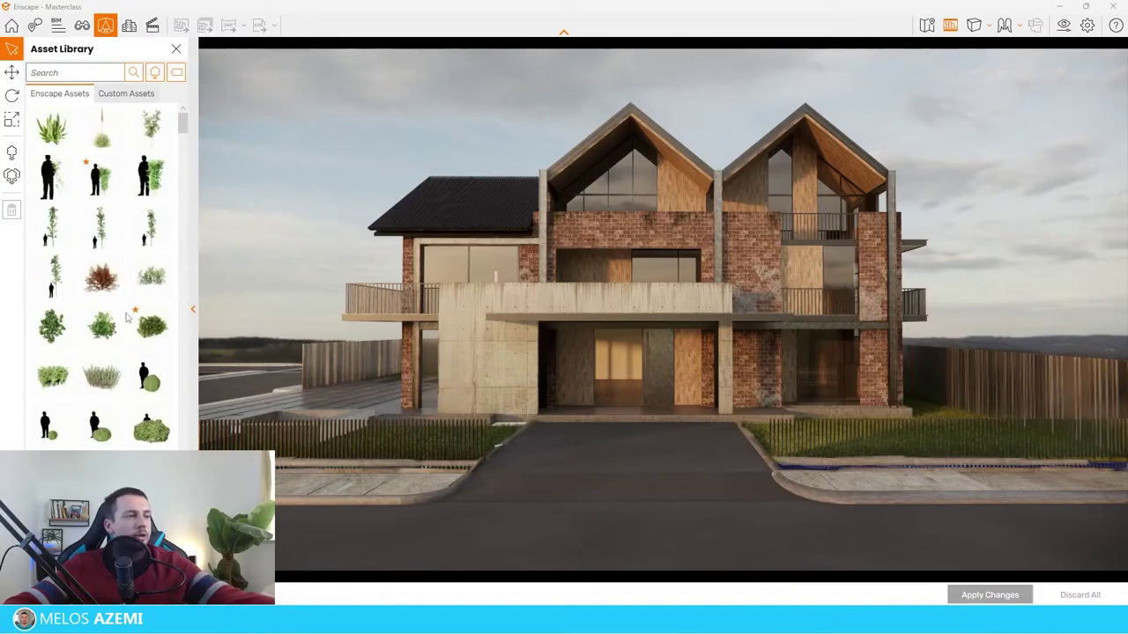
{"action": "left_click", "coordinate": [176, 74]}
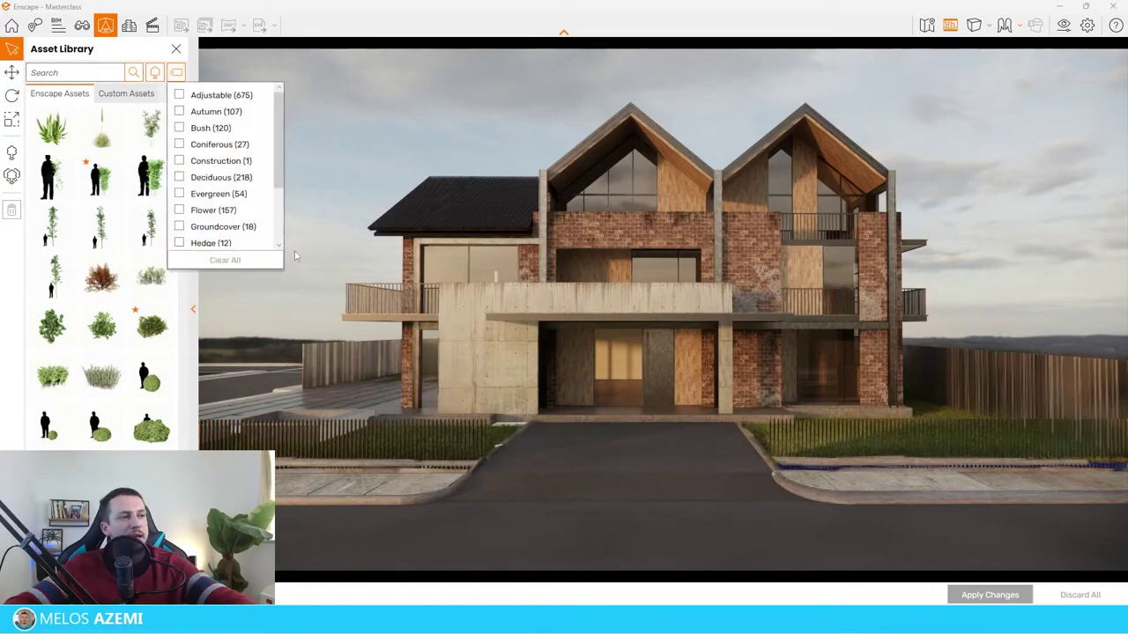
{"action": "scroll", "coordinate": [212, 188], "scroll_direction": "down", "scroll_amount": 3}
{"action": "left_click", "coordinate": [229, 243]}
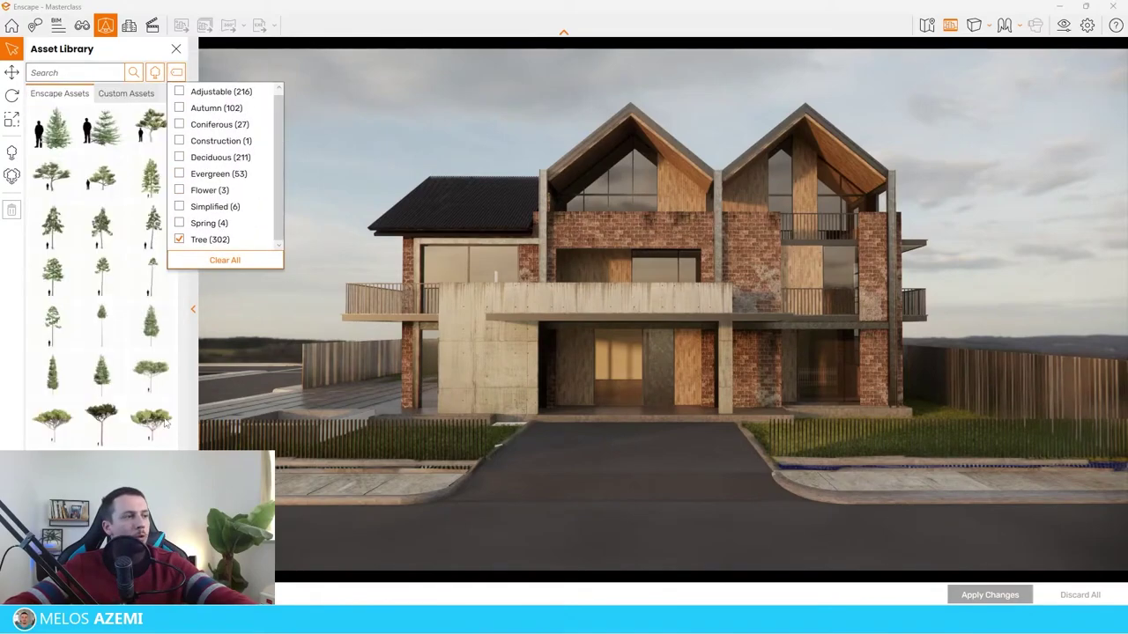
{"action": "scroll", "coordinate": [113, 386], "scroll_direction": "down", "scroll_amount": 5}
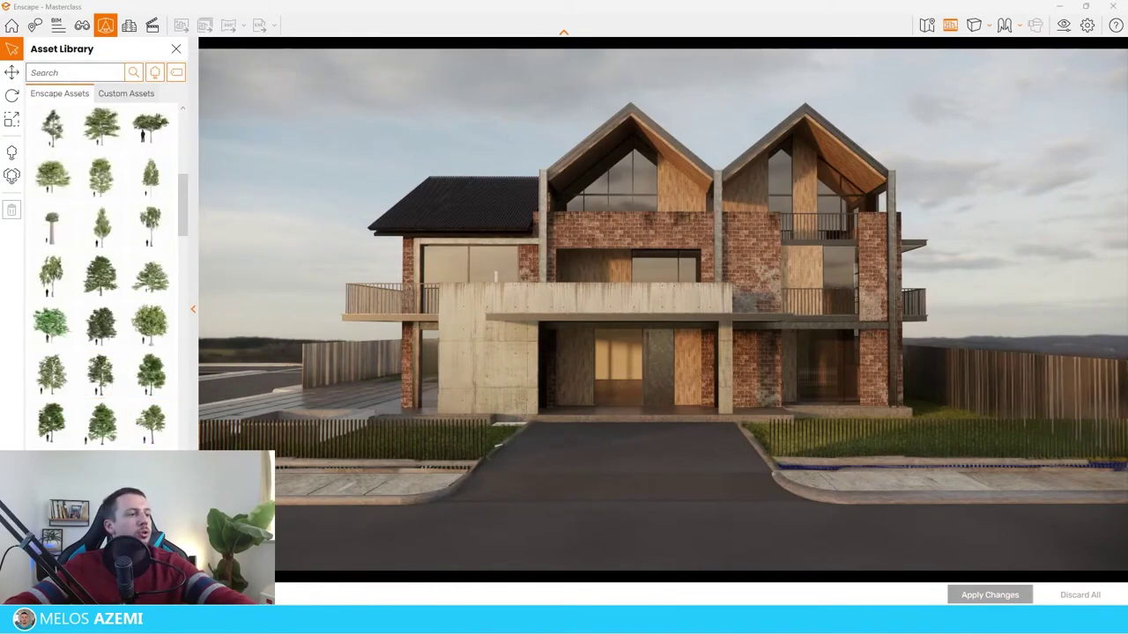
Place two Deciduous Tree 027: Elm assets, one behind the paved yard and one on the lawn beyond the fence, and apply the changes
{"action": "left_click", "coordinate": [114, 431]}
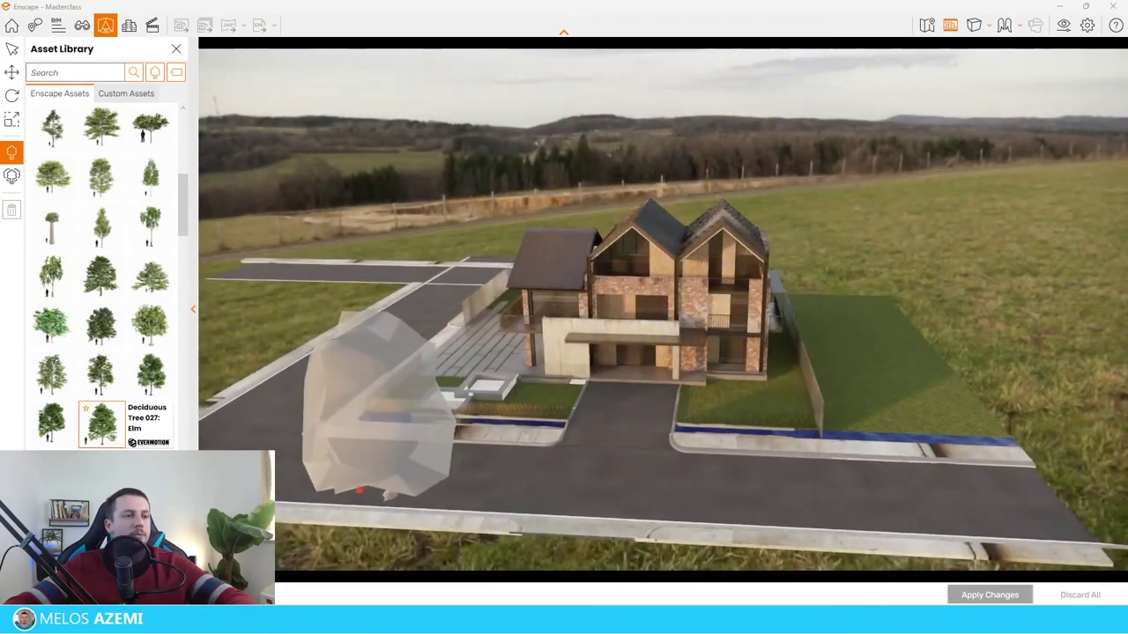
{"action": "right_click_drag", "start_coordinate": [438, 269], "coordinate": [517, 291]}
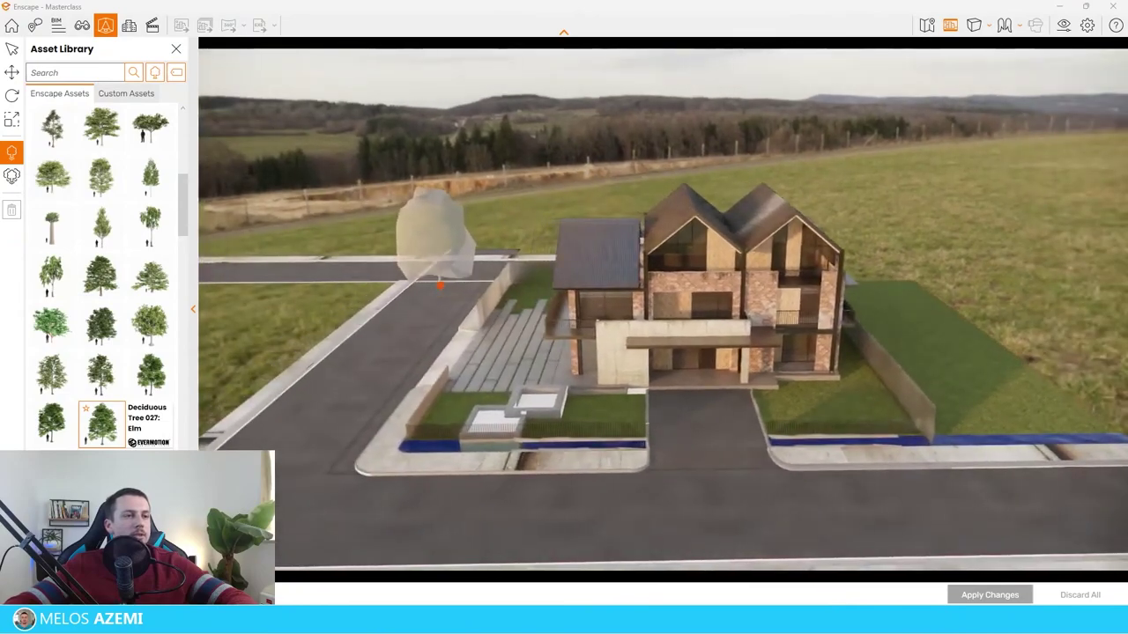
{"action": "left_click", "coordinate": [526, 300]}
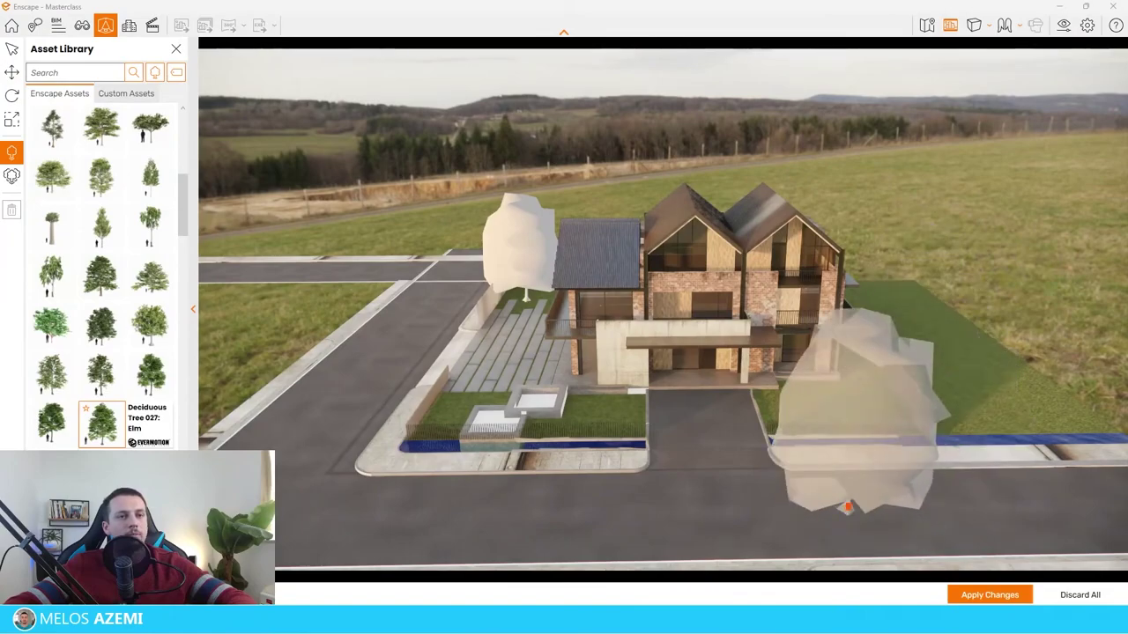
{"action": "left_click", "coordinate": [899, 307]}
{"action": "left_click", "coordinate": [989, 595]}
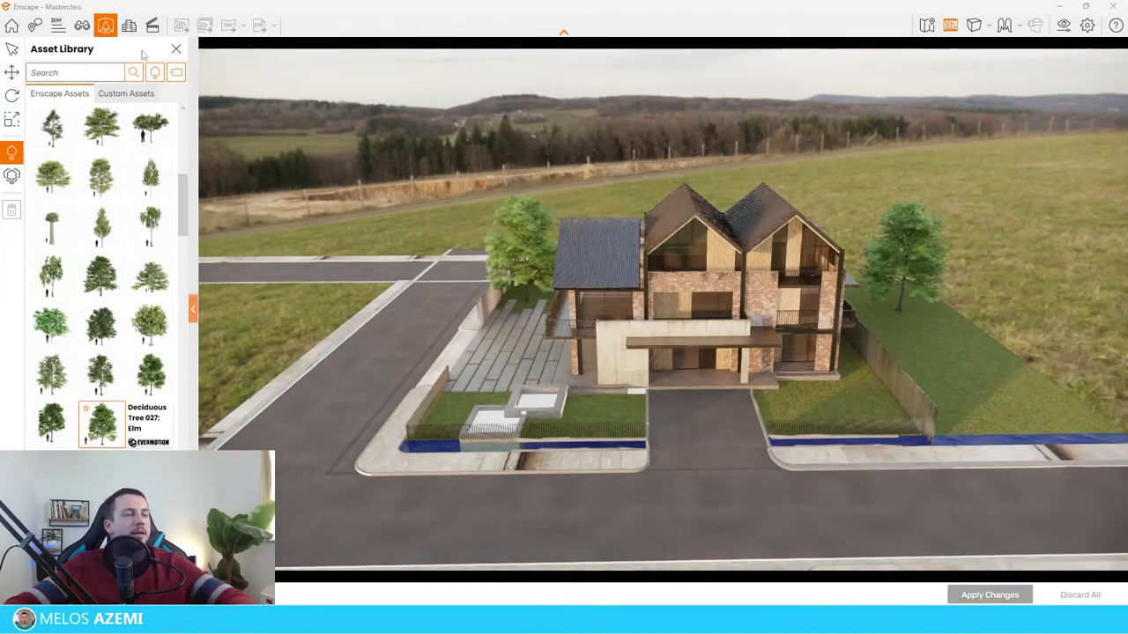
Switch the render back to the saved Camera 1 view to check the two elms beside the house
{"action": "left_click", "coordinate": [82, 26]}
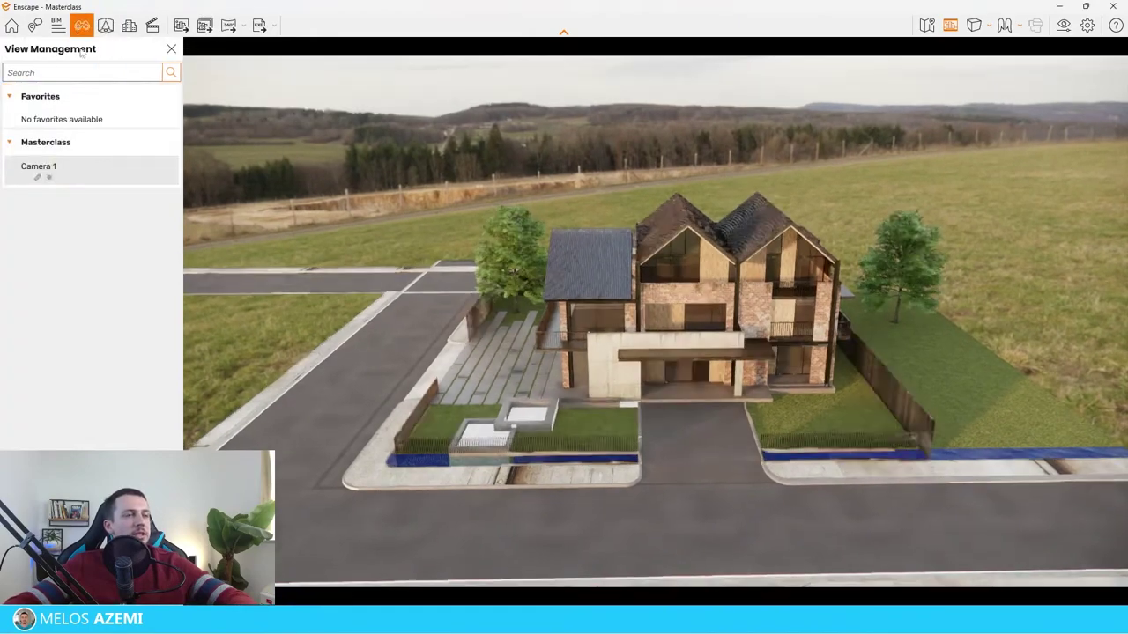
{"action": "left_click", "coordinate": [54, 172]}
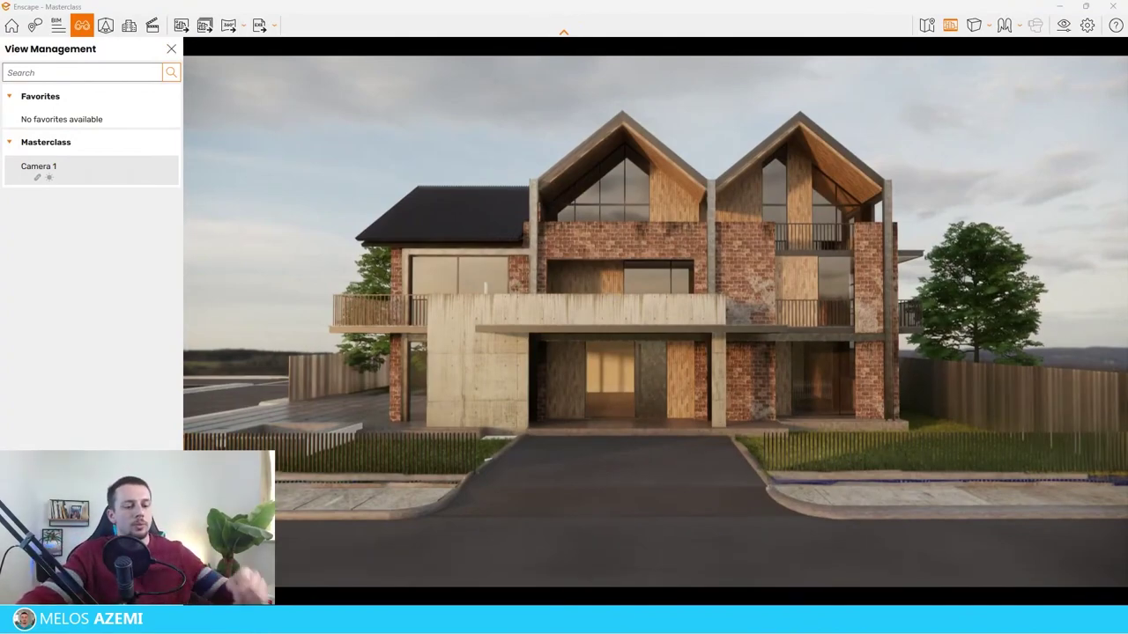
Return the render to the Camera 1 view and examine the site from above in SketchUp, including the road in front of the house
{"action": "scroll", "coordinate": [648, 342], "scroll_direction": "down", "scroll_amount": 2}
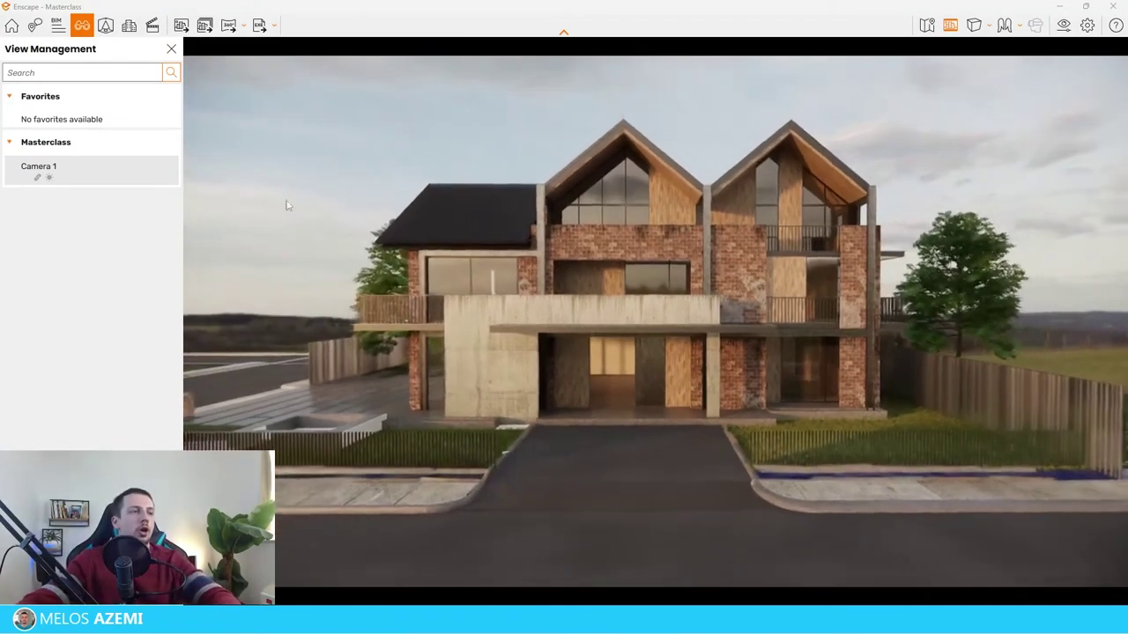
{"action": "left_click", "coordinate": [44, 166]}
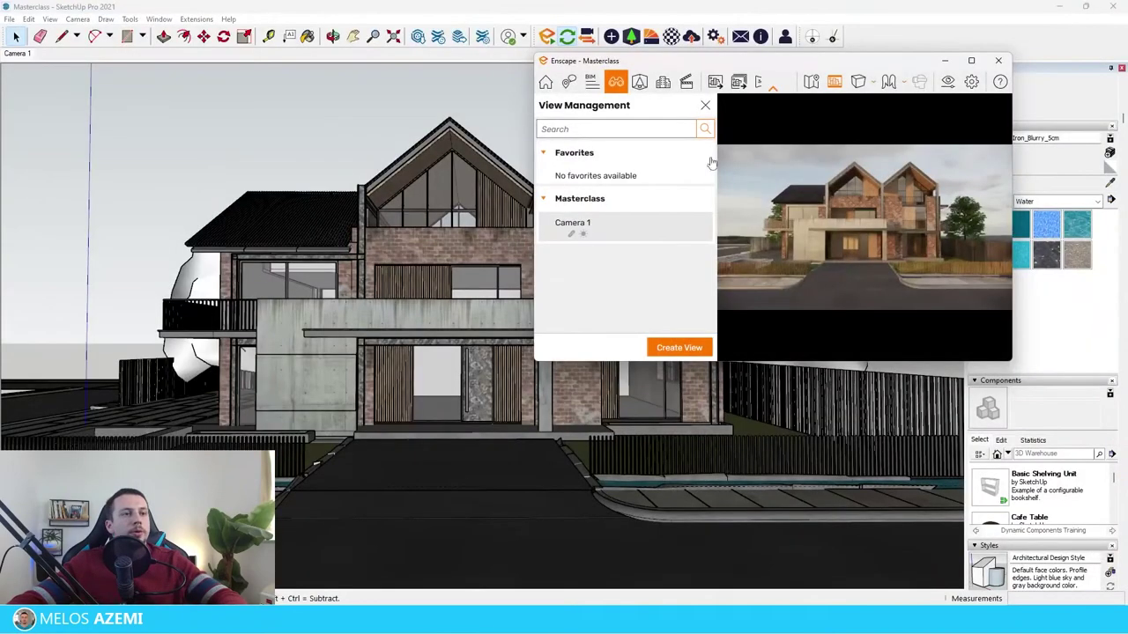
{"action": "scroll", "coordinate": [209, 260], "scroll_direction": "down", "scroll_amount": 2}
{"action": "middle_click_drag", "start_coordinate": [210, 261], "coordinate": [194, 383]}
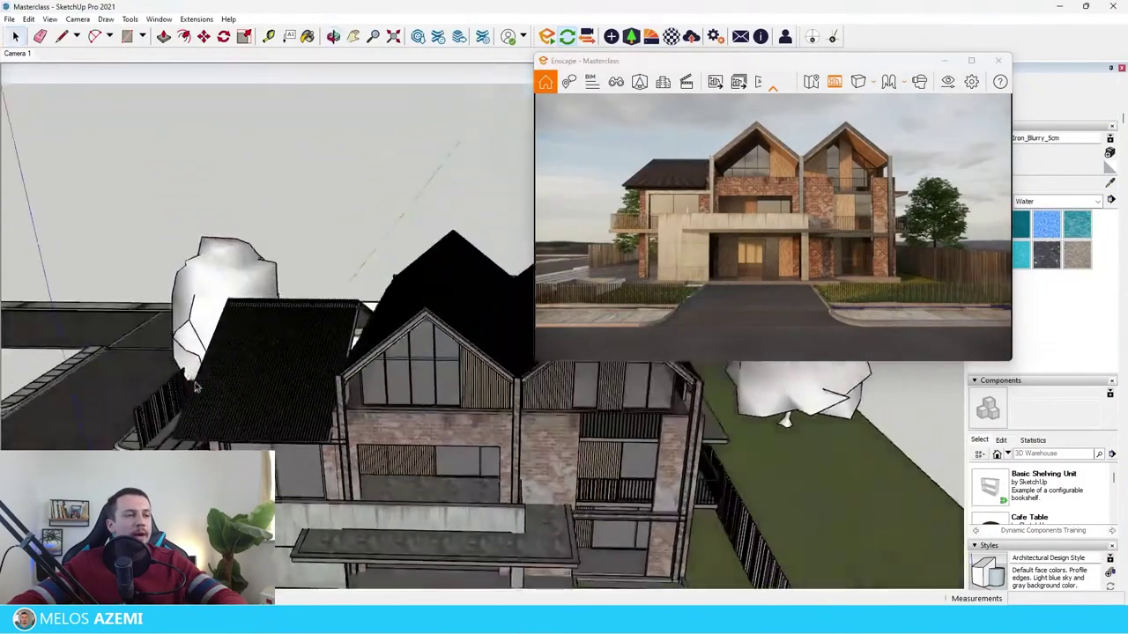
{"action": "scroll", "coordinate": [198, 353], "scroll_direction": "down", "scroll_amount": 6}
{"action": "scroll", "coordinate": [203, 385], "scroll_direction": "up", "scroll_amount": 4}
{"action": "scroll", "coordinate": [201, 229], "scroll_direction": "down", "scroll_amount": 2}
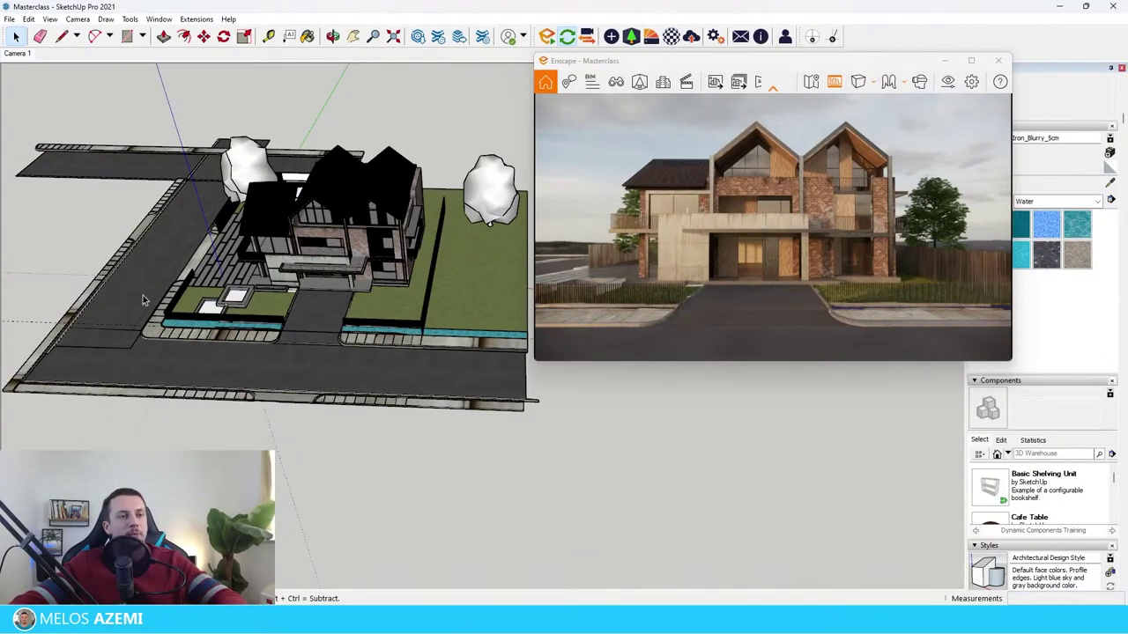
{"action": "scroll", "coordinate": [220, 317], "scroll_direction": "up", "scroll_amount": 3}
{"action": "mouse_move", "coordinate": [256, 372]}
{"action": "middle_mouse_down"}
{"action": "mouse_move", "coordinate": [370, 415]}
{"action": "mouse_move", "coordinate": [229, 415]}
{"action": "mouse_move", "coordinate": [133, 227]}
{"action": "mouse_move", "coordinate": [408, 421]}
{"action": "middle_mouse_up"}
{"action": "scroll", "coordinate": [249, 374], "scroll_direction": "down", "scroll_amount": 4}
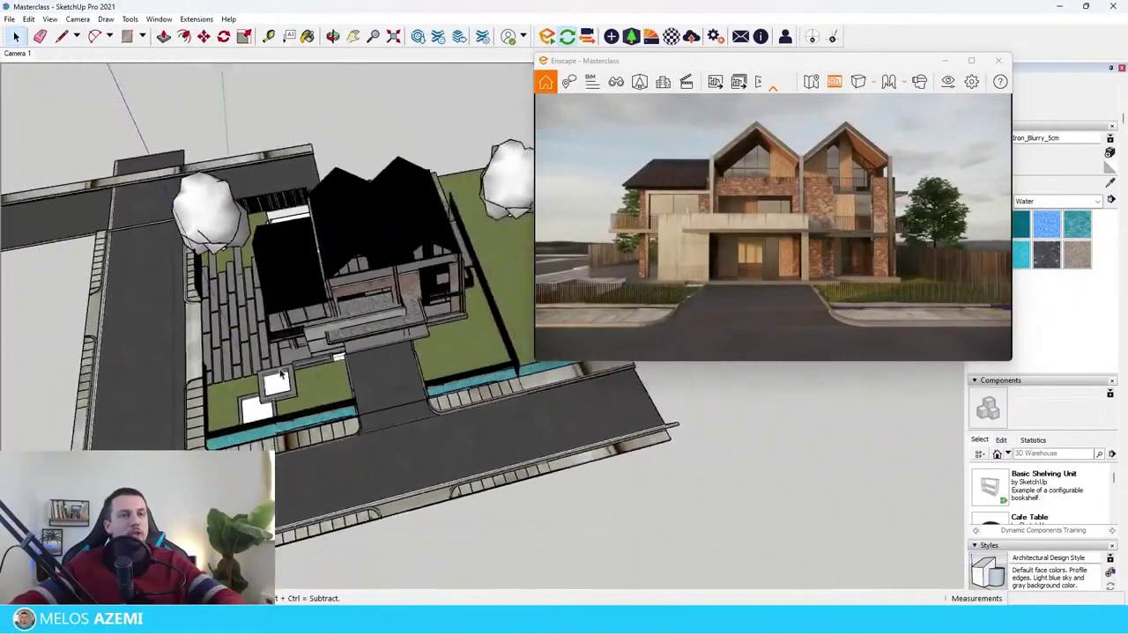
{"action": "middle_click_drag", "start_coordinate": [290, 414], "coordinate": [236, 433]}
{"action": "scroll", "coordinate": [237, 433], "scroll_direction": "up", "scroll_amount": 1}
Open the Enscape asset library alongside the model, filter it to Vegetation and browse the deciduous trees
{"action": "left_click", "coordinate": [632, 38]}
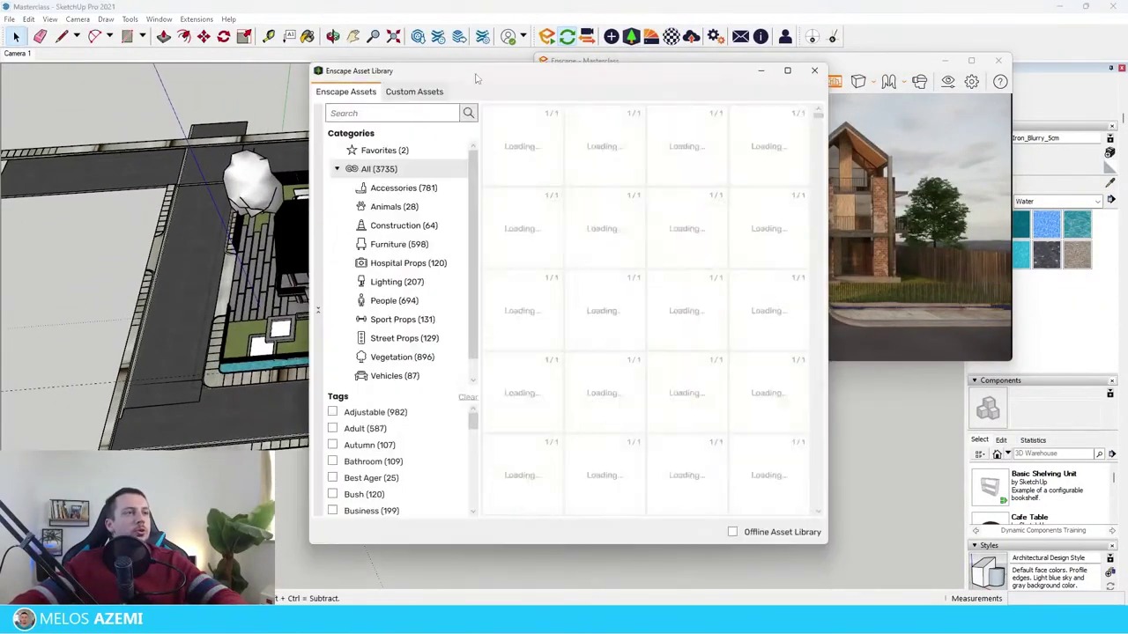
{"action": "left_click_drag", "start_coordinate": [493, 76], "coordinate": [247, 59]}
{"action": "left_click", "coordinate": [165, 346]}
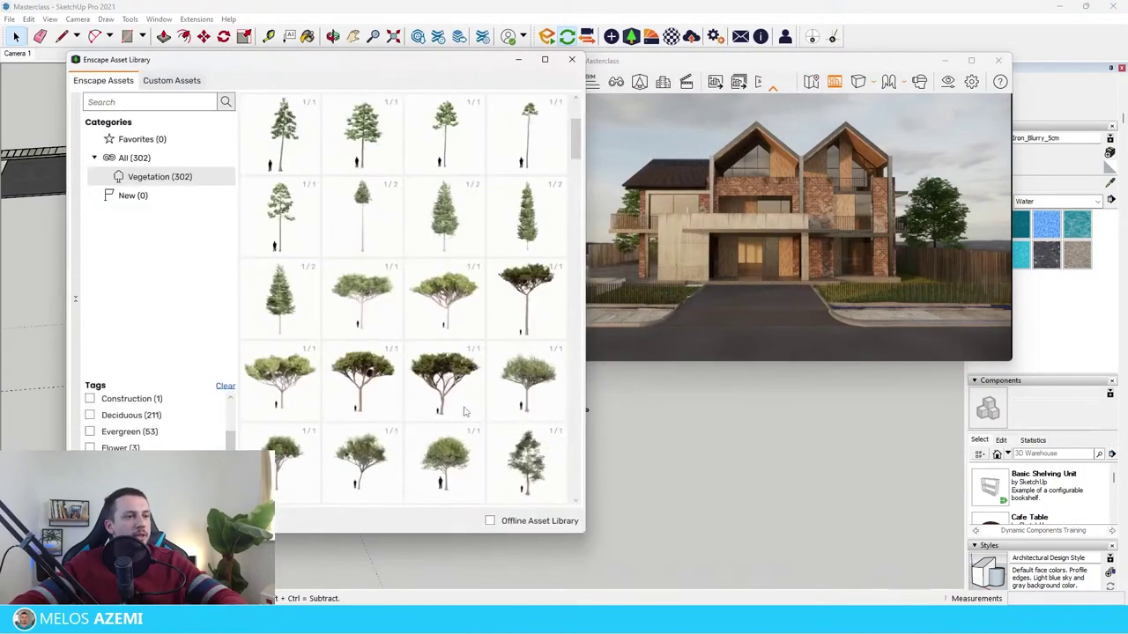
{"action": "scroll", "coordinate": [462, 405], "scroll_direction": "down", "scroll_amount": 3}
{"action": "scroll", "coordinate": [499, 506], "scroll_direction": "down", "scroll_amount": 8}
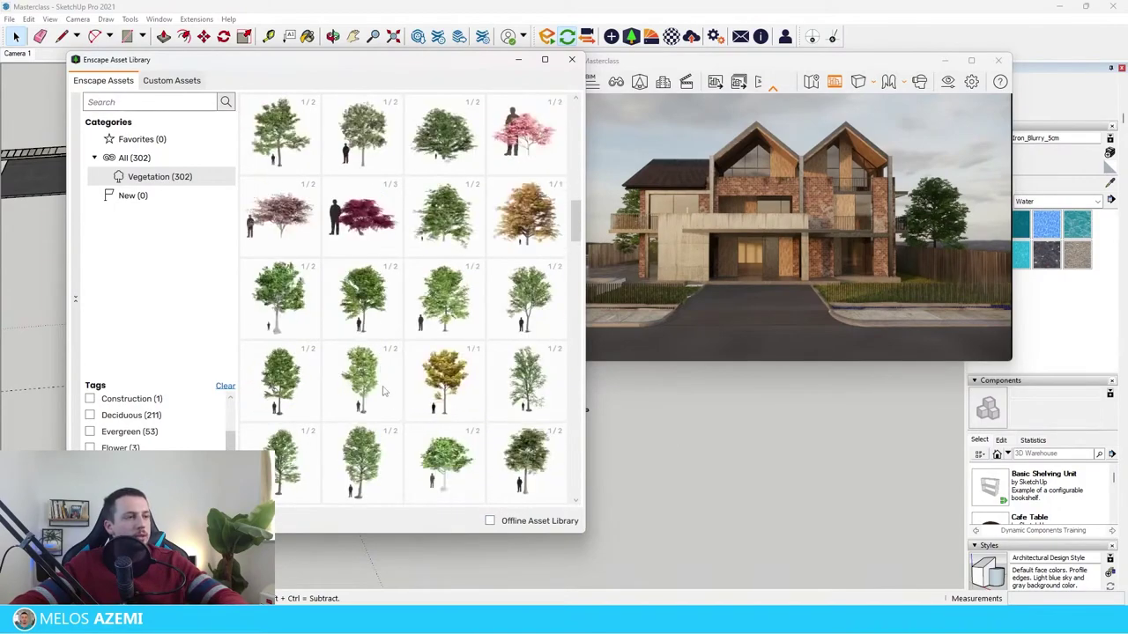
Place a green deciduous tree near the pavement across the road from the house's front yard
{"action": "mouse_move", "coordinate": [378, 311]}
{"action": "left_click", "coordinate": [429, 315]}
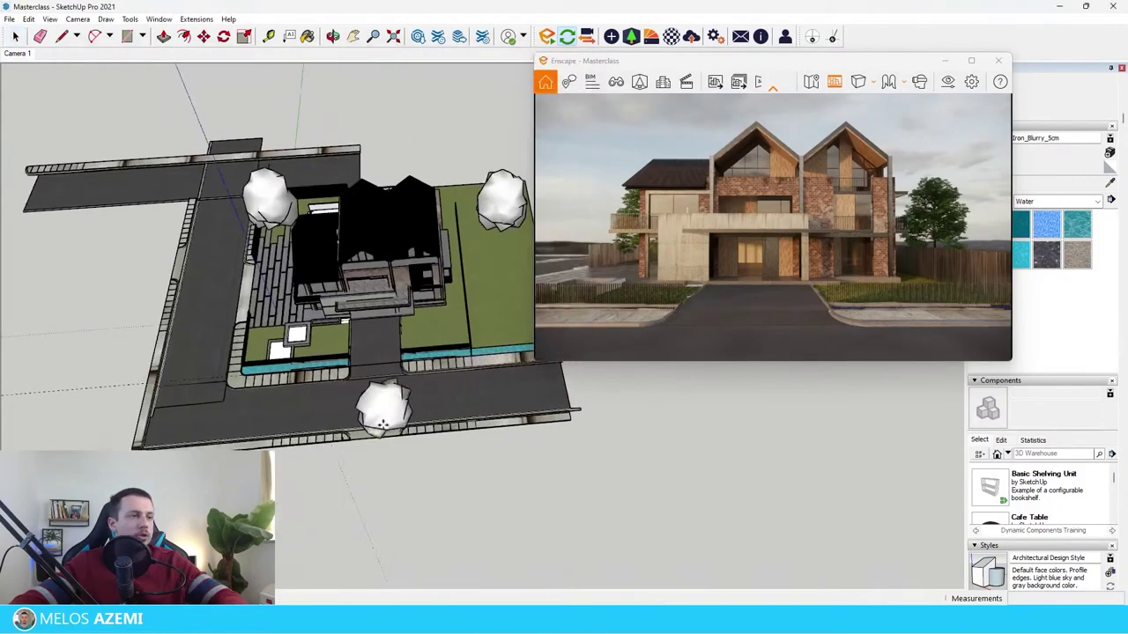
{"action": "scroll", "coordinate": [297, 467], "scroll_direction": "up", "scroll_amount": 5}
{"action": "left_click", "coordinate": [213, 444]}
Move the foreground tree along the far pavement in small shifts until its branches frame the upper-left corner of the Camera 1 render
{"action": "middle_click_drag", "start_coordinate": [193, 436], "coordinate": [145, 388]}
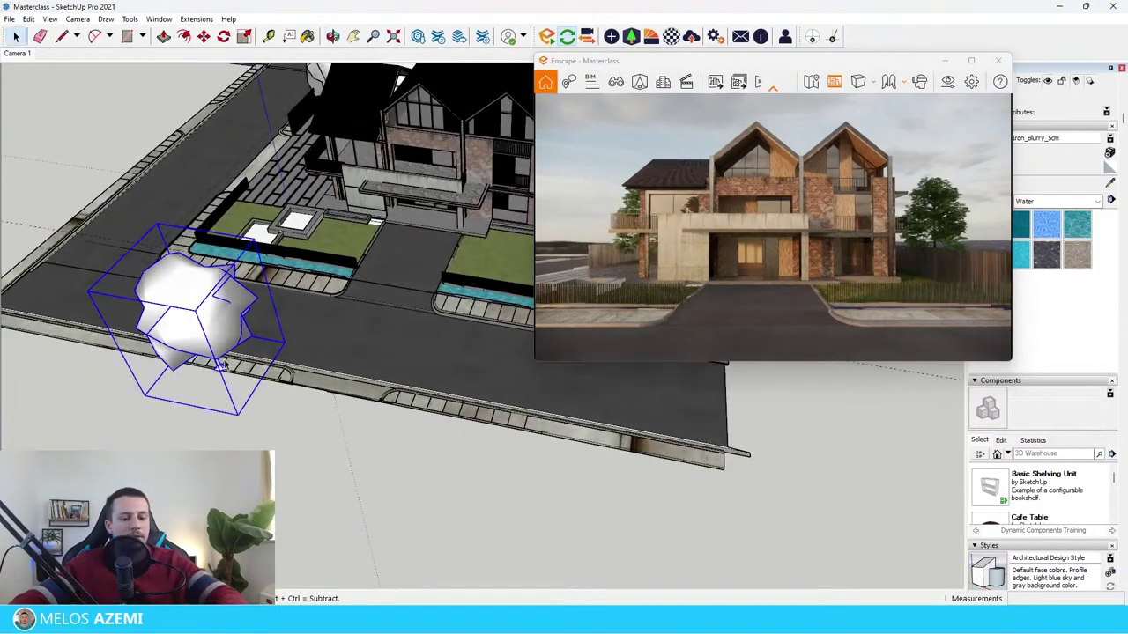
{"action": "left_click", "coordinate": [226, 364]}
{"action": "left_click", "coordinate": [272, 347]}
{"action": "left_click", "coordinate": [272, 348]}
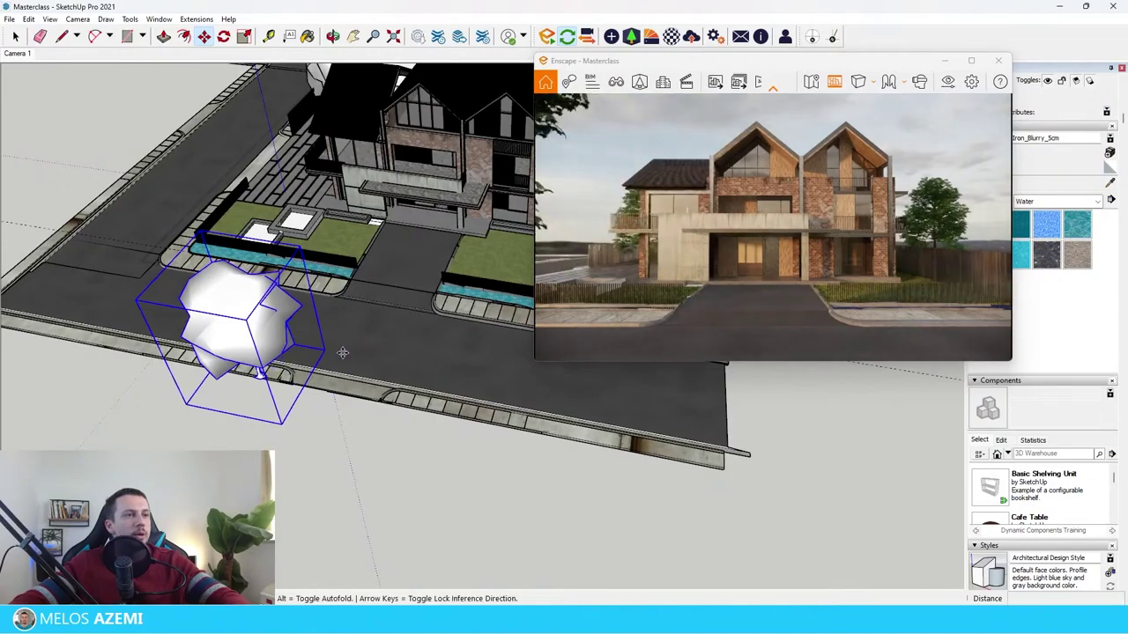
{"action": "left_click", "coordinate": [260, 297]}
{"action": "left_click", "coordinate": [260, 297]}
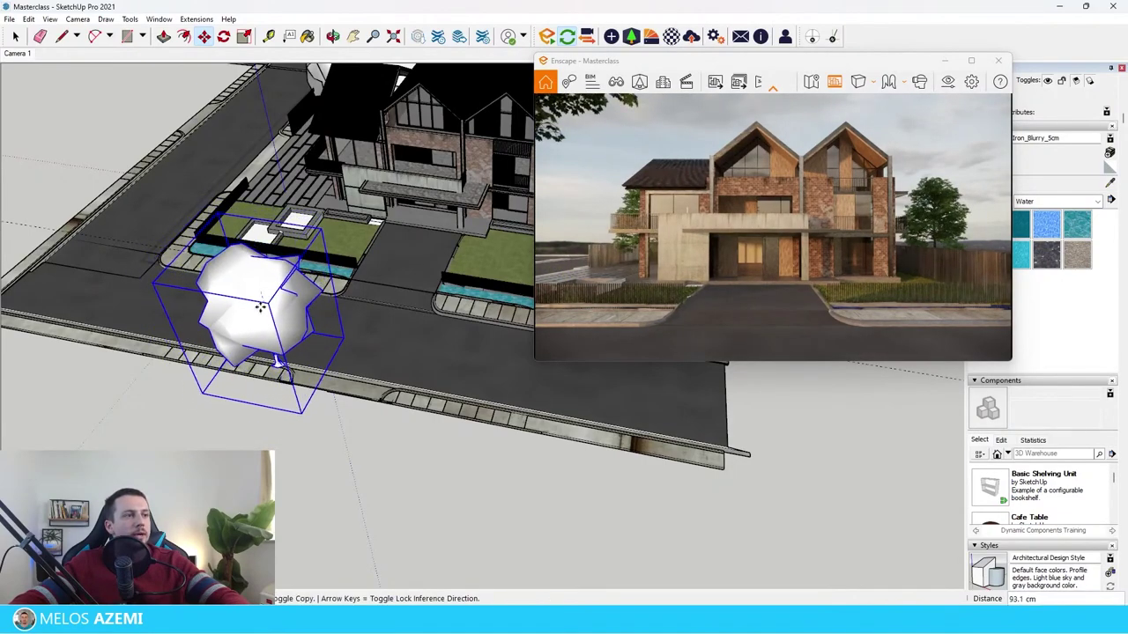
{"action": "left_click", "coordinate": [264, 309]}
{"action": "left_click", "coordinate": [278, 314]}
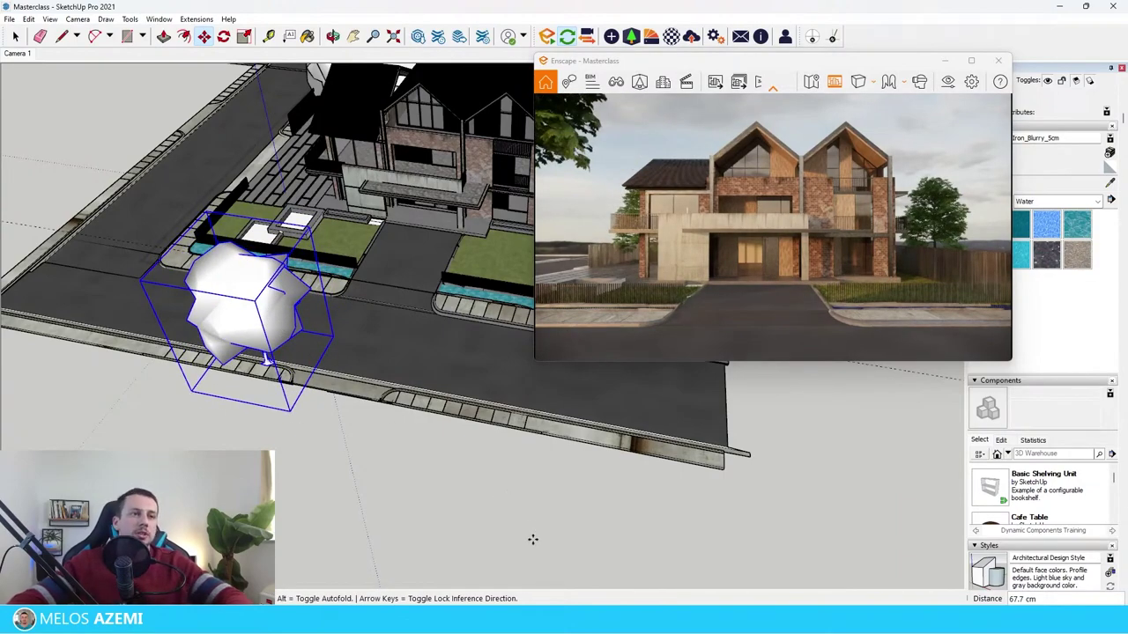
{"action": "scroll", "coordinate": [235, 310], "scroll_direction": "up", "scroll_amount": 2}
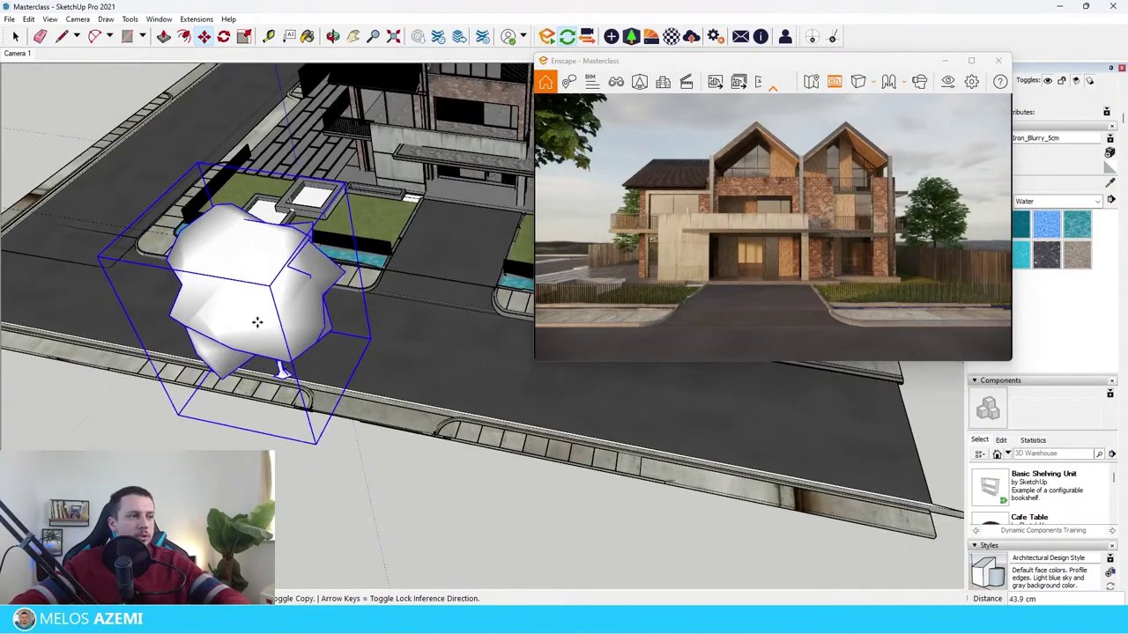
{"action": "mouse_move", "coordinate": [278, 545]}
{"action": "middle_mouse_down"}
{"action": "mouse_move", "coordinate": [403, 499]}
{"action": "mouse_move", "coordinate": [458, 549]}
{"action": "mouse_move", "coordinate": [269, 507]}
{"action": "middle_mouse_up"}
{"action": "scroll", "coordinate": [335, 514], "scroll_direction": "down", "scroll_amount": 4}
{"action": "left_click", "coordinate": [274, 516]}
{"action": "key", "text": "space"}
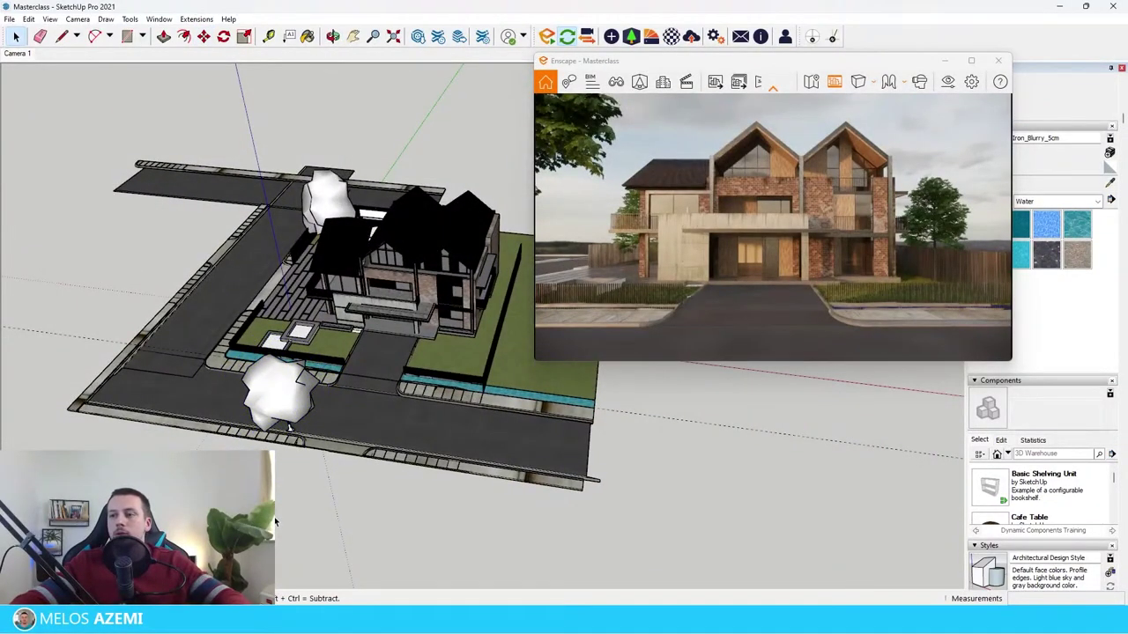
Reopen the asset library and examine the front garden, fence and lawn beside the driveway for another tree position
{"action": "scroll", "coordinate": [236, 325], "scroll_direction": "up", "scroll_amount": 8}
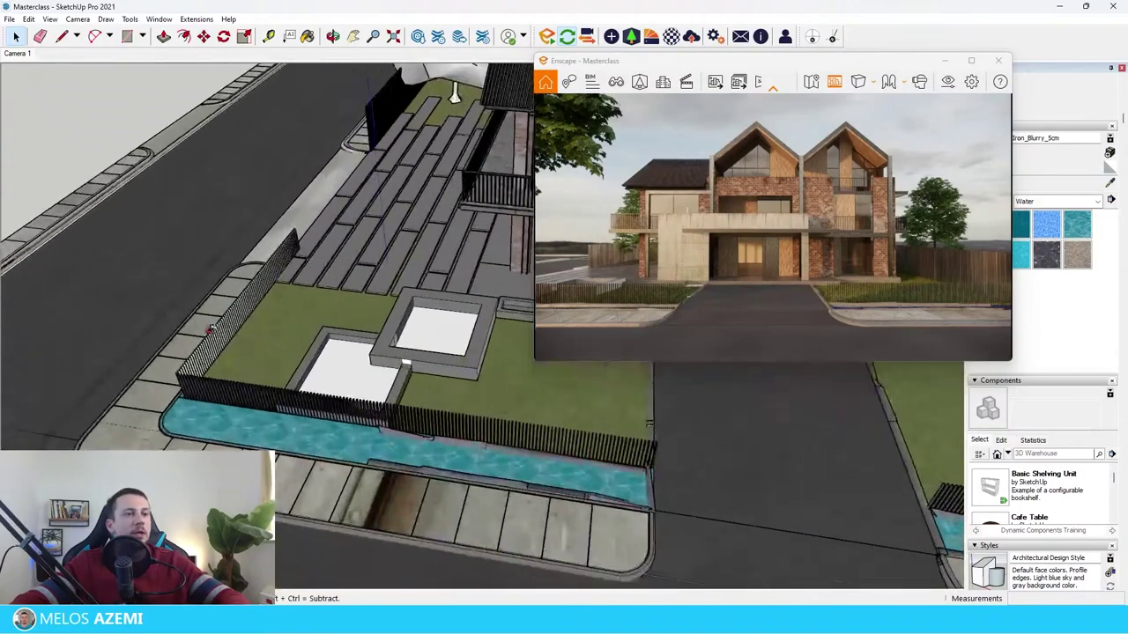
{"action": "left_click", "coordinate": [634, 37]}
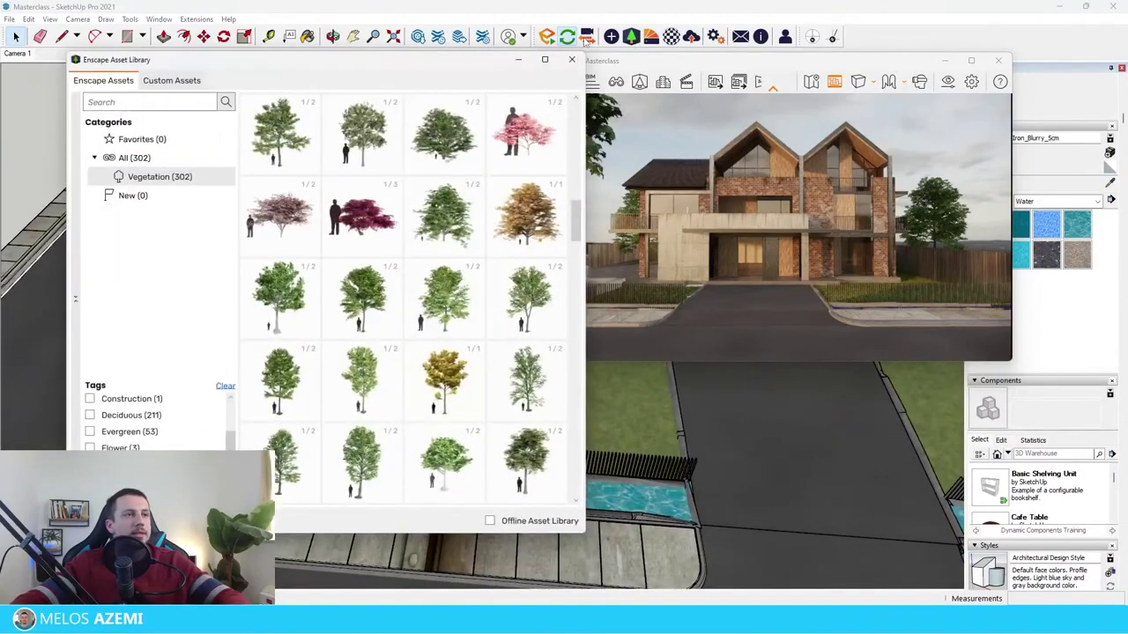
{"action": "scroll", "coordinate": [768, 531], "scroll_direction": "down", "scroll_amount": 8}
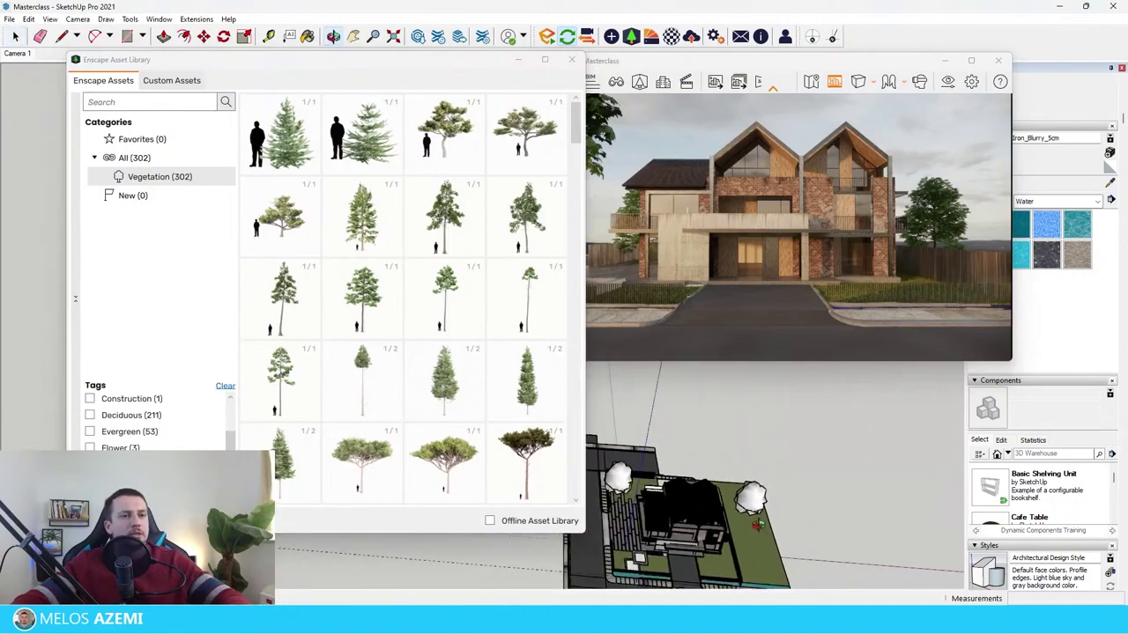
{"action": "middle_click_drag", "start_coordinate": [768, 532], "coordinate": [755, 479]}
{"action": "scroll", "coordinate": [715, 521], "scroll_direction": "up", "scroll_amount": 8}
{"action": "scroll", "coordinate": [715, 520], "scroll_direction": "down", "scroll_amount": 5}
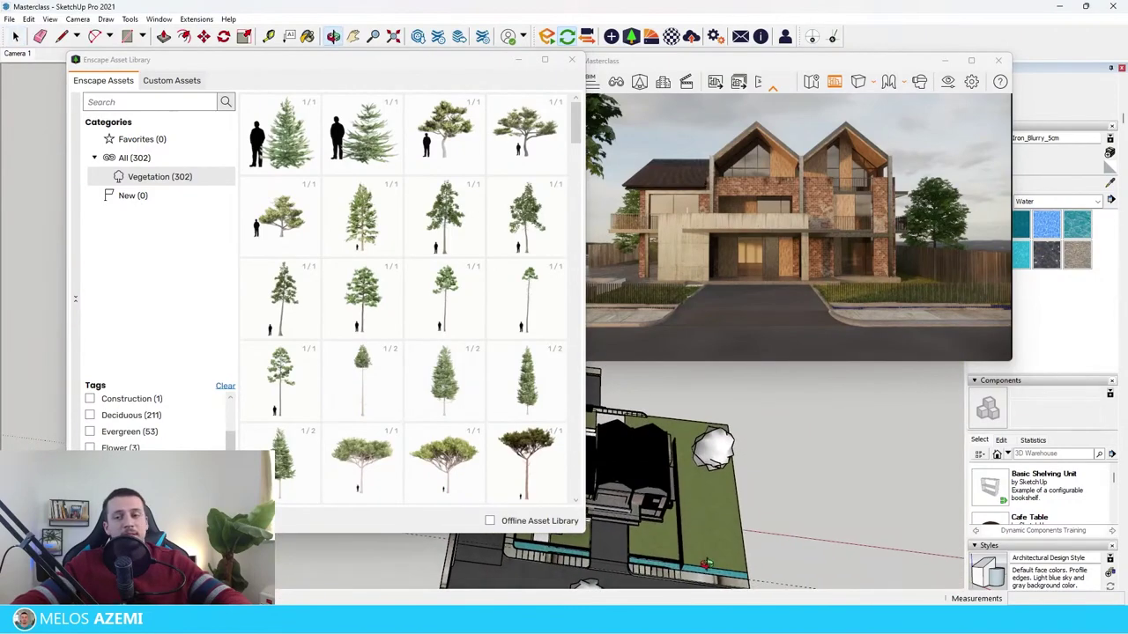
{"action": "scroll", "coordinate": [706, 503], "scroll_direction": "down", "scroll_amount": 2}
{"action": "scroll", "coordinate": [706, 503], "scroll_direction": "up", "scroll_amount": 5}
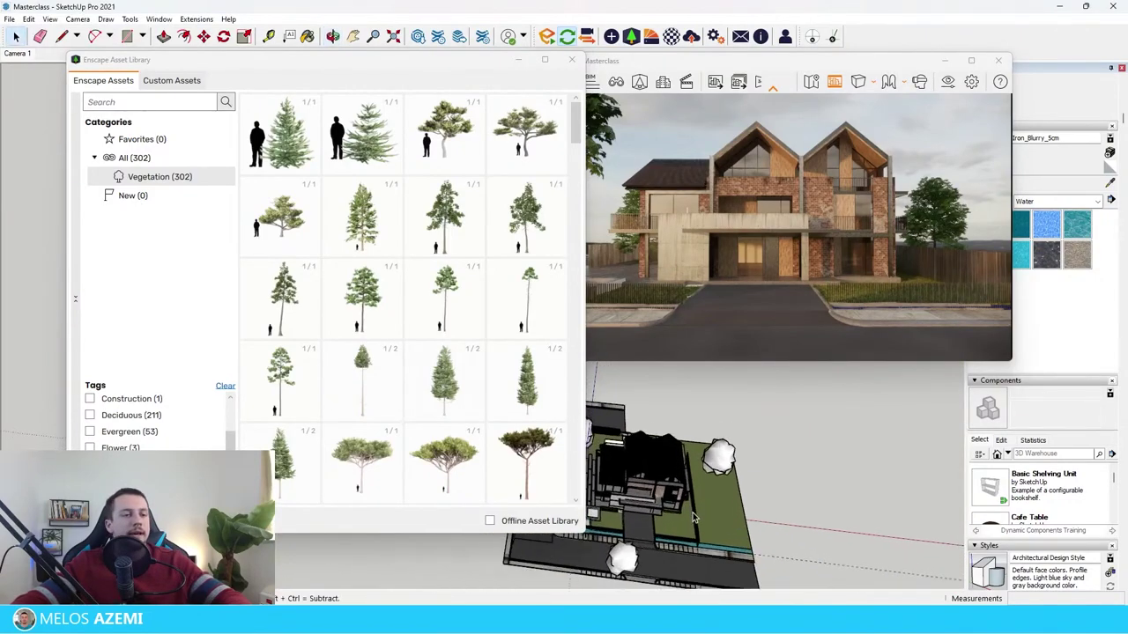
{"action": "middle_click_drag", "start_coordinate": [706, 516], "coordinate": [705, 456]}
{"action": "scroll", "coordinate": [740, 485], "scroll_direction": "down", "scroll_amount": 5}
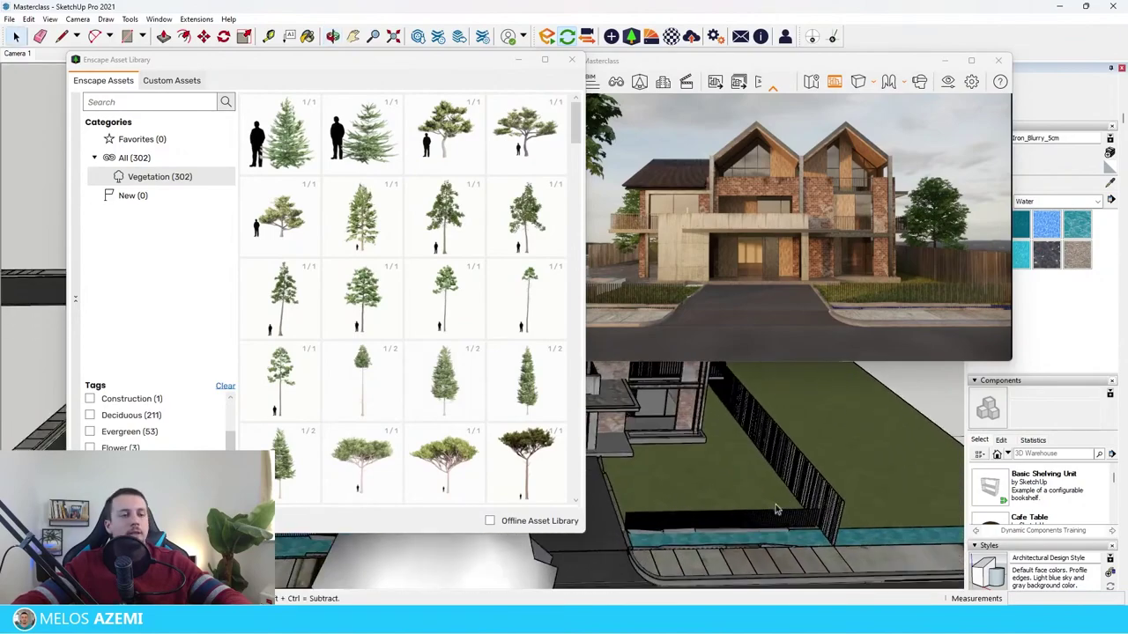
{"action": "scroll", "coordinate": [767, 509], "scroll_direction": "up", "scroll_amount": 2}
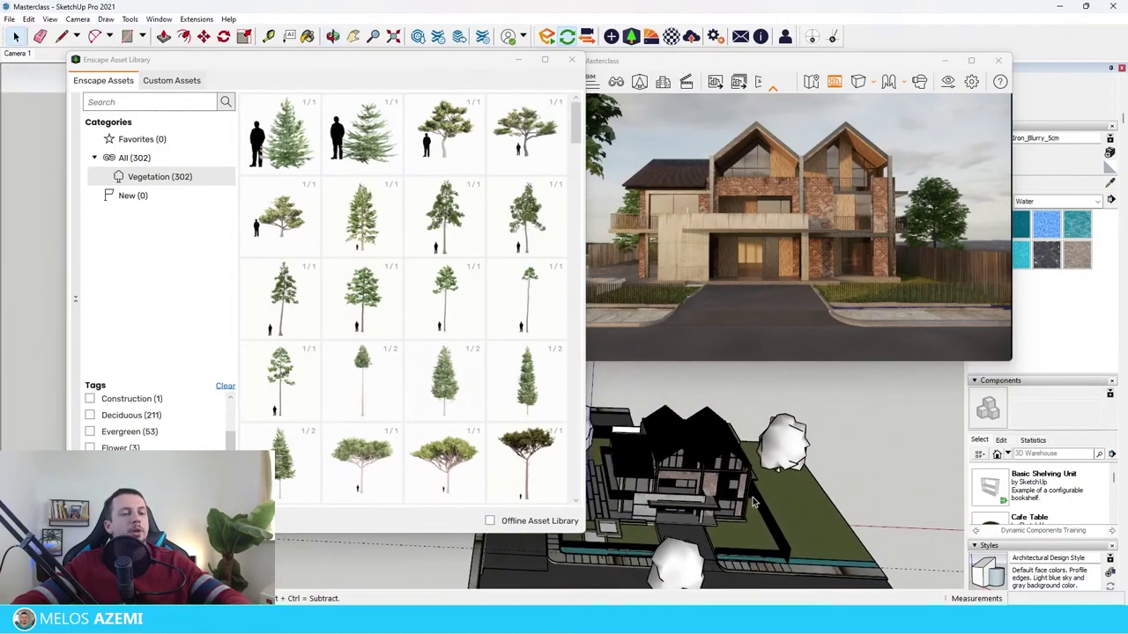
Browse the tree assets and try a small green deciduous tree on the front lawn beside the side fence
{"action": "scroll", "coordinate": [487, 430], "scroll_direction": "down", "scroll_amount": 2}
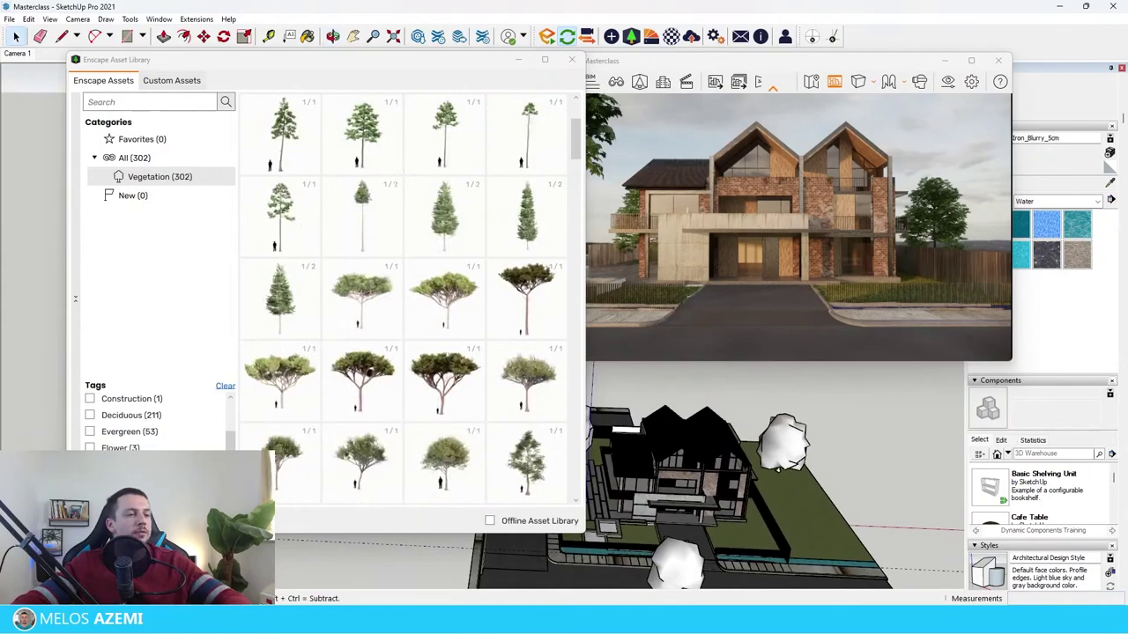
{"action": "scroll", "coordinate": [414, 387], "scroll_direction": "down", "scroll_amount": 5}
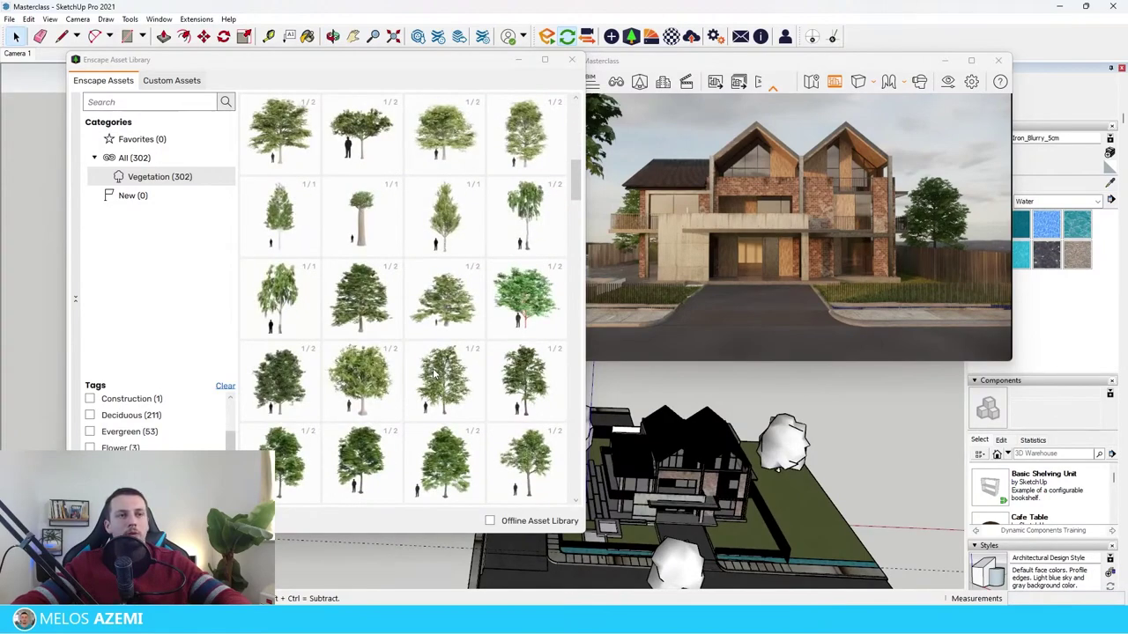
{"action": "scroll", "coordinate": [449, 406], "scroll_direction": "down", "scroll_amount": 3}
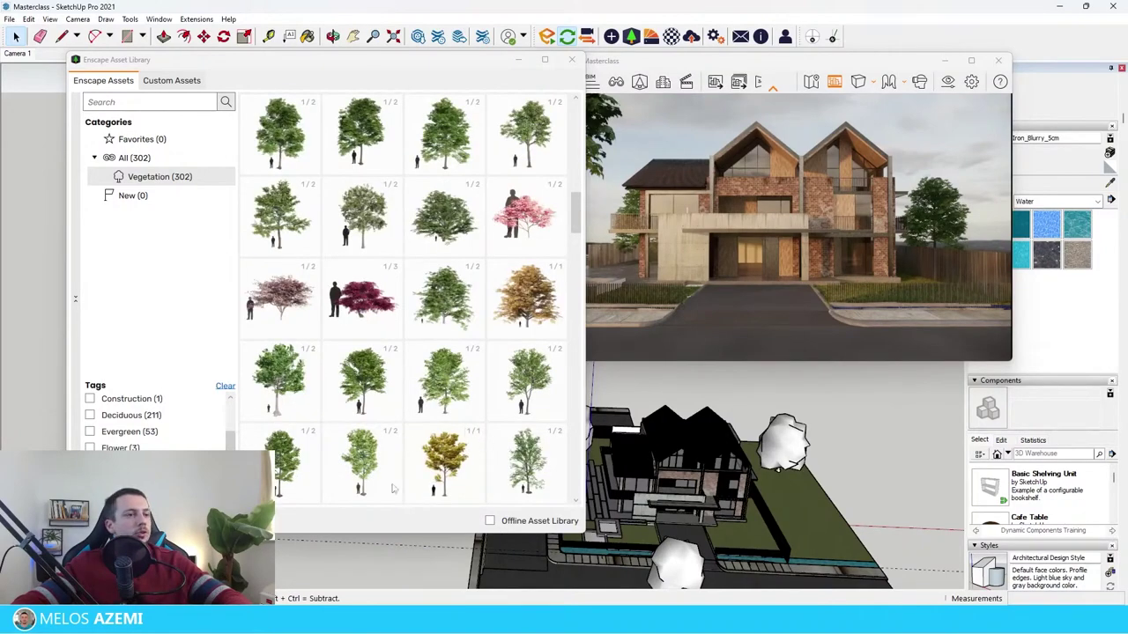
{"action": "scroll", "coordinate": [394, 490], "scroll_direction": "down", "scroll_amount": 5}
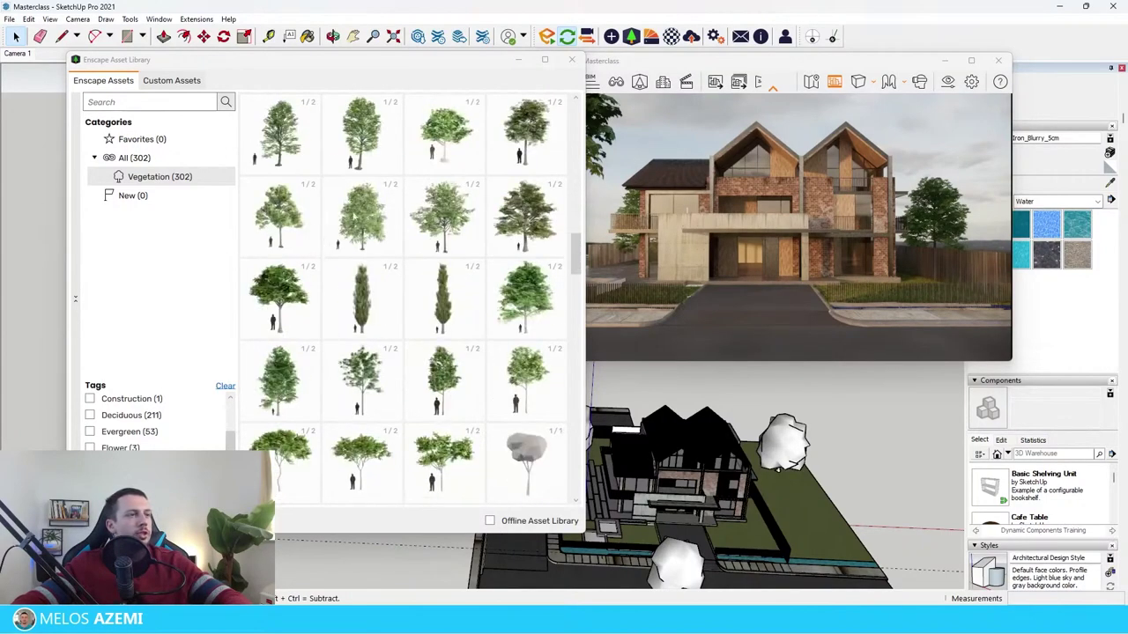
{"action": "scroll", "coordinate": [499, 380], "scroll_direction": "down", "scroll_amount": 1}
{"action": "left_click", "coordinate": [529, 321]}
{"action": "scroll", "coordinate": [748, 550], "scroll_direction": "up", "scroll_amount": 3}
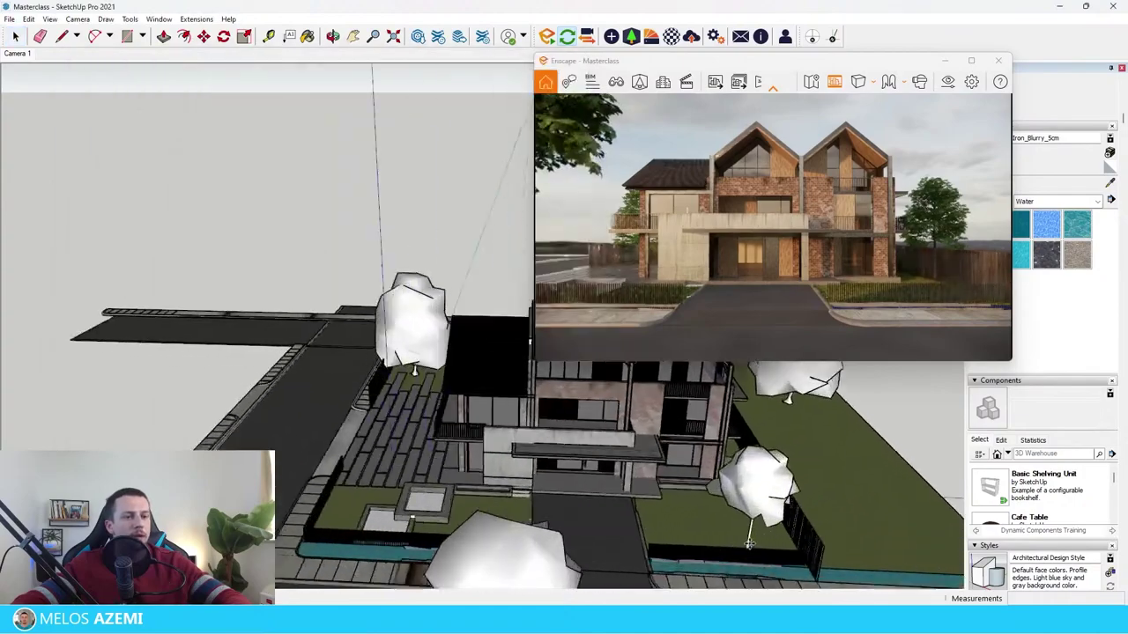
{"action": "scroll", "coordinate": [749, 544], "scroll_direction": "up", "scroll_amount": 3}
{"action": "left_click", "coordinate": [739, 503]}
Delete the small tree from the front lawn beside the side fence
{"action": "scroll", "coordinate": [677, 475], "scroll_direction": "down", "scroll_amount": 5}
{"action": "left_click", "coordinate": [617, 428]}
{"action": "scroll", "coordinate": [617, 428], "scroll_direction": "up", "scroll_amount": 2}
{"action": "left_click", "coordinate": [696, 440]}
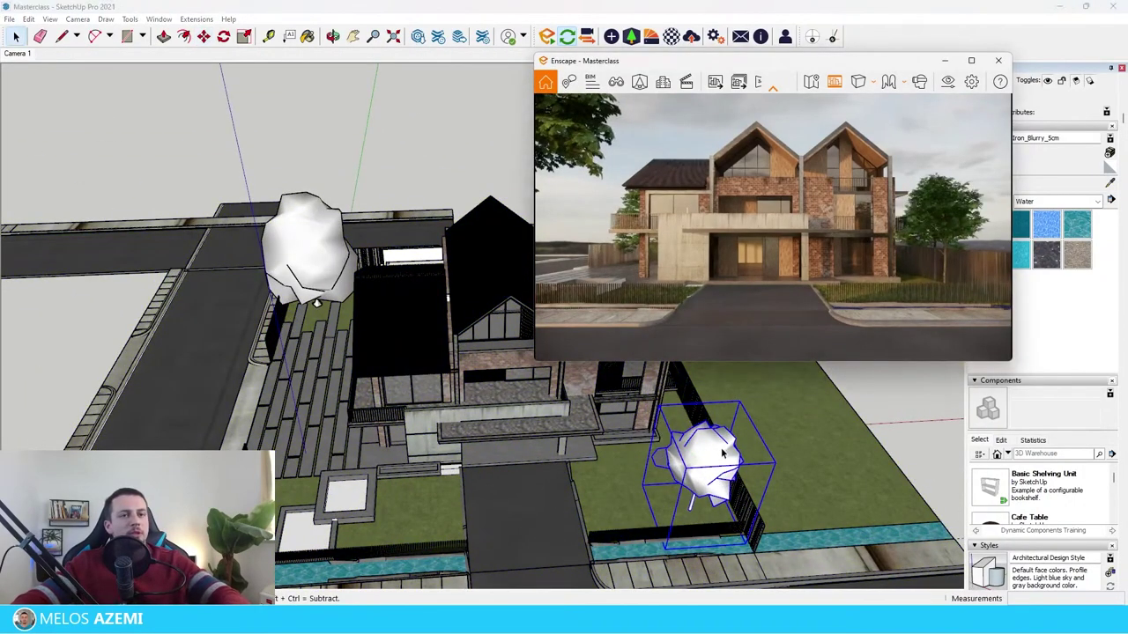
{"action": "left_click", "coordinate": [721, 453]}
{"action": "key", "text": "Delete"}
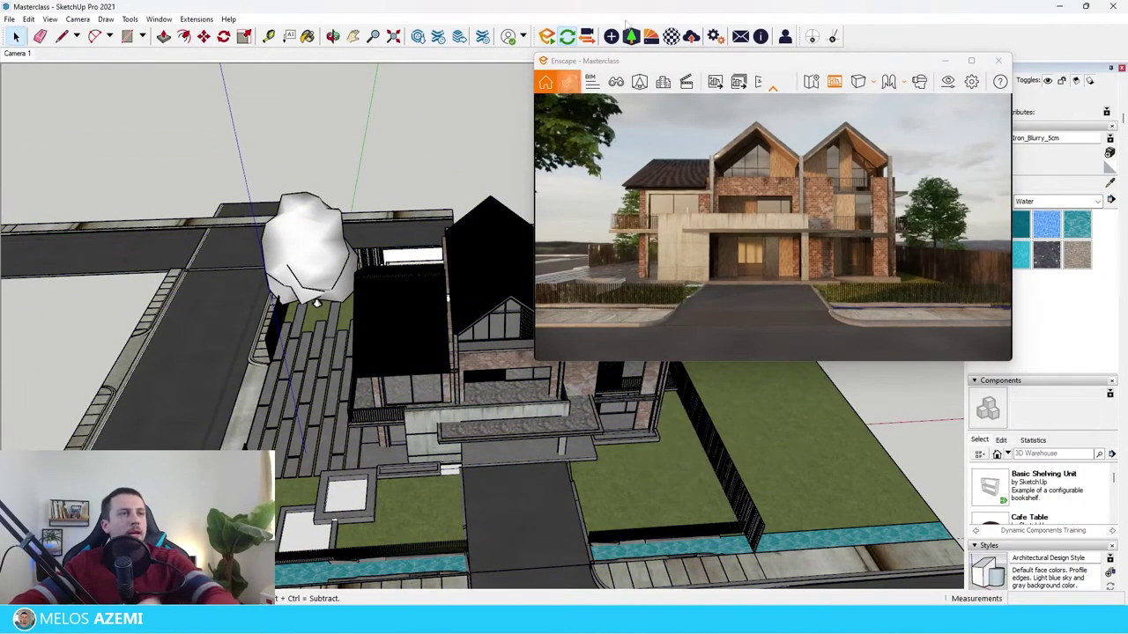
Choose taller deciduous trees from the asset library and place them on the lawn near the side fence
{"action": "left_click", "coordinate": [630, 36]}
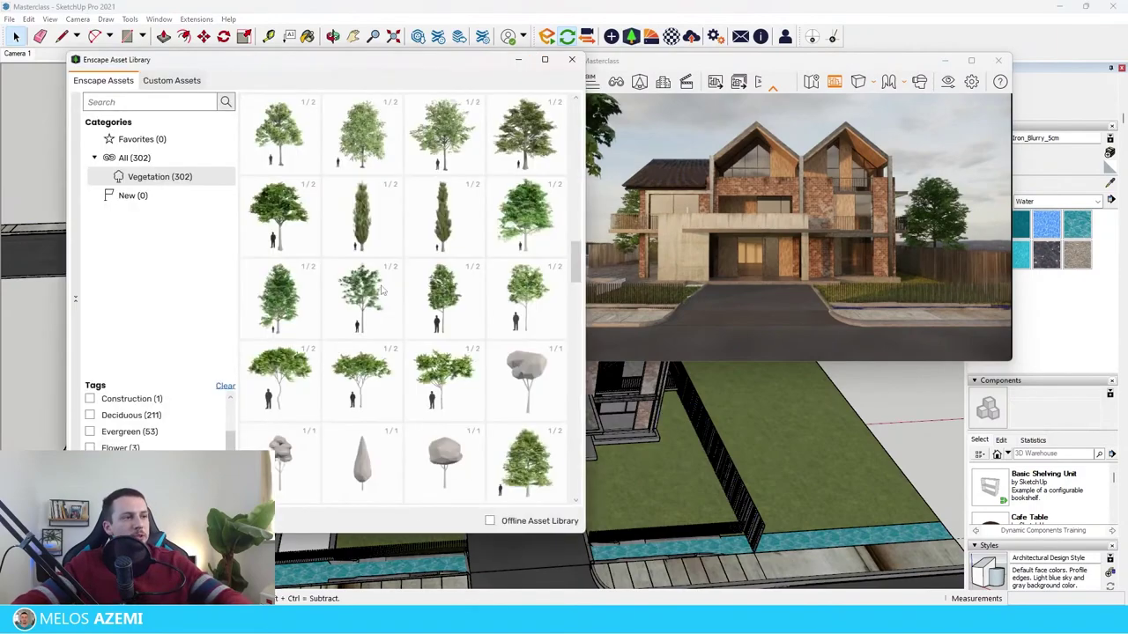
{"action": "scroll", "coordinate": [351, 203], "scroll_direction": "down", "scroll_amount": 5}
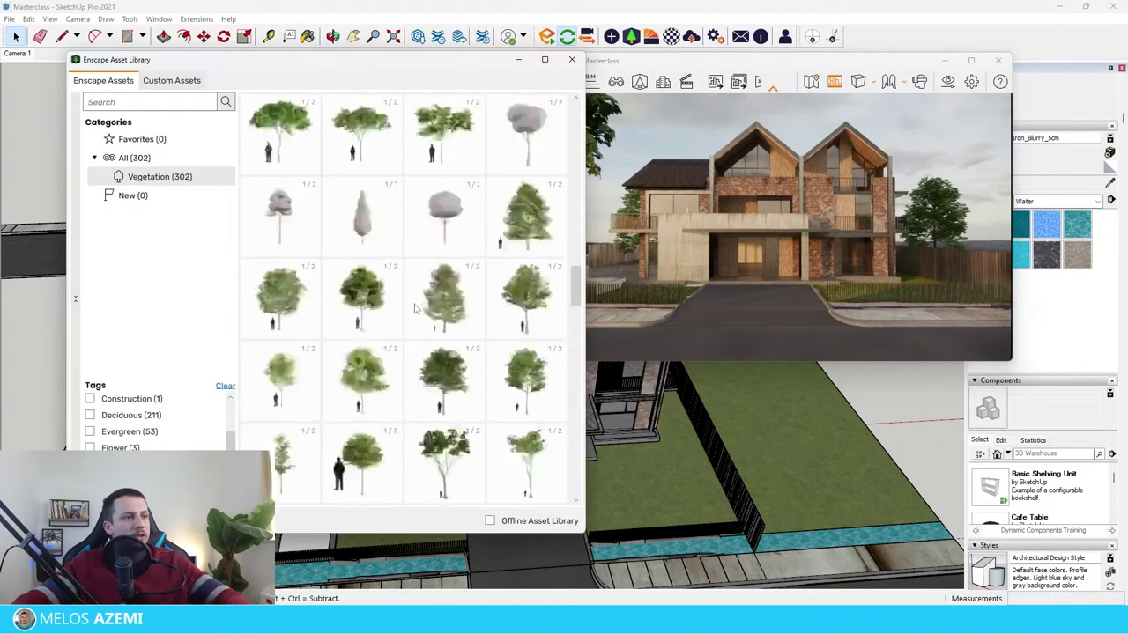
{"action": "scroll", "coordinate": [466, 407], "scroll_direction": "up", "scroll_amount": 1}
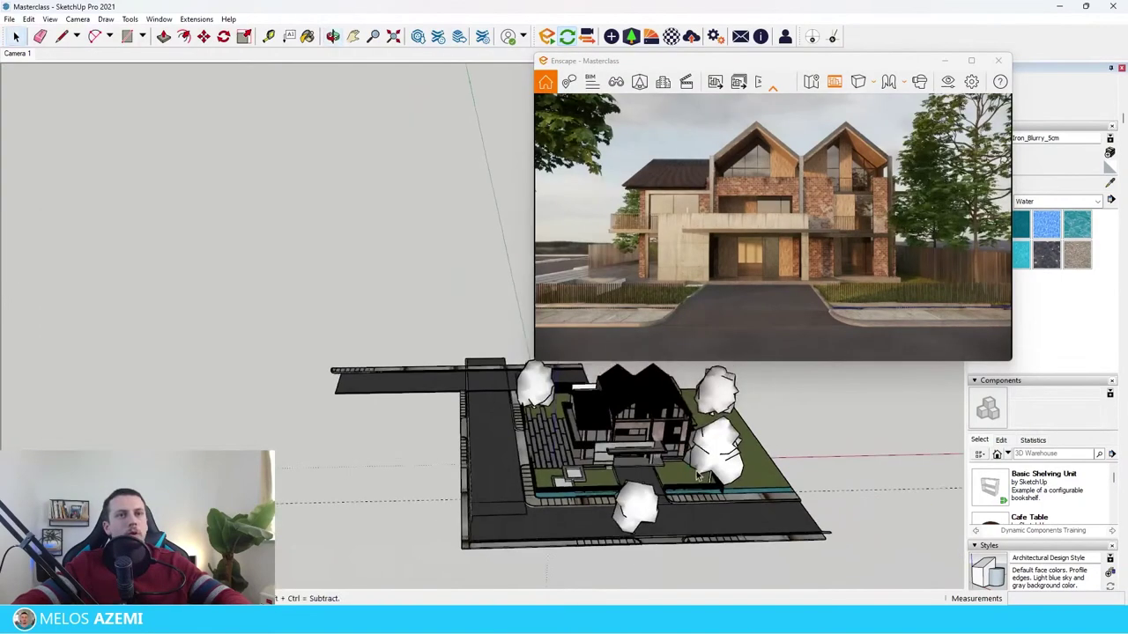
{"action": "scroll", "coordinate": [694, 474], "scroll_direction": "down", "scroll_amount": 1}
{"action": "scroll", "coordinate": [687, 519], "scroll_direction": "up", "scroll_amount": 3}
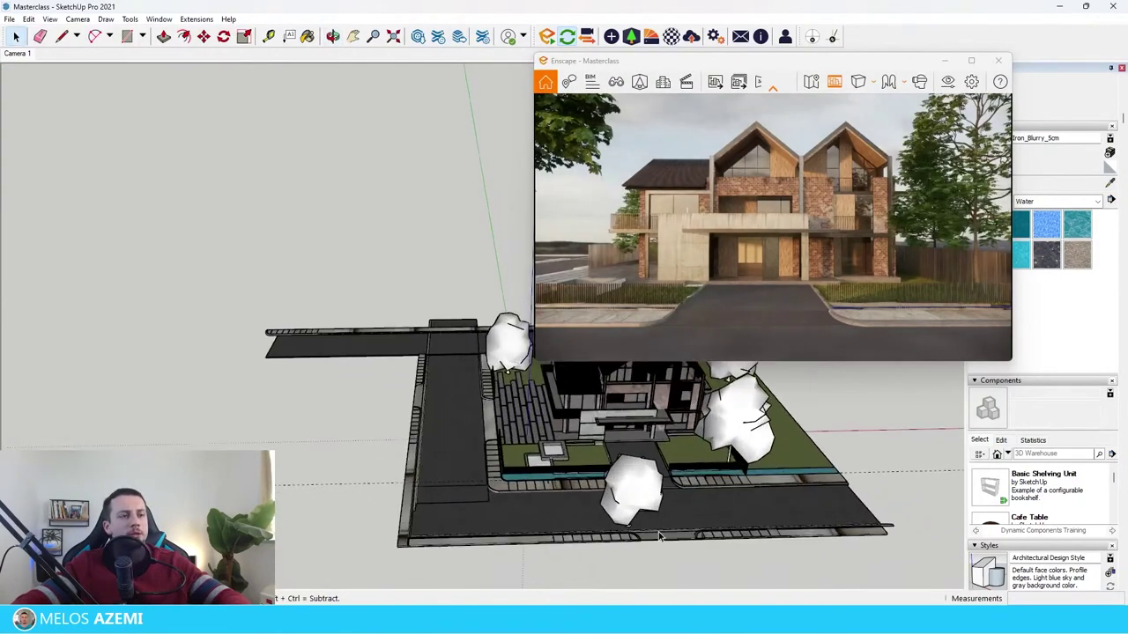
{"action": "scroll", "coordinate": [659, 535], "scroll_direction": "down", "scroll_amount": 5}
{"action": "scroll", "coordinate": [659, 533], "scroll_direction": "up", "scroll_amount": 8}
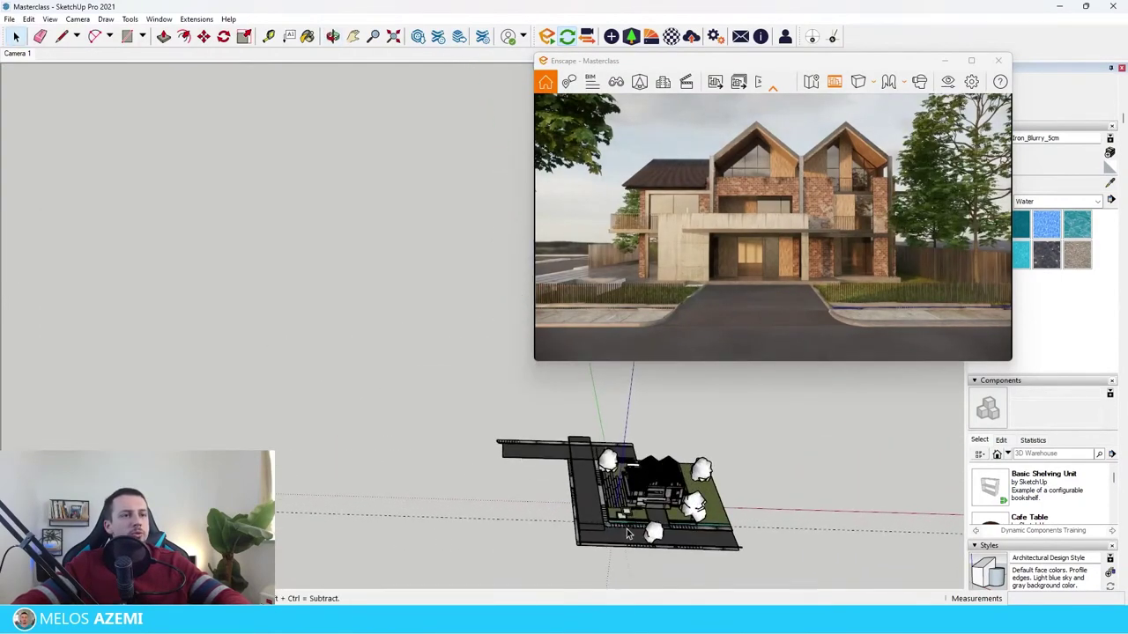
{"action": "scroll", "coordinate": [659, 528], "scroll_direction": "down", "scroll_amount": 6}
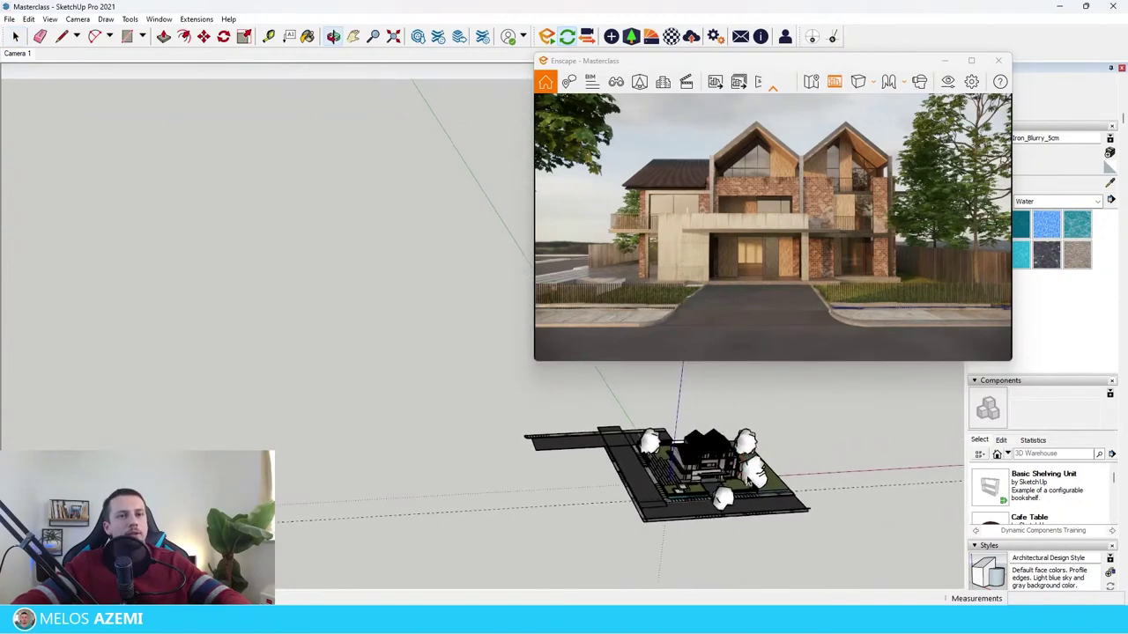
Choose a flat-roofed modern house from the Street Props assets and place it beyond the side lawn as a neighbouring building
{"action": "scroll", "coordinate": [637, 496], "scroll_direction": "up", "scroll_amount": 6}
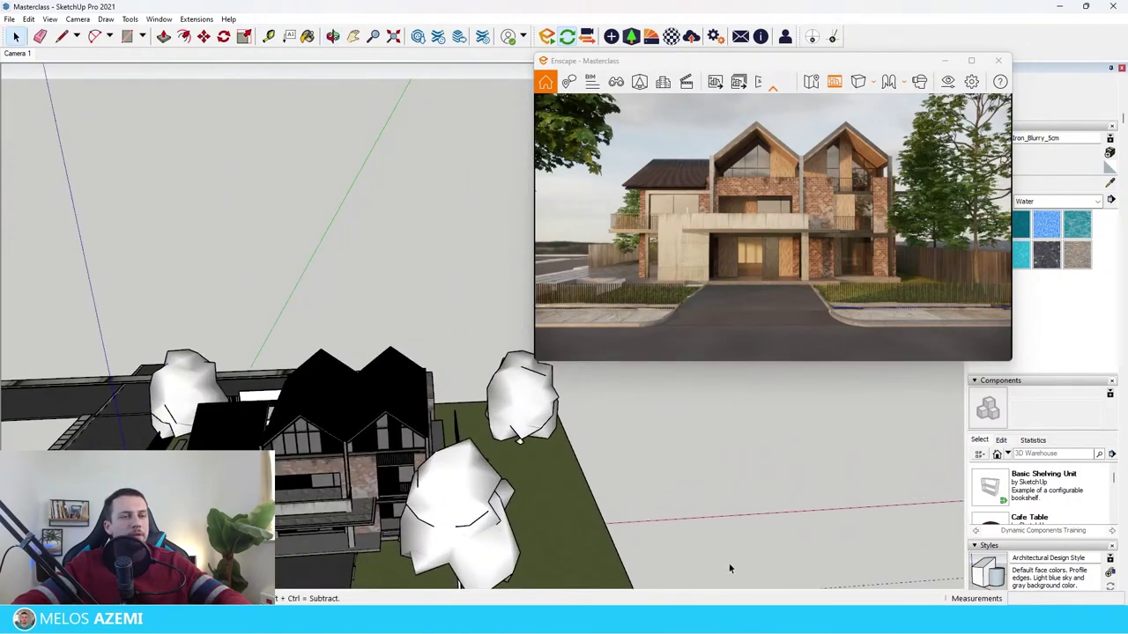
{"action": "left_click", "coordinate": [631, 37]}
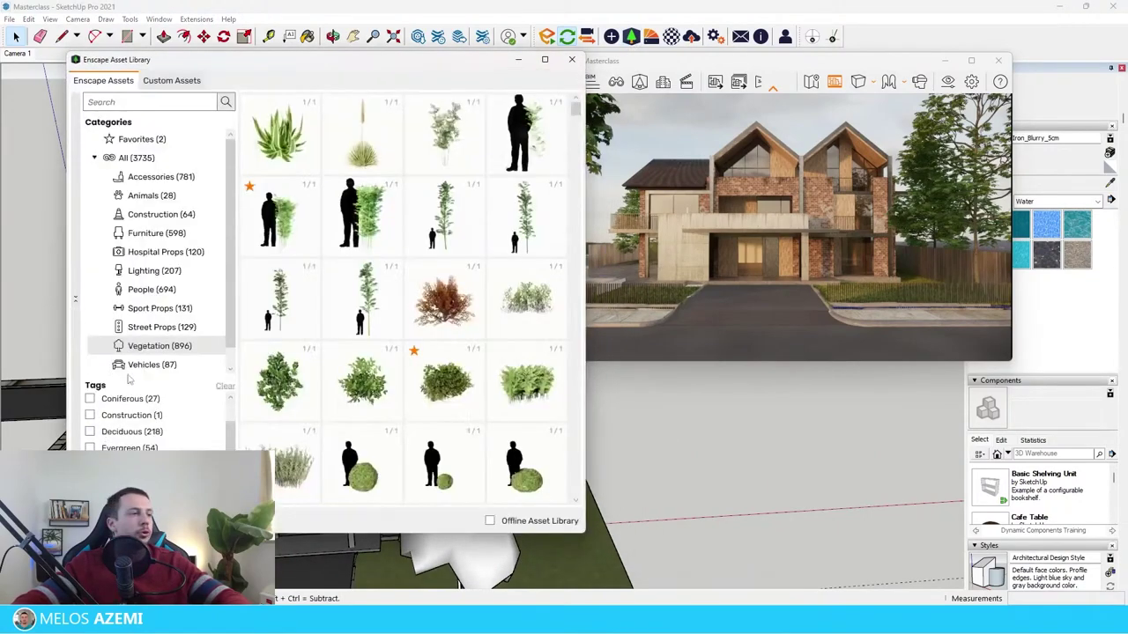
{"action": "scroll", "coordinate": [141, 363], "scroll_direction": "down", "scroll_amount": 1}
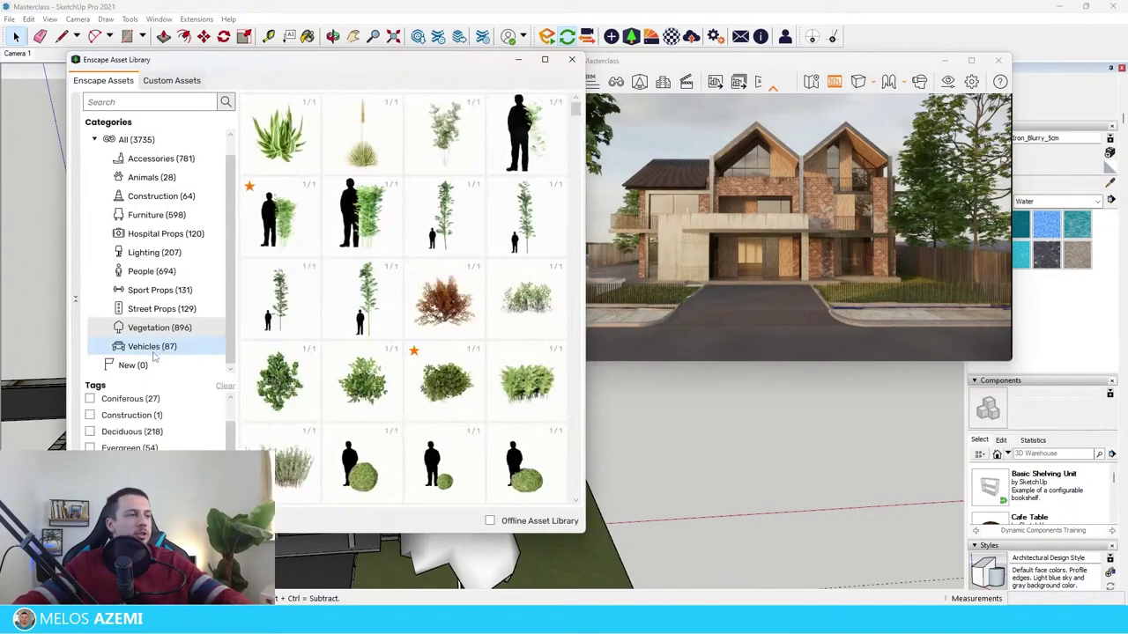
{"action": "left_click", "coordinate": [160, 309]}
{"action": "scroll", "coordinate": [396, 397], "scroll_direction": "down", "scroll_amount": 15}
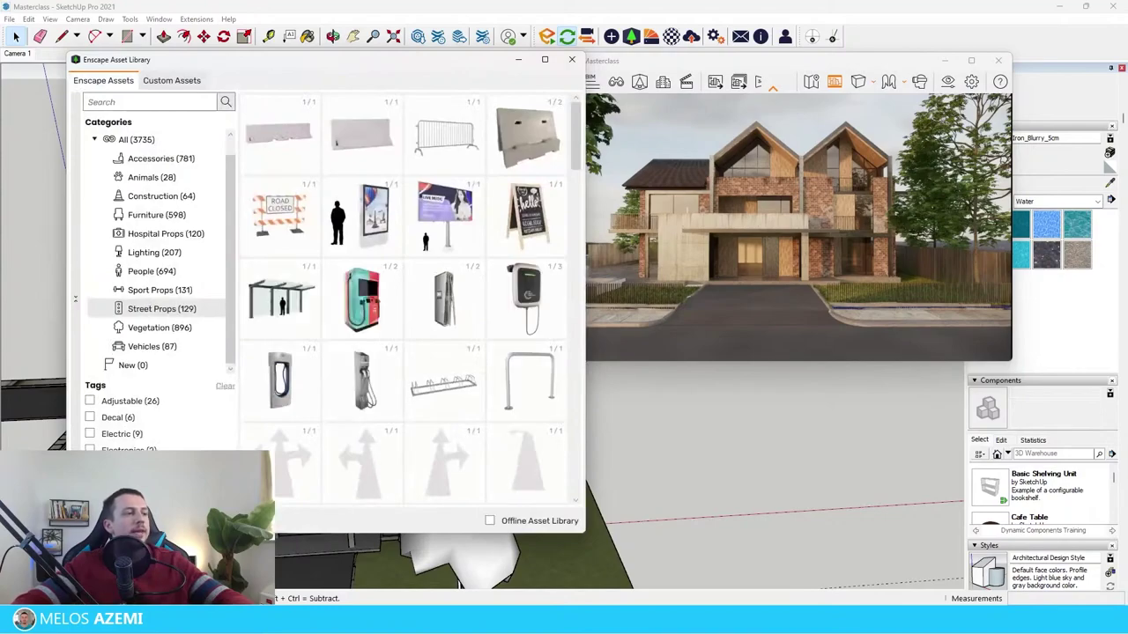
{"action": "scroll", "coordinate": [515, 391], "scroll_direction": "up", "scroll_amount": 4}
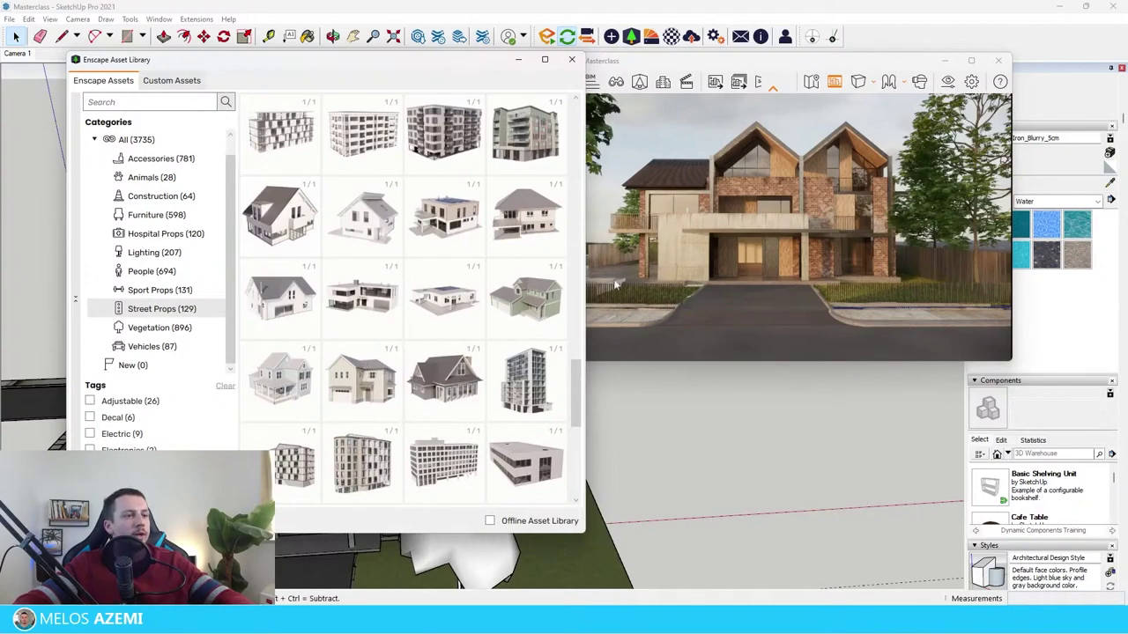
{"action": "left_click", "coordinate": [372, 308]}
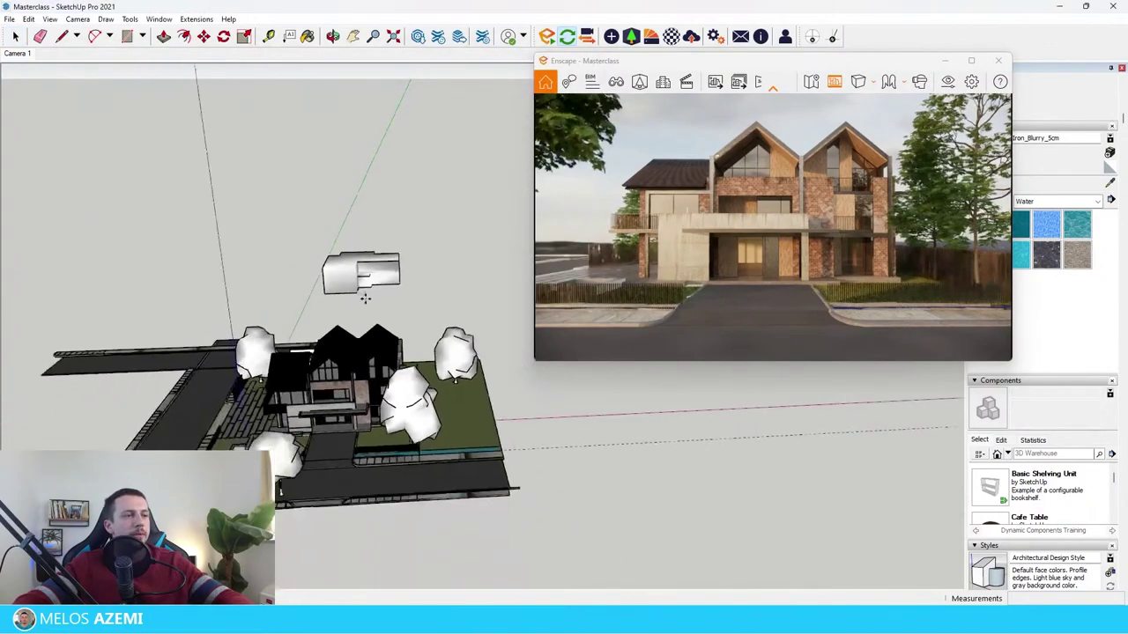
{"action": "scroll", "coordinate": [414, 406], "scroll_direction": "up", "scroll_amount": 5}
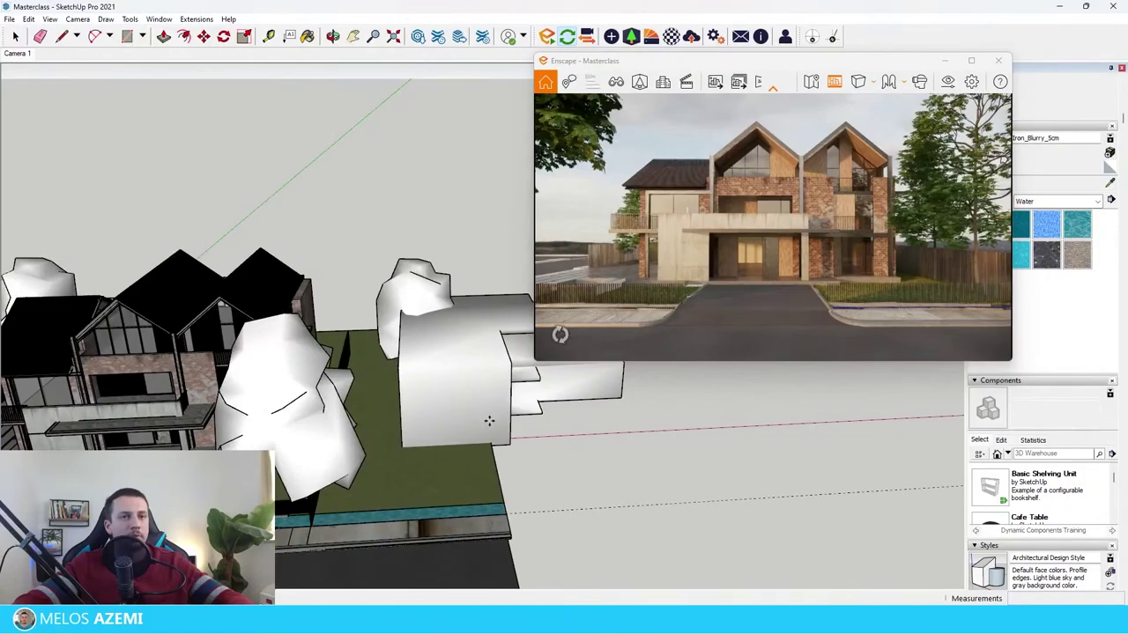
{"action": "left_click", "coordinate": [489, 421]}
{"action": "middle_click_drag", "start_coordinate": [489, 421], "coordinate": [458, 435]}
{"action": "key", "text": "space"}
{"action": "scroll", "coordinate": [448, 438], "scroll_direction": "down", "scroll_amount": 5}
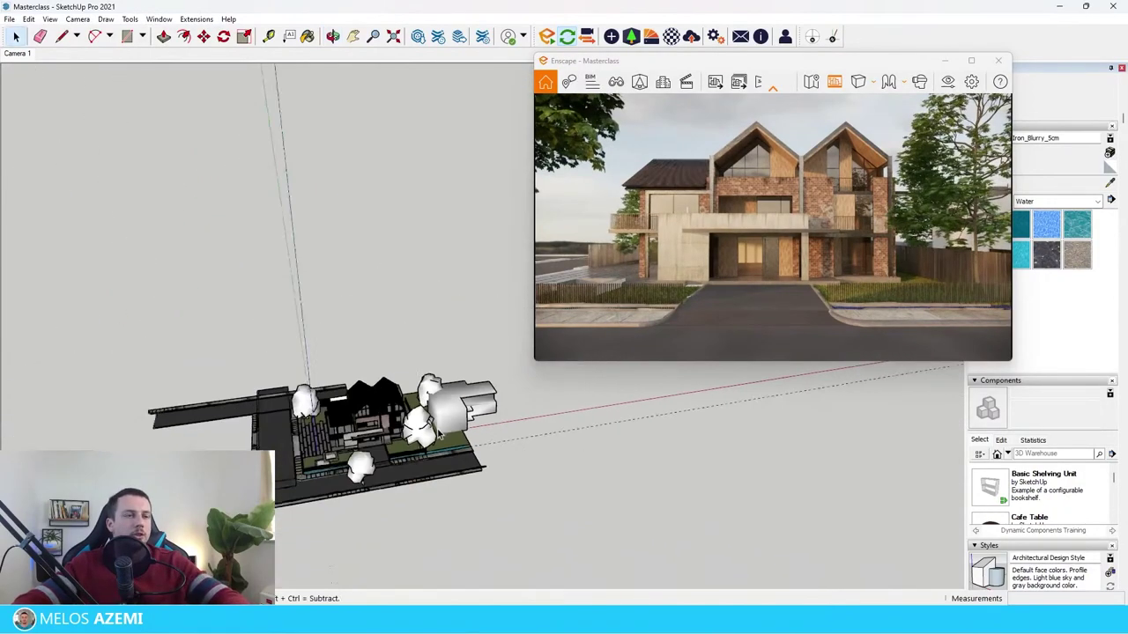
Place Surrounding Building 014: Family House across the side street and adjust its position behind the pavement
{"action": "scroll", "coordinate": [438, 432], "scroll_direction": "down", "scroll_amount": 3}
{"action": "scroll", "coordinate": [438, 431], "scroll_direction": "up", "scroll_amount": 10}
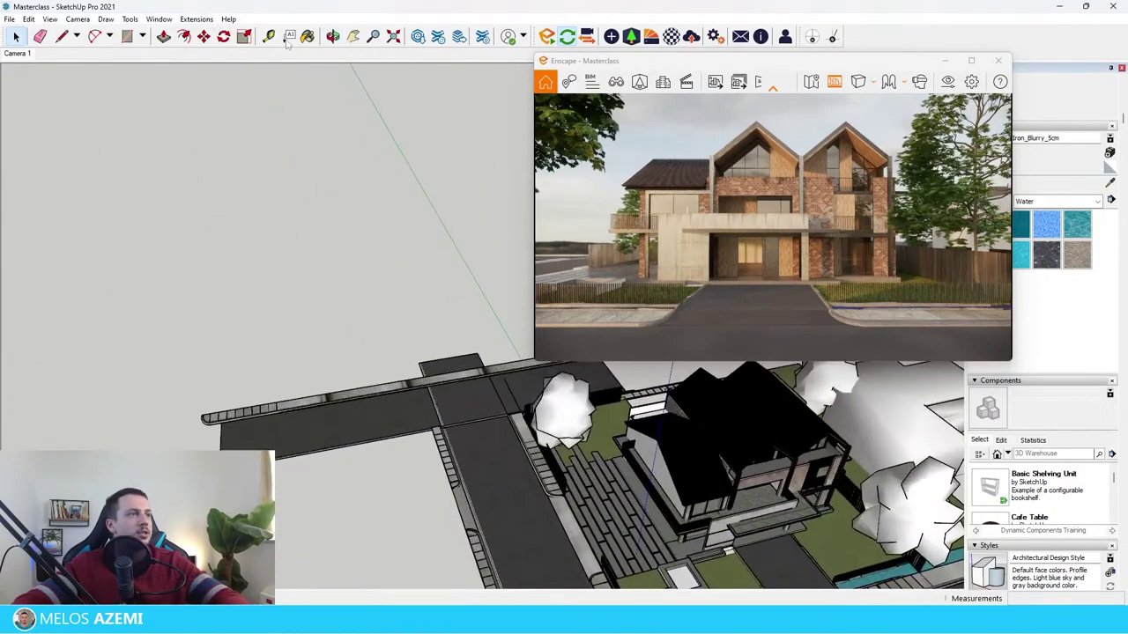
{"action": "left_click", "coordinate": [630, 38]}
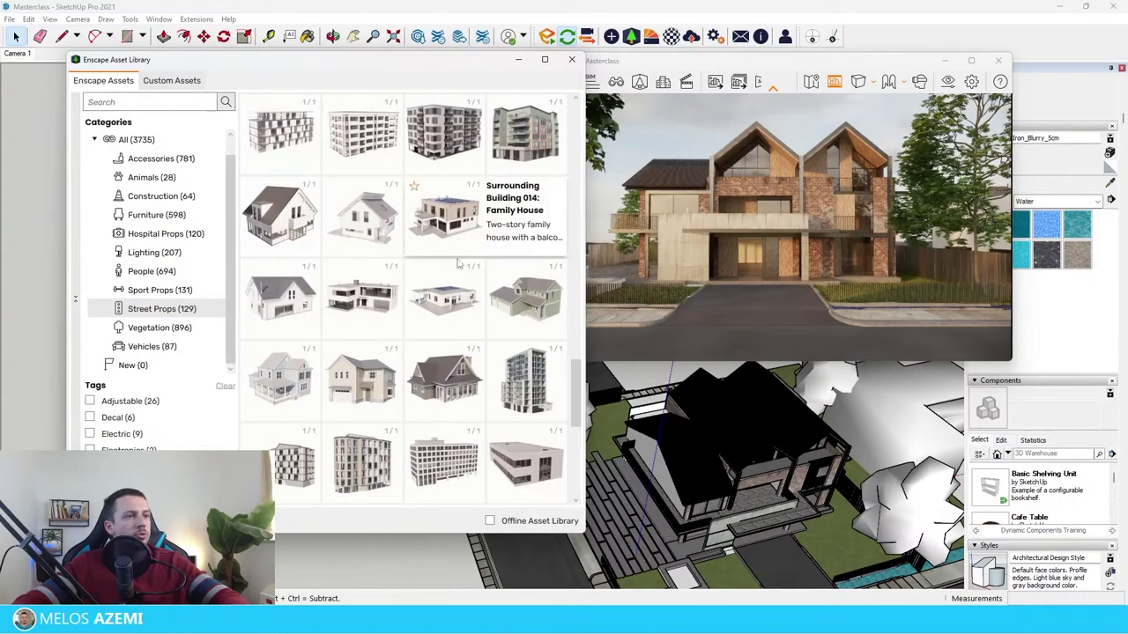
{"action": "left_click", "coordinate": [445, 216]}
{"action": "scroll", "coordinate": [352, 353], "scroll_direction": "up", "scroll_amount": 5}
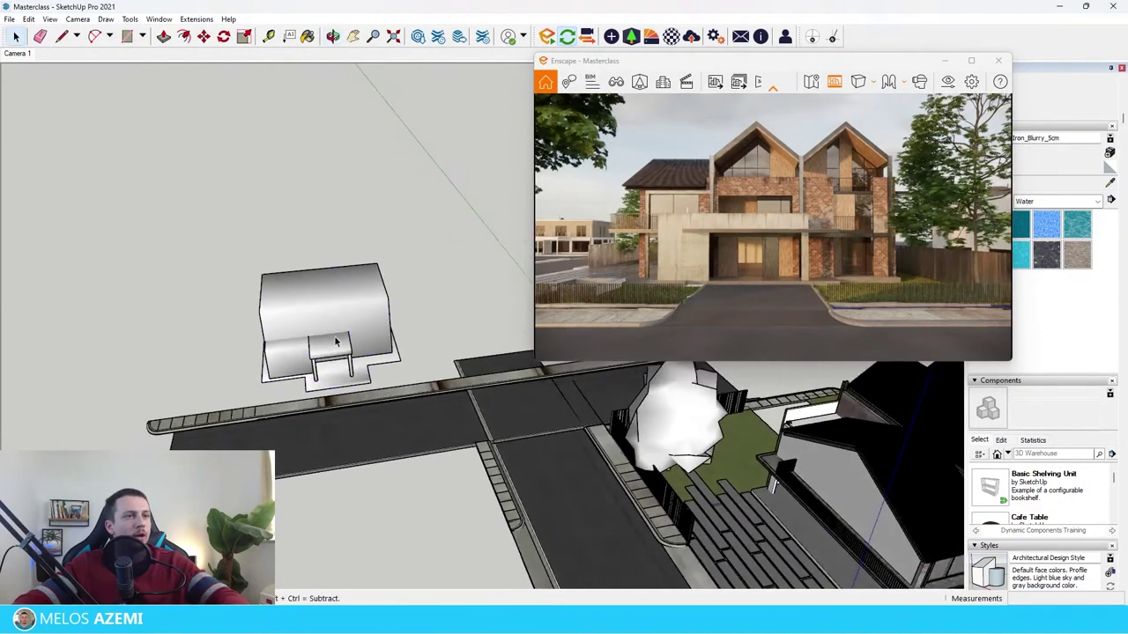
{"action": "scroll", "coordinate": [291, 405], "scroll_direction": "down", "scroll_amount": 8}
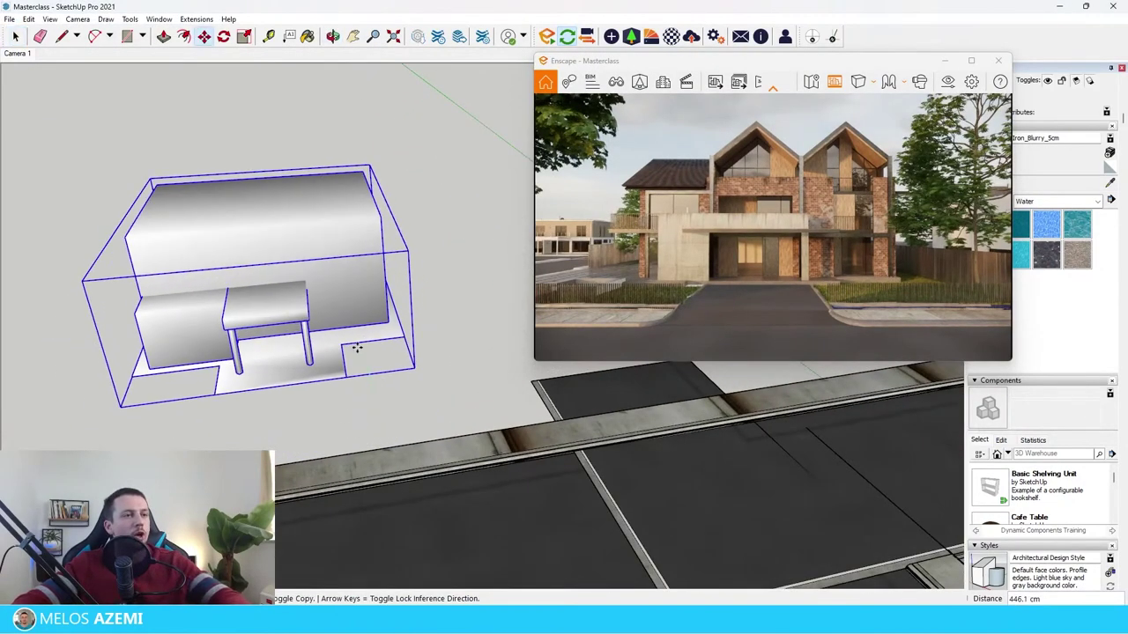
{"action": "scroll", "coordinate": [272, 414], "scroll_direction": "up", "scroll_amount": 2}
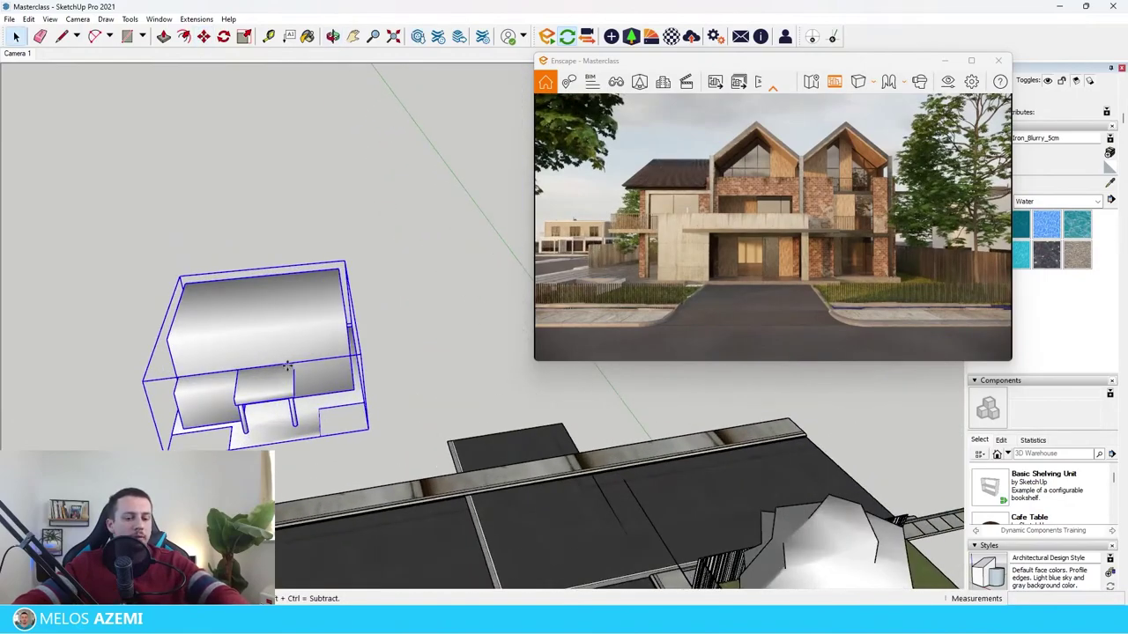
Copy the tree beside the paved side yard to two spots in front of the building across the side street
{"action": "scroll", "coordinate": [247, 361], "scroll_direction": "down", "scroll_amount": 5}
{"action": "scroll", "coordinate": [246, 362], "scroll_direction": "up", "scroll_amount": 2}
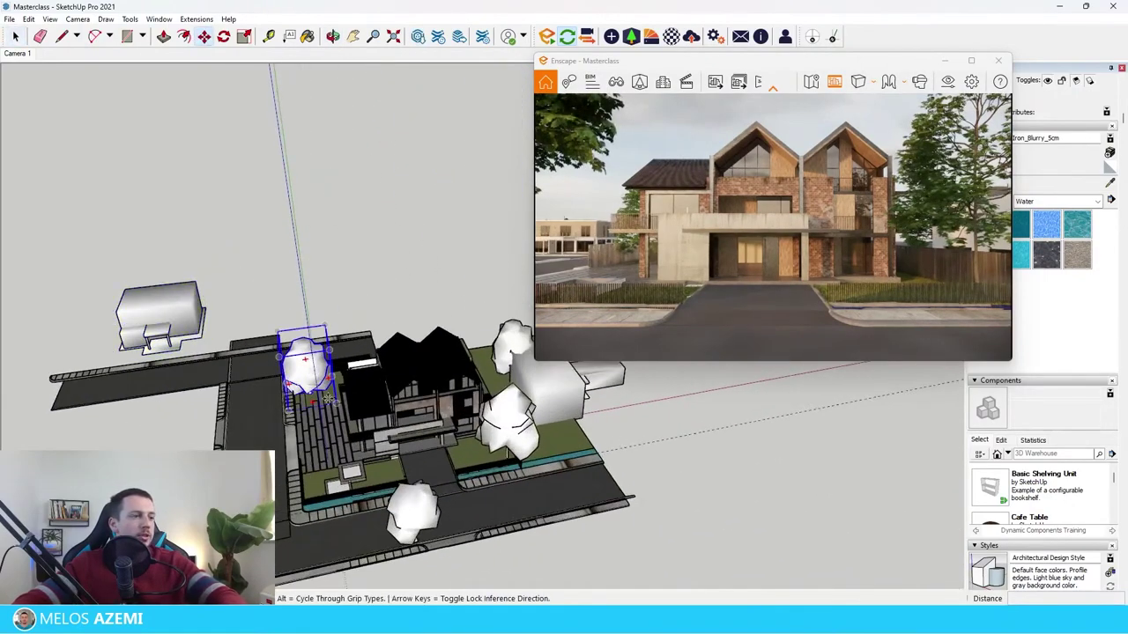
{"action": "scroll", "coordinate": [177, 388], "scroll_direction": "up", "scroll_amount": 4}
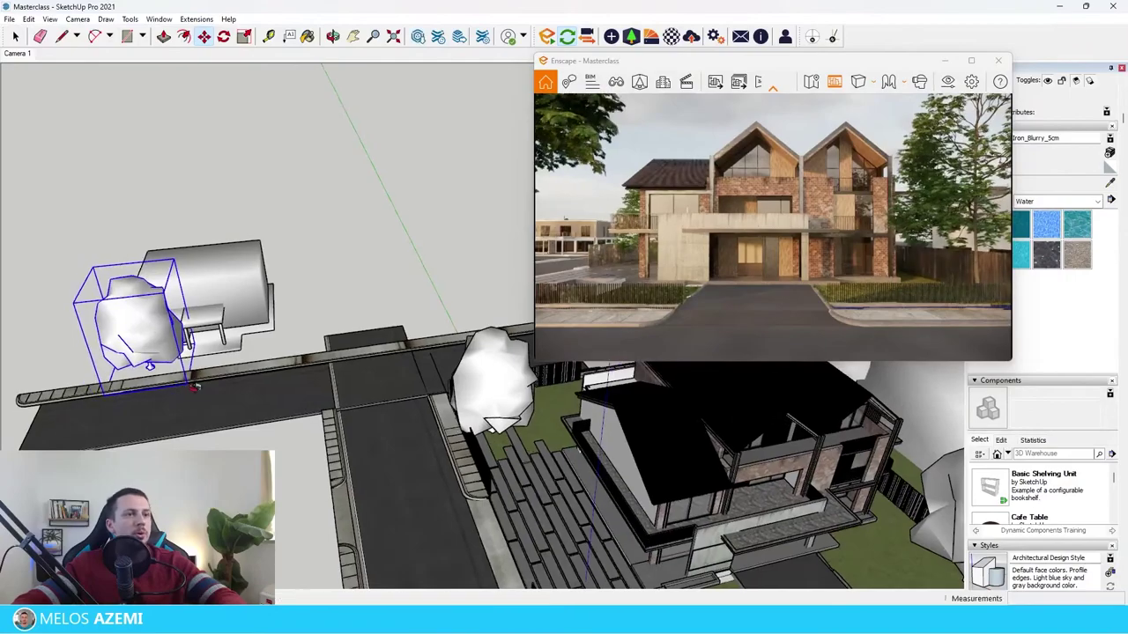
{"action": "left_click", "coordinate": [176, 391]}
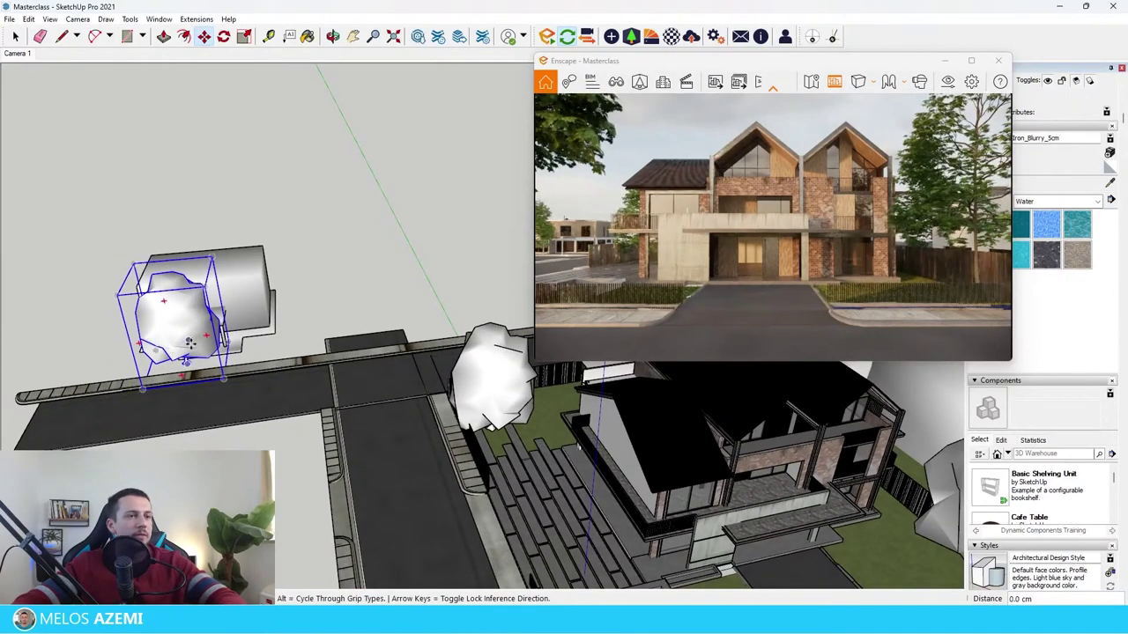
{"action": "key", "text": "ctrl"}
{"action": "left_click", "coordinate": [287, 322]}
{"action": "key", "text": "space"}
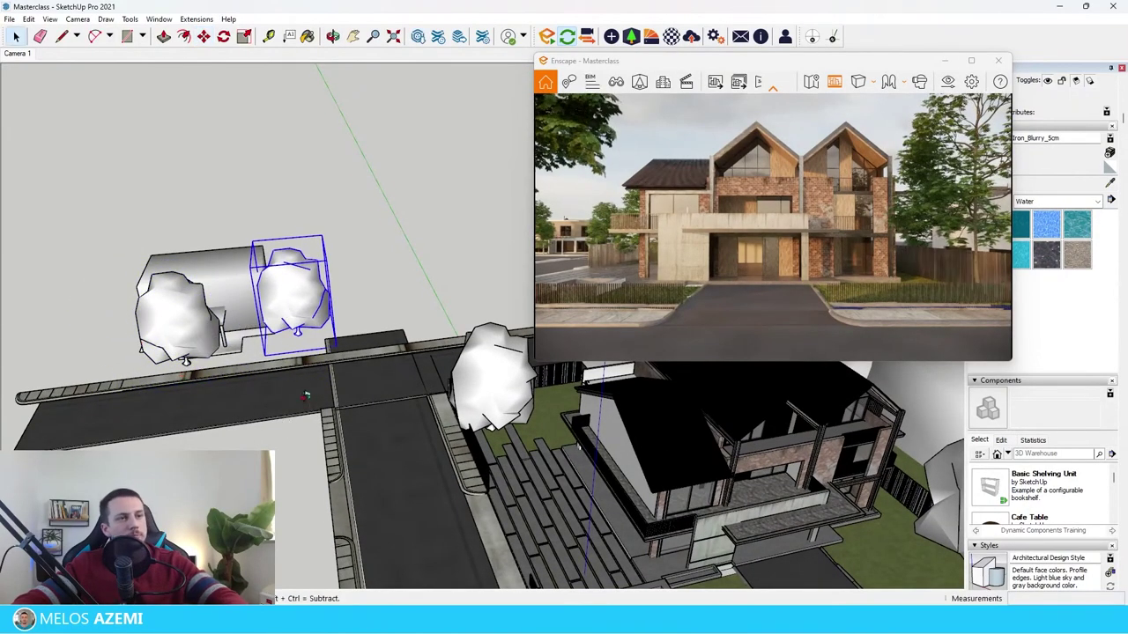
Sample Concrete 04 from the square planters in the front garden and paint their unpainted side face with it
{"action": "middle_click_drag", "start_coordinate": [458, 414], "coordinate": [351, 513]}
{"action": "scroll", "coordinate": [395, 498], "scroll_direction": "down", "scroll_amount": 3}
{"action": "scroll", "coordinate": [395, 497], "scroll_direction": "up", "scroll_amount": 4}
{"action": "scroll", "coordinate": [351, 513], "scroll_direction": "down", "scroll_amount": 5}
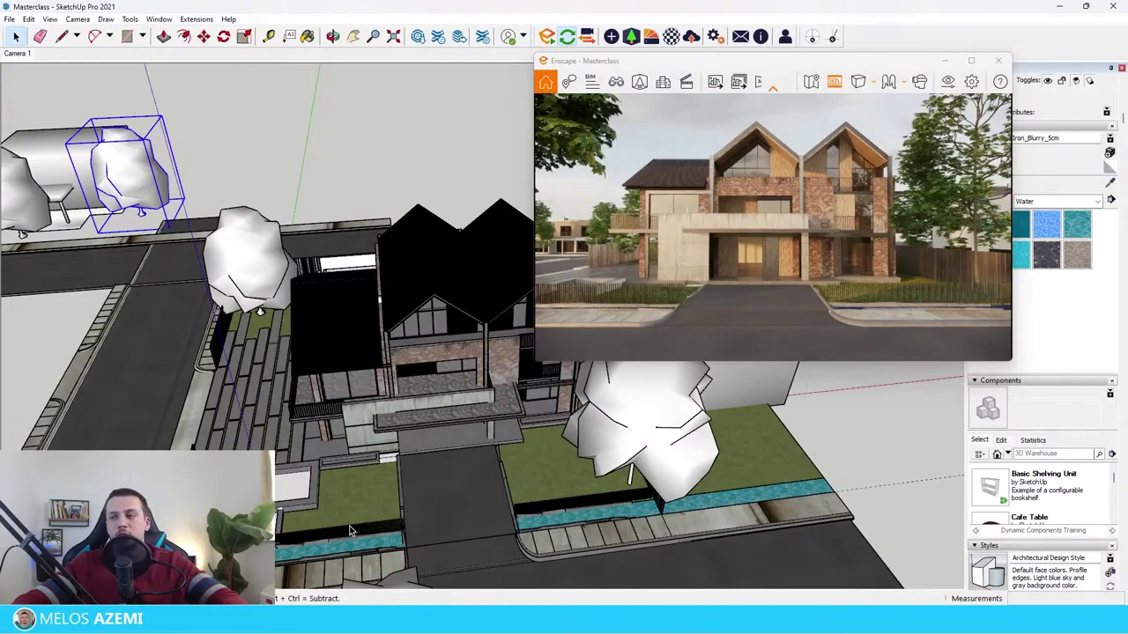
{"action": "scroll", "coordinate": [351, 531], "scroll_direction": "up", "scroll_amount": 10}
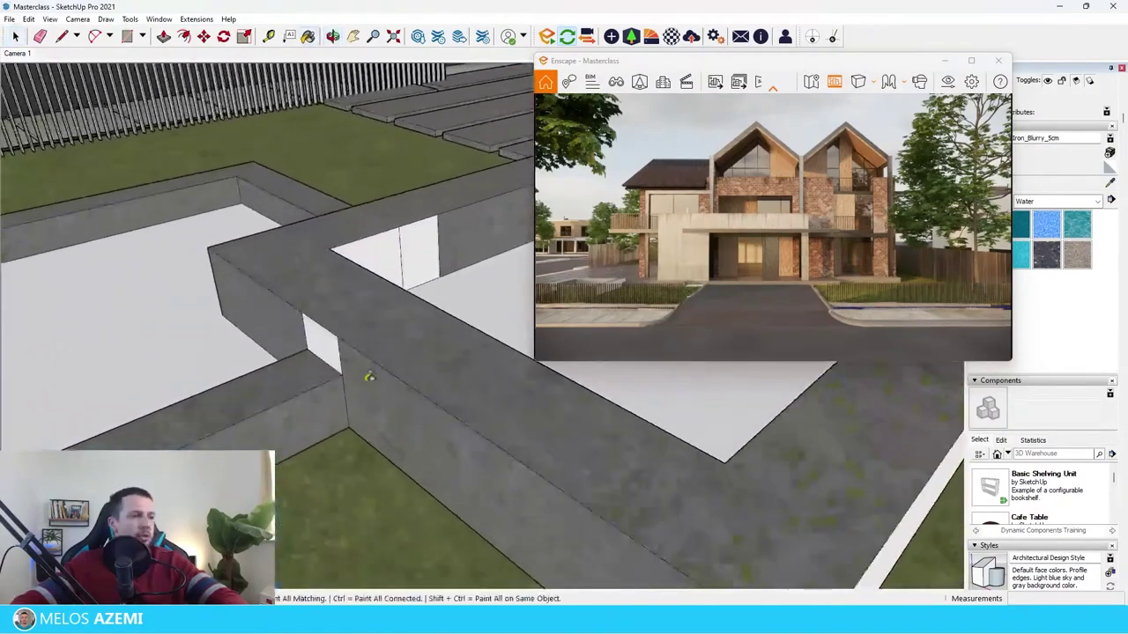
{"action": "double_click", "coordinate": [325, 356]}
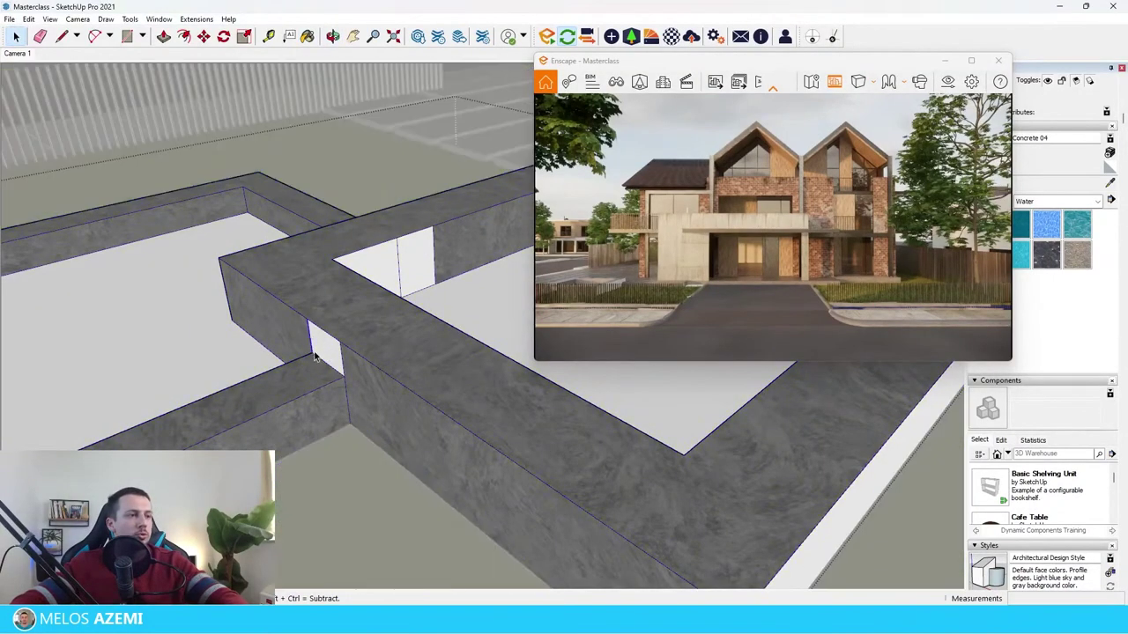
{"action": "scroll", "coordinate": [340, 326], "scroll_direction": "down", "scroll_amount": 6}
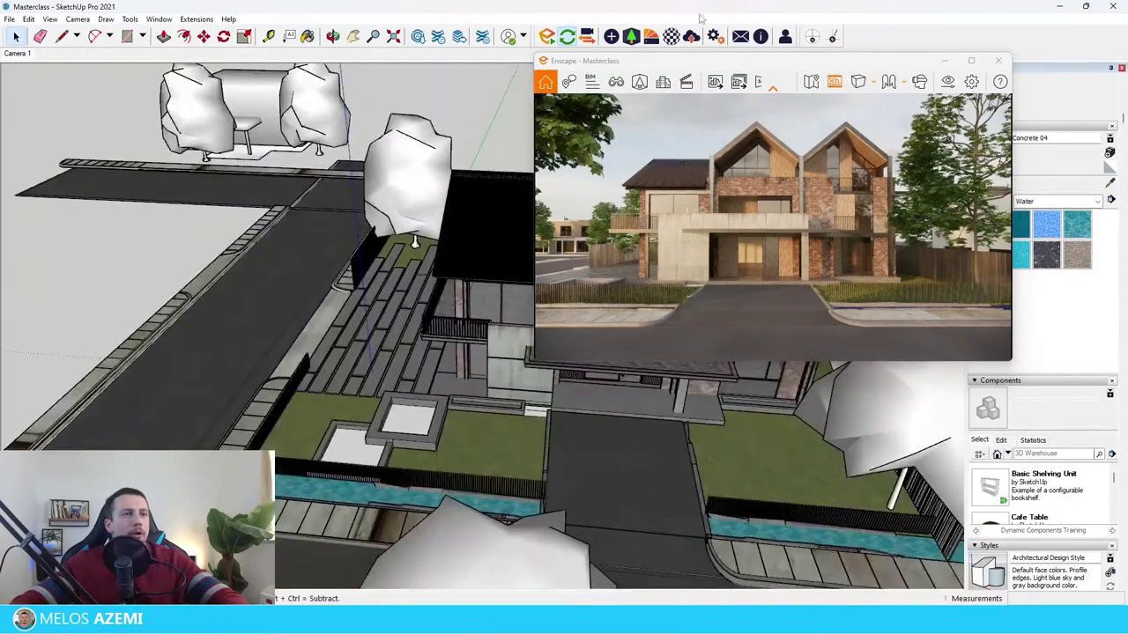
Filter the vegetation assets by the Bush tag and place the favourited green bush behind the front fence beside the driveway
{"action": "left_click", "coordinate": [631, 36]}
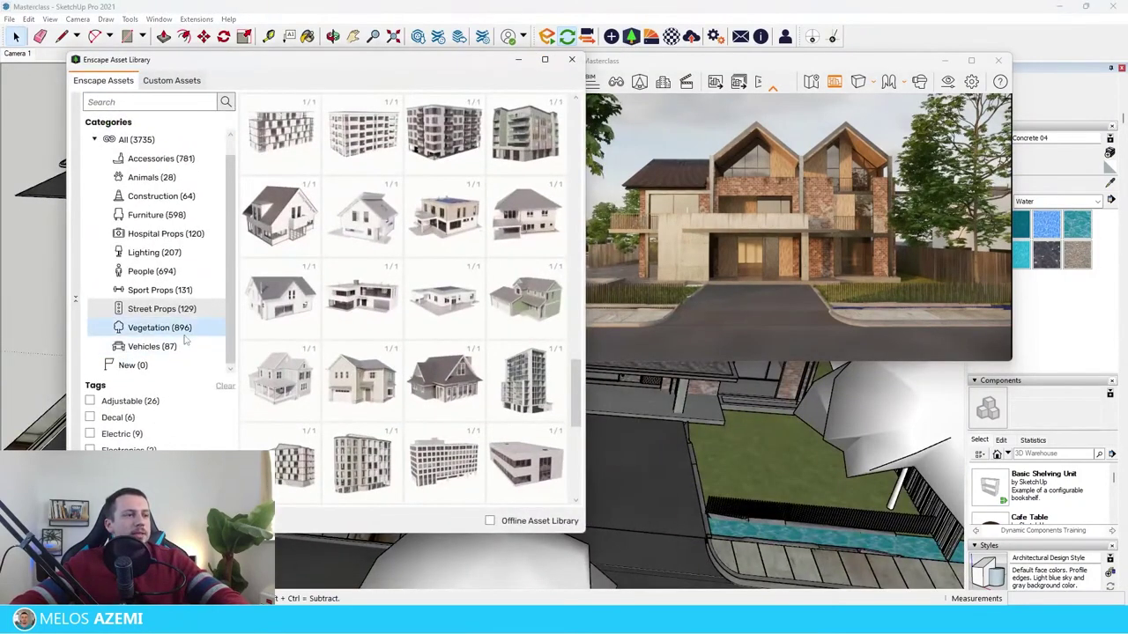
{"action": "left_click", "coordinate": [141, 328]}
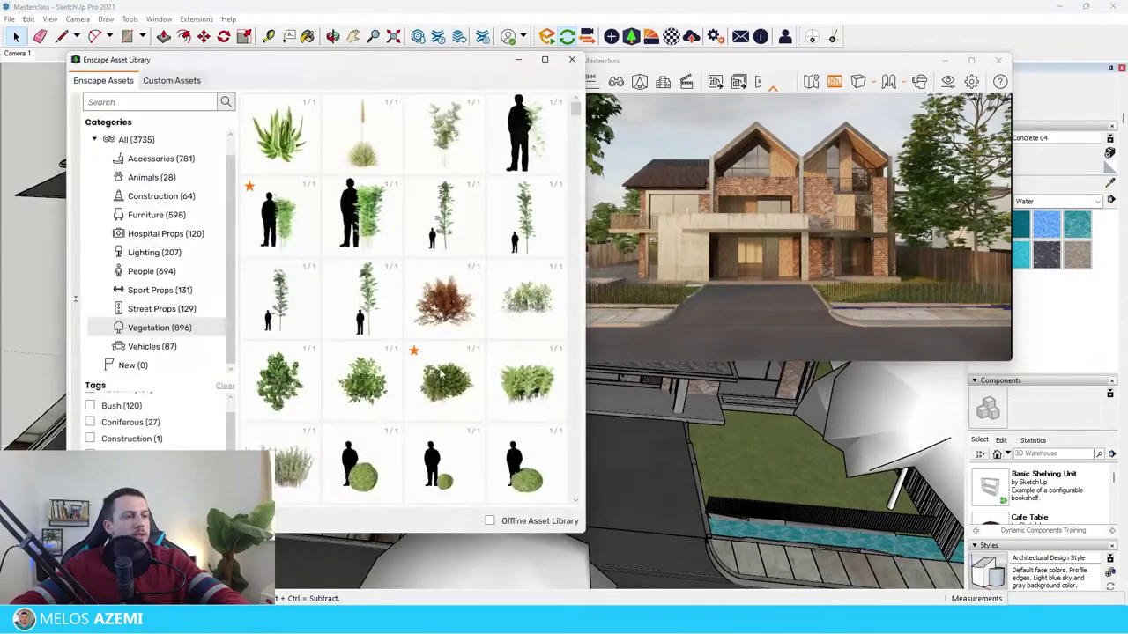
{"action": "left_click", "coordinate": [119, 407]}
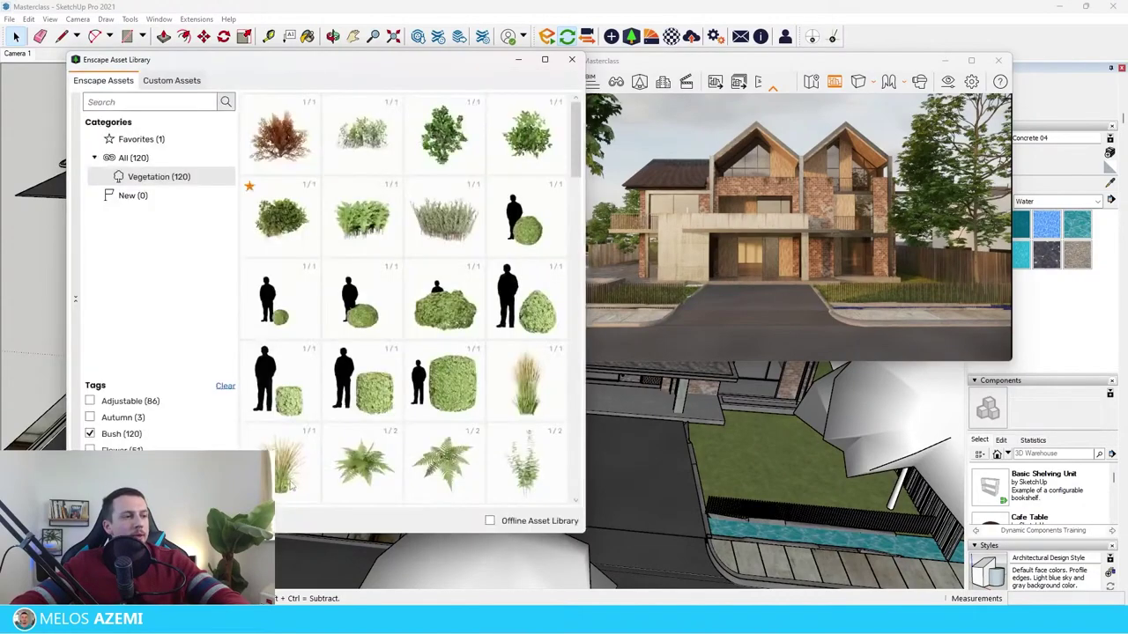
{"action": "left_click", "coordinate": [291, 227]}
{"action": "scroll", "coordinate": [771, 483], "scroll_direction": "up", "scroll_amount": 4}
{"action": "middle_click_drag", "start_coordinate": [625, 473], "coordinate": [617, 440]}
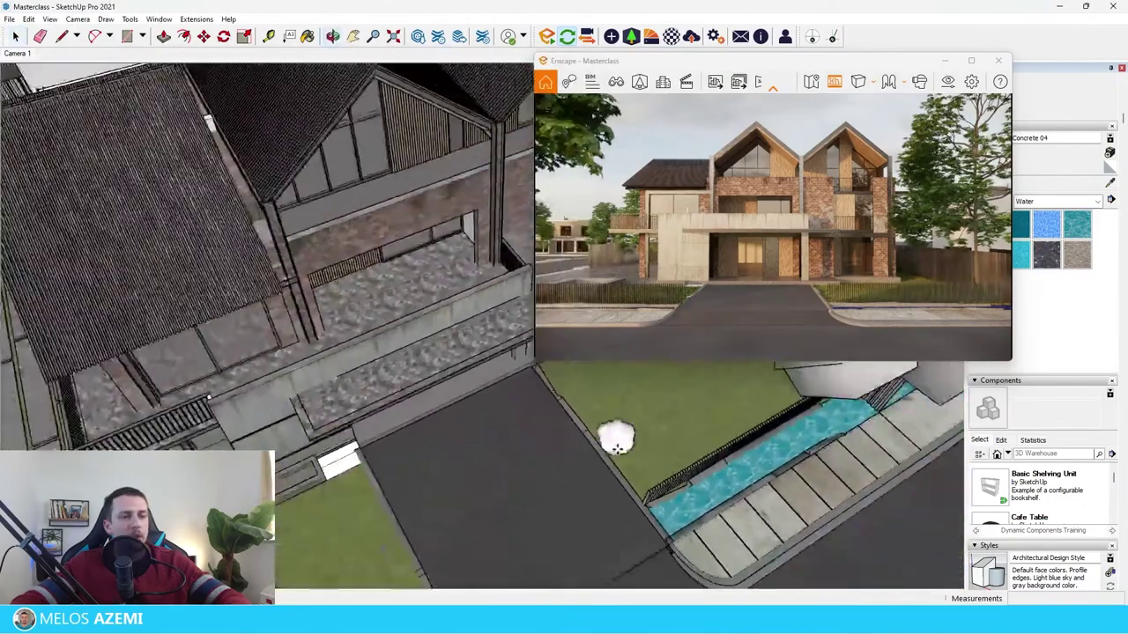
{"action": "scroll", "coordinate": [617, 440], "scroll_direction": "up", "scroll_amount": 3}
{"action": "mouse_move", "coordinate": [649, 480]}
{"action": "middle_mouse_down"}
{"action": "mouse_move", "coordinate": [630, 471]}
{"action": "mouse_move", "coordinate": [510, 493]}
{"action": "middle_mouse_up"}
{"action": "left_click", "coordinate": [509, 489]}
Choose a tall ornamental grass from the bush assets and place it next to the bush behind the front fence
{"action": "scroll", "coordinate": [491, 471], "scroll_direction": "down", "scroll_amount": 3}
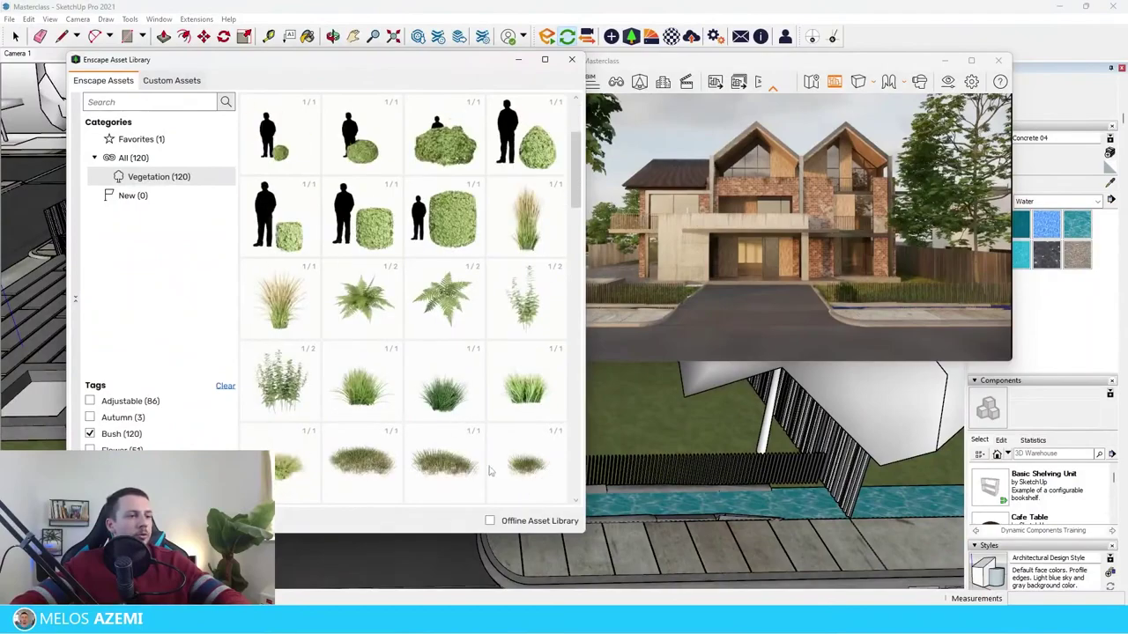
{"action": "scroll", "coordinate": [366, 304], "scroll_direction": "down", "scroll_amount": 2}
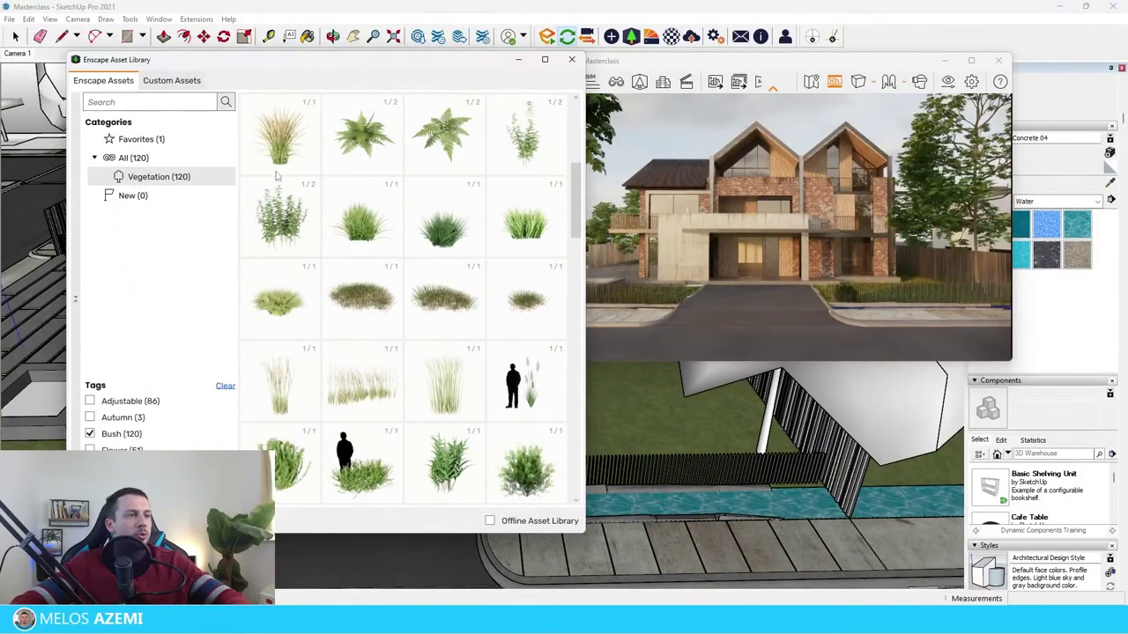
{"action": "left_click", "coordinate": [291, 149]}
{"action": "scroll", "coordinate": [617, 432], "scroll_direction": "up", "scroll_amount": 4}
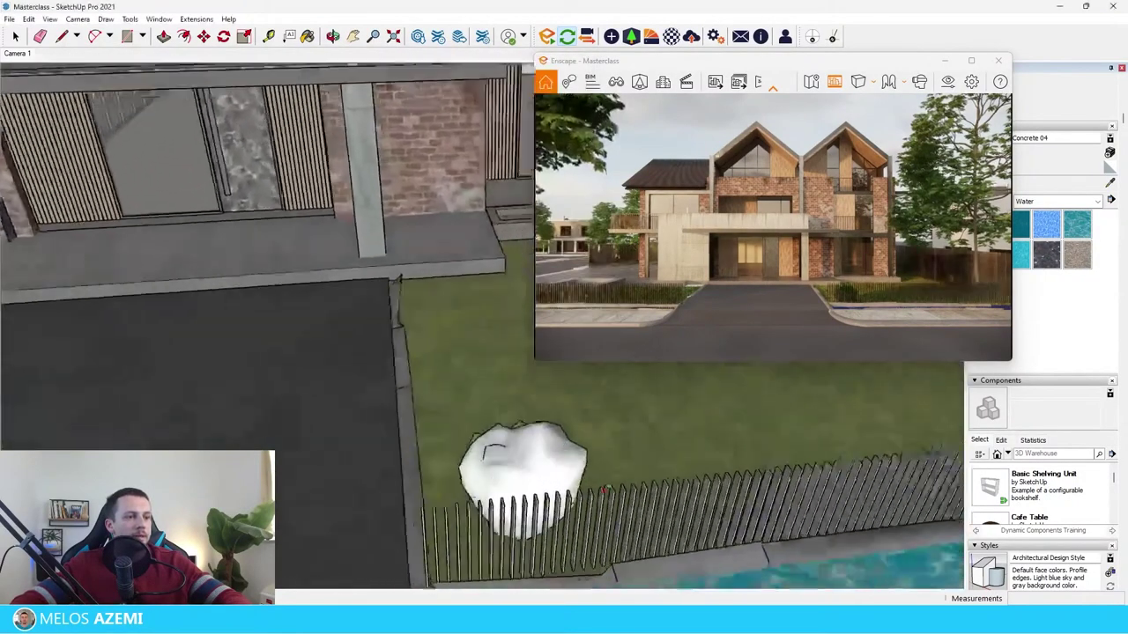
{"action": "left_click", "coordinate": [596, 431]}
{"action": "scroll", "coordinate": [597, 430], "scroll_direction": "down", "scroll_amount": 4}
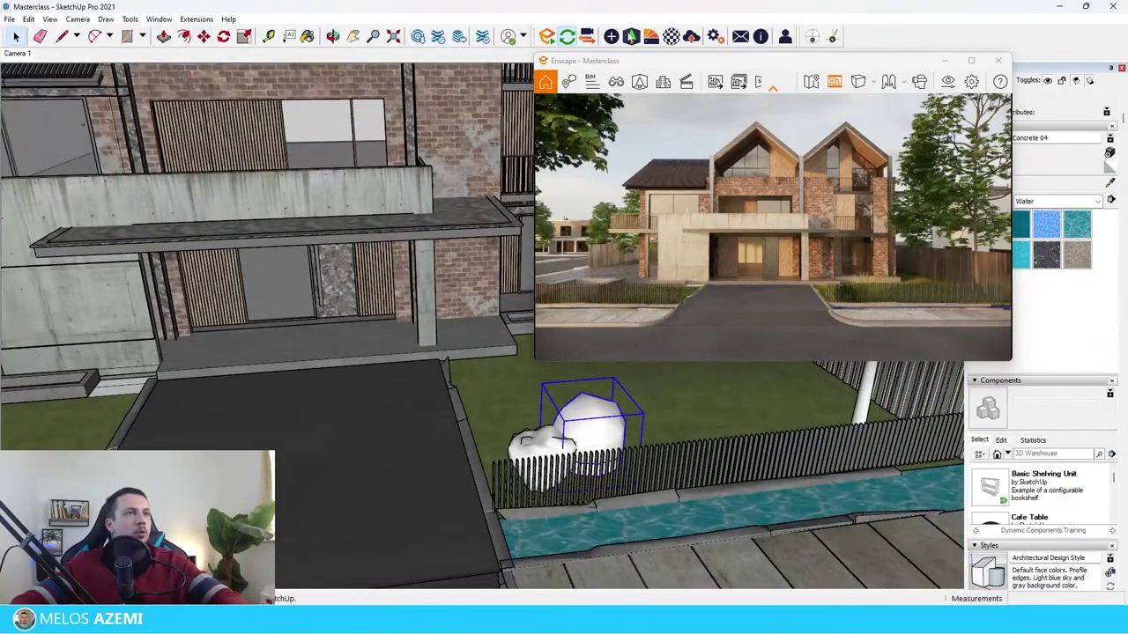
Place Bush 121: Pampas Grass in the square planter in the front garden near the paved side yard
{"action": "left_click", "coordinate": [631, 36]}
{"action": "scroll", "coordinate": [511, 458], "scroll_direction": "down", "scroll_amount": 10}
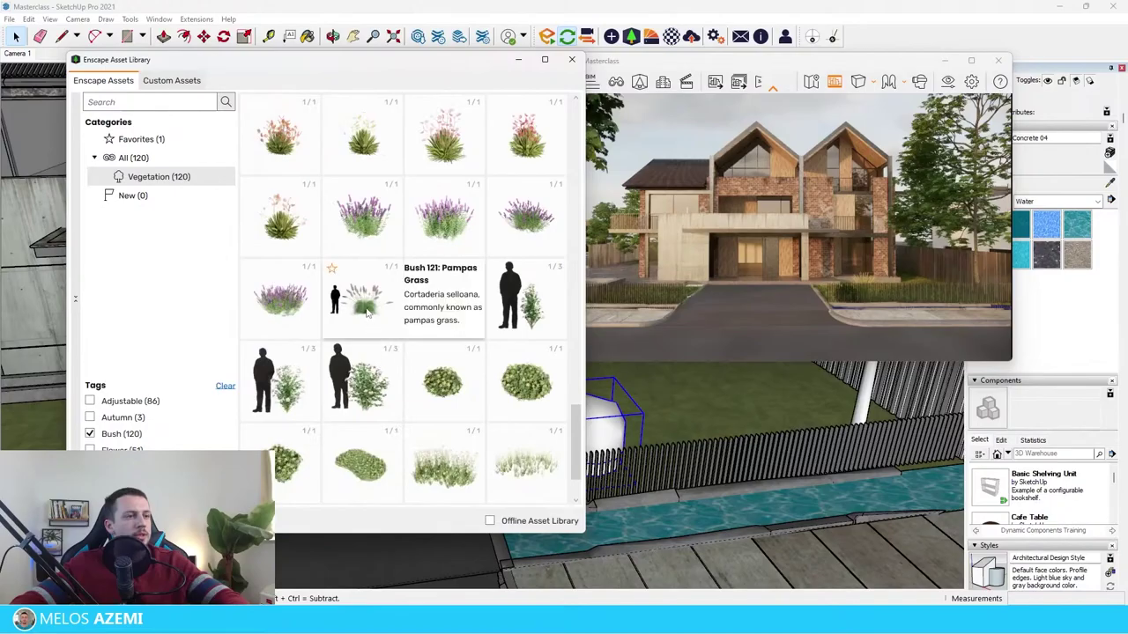
{"action": "left_click", "coordinate": [361, 304]}
{"action": "scroll", "coordinate": [373, 496], "scroll_direction": "up", "scroll_amount": 5}
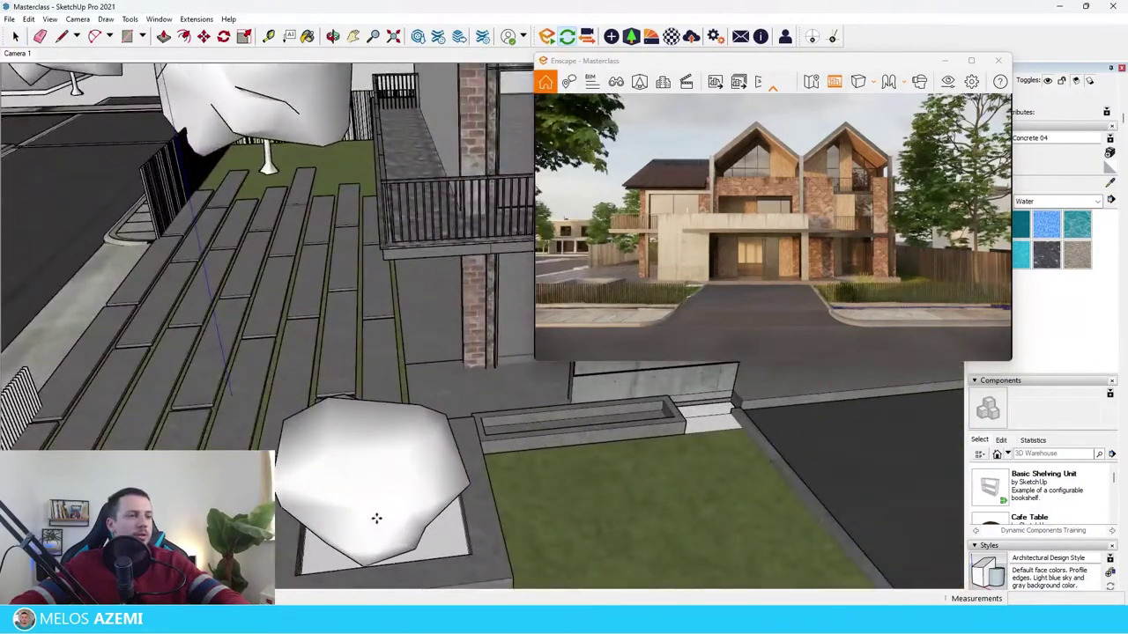
{"action": "left_click", "coordinate": [401, 541]}
{"action": "scroll", "coordinate": [401, 541], "scroll_direction": "down", "scroll_amount": 6}
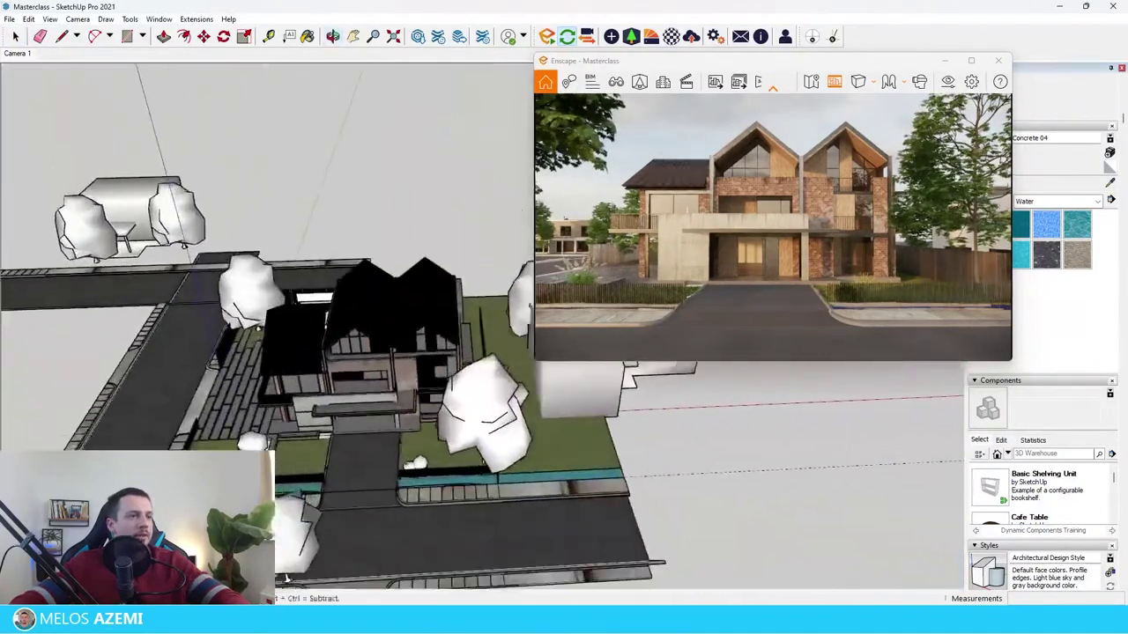
Place Bush 129: Rose of Sharon beside the pampas grass in the front-garden planters
{"action": "left_click", "coordinate": [631, 36]}
{"action": "scroll", "coordinate": [388, 404], "scroll_direction": "down", "scroll_amount": 8}
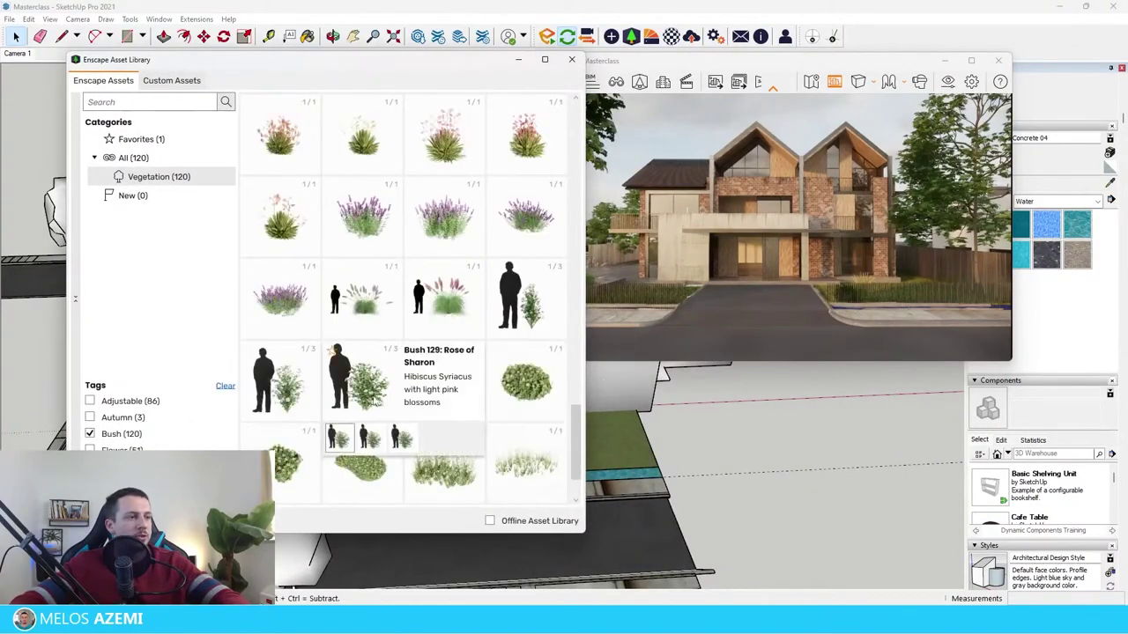
{"action": "left_click", "coordinate": [357, 394]}
{"action": "scroll", "coordinate": [396, 494], "scroll_direction": "up", "scroll_amount": 5}
{"action": "scroll", "coordinate": [399, 481], "scroll_direction": "down", "scroll_amount": 6}
{"action": "scroll", "coordinate": [691, 424], "scroll_direction": "up", "scroll_amount": 2}
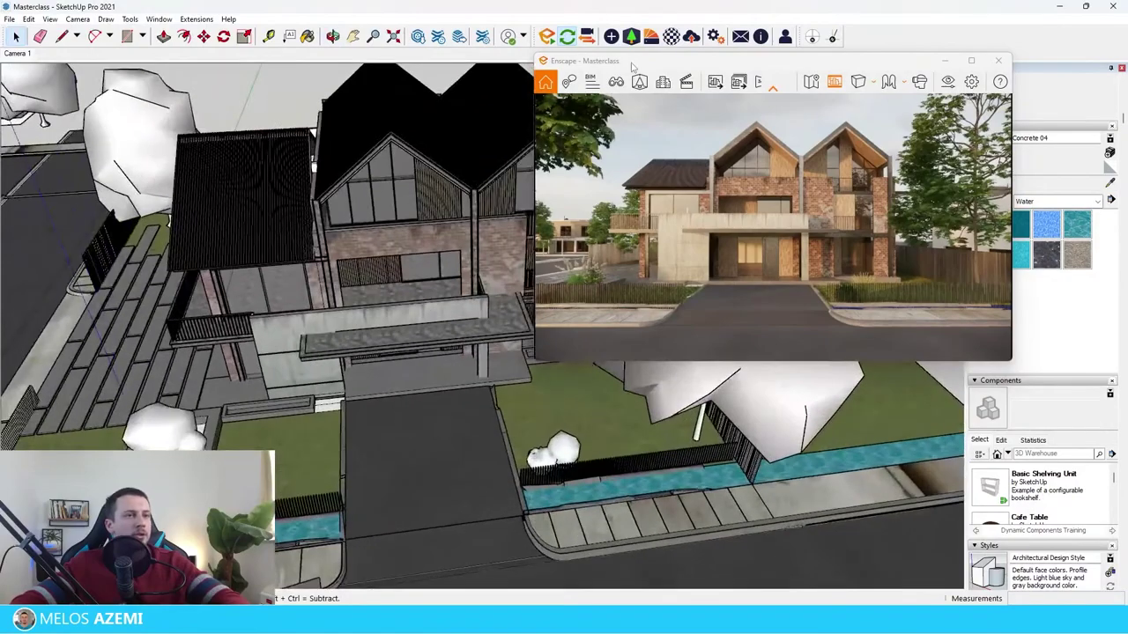
Choose another bush from the vegetation assets and place it behind the front fence beside the two existing bushes
{"action": "left_click", "coordinate": [631, 36]}
{"action": "scroll", "coordinate": [357, 353], "scroll_direction": "up", "scroll_amount": 6}
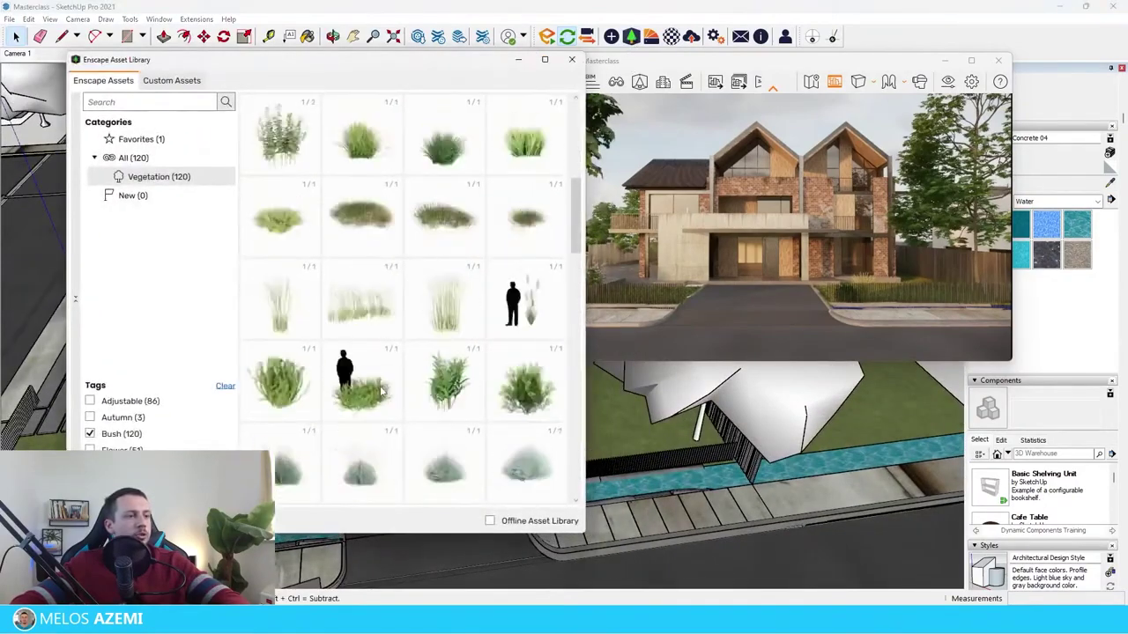
{"action": "scroll", "coordinate": [357, 351], "scroll_direction": "down", "scroll_amount": 3}
{"action": "left_click", "coordinate": [397, 270]}
{"action": "scroll", "coordinate": [621, 433], "scroll_direction": "up", "scroll_amount": 5}
{"action": "scroll", "coordinate": [580, 475], "scroll_direction": "down", "scroll_amount": 5}
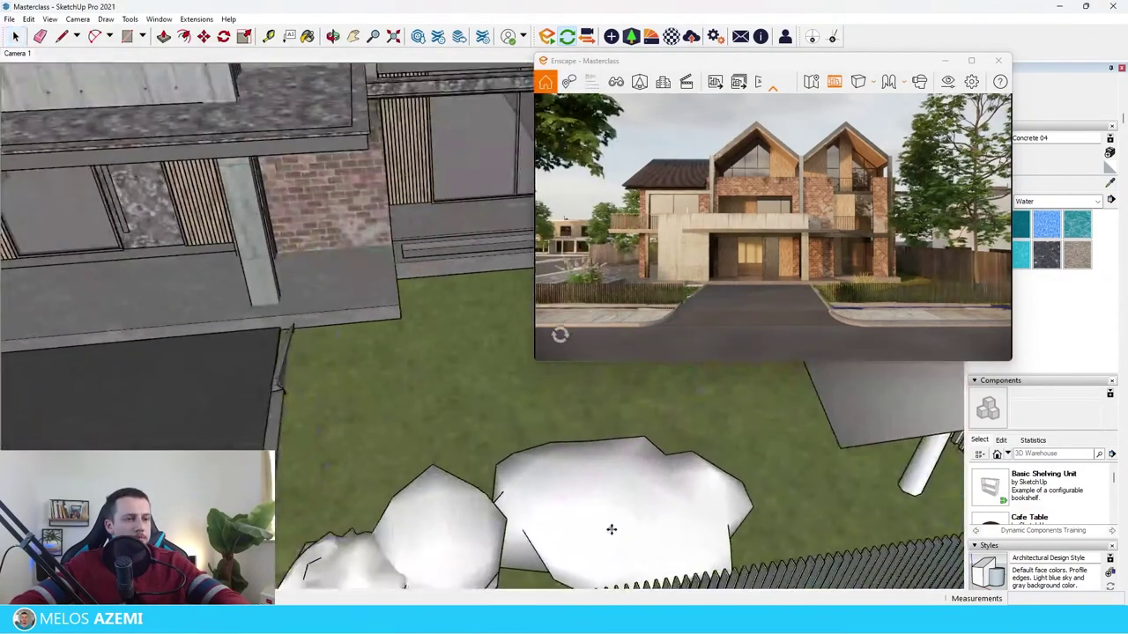
Copy the selected bushes along the inside of the front fence toward the side fence
{"action": "left_click", "coordinate": [398, 535]}
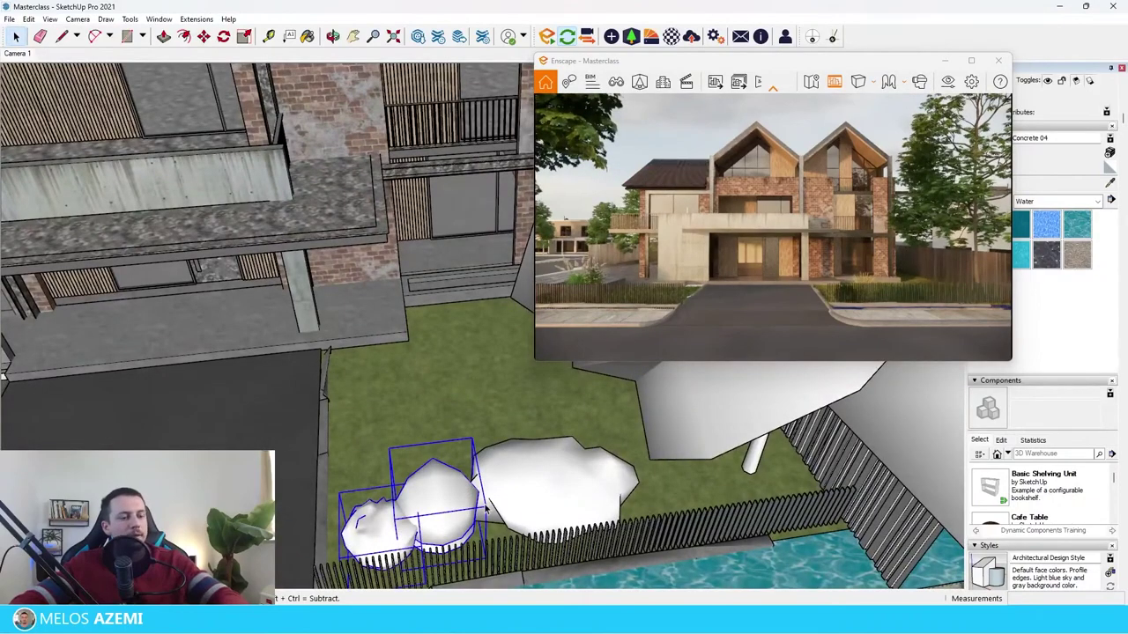
{"action": "left_click", "coordinate": [521, 488], "text": "shift"}
{"action": "key", "text": "m"}
{"action": "left_click", "coordinate": [440, 524]}
{"action": "key", "text": "ctrl"}
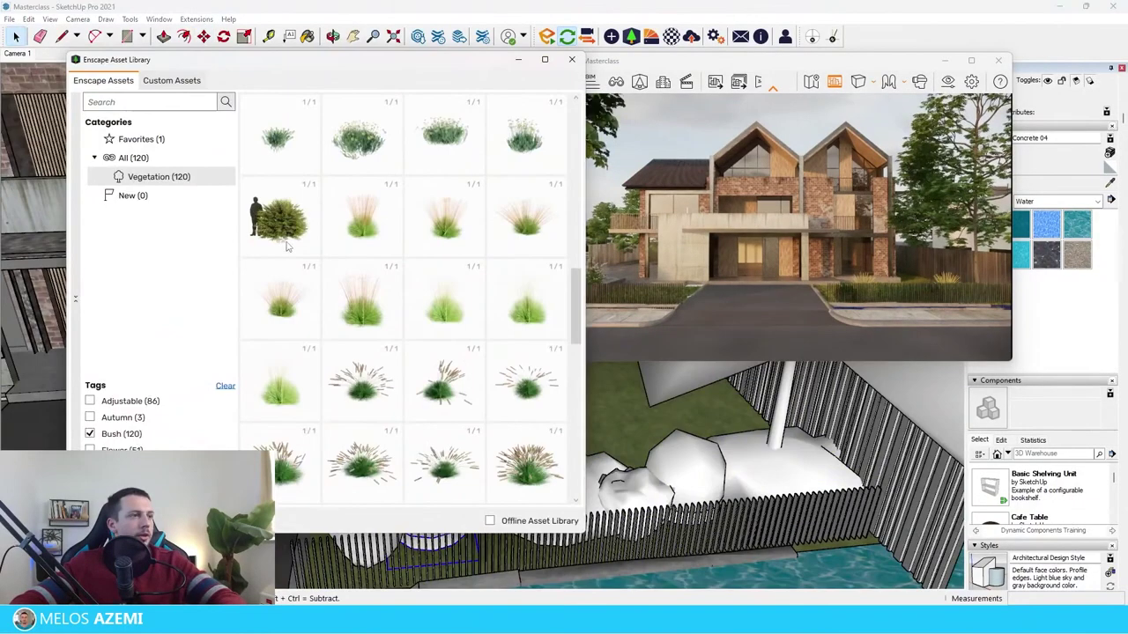
Place the large green shrub in the square planter nearest the front fence and return the render to Camera 1
{"action": "left_click", "coordinate": [285, 228]}
{"action": "scroll", "coordinate": [467, 391], "scroll_direction": "down", "scroll_amount": 6}
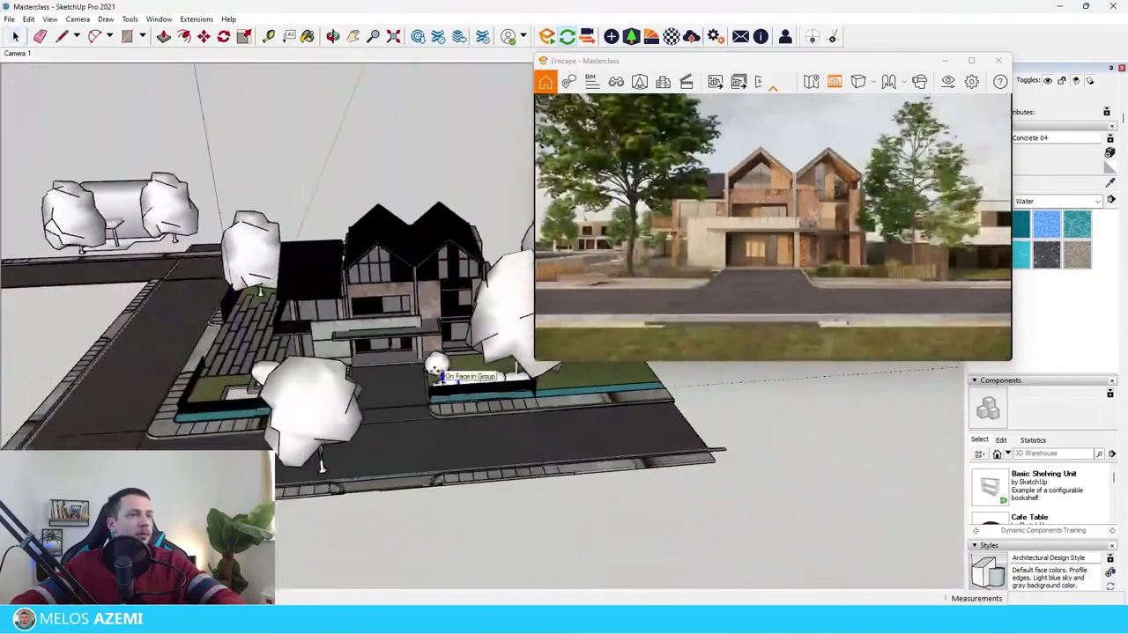
{"action": "scroll", "coordinate": [174, 322], "scroll_direction": "up", "scroll_amount": 5}
{"action": "left_click", "coordinate": [372, 538]}
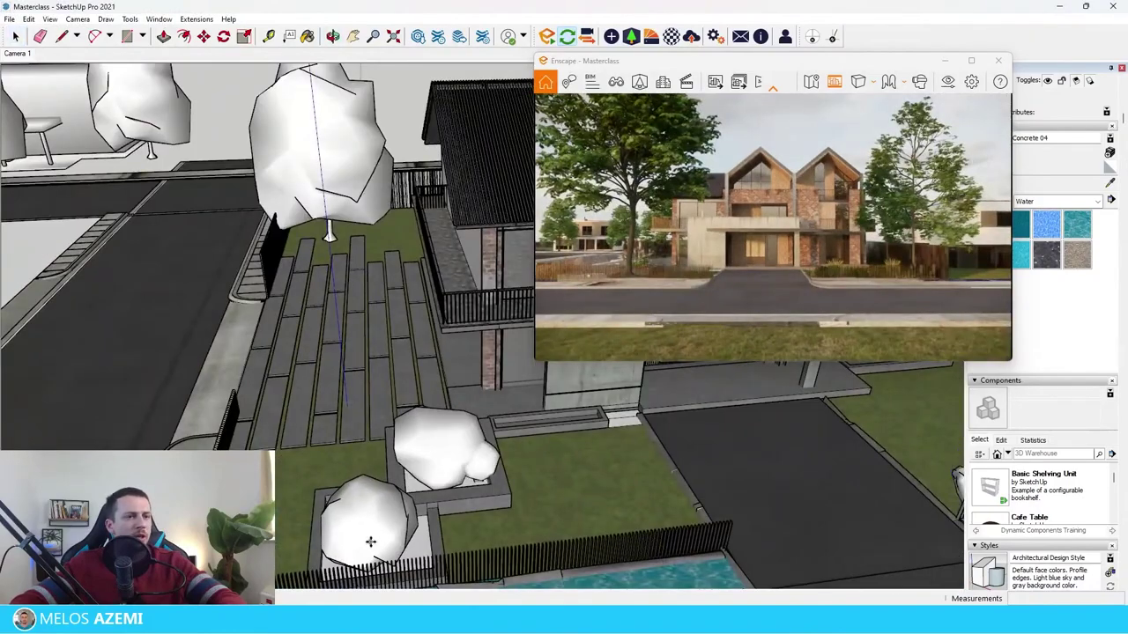
{"action": "left_click", "coordinate": [616, 81]}
{"action": "left_click", "coordinate": [614, 224]}
{"action": "left_click", "coordinate": [705, 105]}
Copy the large shrub from the square planter to the bushes behind the front fence across the driveway
{"action": "middle_click_drag", "start_coordinate": [414, 291], "coordinate": [396, 387]}
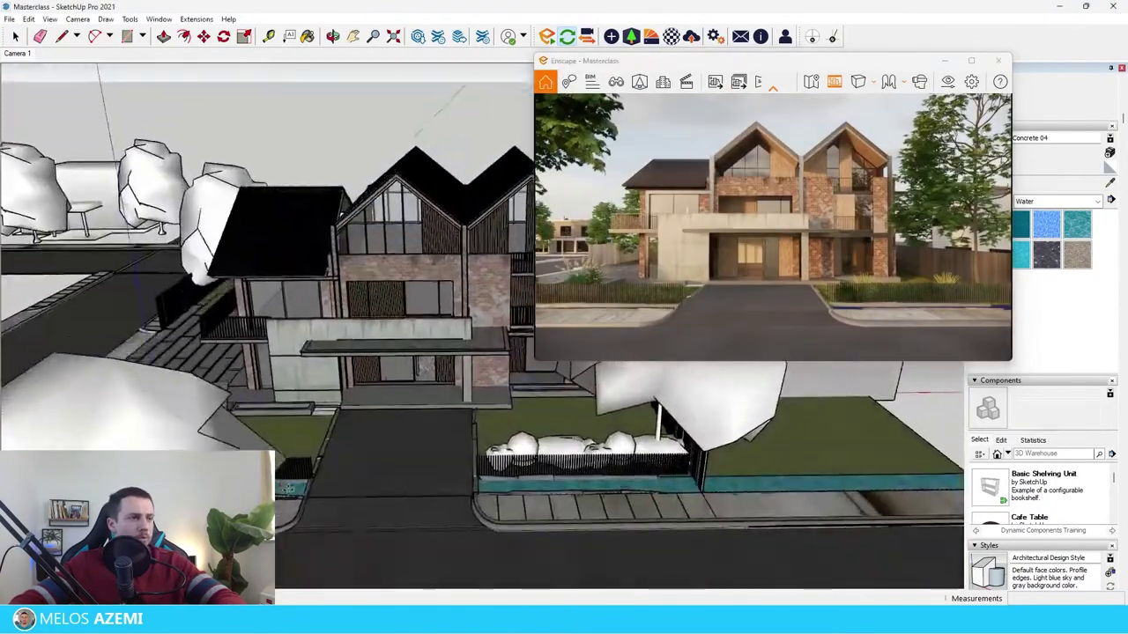
{"action": "scroll", "coordinate": [352, 396], "scroll_direction": "down", "scroll_amount": 3}
{"action": "scroll", "coordinate": [238, 414], "scroll_direction": "up", "scroll_amount": 5}
{"action": "middle_click_drag", "start_coordinate": [291, 396], "coordinate": [370, 428]}
{"action": "left_click", "coordinate": [350, 518]}
{"action": "key", "text": "m"}
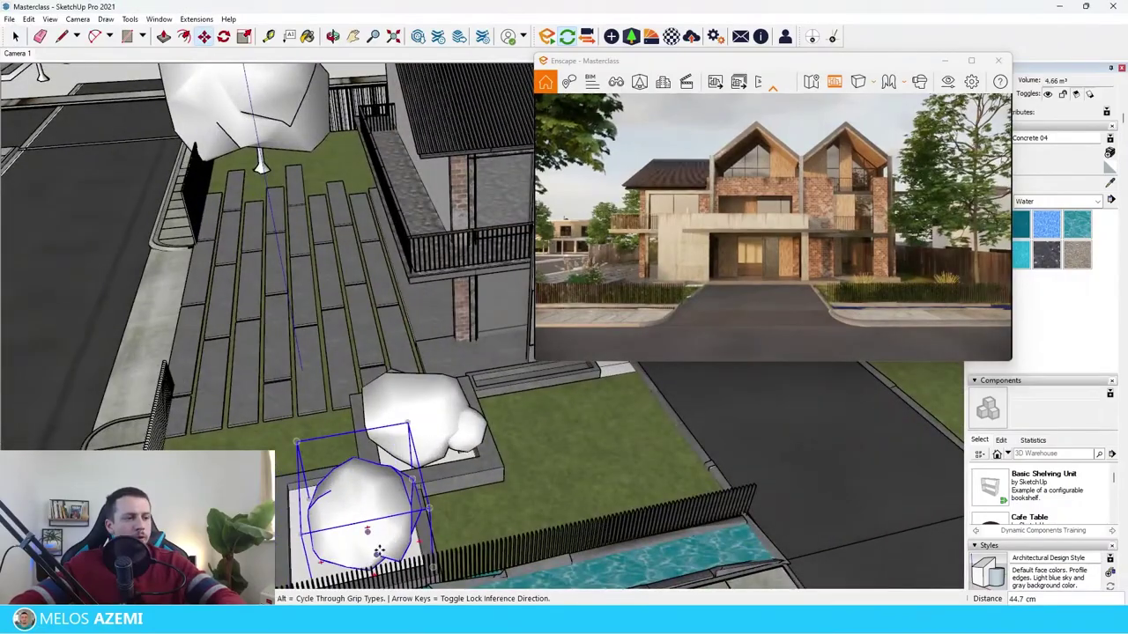
{"action": "left_click", "coordinate": [364, 532]}
{"action": "key", "text": "ctrl"}
{"action": "scroll", "coordinate": [387, 467], "scroll_direction": "down", "scroll_amount": 2}
{"action": "middle_click_drag", "start_coordinate": [527, 425], "coordinate": [378, 450]}
{"action": "scroll", "coordinate": [793, 406], "scroll_direction": "up", "scroll_amount": 4}
{"action": "middle_click_drag", "start_coordinate": [693, 431], "coordinate": [855, 428]}
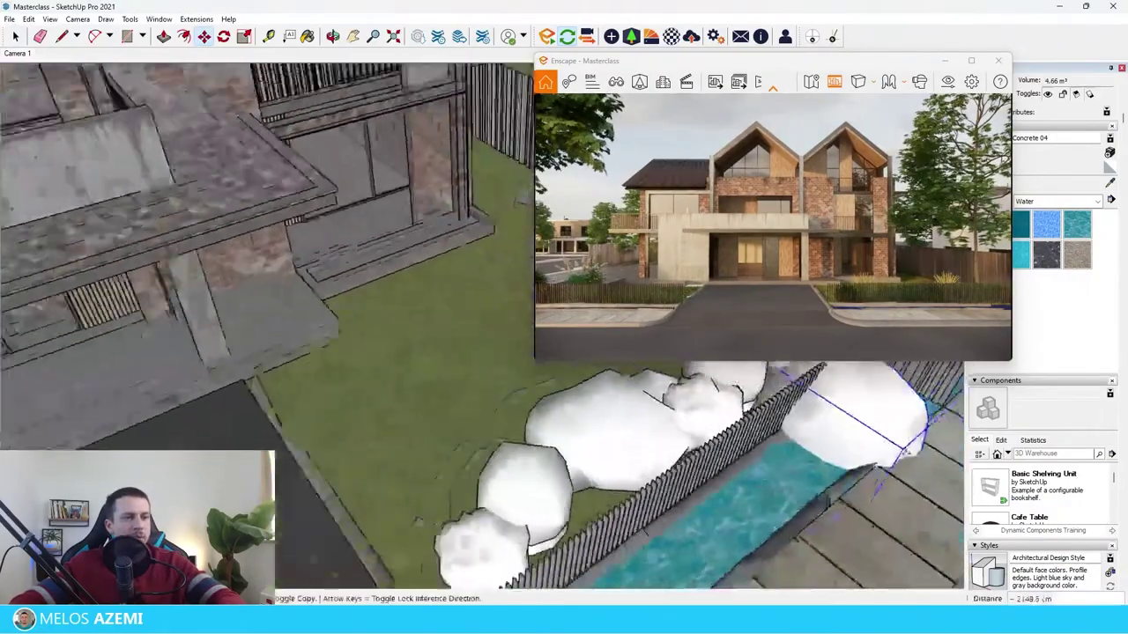
{"action": "middle_click_drag", "start_coordinate": [617, 422], "coordinate": [681, 421]}
{"action": "left_click", "coordinate": [574, 440]}
{"action": "key", "text": "space"}
{"action": "middle_click_drag", "start_coordinate": [574, 441], "coordinate": [338, 393]}
{"action": "scroll", "coordinate": [339, 393], "scroll_direction": "down", "scroll_amount": 4}
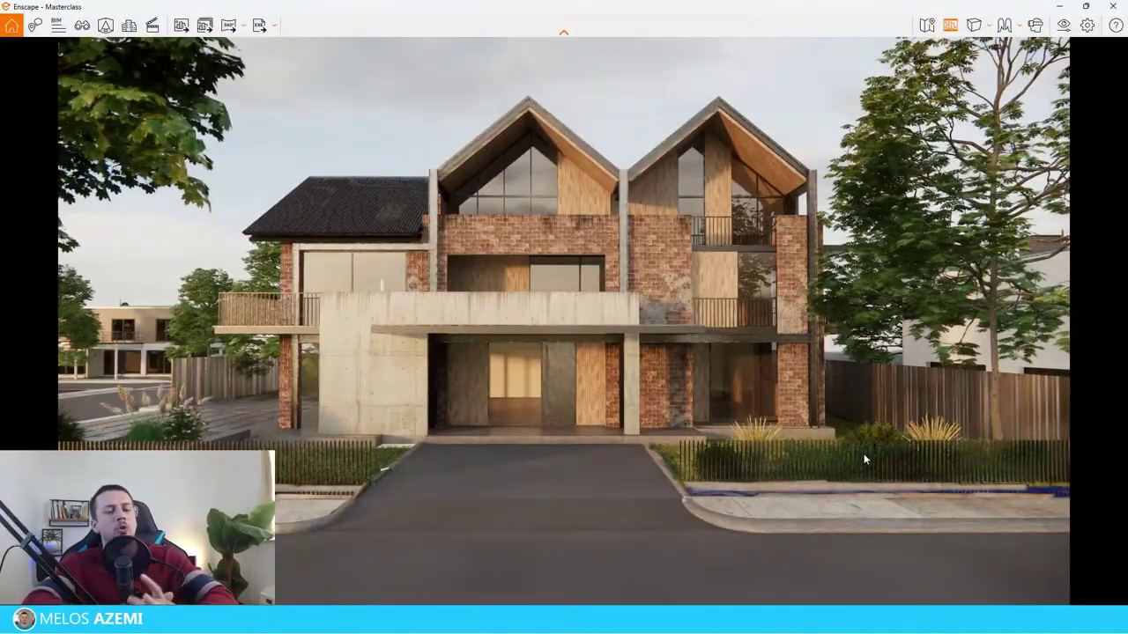
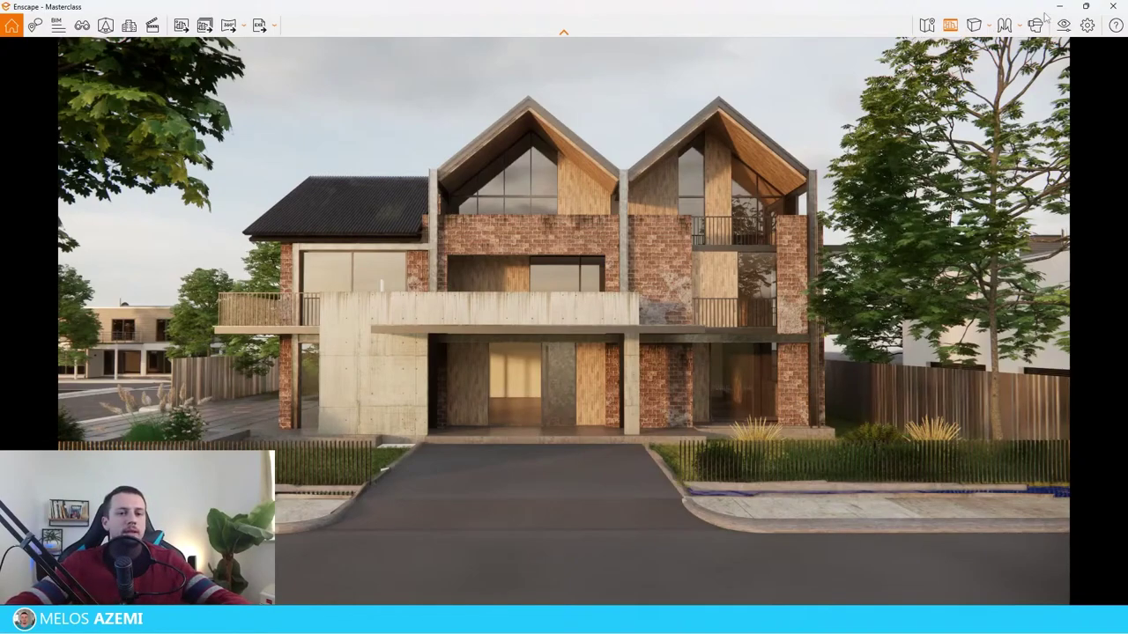
Shrink the render window, clear the Bush tag filter in the asset library and show the Vehicles category
{"action": "left_click", "coordinate": [1085, 7]}
{"action": "scroll", "coordinate": [347, 317], "scroll_direction": "down", "scroll_amount": 5}
{"action": "middle_click_drag", "start_coordinate": [328, 273], "coordinate": [283, 304]}
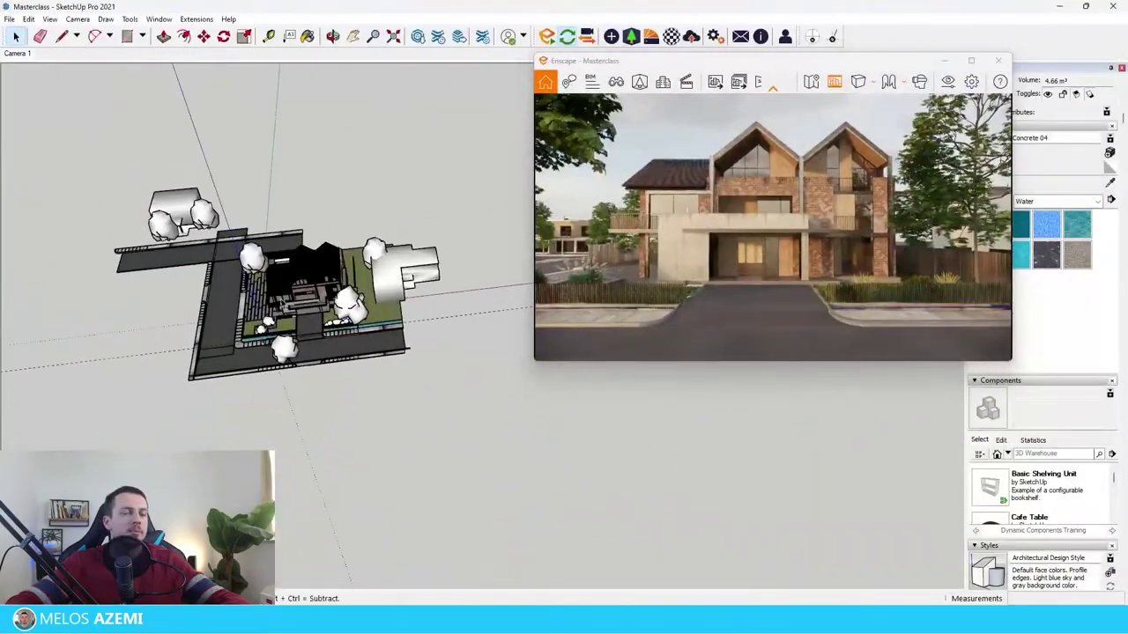
{"action": "scroll", "coordinate": [268, 279], "scroll_direction": "up", "scroll_amount": 4}
{"action": "scroll", "coordinate": [269, 279], "scroll_direction": "down", "scroll_amount": 3}
{"action": "scroll", "coordinate": [318, 274], "scroll_direction": "up", "scroll_amount": 6}
{"action": "scroll", "coordinate": [364, 272], "scroll_direction": "down", "scroll_amount": 1}
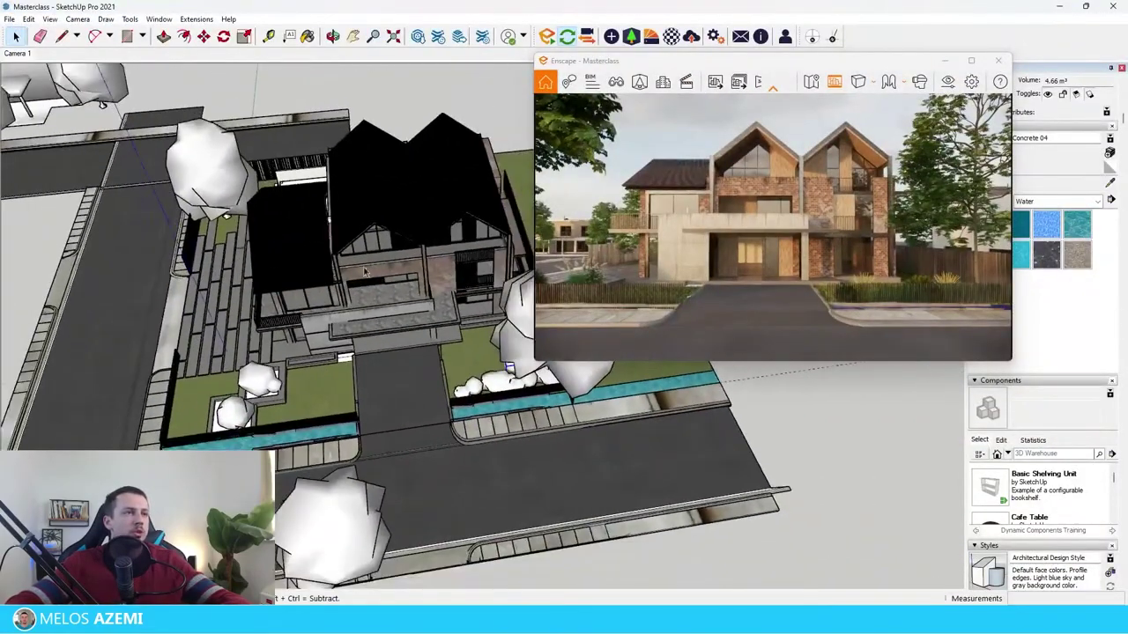
{"action": "left_click", "coordinate": [631, 36]}
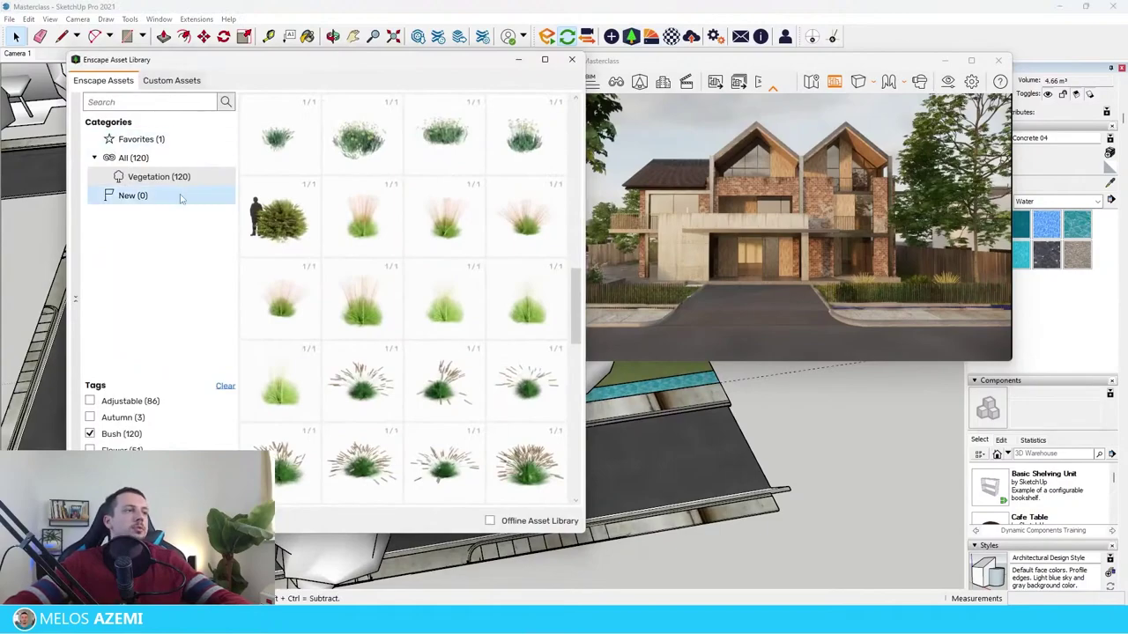
{"action": "left_click", "coordinate": [90, 434]}
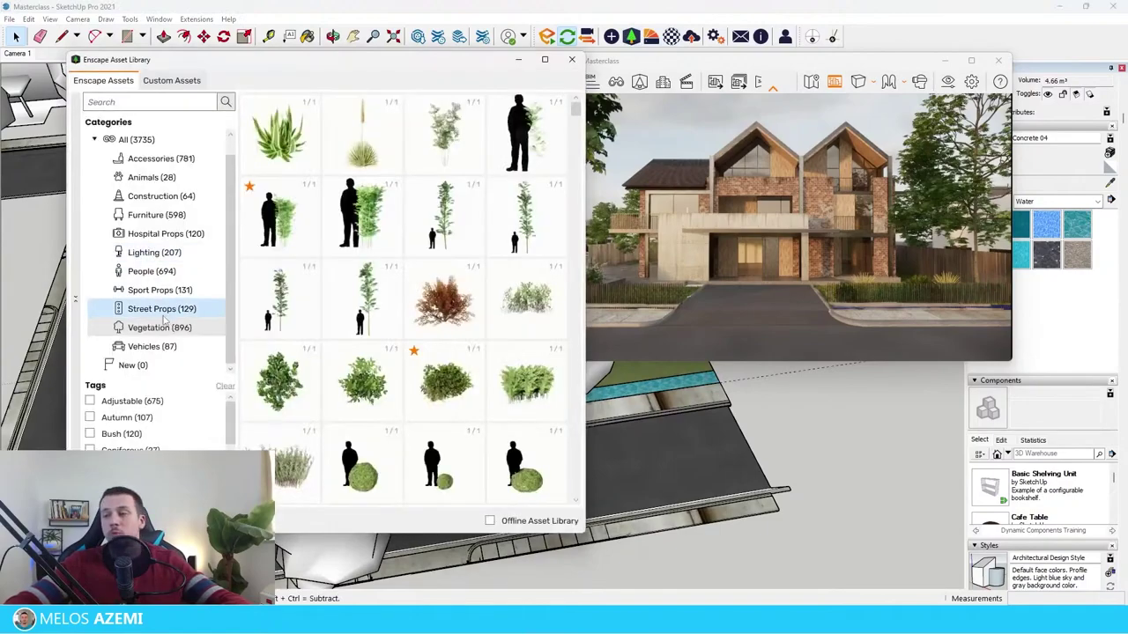
{"action": "left_click", "coordinate": [167, 349]}
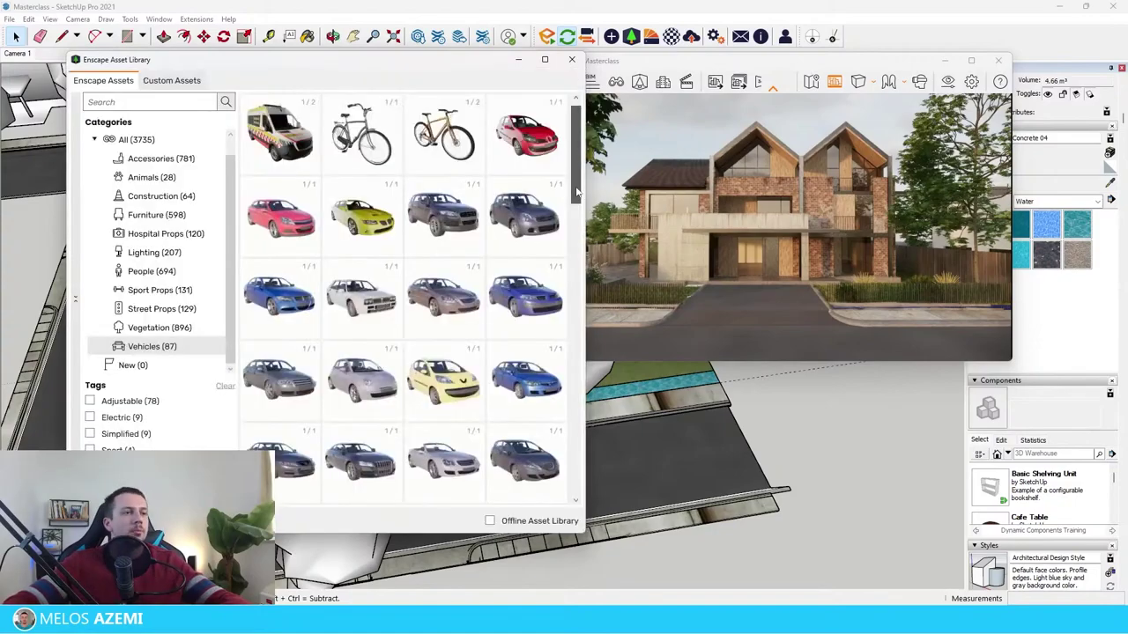
Choose the Car 050 sedan from the vehicle assets and place it on the driveway in front of the house
{"action": "left_click_drag", "start_coordinate": [577, 191], "coordinate": [568, 246]}
{"action": "scroll", "coordinate": [483, 380], "scroll_direction": "down", "scroll_amount": 2}
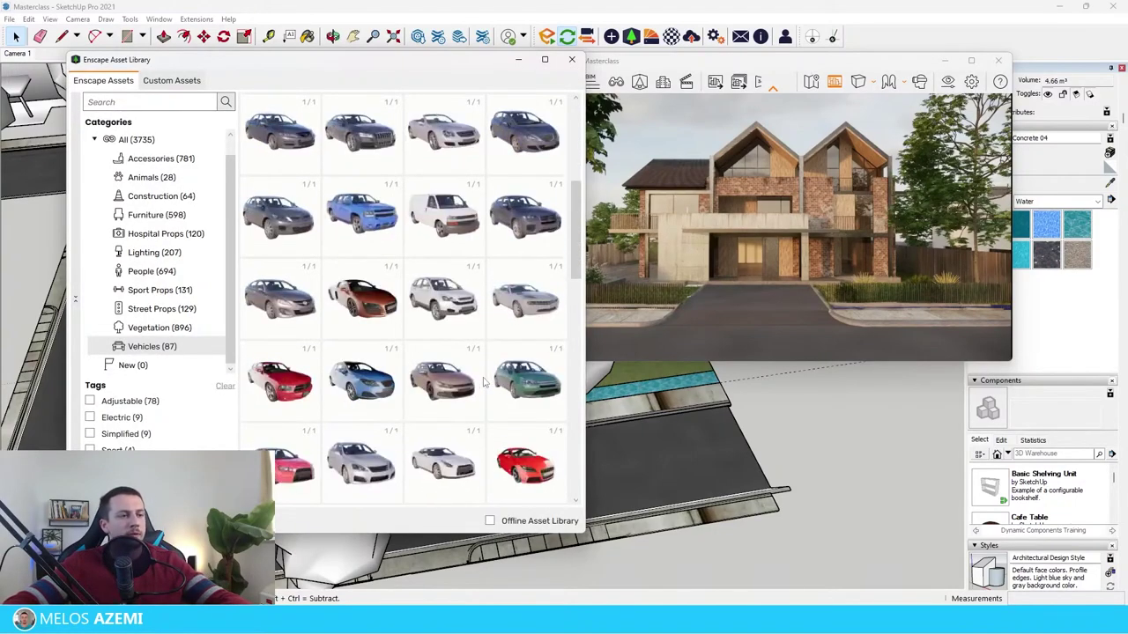
{"action": "scroll", "coordinate": [423, 326], "scroll_direction": "down", "scroll_amount": 3}
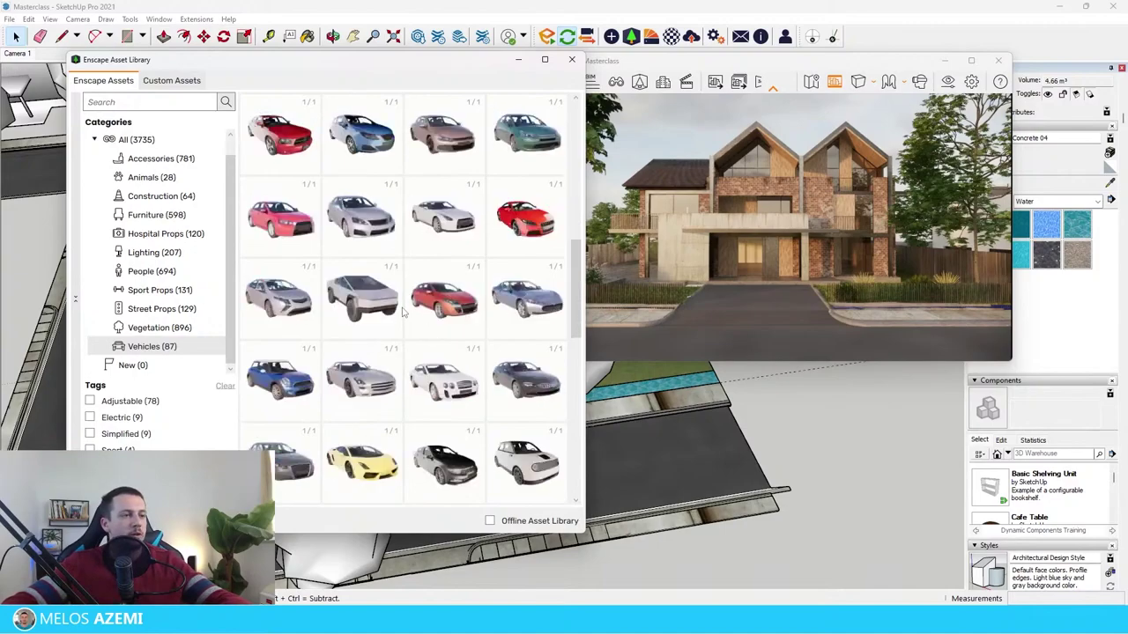
{"action": "scroll", "coordinate": [422, 244], "scroll_direction": "down", "scroll_amount": 2}
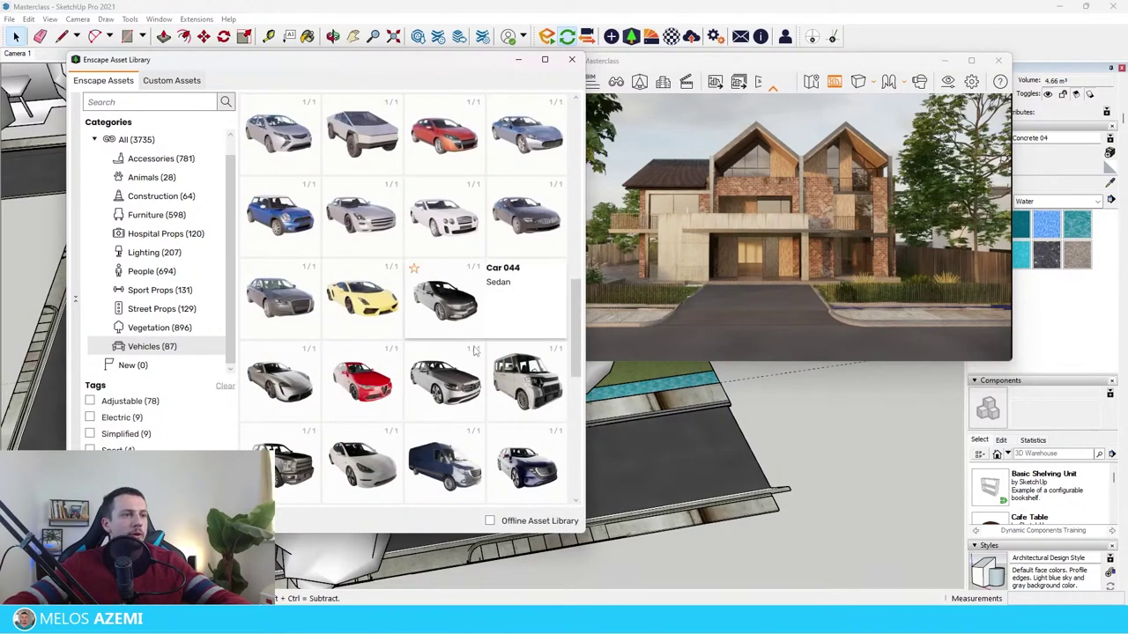
{"action": "left_click", "coordinate": [445, 331]}
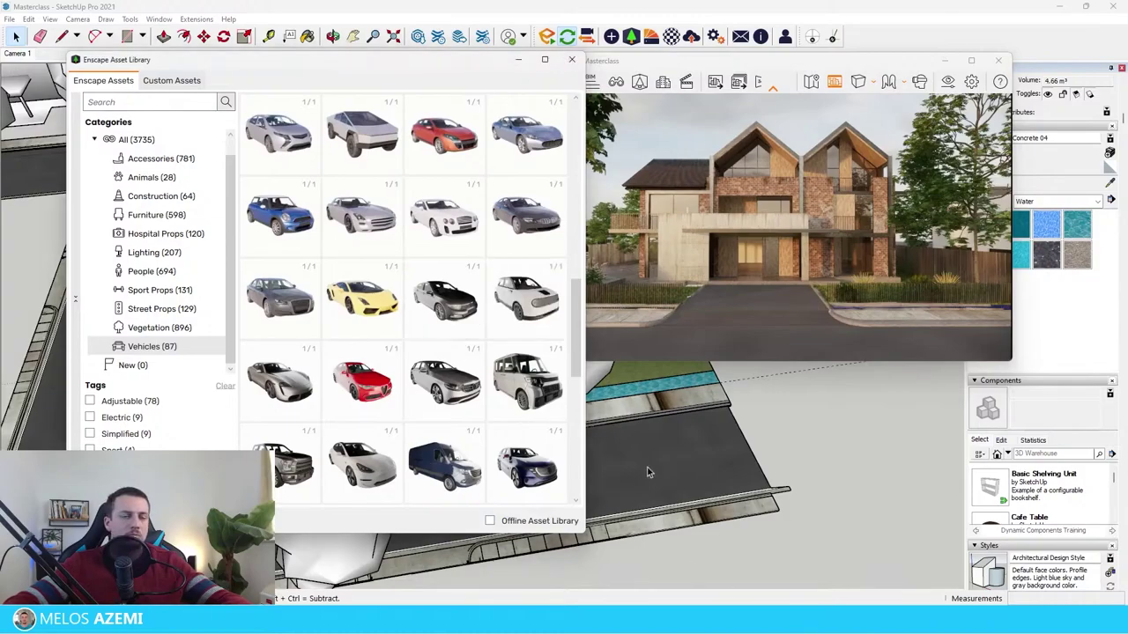
{"action": "left_click", "coordinate": [467, 399]}
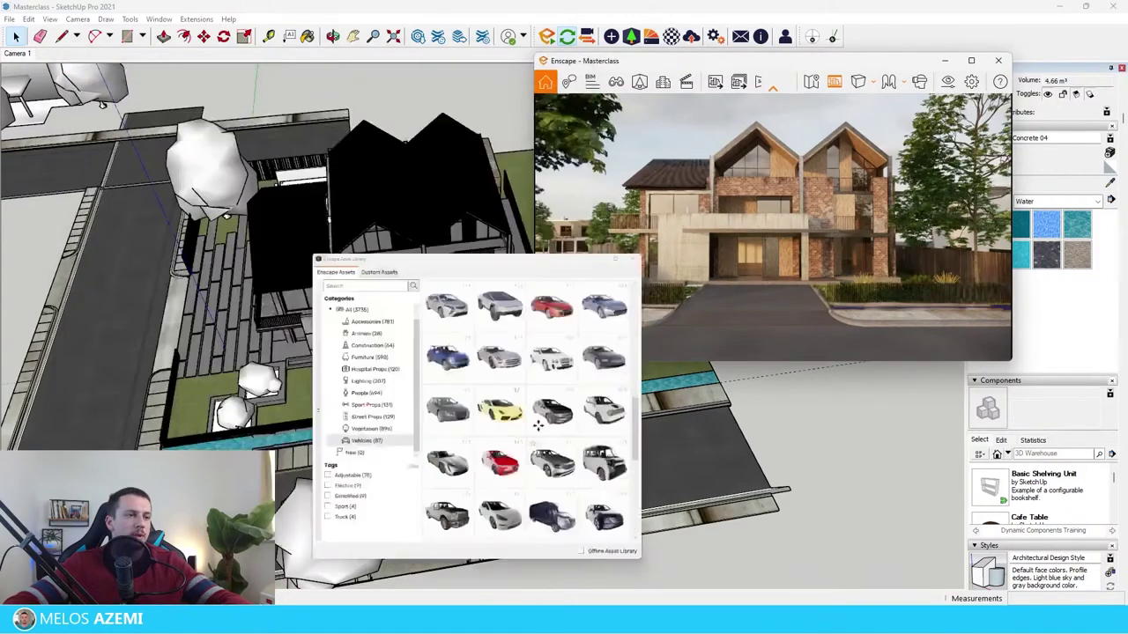
{"action": "scroll", "coordinate": [422, 388], "scroll_direction": "up", "scroll_amount": 8}
{"action": "left_click", "coordinate": [409, 429]}
Rotate the sedan so its front faces the street and shift it toward the middle of the driveway
{"action": "scroll", "coordinate": [409, 429], "scroll_direction": "up", "scroll_amount": 5}
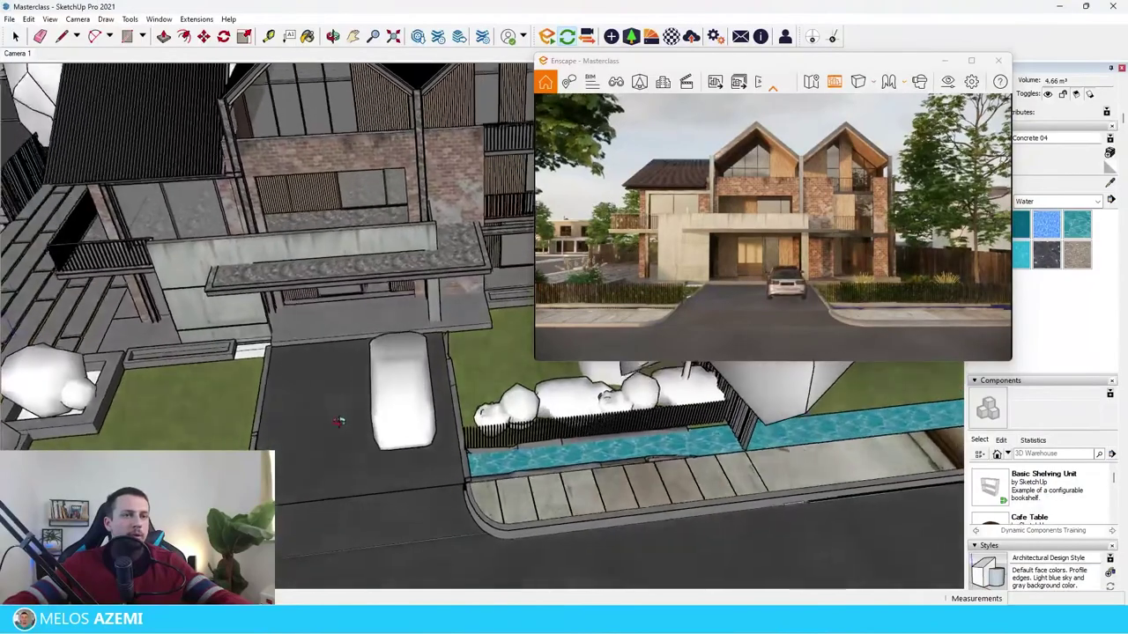
{"action": "key", "text": "m"}
{"action": "left_click", "coordinate": [427, 279]}
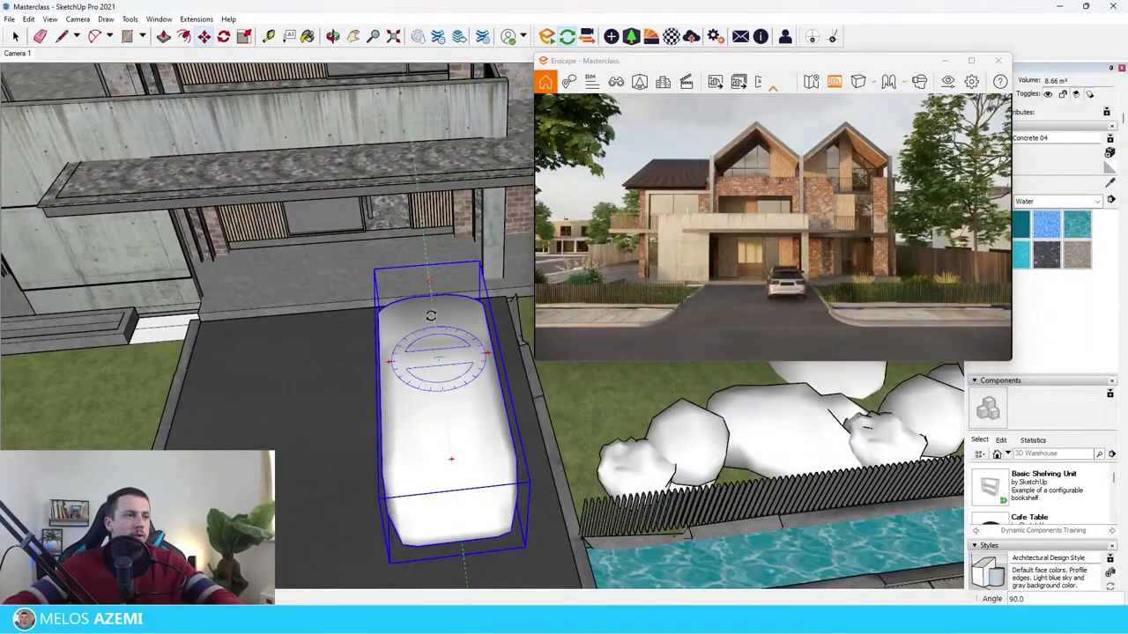
{"action": "left_click", "coordinate": [443, 474]}
{"action": "middle_click_drag", "start_coordinate": [443, 481], "coordinate": [437, 349]}
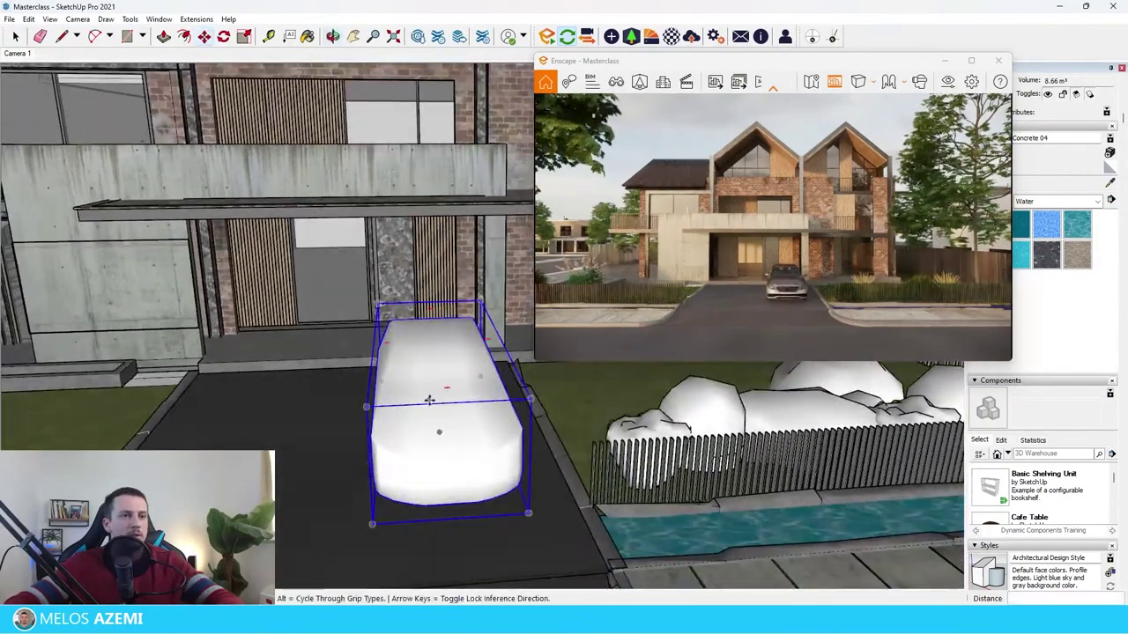
{"action": "left_click", "coordinate": [429, 402]}
{"action": "left_click", "coordinate": [408, 403]}
{"action": "key", "text": "space"}
Choose the blue pickup truck from the vehicle assets and place it on the paved side yard beside the house
{"action": "scroll", "coordinate": [279, 370], "scroll_direction": "down", "scroll_amount": 8}
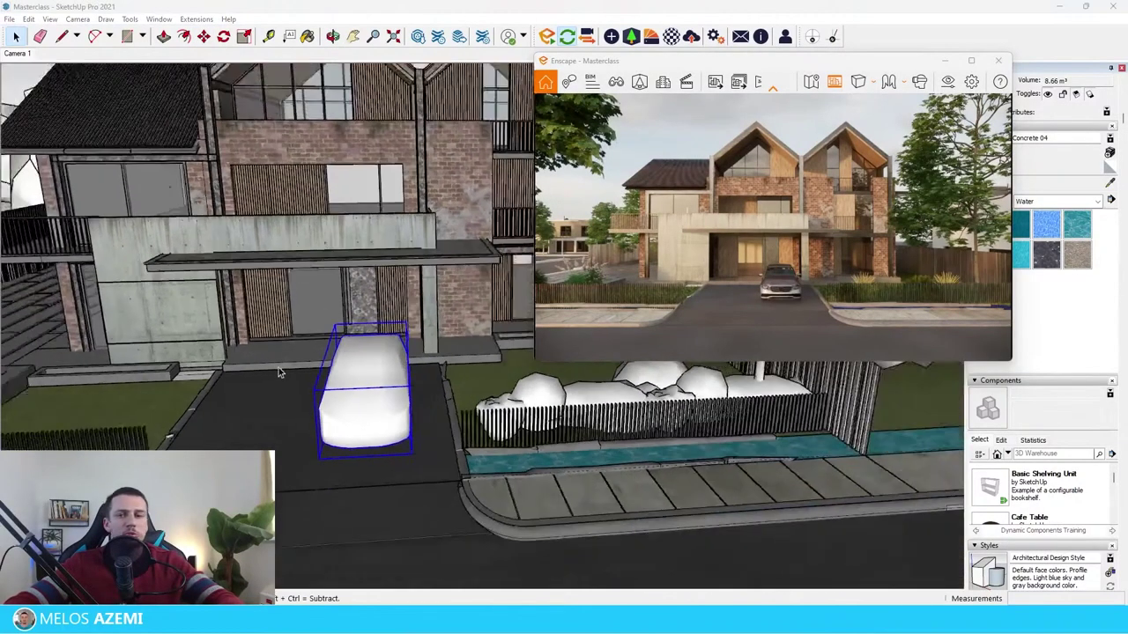
{"action": "mouse_move", "coordinate": [278, 370]}
{"action": "middle_mouse_down"}
{"action": "mouse_move", "coordinate": [267, 432]}
{"action": "mouse_move", "coordinate": [220, 374]}
{"action": "mouse_move", "coordinate": [193, 376]}
{"action": "middle_mouse_up"}
{"action": "scroll", "coordinate": [256, 379], "scroll_direction": "up", "scroll_amount": 6}
{"action": "scroll", "coordinate": [268, 431], "scroll_direction": "down", "scroll_amount": 10}
{"action": "scroll", "coordinate": [218, 370], "scroll_direction": "up", "scroll_amount": 10}
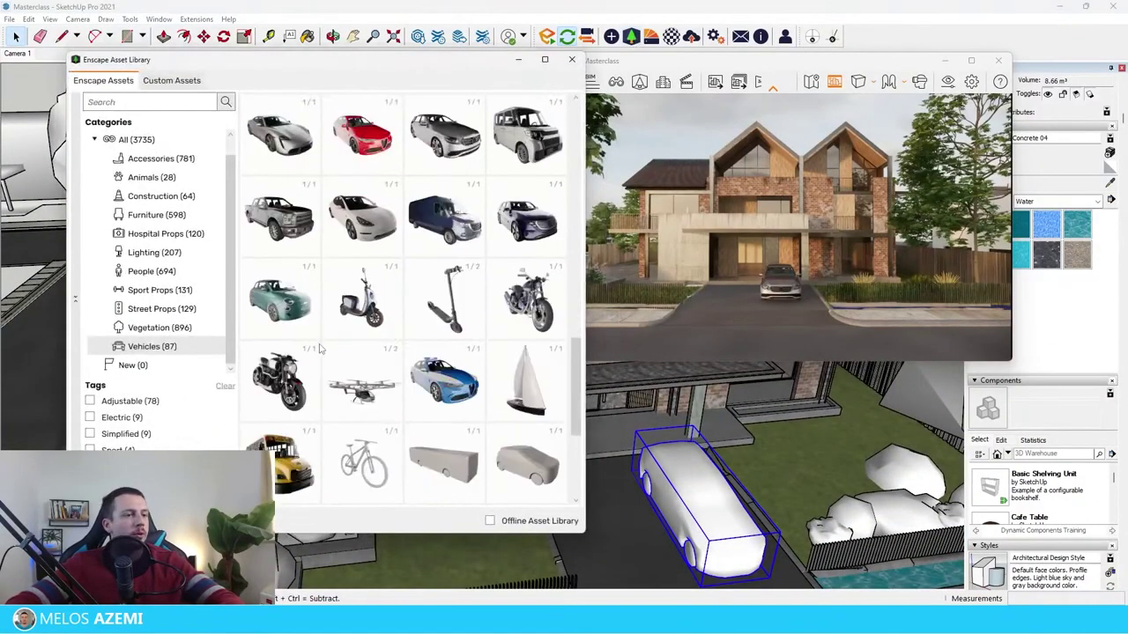
{"action": "scroll", "coordinate": [457, 438], "scroll_direction": "down", "scroll_amount": 8}
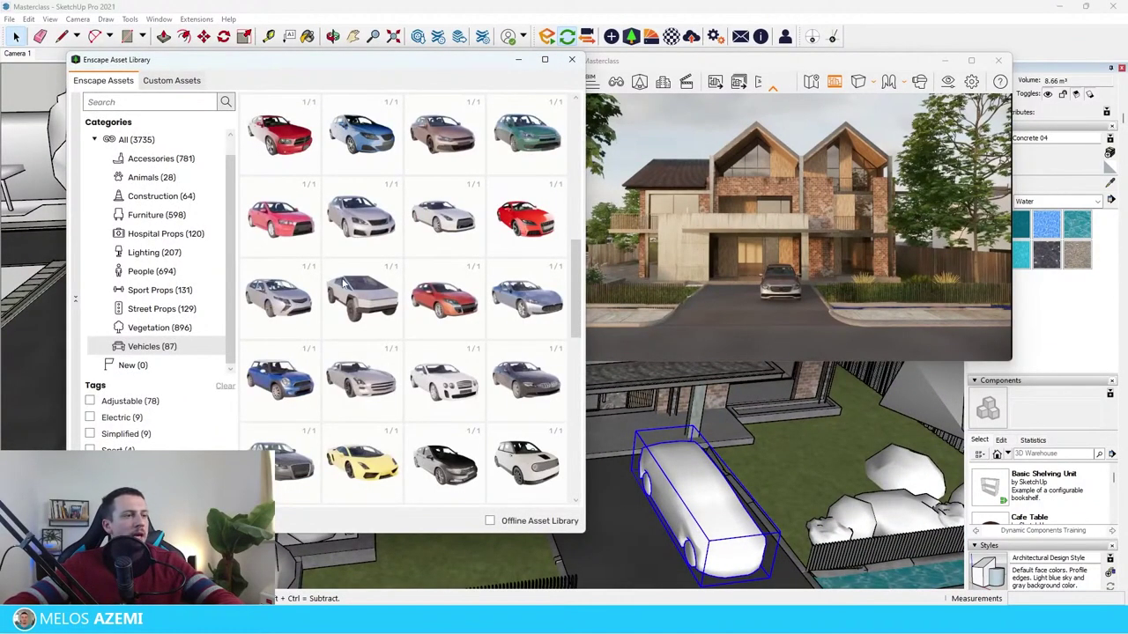
{"action": "scroll", "coordinate": [451, 379], "scroll_direction": "up", "scroll_amount": 4}
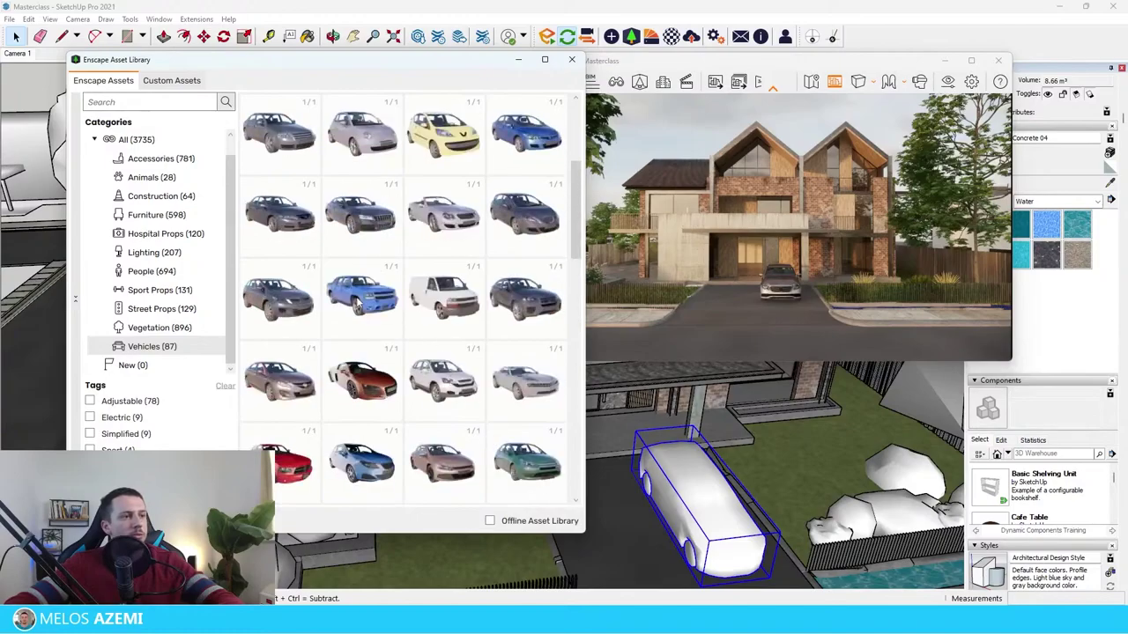
{"action": "left_click", "coordinate": [362, 307]}
{"action": "scroll", "coordinate": [240, 361], "scroll_direction": "up", "scroll_amount": 2}
{"action": "middle_click_drag", "start_coordinate": [239, 361], "coordinate": [269, 381]}
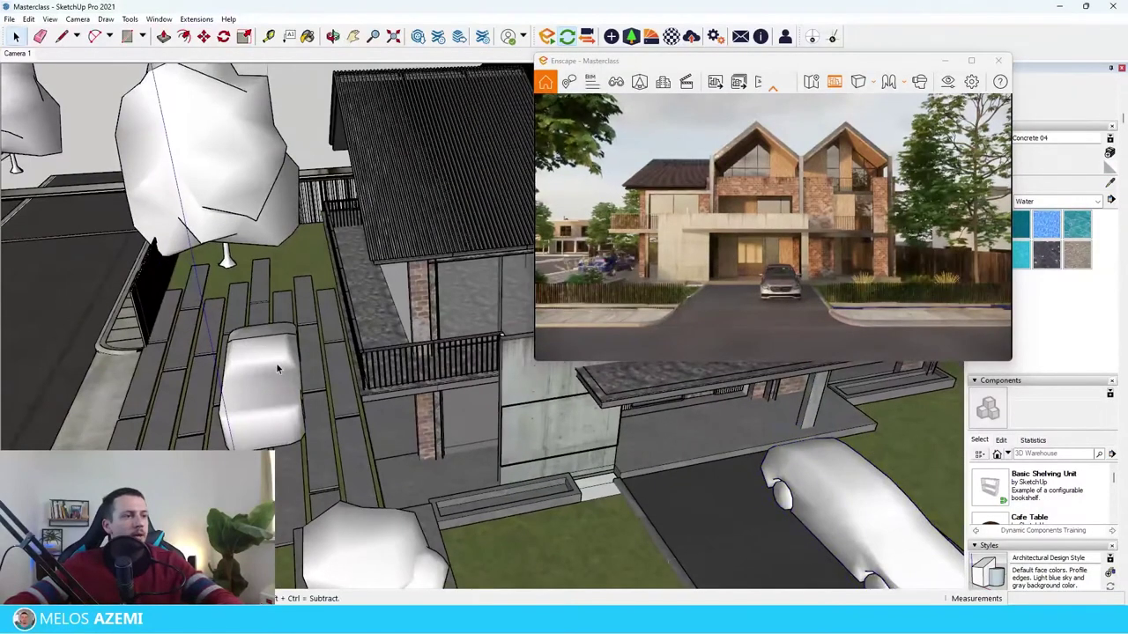
Rotate the pickup truck on the paved side yard so its side faces the street
{"action": "left_click", "coordinate": [275, 374]}
{"action": "key", "text": "m"}
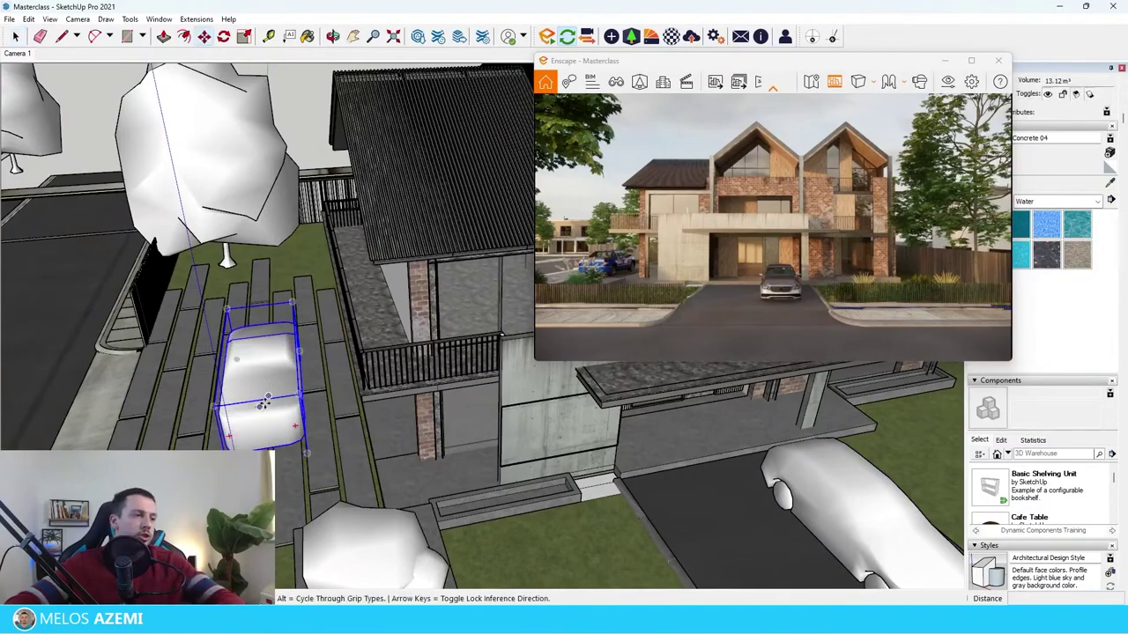
{"action": "left_click", "coordinate": [259, 391]}
{"action": "left_click", "coordinate": [296, 340]}
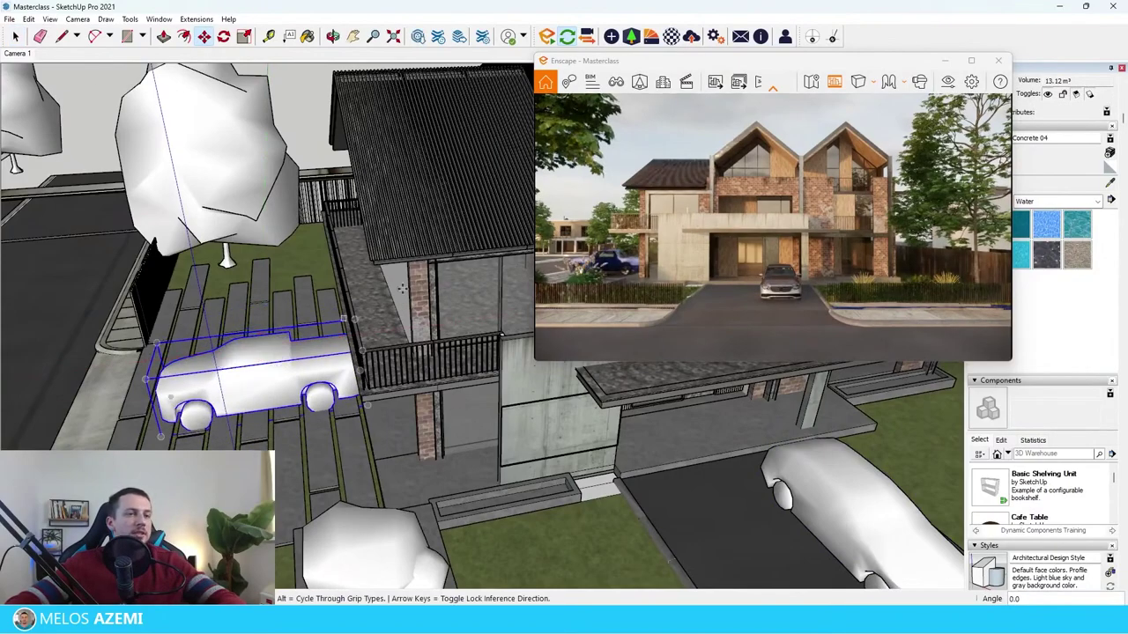
Select the Car 050 sedan on the driveway in the render view, set its body color to black and apply the change
{"action": "left_click", "coordinate": [971, 60]}
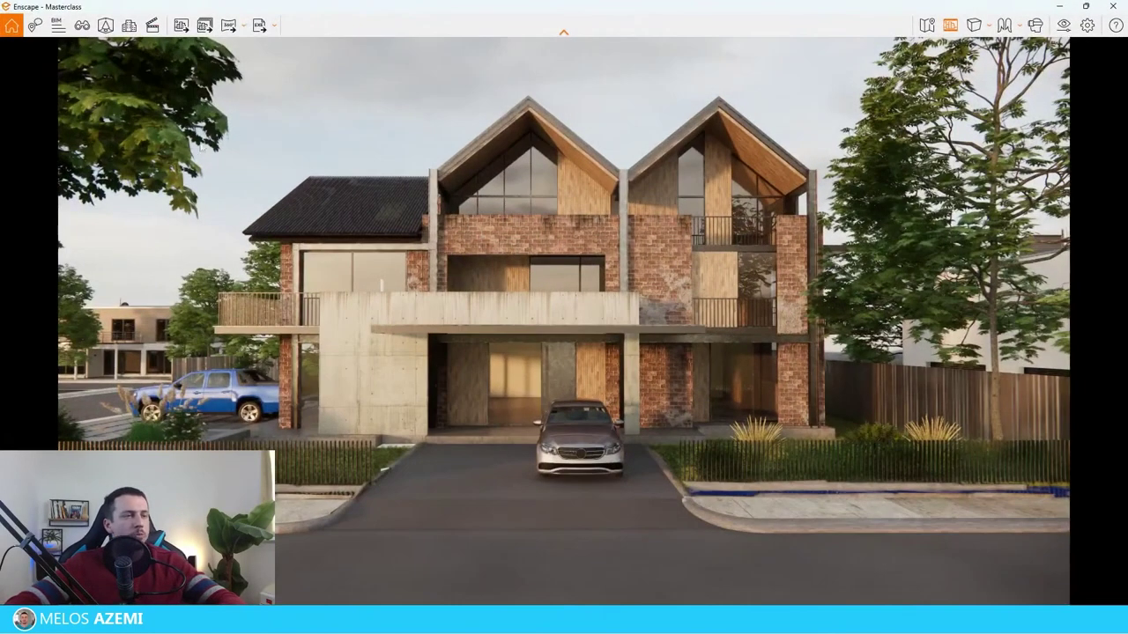
{"action": "left_click", "coordinate": [105, 25]}
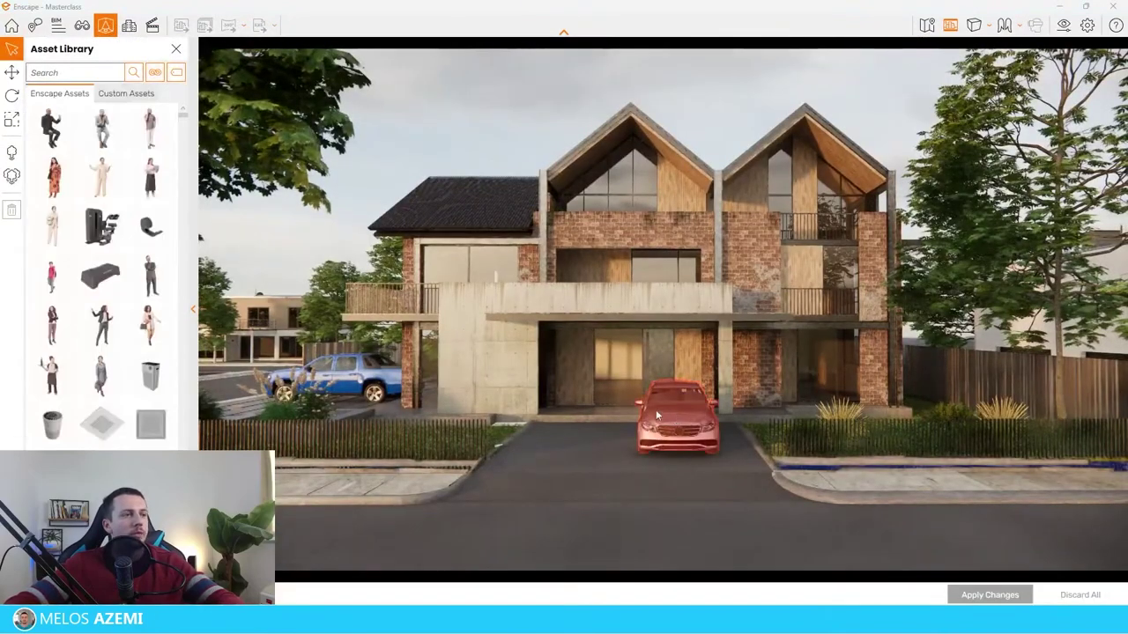
{"action": "left_click", "coordinate": [680, 428]}
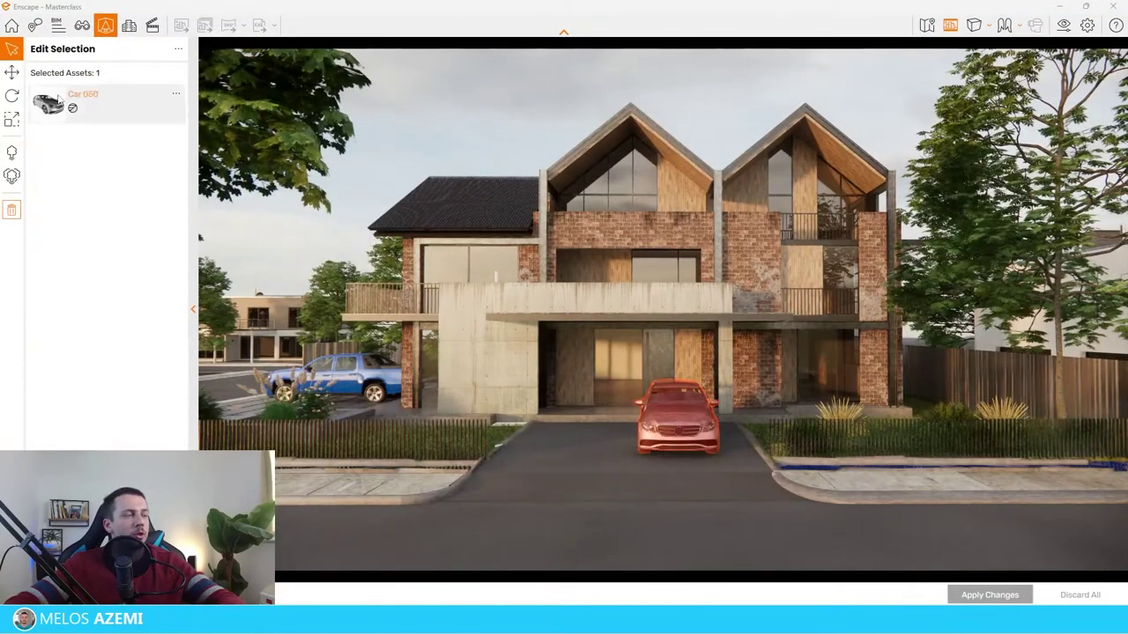
{"action": "left_click", "coordinate": [72, 109]}
{"action": "left_click", "coordinate": [175, 184]}
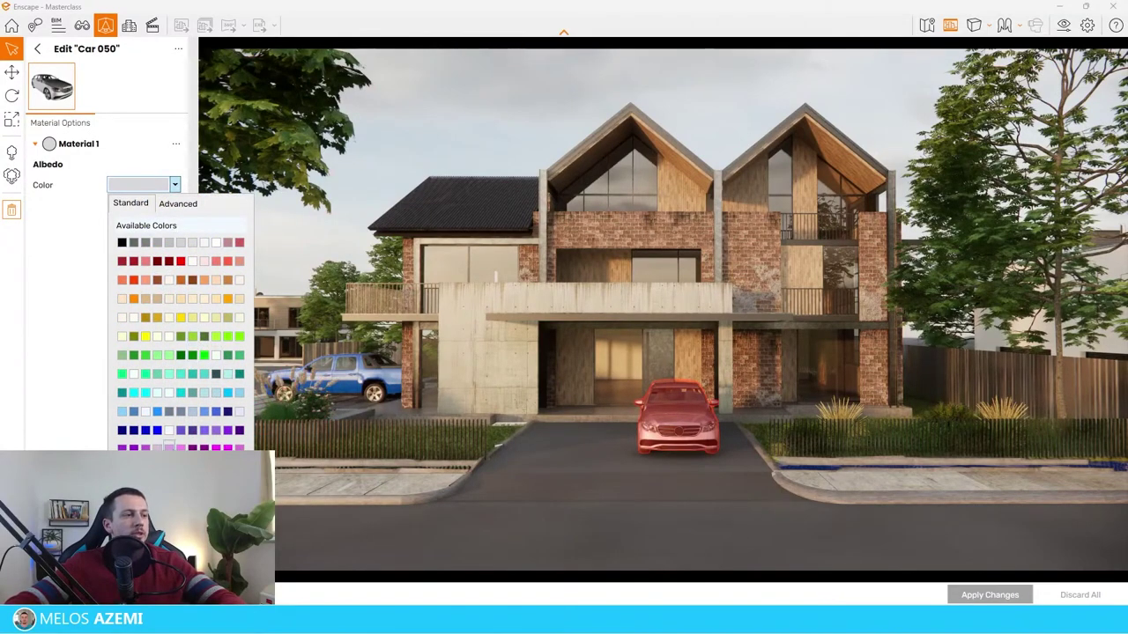
{"action": "left_click", "coordinate": [121, 242]}
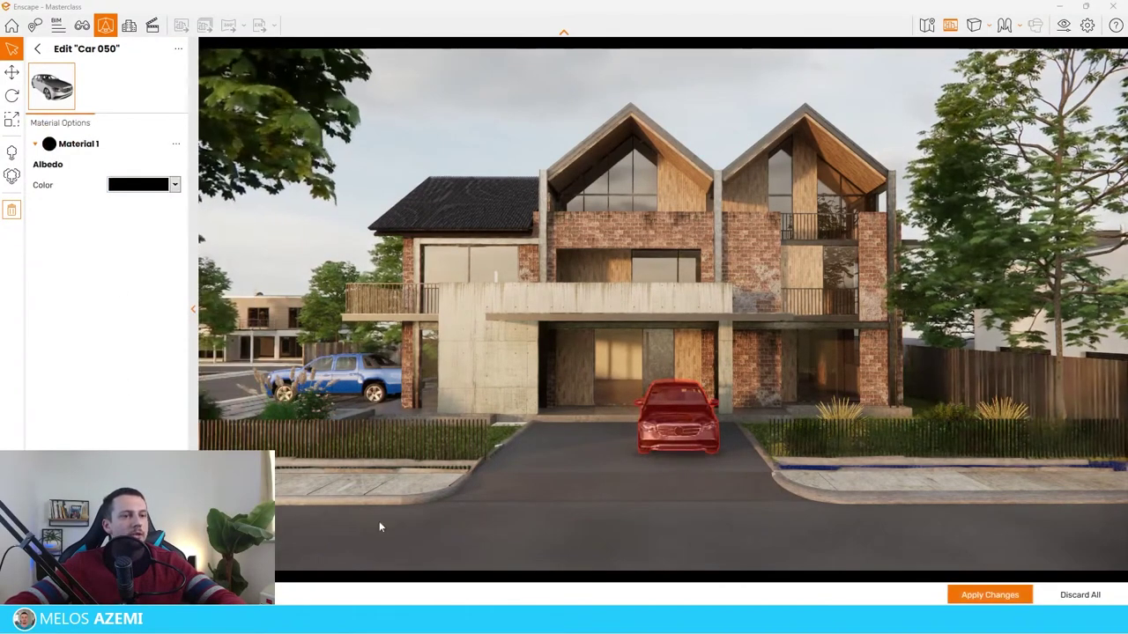
{"action": "left_click", "coordinate": [989, 595]}
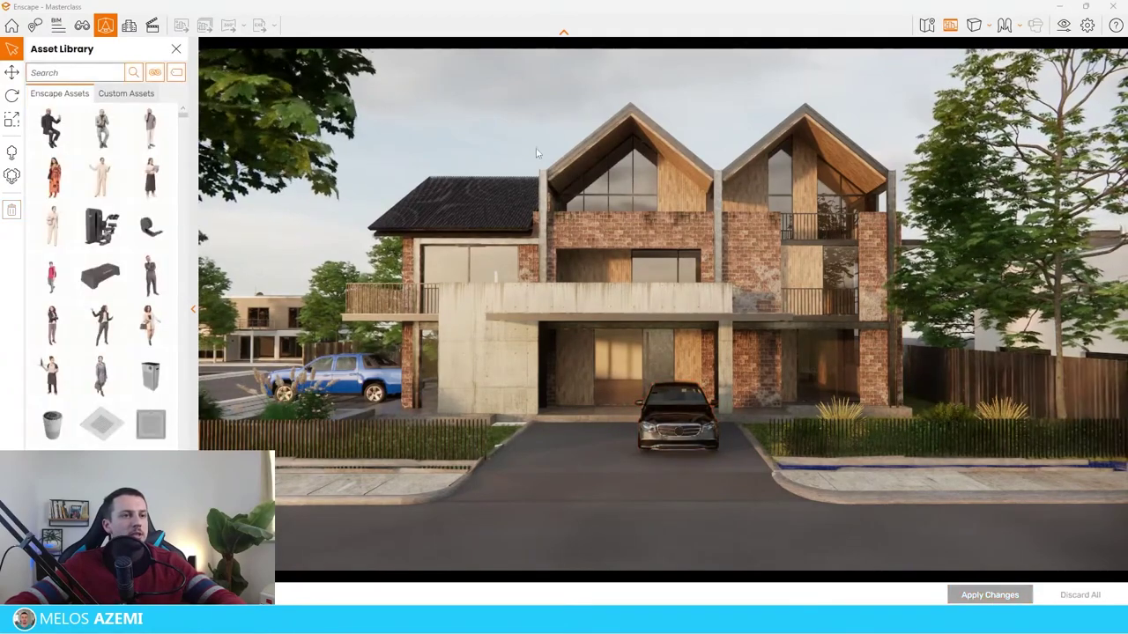
Reselect the driveway sedan, set its body color to medium grey and apply the change
{"action": "left_click", "coordinate": [678, 423]}
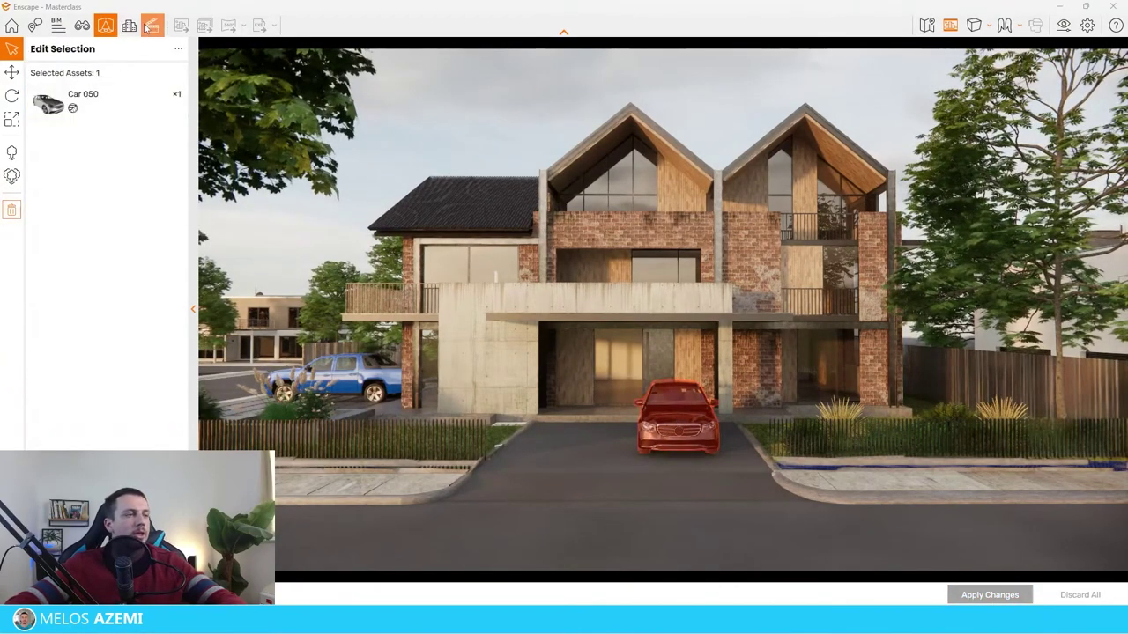
{"action": "left_click", "coordinate": [87, 104]}
{"action": "left_click", "coordinate": [139, 185]}
{"action": "left_click", "coordinate": [158, 255]}
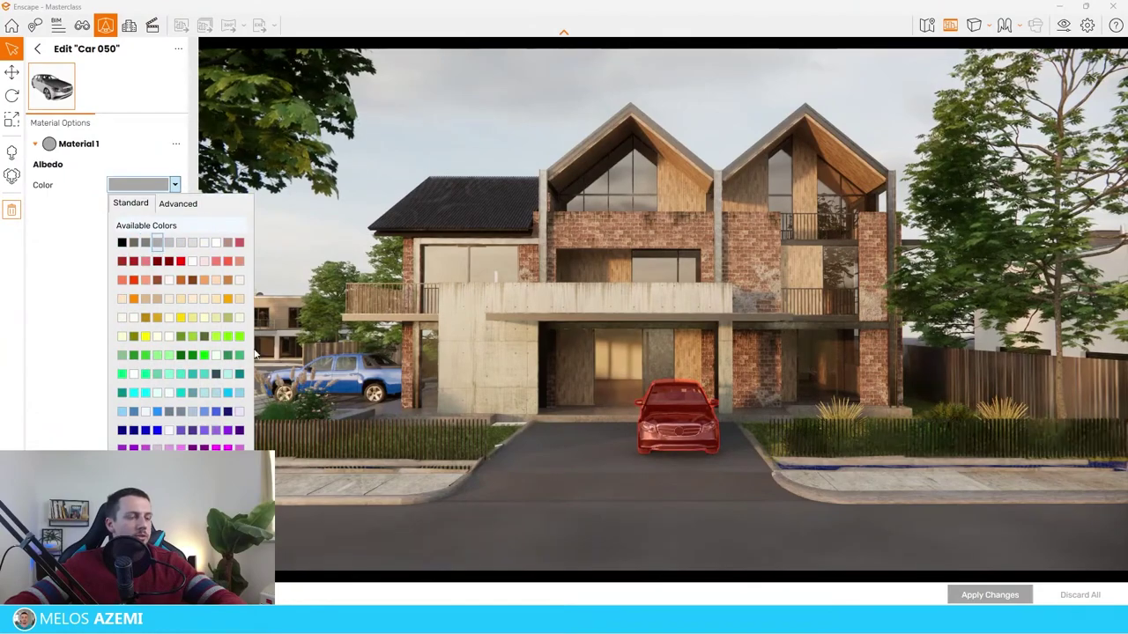
{"action": "left_click", "coordinate": [986, 596]}
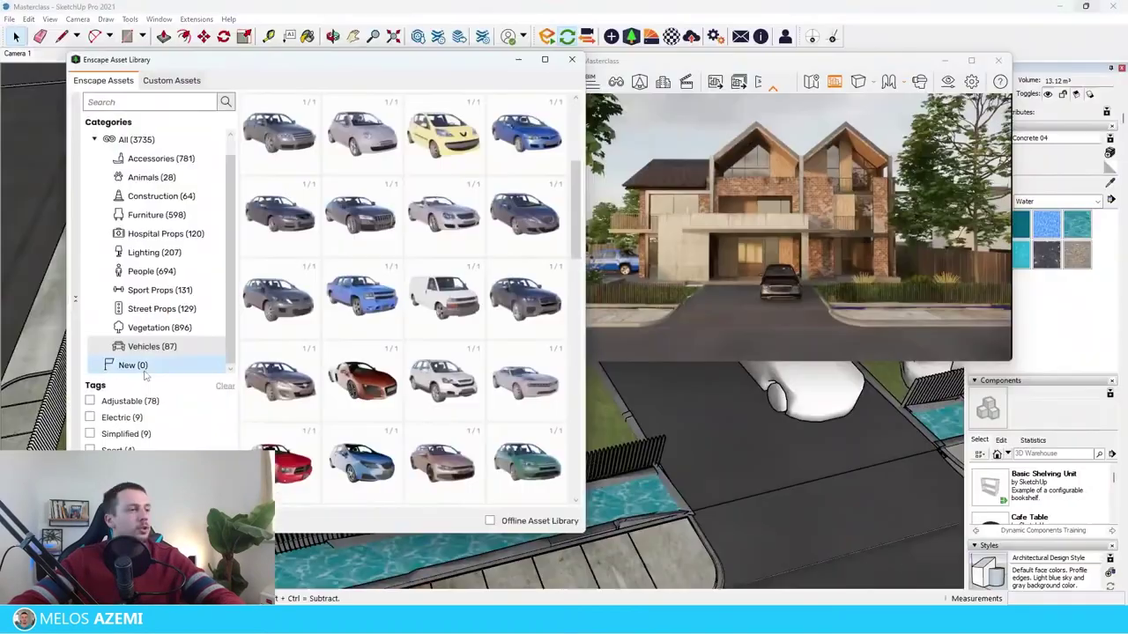
{"action": "left_click", "coordinate": [157, 327]}
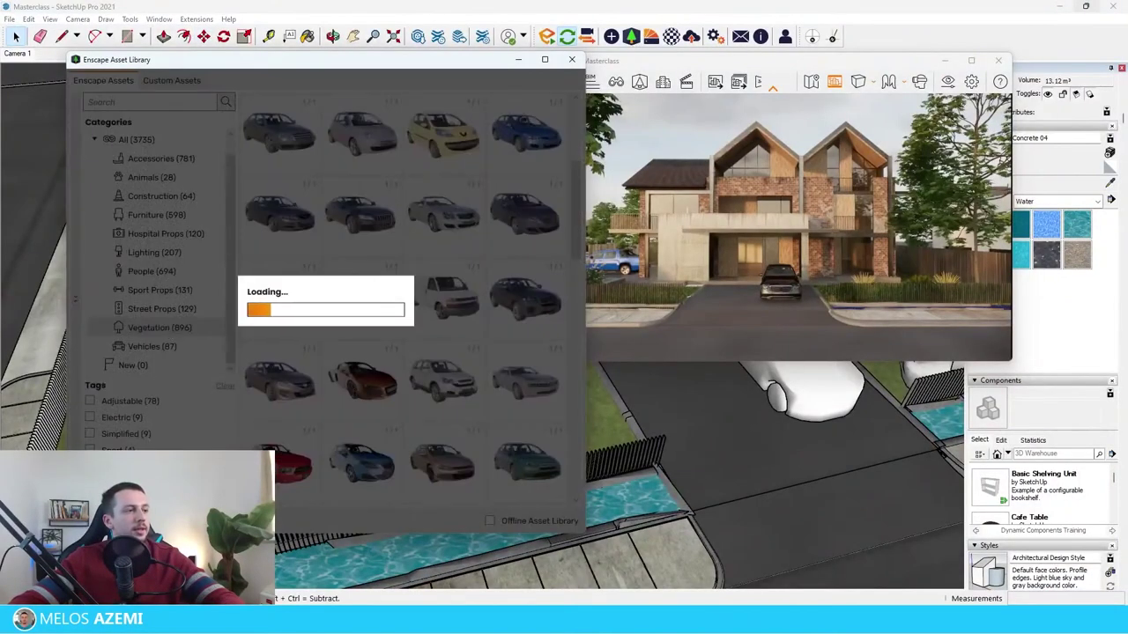
{"action": "scroll", "coordinate": [444, 423], "scroll_direction": "down", "scroll_amount": 10}
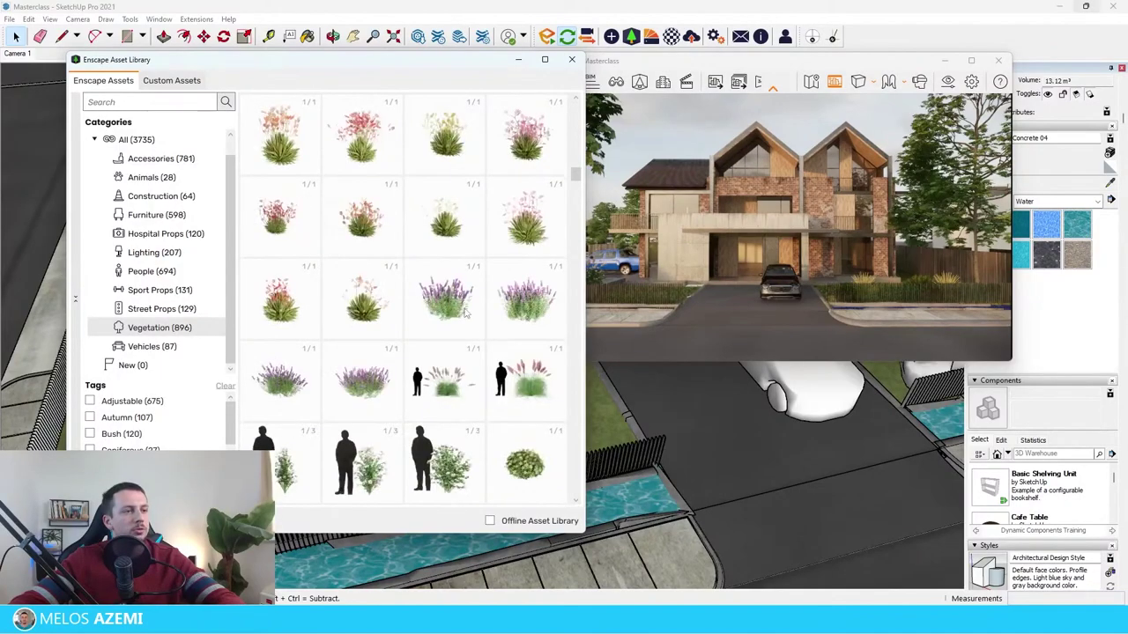
{"action": "left_click", "coordinate": [463, 313]}
Select the front fence segments on both sides of the driveway and move them about 125.5 cm along the green axis toward the house
{"action": "scroll", "coordinate": [526, 422], "scroll_direction": "up", "scroll_amount": 3}
{"action": "mouse_move", "coordinate": [556, 447]}
{"action": "middle_mouse_down"}
{"action": "mouse_move", "coordinate": [644, 420]}
{"action": "mouse_move", "coordinate": [714, 461]}
{"action": "middle_mouse_up"}
{"action": "scroll", "coordinate": [678, 413], "scroll_direction": "up", "scroll_amount": 2}
{"action": "mouse_move", "coordinate": [678, 410]}
{"action": "middle_mouse_down"}
{"action": "mouse_move", "coordinate": [675, 382]}
{"action": "mouse_move", "coordinate": [573, 480]}
{"action": "middle_mouse_up"}
{"action": "scroll", "coordinate": [573, 502], "scroll_direction": "down", "scroll_amount": 3}
{"action": "scroll", "coordinate": [569, 524], "scroll_direction": "up", "scroll_amount": 3}
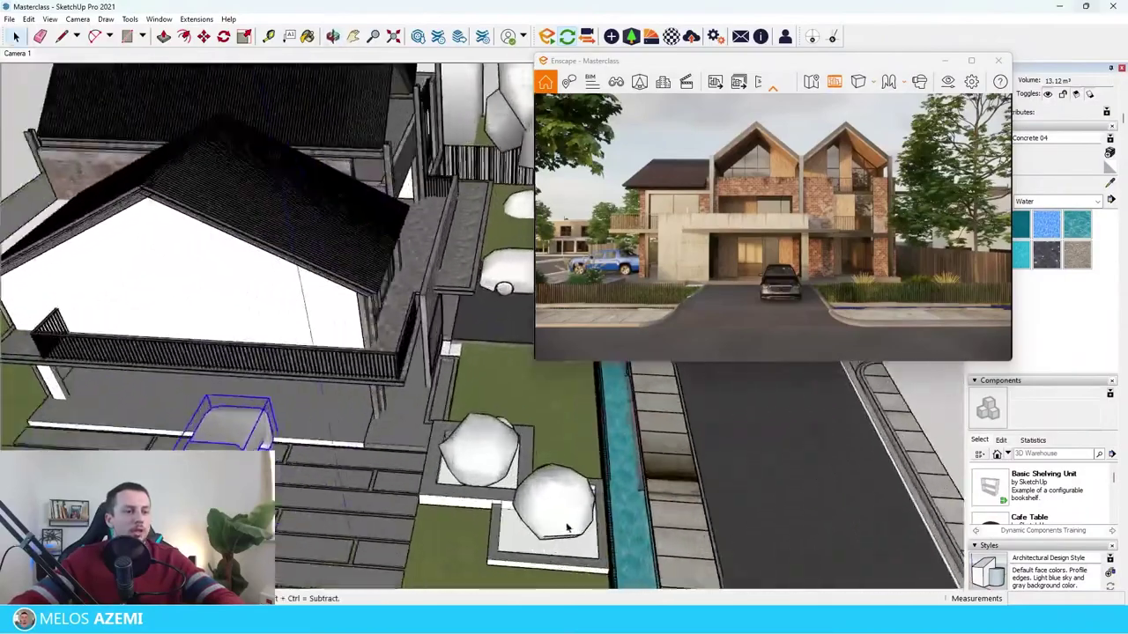
{"action": "left_click", "coordinate": [610, 485]}
{"action": "scroll", "coordinate": [608, 471], "scroll_direction": "down", "scroll_amount": 3}
{"action": "double_click", "coordinate": [608, 470]}
{"action": "scroll", "coordinate": [609, 472], "scroll_direction": "up", "scroll_amount": 2}
{"action": "scroll", "coordinate": [534, 546], "scroll_direction": "down", "scroll_amount": 2}
{"action": "left_click", "coordinate": [534, 569]}
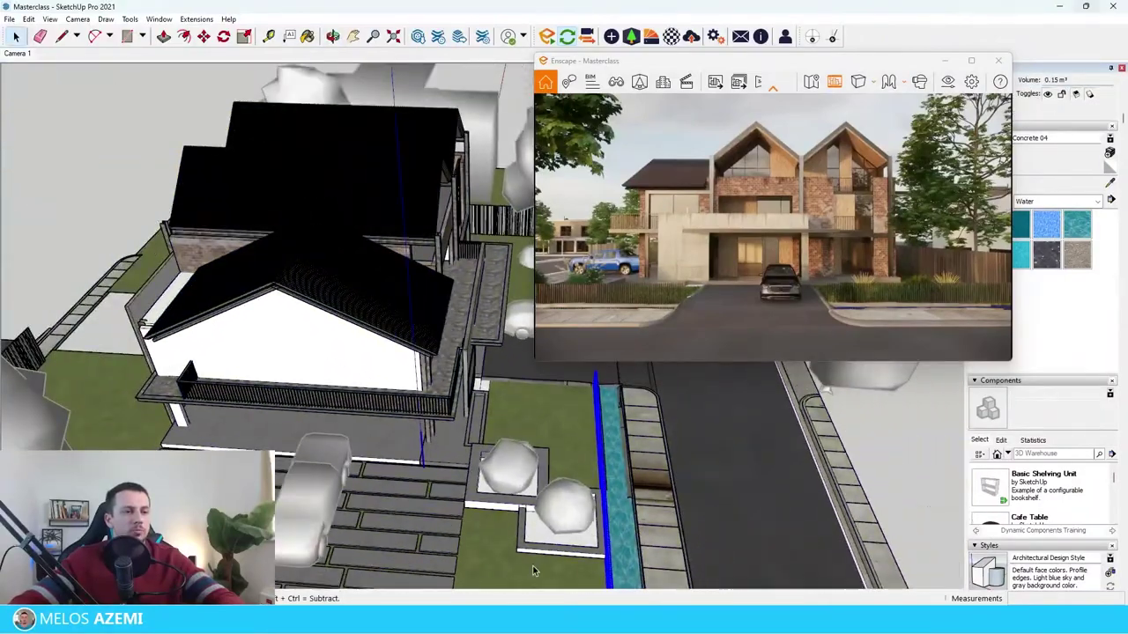
{"action": "scroll", "coordinate": [600, 525], "scroll_direction": "down", "scroll_amount": 4}
{"action": "scroll", "coordinate": [610, 385], "scroll_direction": "up", "scroll_amount": 5}
{"action": "scroll", "coordinate": [538, 412], "scroll_direction": "down", "scroll_amount": 4}
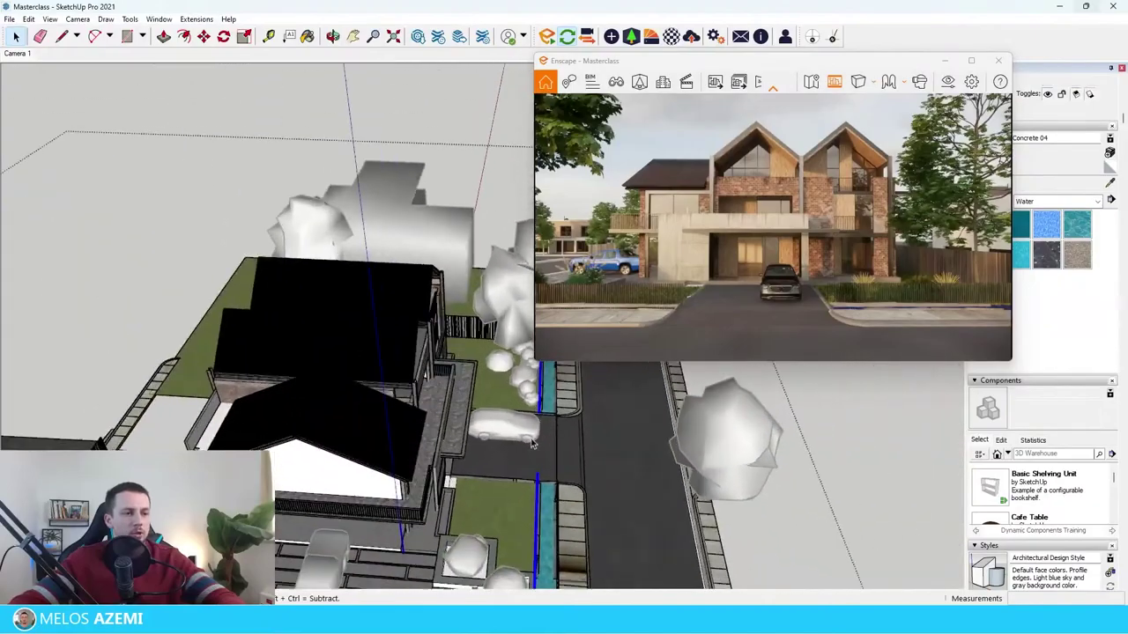
{"action": "scroll", "coordinate": [560, 405], "scroll_direction": "up", "scroll_amount": 6}
{"action": "scroll", "coordinate": [608, 481], "scroll_direction": "down", "scroll_amount": 2}
{"action": "key", "text": "m"}
{"action": "left_click", "coordinate": [593, 563]}
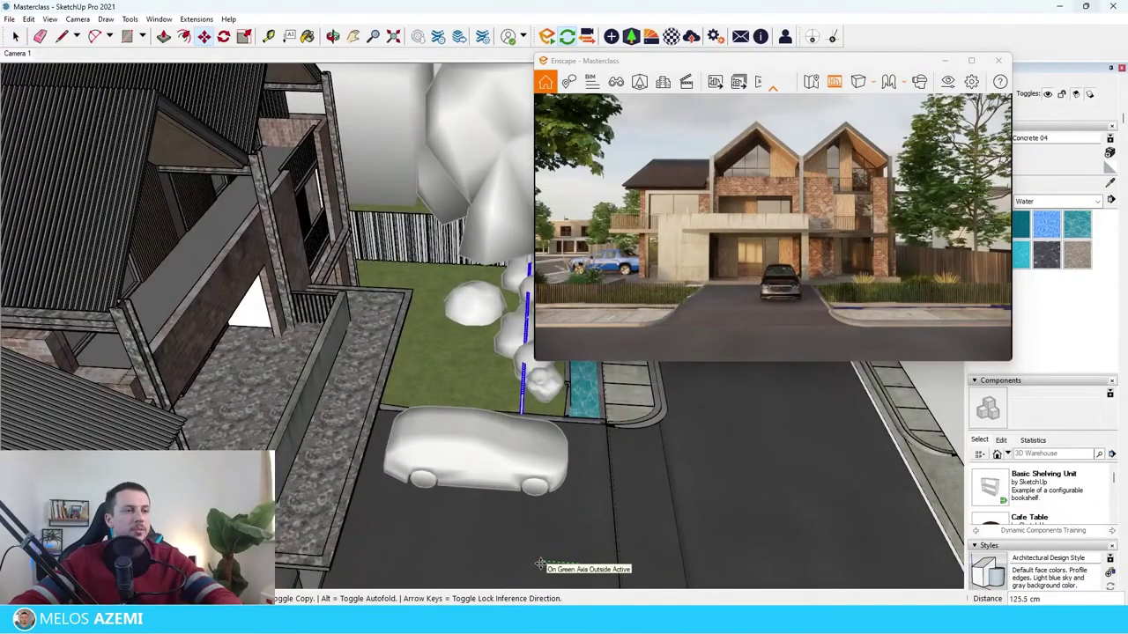
{"action": "middle_click_drag", "start_coordinate": [541, 564], "coordinate": [415, 478]}
Select the row of bushes overlapping the fence and move it about 57.8 cm toward the water strip
{"action": "key", "text": "space"}
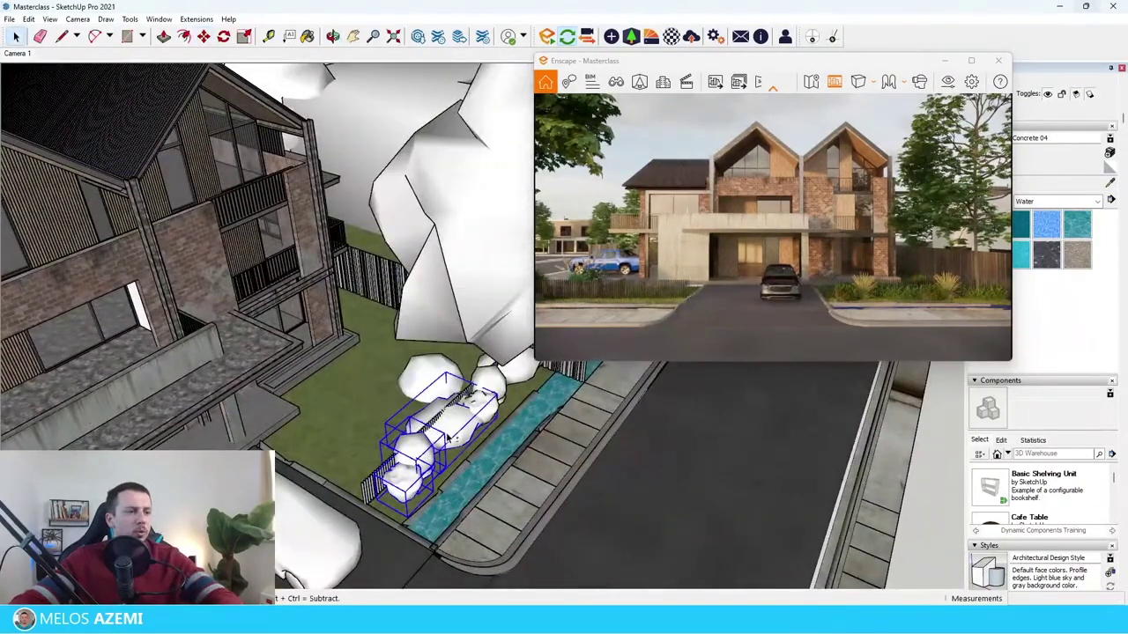
{"action": "scroll", "coordinate": [463, 423], "scroll_direction": "up", "scroll_amount": 4}
{"action": "key", "text": "m"}
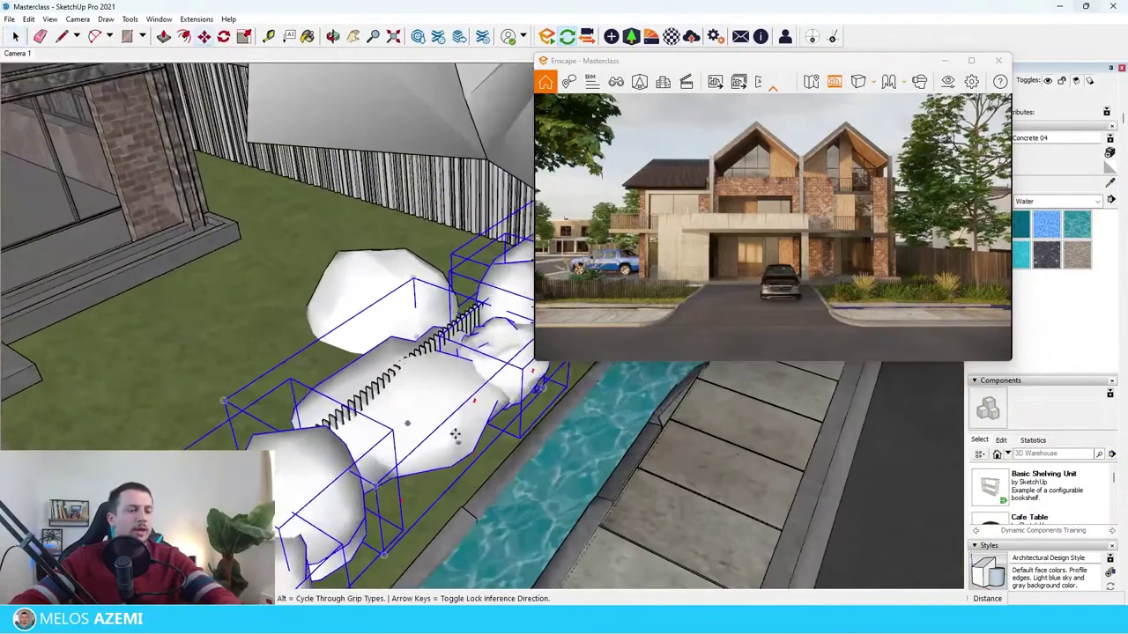
{"action": "left_click", "coordinate": [447, 428]}
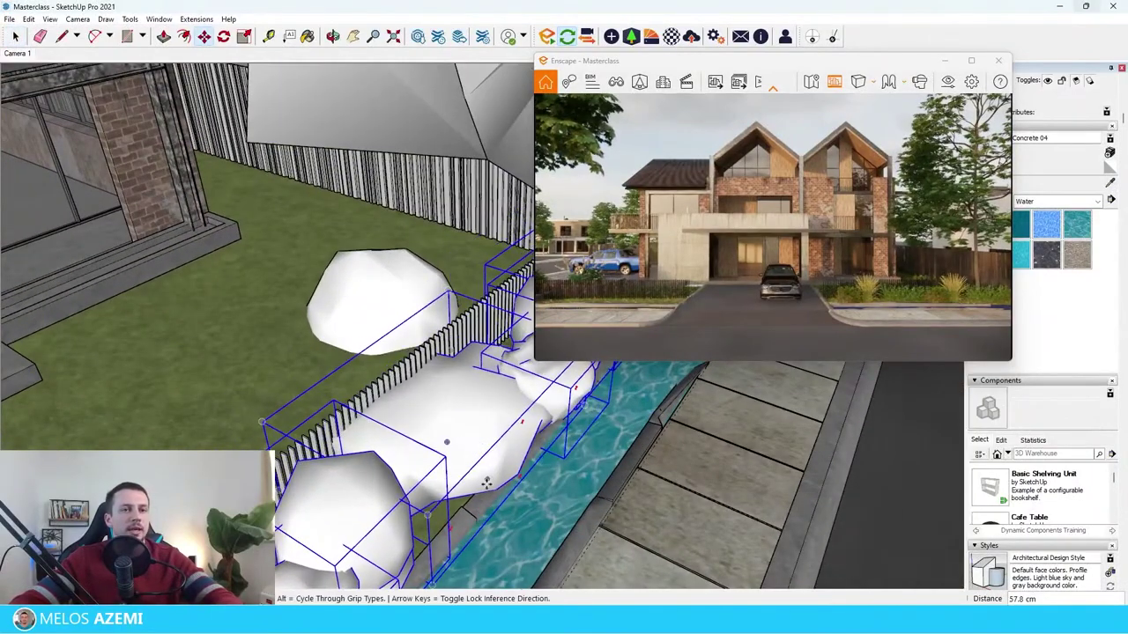
Delete the bush in the planter box nearest the street, on the pickup truck's side of the driveway
{"action": "middle_click_drag", "start_coordinate": [449, 443], "coordinate": [520, 414]}
{"action": "scroll", "coordinate": [511, 441], "scroll_direction": "down", "scroll_amount": 3}
{"action": "mouse_move", "coordinate": [520, 537]}
{"action": "middle_mouse_down"}
{"action": "mouse_move", "coordinate": [539, 463]}
{"action": "mouse_move", "coordinate": [504, 529]}
{"action": "middle_mouse_up"}
{"action": "scroll", "coordinate": [504, 456], "scroll_direction": "down", "scroll_amount": 4}
{"action": "middle_click_drag", "start_coordinate": [504, 456], "coordinate": [388, 476]}
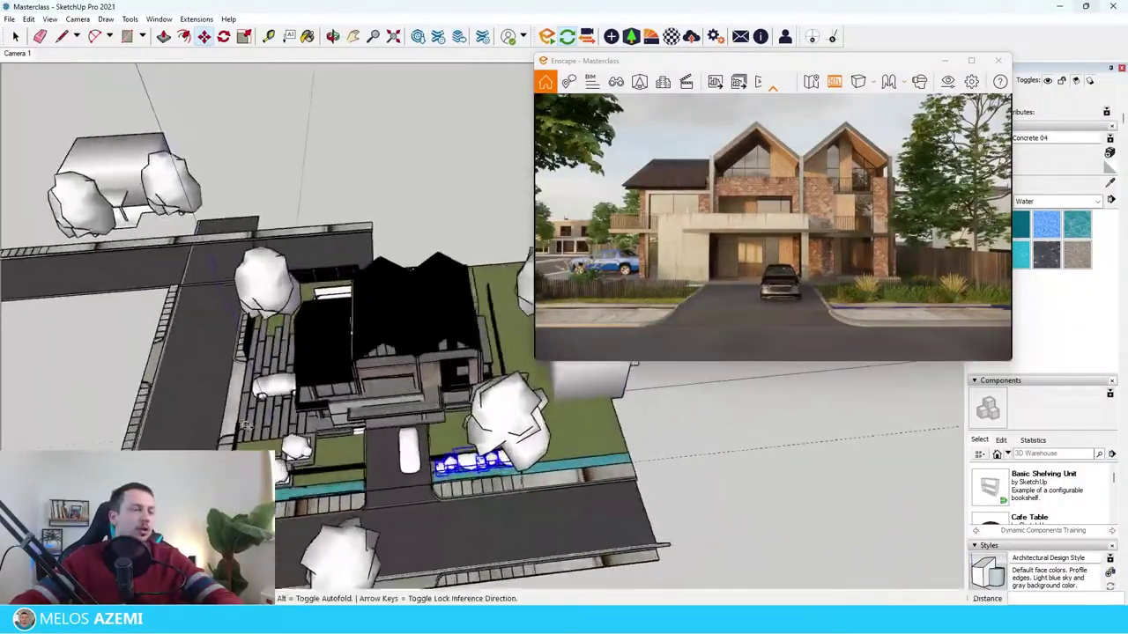
{"action": "scroll", "coordinate": [309, 326], "scroll_direction": "up", "scroll_amount": 4}
{"action": "key", "text": "space"}
{"action": "left_click", "coordinate": [345, 529]}
{"action": "key", "text": "Delete"}
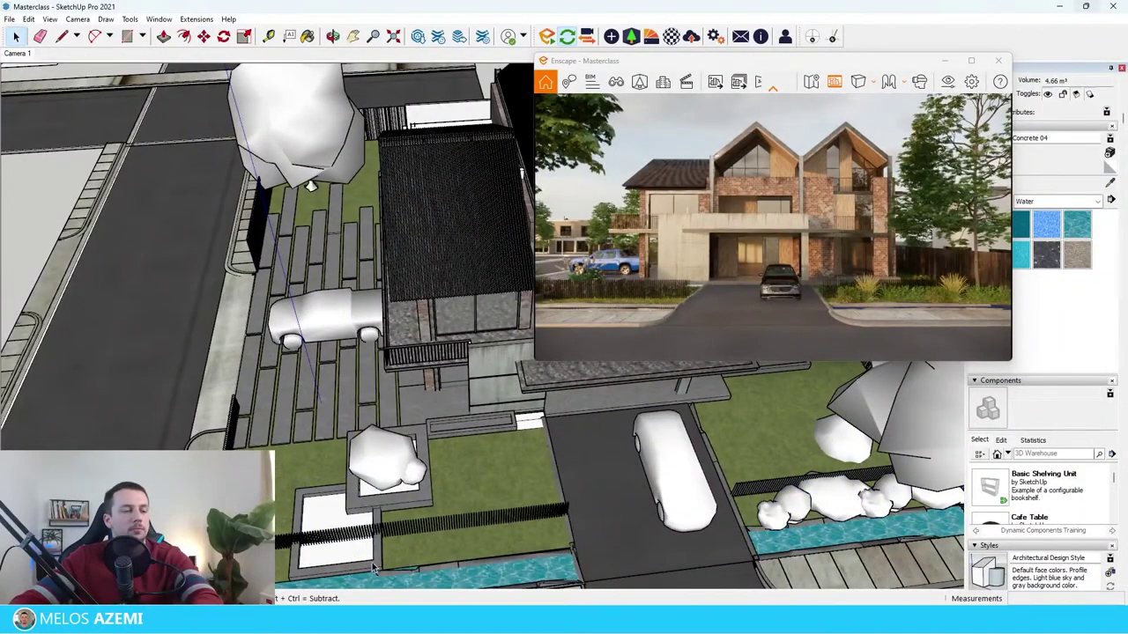
Open the planter group for editing and select the inside of the emptied planter box crossed by the fence
{"action": "left_click", "coordinate": [382, 561]}
{"action": "double_click", "coordinate": [383, 563]}
{"action": "left_click", "coordinate": [361, 553]}
{"action": "scroll", "coordinate": [359, 553], "scroll_direction": "up", "scroll_amount": 4}
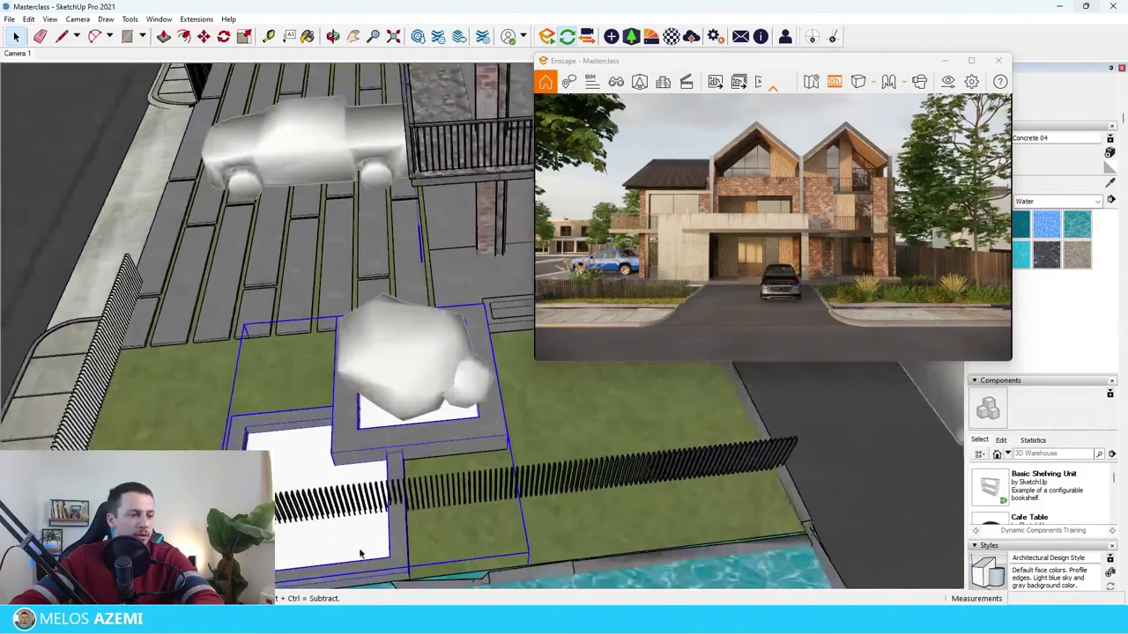
{"action": "double_click", "coordinate": [361, 553]}
{"action": "left_click", "coordinate": [337, 555]}
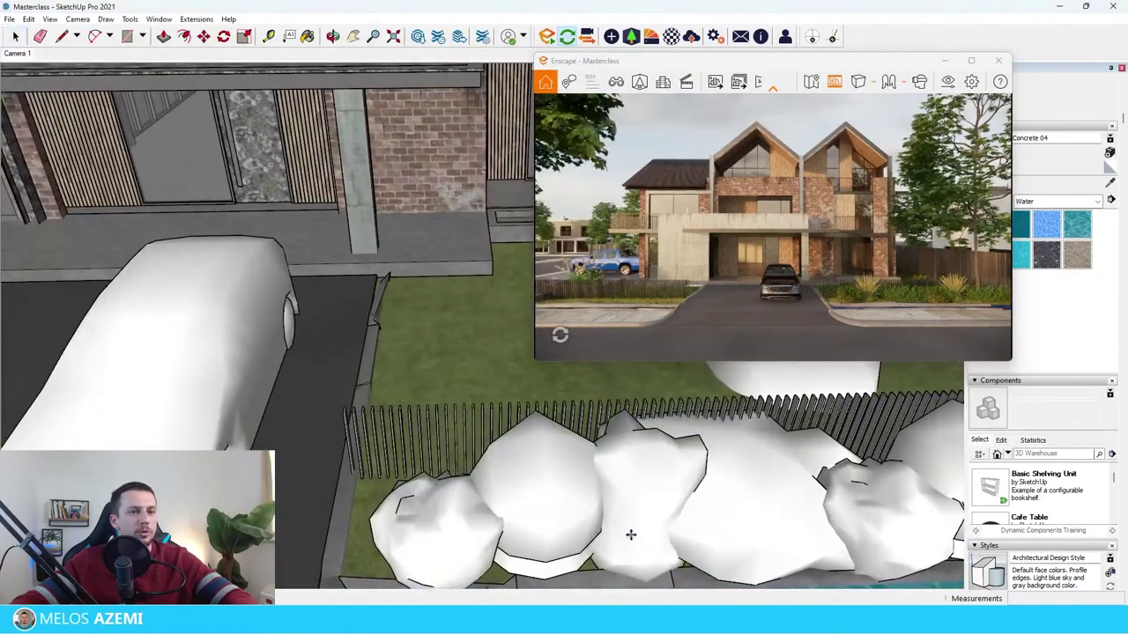
Delete the wide bush between the two shrub clusters in front of the fence
{"action": "middle_click_drag", "start_coordinate": [631, 535], "coordinate": [528, 461]}
{"action": "scroll", "coordinate": [529, 467], "scroll_direction": "down", "scroll_amount": 3}
{"action": "left_click", "coordinate": [489, 481]}
{"action": "key", "text": "Delete"}
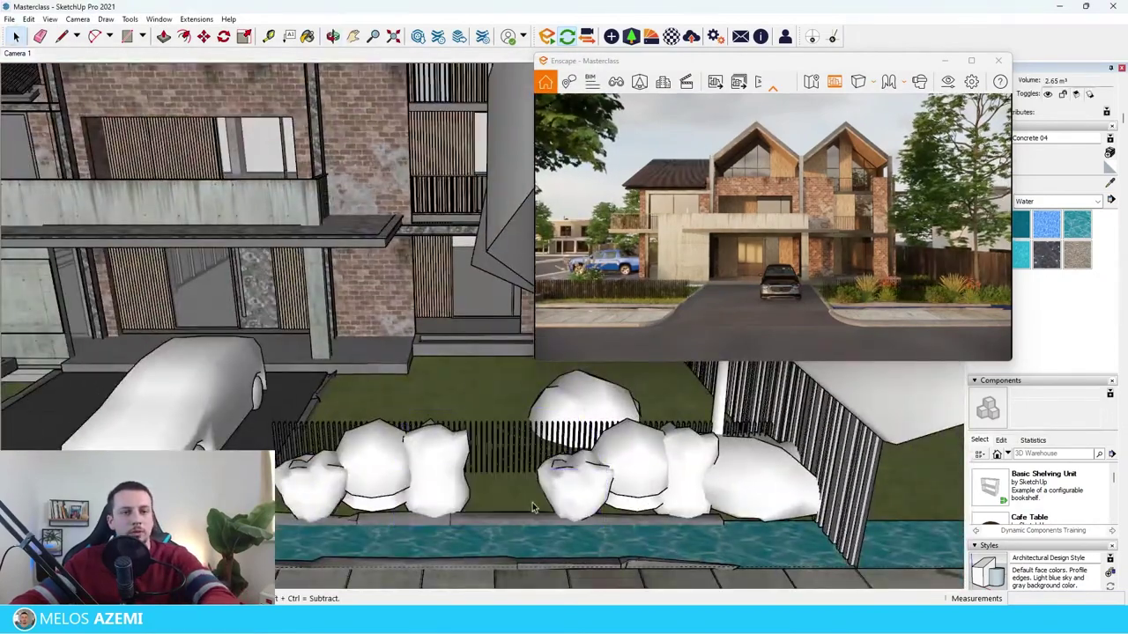
Select the shrub cluster farther from the driveway and move it along the fence to close the gap with the first cluster
{"action": "left_click", "coordinate": [572, 483]}
{"action": "left_click", "coordinate": [639, 462], "text": "ctrl"}
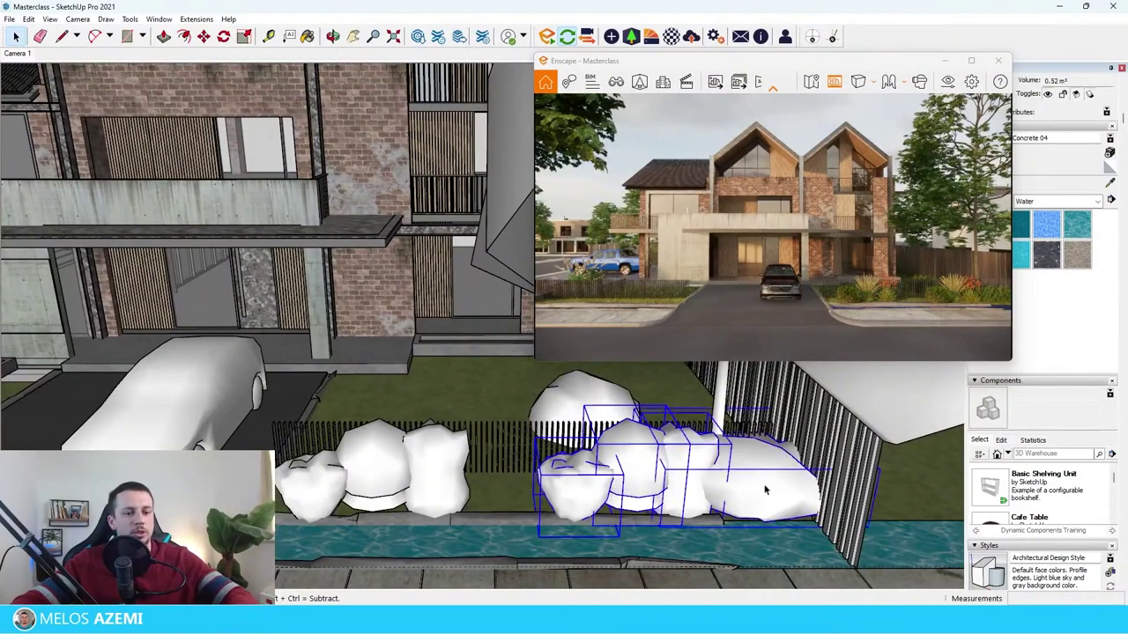
{"action": "key", "text": "m"}
{"action": "left_click", "coordinate": [727, 476]}
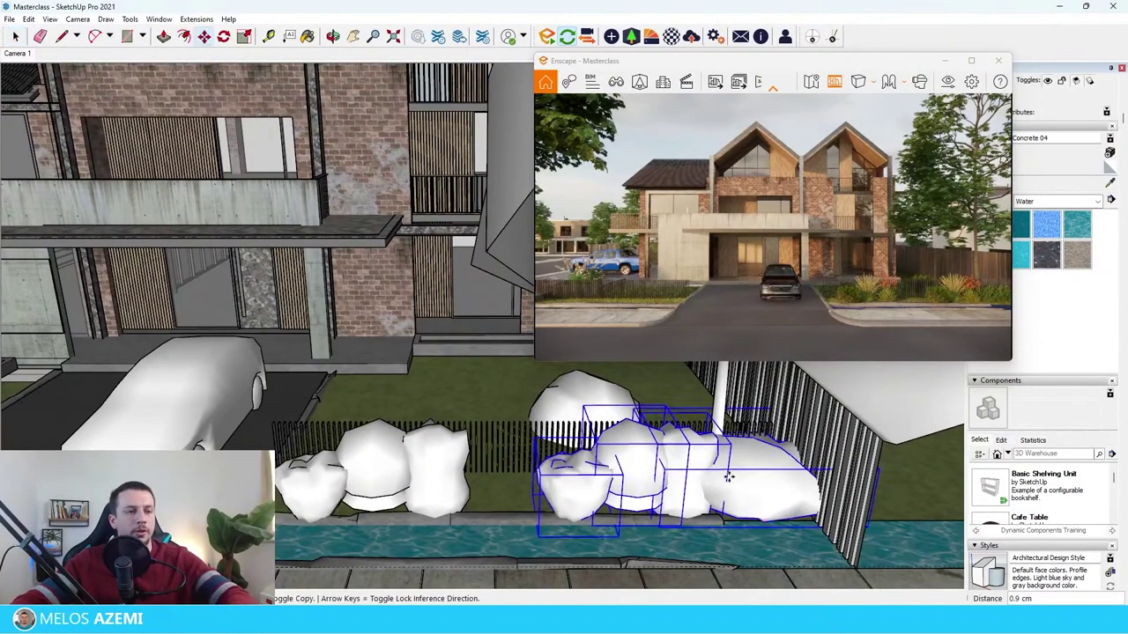
{"action": "left_click", "coordinate": [640, 477]}
{"action": "key", "text": "space"}
Select the whole row of shrubs and copy it across the driveway to the front of the opposite fence segment
{"action": "scroll", "coordinate": [640, 477], "scroll_direction": "down", "scroll_amount": 5}
{"action": "mouse_move", "coordinate": [640, 477]}
{"action": "middle_mouse_down"}
{"action": "mouse_move", "coordinate": [731, 529]}
{"action": "mouse_move", "coordinate": [713, 542]}
{"action": "mouse_move", "coordinate": [719, 483]}
{"action": "middle_mouse_up"}
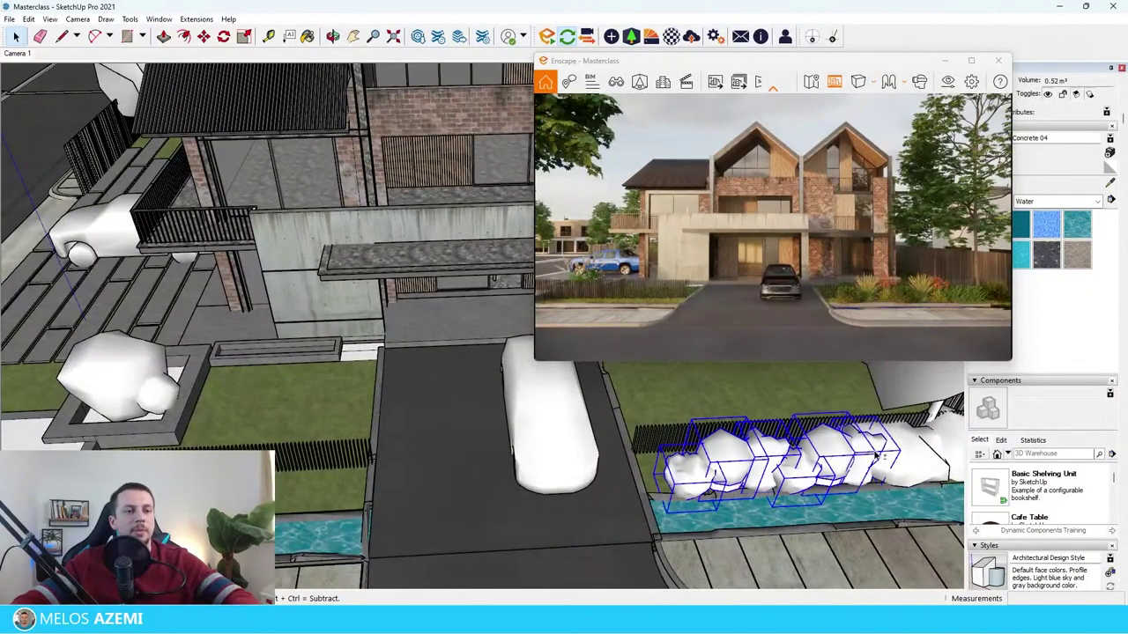
{"action": "middle_click_drag", "start_coordinate": [944, 450], "coordinate": [754, 451]}
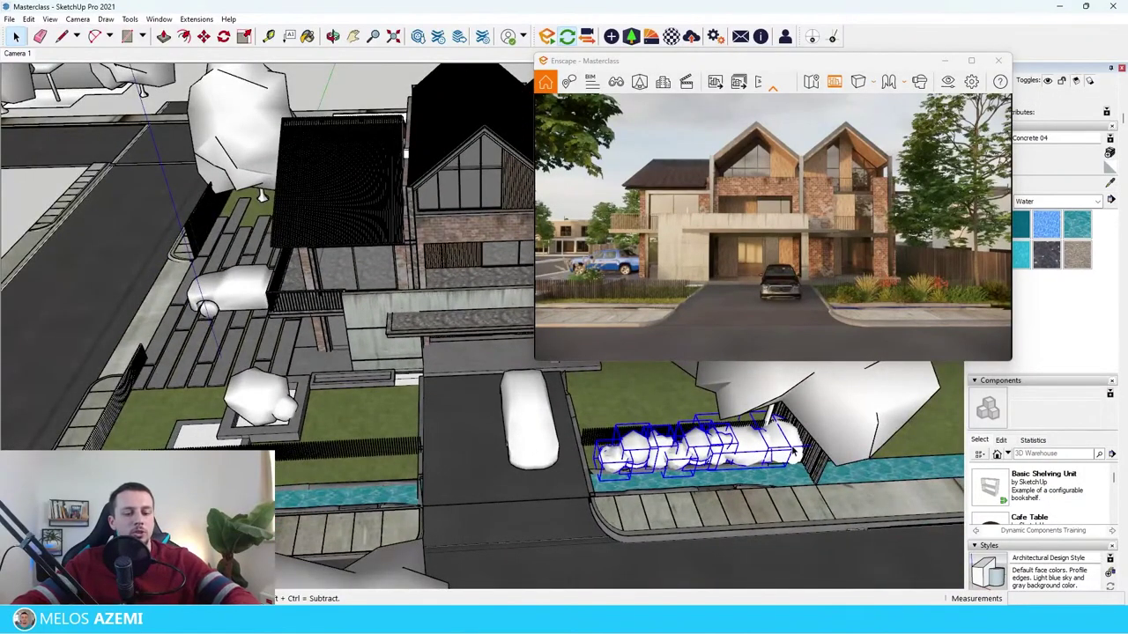
{"action": "key", "text": "m"}
{"action": "left_click", "coordinate": [793, 451]}
{"action": "key", "text": "ctrl"}
{"action": "left_click", "coordinate": [405, 445]}
{"action": "key", "text": "space"}
Choose the round-crowned favorite tree from the vegetation assets, place it on the lawn behind the shrub-lined fence, and shift it about 31.6 cm
{"action": "scroll", "coordinate": [696, 388], "scroll_direction": "up", "scroll_amount": 3}
{"action": "middle_click_drag", "start_coordinate": [577, 520], "coordinate": [564, 536]}
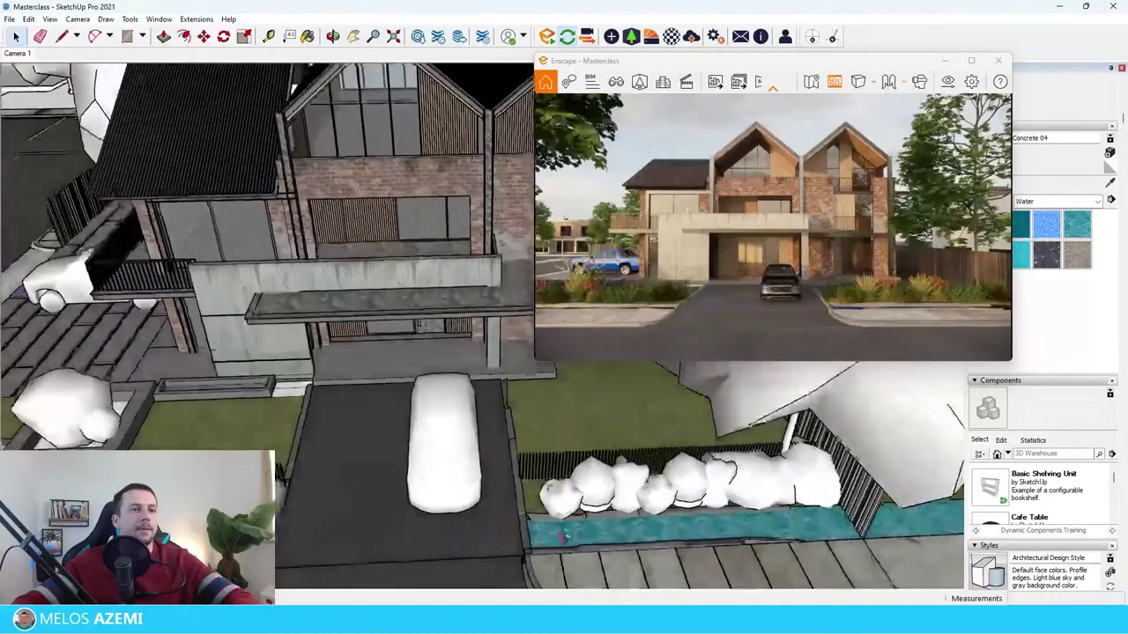
{"action": "scroll", "coordinate": [564, 536], "scroll_direction": "down", "scroll_amount": 4}
{"action": "scroll", "coordinate": [564, 536], "scroll_direction": "up", "scroll_amount": 3}
{"action": "left_click", "coordinate": [632, 38]}
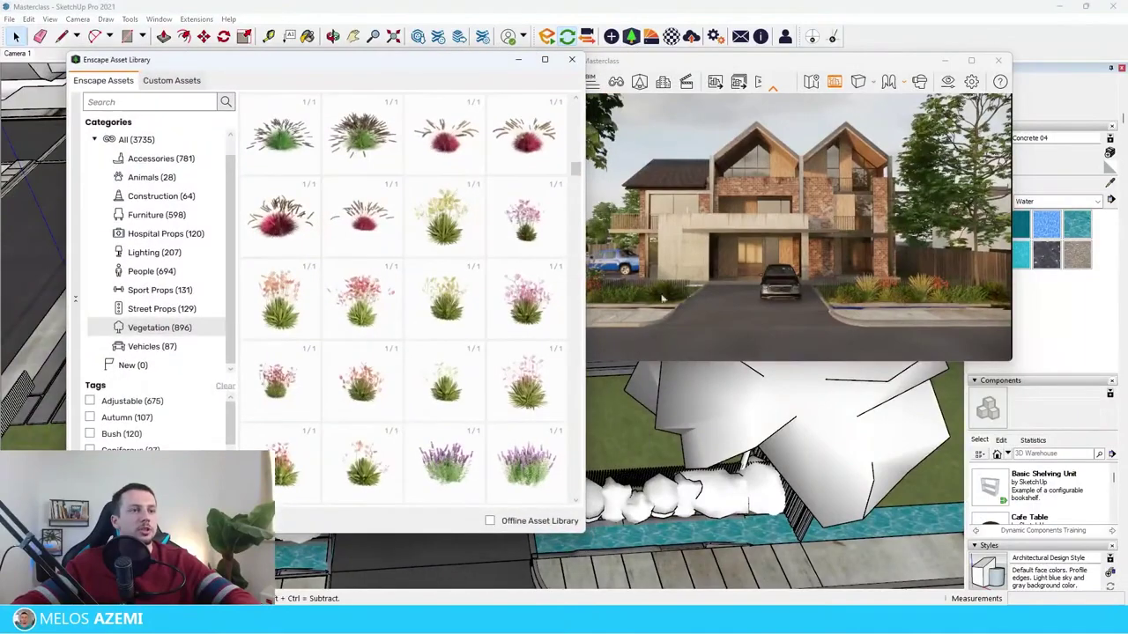
{"action": "scroll", "coordinate": [370, 441], "scroll_direction": "down", "scroll_amount": 10}
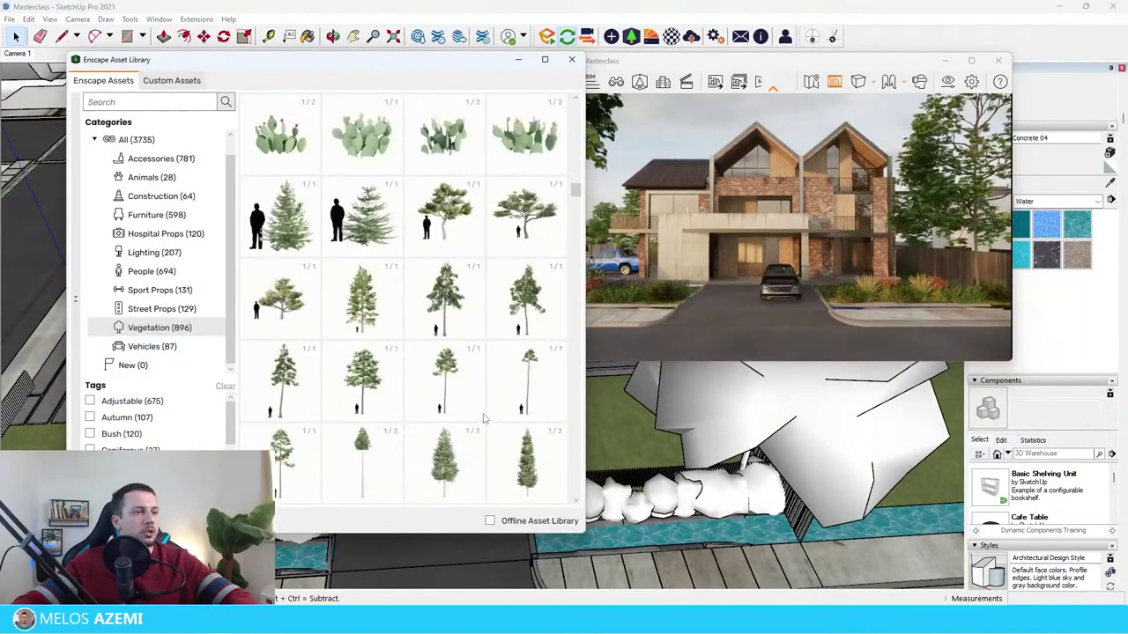
{"action": "scroll", "coordinate": [388, 379], "scroll_direction": "down", "scroll_amount": 3}
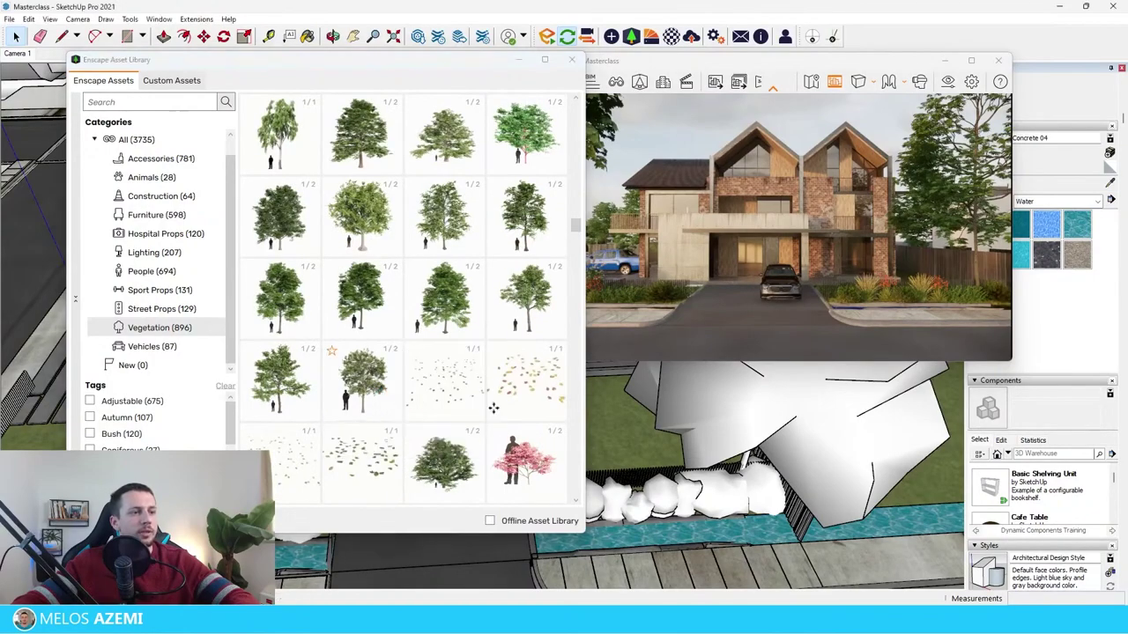
{"action": "left_click", "coordinate": [370, 441]}
{"action": "scroll", "coordinate": [614, 445], "scroll_direction": "up", "scroll_amount": 6}
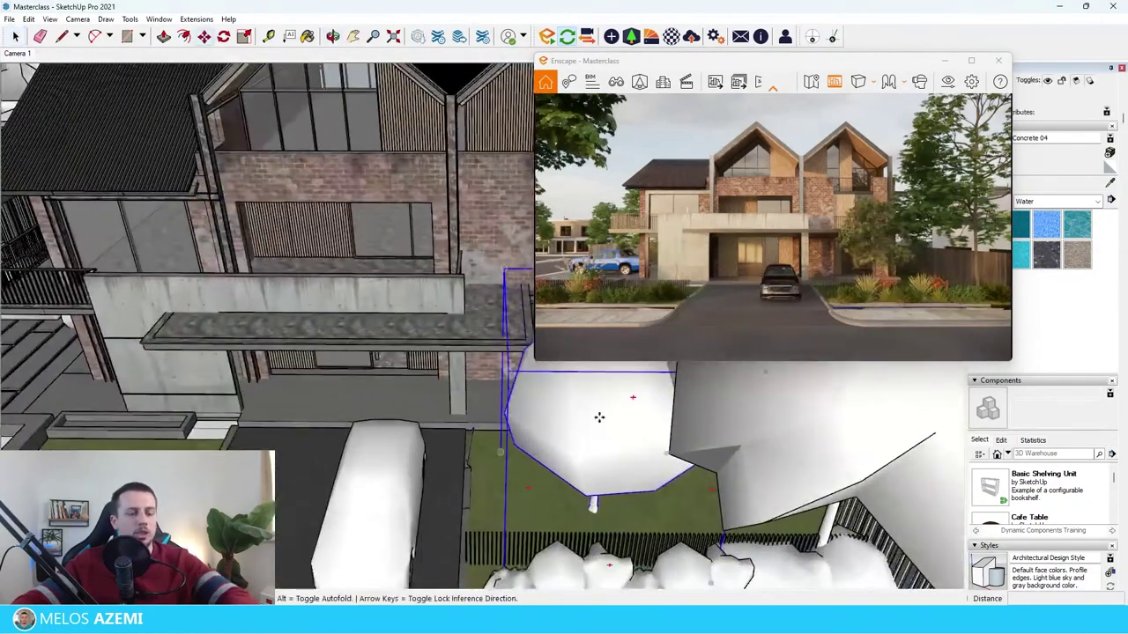
{"action": "left_click_drag", "start_coordinate": [555, 442], "coordinate": [572, 444]}
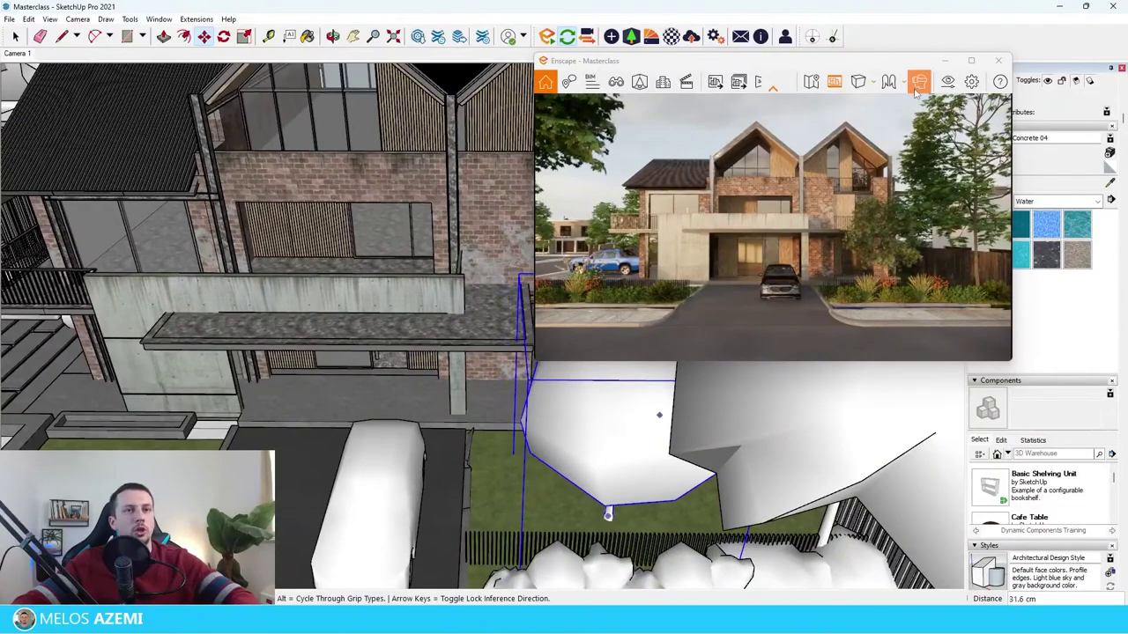
Choose a small round-crowned deciduous tree from the vegetation assets and place it on the lawn across the driveway
{"action": "scroll", "coordinate": [474, 495], "scroll_direction": "down", "scroll_amount": 4}
{"action": "left_click", "coordinate": [468, 491]}
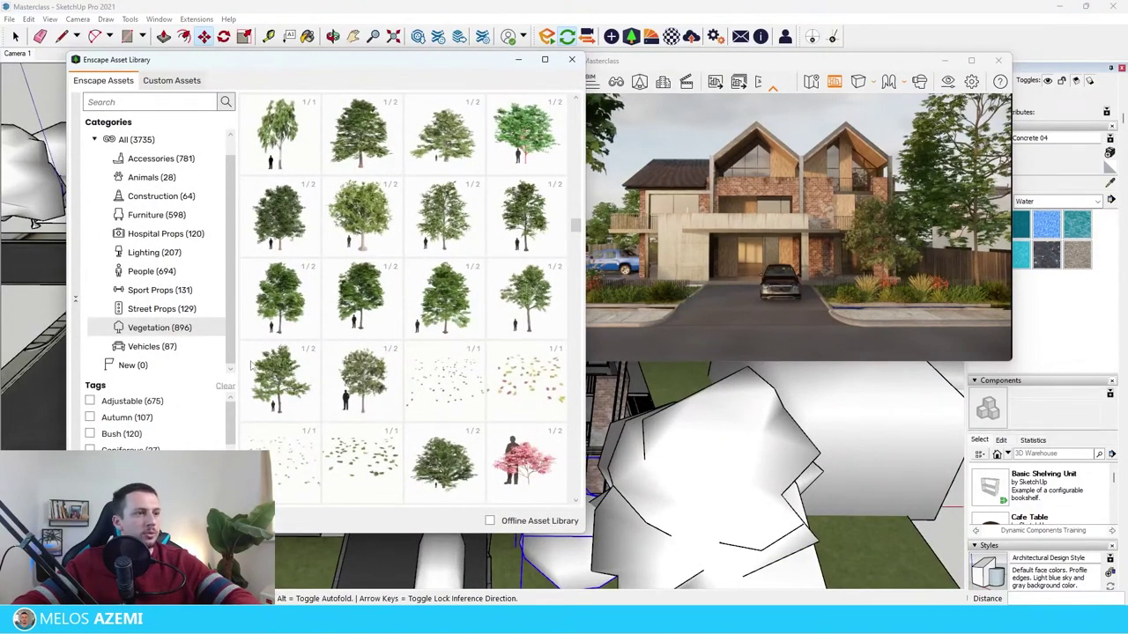
{"action": "scroll", "coordinate": [454, 328], "scroll_direction": "down", "scroll_amount": 3}
{"action": "scroll", "coordinate": [459, 437], "scroll_direction": "down", "scroll_amount": 2}
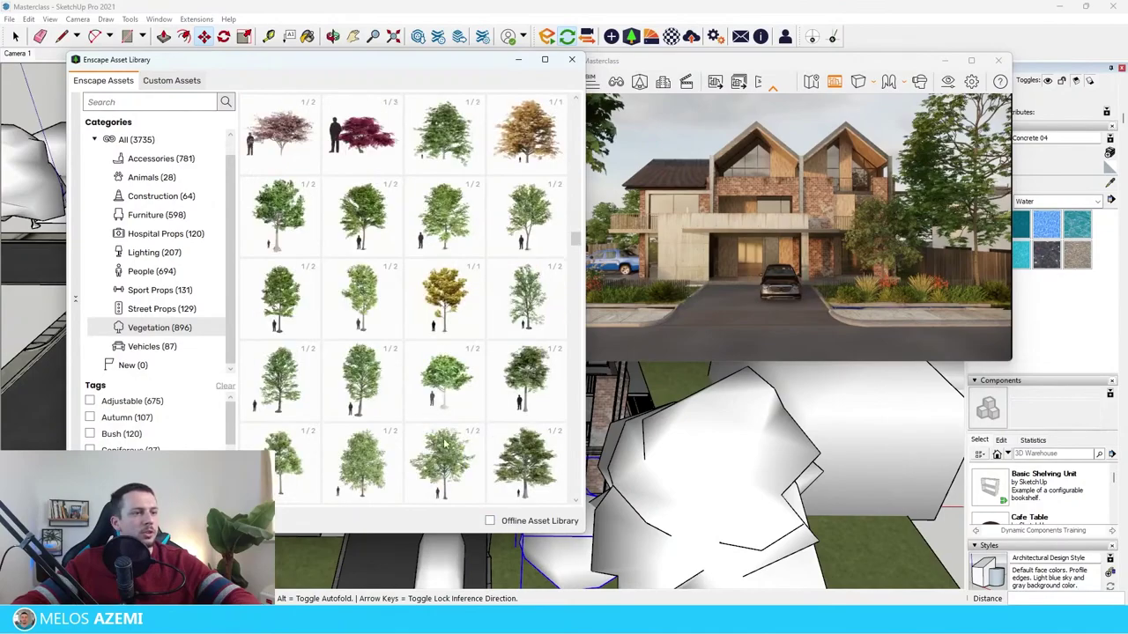
{"action": "scroll", "coordinate": [443, 399], "scroll_direction": "down", "scroll_amount": 2}
{"action": "scroll", "coordinate": [449, 226], "scroll_direction": "up", "scroll_amount": 1}
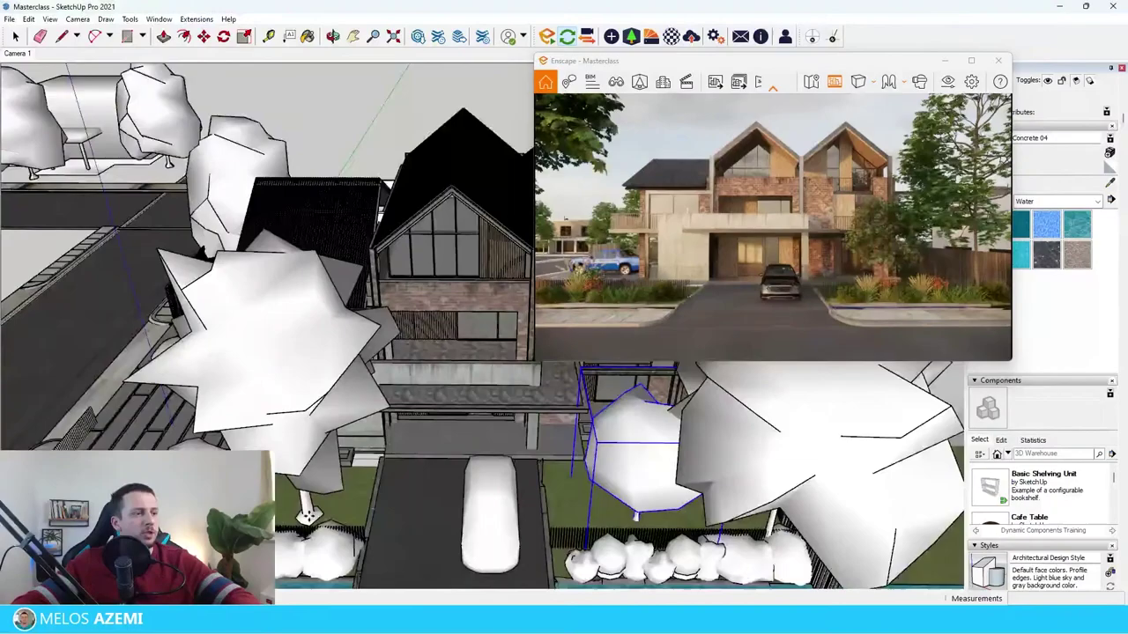
{"action": "left_click", "coordinate": [631, 36]}
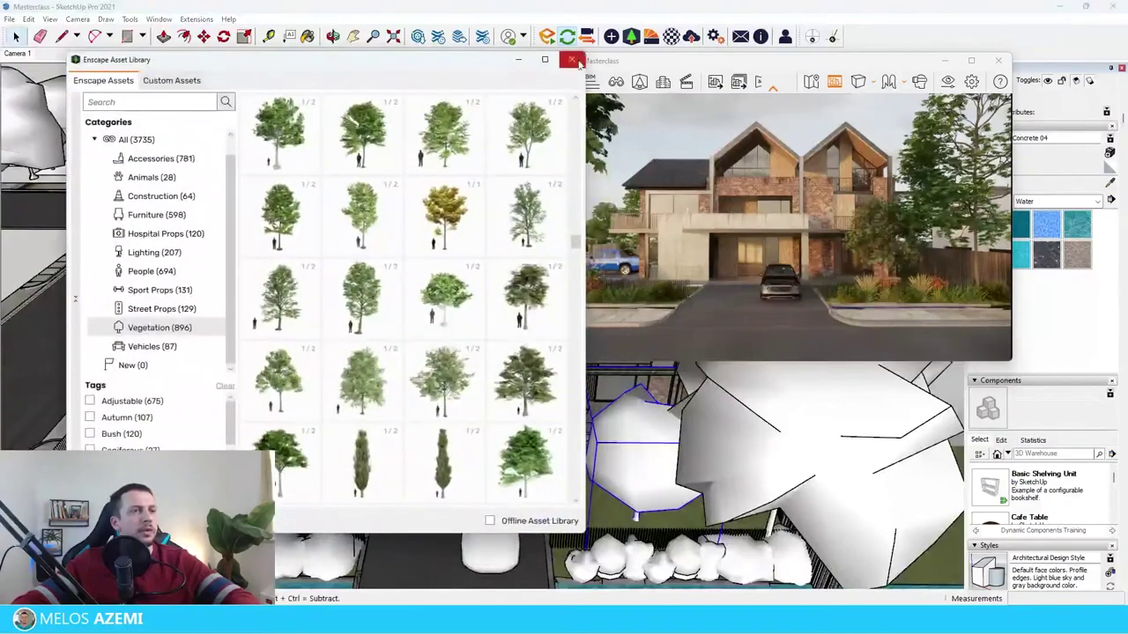
{"action": "scroll", "coordinate": [471, 438], "scroll_direction": "down", "scroll_amount": 3}
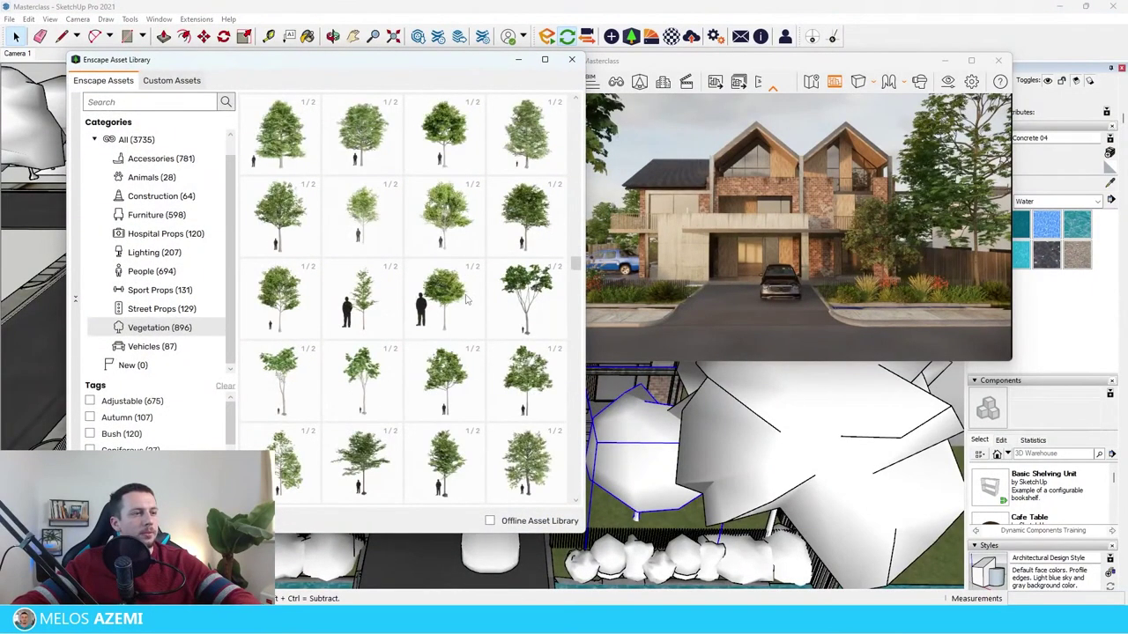
{"action": "mouse_move", "coordinate": [450, 372]}
{"action": "left_click", "coordinate": [442, 305]}
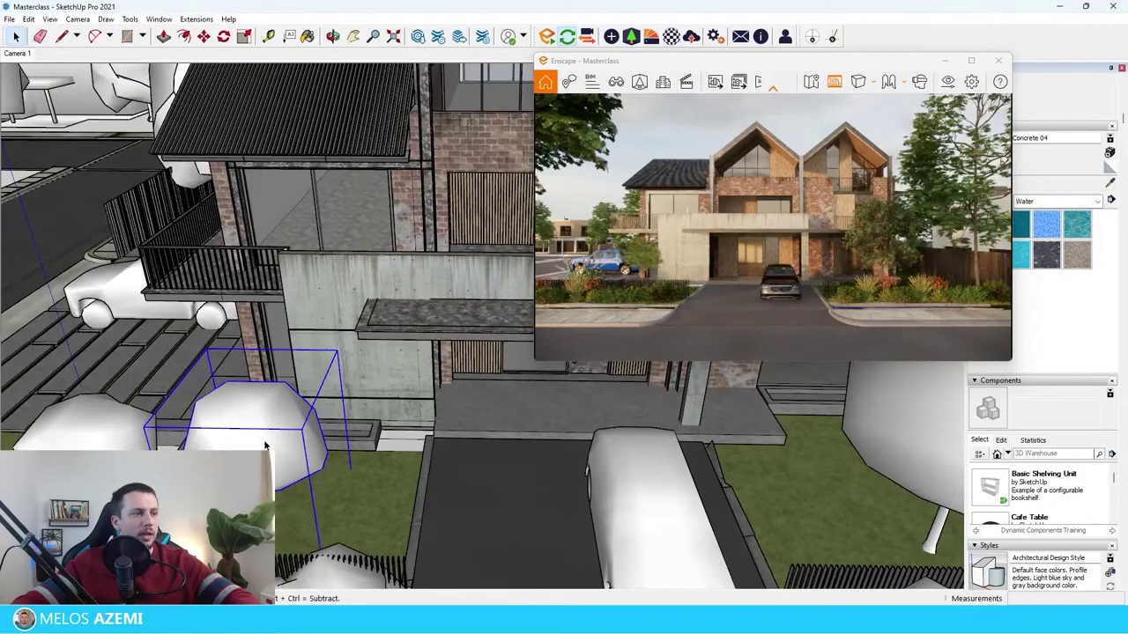
Scale up the newly placed tree and shift it slightly toward the driveway on the lawn behind the fence
{"action": "scroll", "coordinate": [264, 445], "scroll_direction": "down", "scroll_amount": 2}
{"action": "key", "text": "s"}
{"action": "left_click_drag", "start_coordinate": [186, 428], "coordinate": [45, 385]}
{"action": "mouse_move", "coordinate": [223, 393]}
{"action": "middle_mouse_down"}
{"action": "mouse_move", "coordinate": [221, 352]}
{"action": "mouse_move", "coordinate": [231, 389]}
{"action": "middle_mouse_up"}
{"action": "key", "text": "space"}
{"action": "key", "text": "m"}
{"action": "left_click_drag", "start_coordinate": [220, 426], "coordinate": [270, 429]}
{"action": "key", "text": "space"}
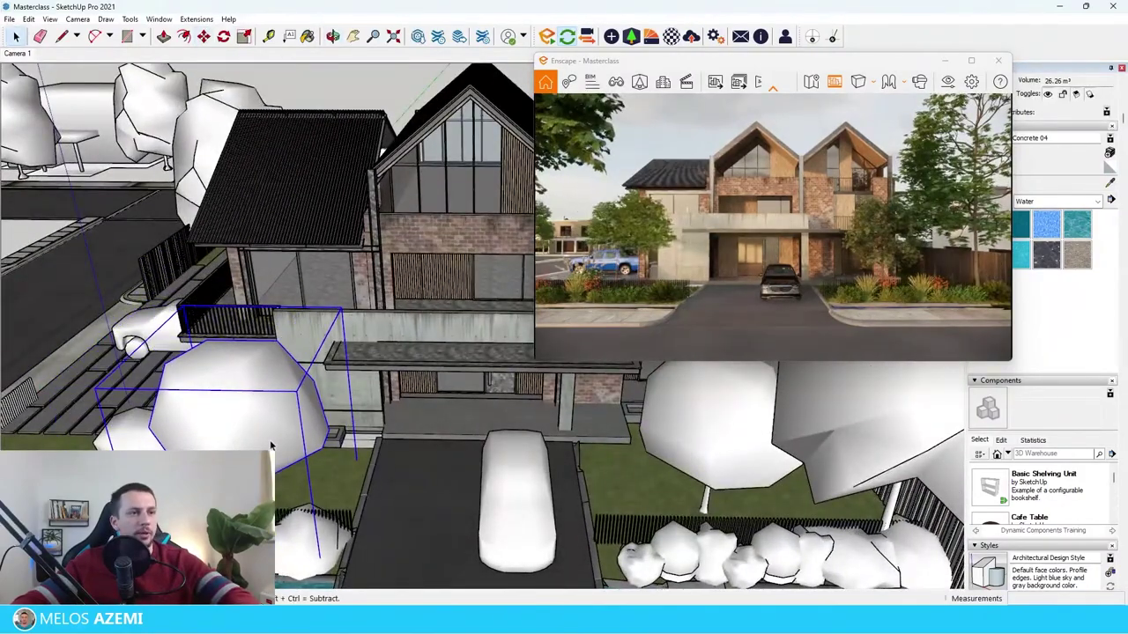
{"action": "left_click", "coordinate": [375, 424]}
{"action": "scroll", "coordinate": [374, 425], "scroll_direction": "down", "scroll_amount": 3}
{"action": "scroll", "coordinate": [537, 422], "scroll_direction": "up", "scroll_amount": 1}
Switch the two lawn trees to their second variations, with autumn foliage for the one near the timber fence, and apply the changes
{"action": "left_click", "coordinate": [971, 60]}
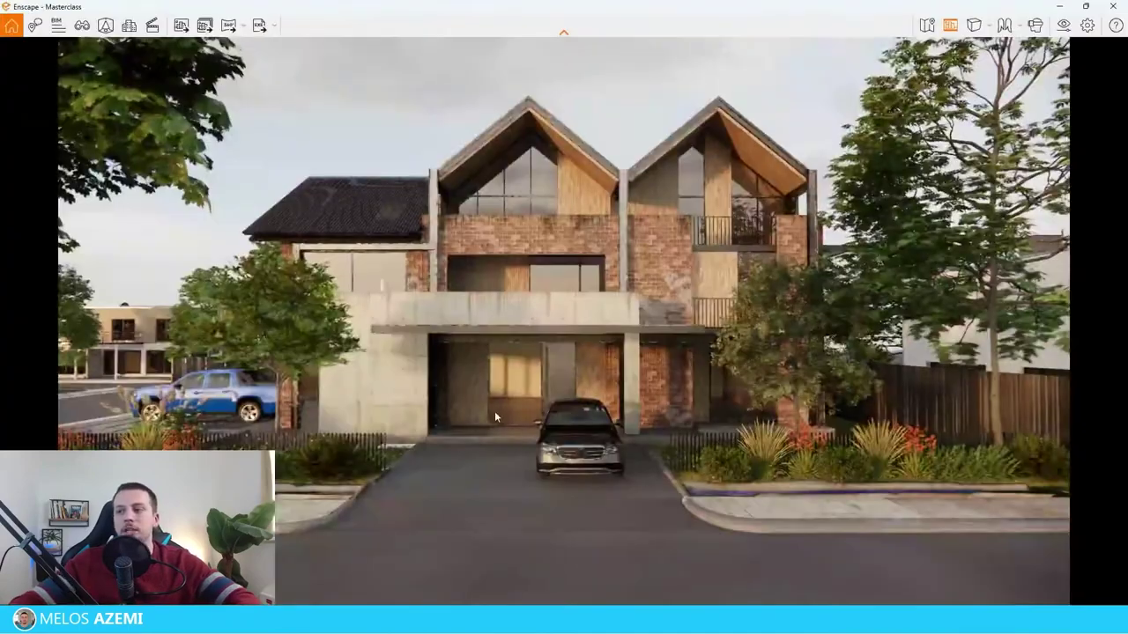
{"action": "left_click", "coordinate": [105, 25]}
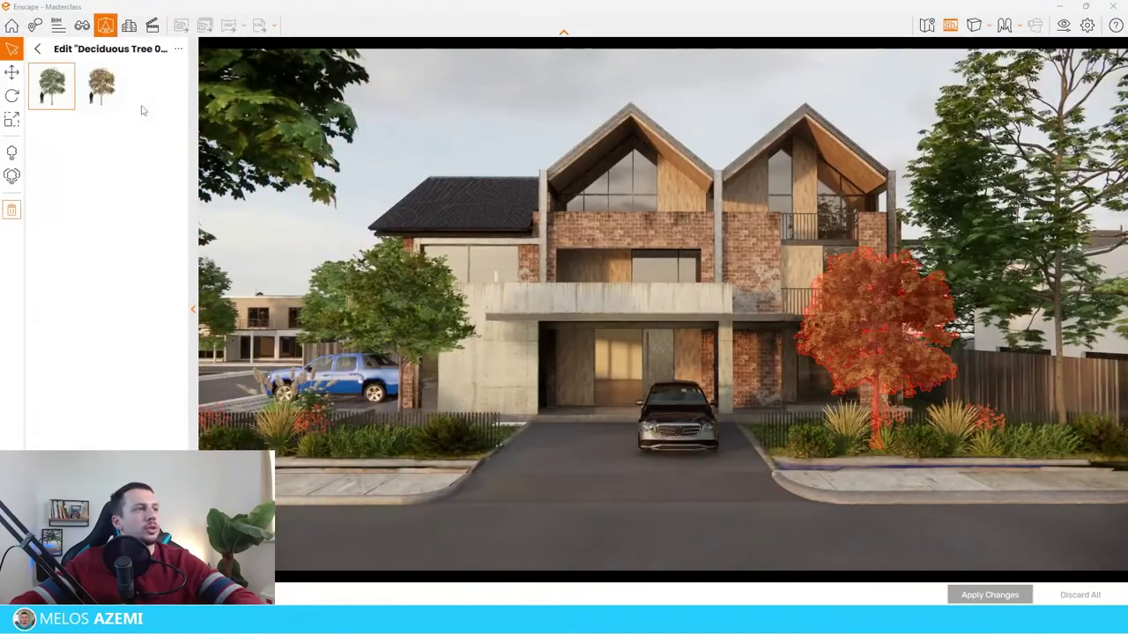
{"action": "left_click", "coordinate": [995, 592]}
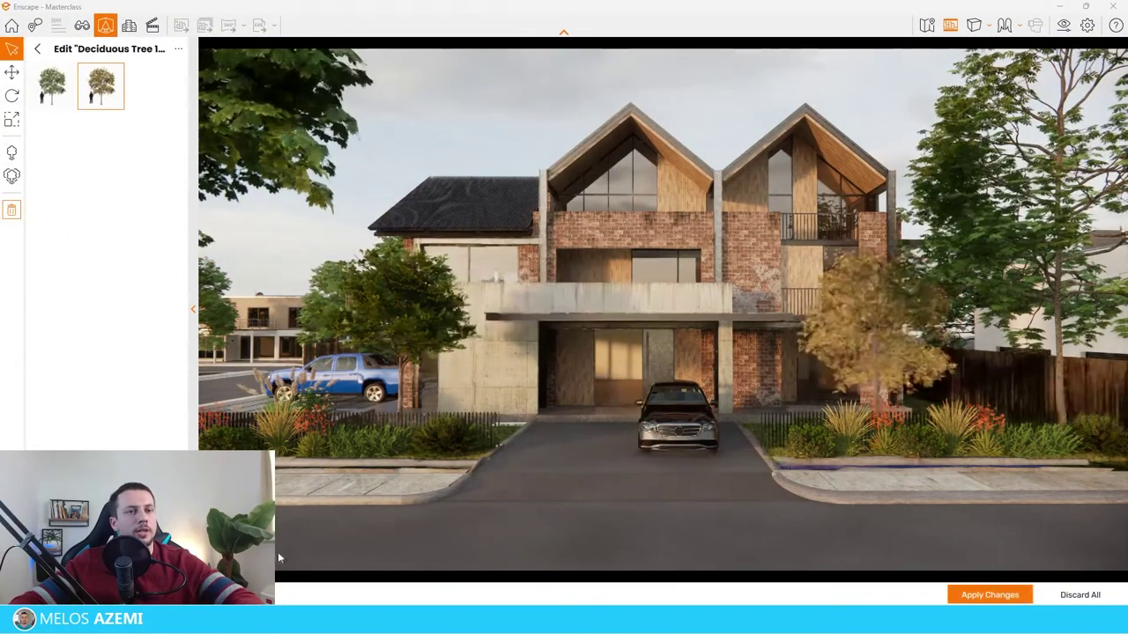
{"action": "left_click", "coordinate": [177, 48]}
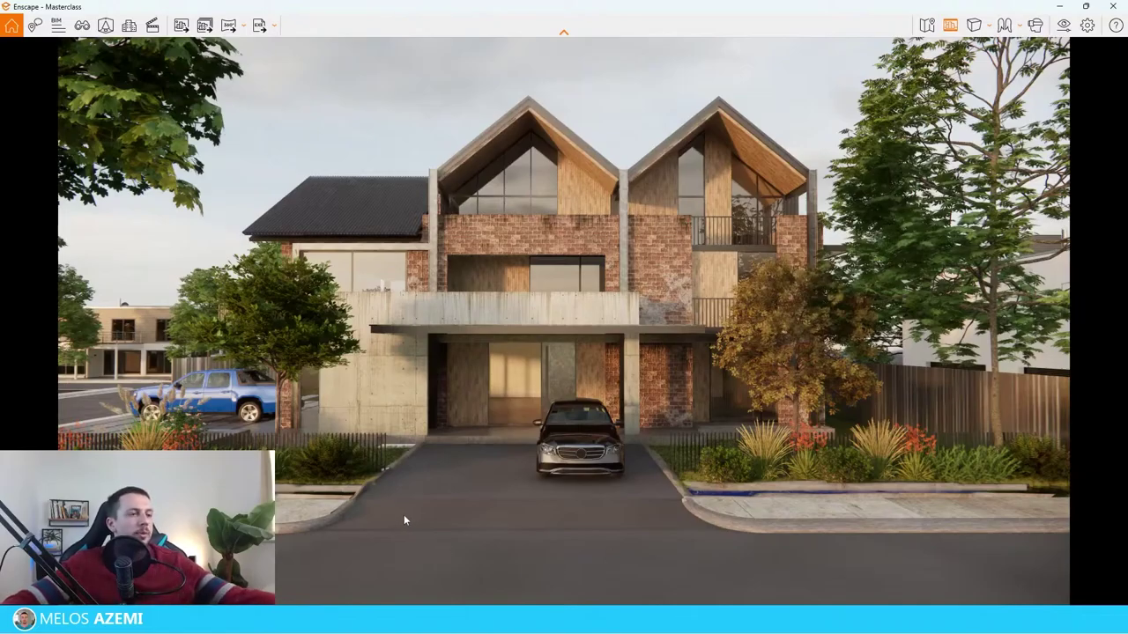
{"action": "left_click", "coordinate": [1085, 6]}
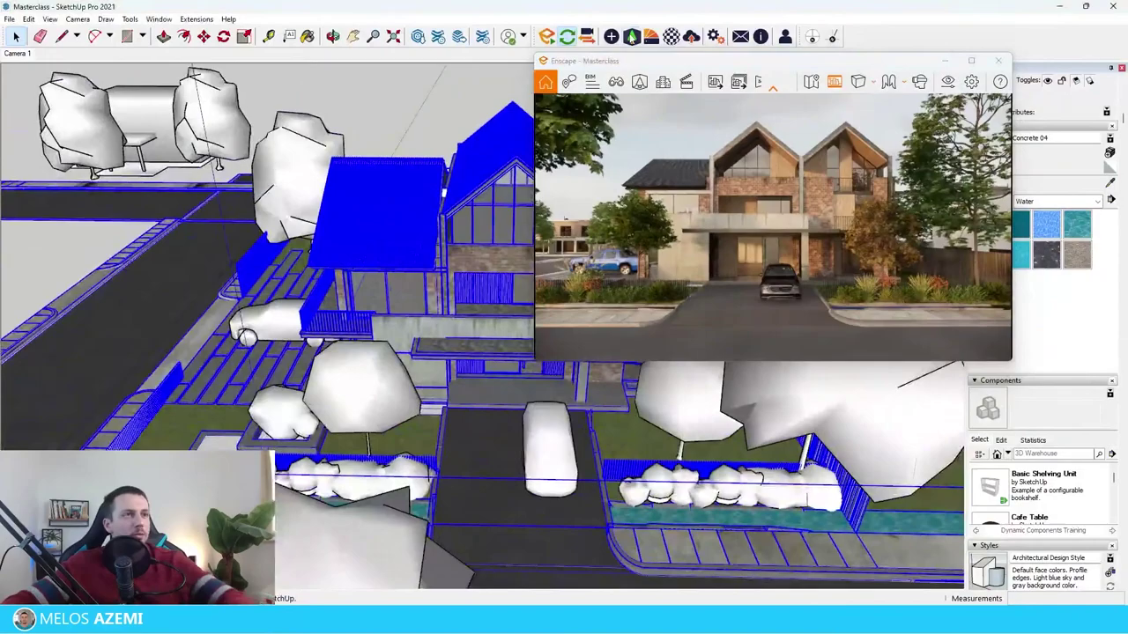
Choose a hanging creeper plant from the vegetation assets and set it over the end of the concrete balcony wall, shifting it about 27.8 cm
{"action": "left_click", "coordinate": [631, 36]}
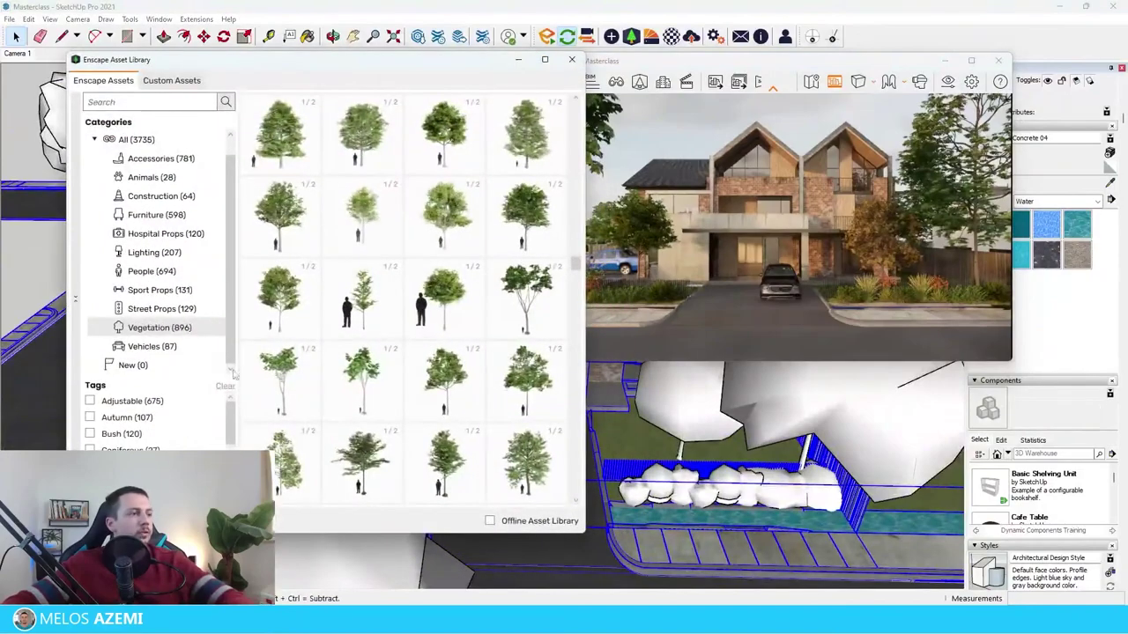
{"action": "scroll", "coordinate": [459, 349], "scroll_direction": "up", "scroll_amount": 3}
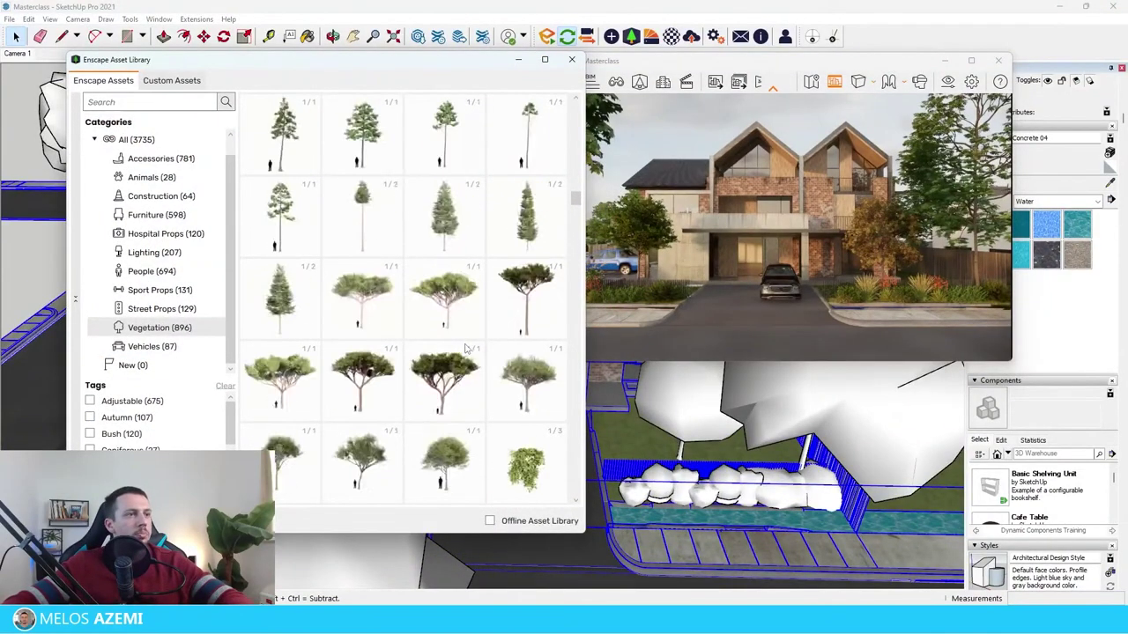
{"action": "scroll", "coordinate": [464, 347], "scroll_direction": "down", "scroll_amount": 2}
{"action": "mouse_move", "coordinate": [449, 380]}
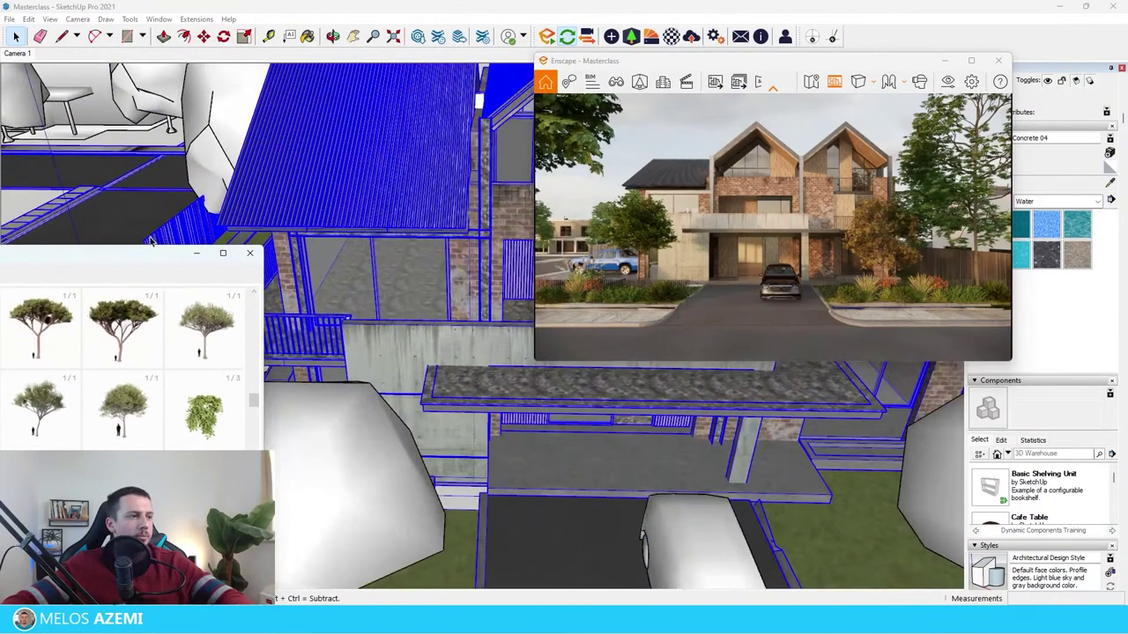
{"action": "left_click", "coordinate": [152, 242]}
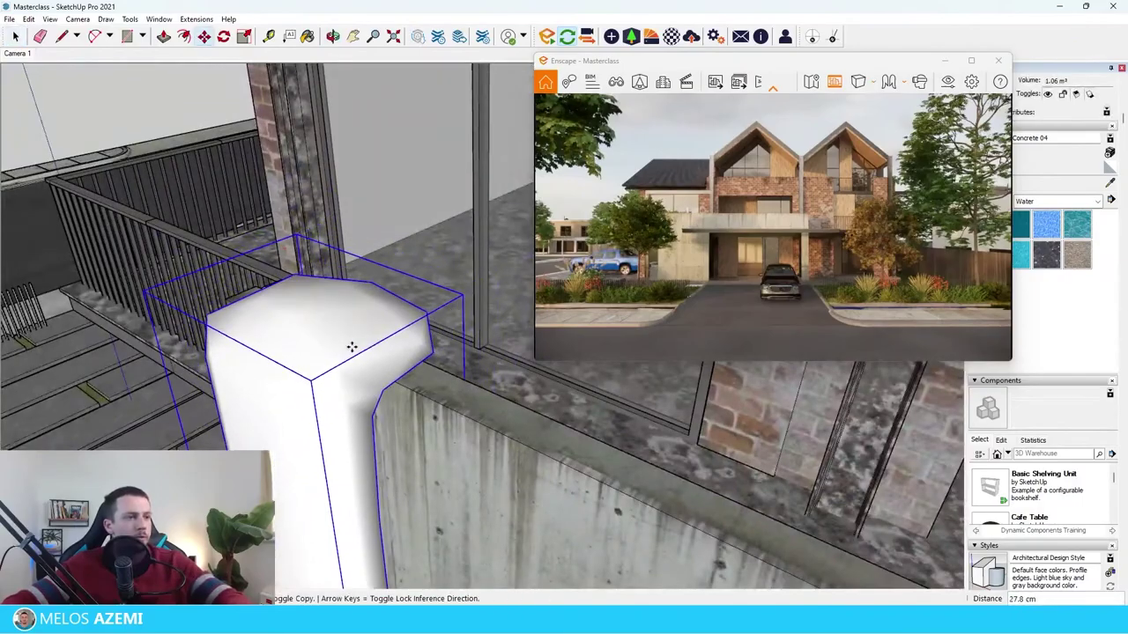
{"action": "scroll", "coordinate": [304, 406], "scroll_direction": "down", "scroll_amount": 8}
{"action": "key", "text": "space"}
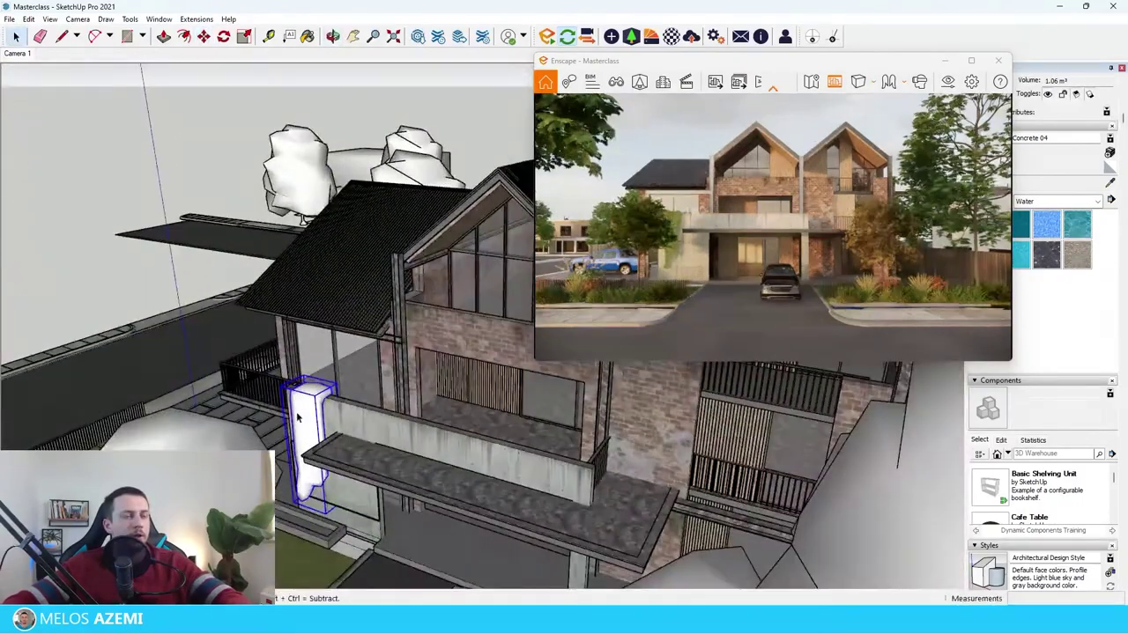
{"action": "scroll", "coordinate": [298, 417], "scroll_direction": "down", "scroll_amount": 5}
{"action": "scroll", "coordinate": [302, 456], "scroll_direction": "up", "scroll_amount": 10}
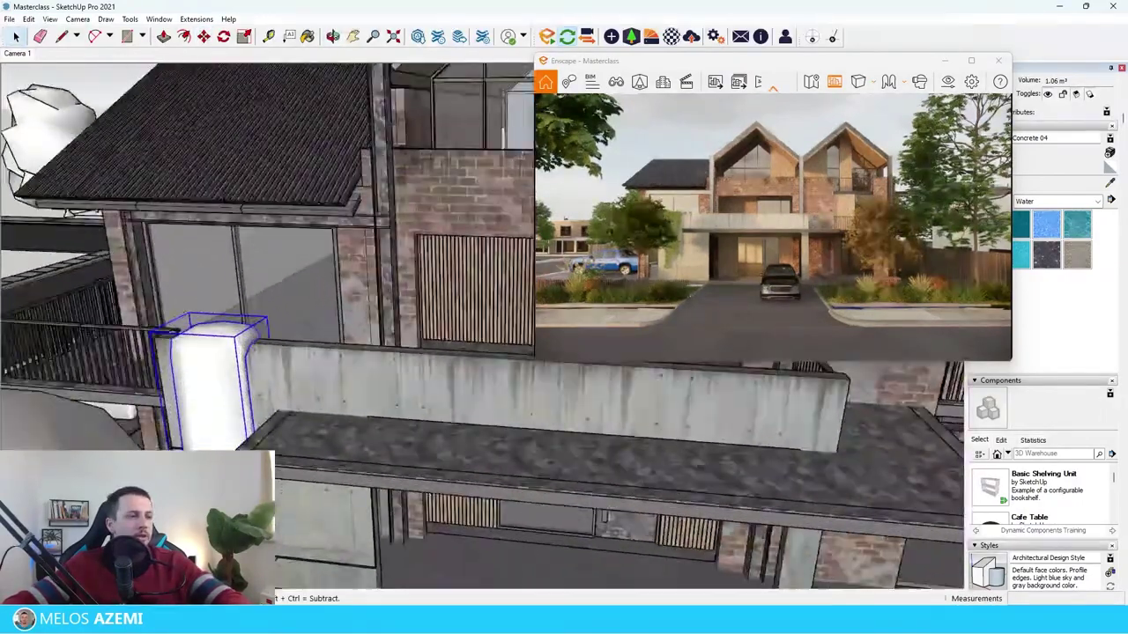
{"action": "scroll", "coordinate": [284, 476], "scroll_direction": "down", "scroll_amount": 6}
Choose Creeper Plant 029: Ivy and place it at the base of the concrete wall beside the driveway, shifting it about 97.7 cm
{"action": "left_click", "coordinate": [651, 36]}
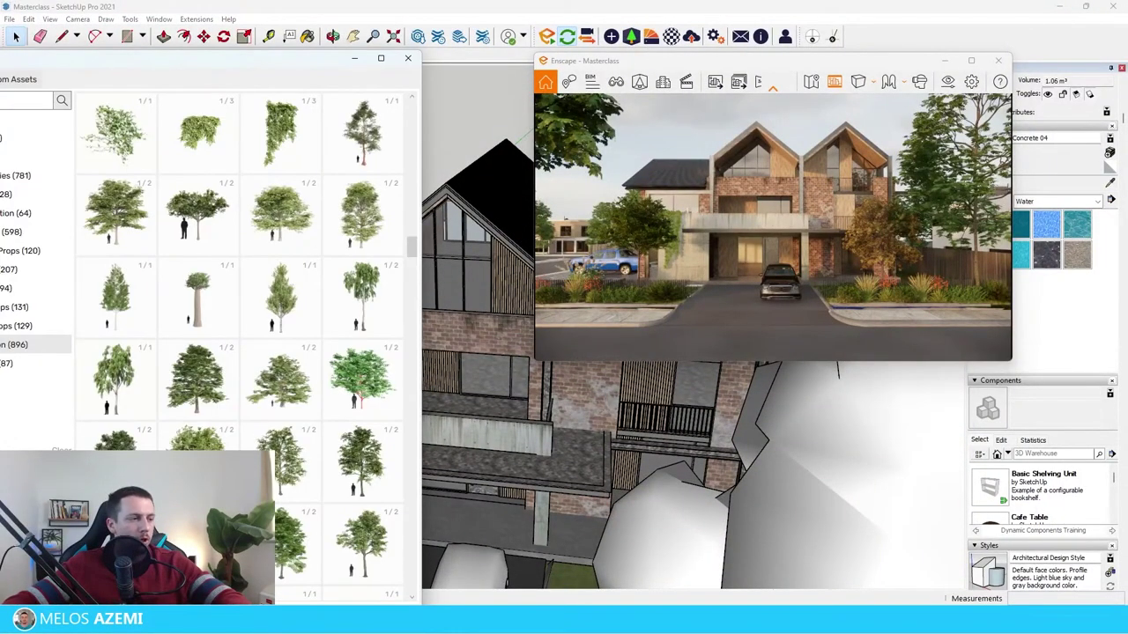
{"action": "scroll", "coordinate": [269, 282], "scroll_direction": "up", "scroll_amount": 3}
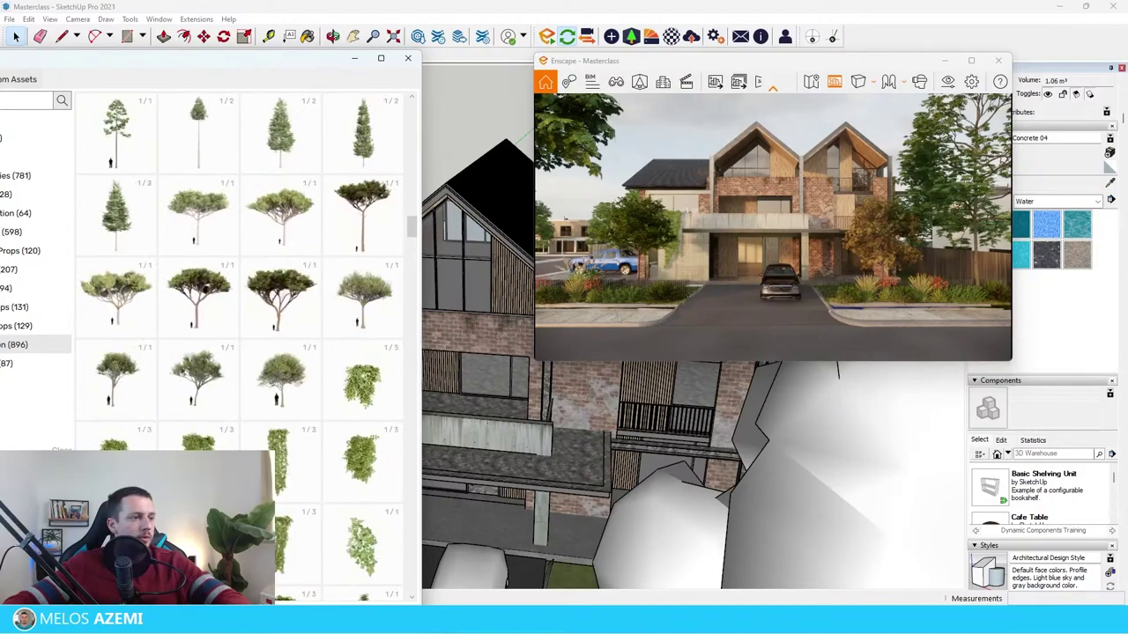
{"action": "scroll", "coordinate": [238, 343], "scroll_direction": "down", "scroll_amount": 3}
{"action": "mouse_move", "coordinate": [107, 385]}
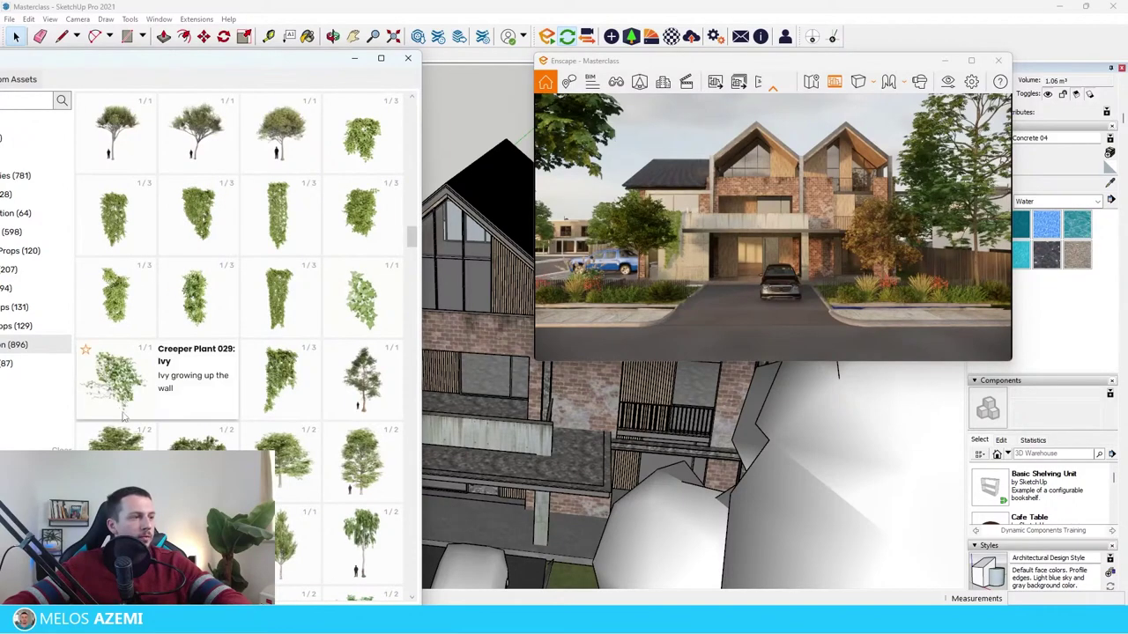
{"action": "left_click", "coordinate": [124, 410]}
{"action": "scroll", "coordinate": [302, 496], "scroll_direction": "up", "scroll_amount": 8}
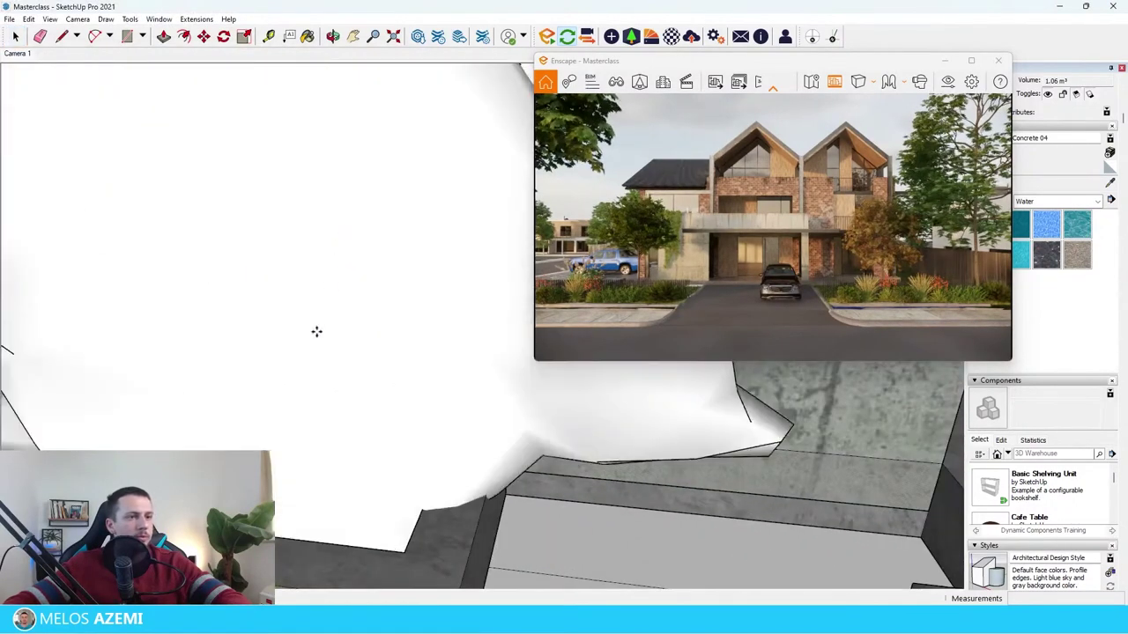
{"action": "scroll", "coordinate": [317, 332], "scroll_direction": "down", "scroll_amount": 3}
{"action": "middle_click_drag", "start_coordinate": [293, 376], "coordinate": [304, 397]}
{"action": "left_click", "coordinate": [445, 356]}
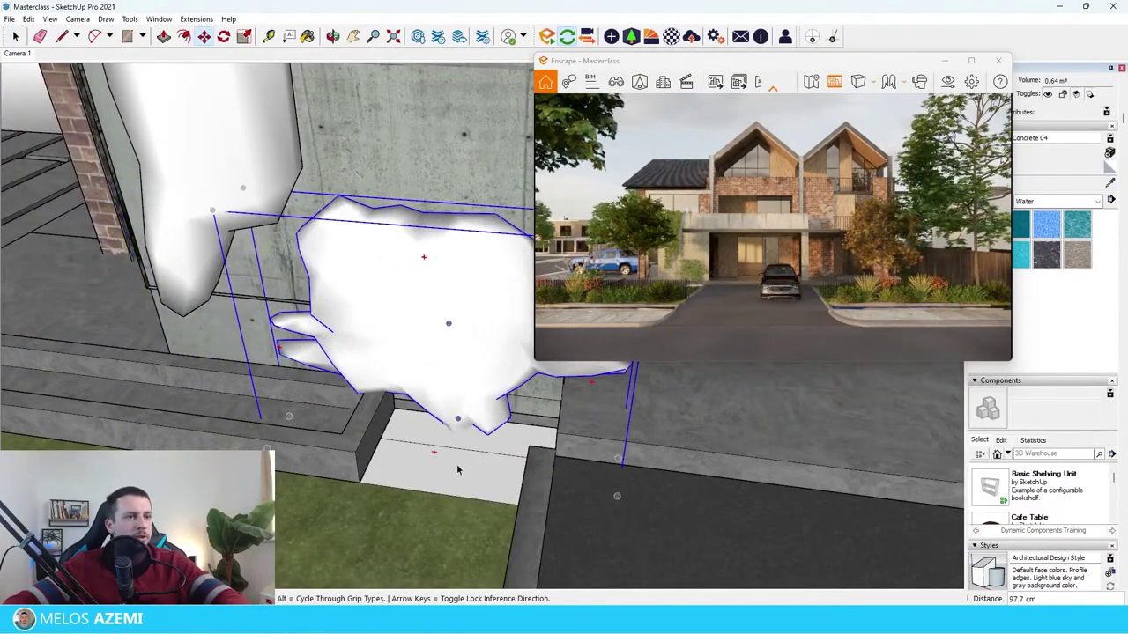
Sample the Grass 04 material from the lawn and paint the white strip between the planter and the driveway curb with it
{"action": "key", "text": "b"}
{"action": "left_click", "coordinate": [460, 538], "text": "alt"}
{"action": "key", "text": "space"}
{"action": "double_click", "coordinate": [471, 473]}
{"action": "left_click", "coordinate": [487, 497]}
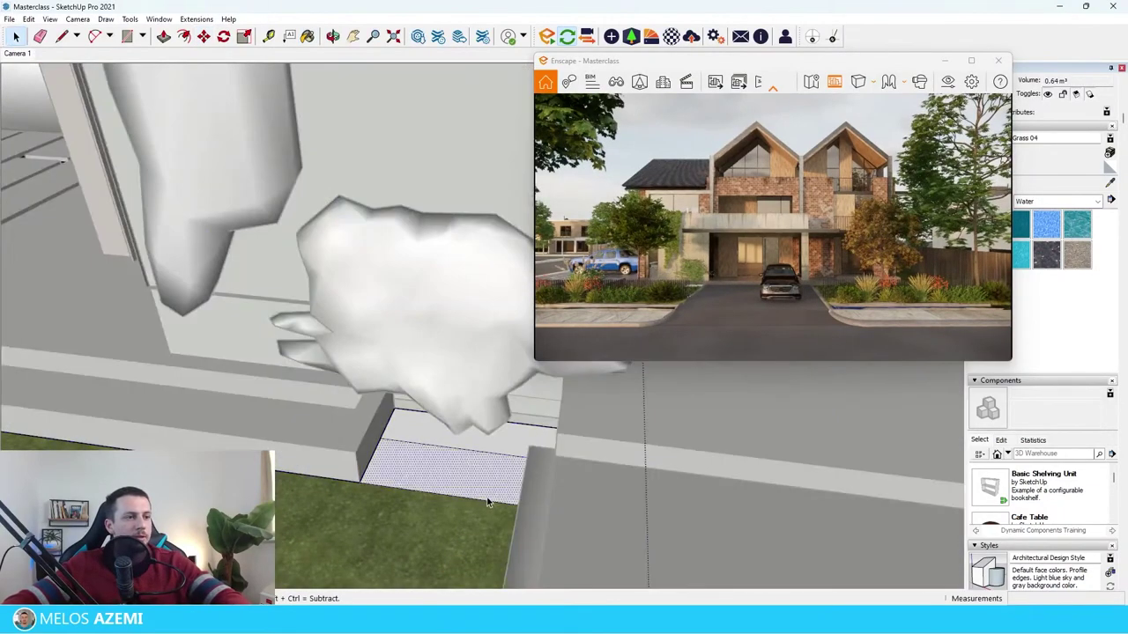
{"action": "key", "text": "b"}
{"action": "left_click", "coordinate": [491, 471]}
{"action": "left_click", "coordinate": [508, 445]}
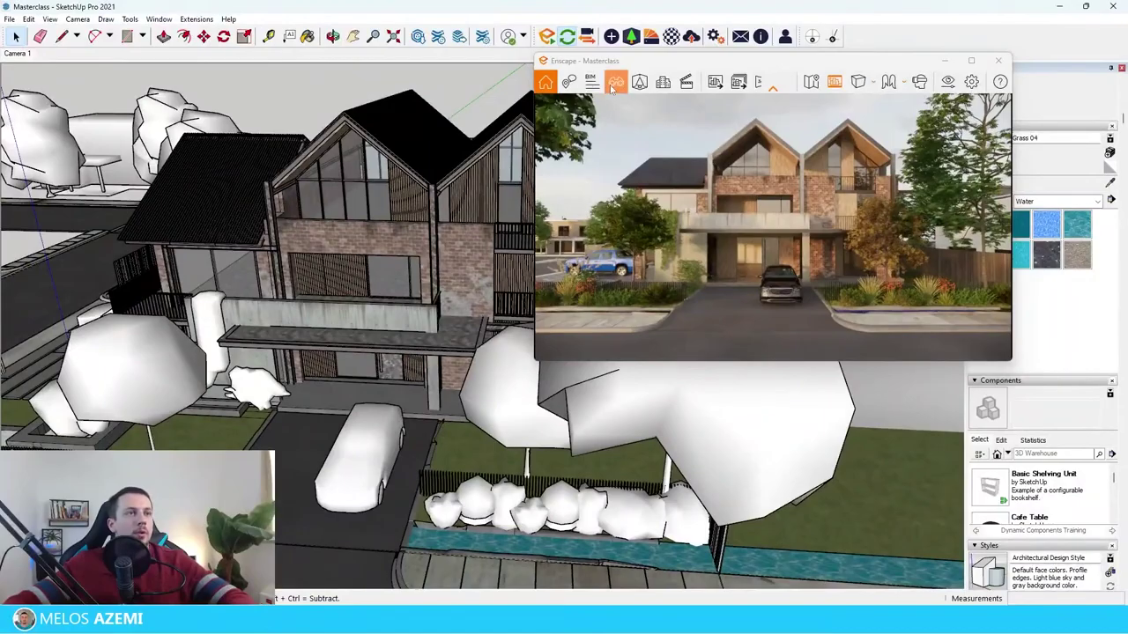
Return the render to the saved front camera view and examine the planting around the driveway and entrance
{"action": "left_click", "coordinate": [611, 87]}
{"action": "left_click", "coordinate": [625, 239]}
{"action": "left_click", "coordinate": [705, 106]}
{"action": "scroll", "coordinate": [422, 462], "scroll_direction": "up", "scroll_amount": 3}
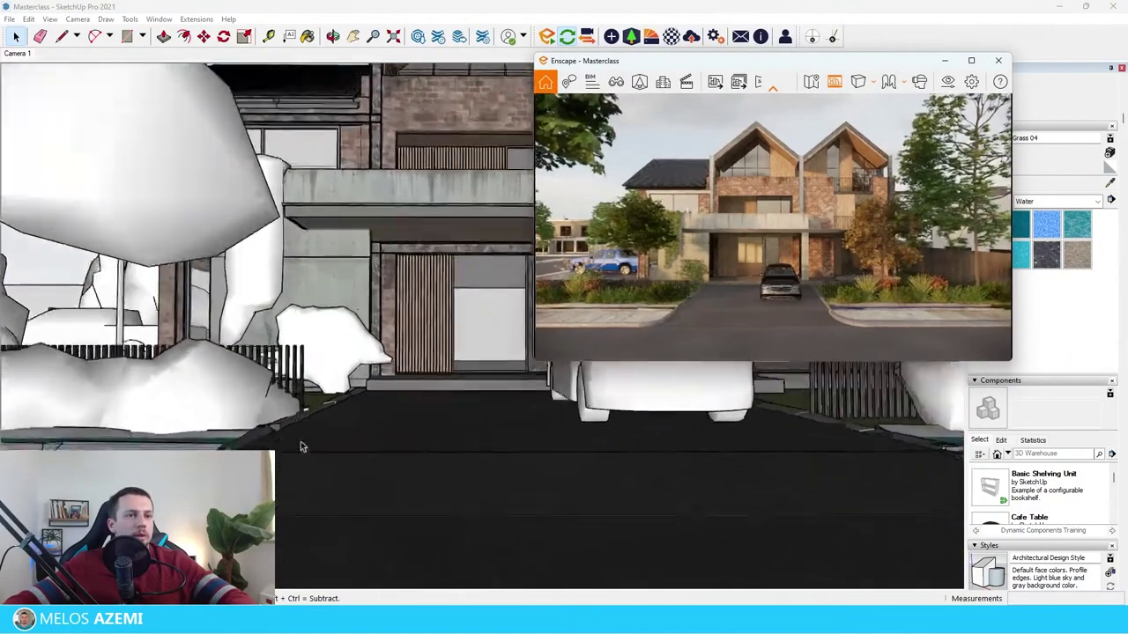
{"action": "scroll", "coordinate": [302, 447], "scroll_direction": "down", "scroll_amount": 3}
{"action": "mouse_move", "coordinate": [302, 447]}
{"action": "middle_mouse_down"}
{"action": "mouse_move", "coordinate": [352, 511]}
{"action": "mouse_move", "coordinate": [392, 396]}
{"action": "middle_mouse_up"}
{"action": "scroll", "coordinate": [392, 396], "scroll_direction": "up", "scroll_amount": 3}
Open the Enscape asset library, reposition its window beside the render and browse the vegetation to the potted plants
{"action": "left_click", "coordinate": [630, 37]}
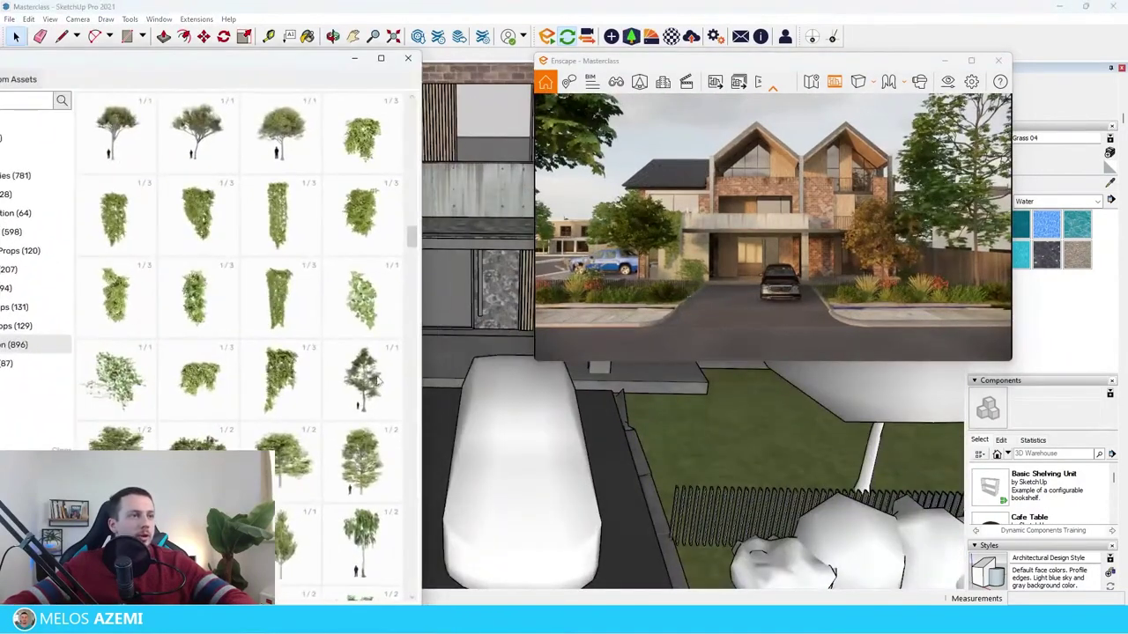
{"action": "scroll", "coordinate": [340, 260], "scroll_direction": "down", "scroll_amount": 5}
{"action": "left_click_drag", "start_coordinate": [262, 63], "coordinate": [395, 73]}
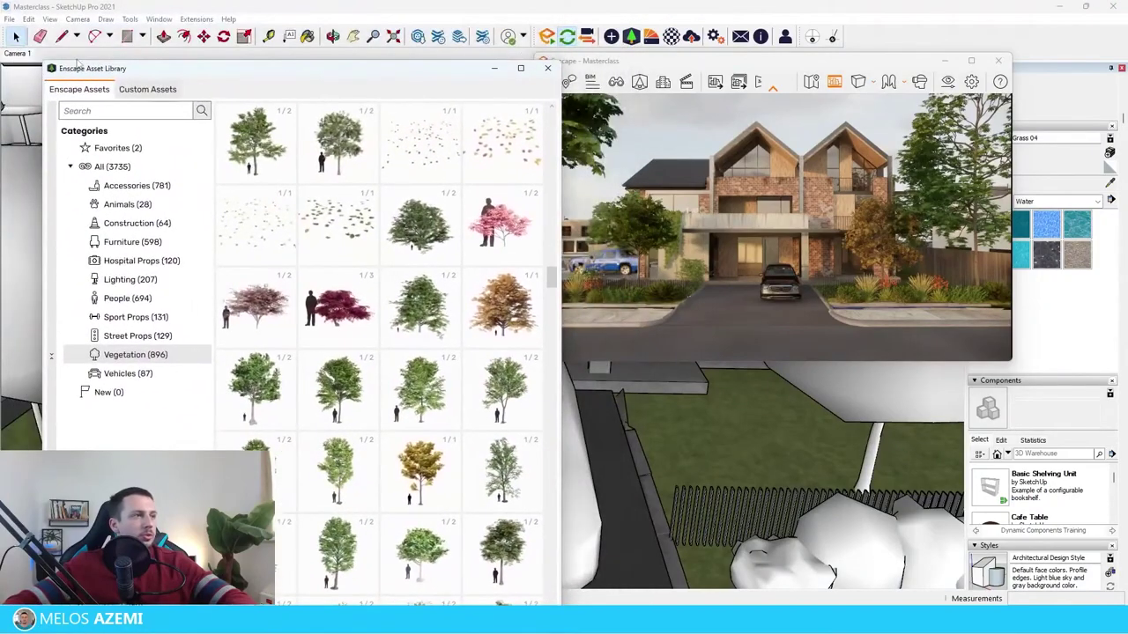
{"action": "left_click_drag", "start_coordinate": [88, 68], "coordinate": [91, 172]}
{"action": "left_click_drag", "start_coordinate": [206, 174], "coordinate": [197, 93]}
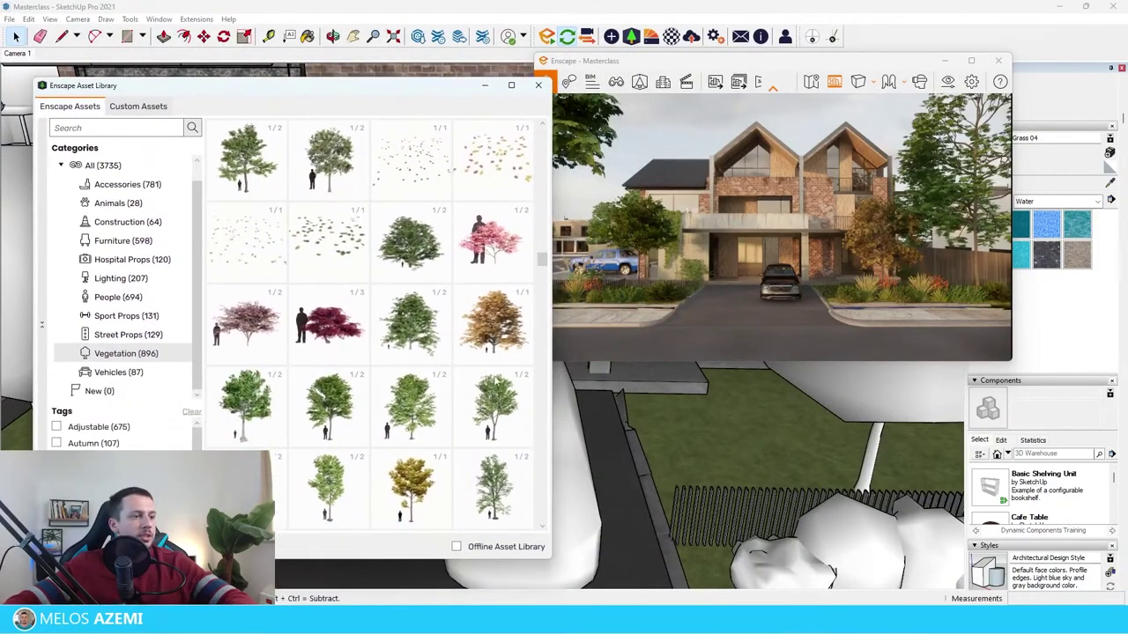
{"action": "scroll", "coordinate": [453, 499], "scroll_direction": "down", "scroll_amount": 10}
{"action": "scroll", "coordinate": [452, 499], "scroll_direction": "down", "scroll_amount": 4}
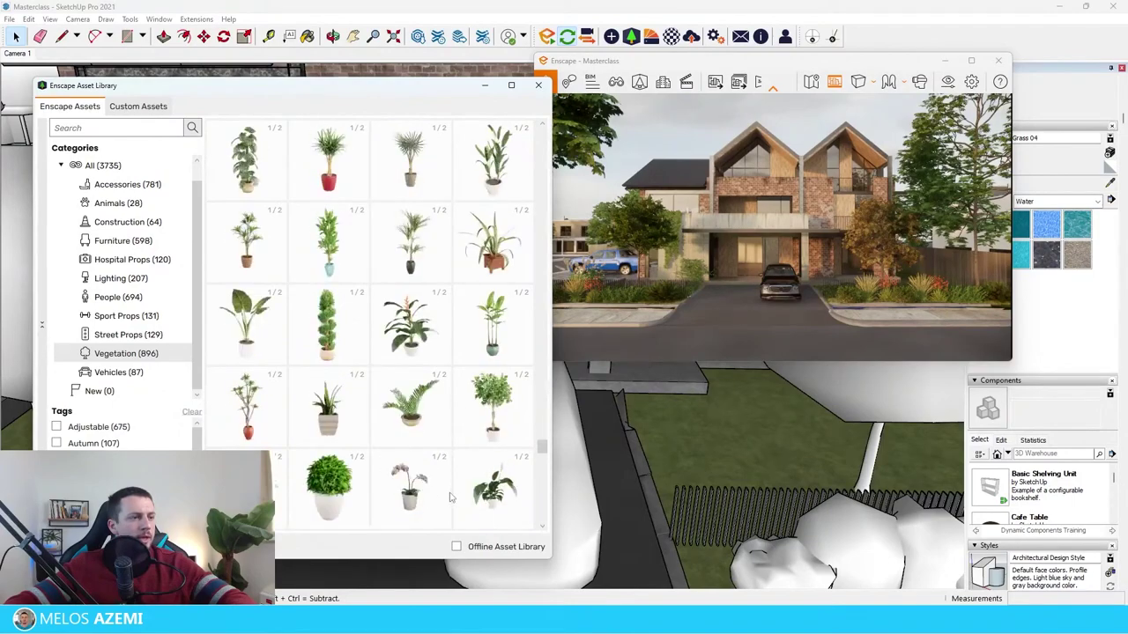
{"action": "scroll", "coordinate": [445, 494], "scroll_direction": "up", "scroll_amount": 1}
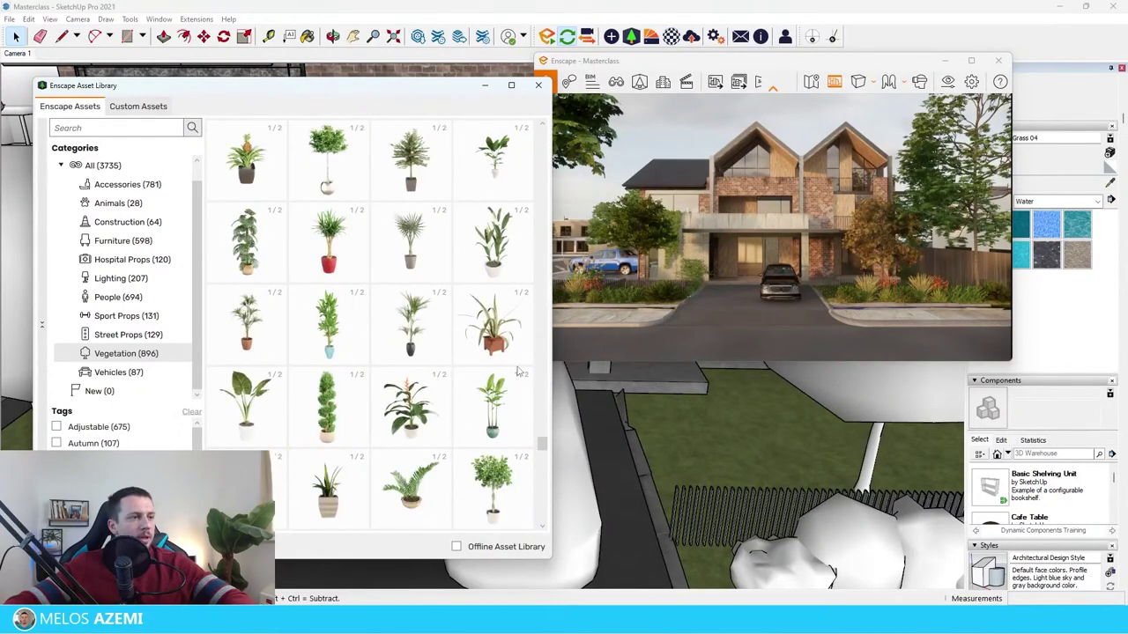
Choose the single-ball topiary potted plant and place it in front of the timber slats beside the entrance
{"action": "mouse_move", "coordinate": [494, 503]}
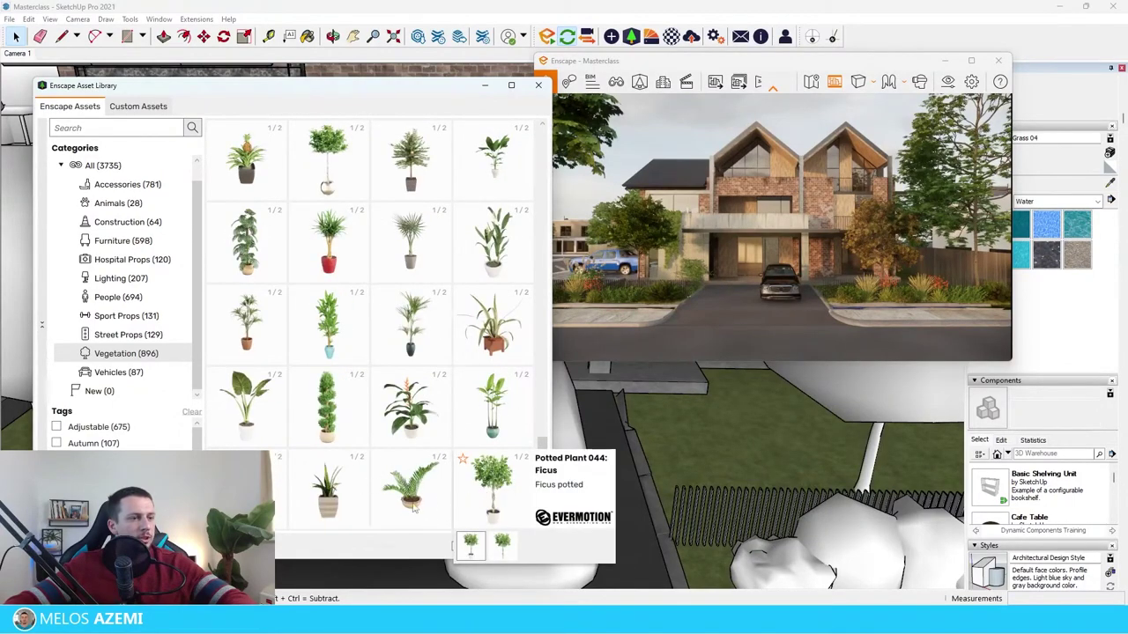
{"action": "scroll", "coordinate": [412, 507], "scroll_direction": "down", "scroll_amount": 8}
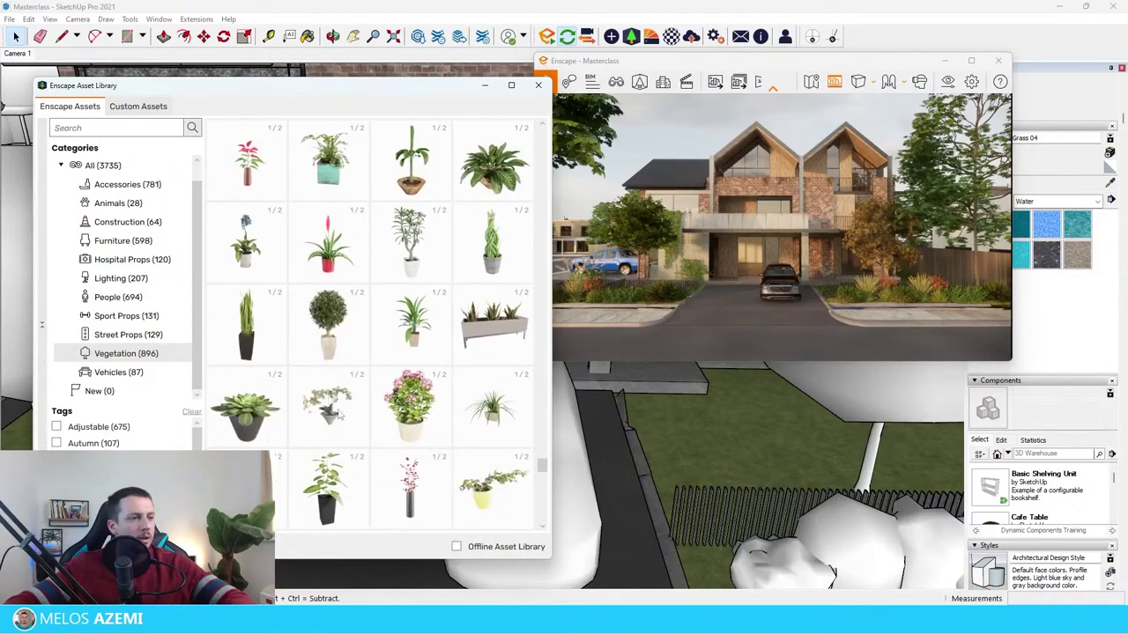
{"action": "scroll", "coordinate": [339, 414], "scroll_direction": "down", "scroll_amount": 3}
{"action": "scroll", "coordinate": [406, 450], "scroll_direction": "down", "scroll_amount": 3}
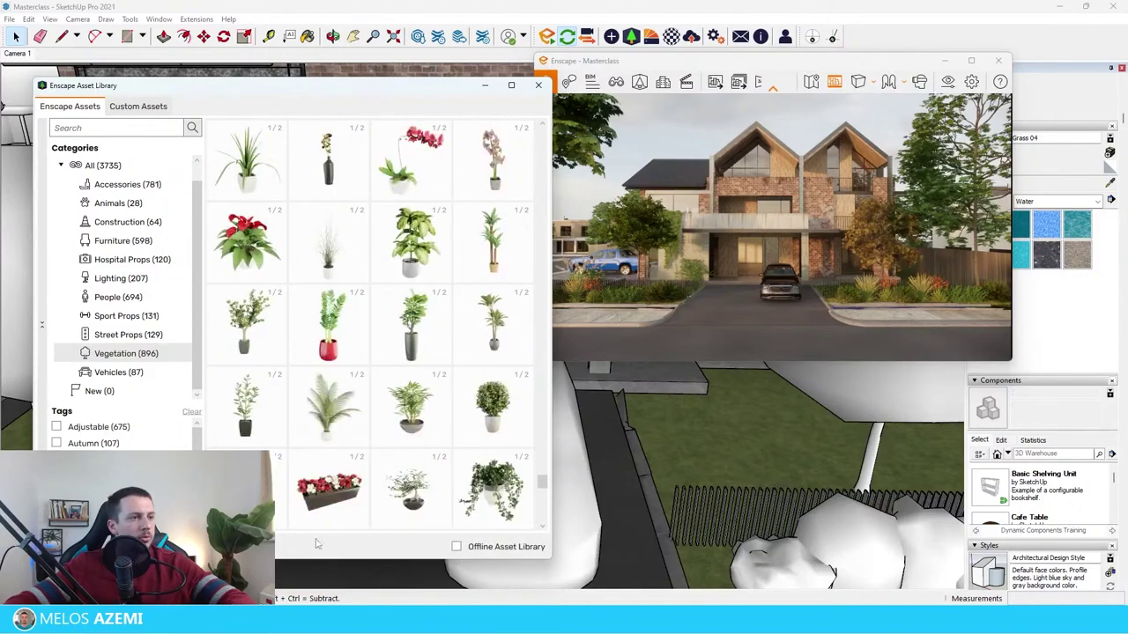
{"action": "scroll", "coordinate": [348, 373], "scroll_direction": "down", "scroll_amount": 2}
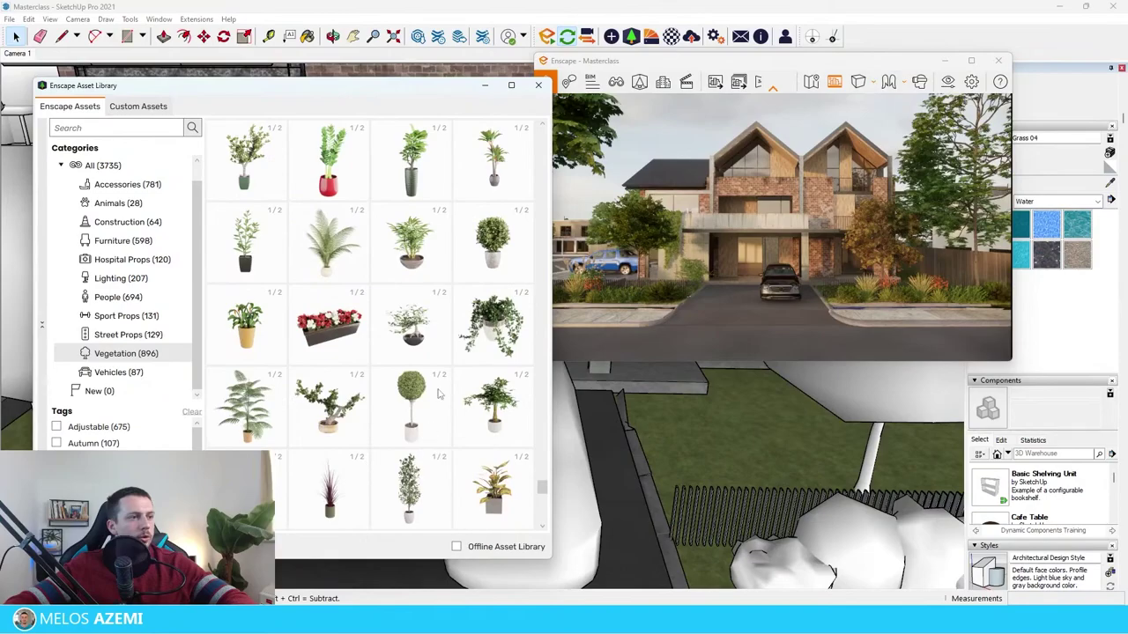
{"action": "mouse_move", "coordinate": [428, 402]}
{"action": "left_click", "coordinate": [393, 462]}
{"action": "scroll", "coordinate": [330, 340], "scroll_direction": "up", "scroll_amount": 4}
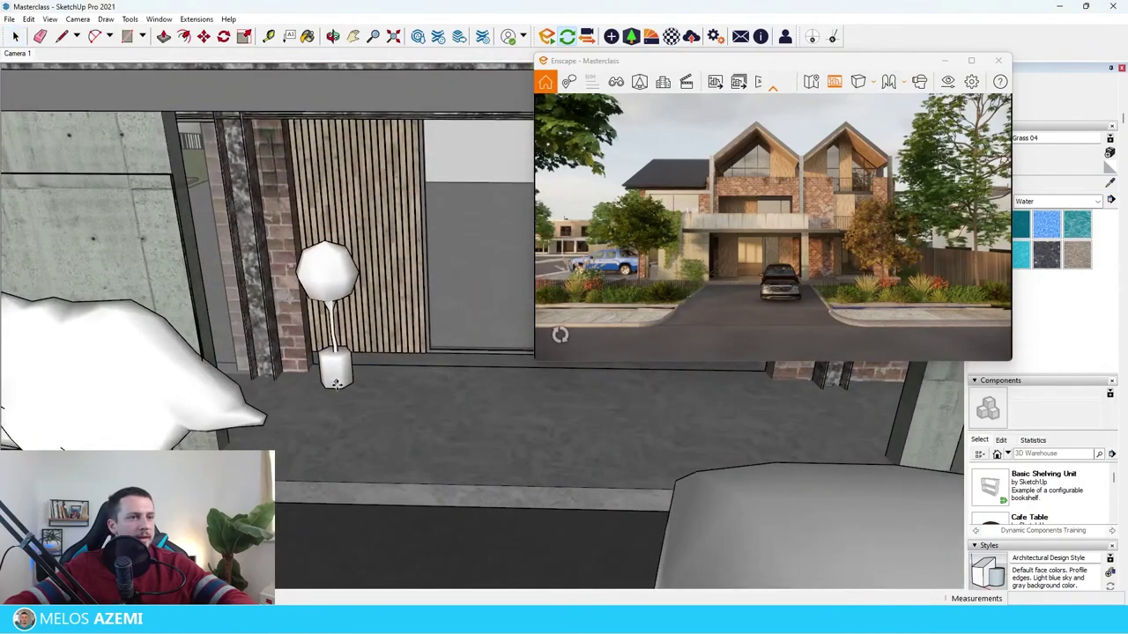
{"action": "left_click", "coordinate": [335, 383]}
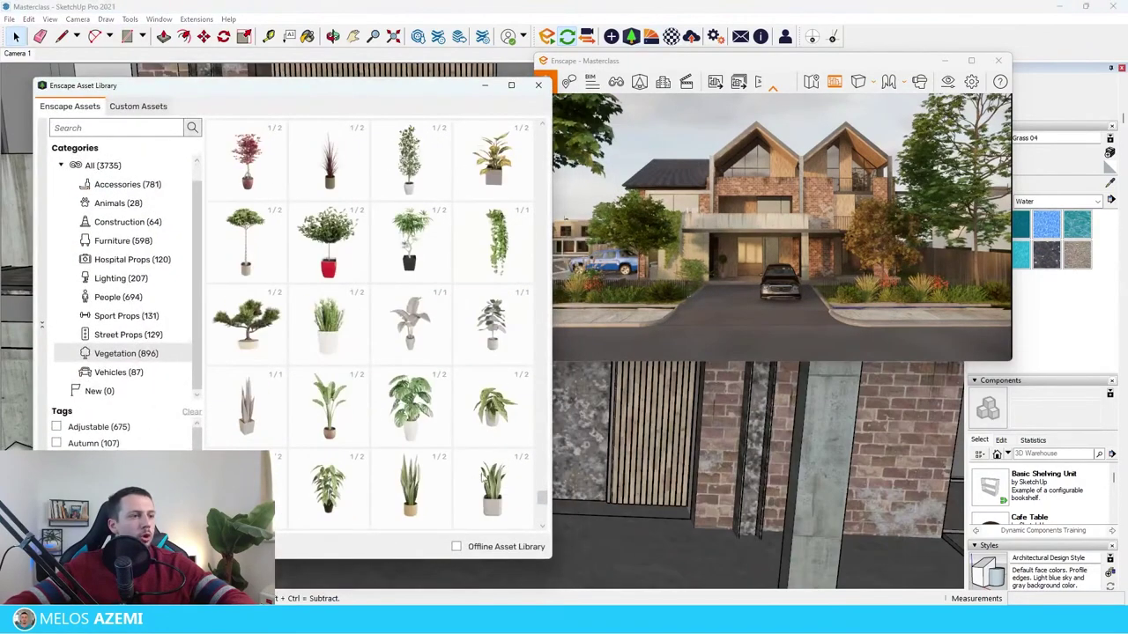
Choose Potted Plant 012 from the vegetation assets and place it at the driveway corner near the wall creeper
{"action": "scroll", "coordinate": [456, 462], "scroll_direction": "down", "scroll_amount": 2}
{"action": "scroll", "coordinate": [347, 445], "scroll_direction": "down", "scroll_amount": 10}
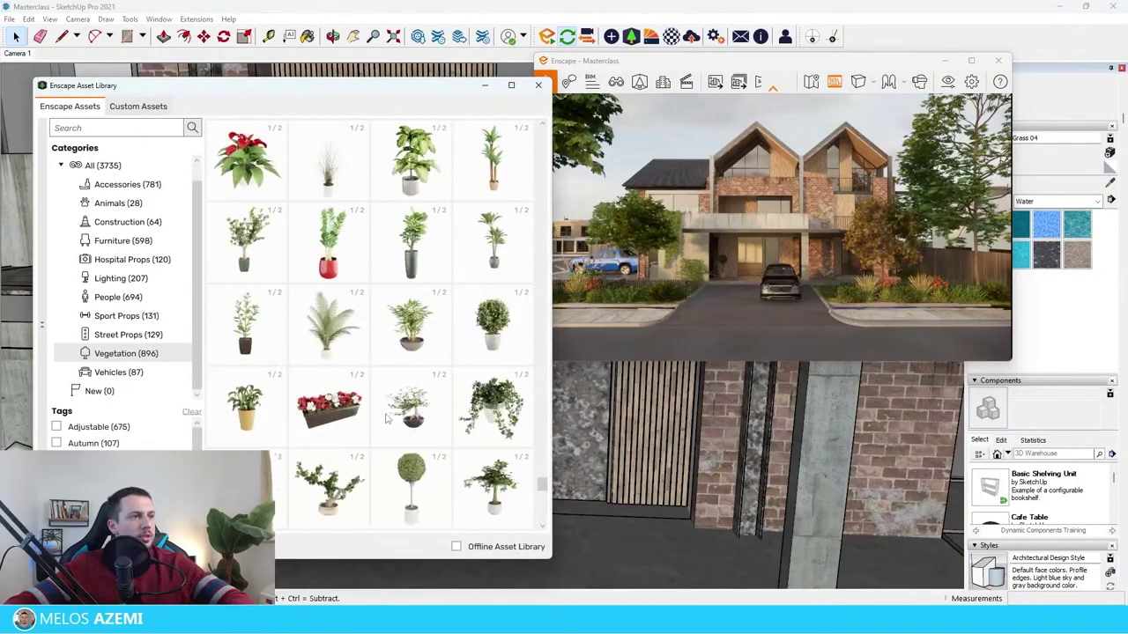
{"action": "scroll", "coordinate": [371, 360], "scroll_direction": "up", "scroll_amount": 8}
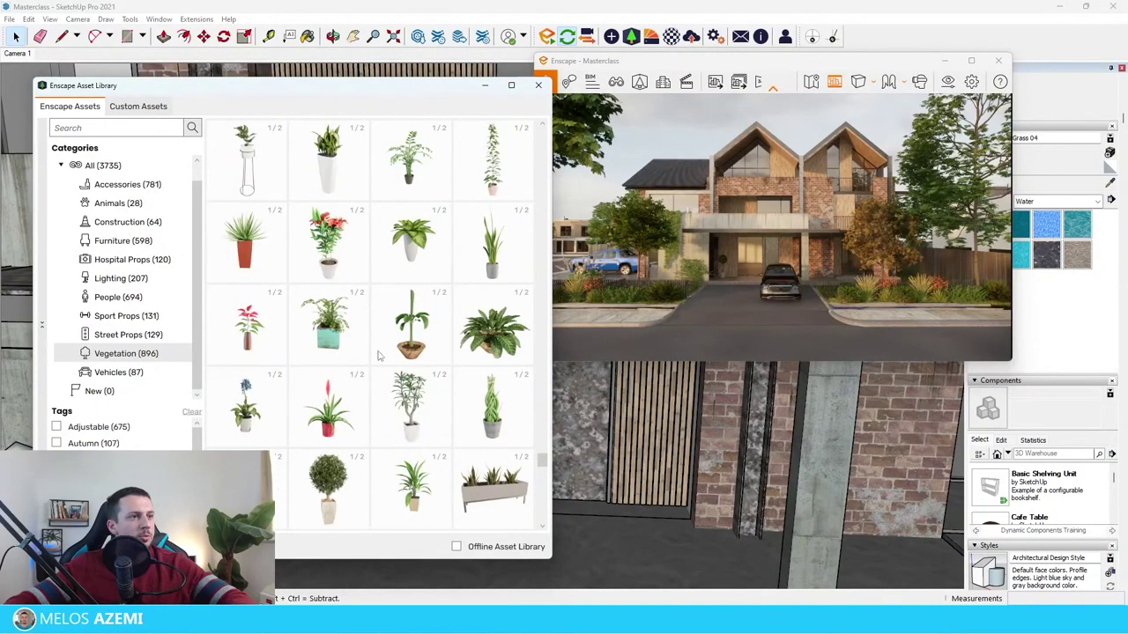
{"action": "scroll", "coordinate": [368, 374], "scroll_direction": "up", "scroll_amount": 3}
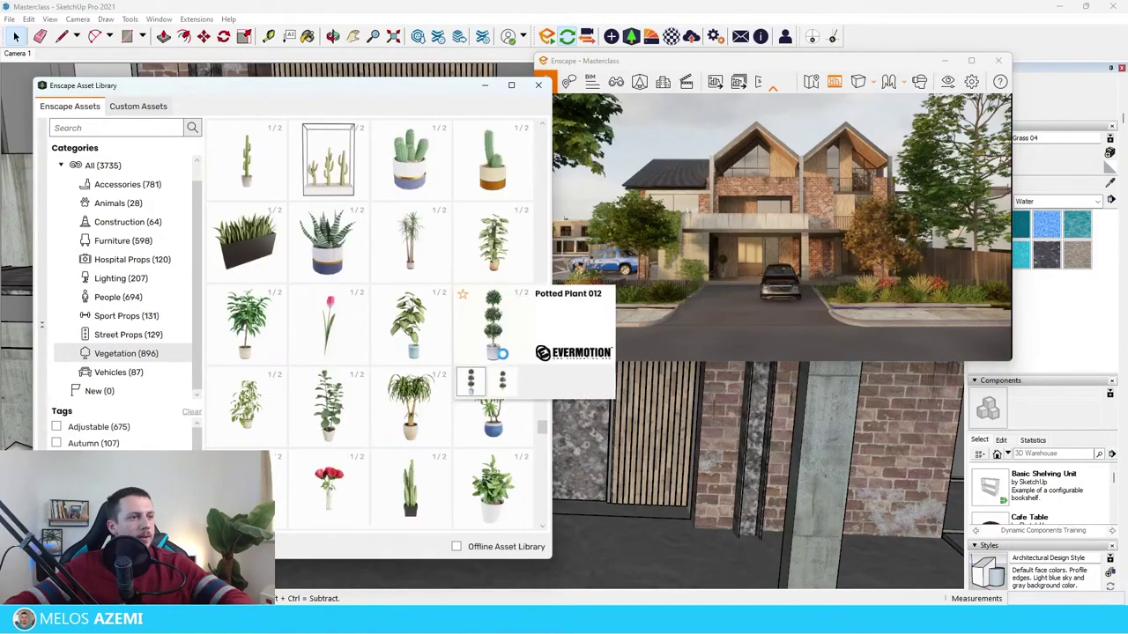
{"action": "left_click", "coordinate": [496, 352]}
{"action": "scroll", "coordinate": [425, 431], "scroll_direction": "down", "scroll_amount": 5}
{"action": "scroll", "coordinate": [339, 471], "scroll_direction": "up", "scroll_amount": 5}
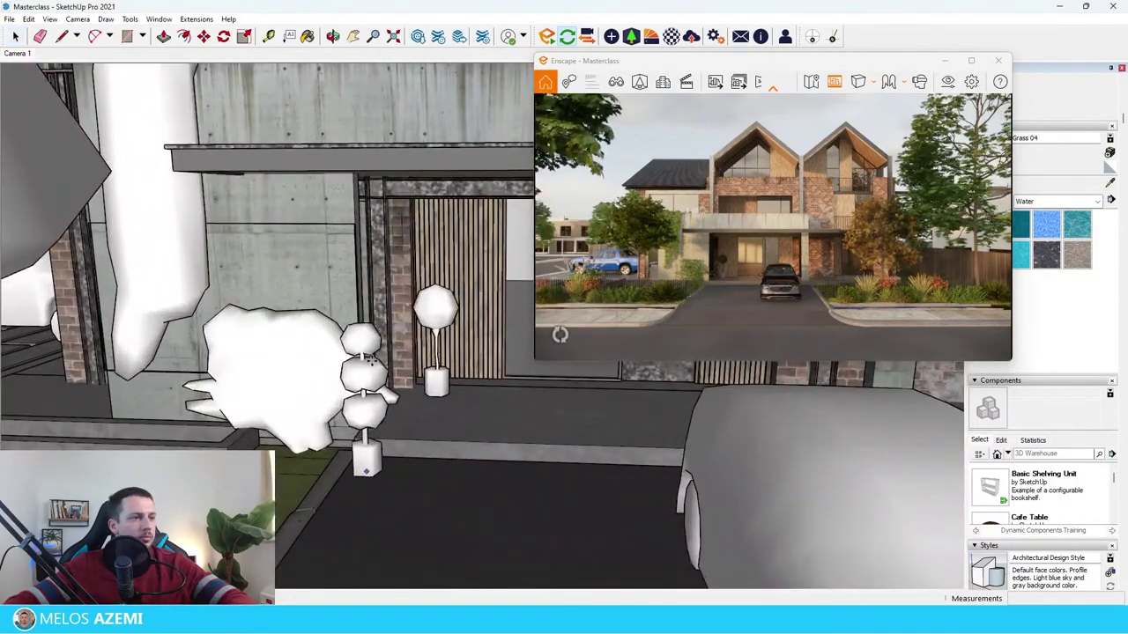
{"action": "key", "text": "Escape"}
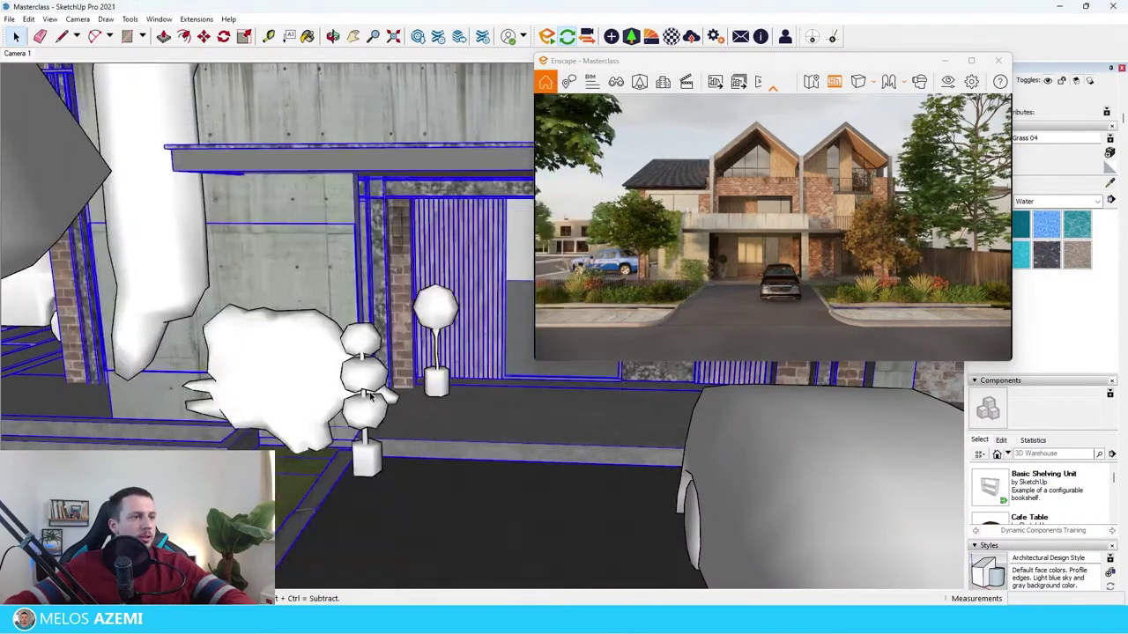
Scale the three-tier topiary at the driveway corner up uniformly by about 1.84
{"action": "left_click", "coordinate": [370, 397]}
{"action": "key", "text": "s"}
{"action": "left_click_drag", "start_coordinate": [348, 401], "coordinate": [273, 410]}
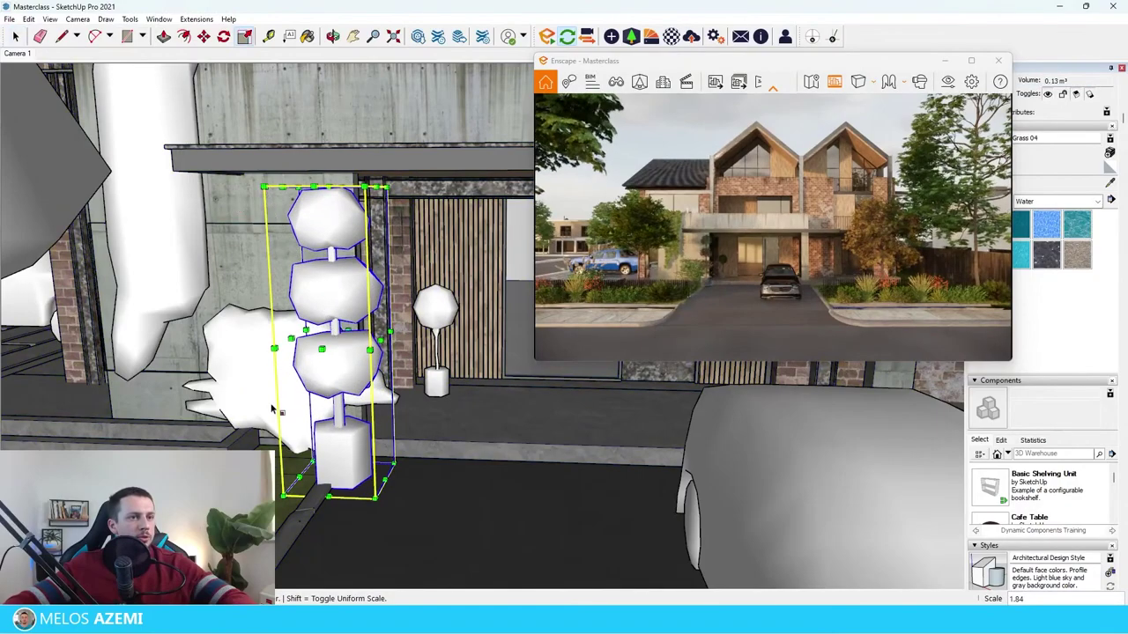
{"action": "key", "text": "space"}
{"action": "scroll", "coordinate": [282, 467], "scroll_direction": "up", "scroll_amount": 2}
Add a potted tree next to the three-tier topiary and scale the topiary down
{"action": "key", "text": "alt+Tab"}
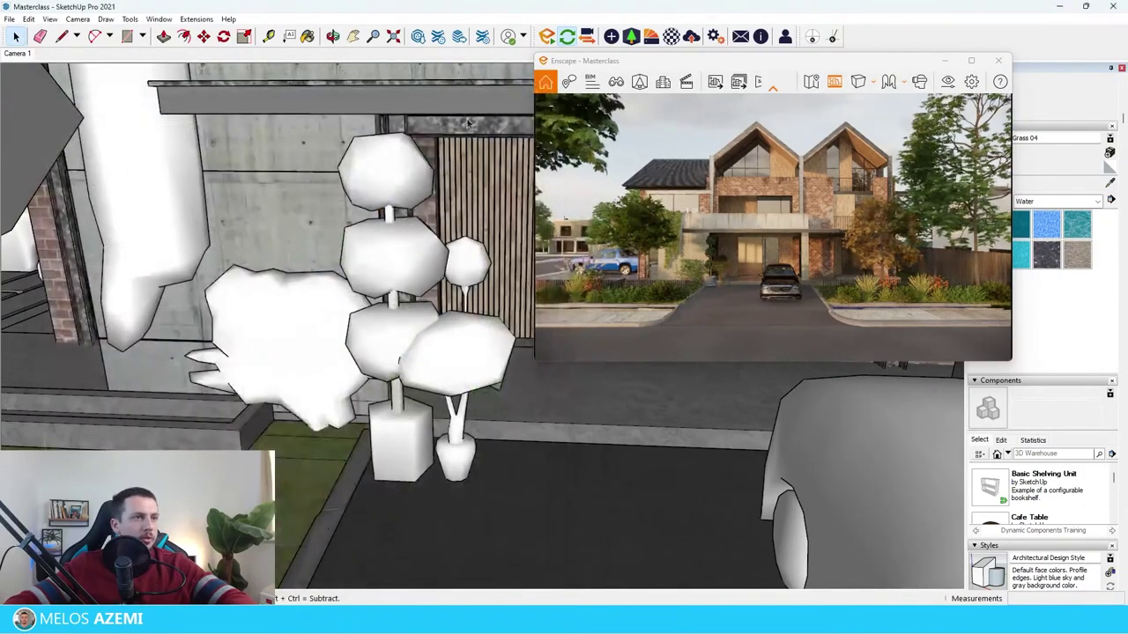
{"action": "left_click", "coordinate": [393, 323]}
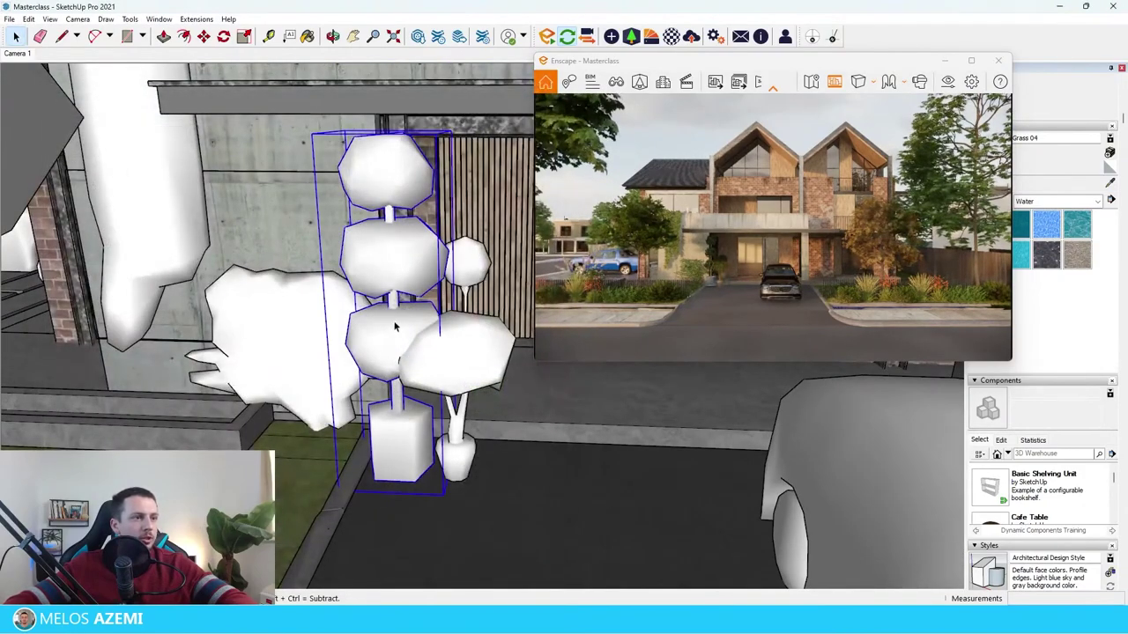
{"action": "key", "text": "s"}
{"action": "left_click_drag", "start_coordinate": [436, 135], "coordinate": [413, 254]}
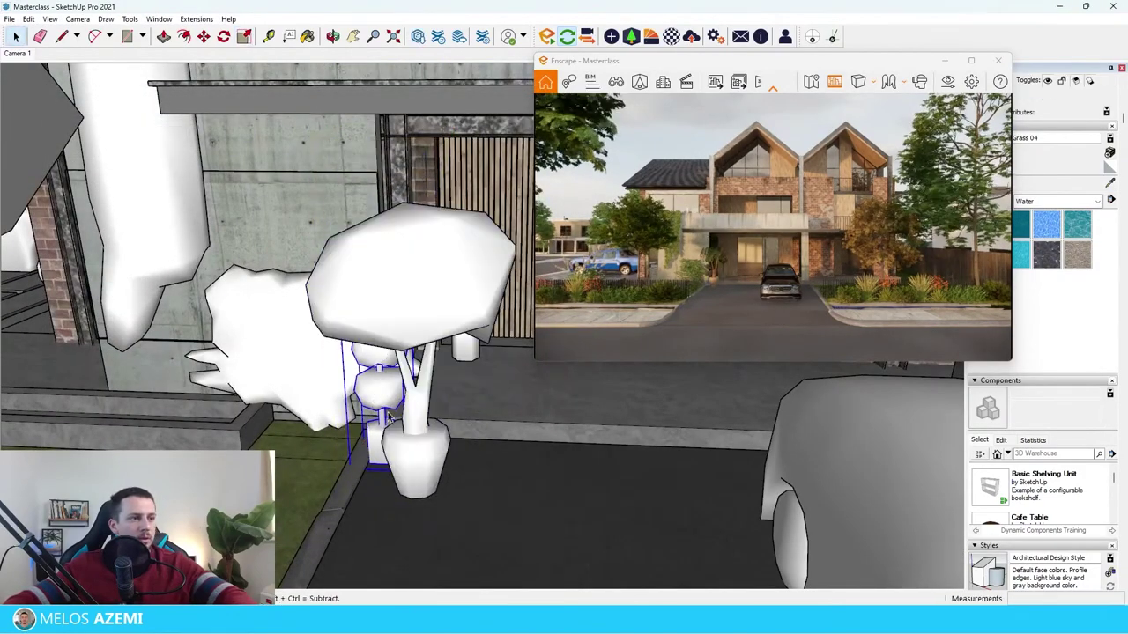
Move the three-tier topiary beside the large potted tree and raise it so its pot rests on the driveway
{"action": "key", "text": "m"}
{"action": "left_click_drag", "start_coordinate": [385, 431], "coordinate": [498, 483]}
{"action": "left_click", "coordinate": [490, 481]}
{"action": "key", "text": "space"}
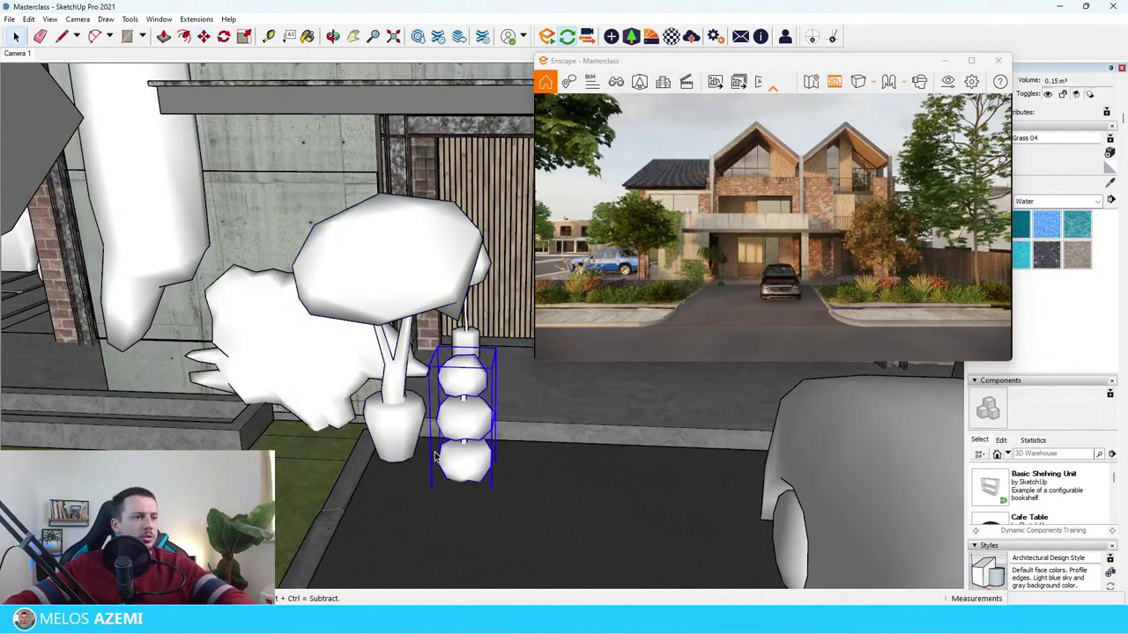
{"action": "scroll", "coordinate": [474, 465], "scroll_direction": "up", "scroll_amount": 3}
{"action": "middle_click_drag", "start_coordinate": [475, 463], "coordinate": [470, 430]}
{"action": "scroll", "coordinate": [471, 430], "scroll_direction": "down", "scroll_amount": 2}
{"action": "key", "text": "m"}
{"action": "left_click", "coordinate": [492, 548]}
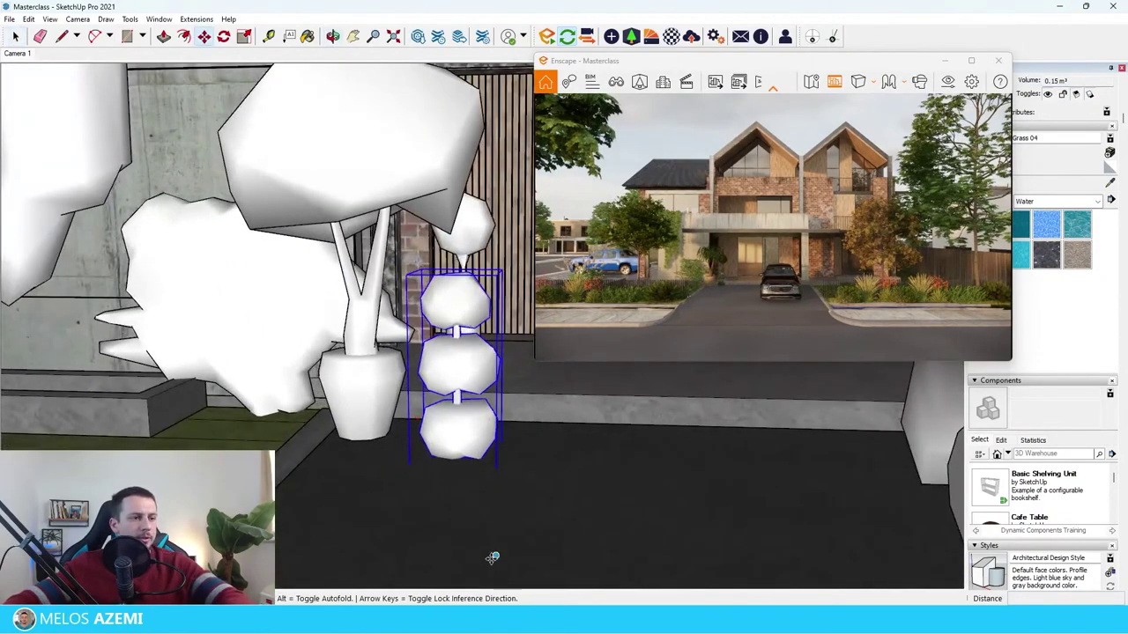
{"action": "left_click", "coordinate": [496, 466]}
{"action": "key", "text": "space"}
Place a small round potted bush in front of the large potted tree and shift the three-tier topiary closer to the group
{"action": "left_click", "coordinate": [631, 36]}
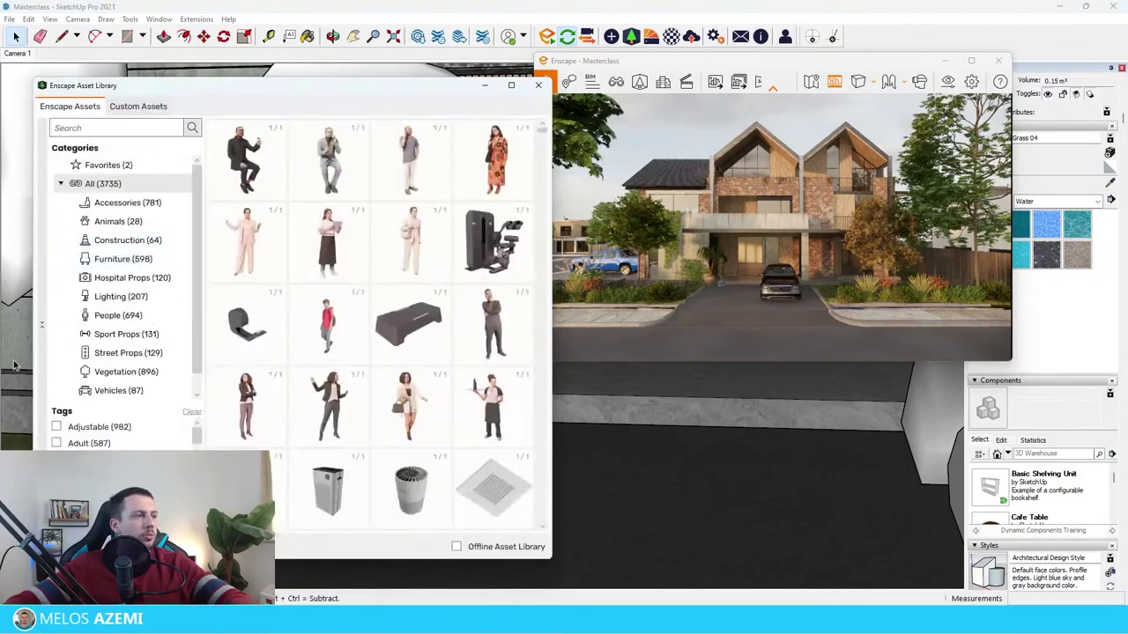
{"action": "left_click", "coordinate": [106, 371]}
{"action": "scroll", "coordinate": [404, 360], "scroll_direction": "down", "scroll_amount": 10}
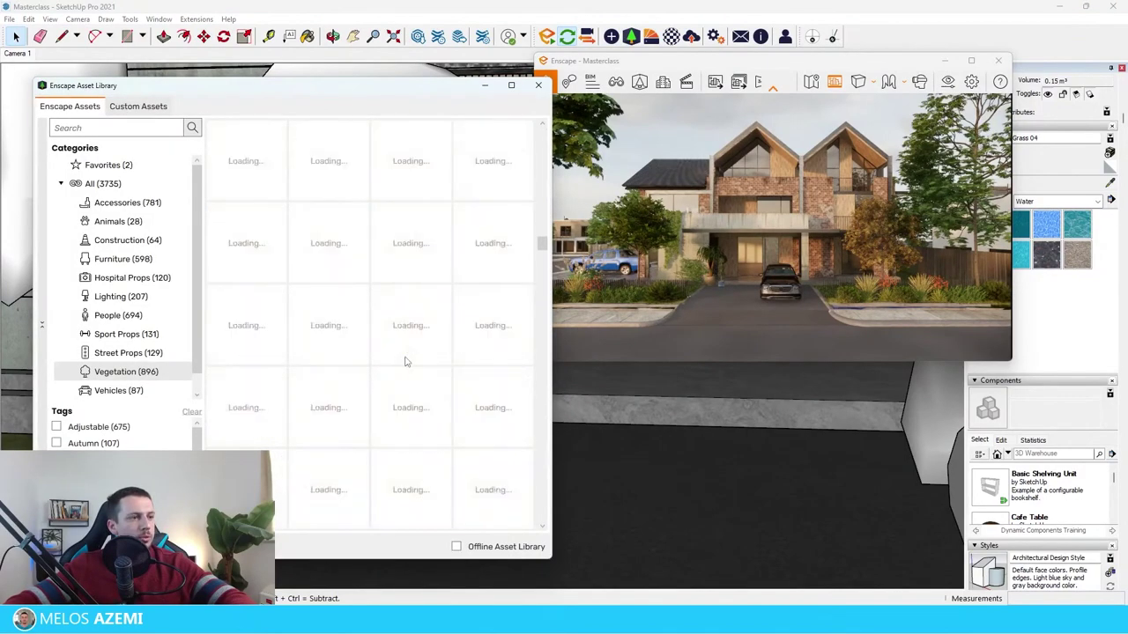
{"action": "scroll", "coordinate": [405, 361], "scroll_direction": "down", "scroll_amount": 5}
{"action": "left_click", "coordinate": [327, 401]}
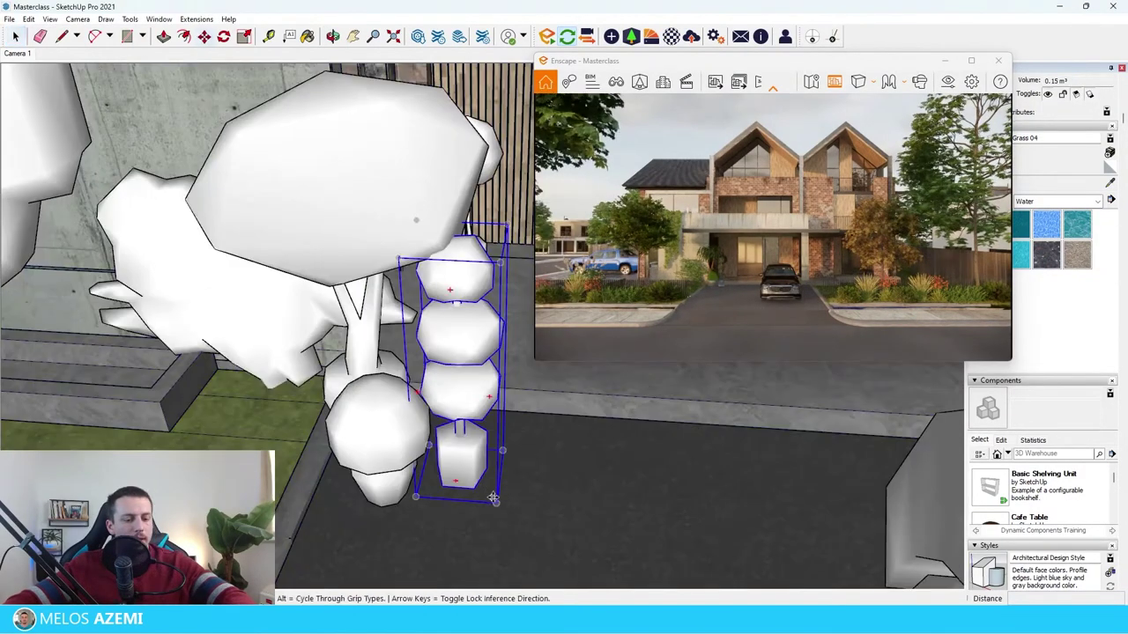
{"action": "left_click", "coordinate": [466, 483]}
{"action": "key", "text": "space"}
Enlarge the render to examine the potted plants by the entrance, restore its size and look over the driveway in the model
{"action": "left_click", "coordinate": [971, 61]}
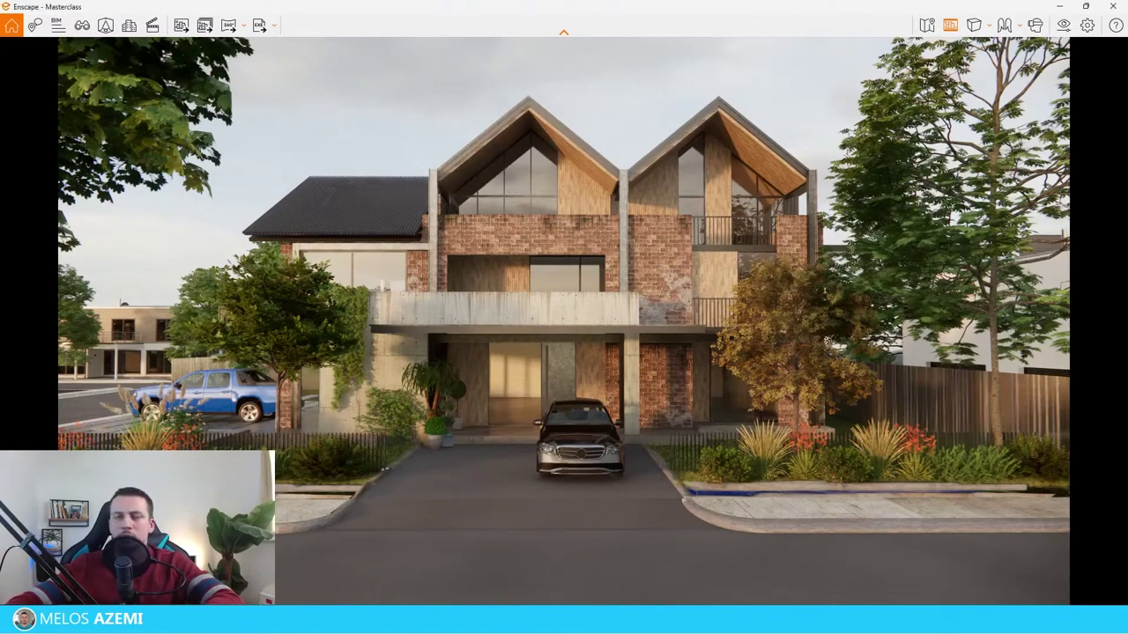
{"action": "left_click", "coordinate": [1086, 6]}
{"action": "scroll", "coordinate": [496, 291], "scroll_direction": "up", "scroll_amount": 5}
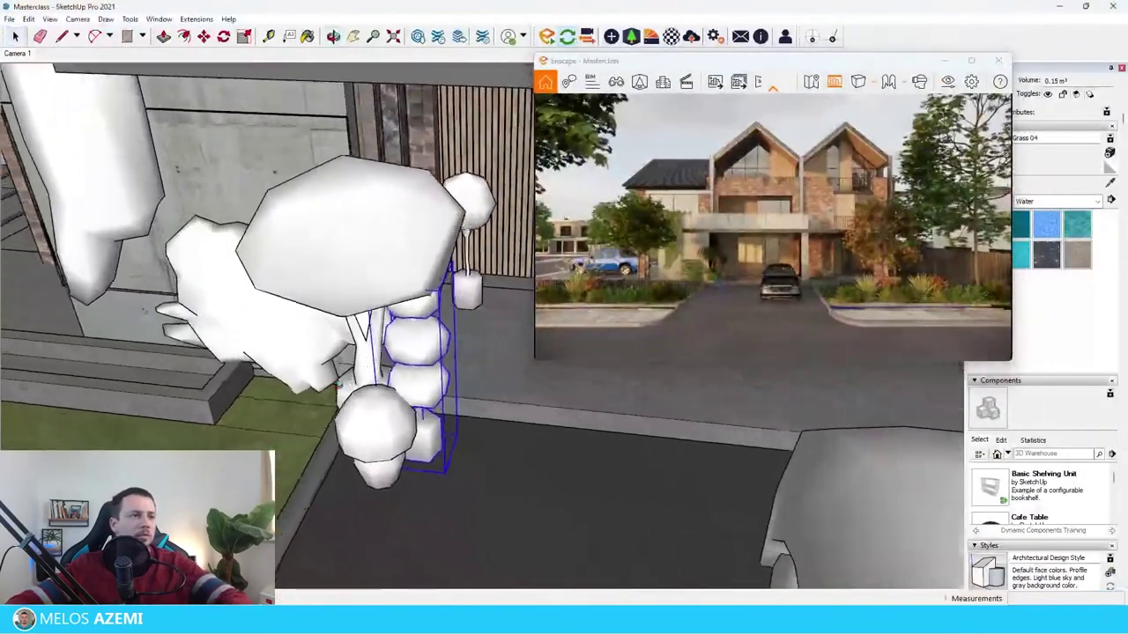
{"action": "scroll", "coordinate": [496, 291], "scroll_direction": "down", "scroll_amount": 10}
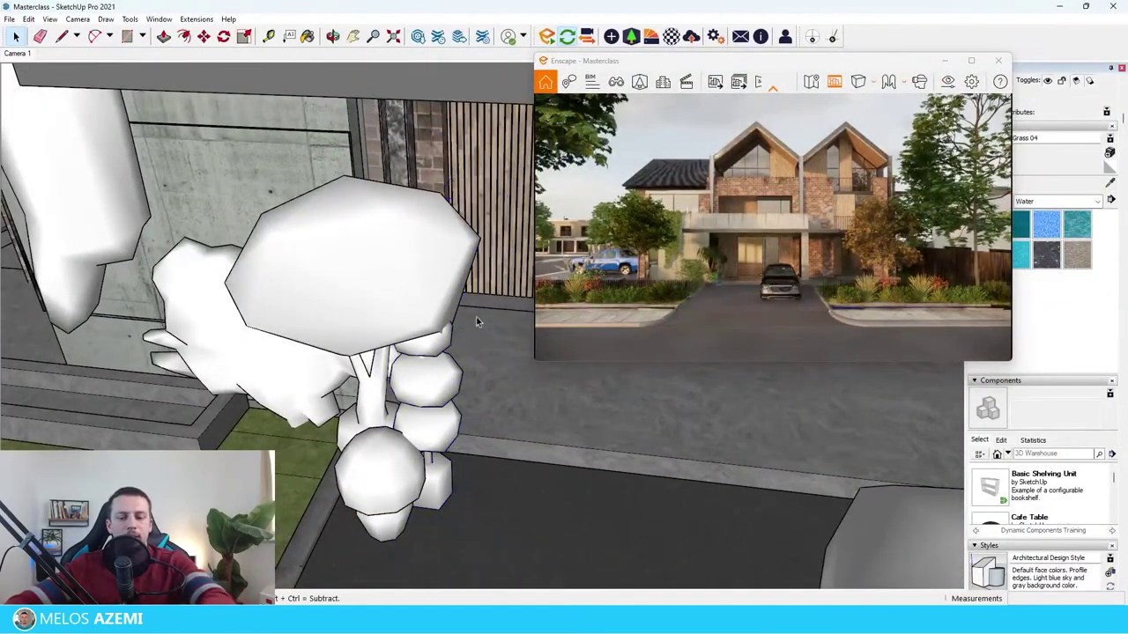
{"action": "scroll", "coordinate": [374, 448], "scroll_direction": "up", "scroll_amount": 5}
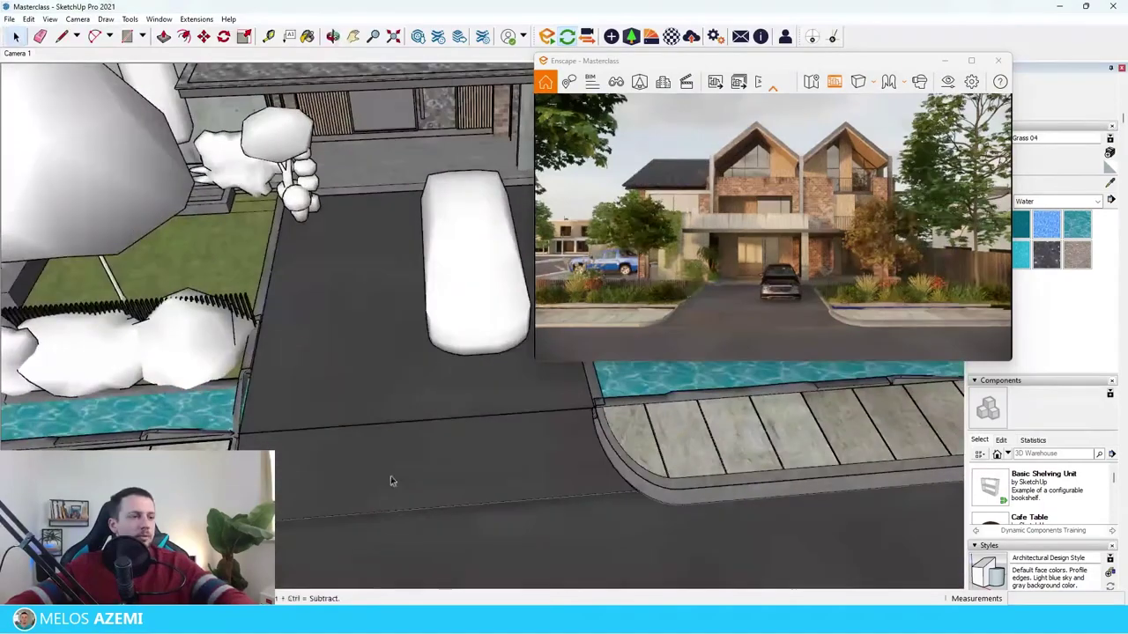
Import Concrete 09, Grainy from the Enscape material library and paint the driveway apron between the curved curbs with it
{"action": "left_click", "coordinate": [651, 36]}
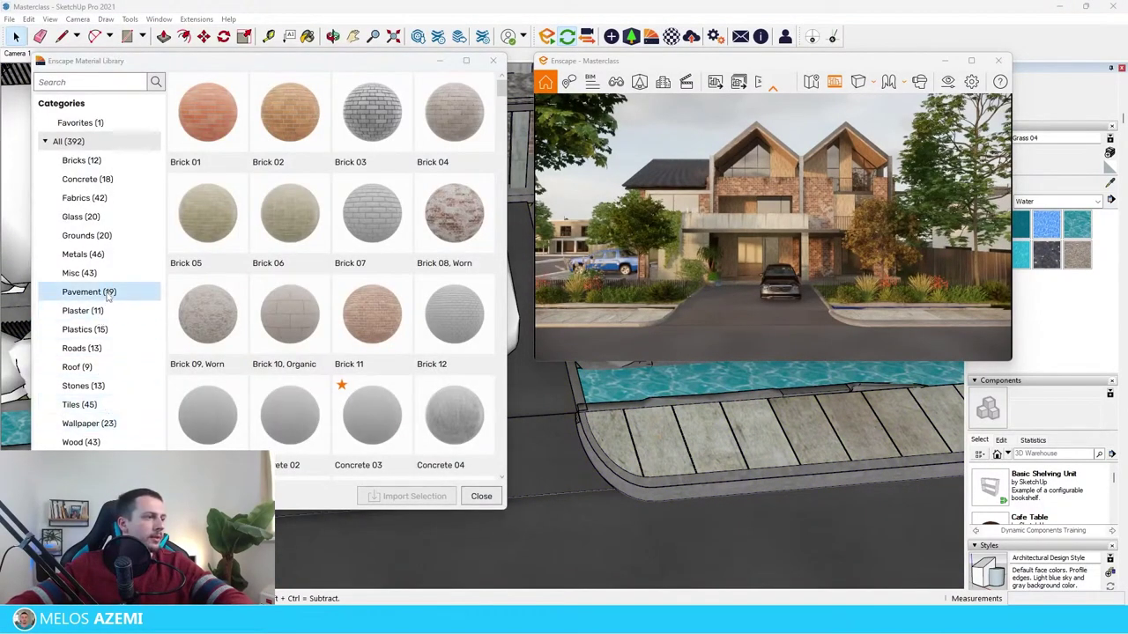
{"action": "left_click", "coordinate": [100, 236]}
{"action": "left_click", "coordinate": [87, 178]}
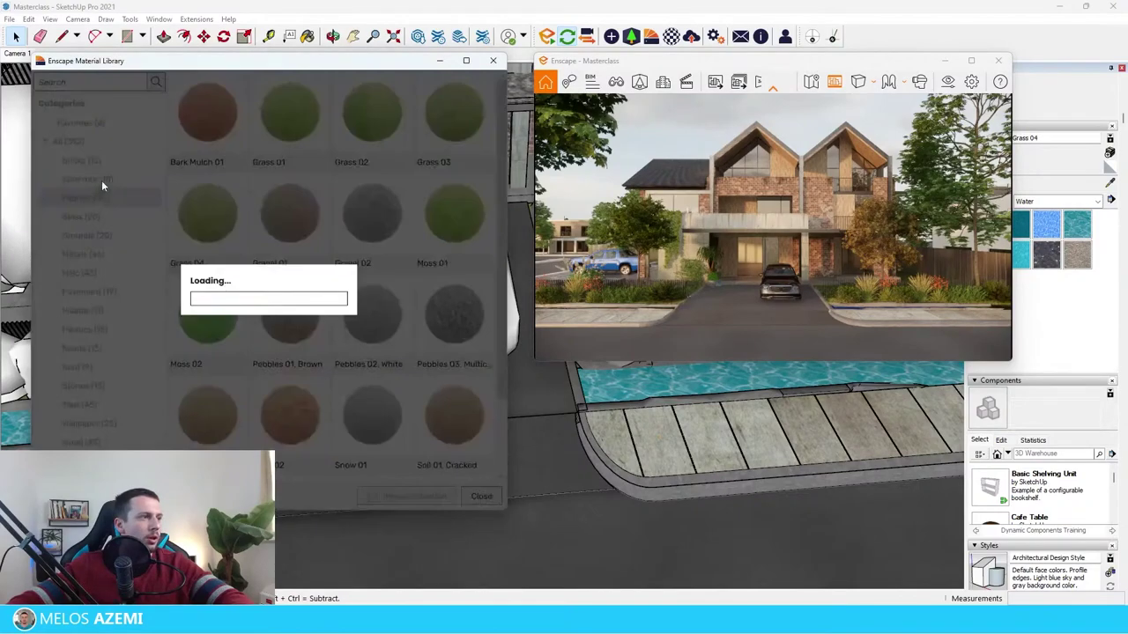
{"action": "left_click", "coordinate": [79, 404]}
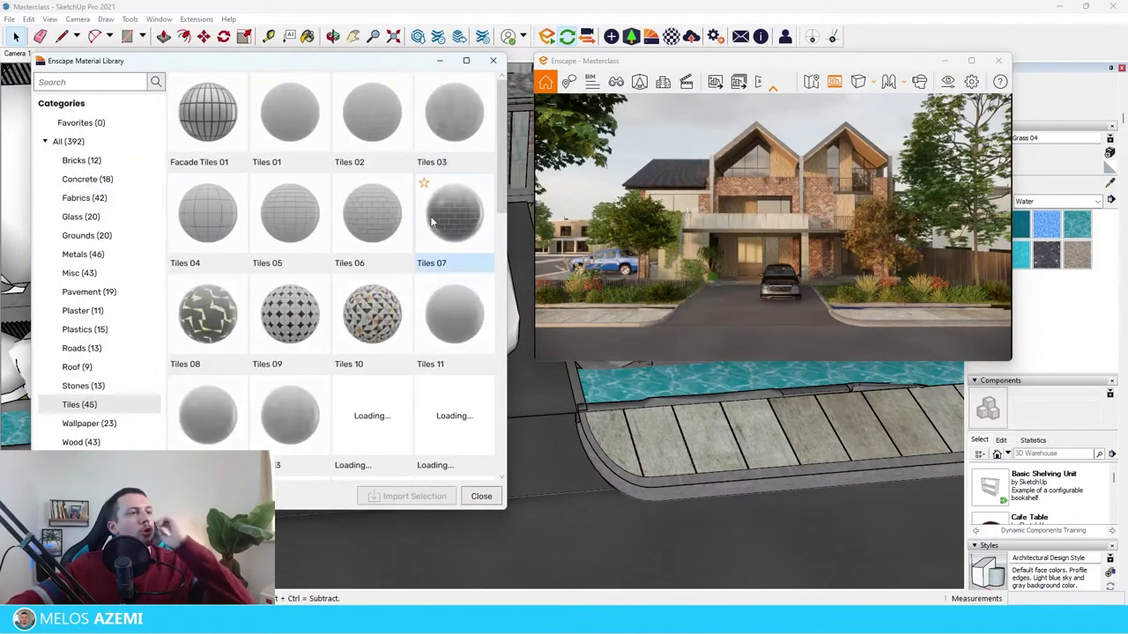
{"action": "scroll", "coordinate": [417, 364], "scroll_direction": "down", "scroll_amount": 5}
{"action": "scroll", "coordinate": [418, 363], "scroll_direction": "down", "scroll_amount": 4}
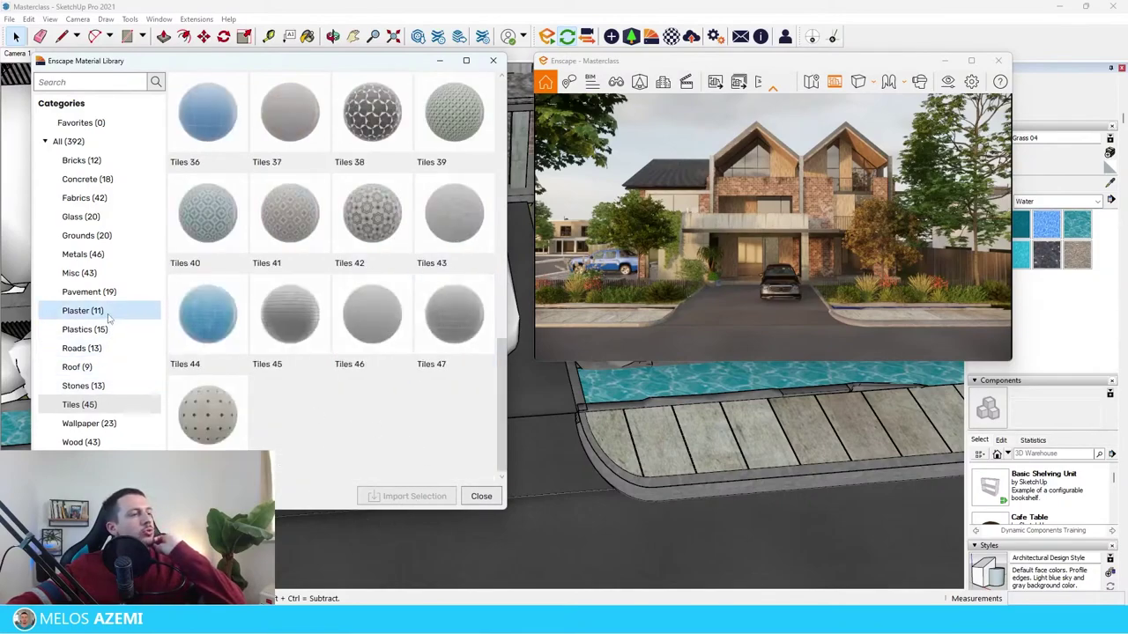
{"action": "left_click", "coordinate": [113, 182]}
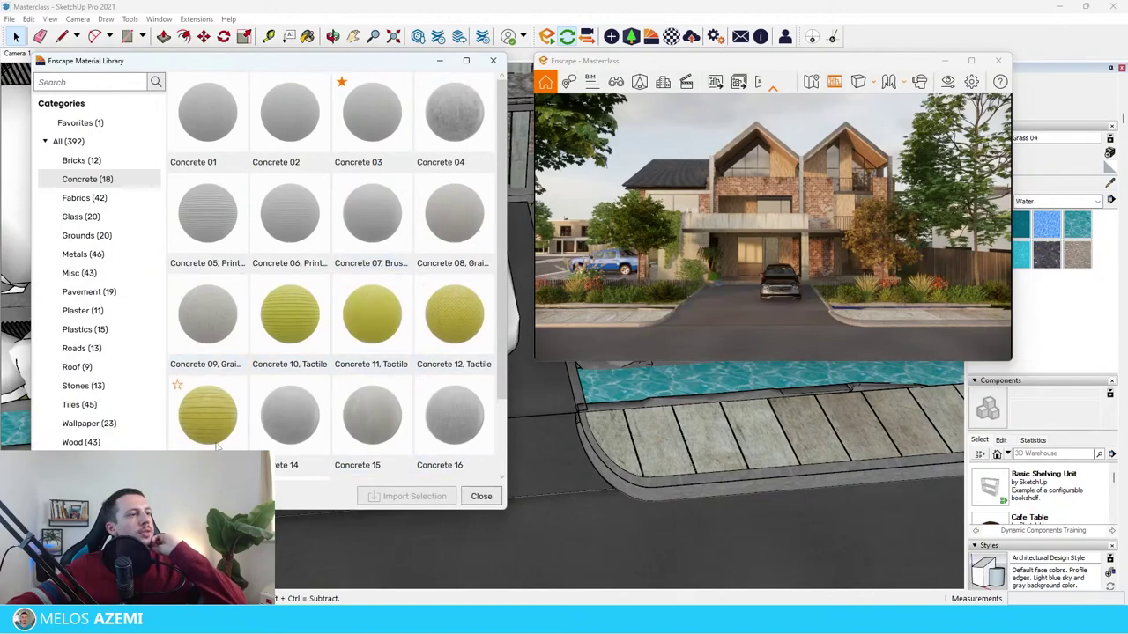
{"action": "left_click", "coordinate": [212, 310]}
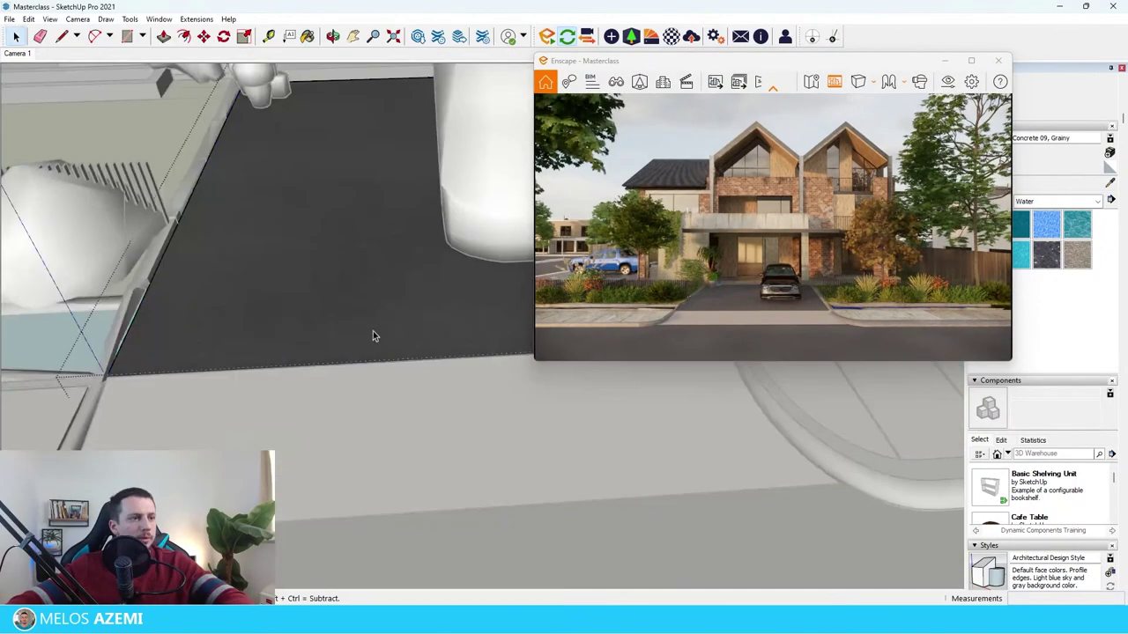
Close the driveway group and import Tiles 01 from the Tiles category of the Enscape material library
{"action": "left_click", "coordinate": [374, 330]}
{"action": "key", "text": "b"}
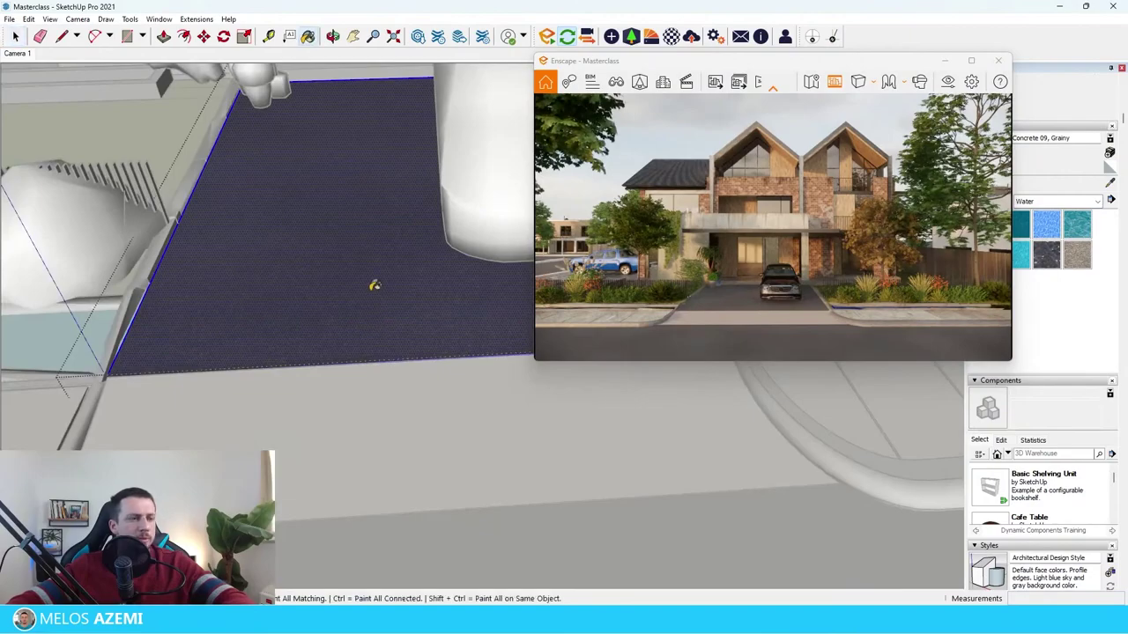
{"action": "scroll", "coordinate": [373, 284], "scroll_direction": "down", "scroll_amount": 5}
{"action": "key", "text": "space"}
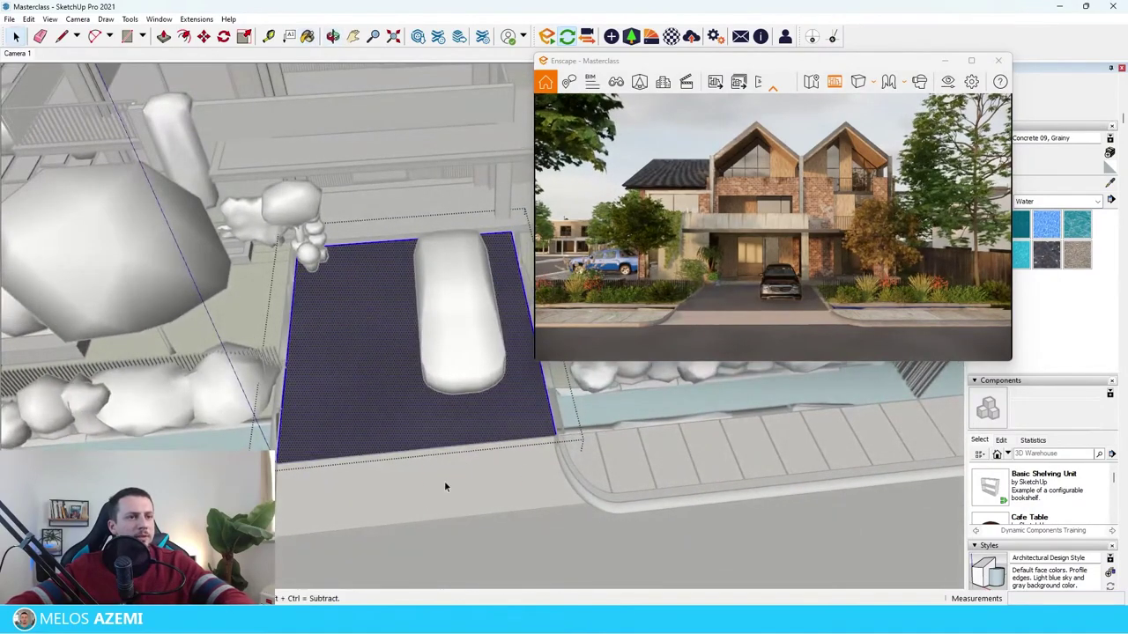
{"action": "left_click", "coordinate": [446, 486]}
{"action": "scroll", "coordinate": [382, 407], "scroll_direction": "up", "scroll_amount": 4}
{"action": "left_click", "coordinate": [650, 38]}
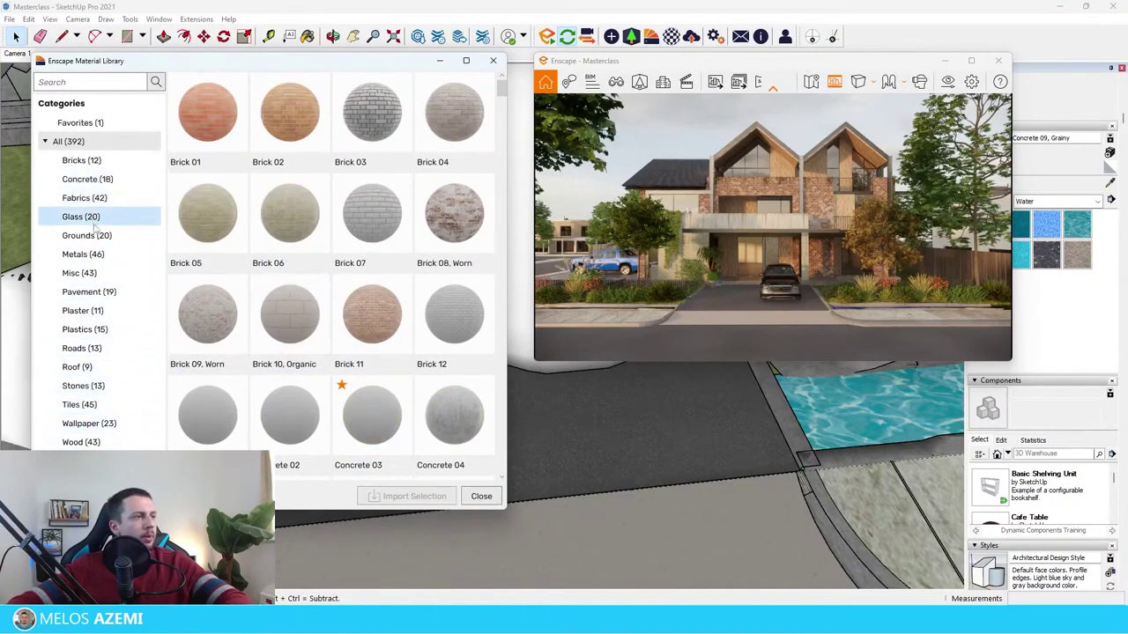
{"action": "left_click", "coordinate": [103, 411]}
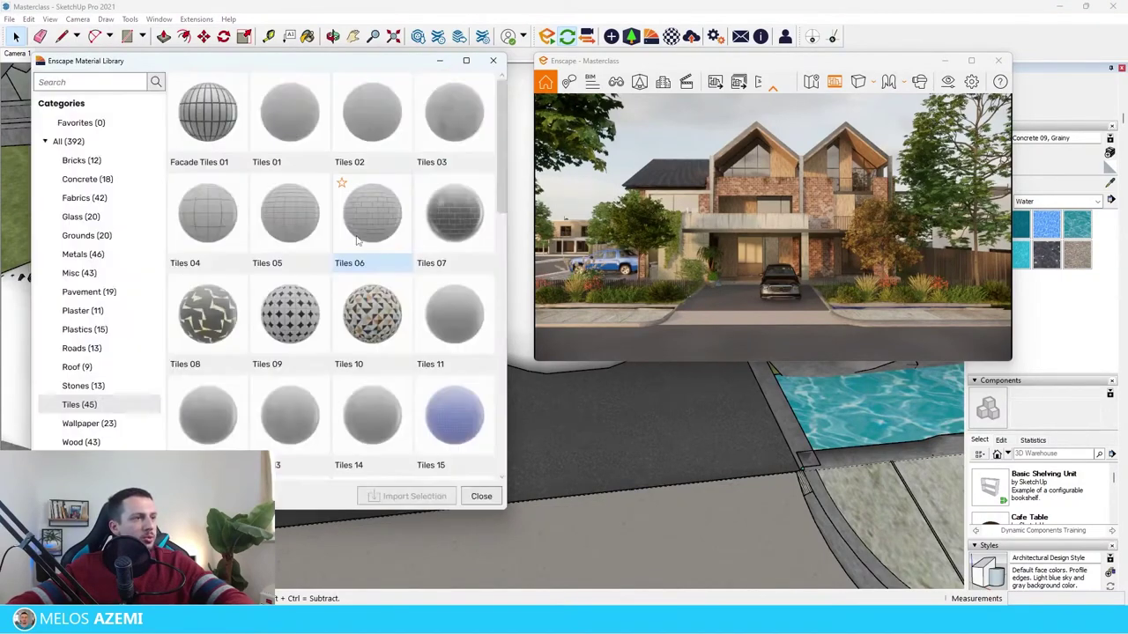
{"action": "left_click", "coordinate": [302, 133]}
{"action": "left_click", "coordinate": [407, 497]}
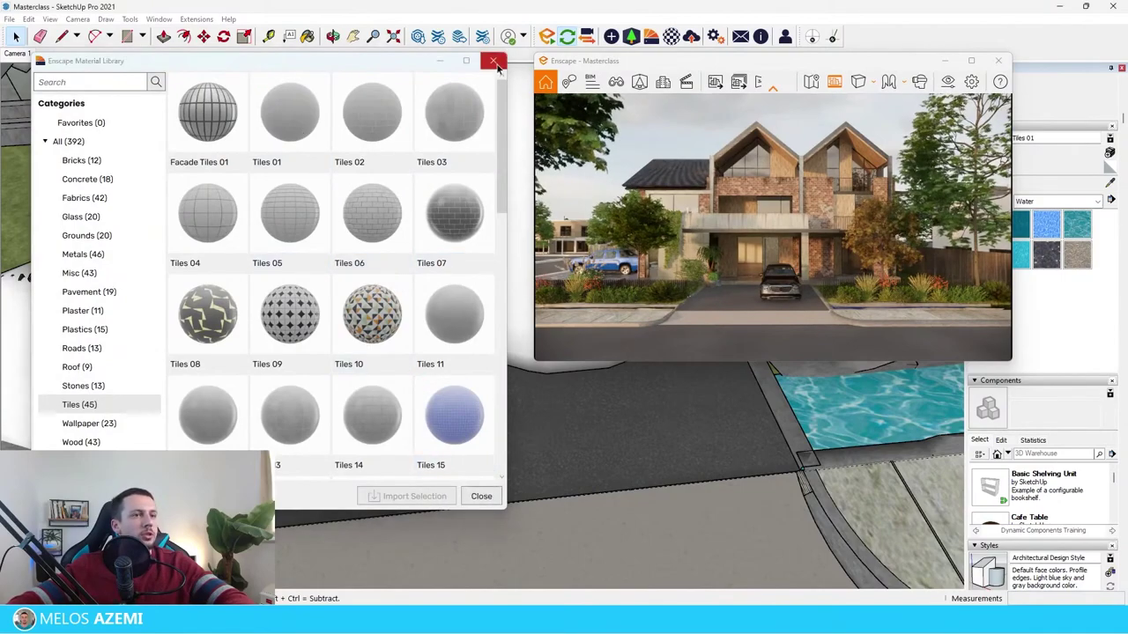
Paint the driveway surface under the parked car with the Tiles 01 material
{"action": "left_click", "coordinate": [493, 60]}
{"action": "key", "text": "b"}
{"action": "left_click", "coordinate": [453, 408]}
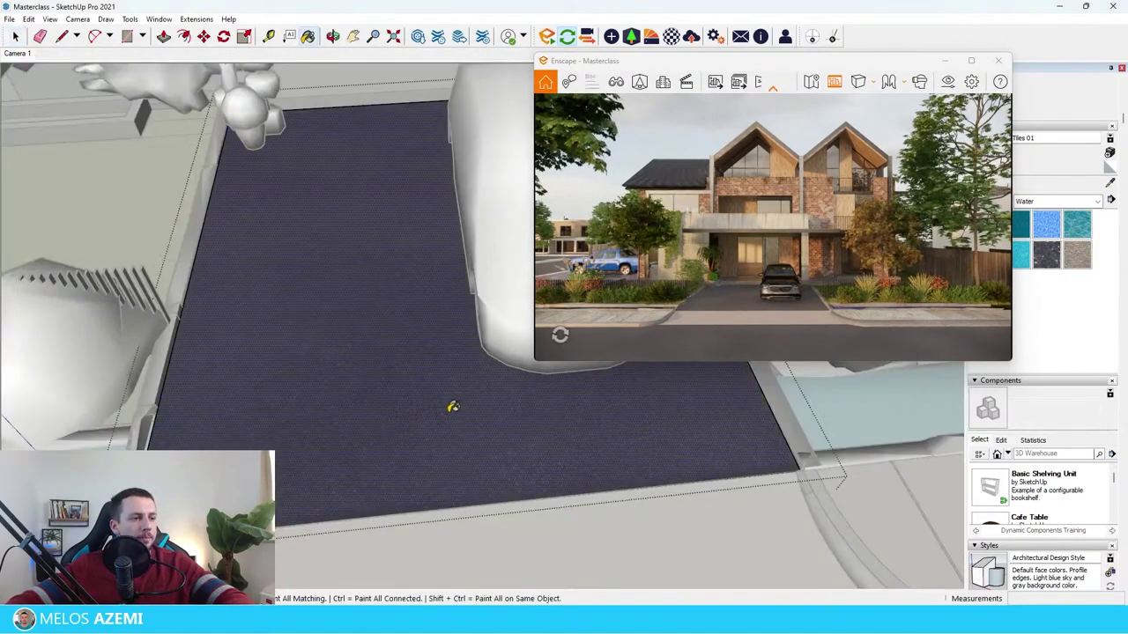
{"action": "key", "text": "space"}
{"action": "key", "text": "Escape"}
Open the driveway group and adjust the scale and orientation of the Tiles 01 texture on its top face
{"action": "left_click", "coordinate": [379, 371]}
{"action": "scroll", "coordinate": [379, 372], "scroll_direction": "up", "scroll_amount": 2}
{"action": "scroll", "coordinate": [379, 371], "scroll_direction": "down", "scroll_amount": 5}
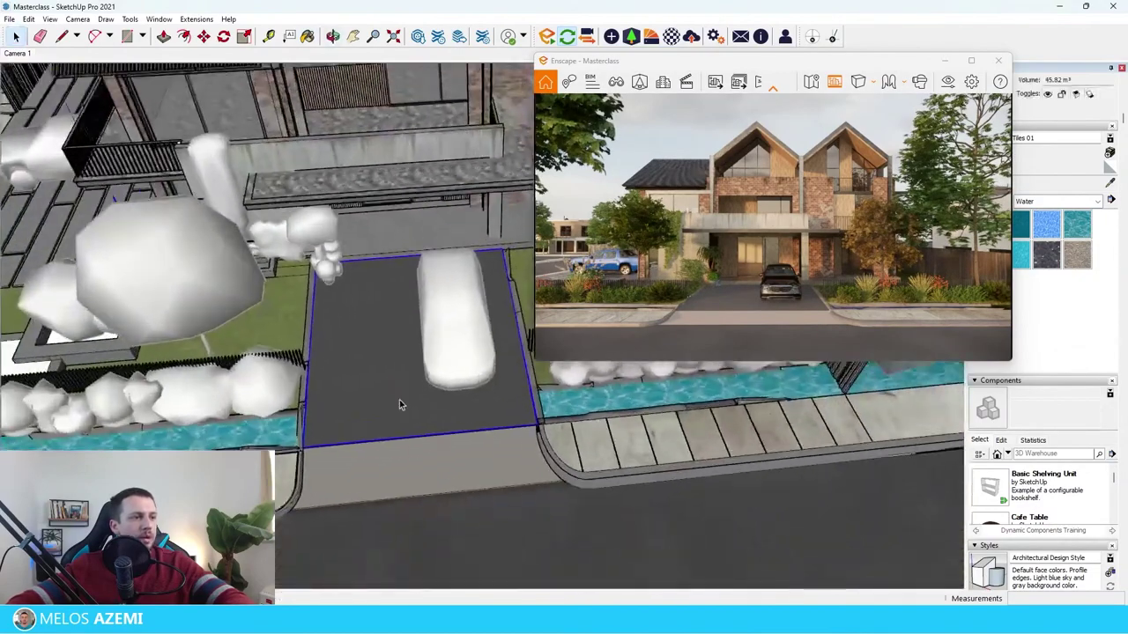
{"action": "double_click", "coordinate": [399, 400]}
{"action": "right_click", "coordinate": [400, 405]}
{"action": "left_click", "coordinate": [534, 547]}
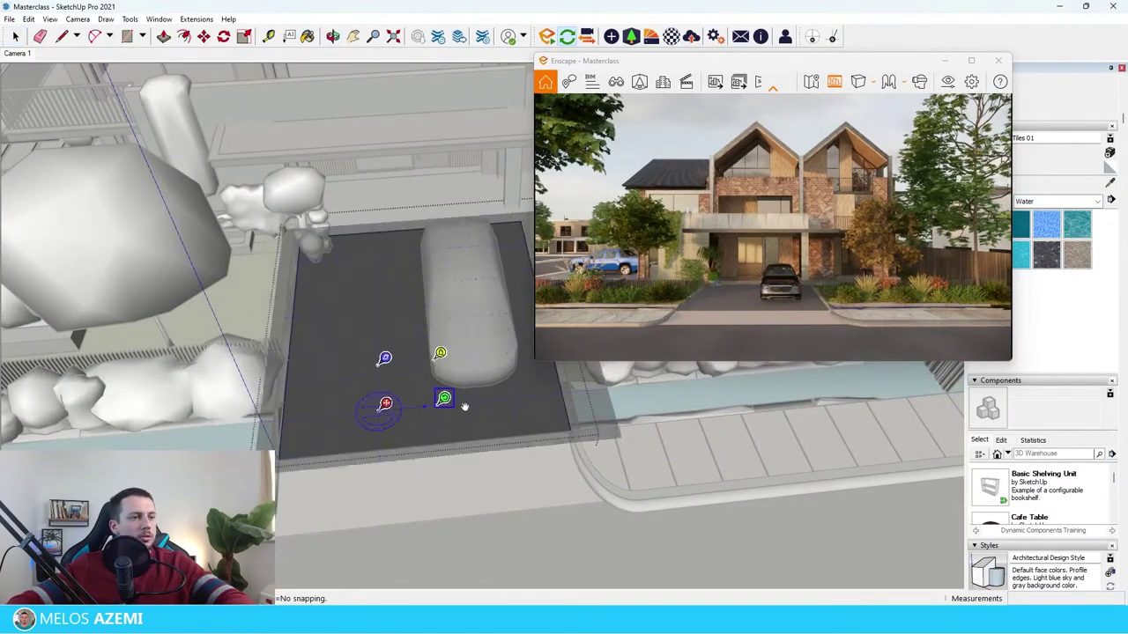
{"action": "left_click_drag", "start_coordinate": [524, 393], "coordinate": [518, 393]}
{"action": "key", "text": "Return"}
{"action": "key", "text": "Escape"}
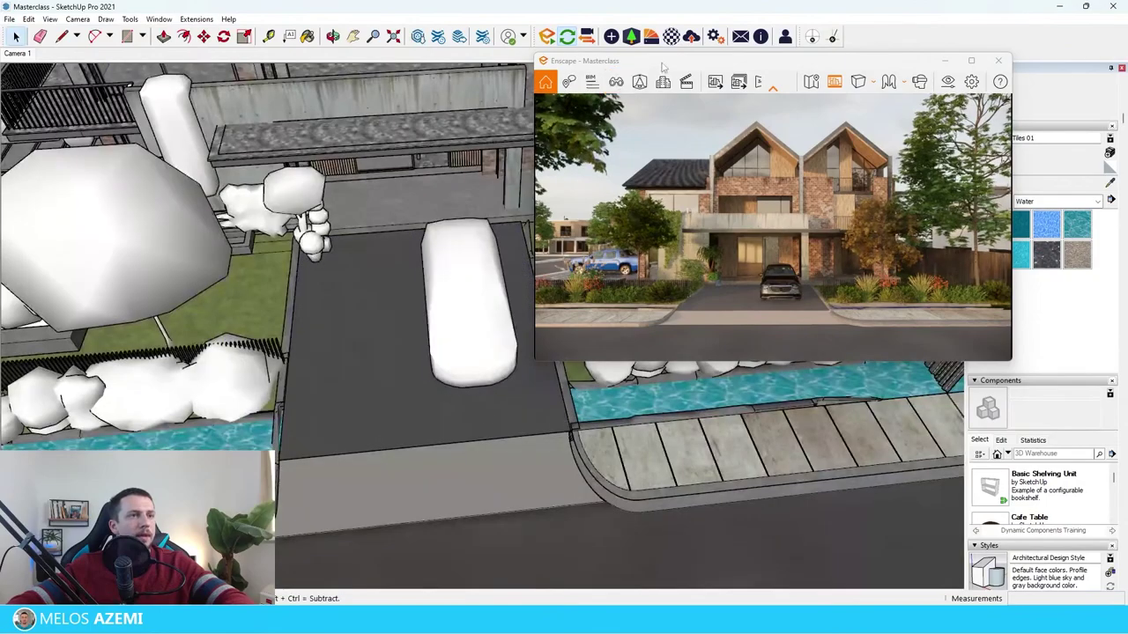
Set the Tiles 01 tint color to a very pale swatch in the Enscape material editor and check the driveway in the enlarged render
{"action": "left_click", "coordinate": [671, 36]}
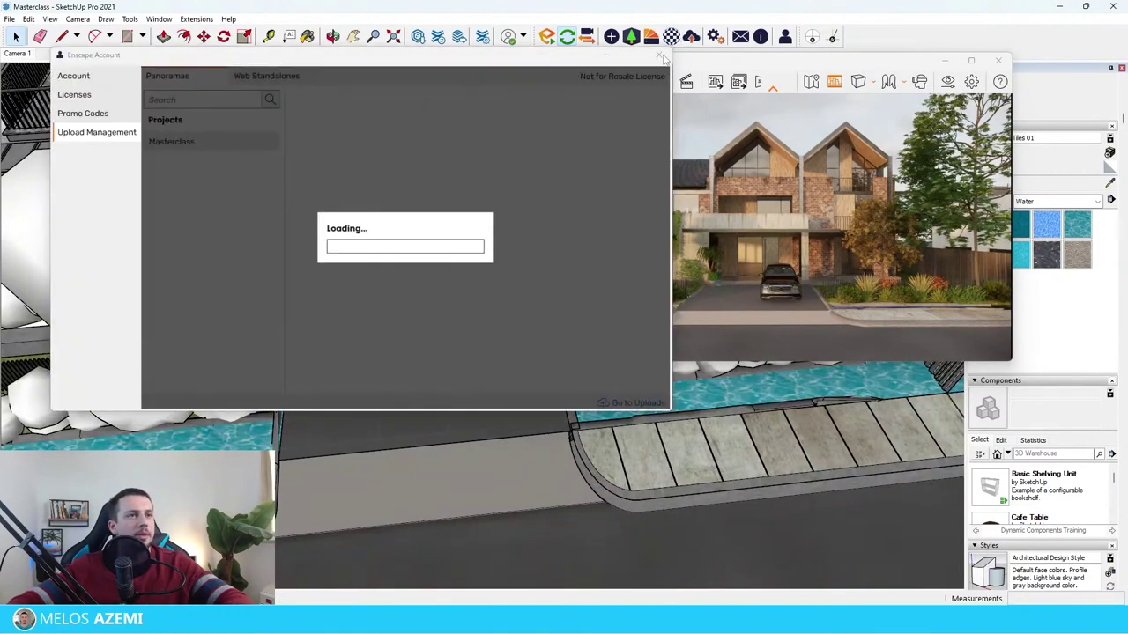
{"action": "left_click_drag", "start_coordinate": [232, 57], "coordinate": [306, 70]}
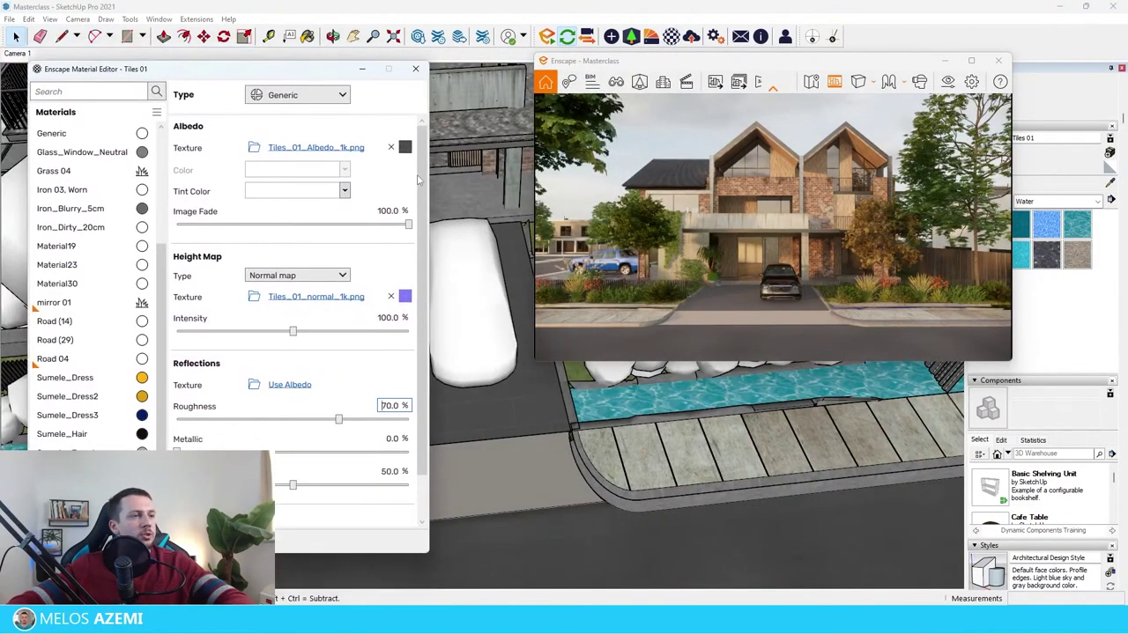
{"action": "left_click", "coordinate": [324, 192]}
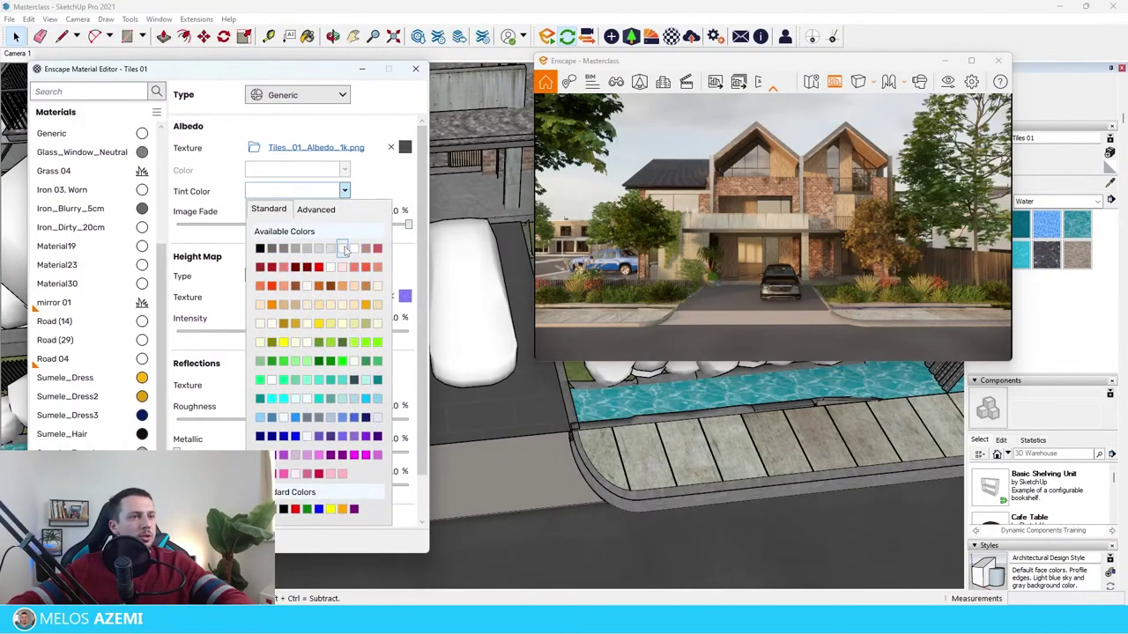
{"action": "left_click", "coordinate": [343, 250]}
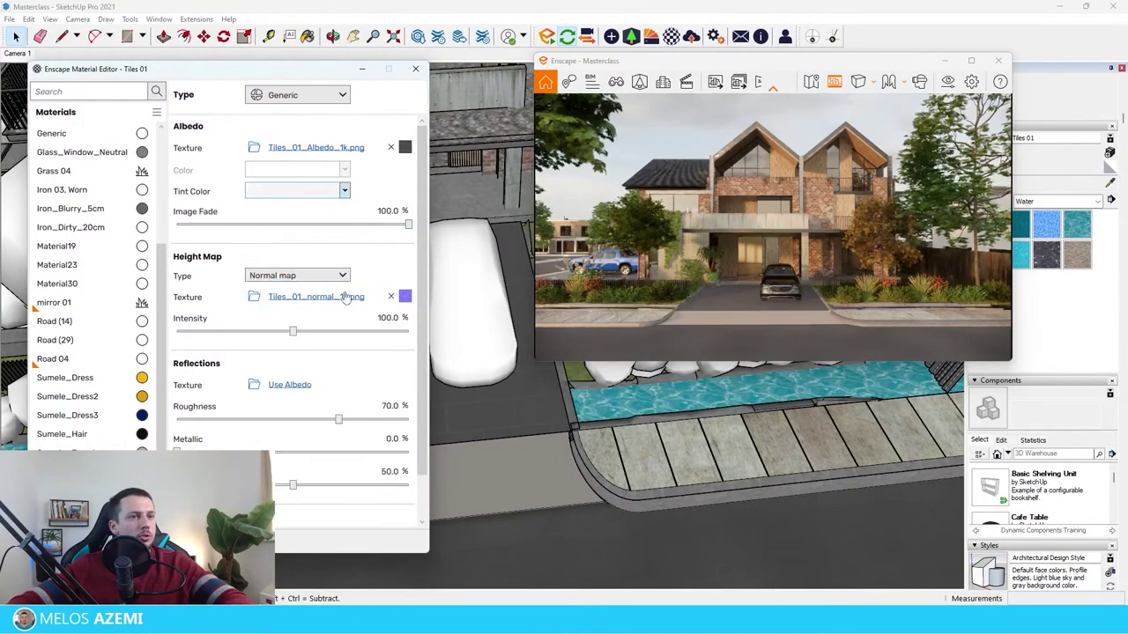
{"action": "left_click", "coordinate": [970, 60]}
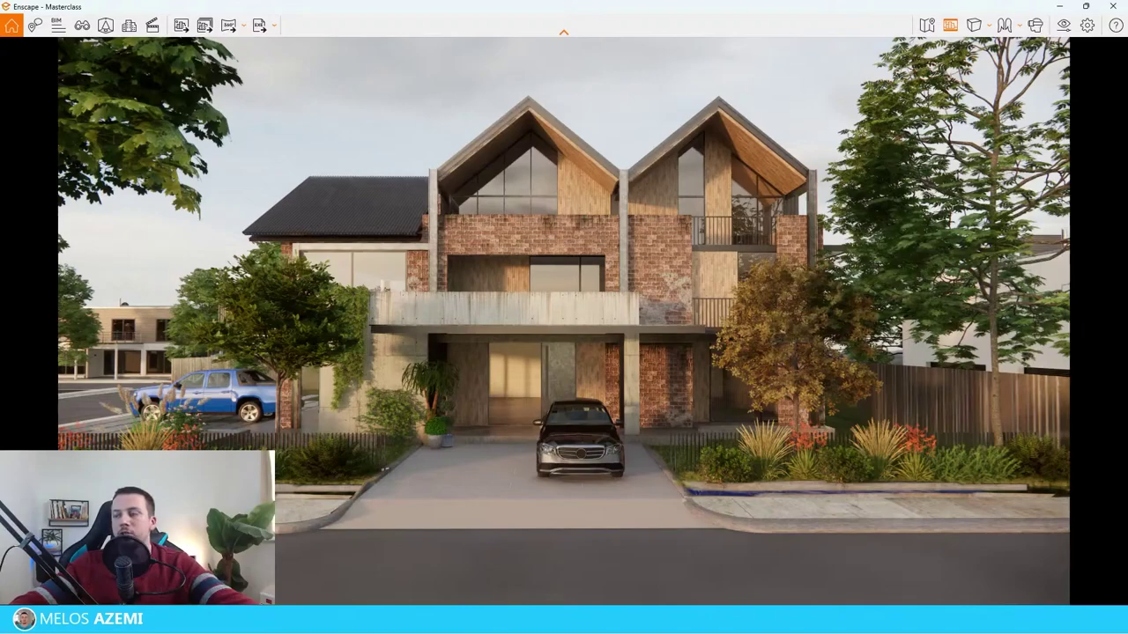
{"action": "left_click", "coordinate": [1085, 6]}
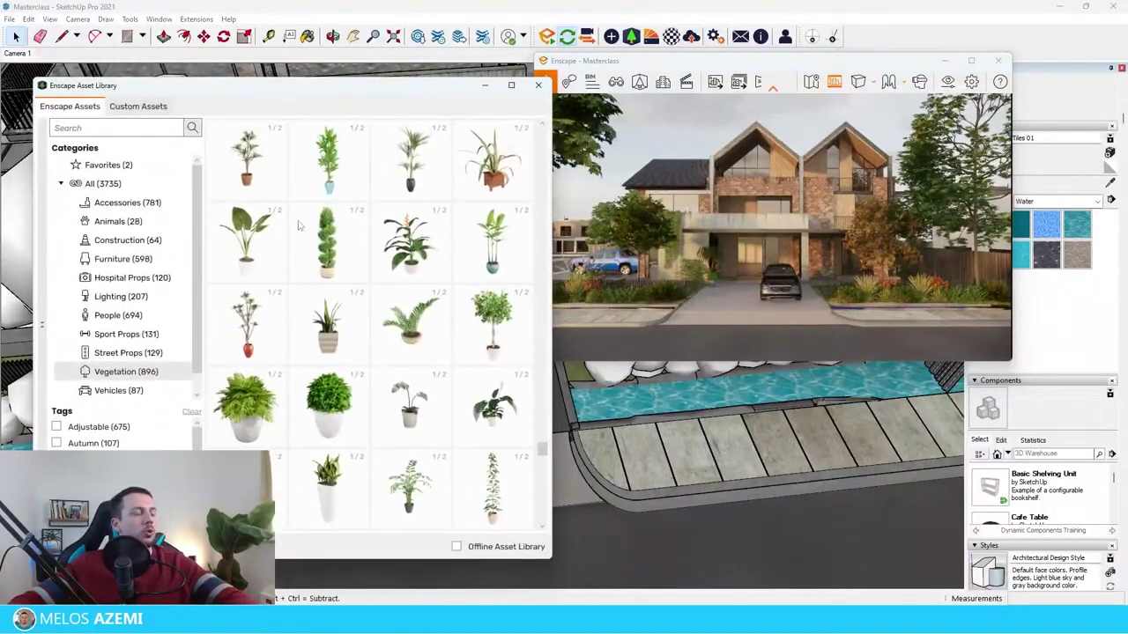
Search the Enscape assets for curtain and place the plain flat curtain panel inside the ground-floor entrance glazing
{"action": "left_click", "coordinate": [140, 127]}
{"action": "type", "text": "curtain"}
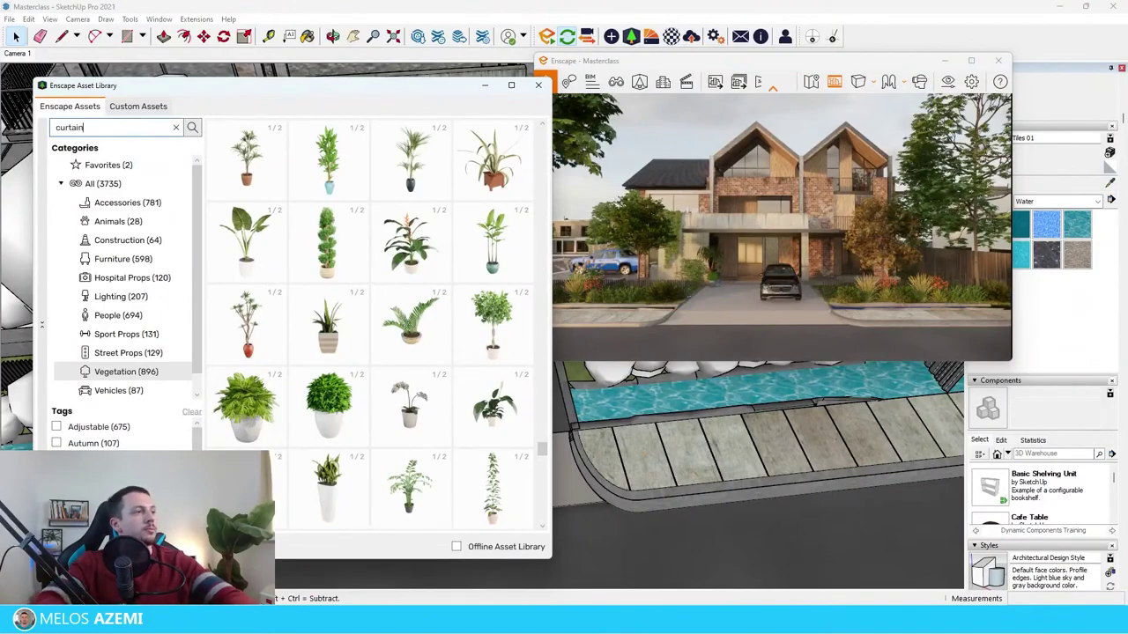
{"action": "key", "text": "Return"}
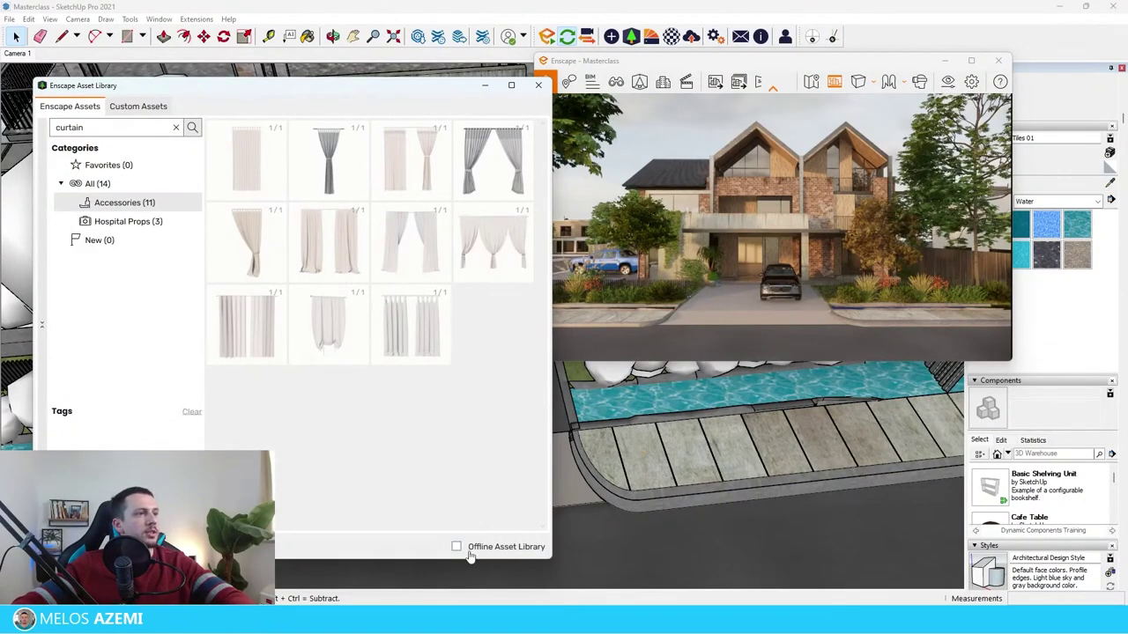
{"action": "left_click", "coordinate": [271, 164]}
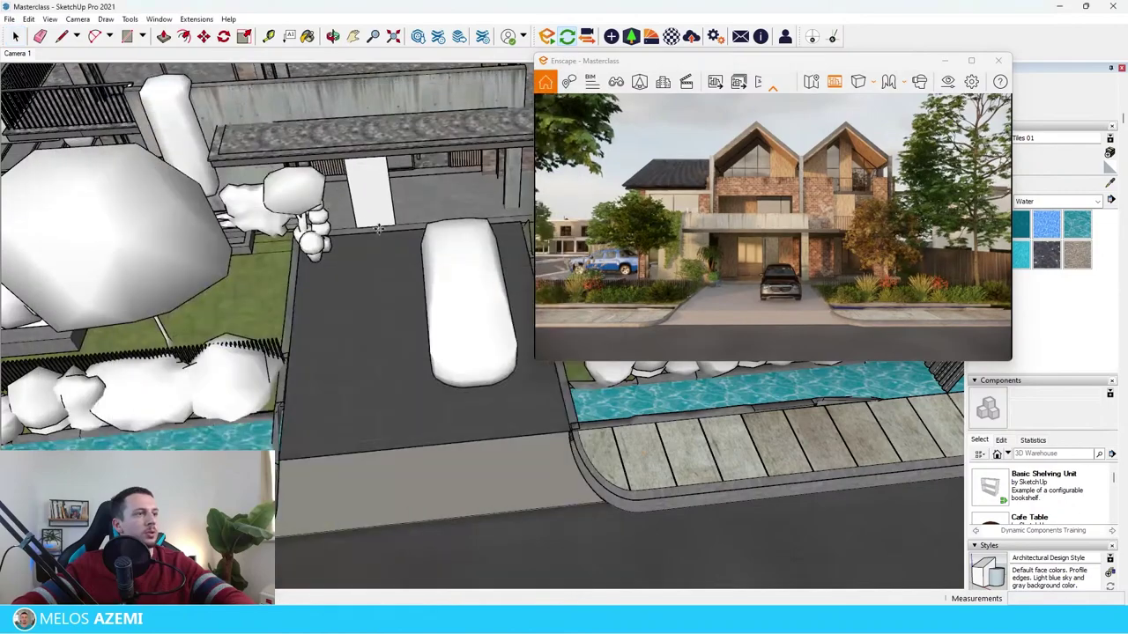
{"action": "scroll", "coordinate": [373, 225], "scroll_direction": "up", "scroll_amount": 5}
{"action": "scroll", "coordinate": [303, 364], "scroll_direction": "down", "scroll_amount": 3}
{"action": "middle_click_drag", "start_coordinate": [336, 240], "coordinate": [1023, 331]}
{"action": "scroll", "coordinate": [1022, 330], "scroll_direction": "down", "scroll_amount": 6}
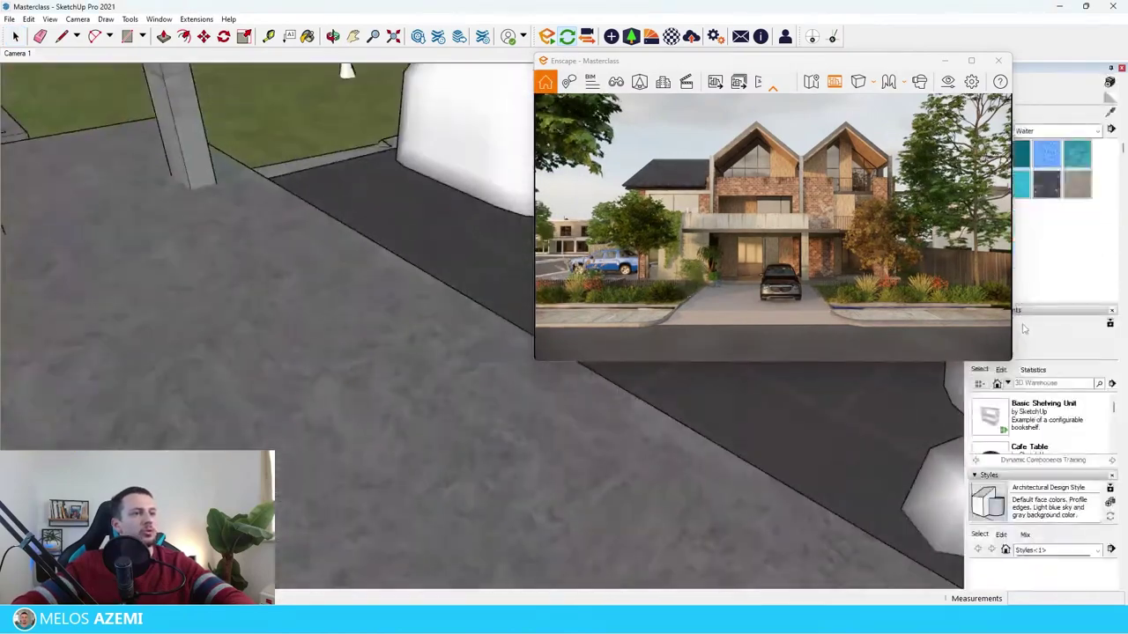
{"action": "scroll", "coordinate": [725, 483], "scroll_direction": "down", "scroll_amount": 4}
{"action": "mouse_move", "coordinate": [726, 483]}
{"action": "middle_mouse_down"}
{"action": "mouse_move", "coordinate": [616, 449]}
{"action": "mouse_move", "coordinate": [372, 335]}
{"action": "mouse_move", "coordinate": [336, 369]}
{"action": "middle_mouse_up"}
{"action": "scroll", "coordinate": [336, 370], "scroll_direction": "down", "scroll_amount": 5}
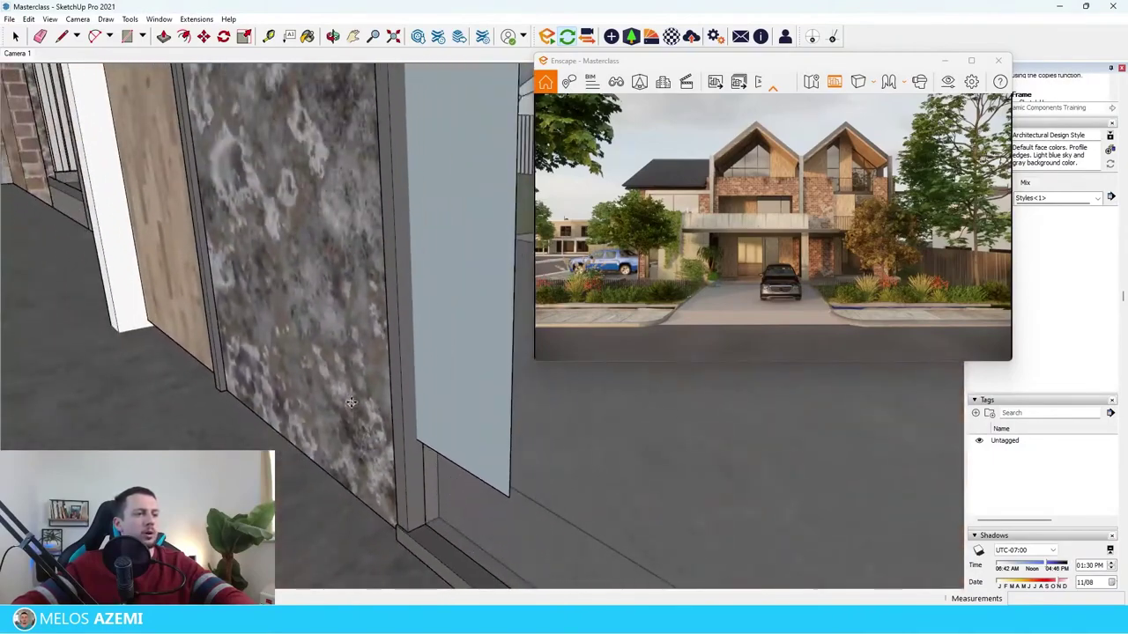
{"action": "middle_click_drag", "start_coordinate": [378, 567], "coordinate": [509, 393]}
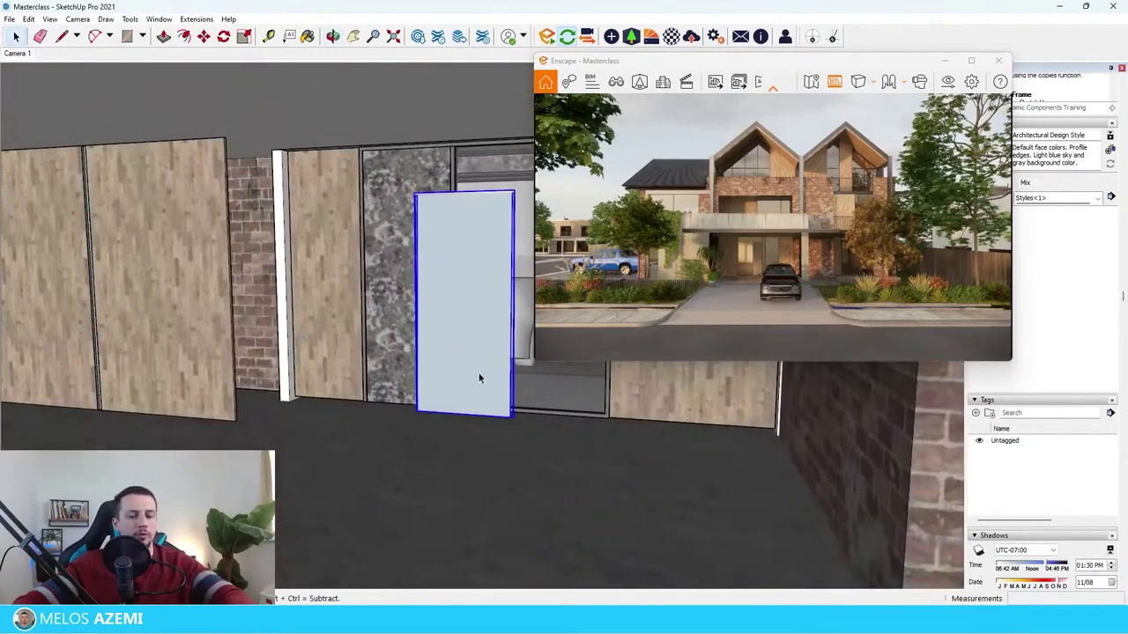
Move the curtain panel and scale it up to cover more of the window opening beside the stone panel
{"action": "scroll", "coordinate": [479, 378], "scroll_direction": "up", "scroll_amount": 1}
{"action": "key", "text": "m"}
{"action": "left_click", "coordinate": [480, 373]}
{"action": "left_click", "coordinate": [479, 310]}
{"action": "key", "text": "s"}
{"action": "left_click", "coordinate": [518, 360]}
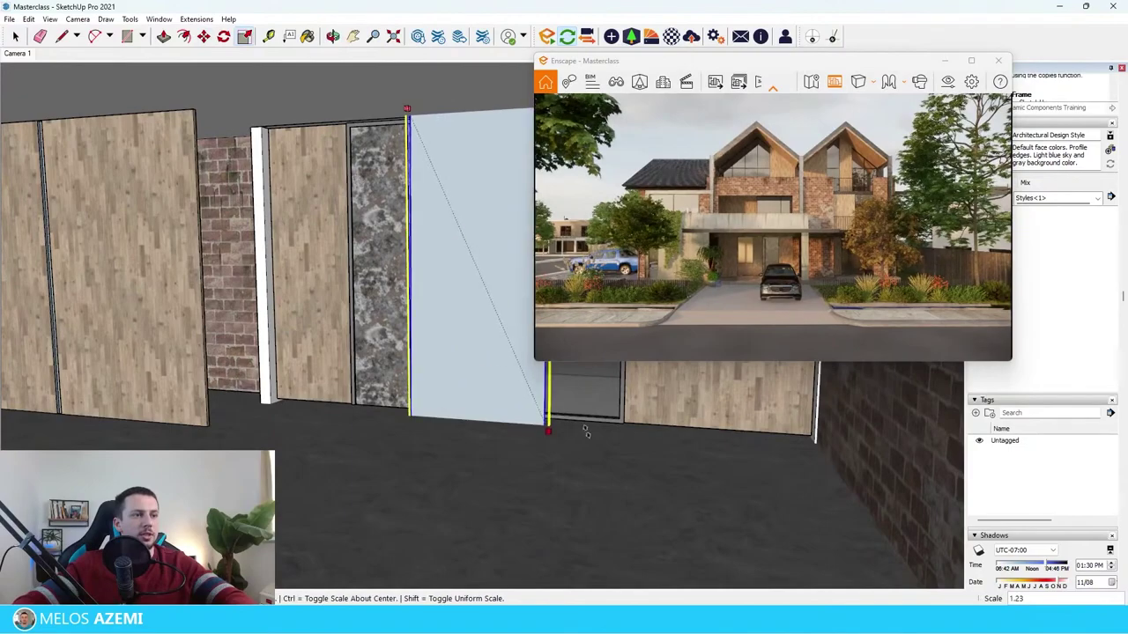
{"action": "left_click", "coordinate": [620, 476]}
{"action": "key", "text": "space"}
{"action": "middle_click_drag", "start_coordinate": [531, 410], "coordinate": [555, 458]}
{"action": "scroll", "coordinate": [712, 507], "scroll_direction": "up", "scroll_amount": 2}
{"action": "scroll", "coordinate": [712, 507], "scroll_direction": "up", "scroll_amount": 1}
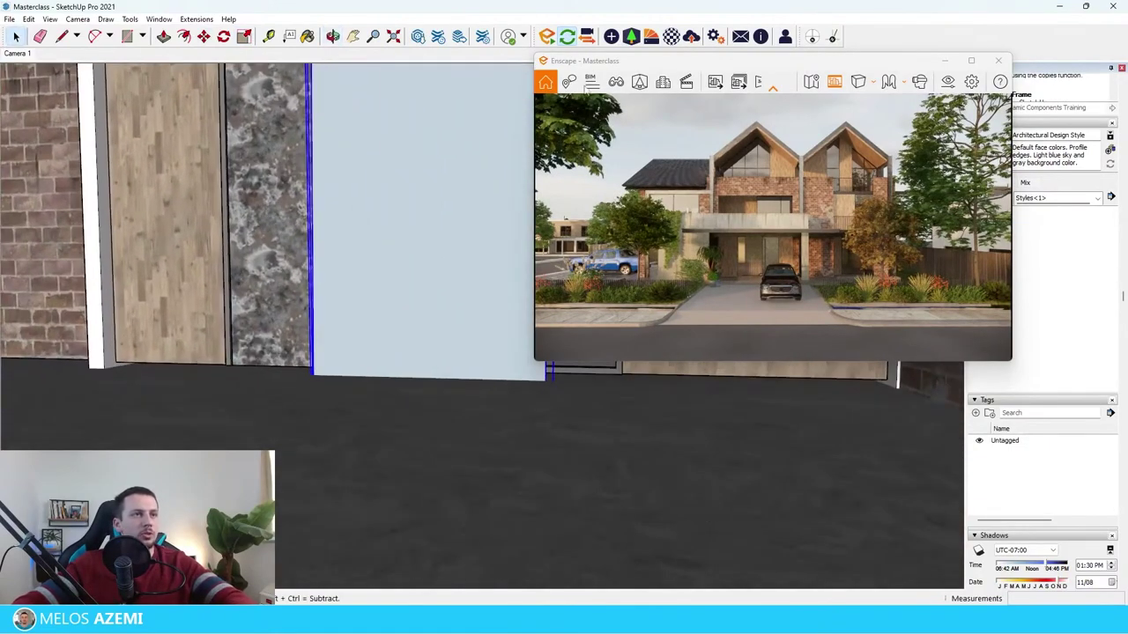
Clear the asset search and place a sofa from the Furniture category in the ground-floor room near the curtain
{"action": "left_click", "coordinate": [631, 37]}
{"action": "left_click", "coordinate": [176, 128]}
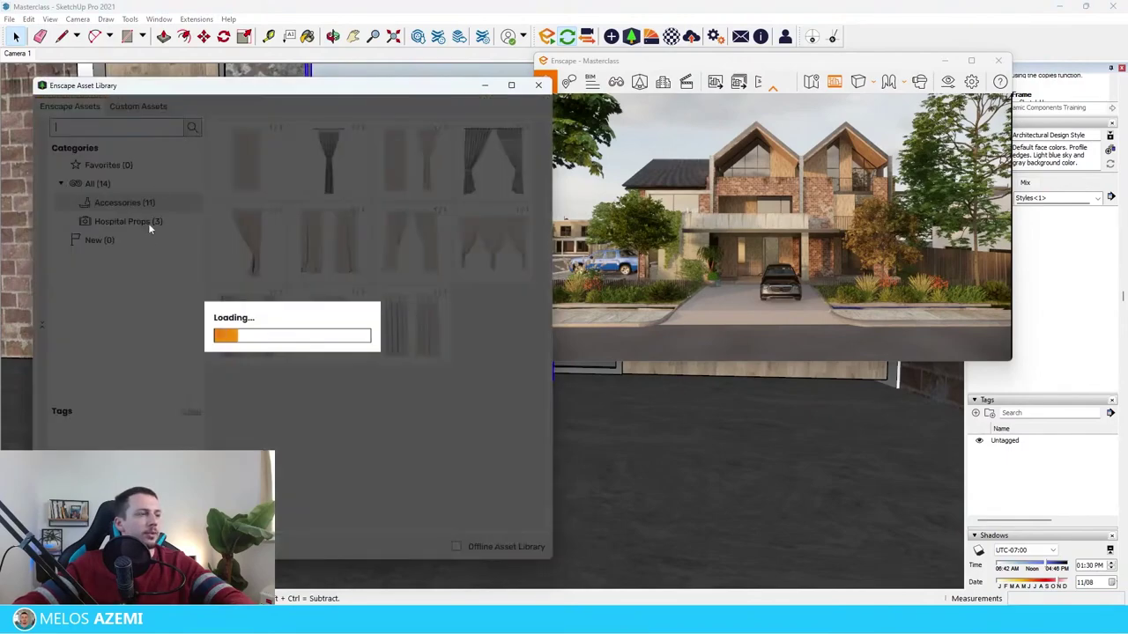
{"action": "left_click", "coordinate": [143, 260]}
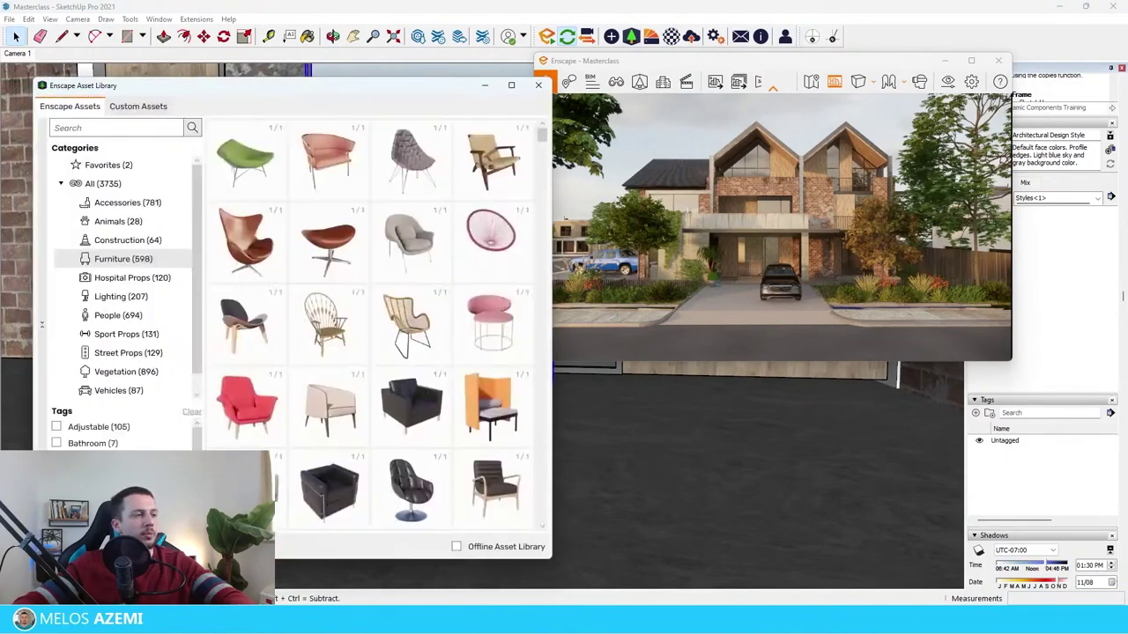
{"action": "scroll", "coordinate": [410, 469], "scroll_direction": "down", "scroll_amount": 10}
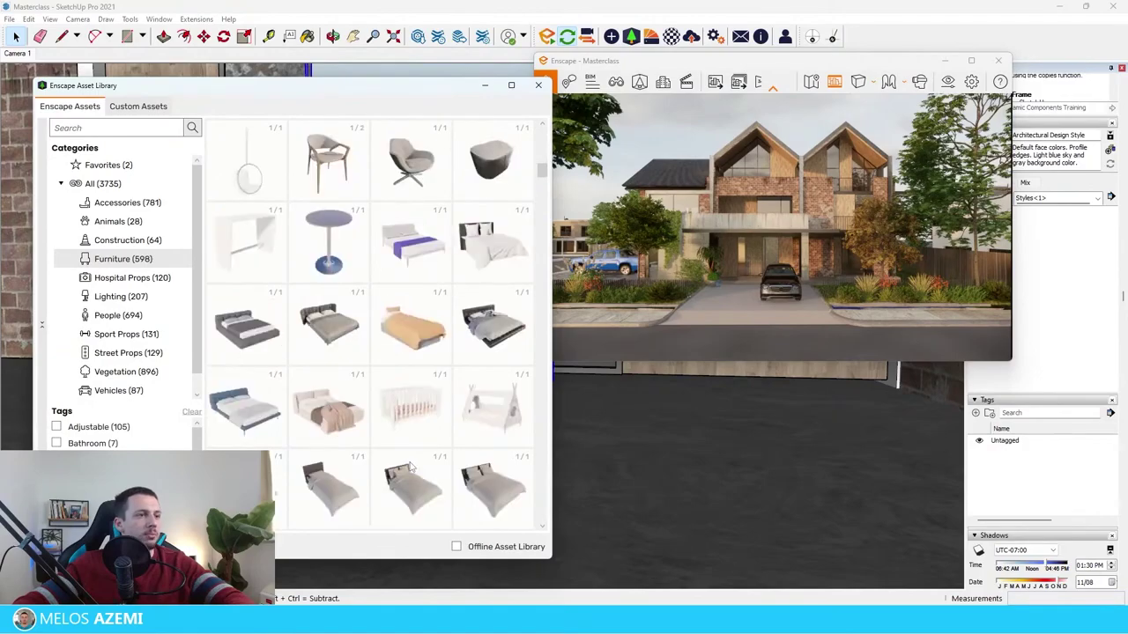
{"action": "scroll", "coordinate": [410, 468], "scroll_direction": "up", "scroll_amount": 10}
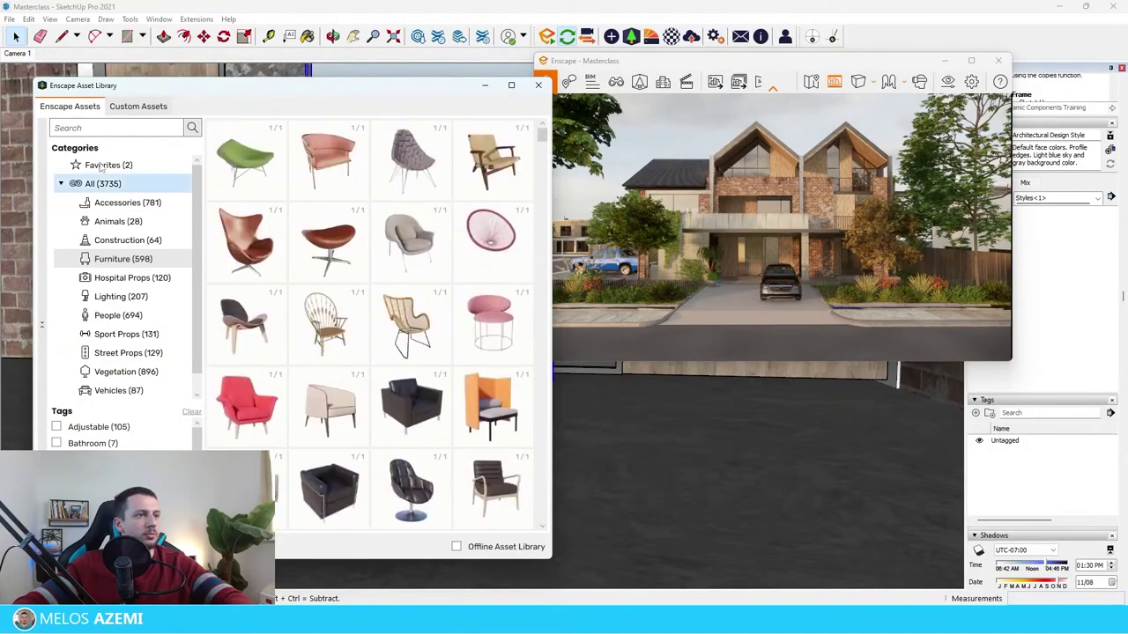
{"action": "scroll", "coordinate": [387, 463], "scroll_direction": "down", "scroll_amount": 5}
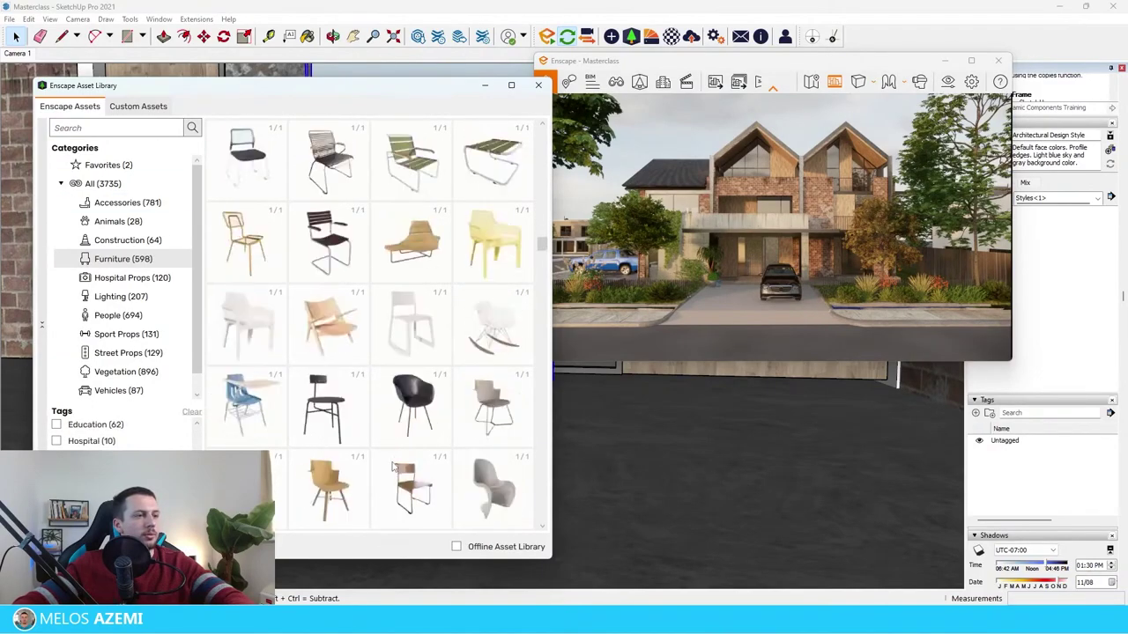
{"action": "scroll", "coordinate": [394, 467], "scroll_direction": "down", "scroll_amount": 10}
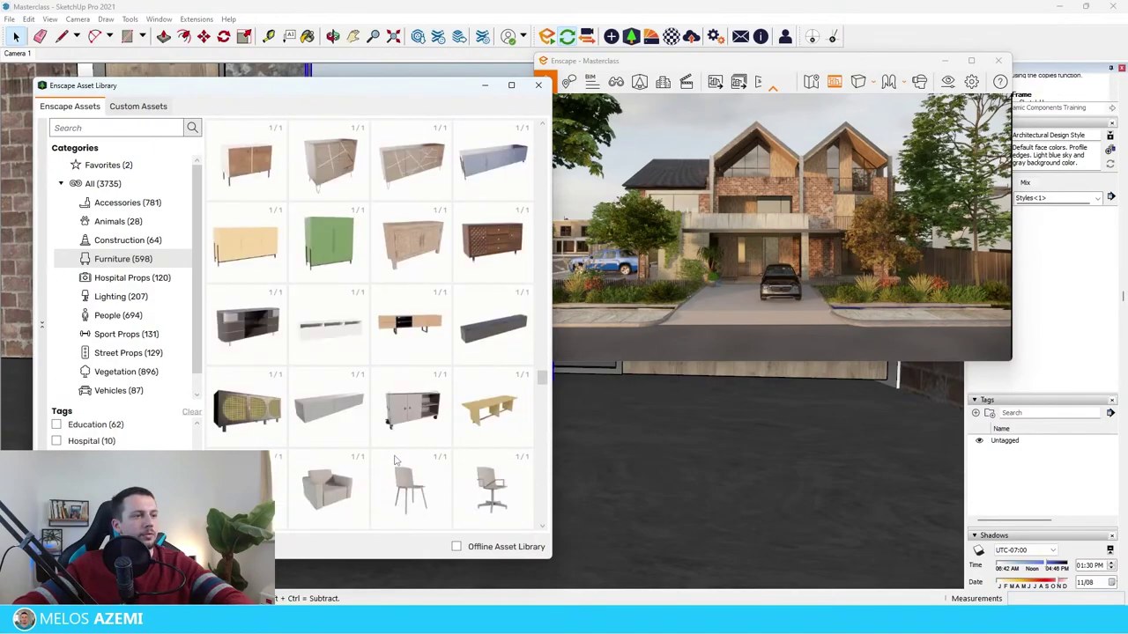
{"action": "left_click", "coordinate": [399, 465]}
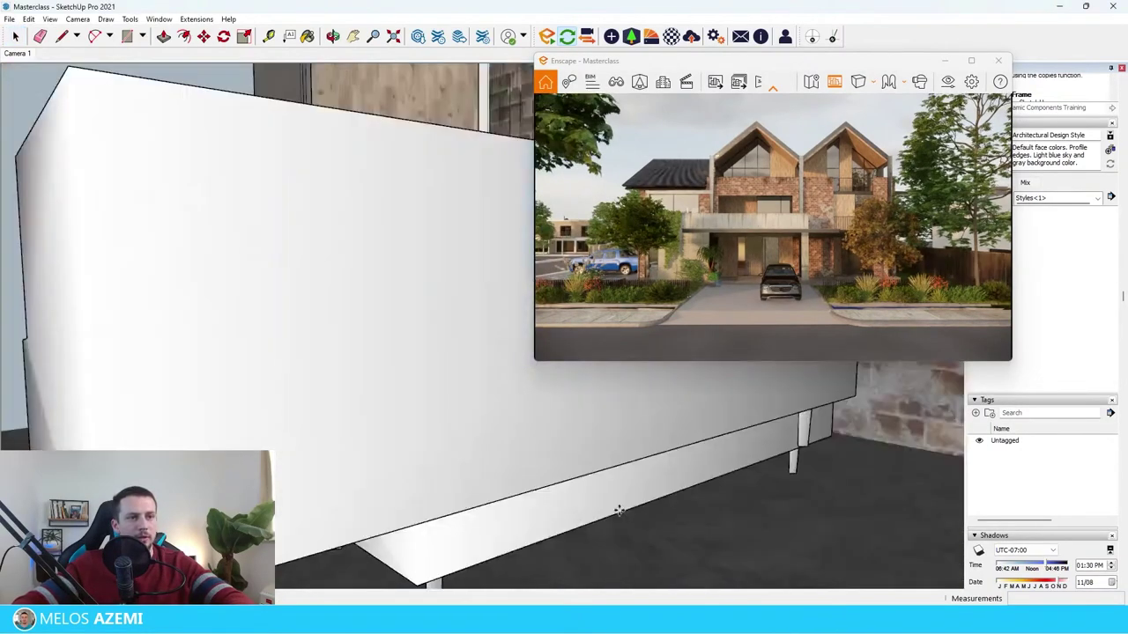
{"action": "scroll", "coordinate": [620, 511], "scroll_direction": "down", "scroll_amount": 5}
{"action": "left_click", "coordinate": [523, 468]}
Search the Enscape assets for painting and place the black-and-white abstract canvas on the white interior wall
{"action": "middle_click_drag", "start_coordinate": [523, 468], "coordinate": [707, 561]}
{"action": "middle_click_drag", "start_coordinate": [283, 559], "coordinate": [575, 572]}
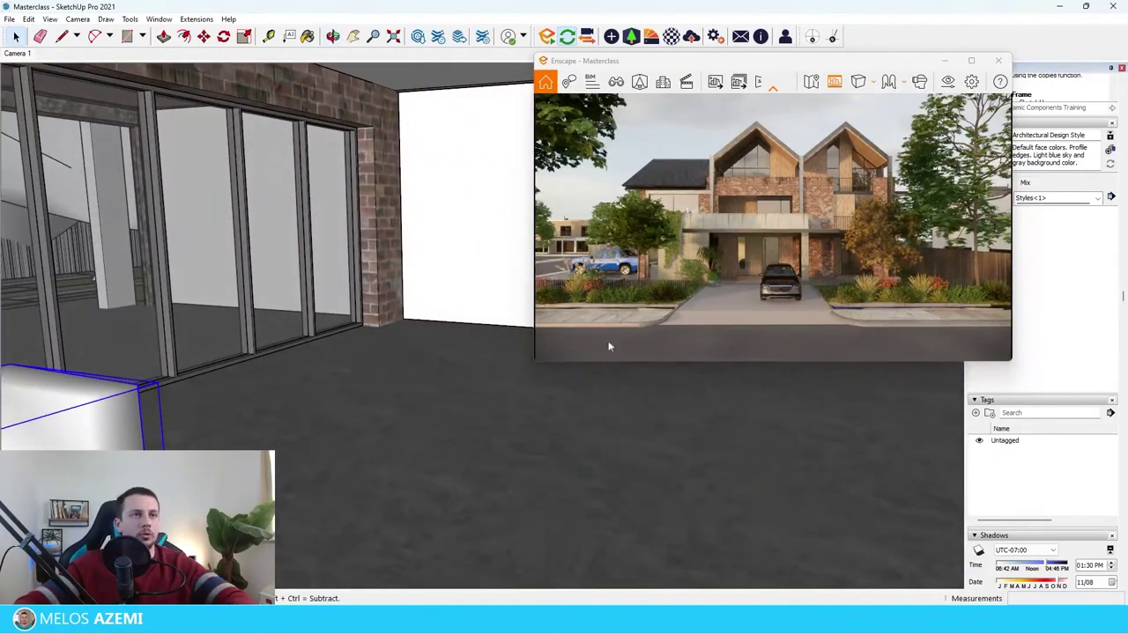
{"action": "left_click", "coordinate": [587, 36]}
{"action": "type", "text": "p"}
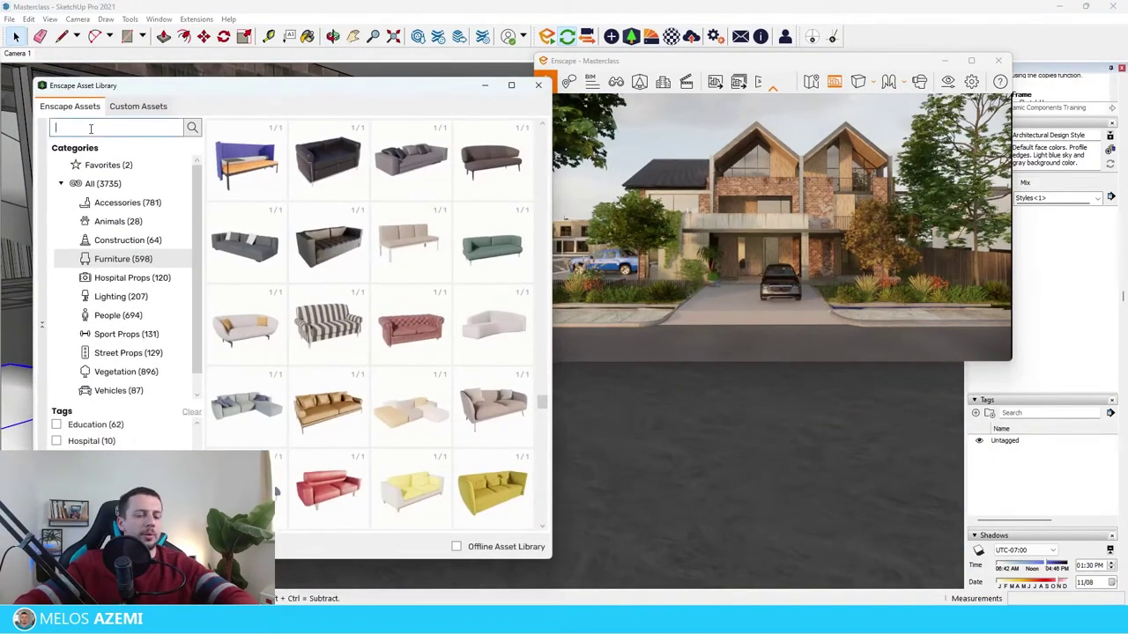
{"action": "type", "text": "ainting"}
{"action": "key", "text": "Return"}
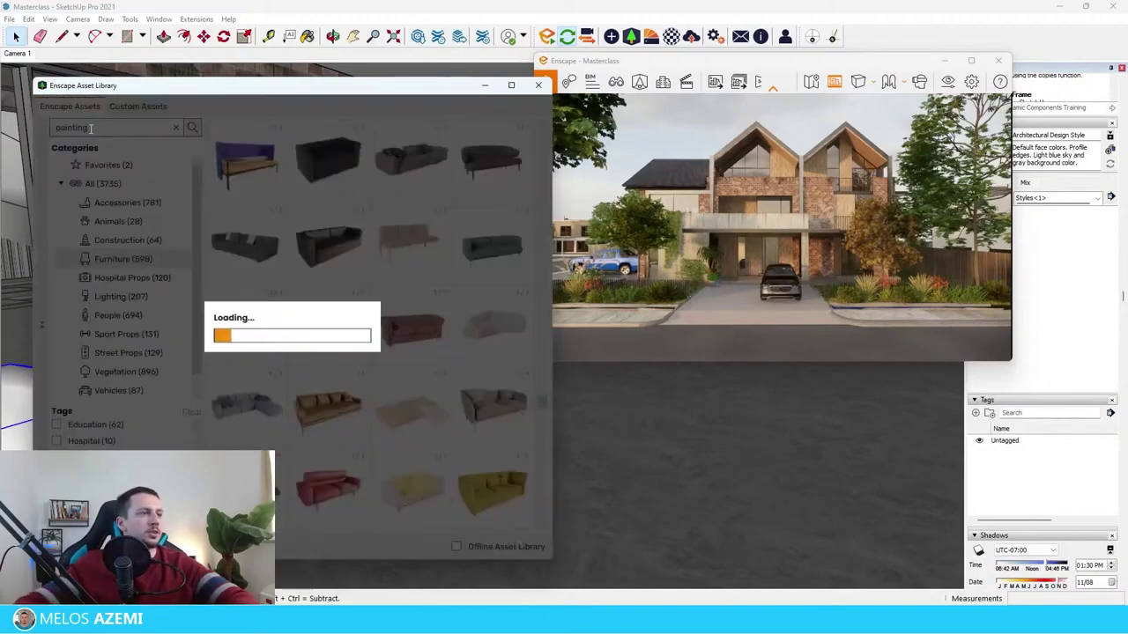
{"action": "left_click", "coordinate": [133, 205]}
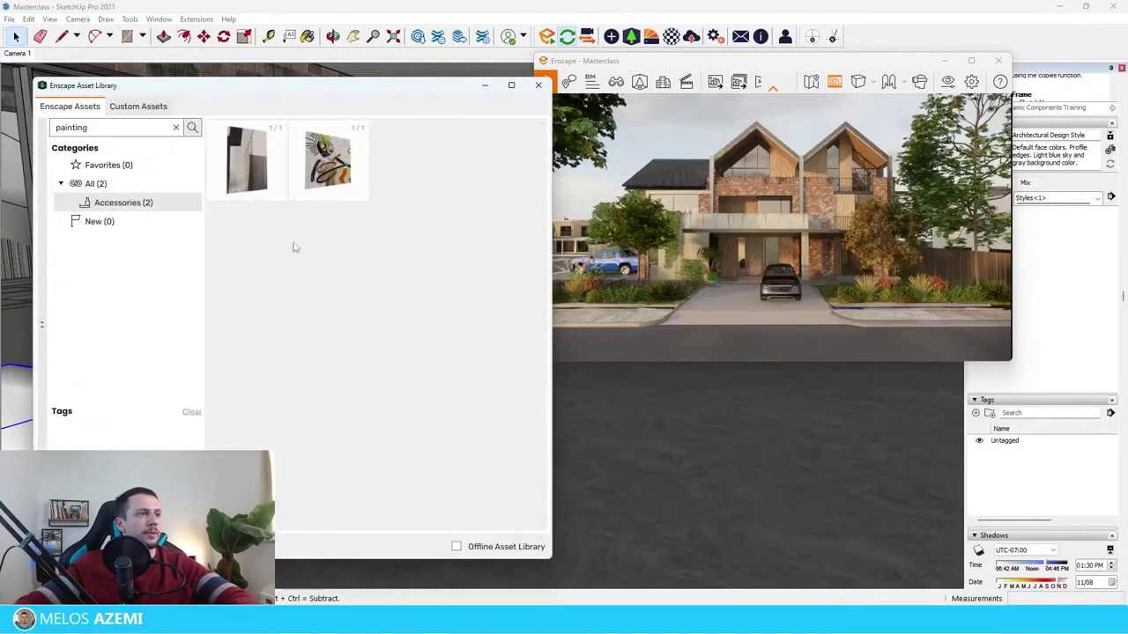
{"action": "left_click", "coordinate": [260, 187]}
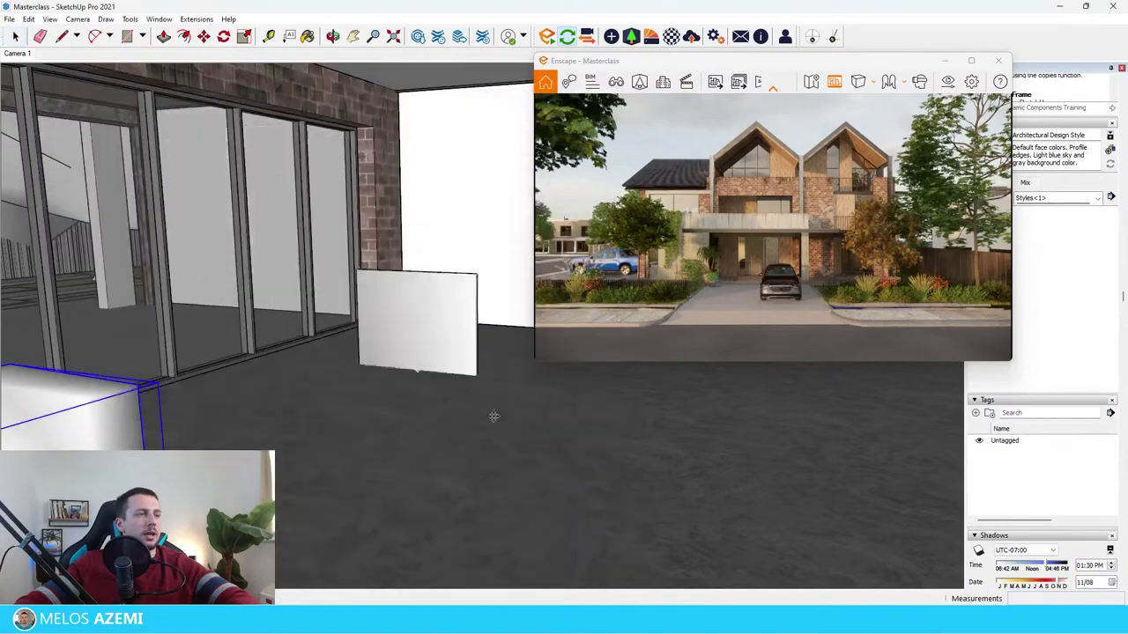
{"action": "middle_click_drag", "start_coordinate": [493, 418], "coordinate": [428, 385]}
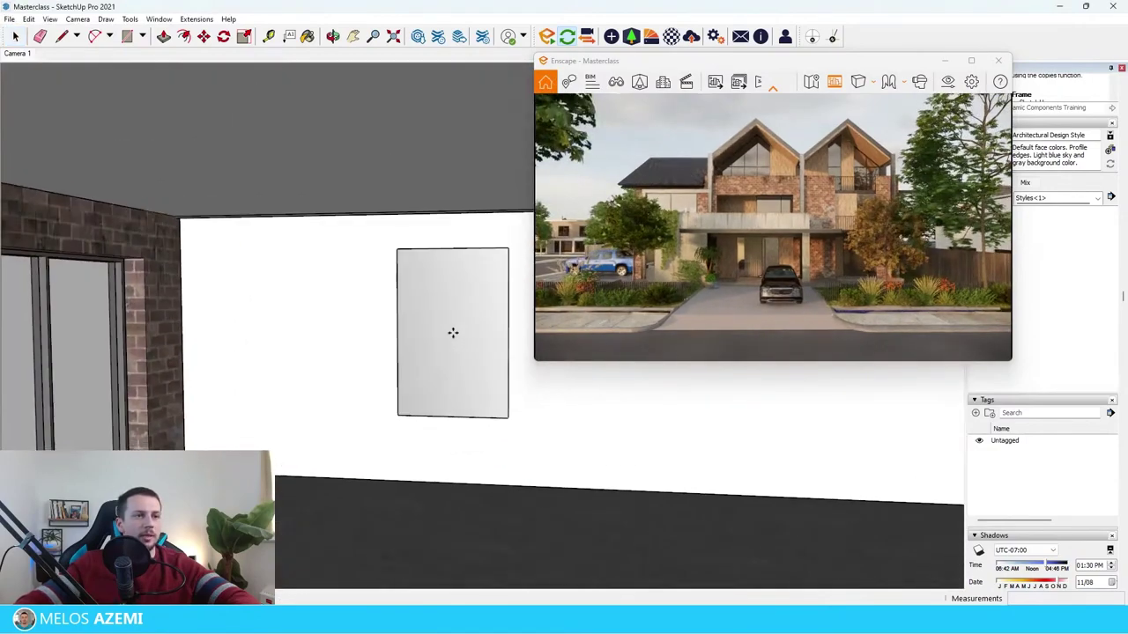
Move the painting sideways along the white wall to adjust its position, and check it through the entrance glazing from outside
{"action": "left_click", "coordinate": [453, 333]}
{"action": "key", "text": "m"}
{"action": "left_click_drag", "start_coordinate": [454, 321], "coordinate": [410, 320]}
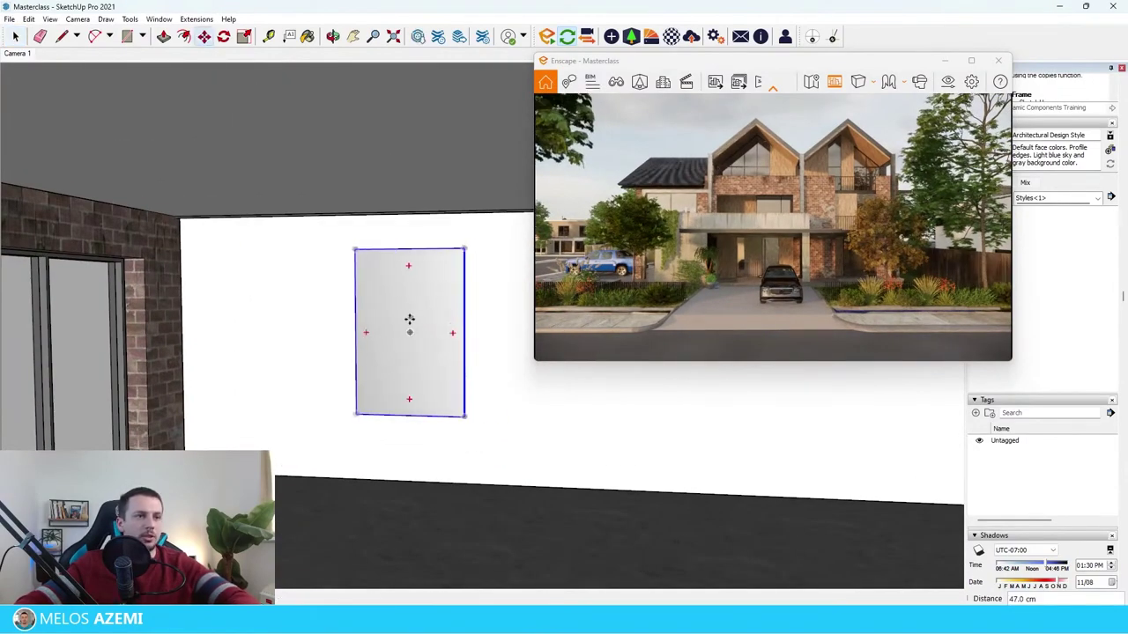
{"action": "middle_click_drag", "start_coordinate": [411, 320], "coordinate": [375, 320]}
{"action": "mouse_move", "coordinate": [375, 319]}
{"action": "left_mouse_down"}
{"action": "mouse_move", "coordinate": [481, 323]}
{"action": "mouse_move", "coordinate": [473, 330]}
{"action": "left_mouse_up"}
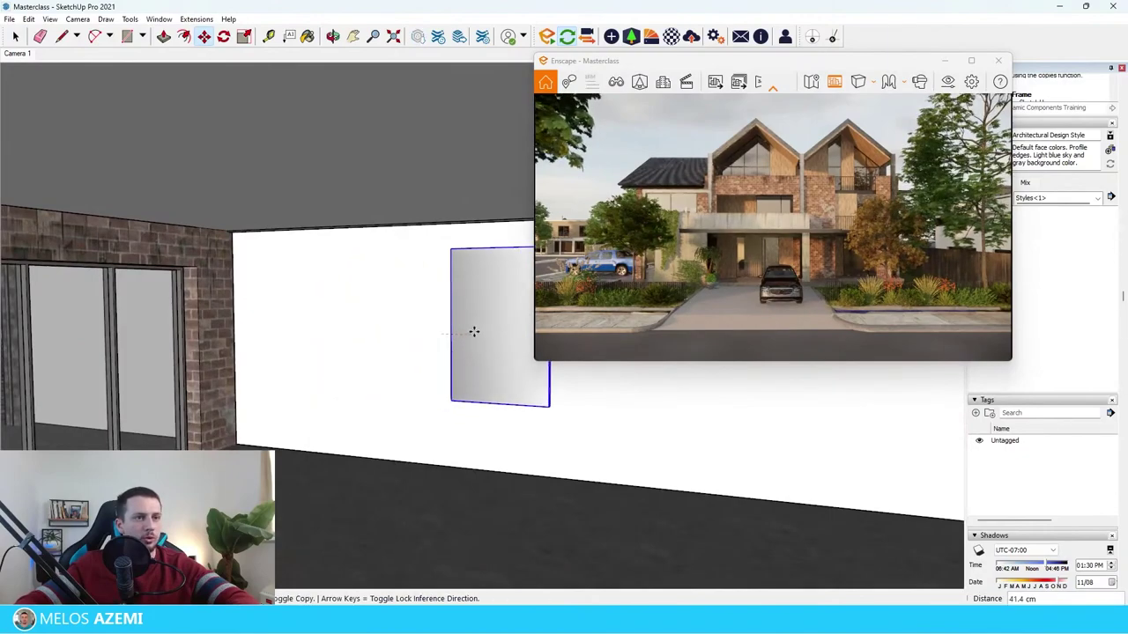
{"action": "scroll", "coordinate": [456, 355], "scroll_direction": "down", "scroll_amount": 5}
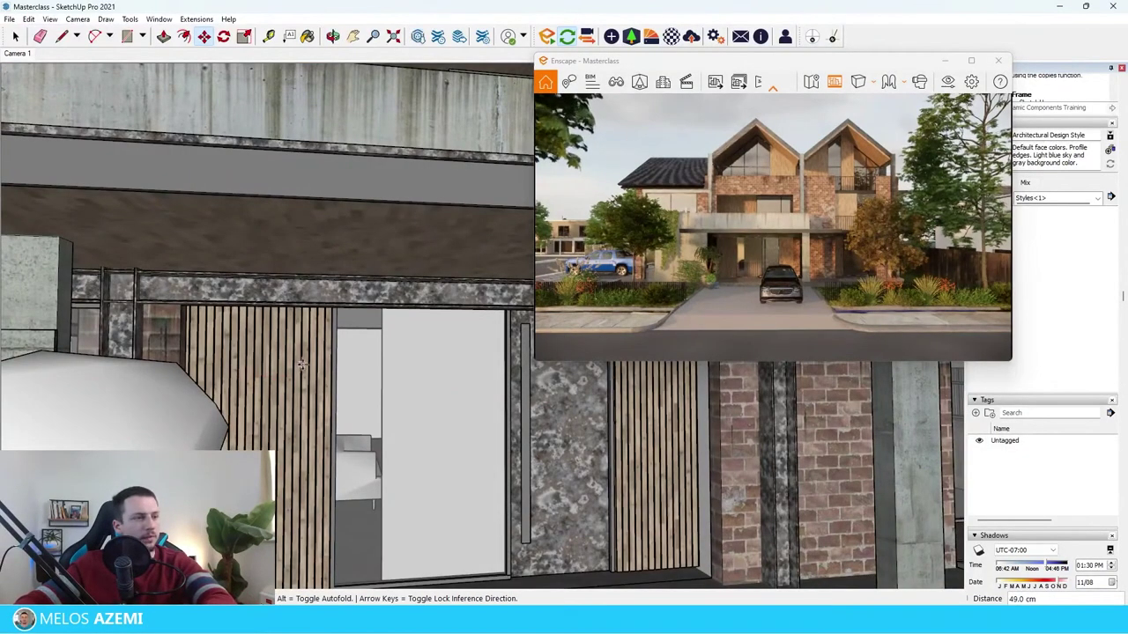
Move the flat panel beside the stone panel across the room to the glazed opening next to the wood-clad wall
{"action": "scroll", "coordinate": [361, 506], "scroll_direction": "up", "scroll_amount": 5}
{"action": "middle_click_drag", "start_coordinate": [370, 511], "coordinate": [922, 568]}
{"action": "middle_click_drag", "start_coordinate": [529, 519], "coordinate": [799, 500]}
{"action": "key", "text": "space"}
{"action": "left_click", "coordinate": [799, 500]}
{"action": "scroll", "coordinate": [755, 497], "scroll_direction": "down", "scroll_amount": 3}
{"action": "key", "text": "m"}
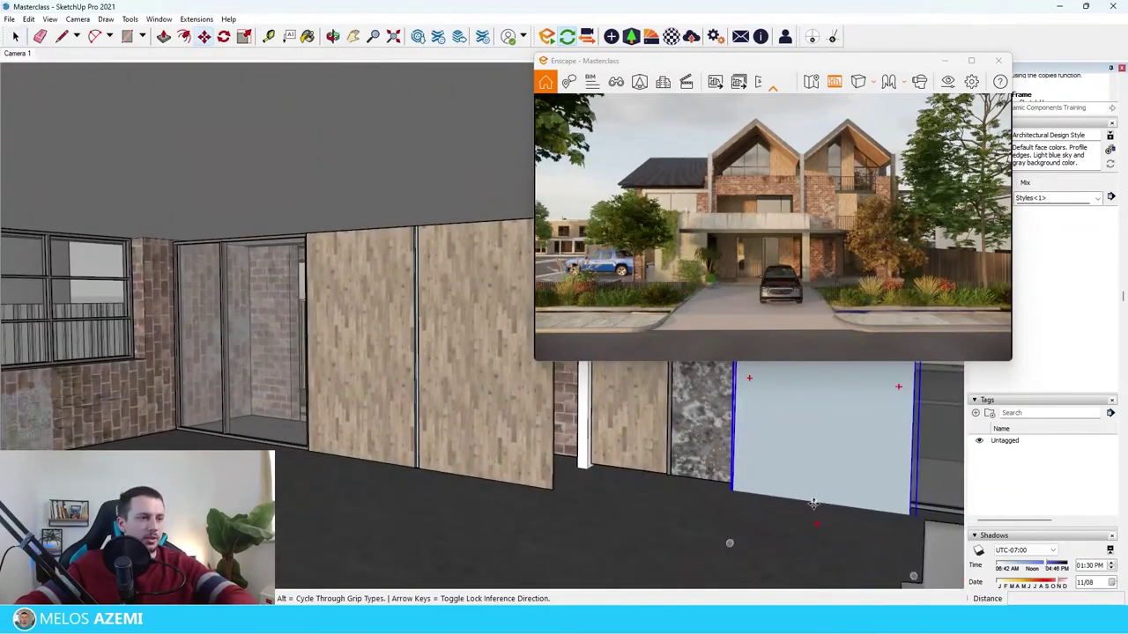
{"action": "left_click", "coordinate": [813, 503]}
{"action": "scroll", "coordinate": [203, 446], "scroll_direction": "up", "scroll_amount": 4}
{"action": "left_click", "coordinate": [276, 446]}
Shift the panel at the glazed opening beside the wood-clad wall by 10 cm
{"action": "middle_click_drag", "start_coordinate": [276, 446], "coordinate": [294, 473]}
{"action": "left_click", "coordinate": [301, 512]}
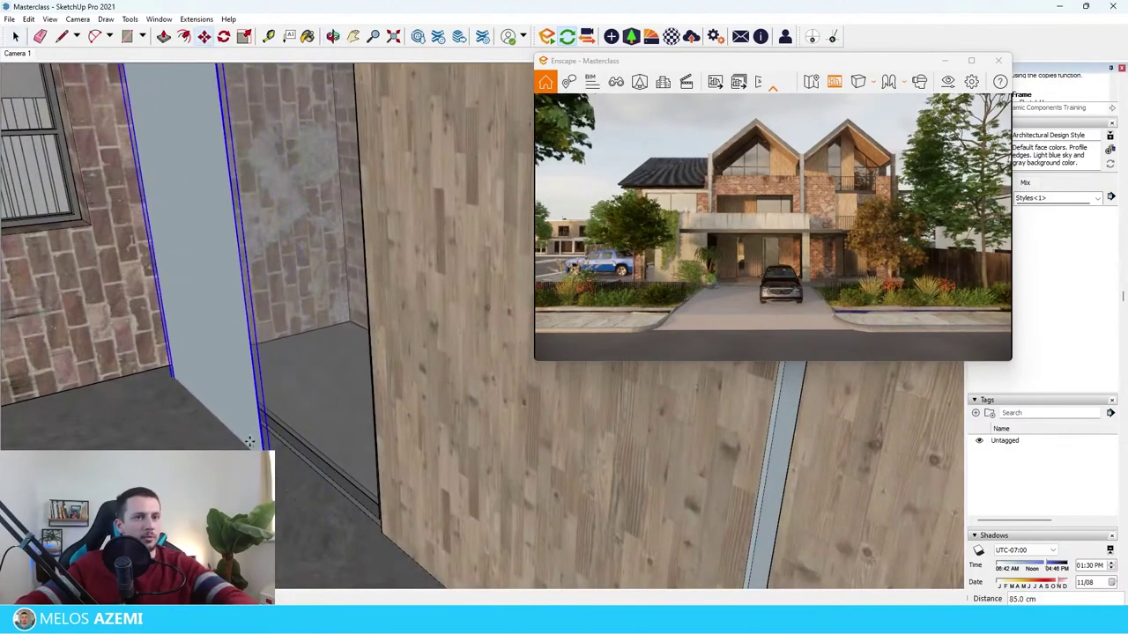
{"action": "left_click", "coordinate": [243, 441]}
{"action": "type", "text": "10"}
{"action": "key", "text": "Return"}
Enlarge the Enscape render window and set the camera's horizontal field of view to 66° in the visual settings
{"action": "double_click", "coordinate": [793, 61]}
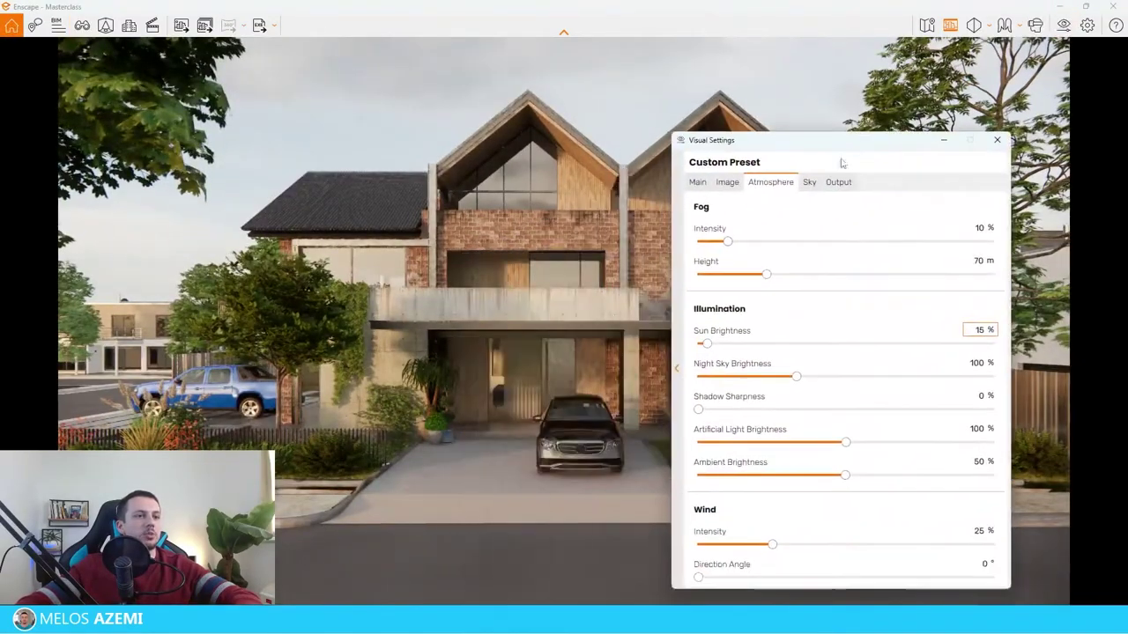
{"action": "left_click", "coordinate": [697, 181]}
{"action": "left_click_drag", "start_coordinate": [834, 403], "coordinate": [824, 402]}
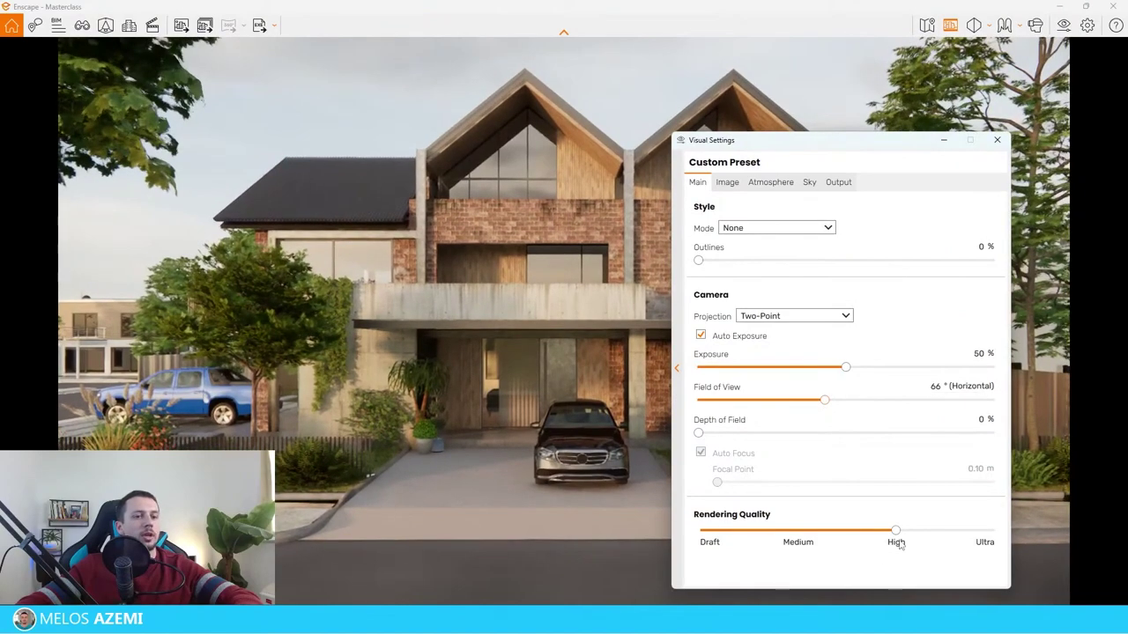
Compare the Ultra and Medium rendering quality levels in the render and set the quality to Ultra
{"action": "left_click_drag", "start_coordinate": [802, 143], "coordinate": [698, 64]}
{"action": "left_click_drag", "start_coordinate": [859, 78], "coordinate": [960, 107]}
{"action": "left_click_drag", "start_coordinate": [893, 480], "coordinate": [1014, 494]}
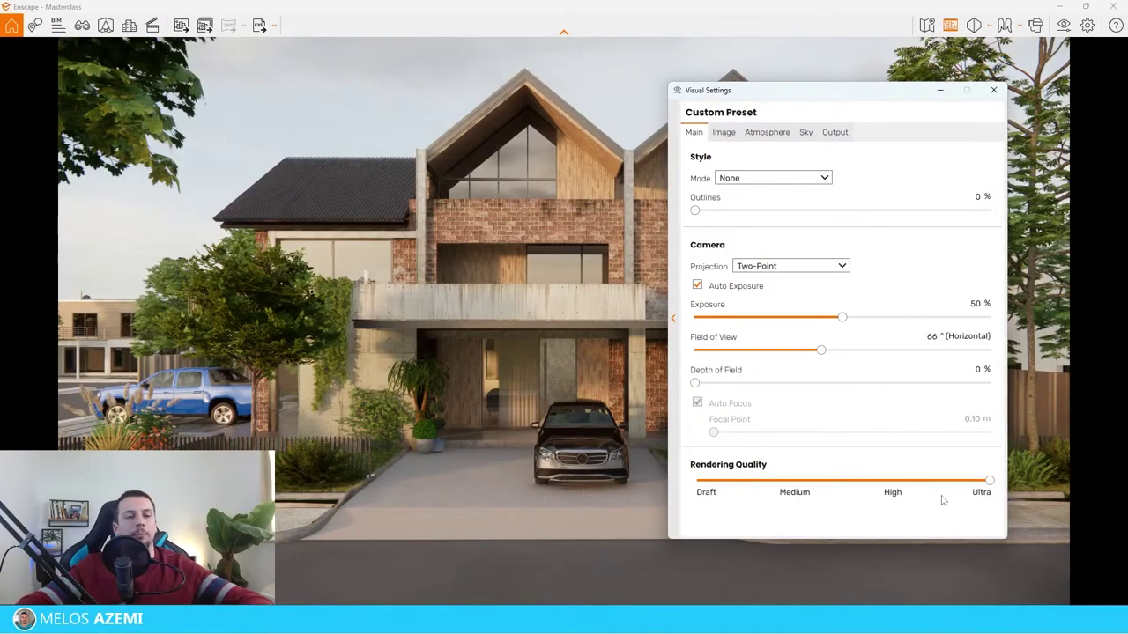
{"action": "left_click_drag", "start_coordinate": [991, 485], "coordinate": [818, 493]}
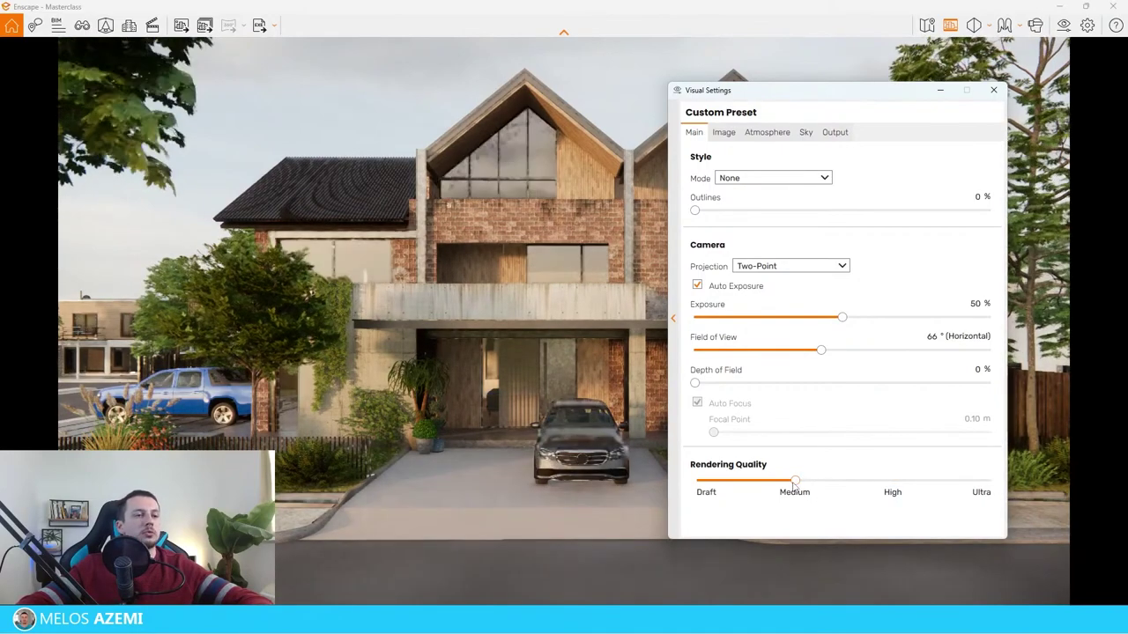
{"action": "left_click_drag", "start_coordinate": [795, 482], "coordinate": [1040, 498]}
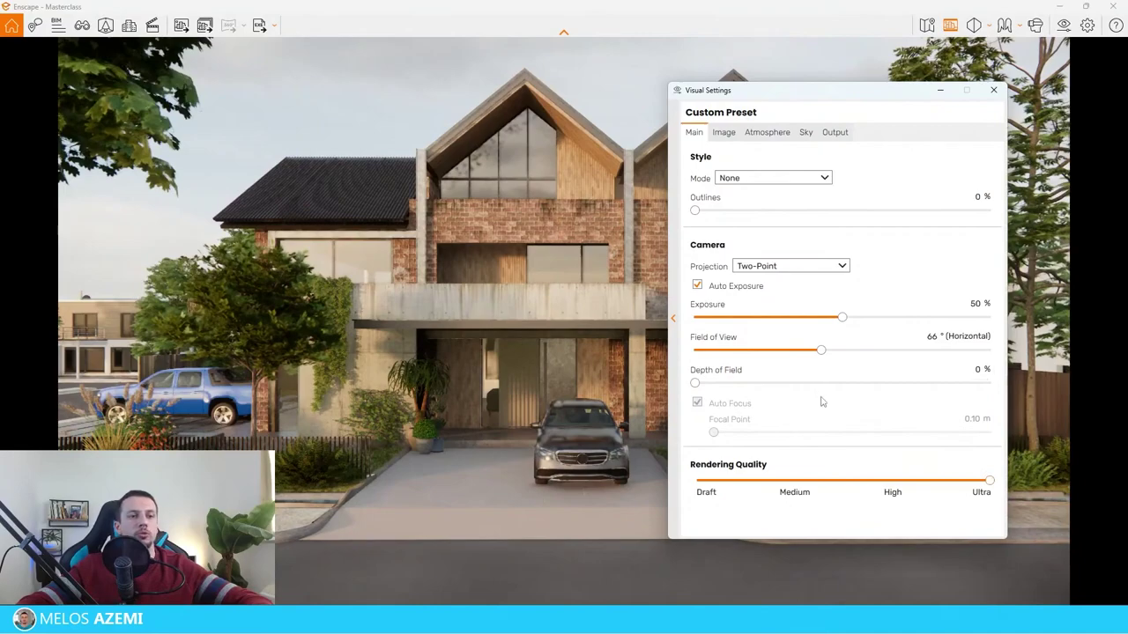
Turn on Auto Contrast in the image corrections, toggling it to compare its effect on the render
{"action": "left_click", "coordinate": [724, 133]}
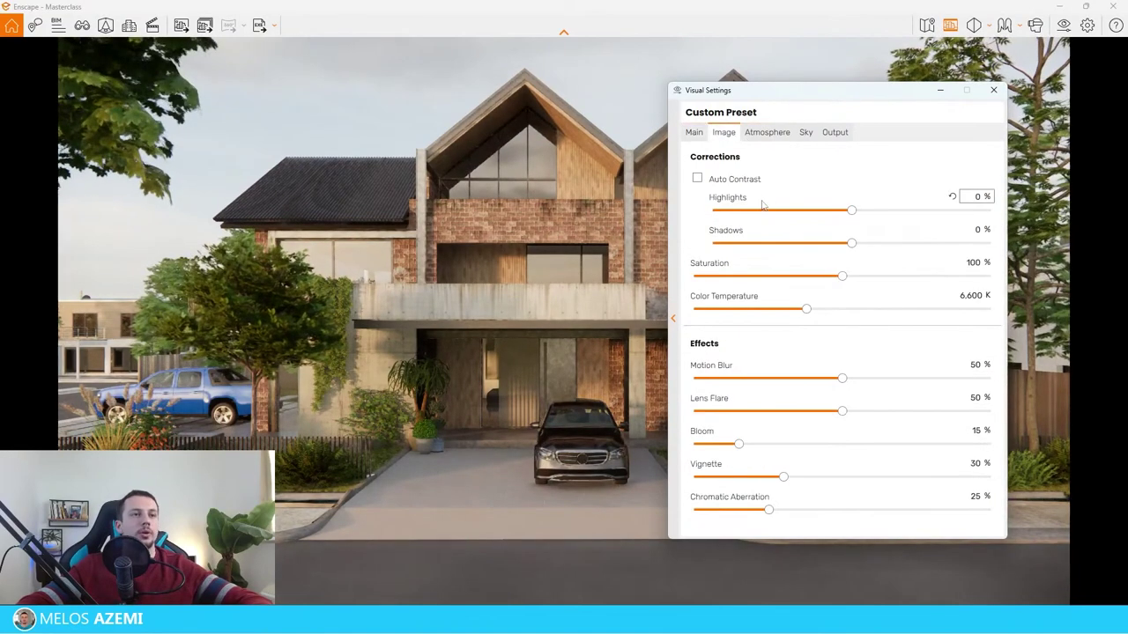
{"action": "left_click", "coordinate": [741, 180]}
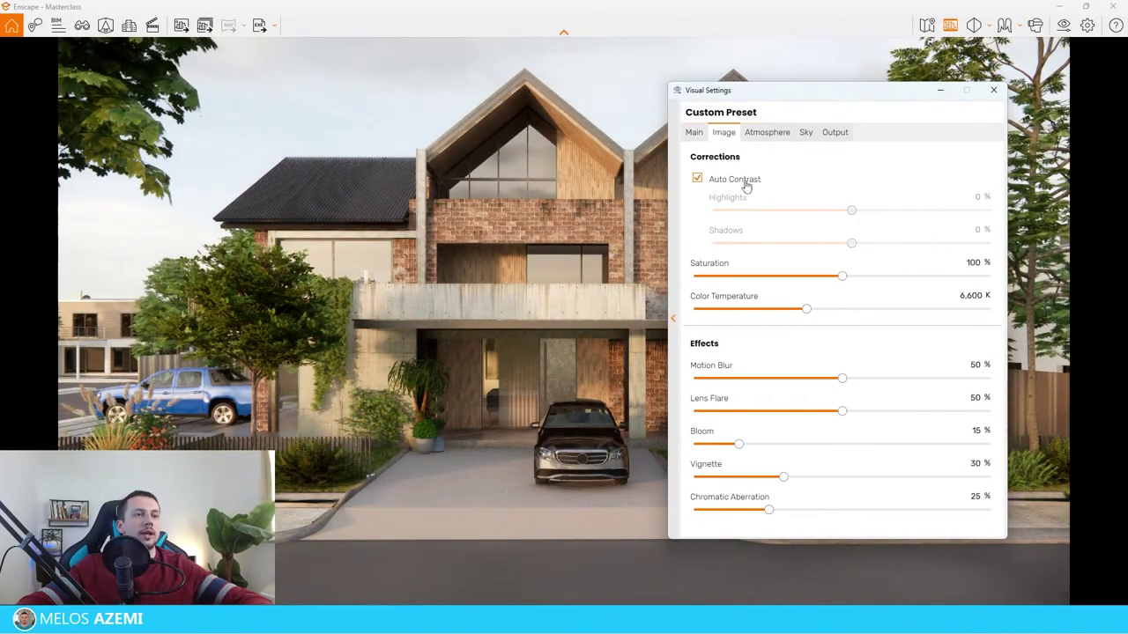
{"action": "left_click", "coordinate": [745, 185]}
{"action": "left_click", "coordinate": [746, 185]}
{"action": "left_click_drag", "start_coordinate": [794, 96], "coordinate": [836, 131]}
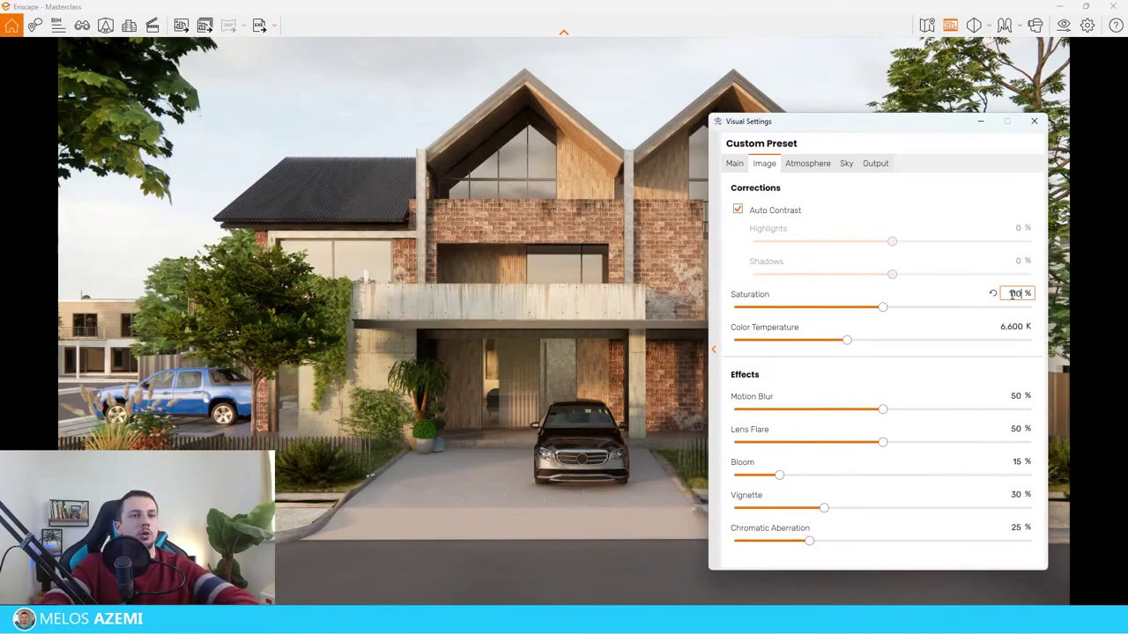
Try an image saturation of 110 % and set it to 105 %
{"action": "type", "text": "110"}
{"action": "key", "text": "Return"}
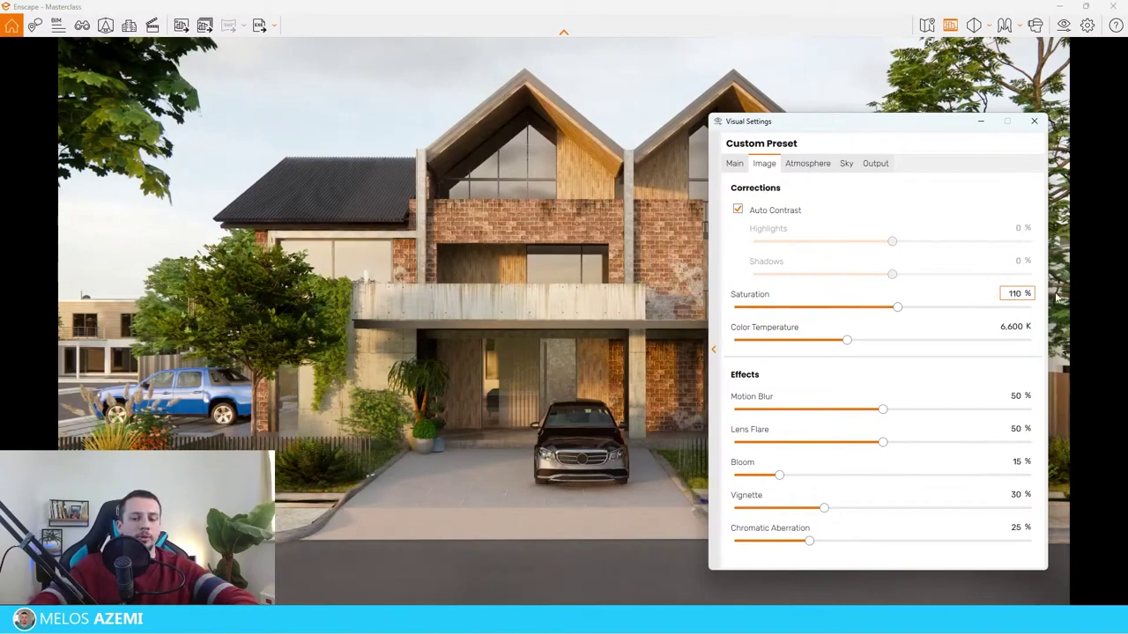
{"action": "key", "text": "BackSpace"}
{"action": "type", "text": "5"}
{"action": "key", "text": "Return"}
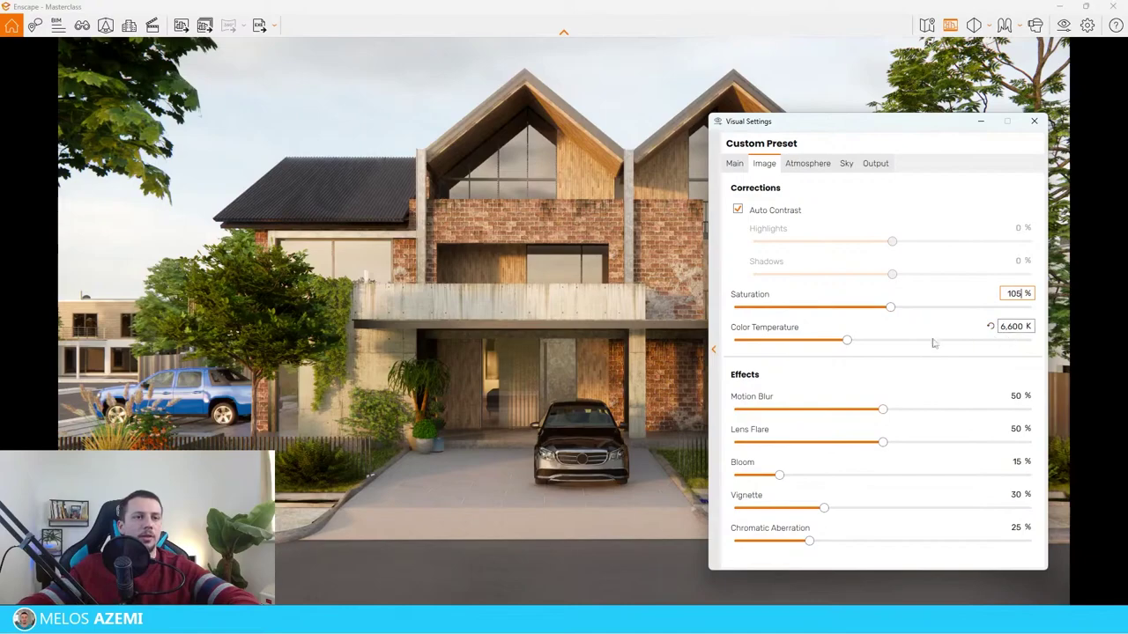
Test the color temperature up to 15,000 K and set it to 8,277 K
{"action": "left_click_drag", "start_coordinate": [849, 347], "coordinate": [1099, 341]}
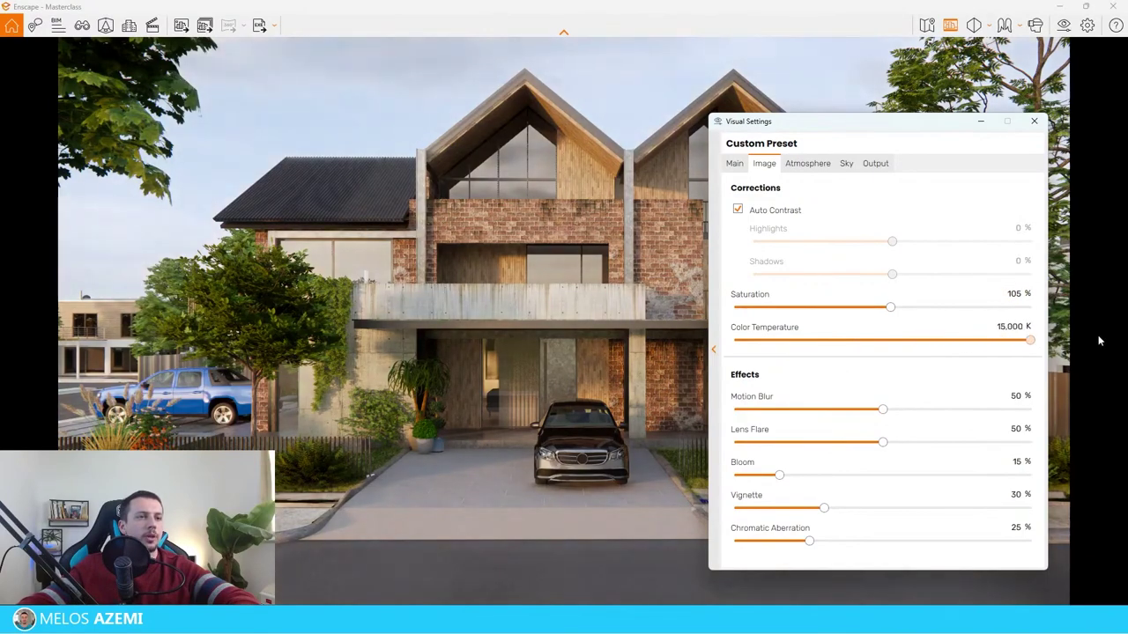
{"action": "left_click_drag", "start_coordinate": [1030, 340], "coordinate": [714, 342]}
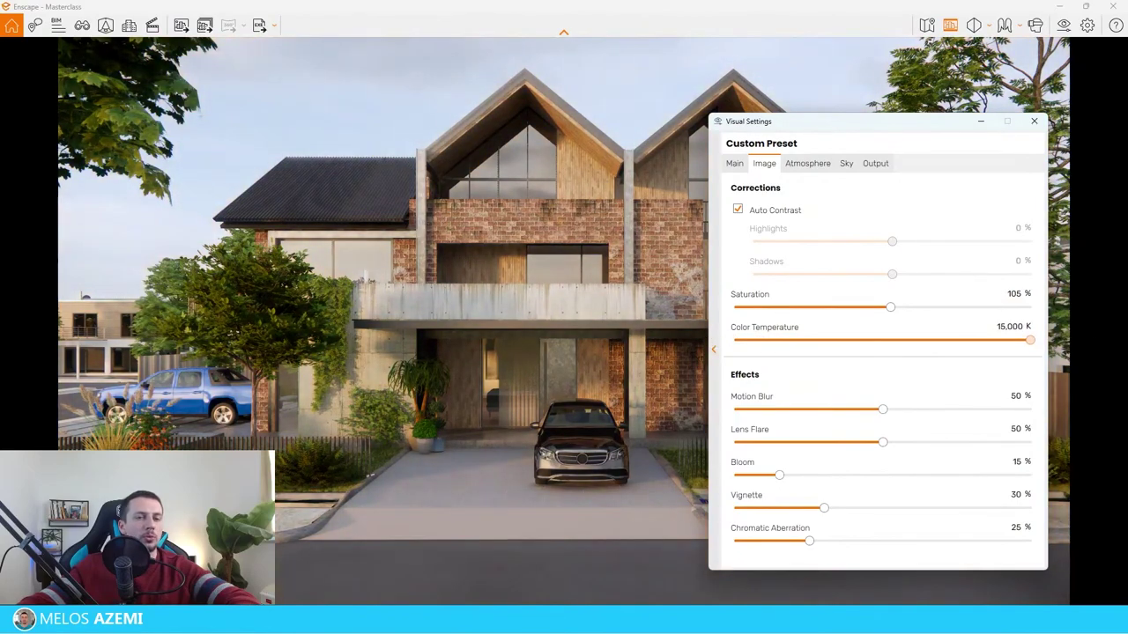
{"action": "left_click_drag", "start_coordinate": [1030, 341], "coordinate": [870, 343]}
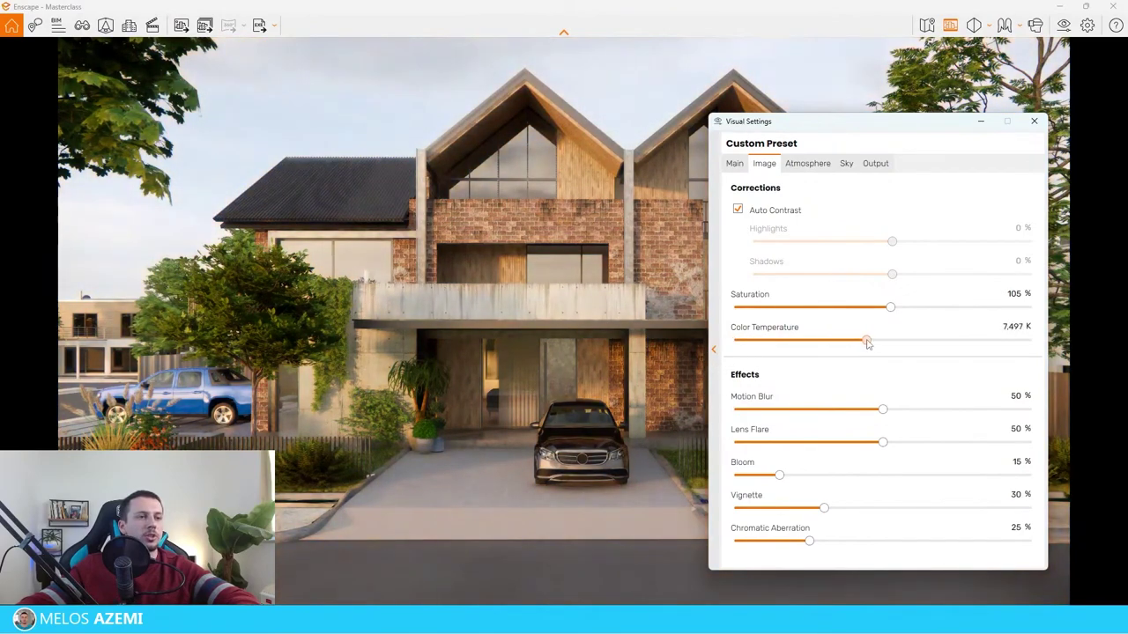
{"action": "mouse_move", "coordinate": [840, 124]}
{"action": "left_mouse_down"}
{"action": "mouse_move", "coordinate": [838, 404]}
{"action": "mouse_move", "coordinate": [717, 290]}
{"action": "mouse_move", "coordinate": [785, 144]}
{"action": "mouse_move", "coordinate": [861, 338]}
{"action": "mouse_move", "coordinate": [799, 483]}
{"action": "mouse_move", "coordinate": [409, 480]}
{"action": "mouse_move", "coordinate": [660, 591]}
{"action": "mouse_move", "coordinate": [691, 423]}
{"action": "mouse_move", "coordinate": [851, 411]}
{"action": "mouse_move", "coordinate": [262, 325]}
{"action": "mouse_move", "coordinate": [768, 451]}
{"action": "mouse_move", "coordinate": [931, 120]}
{"action": "mouse_move", "coordinate": [831, 108]}
{"action": "left_mouse_up"}
Set motion blur, lens flare, bloom and chromatic aberration to 0 %, and reset the vignette to 30 % after trying 14 %
{"action": "left_click_drag", "start_coordinate": [872, 393], "coordinate": [724, 393]}
{"action": "left_click", "coordinate": [875, 426]}
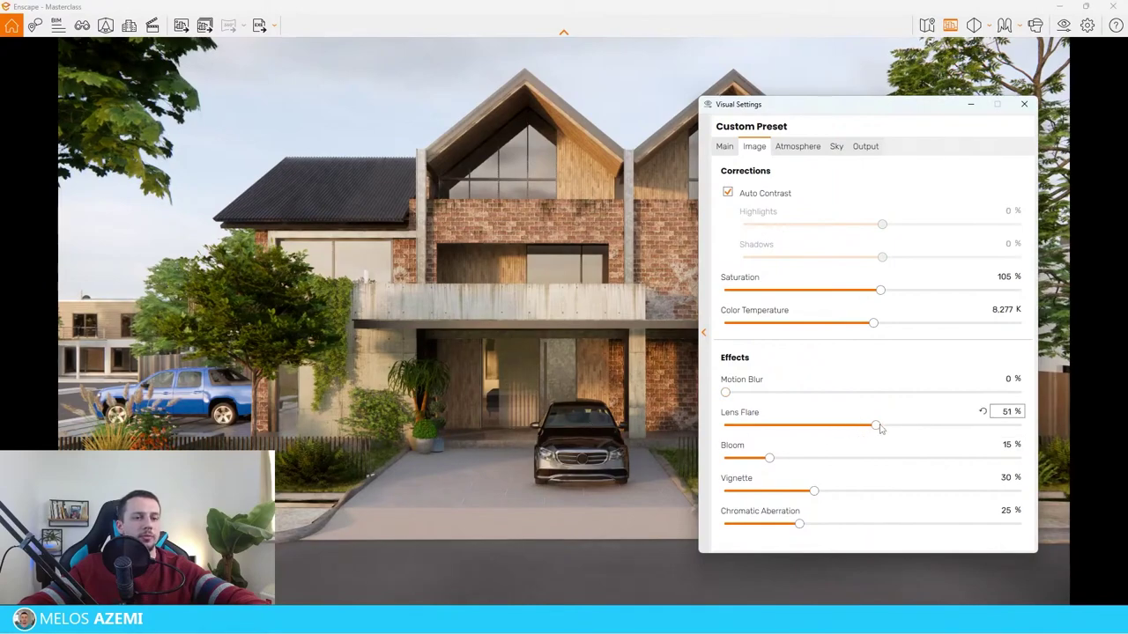
{"action": "left_click_drag", "start_coordinate": [877, 426], "coordinate": [724, 426]}
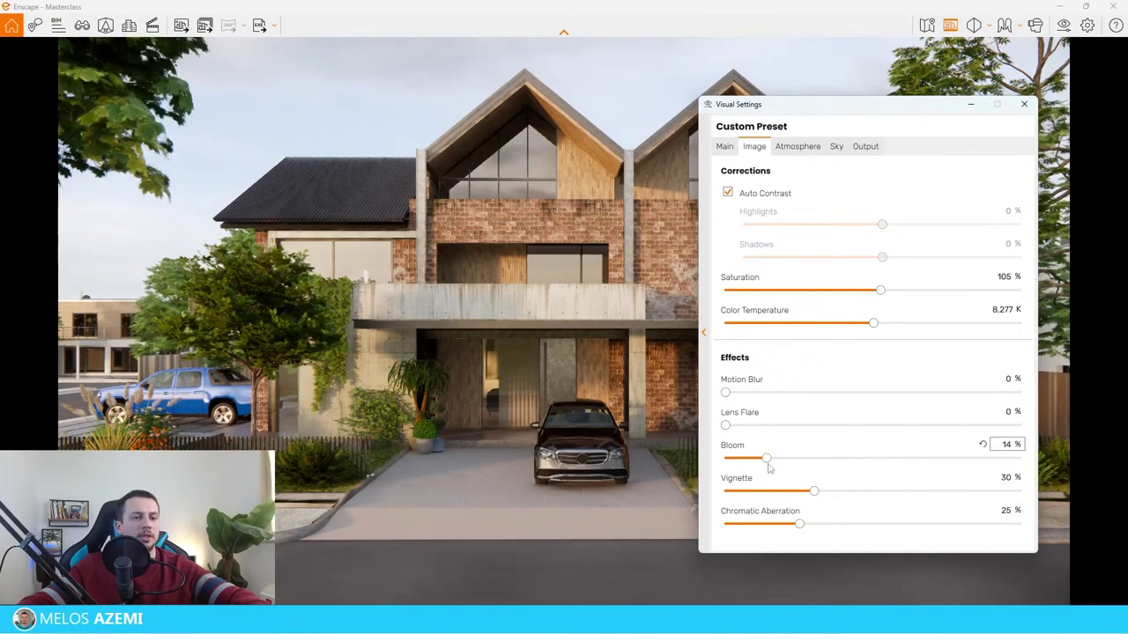
{"action": "left_click_drag", "start_coordinate": [768, 458], "coordinate": [724, 458]}
{"action": "left_click_drag", "start_coordinate": [800, 525], "coordinate": [724, 525]}
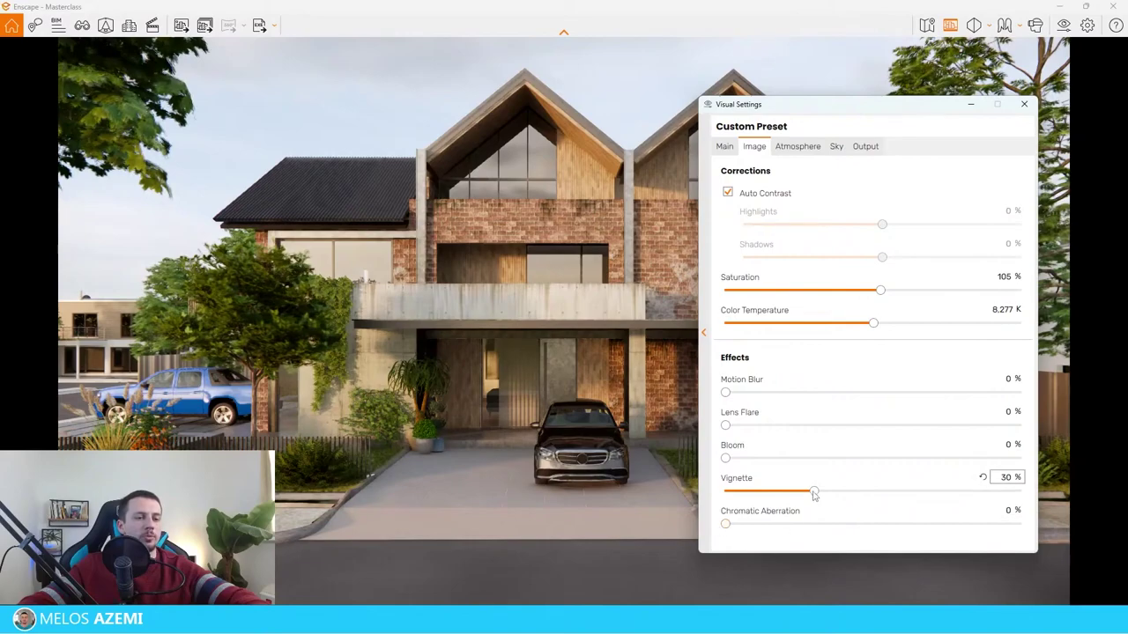
{"action": "left_click_drag", "start_coordinate": [813, 490], "coordinate": [770, 491]}
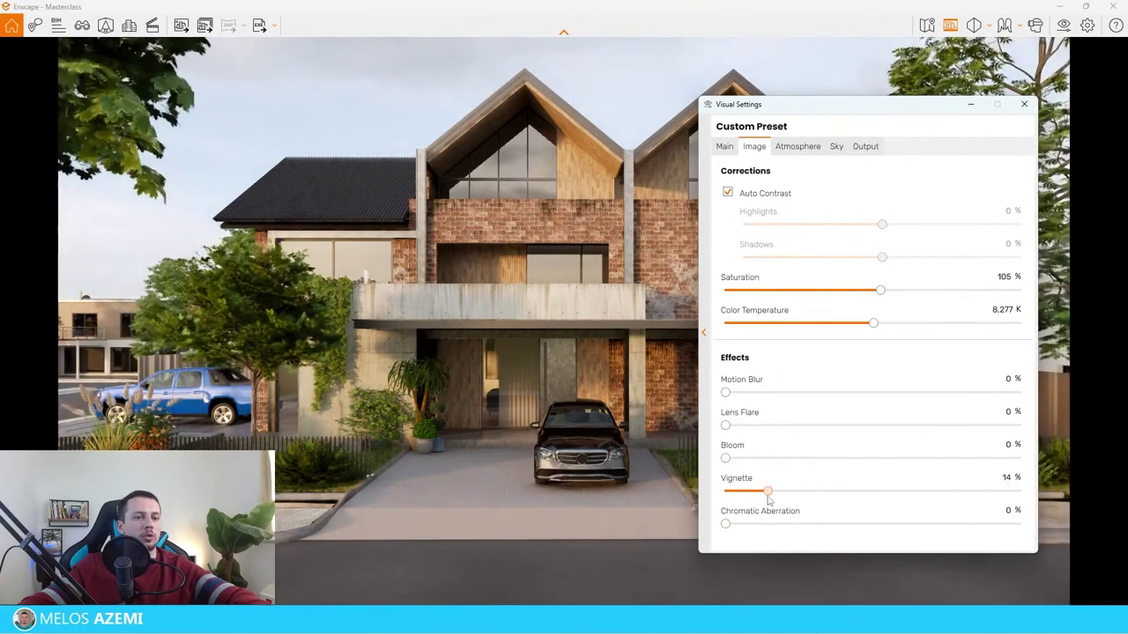
{"action": "left_click", "coordinate": [985, 480]}
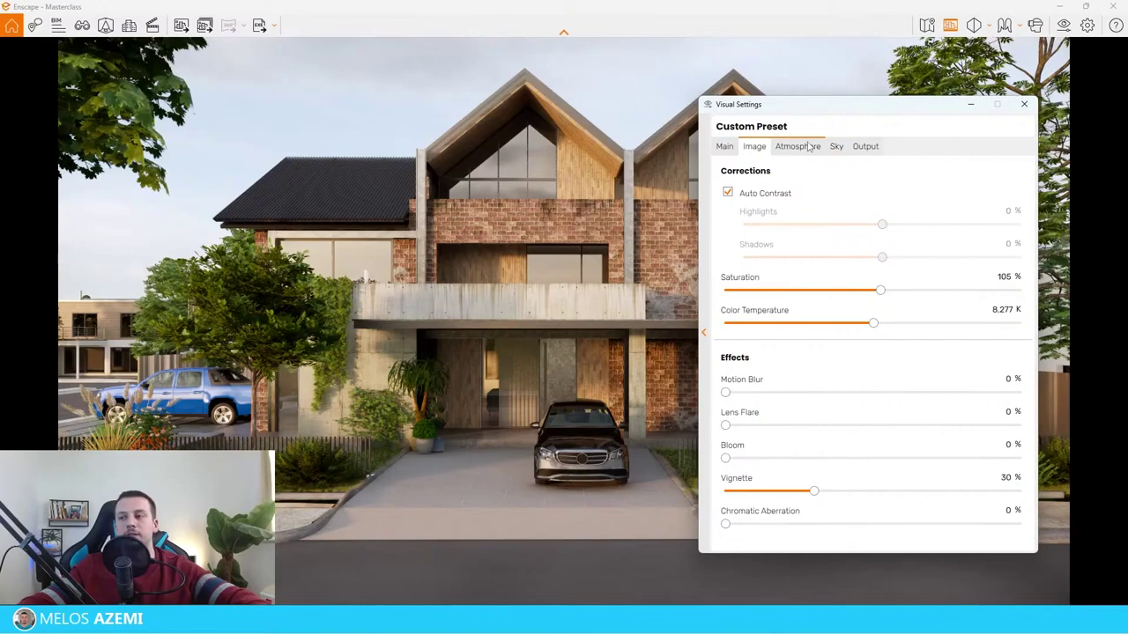
Set the fog intensity to 19 % and the fog height to 55 m, after trying a stronger intensity of 50 %
{"action": "left_click", "coordinate": [808, 147]}
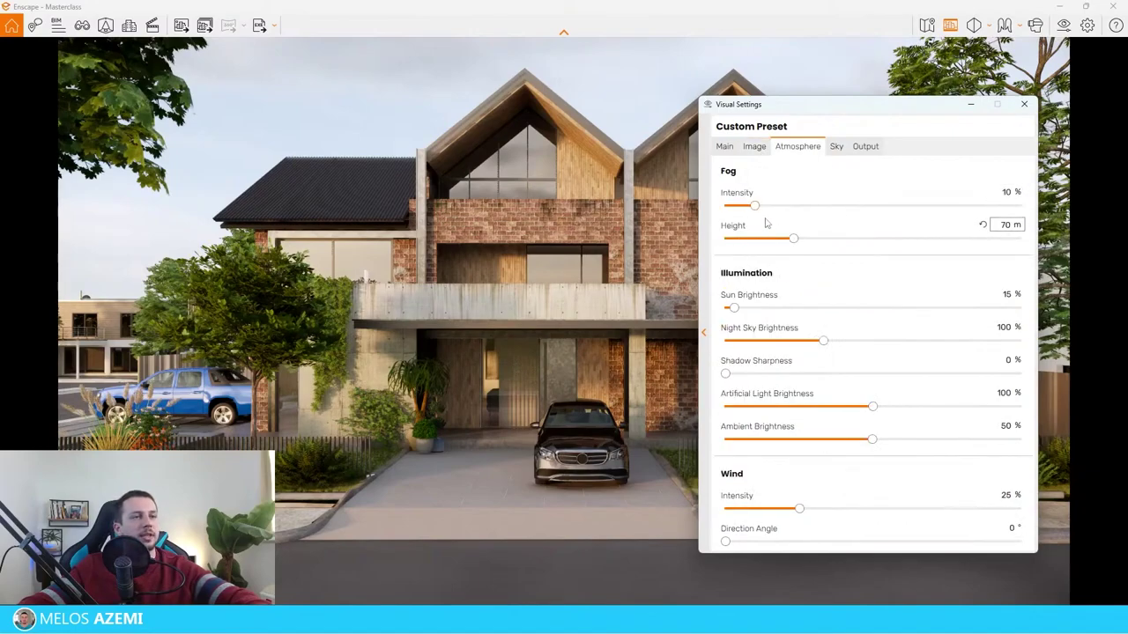
{"action": "left_click_drag", "start_coordinate": [755, 206], "coordinate": [872, 206]}
{"action": "left_click_drag", "start_coordinate": [830, 104], "coordinate": [847, 274]}
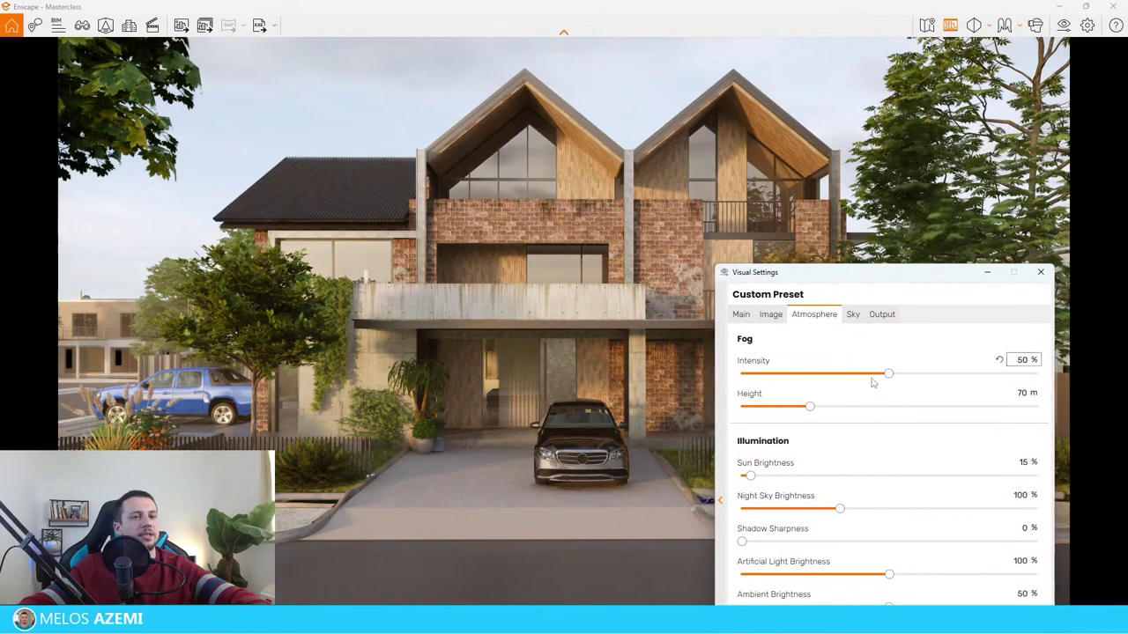
{"action": "left_click_drag", "start_coordinate": [889, 378], "coordinate": [795, 407]}
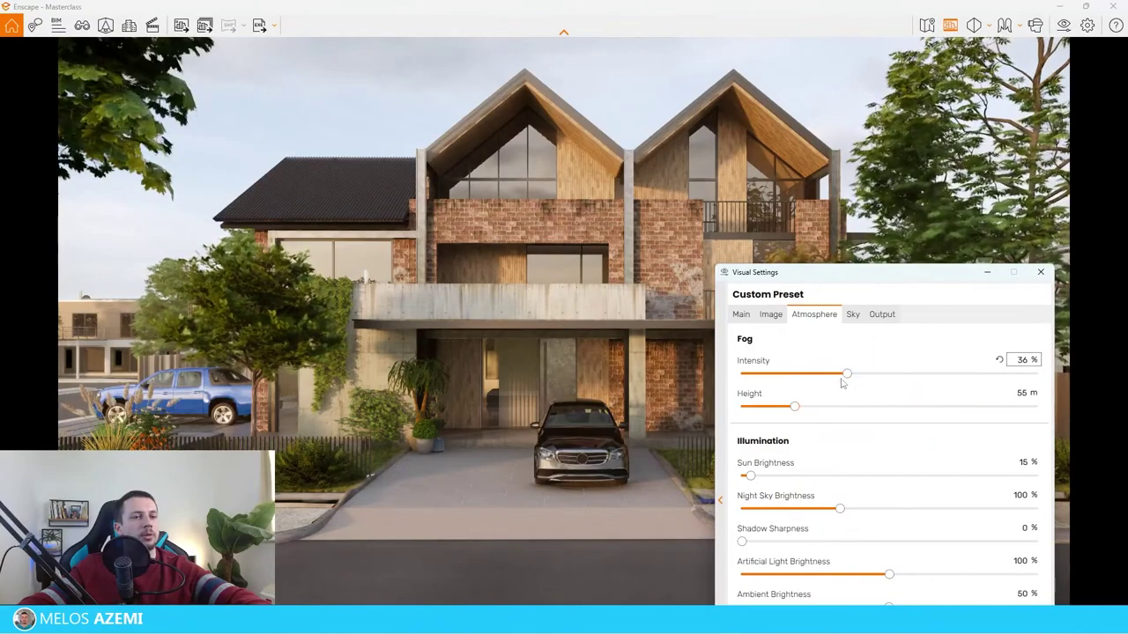
{"action": "left_click_drag", "start_coordinate": [846, 373], "coordinate": [796, 377]}
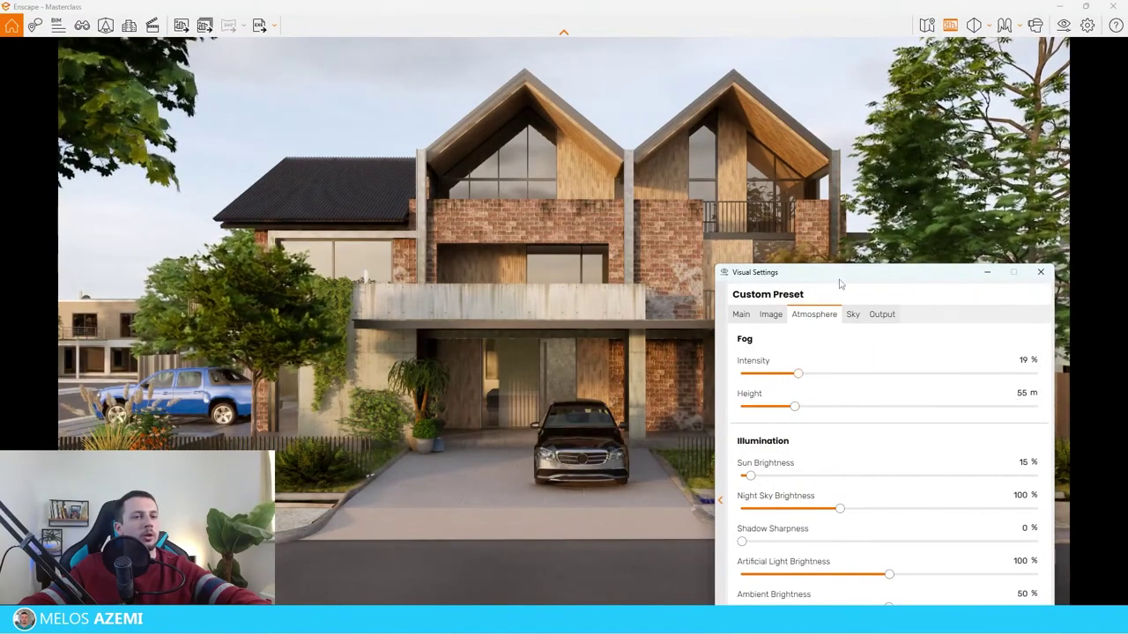
Set the sun brightness to 14 % in the atmosphere's illumination settings
{"action": "left_click_drag", "start_coordinate": [838, 280], "coordinate": [818, 151]}
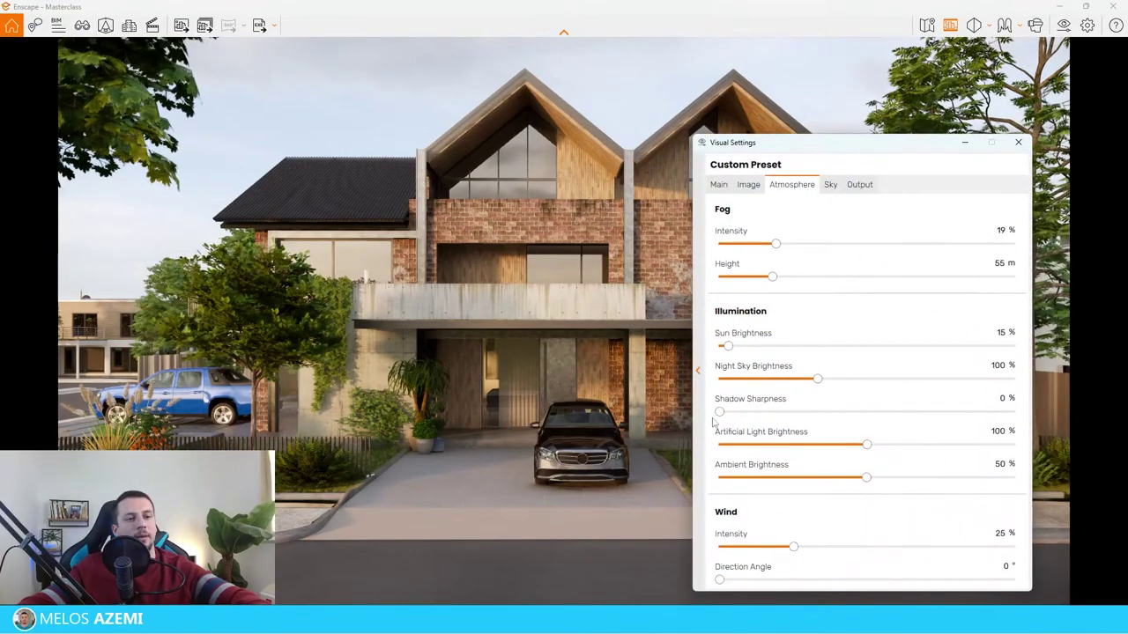
{"action": "mouse_move", "coordinate": [730, 350]}
{"action": "left_mouse_down"}
{"action": "mouse_move", "coordinate": [779, 350]}
{"action": "mouse_move", "coordinate": [728, 350]}
{"action": "left_mouse_up"}
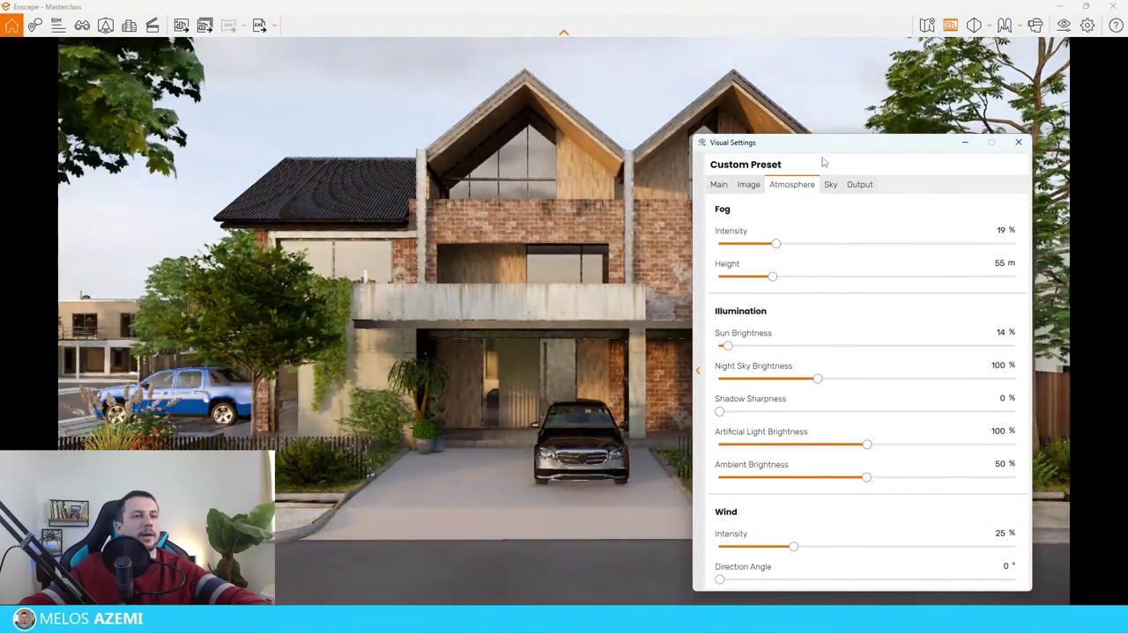
Set the skybox brightness to 3,407.57 lux, after trying 86,009.54 lux and resetting it to 2,000 lux
{"action": "left_click_drag", "start_coordinate": [818, 154], "coordinate": [832, 118]}
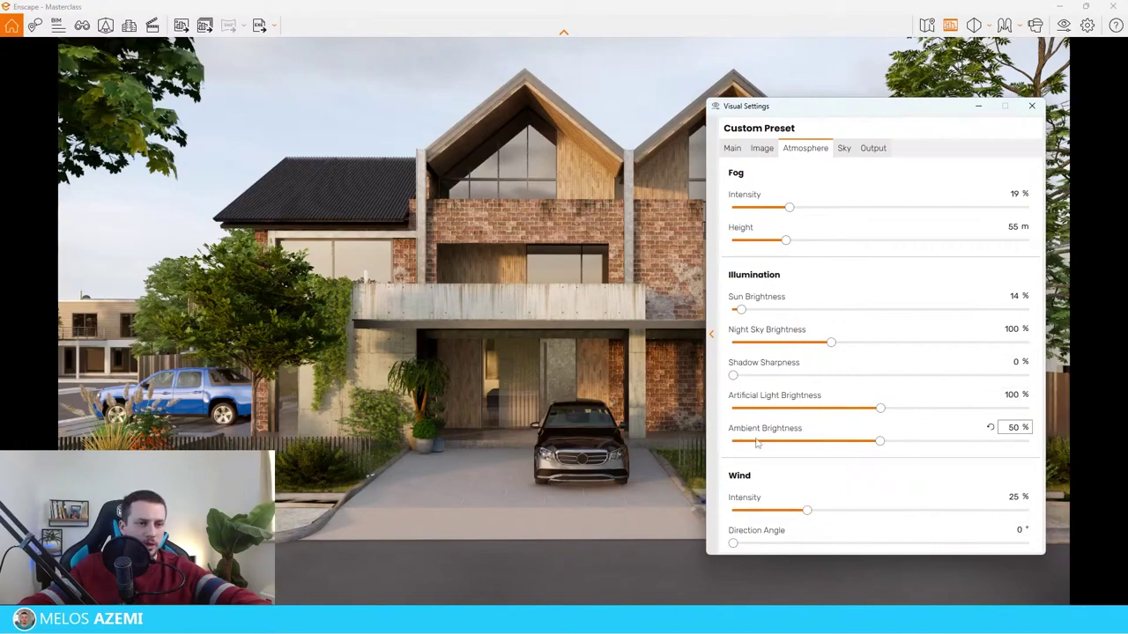
{"action": "left_click_drag", "start_coordinate": [783, 112], "coordinate": [826, 190]}
{"action": "left_click", "coordinate": [776, 174]}
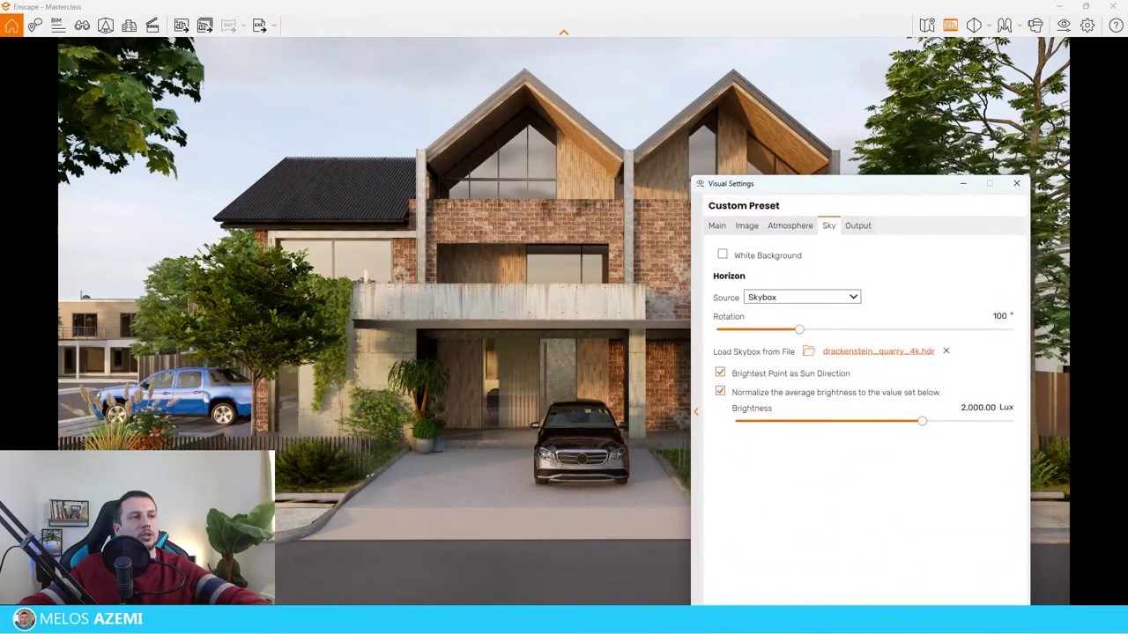
{"action": "left_click_drag", "start_coordinate": [926, 428], "coordinate": [993, 423]}
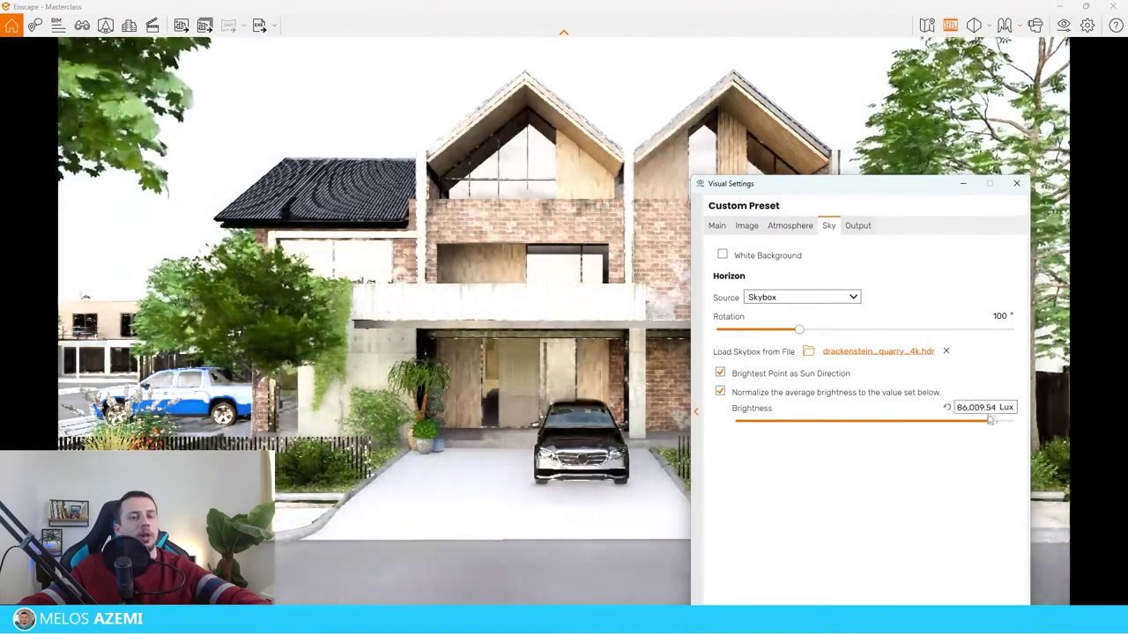
{"action": "left_click", "coordinate": [947, 409]}
{"action": "mouse_move", "coordinate": [884, 182]}
{"action": "left_mouse_down"}
{"action": "mouse_move", "coordinate": [865, 604]}
{"action": "mouse_move", "coordinate": [843, 203]}
{"action": "mouse_move", "coordinate": [886, 198]}
{"action": "left_mouse_up"}
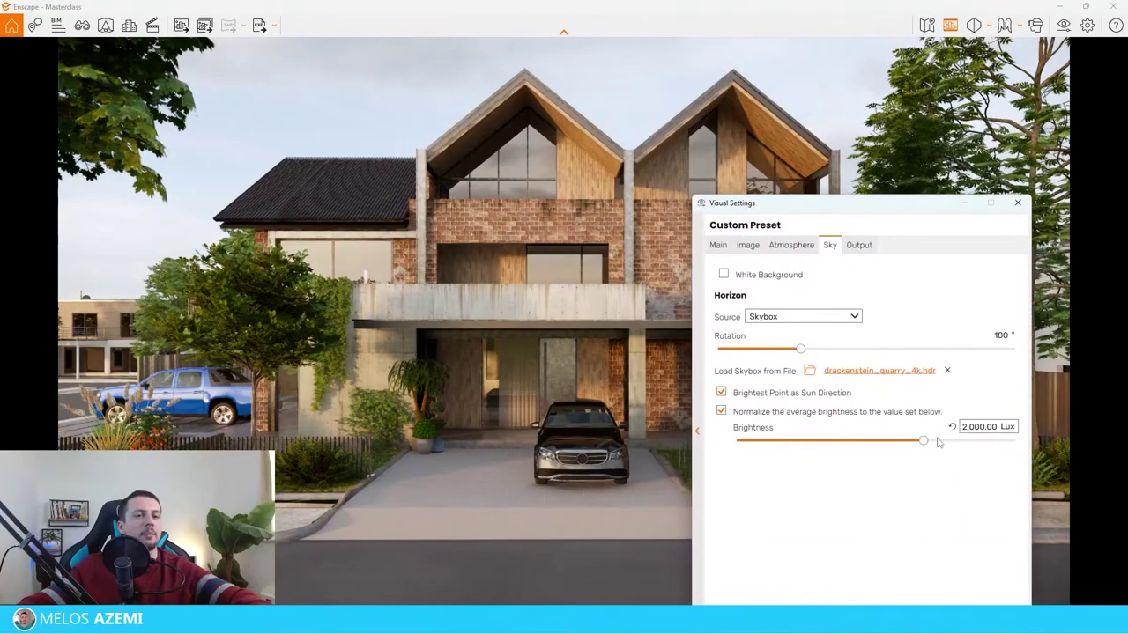
{"action": "left_click_drag", "start_coordinate": [924, 442], "coordinate": [935, 445]}
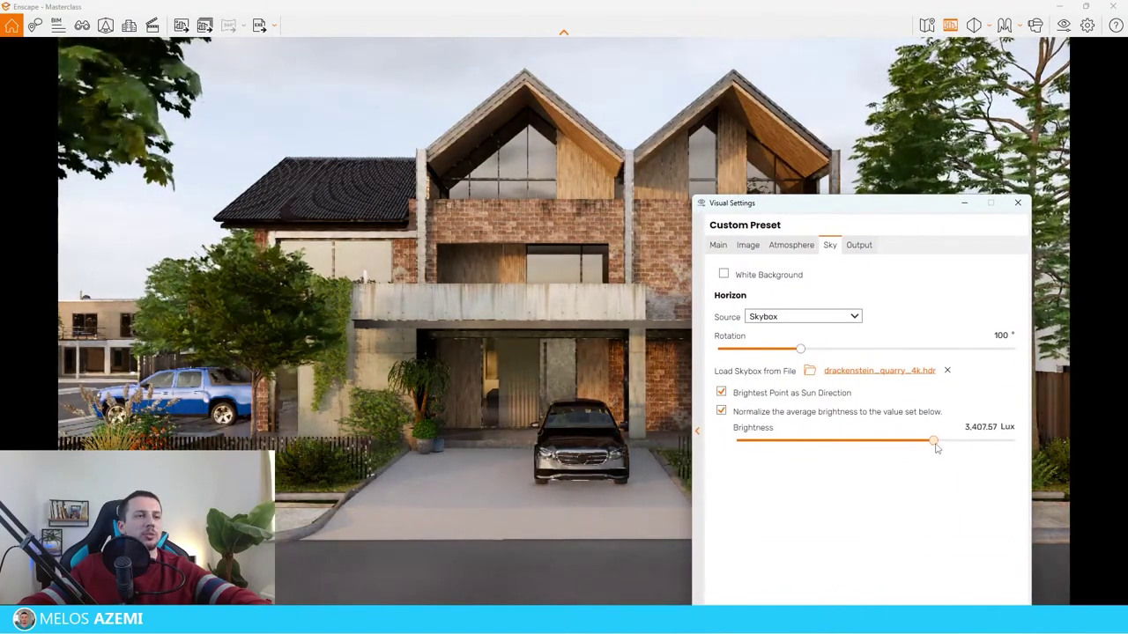
Review the image corrections and the output resolution and file format, and minimize the visual settings
{"action": "left_click_drag", "start_coordinate": [799, 215], "coordinate": [350, 451]}
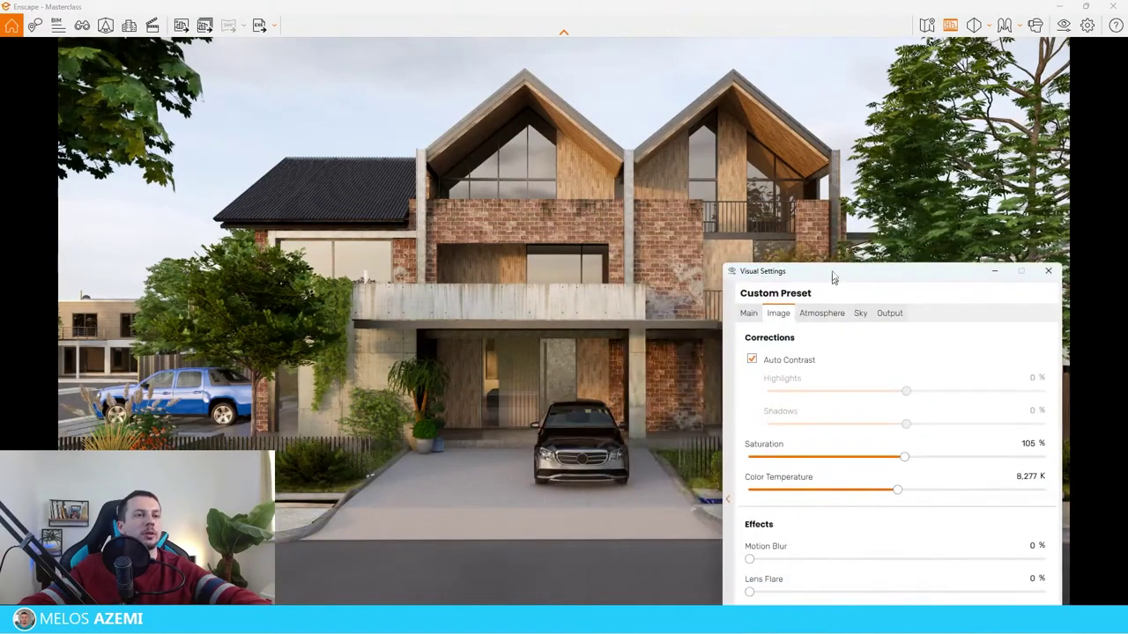
{"action": "left_click_drag", "start_coordinate": [831, 276], "coordinate": [702, 108]}
{"action": "left_click", "coordinate": [864, 192]}
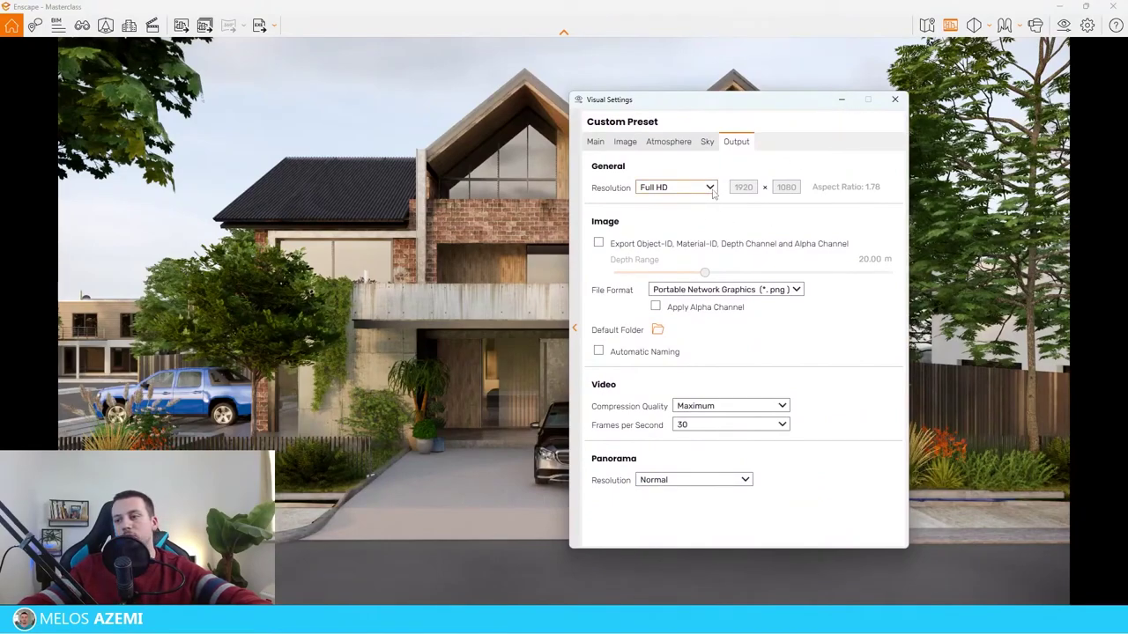
{"action": "left_click", "coordinate": [842, 98]}
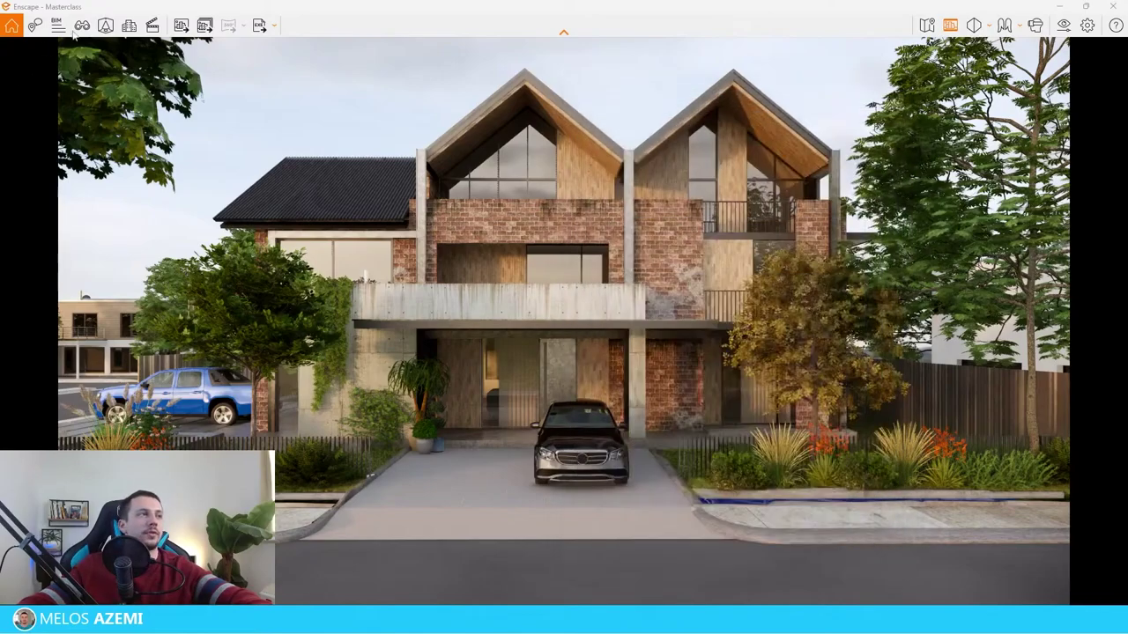
{"action": "left_click", "coordinate": [183, 26]}
{"action": "left_click_drag", "start_coordinate": [260, 30], "coordinate": [264, 23]}
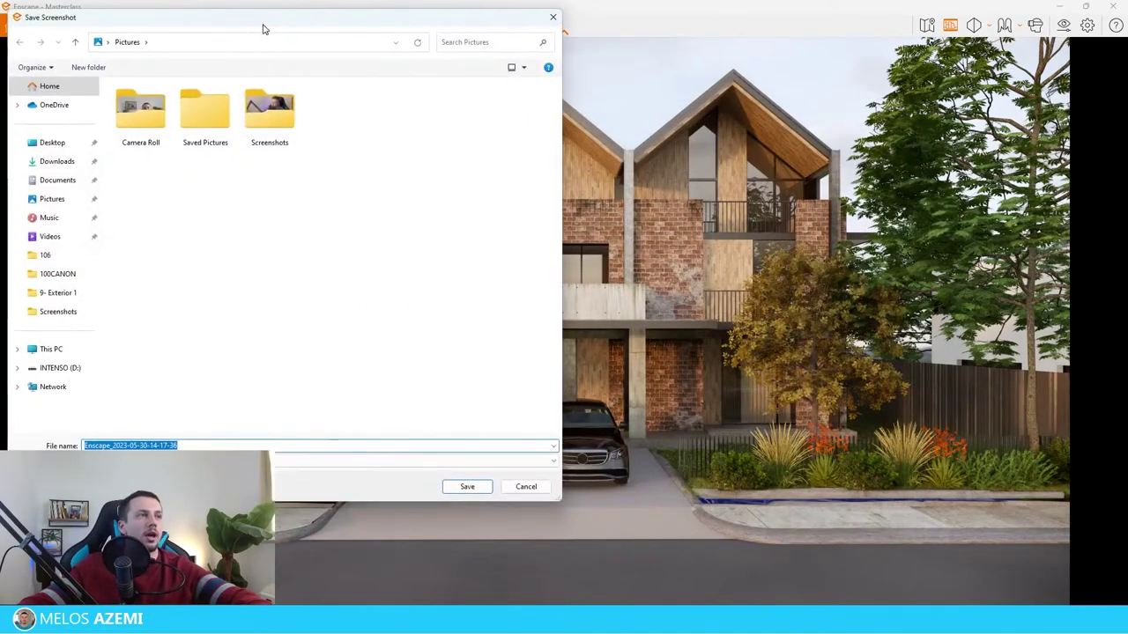
{"action": "key", "text": "Escape"}
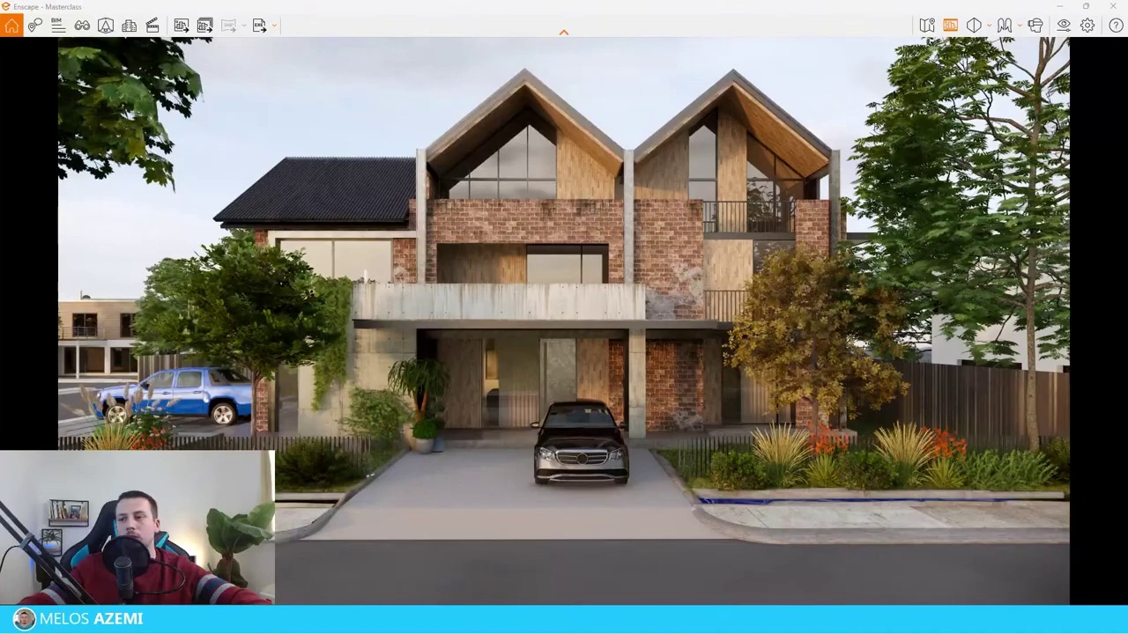